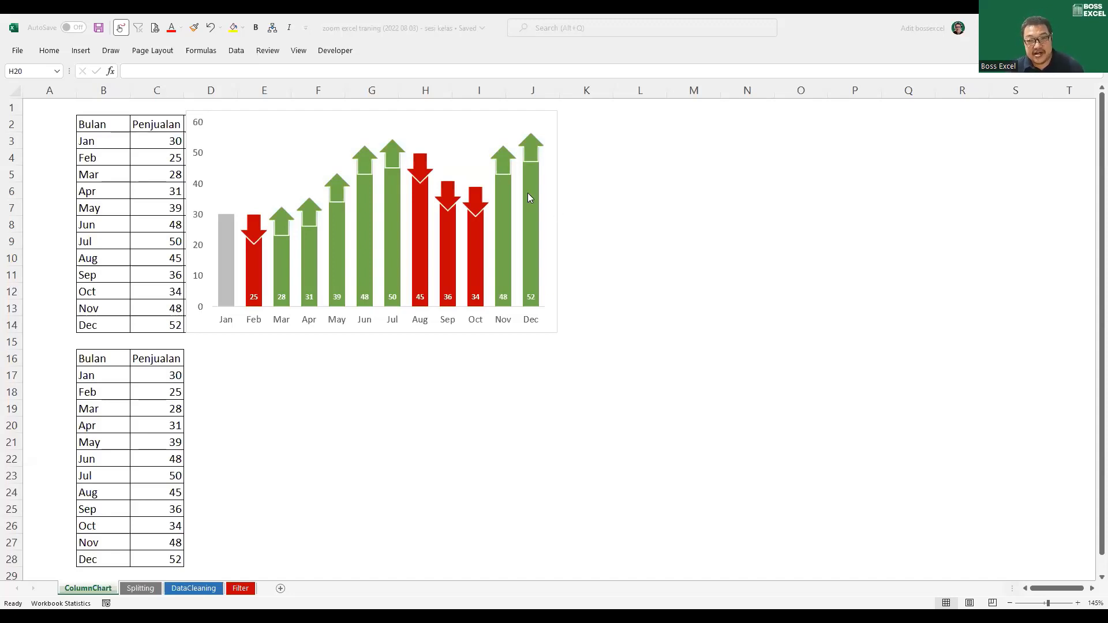
# Examine the green up-arrow series and the January column in the finished arrow column chart
pyautogui.click(549, 223)
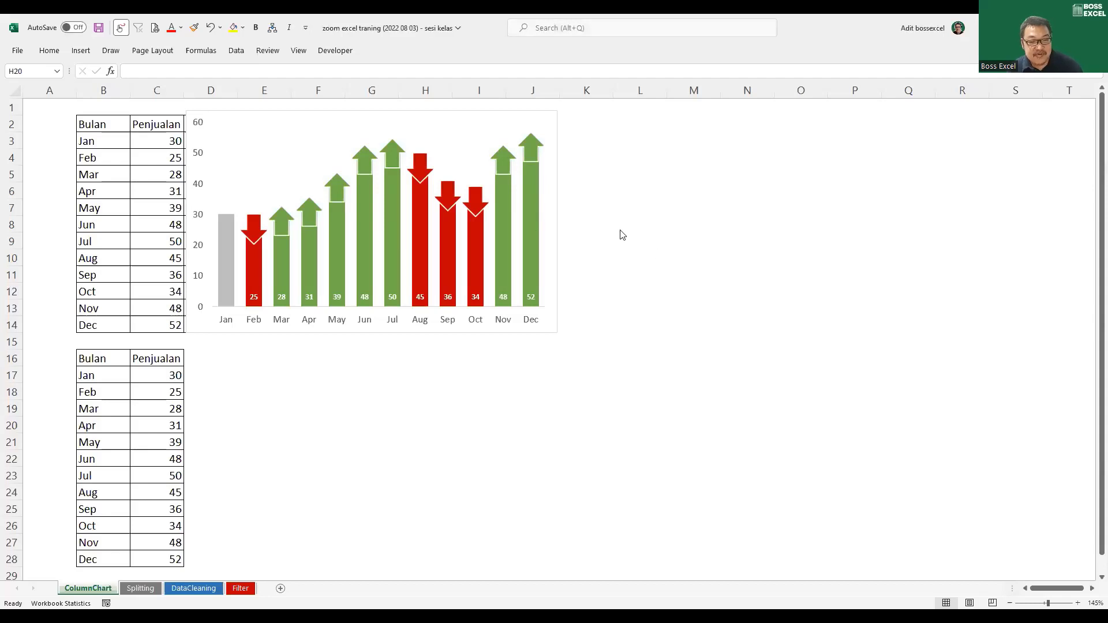
pyautogui.click(606, 222)
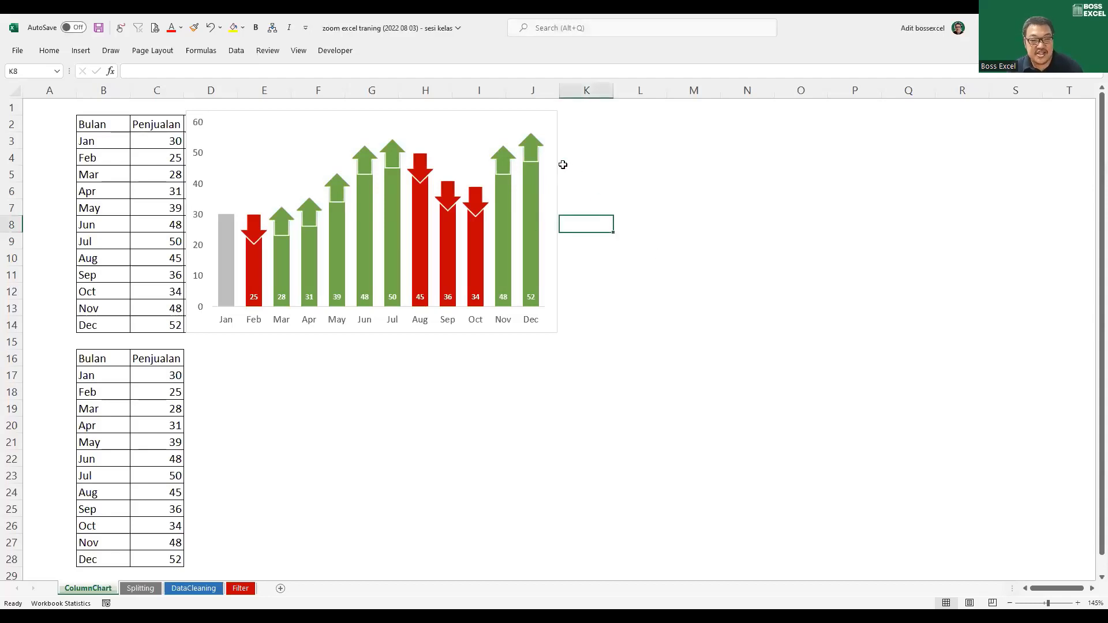
pyautogui.click(533, 151)
pyautogui.click(533, 151)
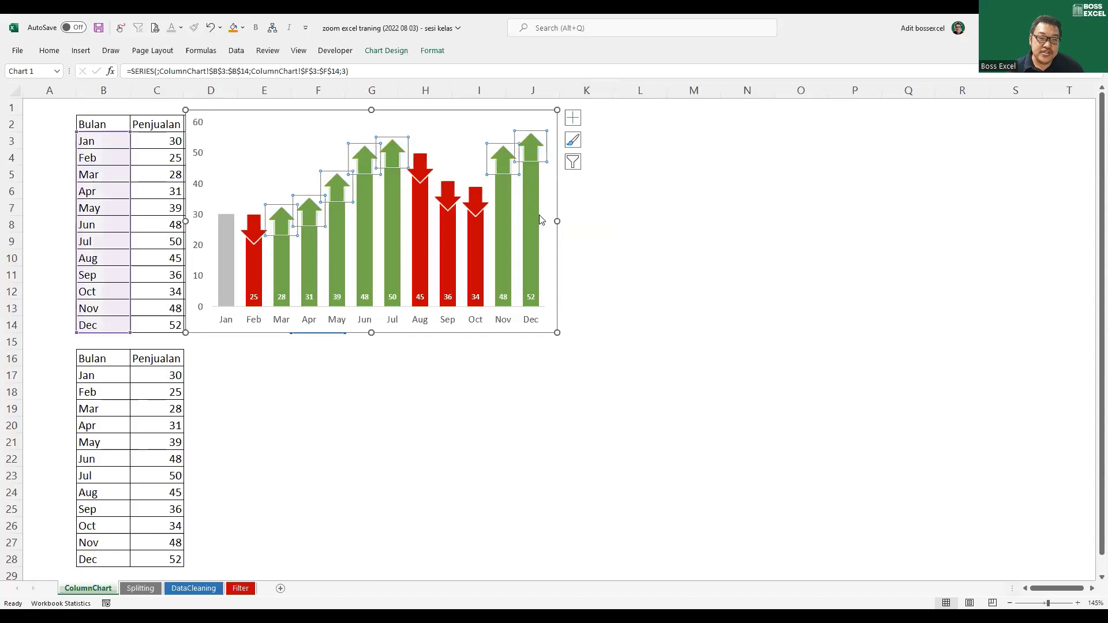
pyautogui.click(483, 265)
pyautogui.click(234, 271)
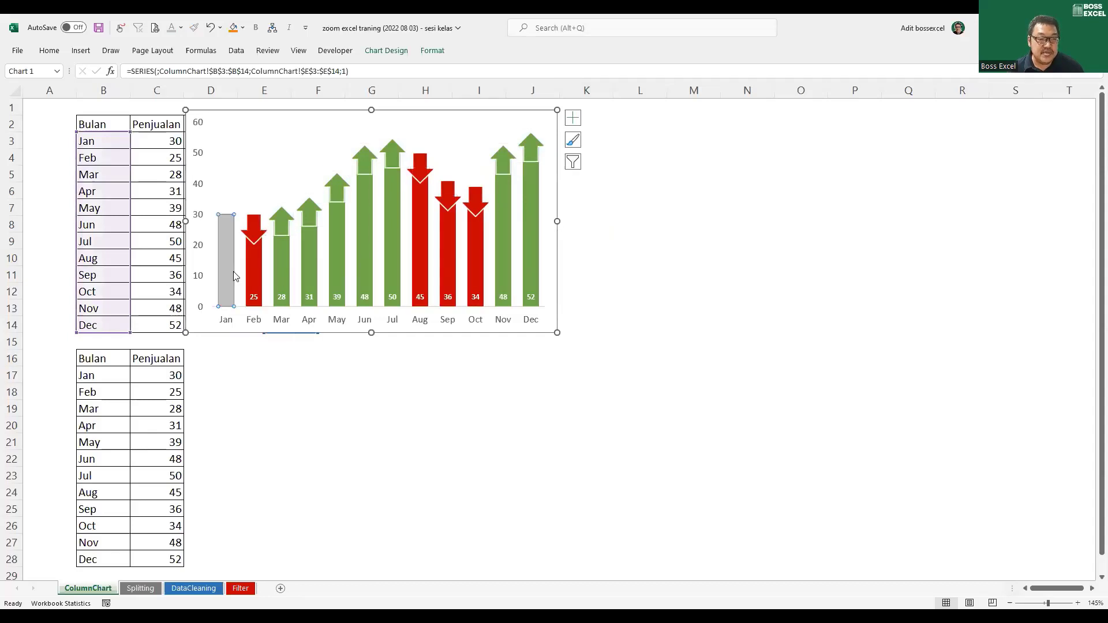
pyautogui.click(502, 397)
pyautogui.click(99, 110)
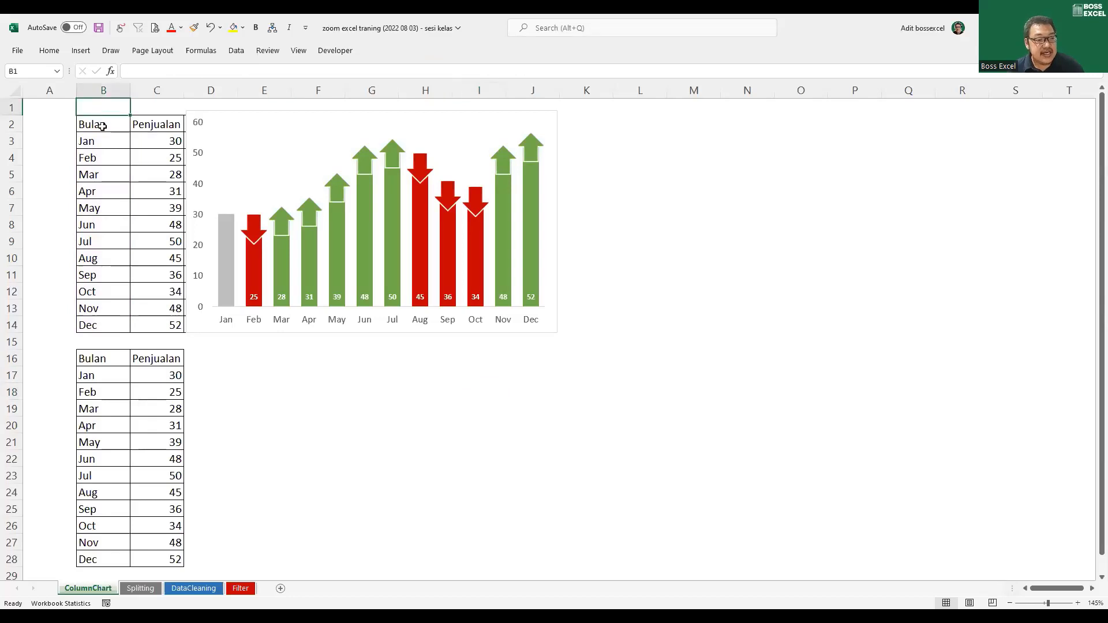
# Compare the monthly Penjualan values in C3:C14 with the February and March columns of the finished chart
pyautogui.moveTo(102, 126); pyautogui.dragTo(167, 324)
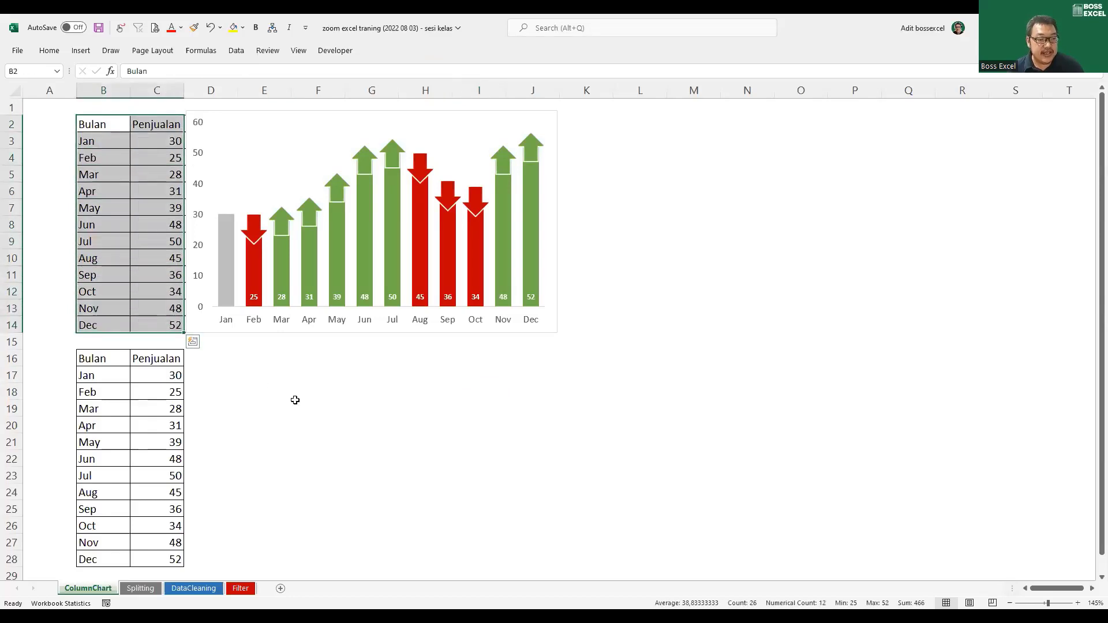
pyautogui.moveTo(166, 140); pyautogui.dragTo(164, 325)
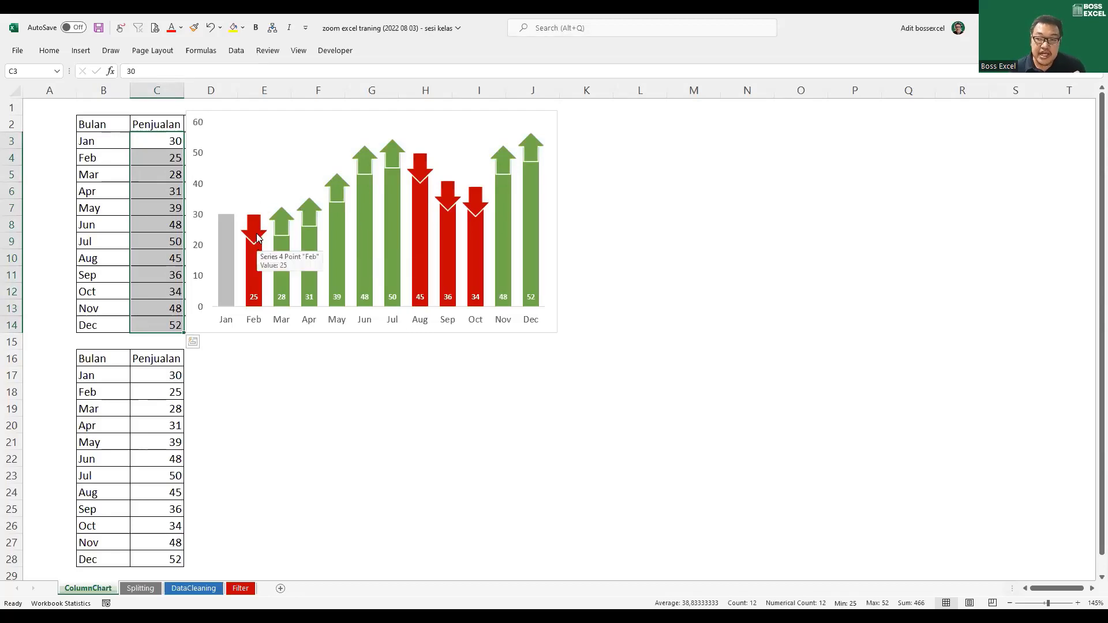
pyautogui.moveTo(163, 137); pyautogui.dragTo(160, 149)
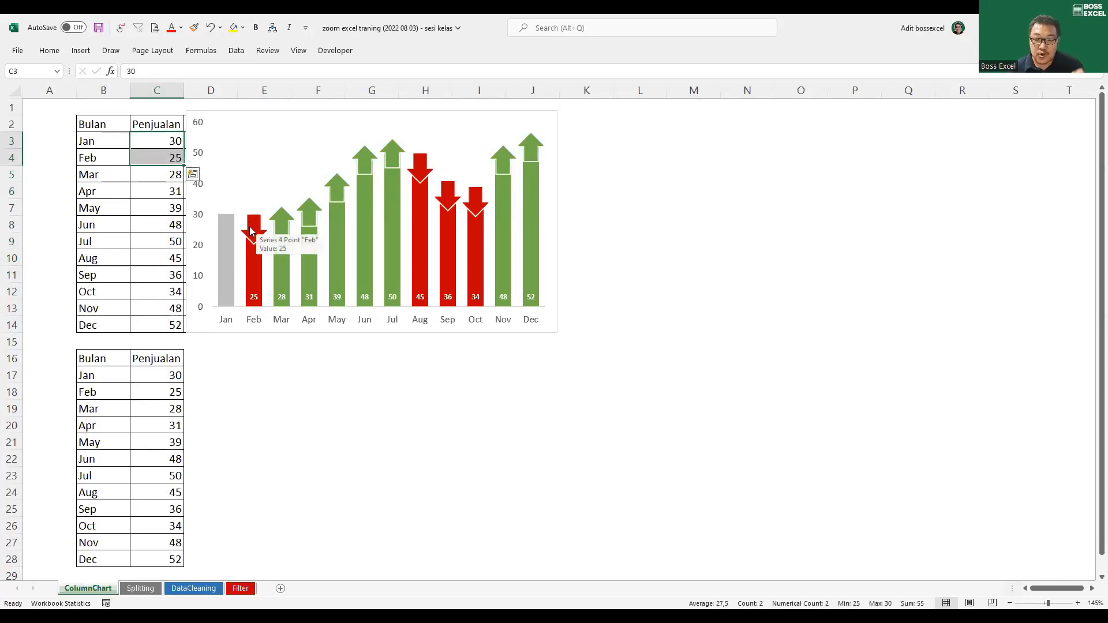
pyautogui.click(253, 265)
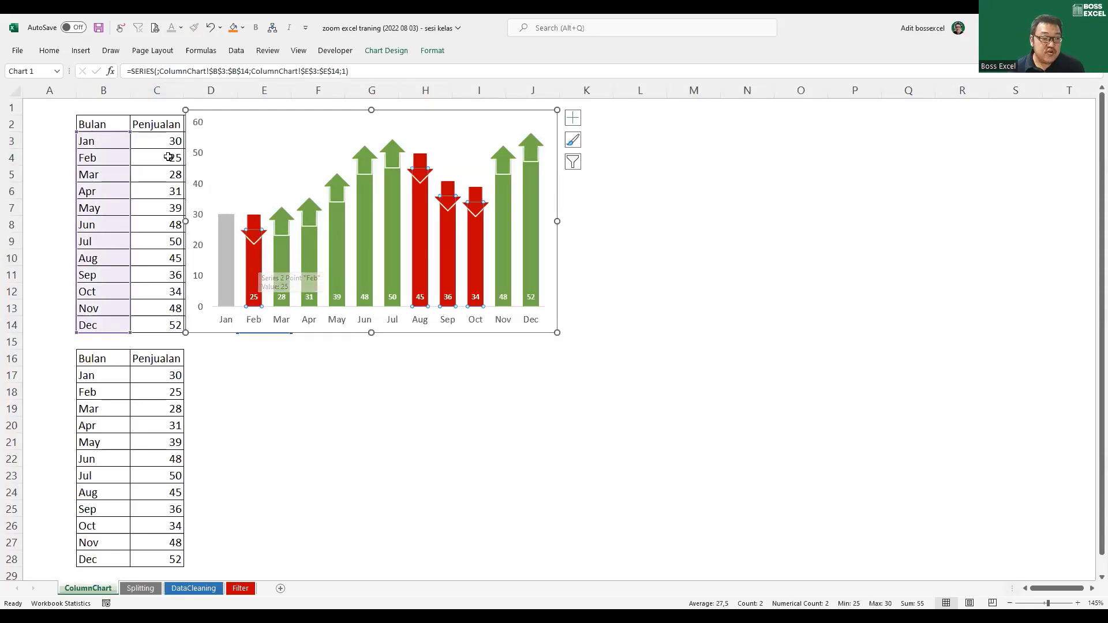
pyautogui.moveTo(168, 157); pyautogui.dragTo(129, 175)
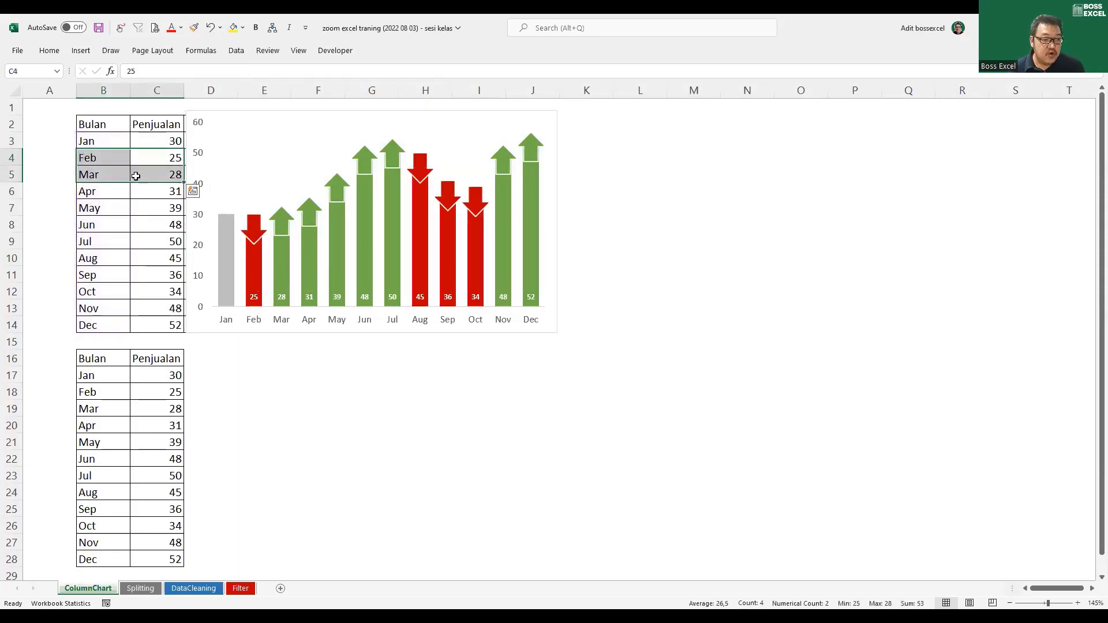
pyautogui.click(286, 268)
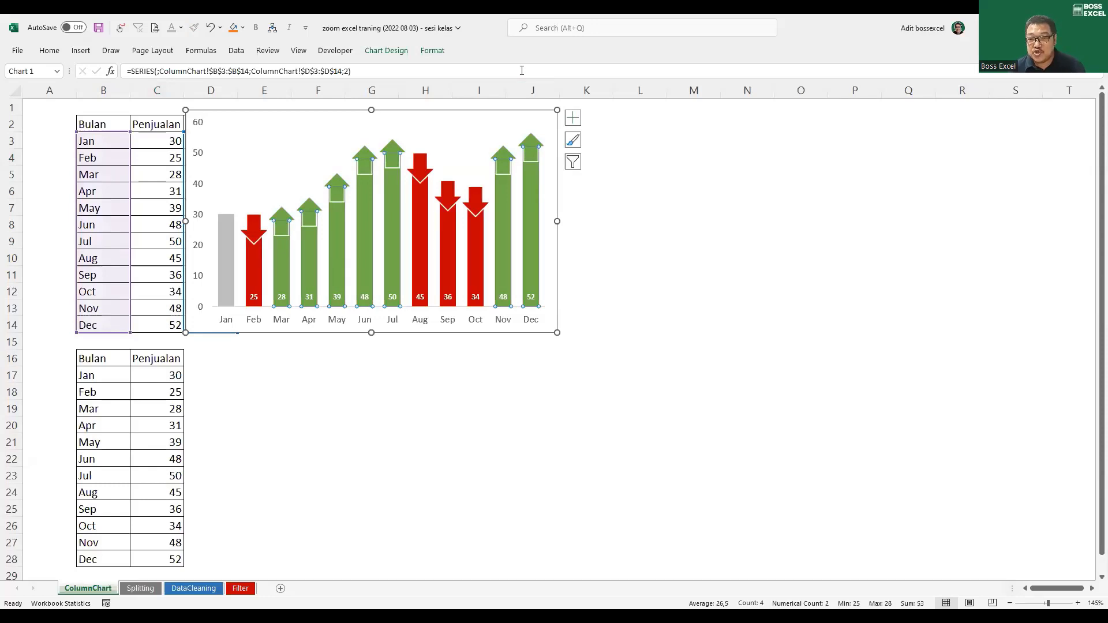
pyautogui.click(704, 191)
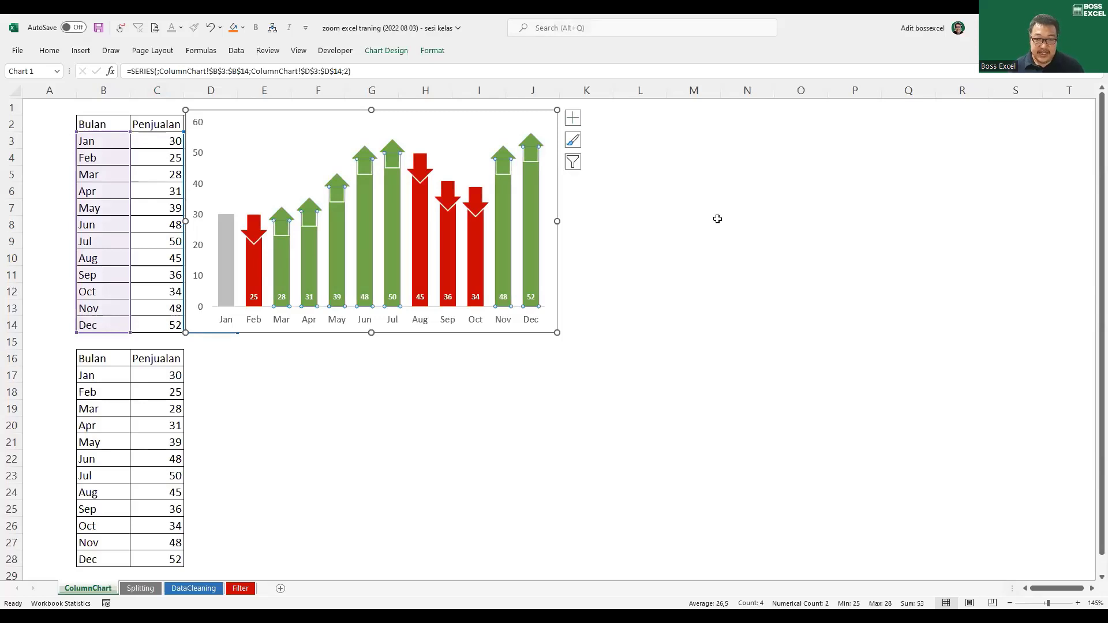
pyautogui.click(612, 242)
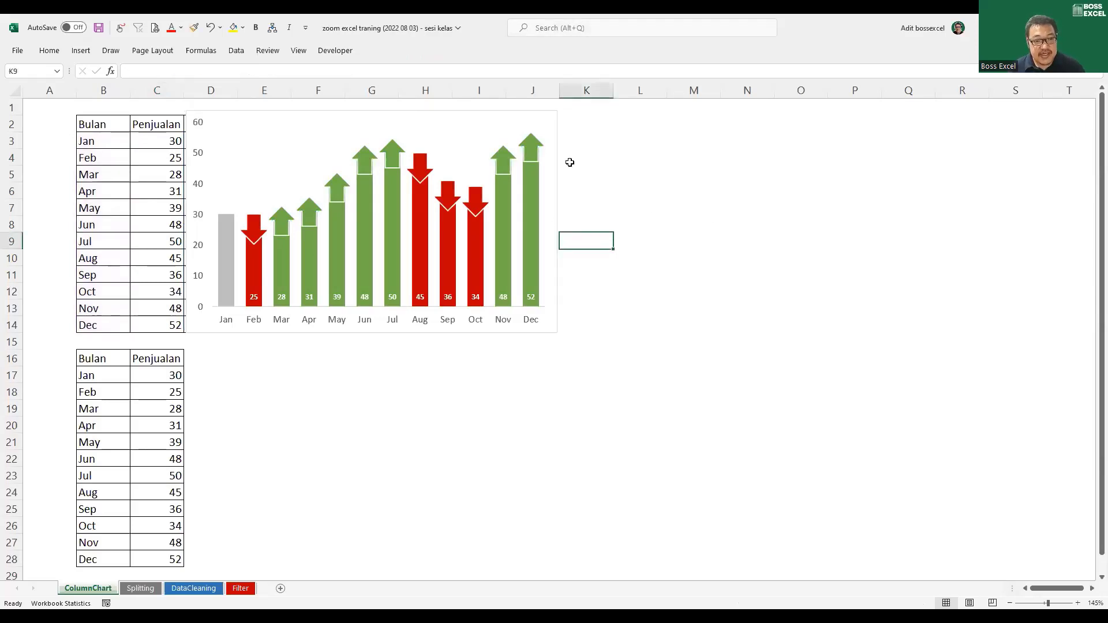
# Inspect the finished chart's grey, red and green column series one after another
pyautogui.click(549, 129)
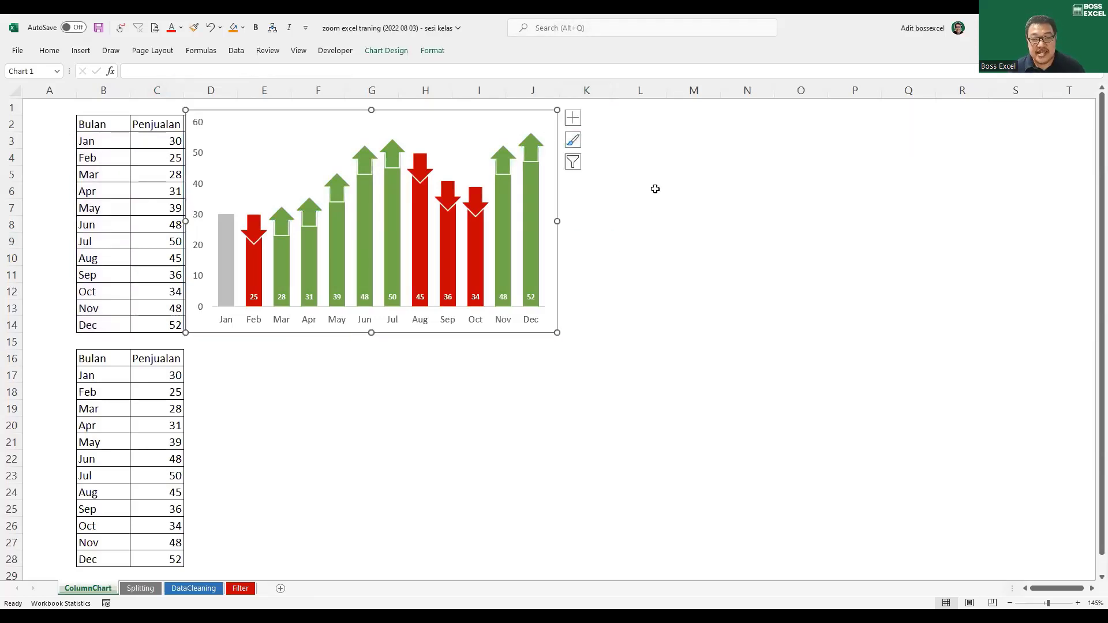
pyautogui.click(656, 188)
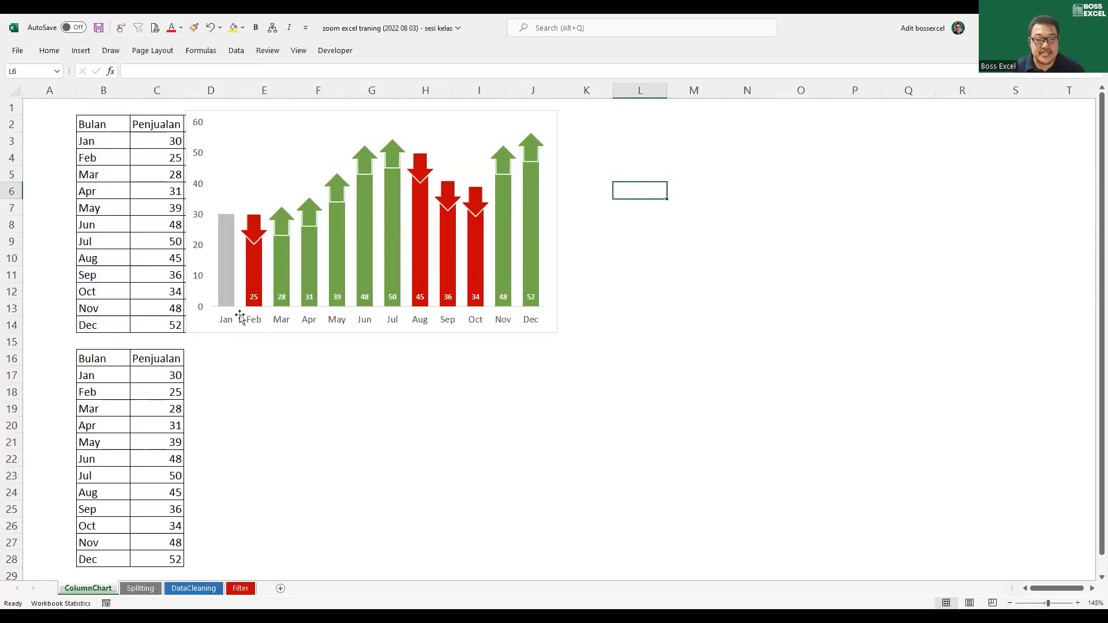
pyautogui.click(228, 275)
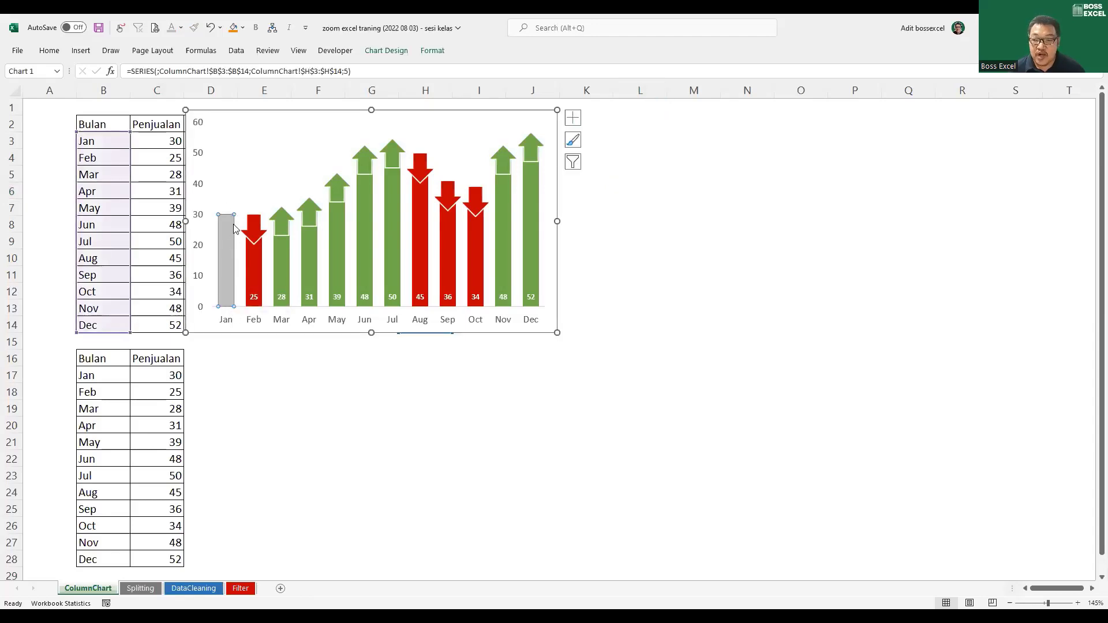
pyautogui.click(251, 267)
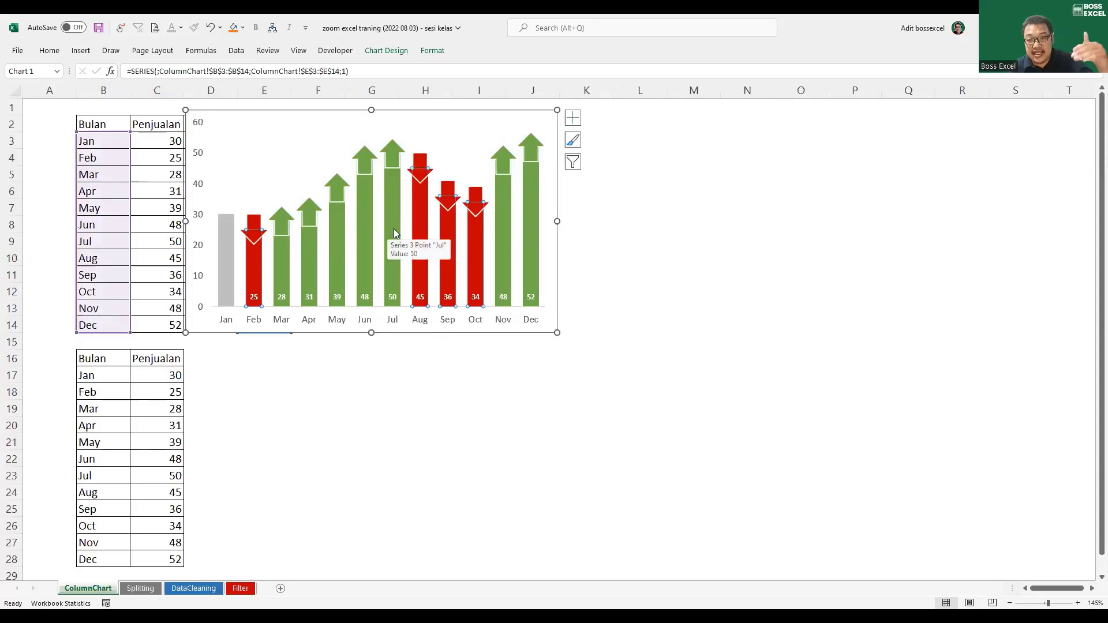
pyautogui.click(277, 262)
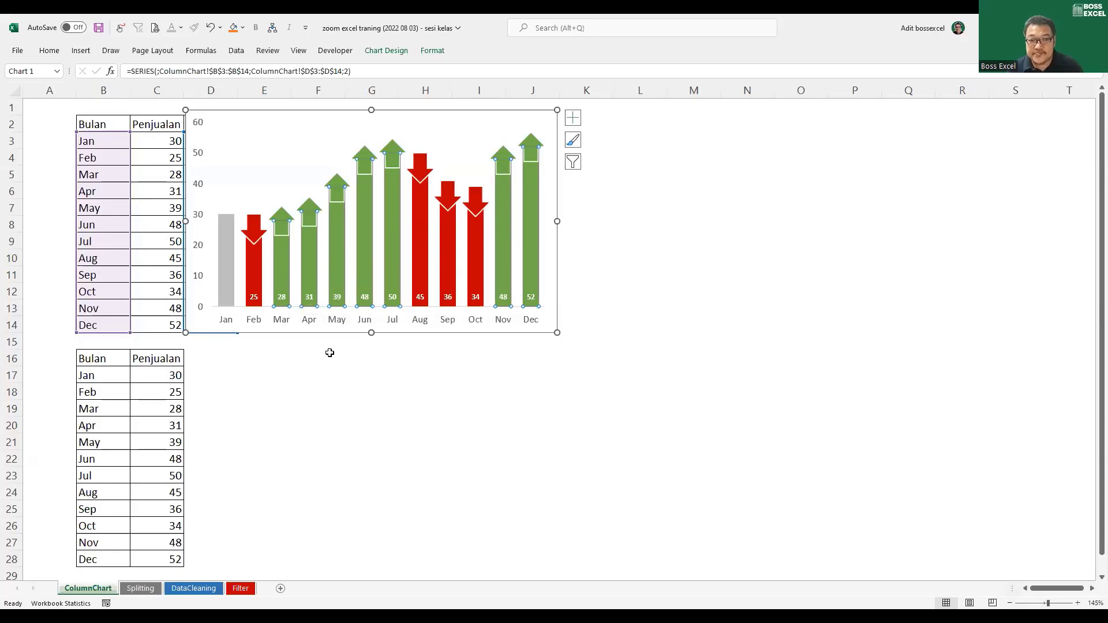
pyautogui.click(378, 386)
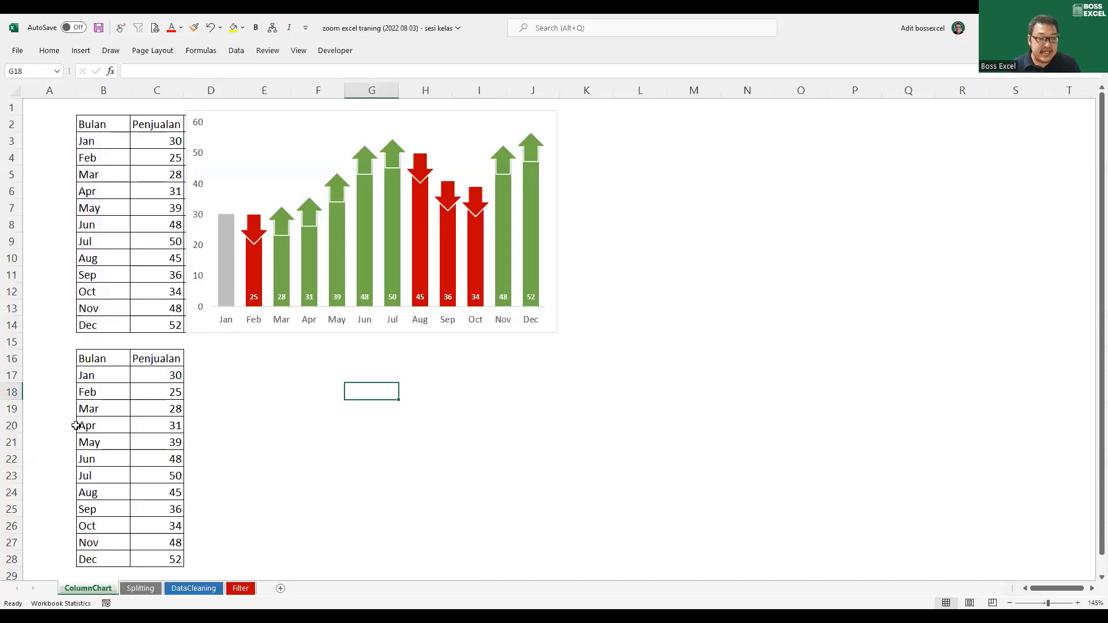
# Insert a 2-D clustered column chart from the second table, B16:C28, and move it away to free the columns beside the table
pyautogui.moveTo(97, 364); pyautogui.dragTo(166, 555)
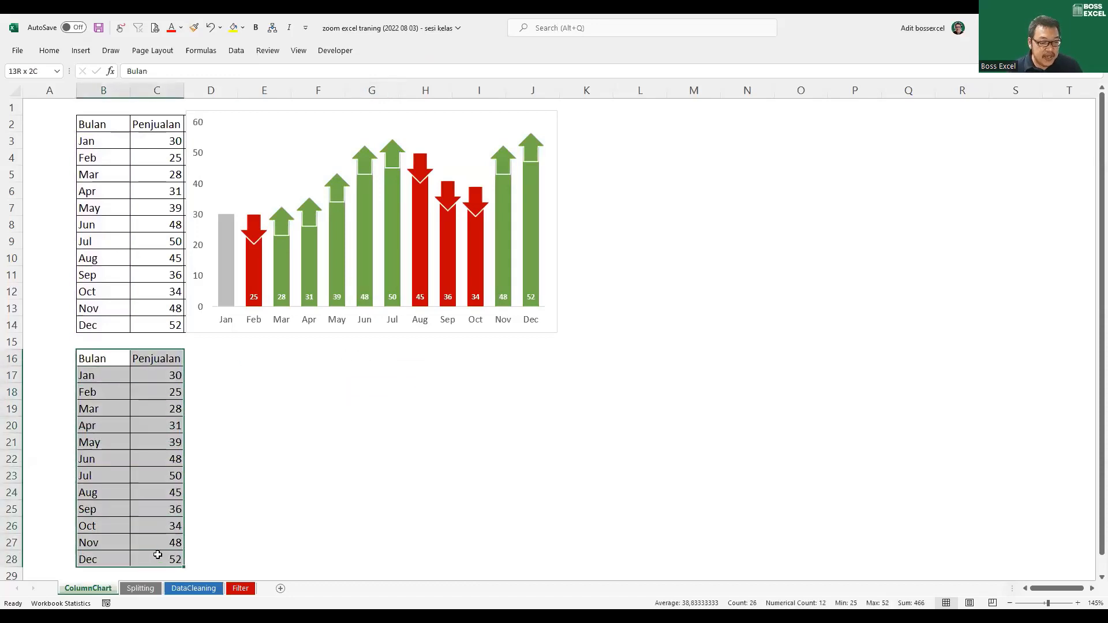
pyautogui.click(81, 50)
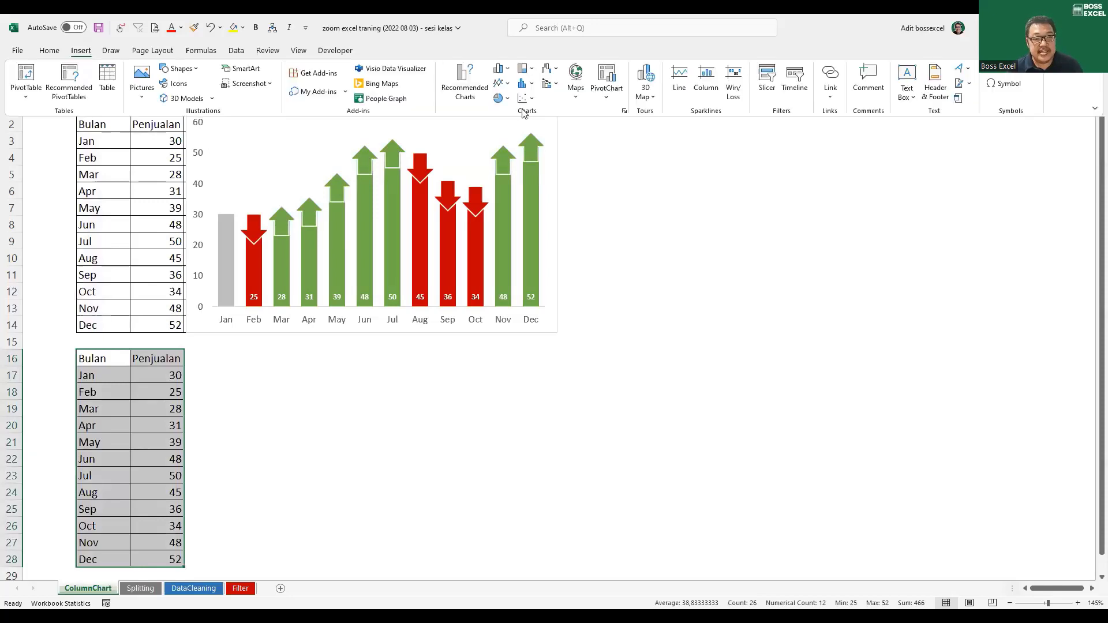
pyautogui.click(508, 70)
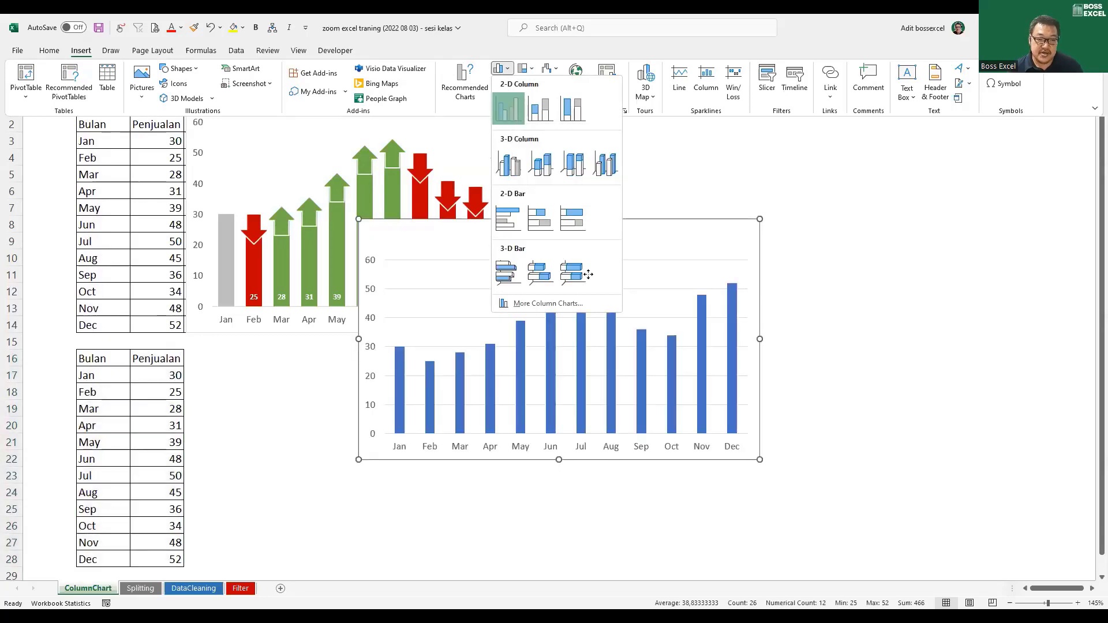
pyautogui.moveTo(588, 274); pyautogui.dragTo(561, 292)
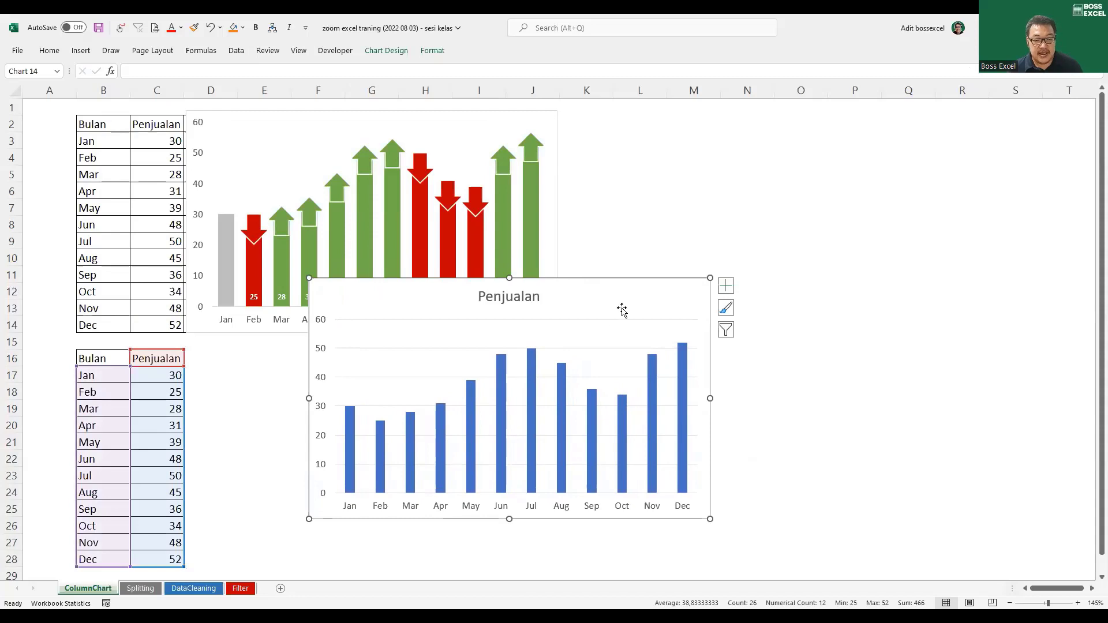
pyautogui.moveTo(622, 310); pyautogui.dragTo(706, 282)
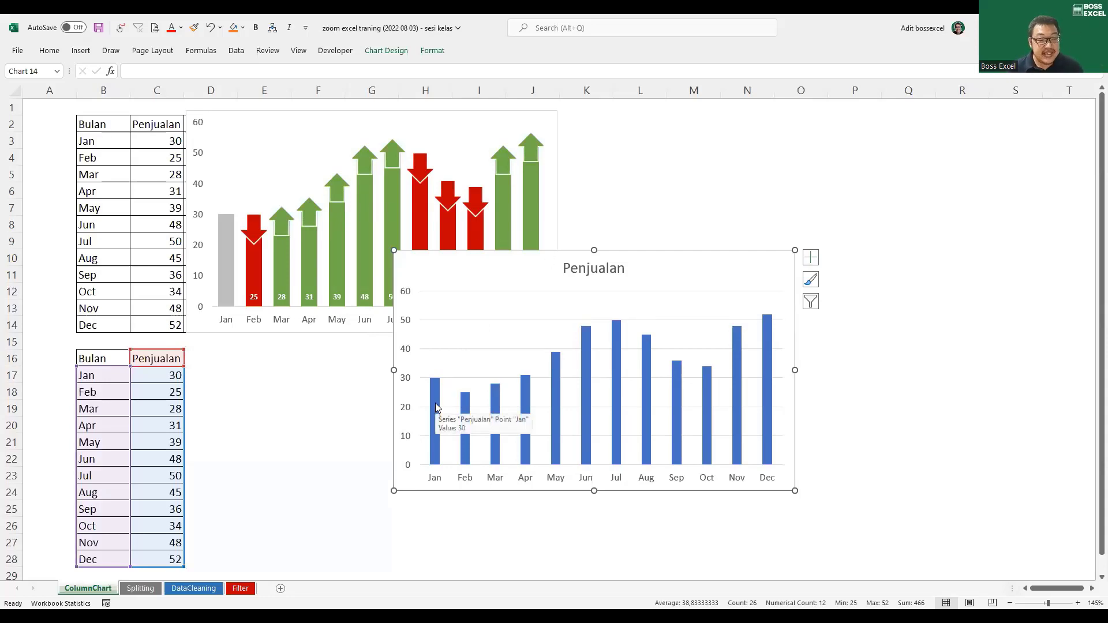
pyautogui.click(217, 358)
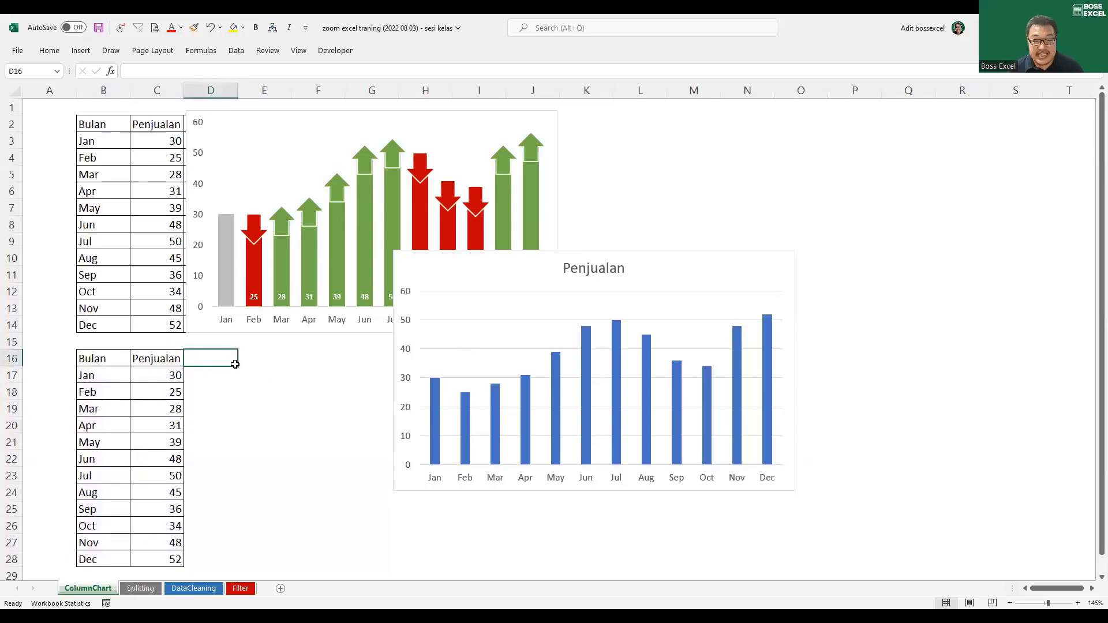
pyautogui.moveTo(475, 266); pyautogui.dragTo(555, 284)
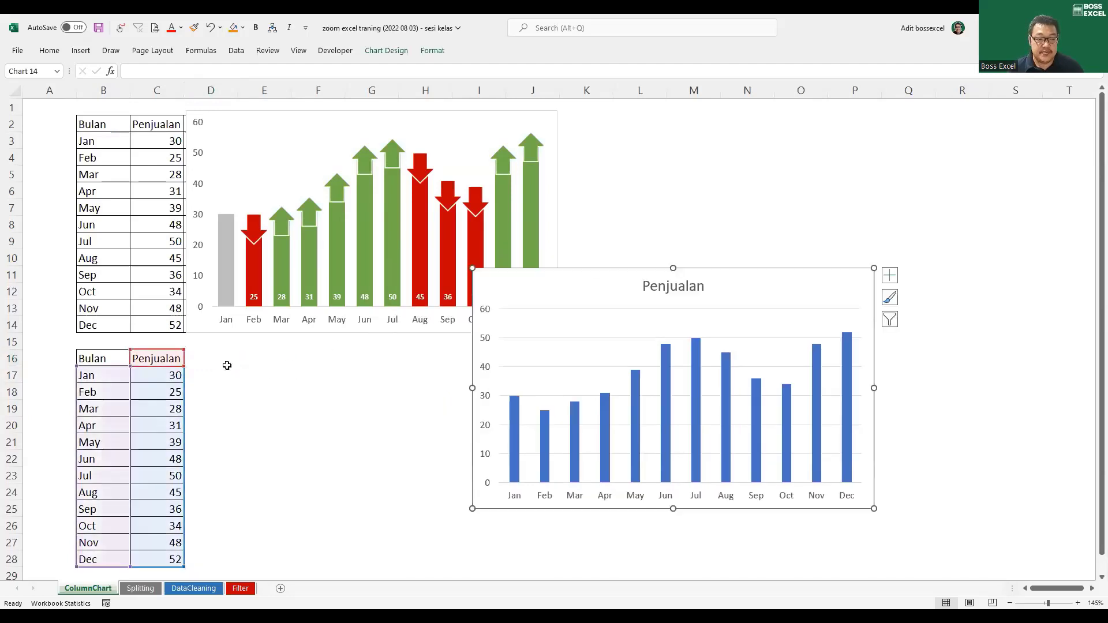
# Enter the header "dummy 1" in D16 and fill the series across to F16 for "dummy 2" and "dummy 3"
pyautogui.click(222, 360)
pyautogui.write('dummy')
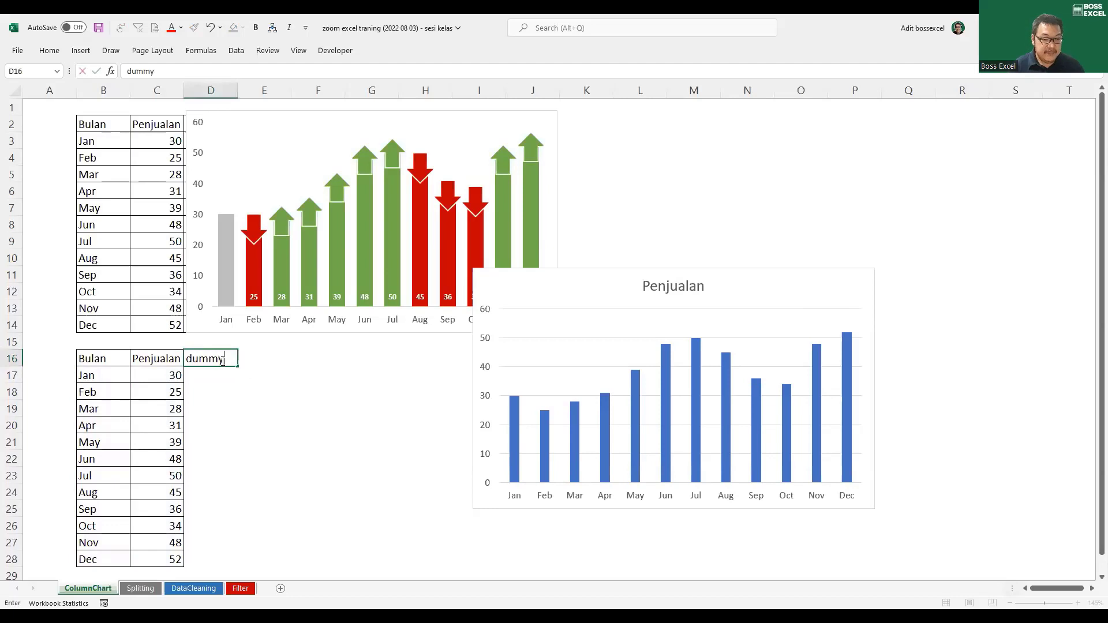
pyautogui.write(' 1')
pyautogui.press('Return')
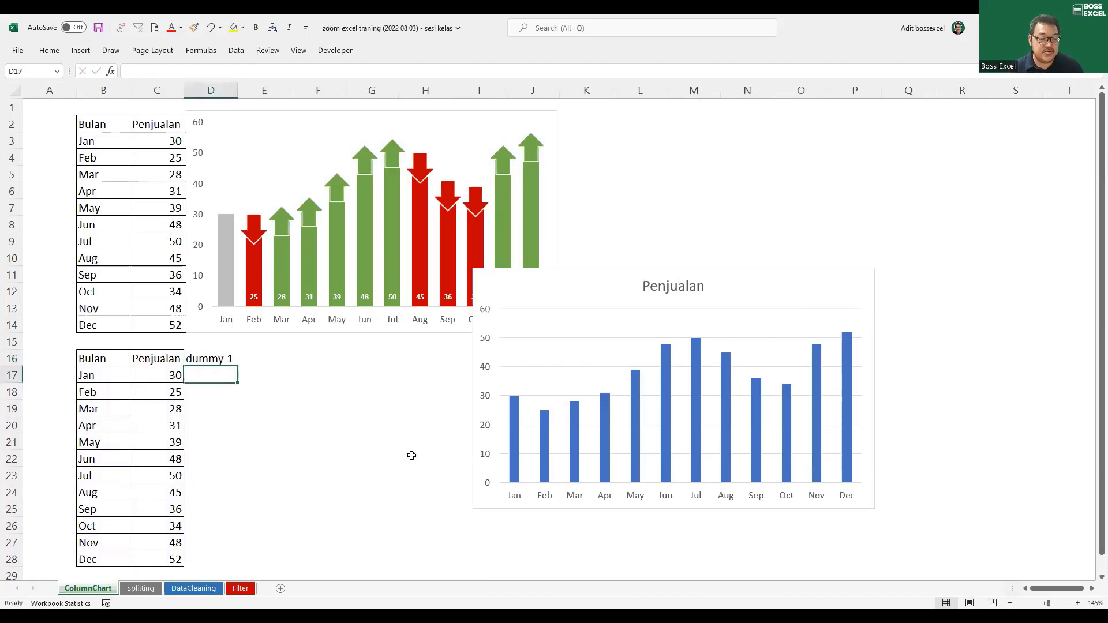
pyautogui.click(224, 361)
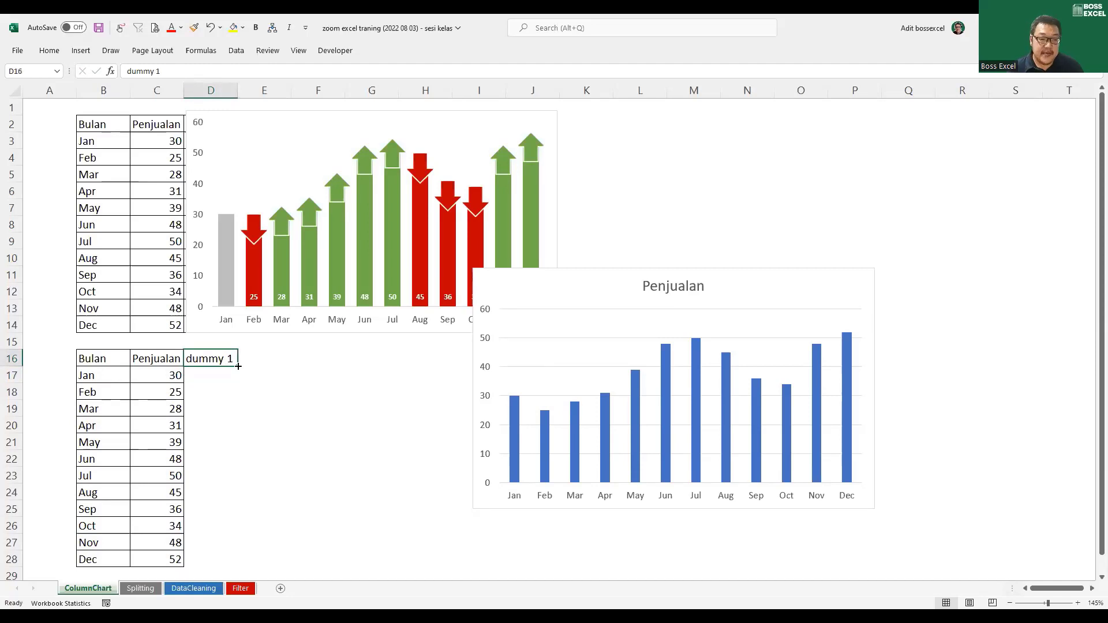
pyautogui.moveTo(237, 366); pyautogui.dragTo(332, 367)
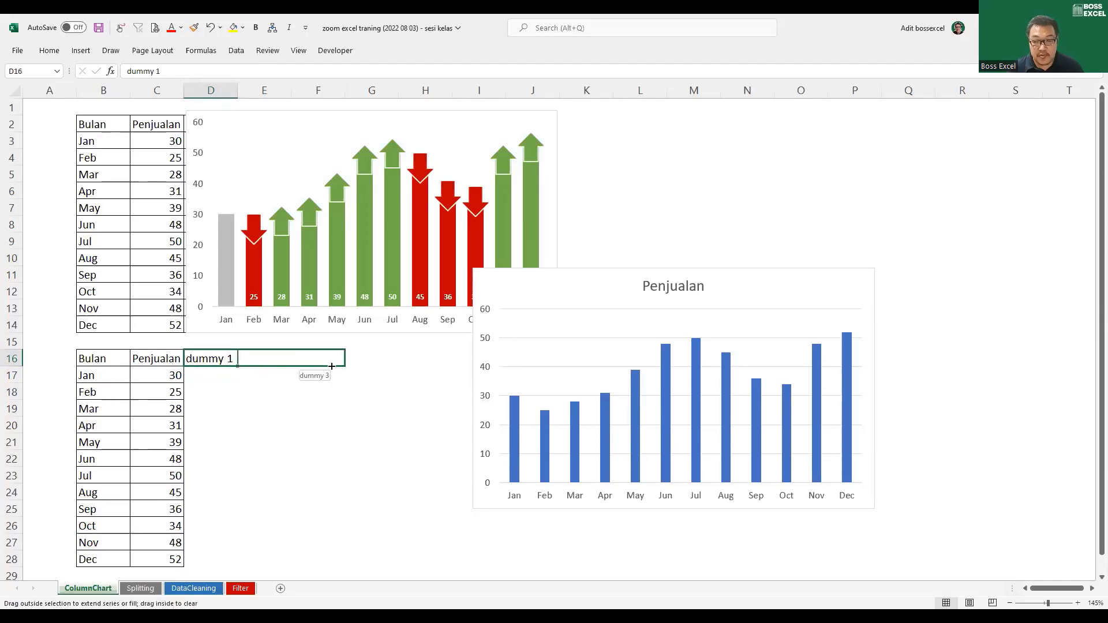
pyautogui.moveTo(332, 366); pyautogui.dragTo(332, 367)
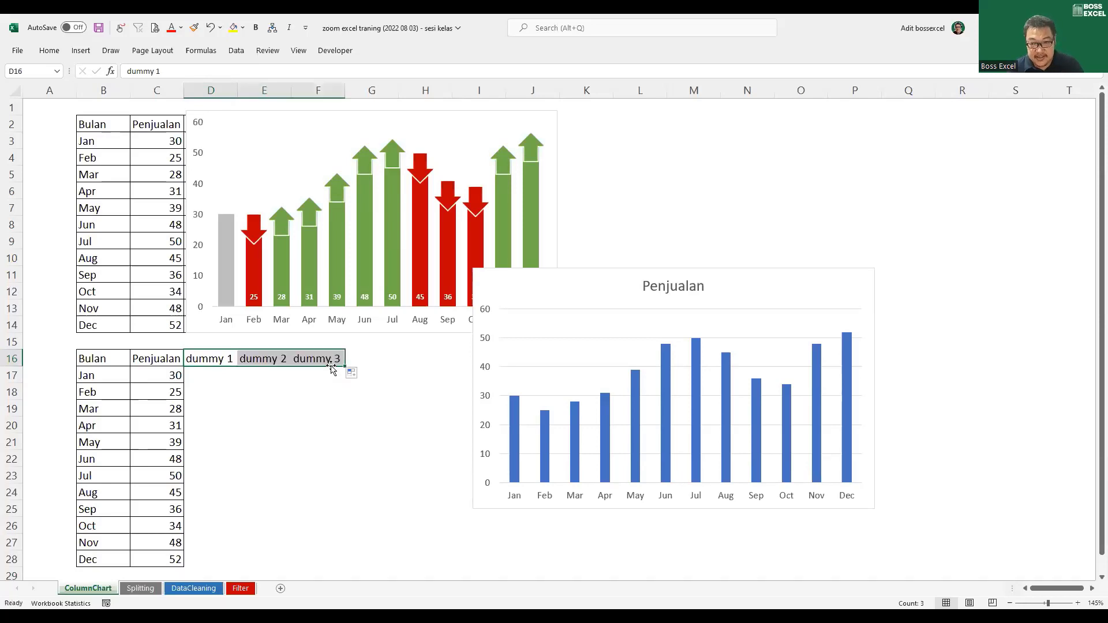
# Enter the border shortcut note "alt, H, B, A" in cell H28
pyautogui.click(209, 356)
pyautogui.moveTo(209, 356); pyautogui.dragTo(317, 557)
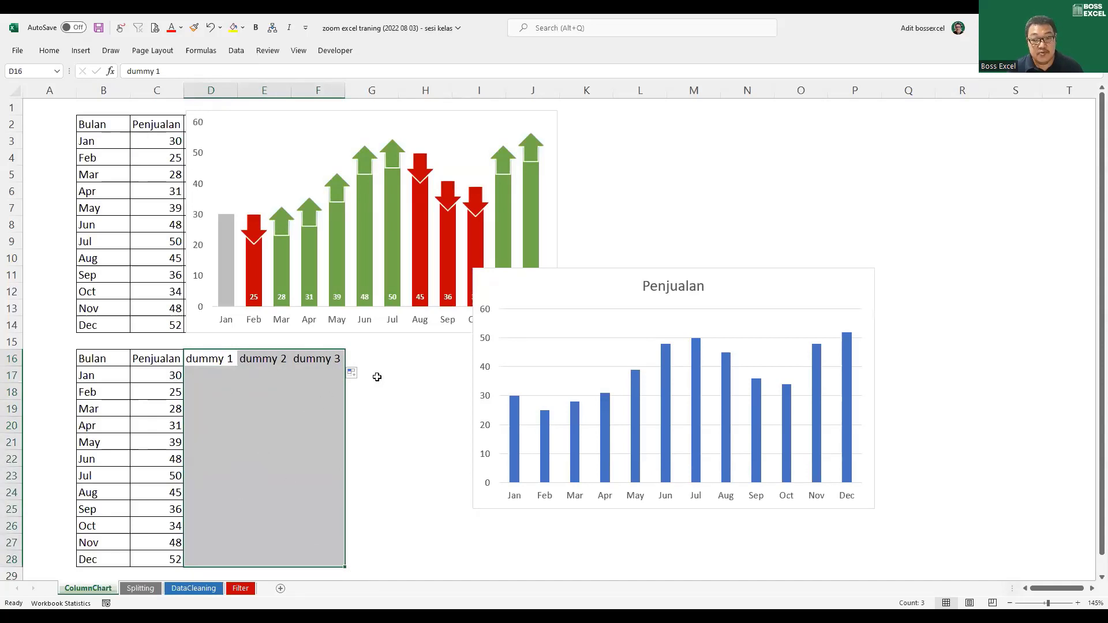
pyautogui.click(445, 551)
pyautogui.write('alt, H')
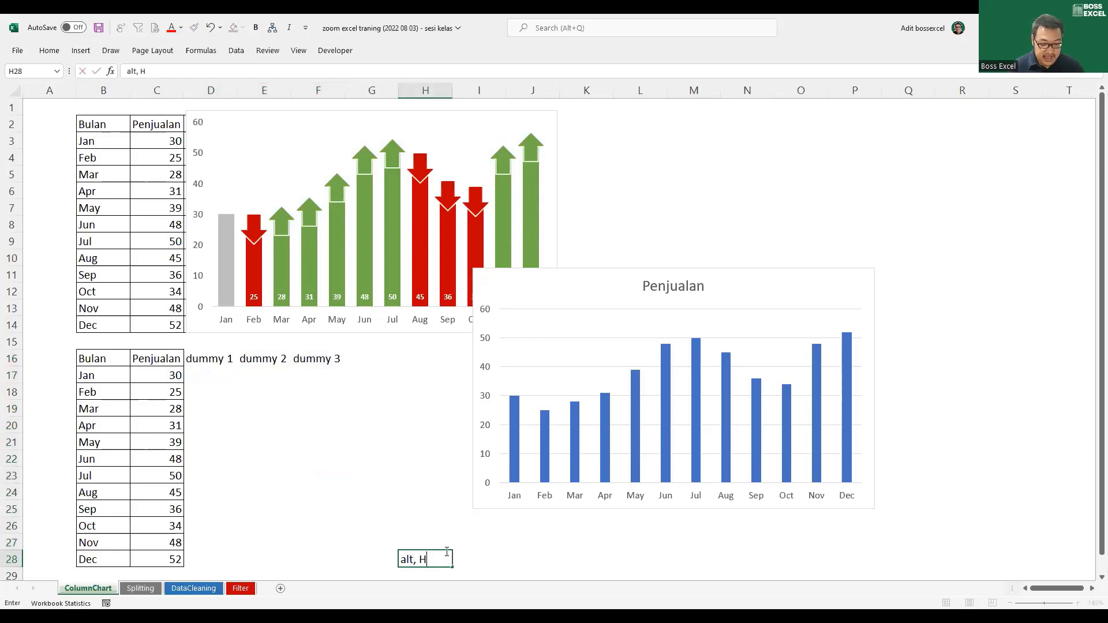
pyautogui.write(', B, A')
pyautogui.press('Return')
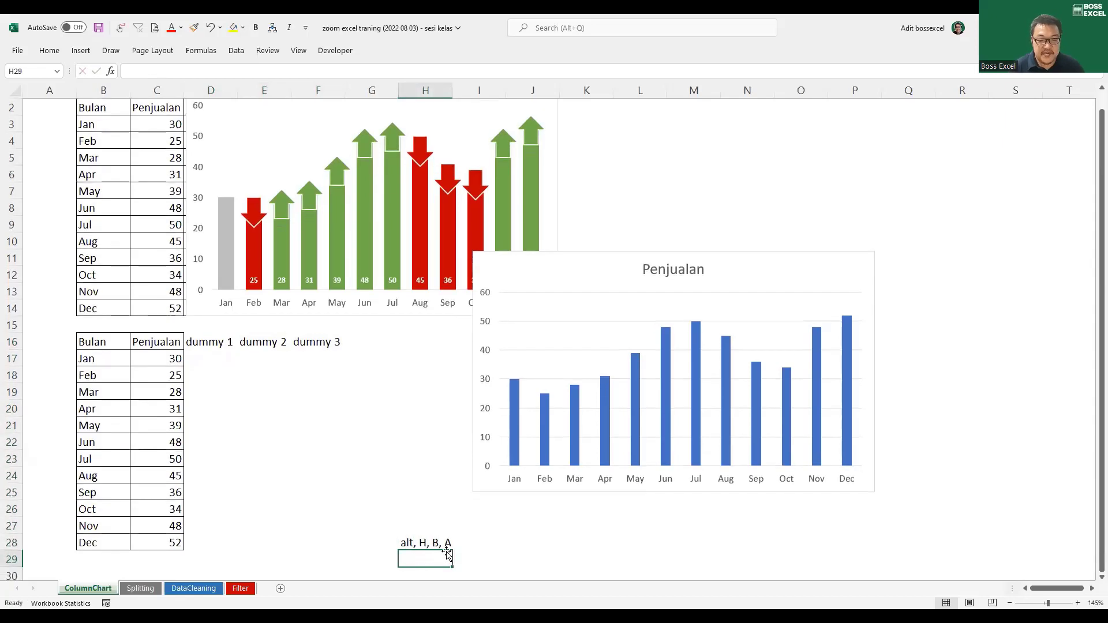
# Apply all borders to the dummy column range D16:F28
pyautogui.moveTo(204, 340); pyautogui.dragTo(326, 541)
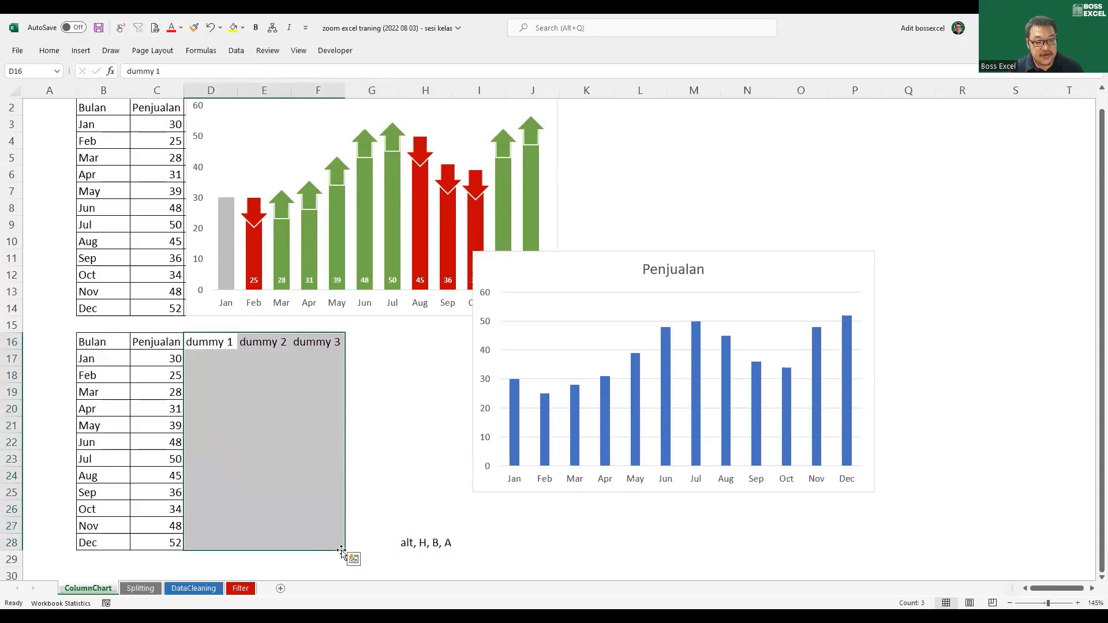
pyautogui.press('alt')
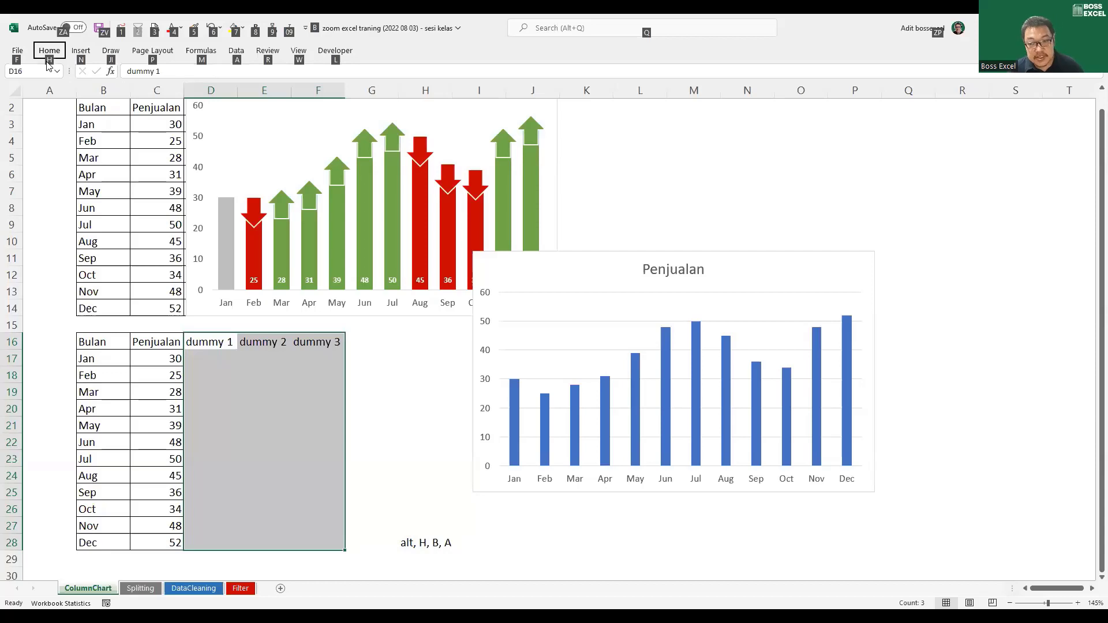
pyautogui.press('h')
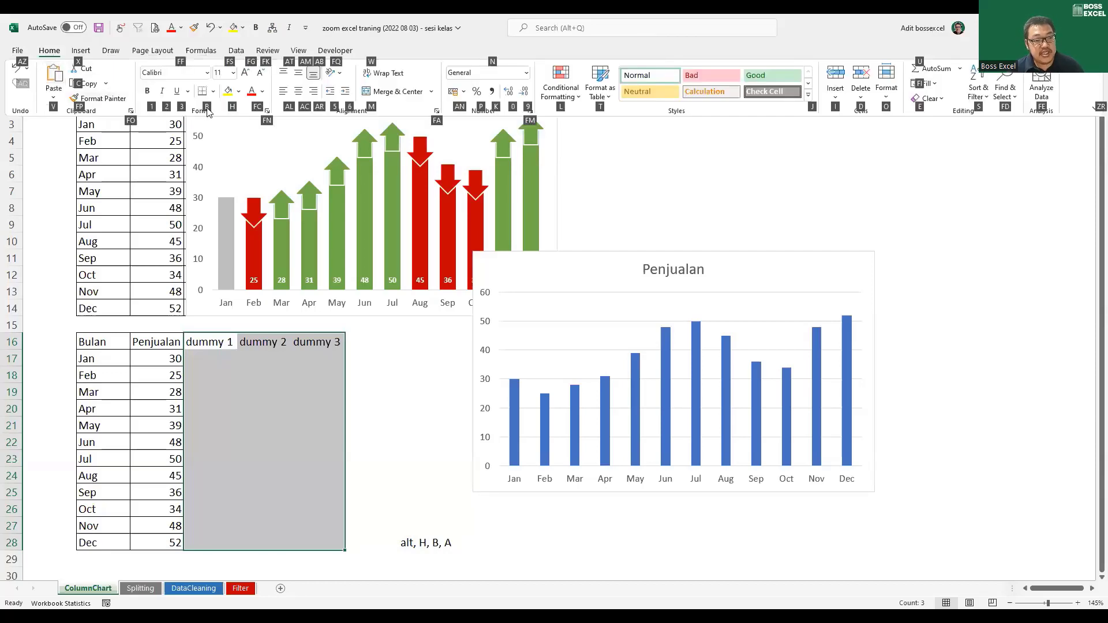
pyautogui.press('b')
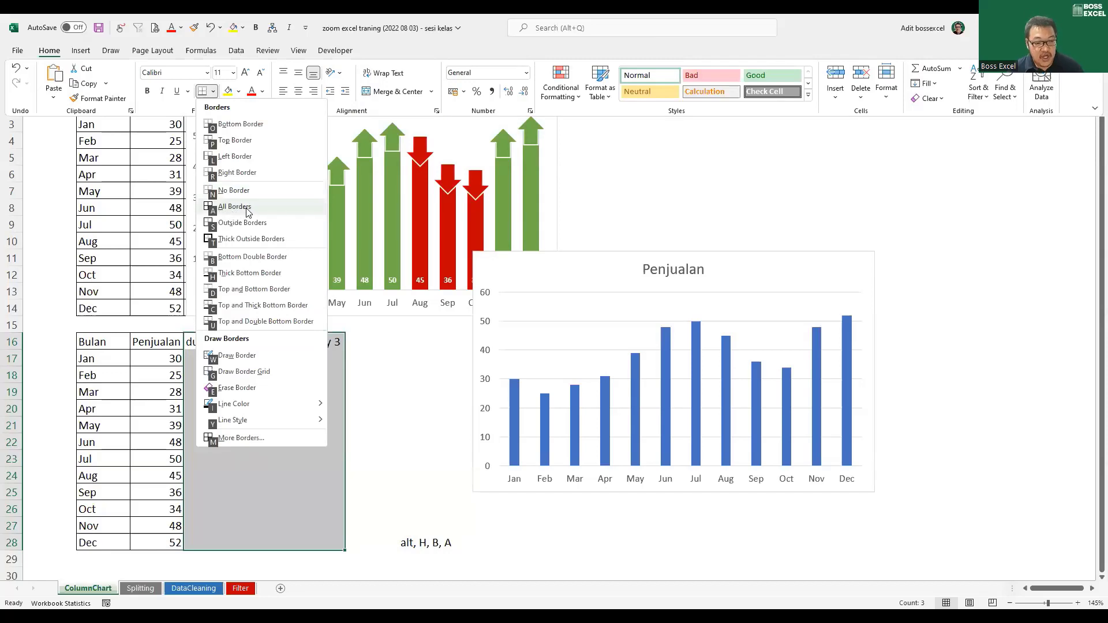
pyautogui.press('a')
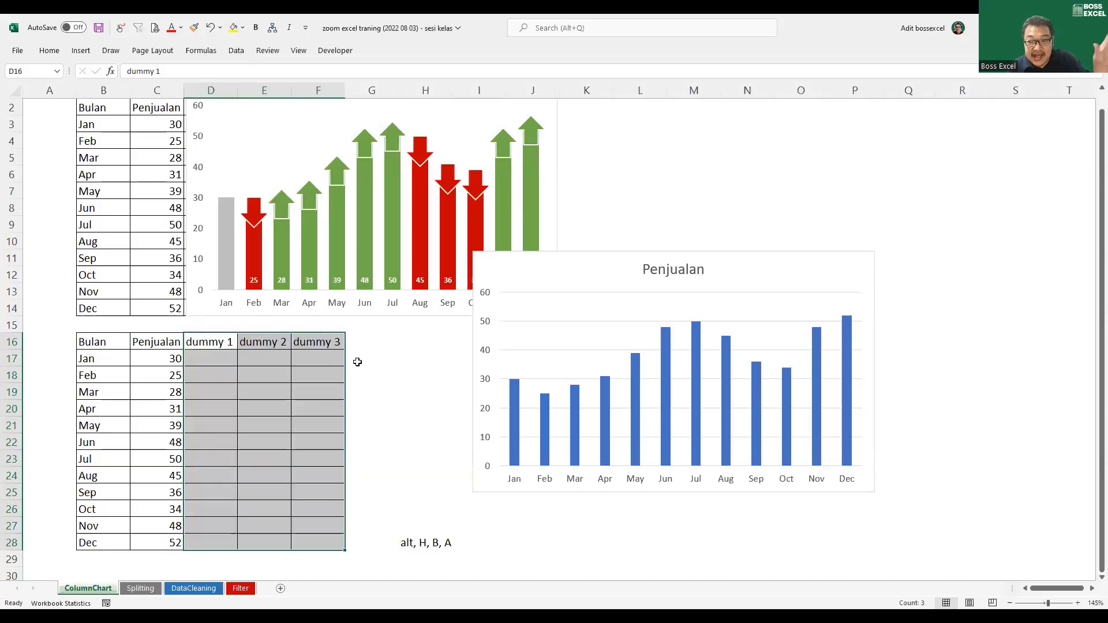
pyautogui.click(436, 544)
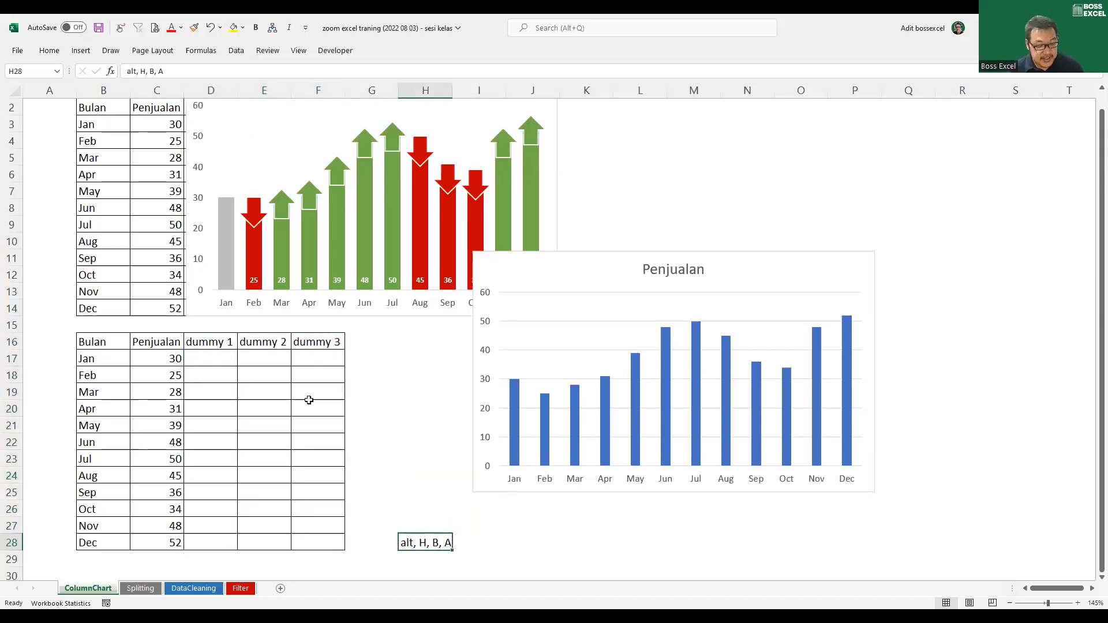
# Inspect the grey January column series in the finished chart as a reference for the dummy 1 column
pyautogui.click(217, 355)
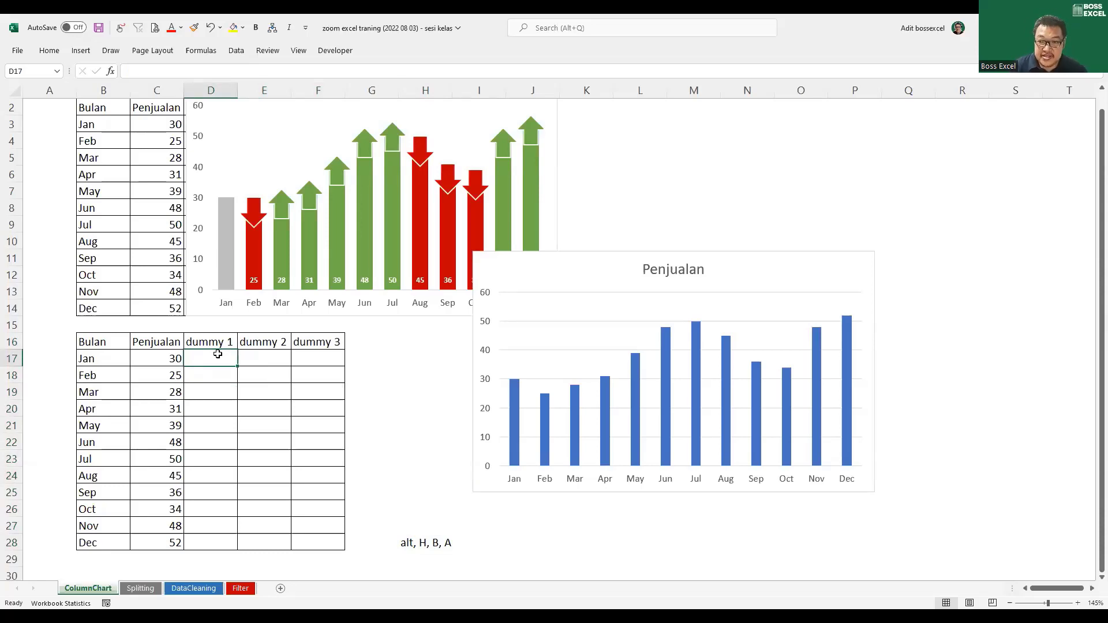
pyautogui.click(223, 270)
pyautogui.moveTo(221, 205)
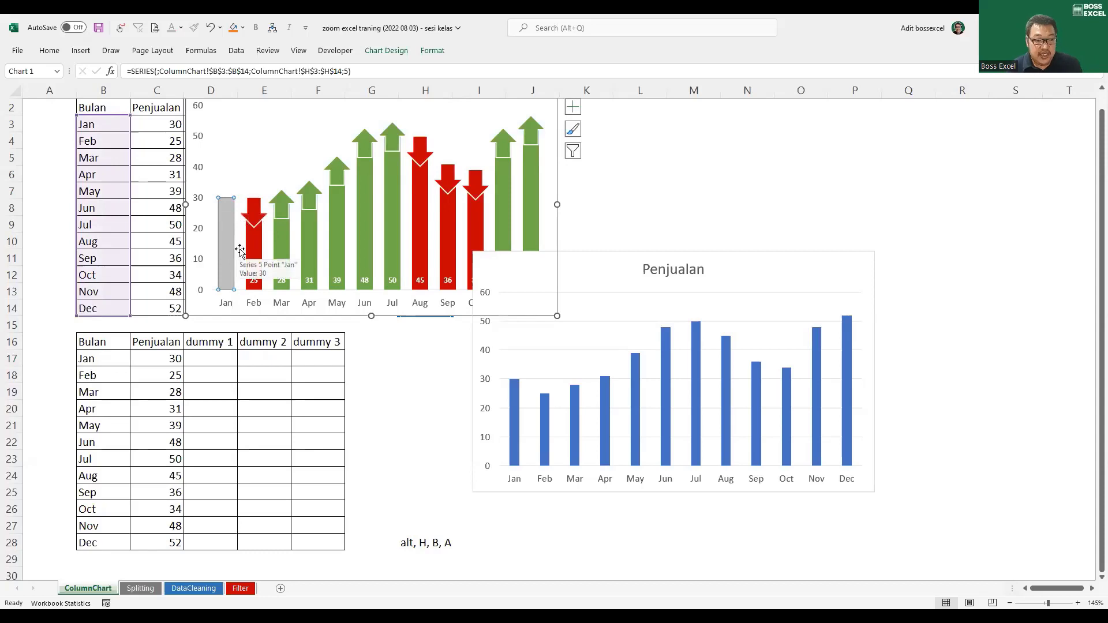
pyautogui.click(214, 358)
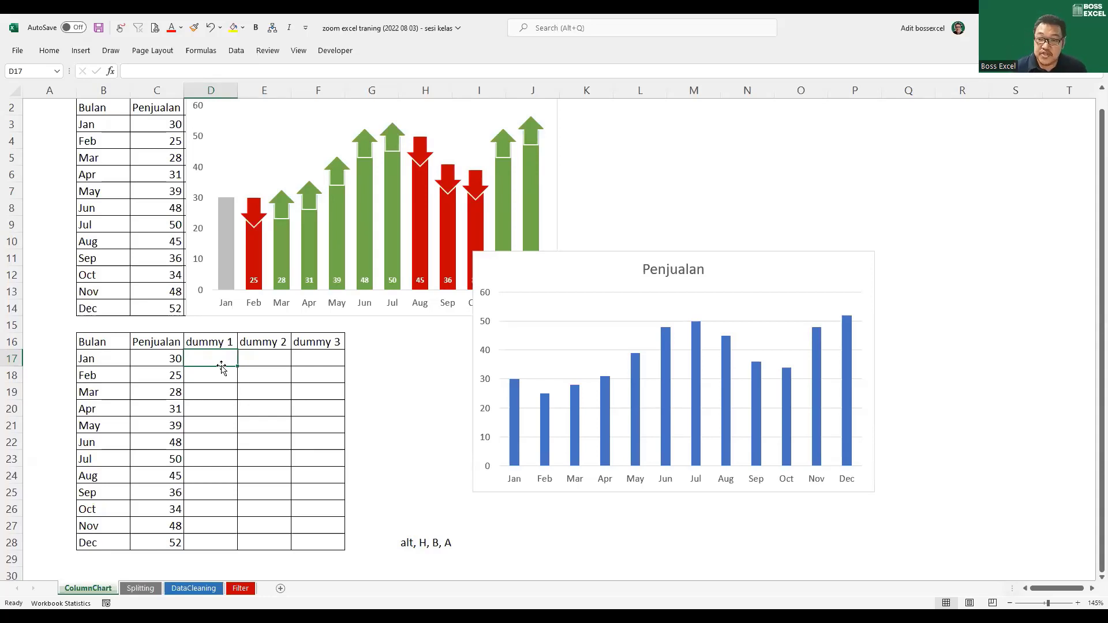
# Try the formula =NA() in May's Penjualan cell C21 to test its effect on the chart, and undo it
pyautogui.click(572, 393)
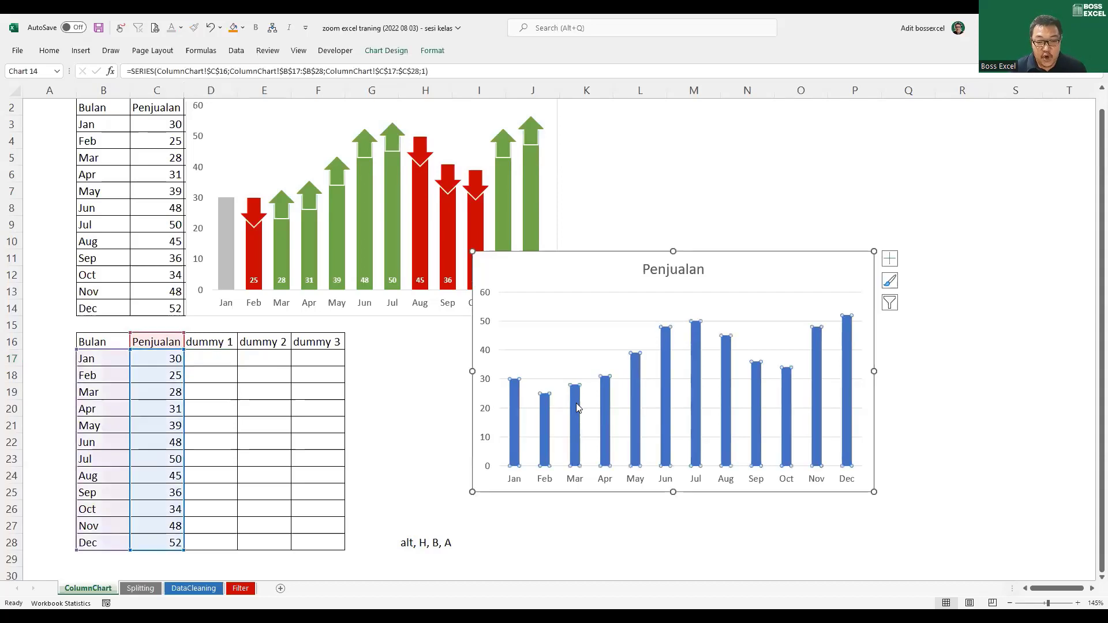
pyautogui.click(173, 422)
pyautogui.write('=')
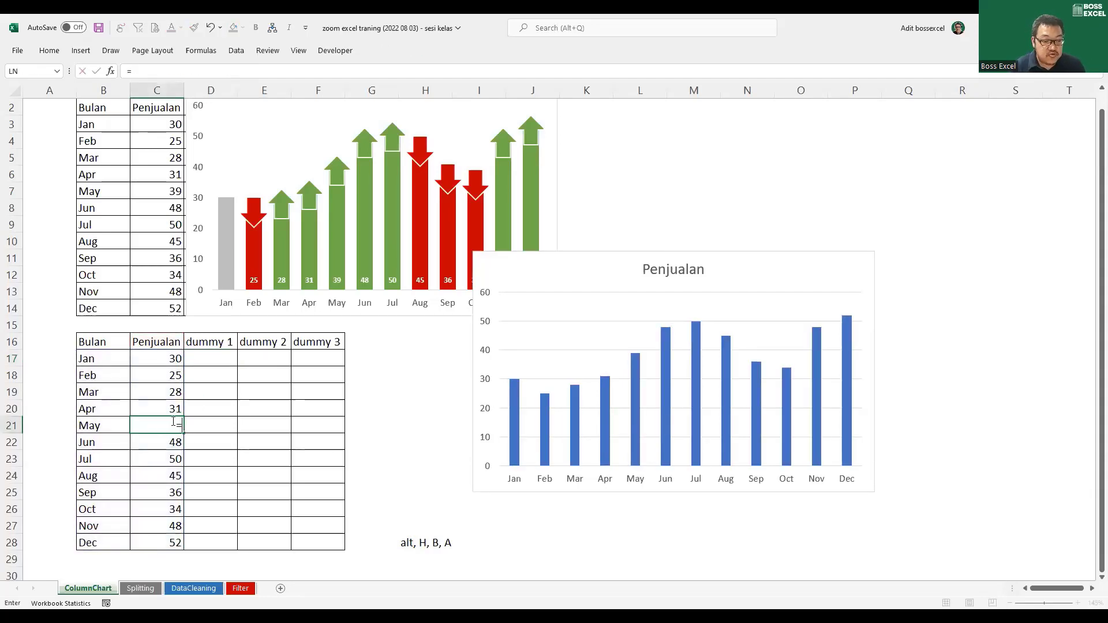
pyautogui.write('na()')
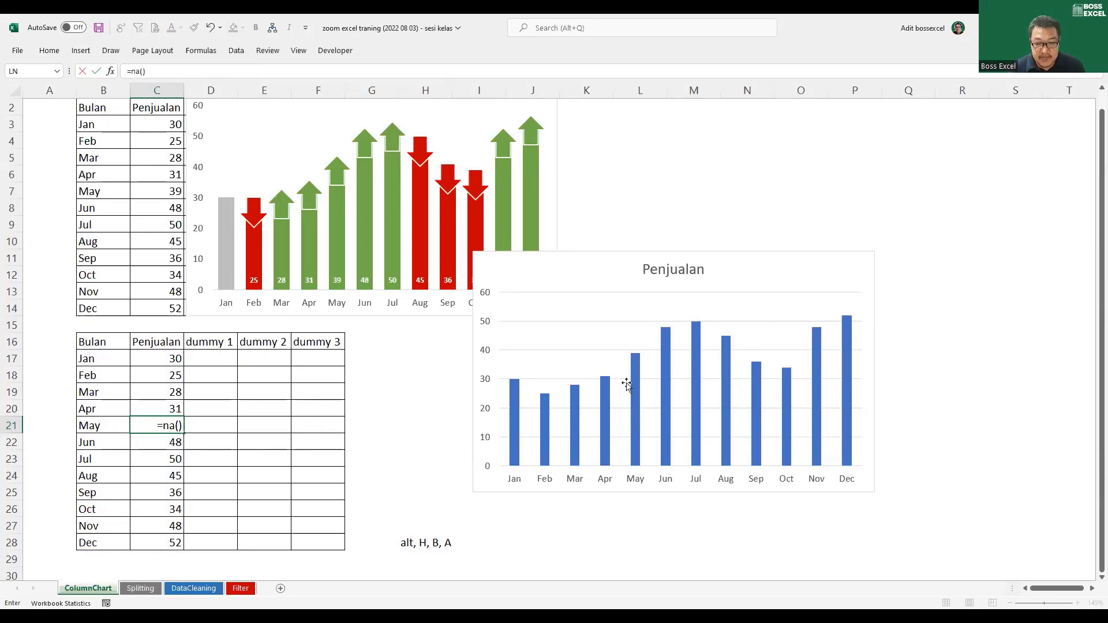
pyautogui.press('Return')
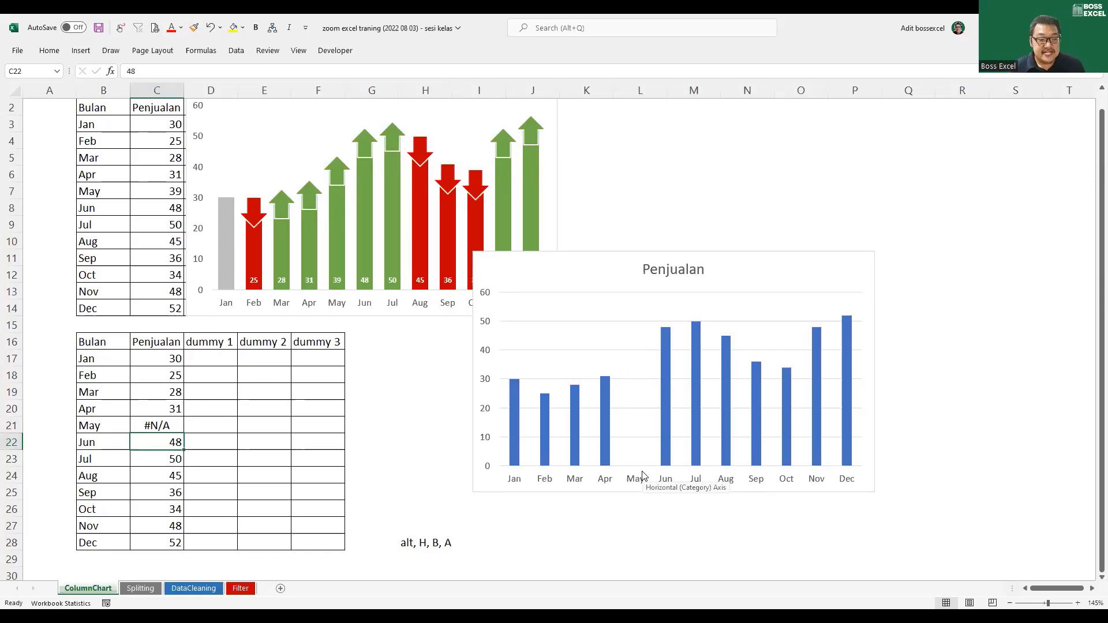
pyautogui.click(175, 427)
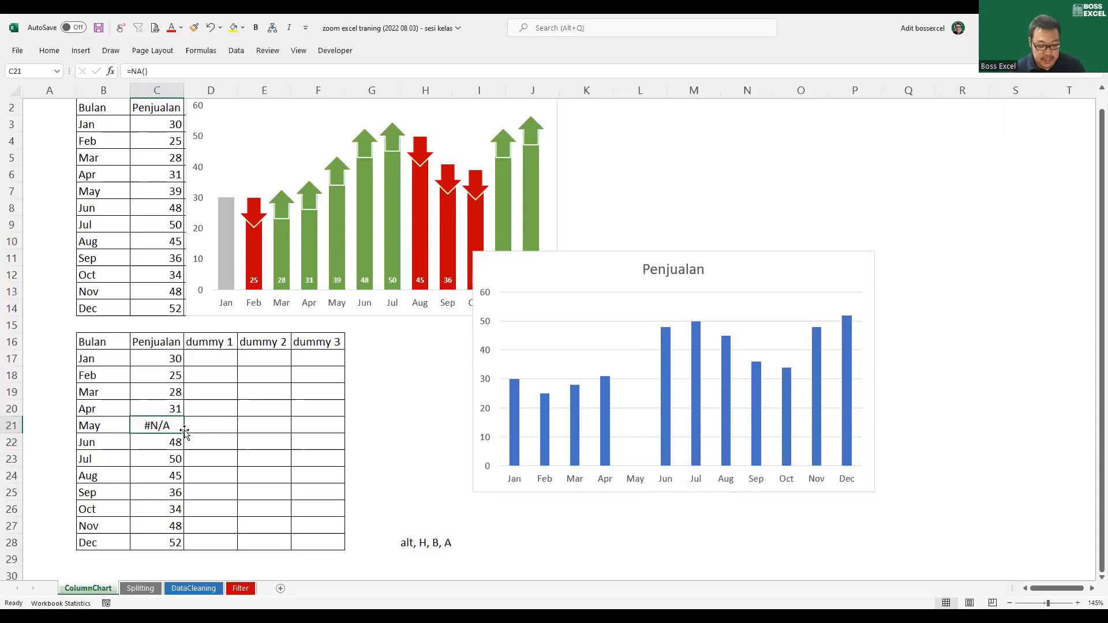
pyautogui.hotkey('ctrl', 'z')
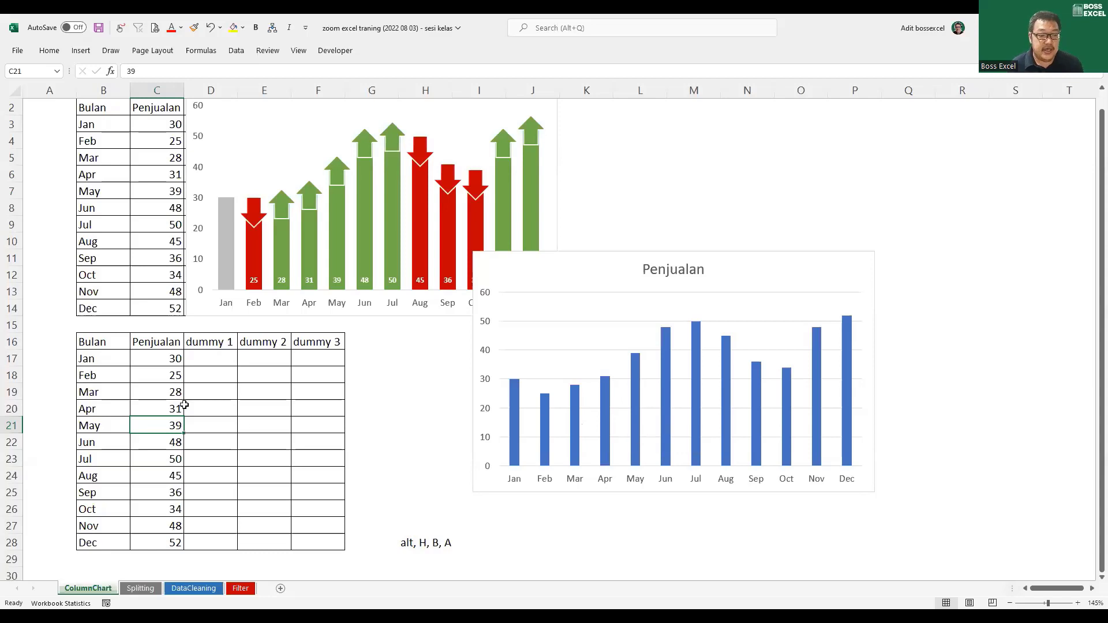
# Enter =IF(B17="Jan";C17;NA()) in D17 and fill the formula down the dummy 1 column to D28
pyautogui.click(205, 358)
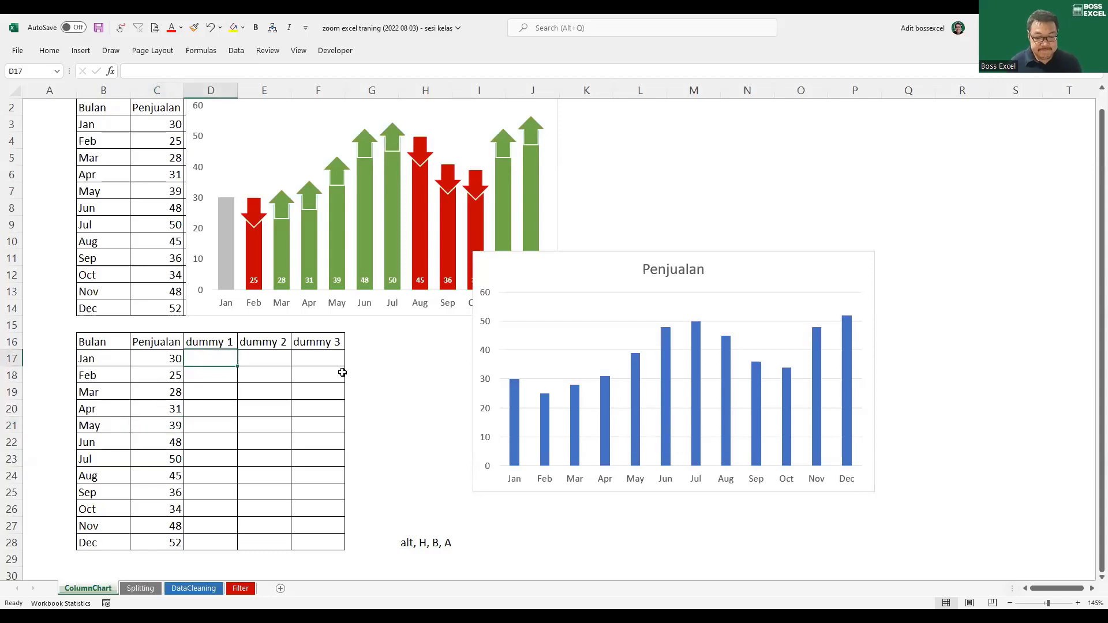
pyautogui.write('=')
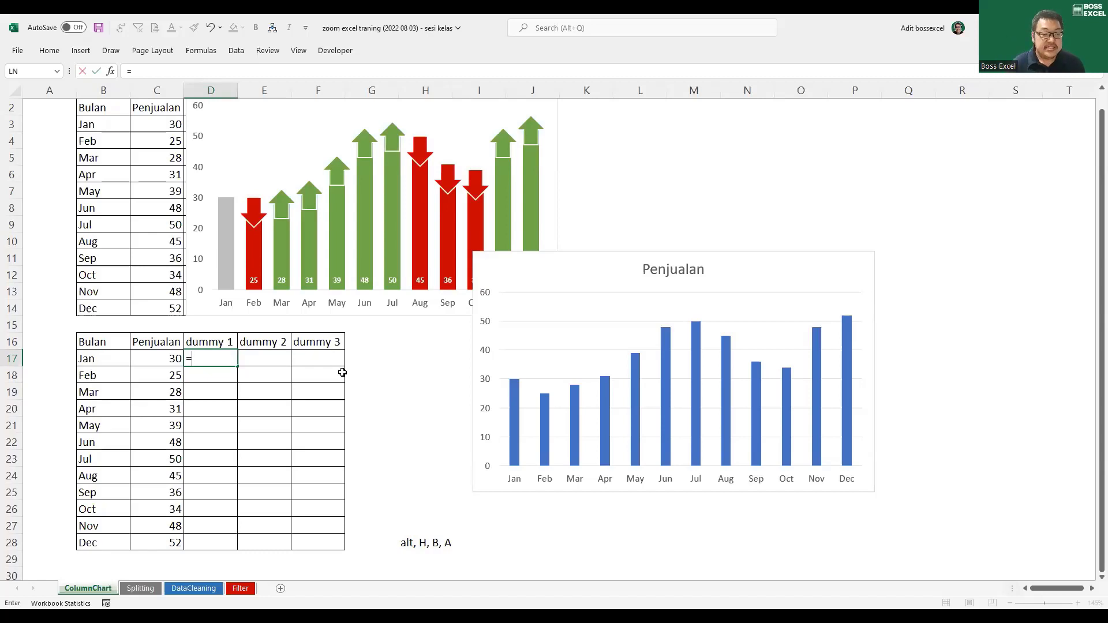
pyautogui.write('IF(')
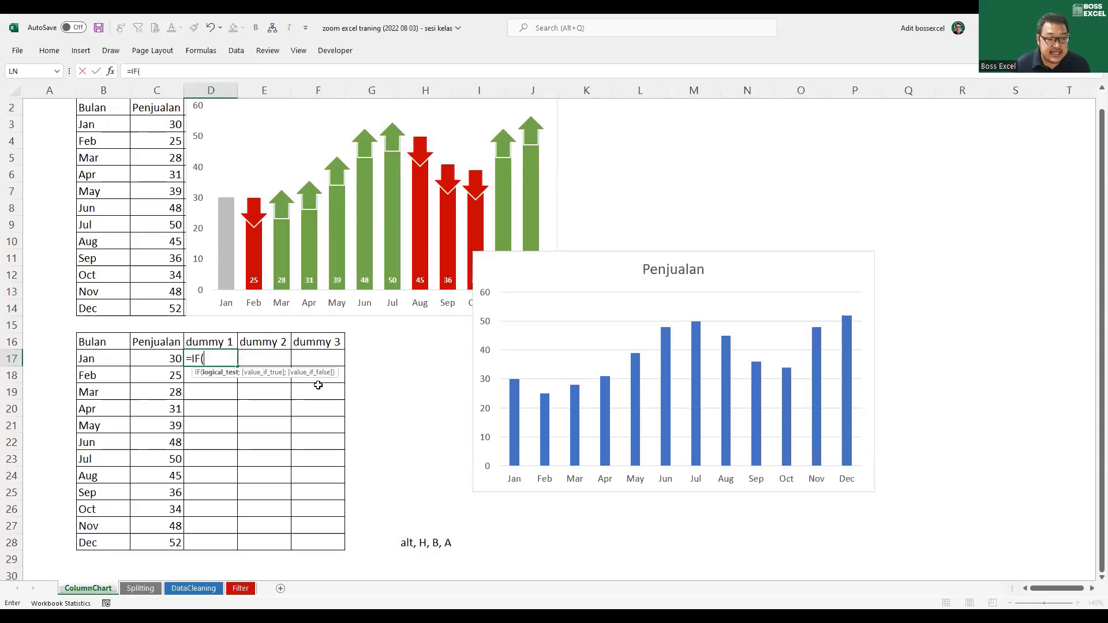
pyautogui.click(109, 359)
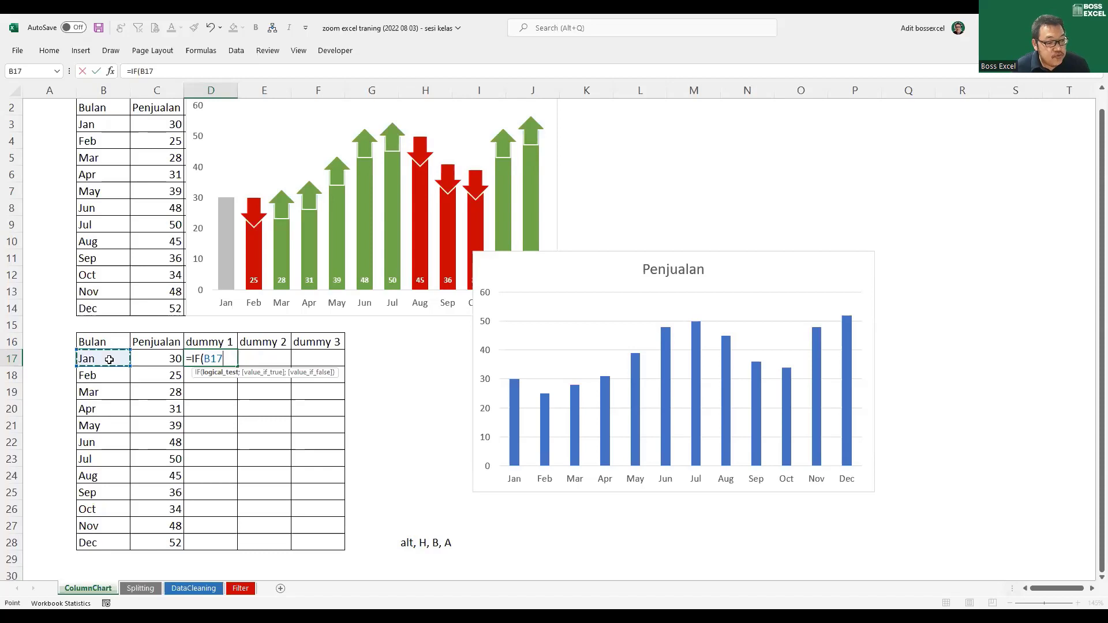
pyautogui.write('="Ja')
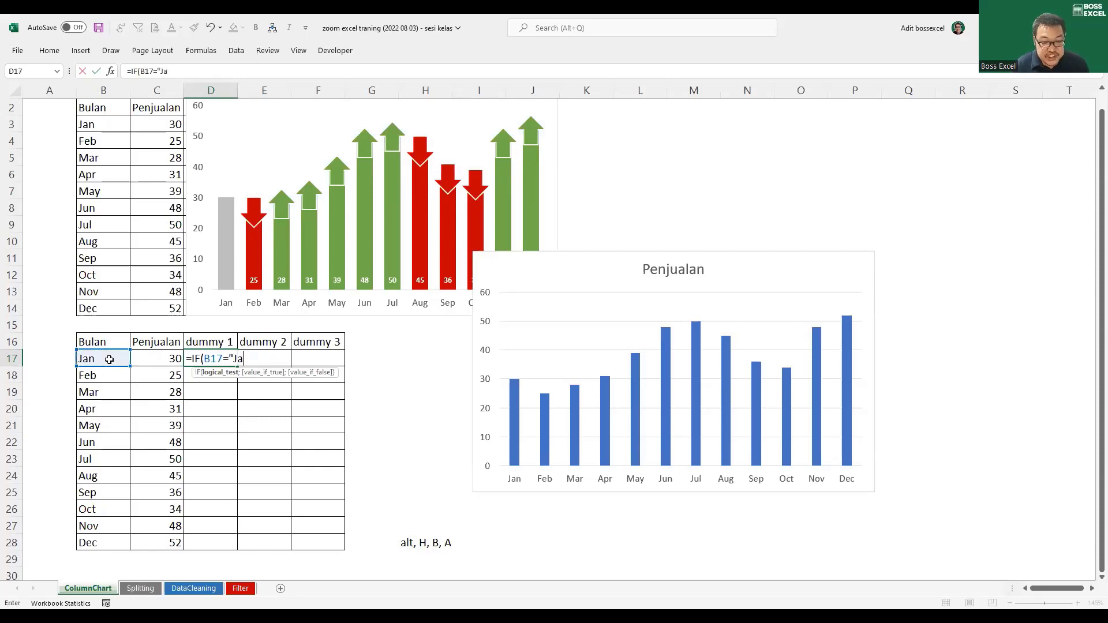
pyautogui.write('n"')
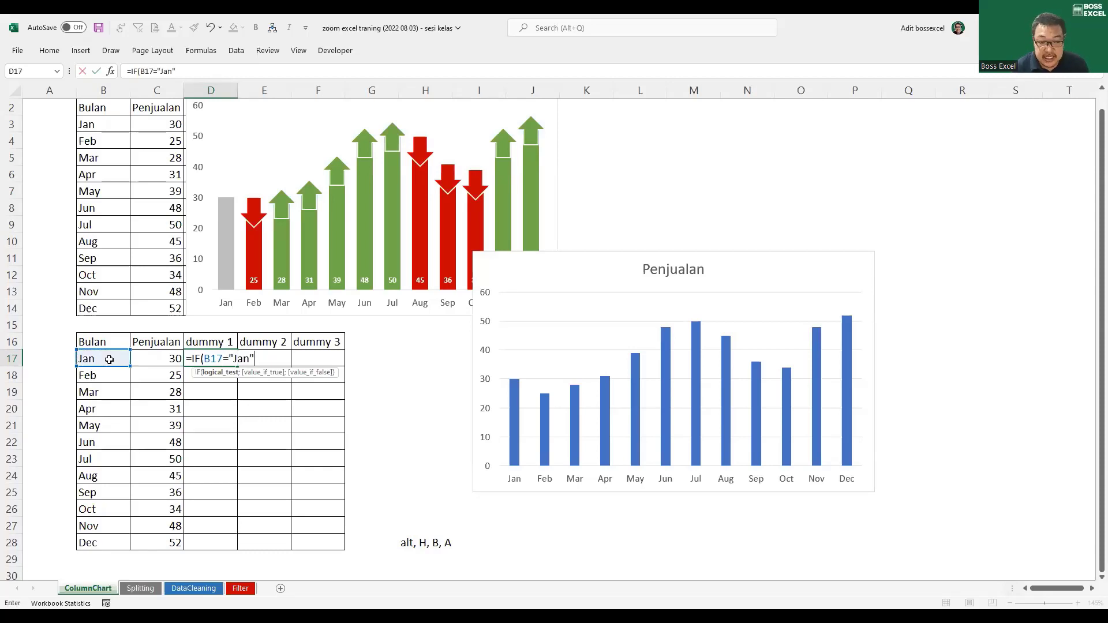
pyautogui.write(';')
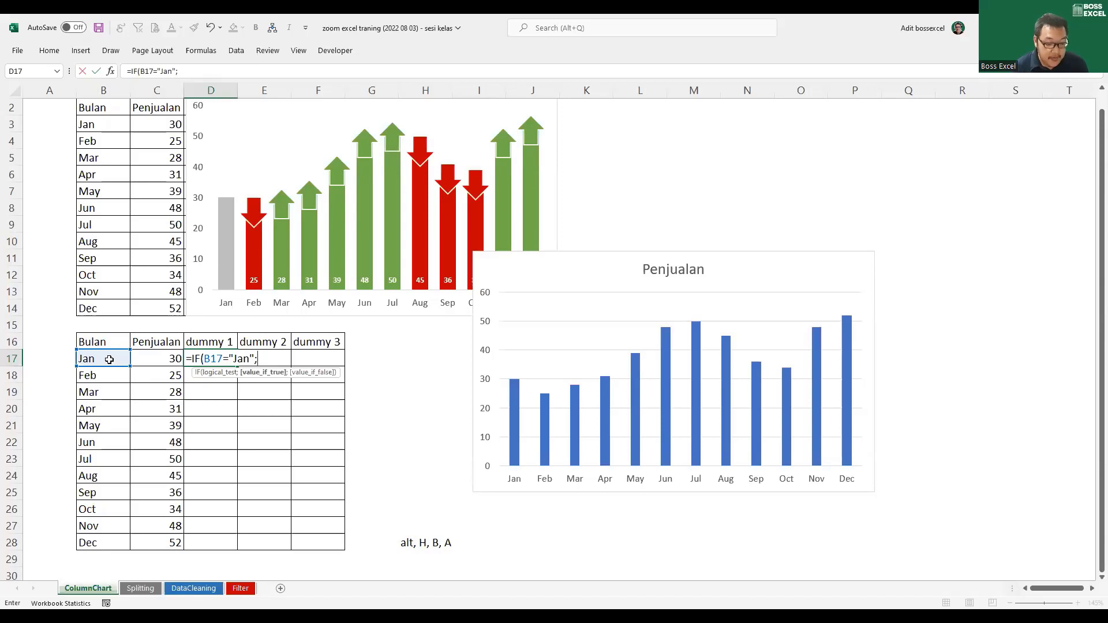
pyautogui.click(174, 359)
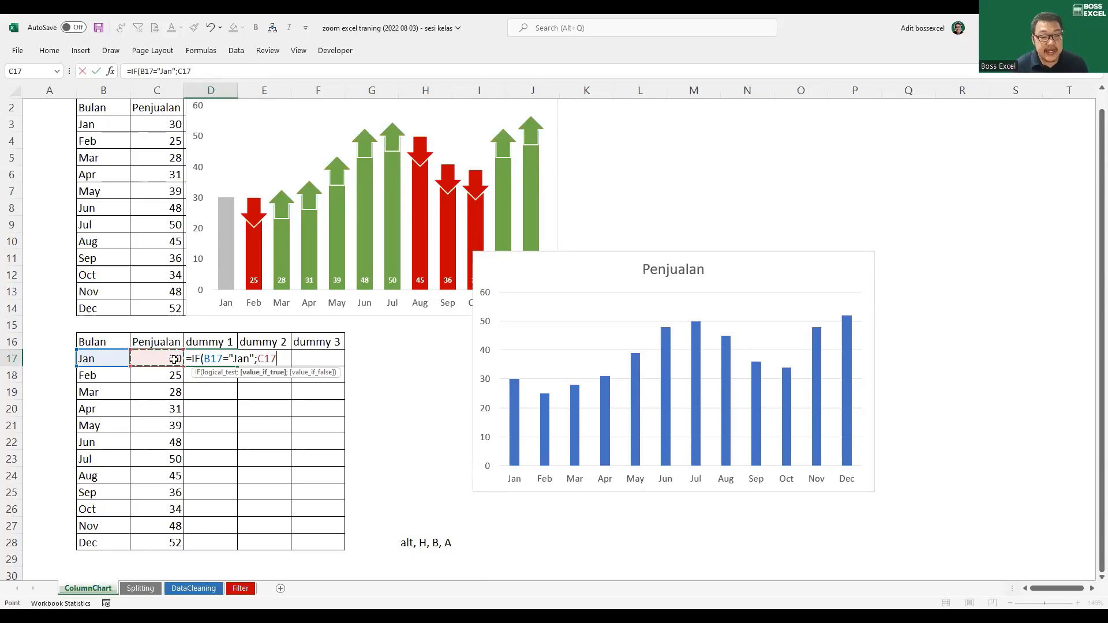
pyautogui.write(';')
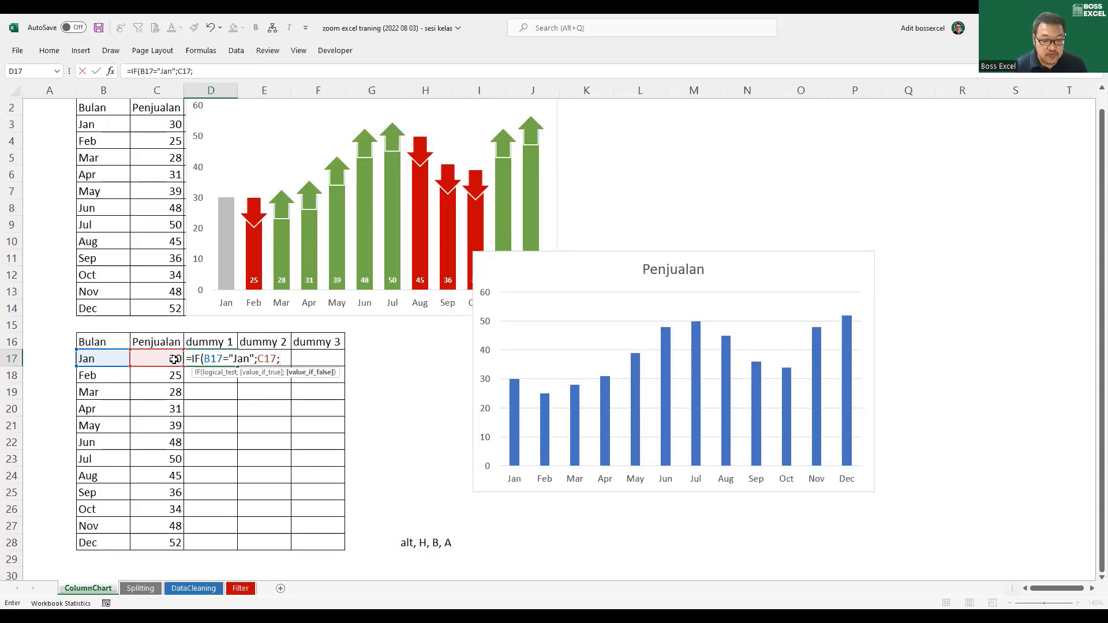
pyautogui.write('na())')
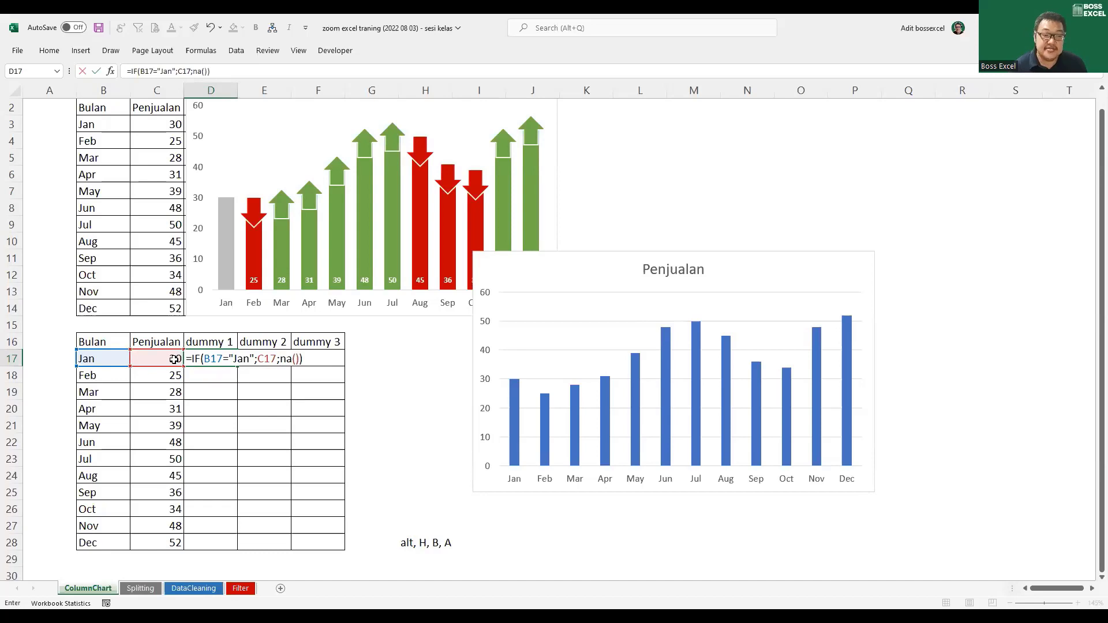
pyautogui.press('Return')
pyautogui.click(209, 359)
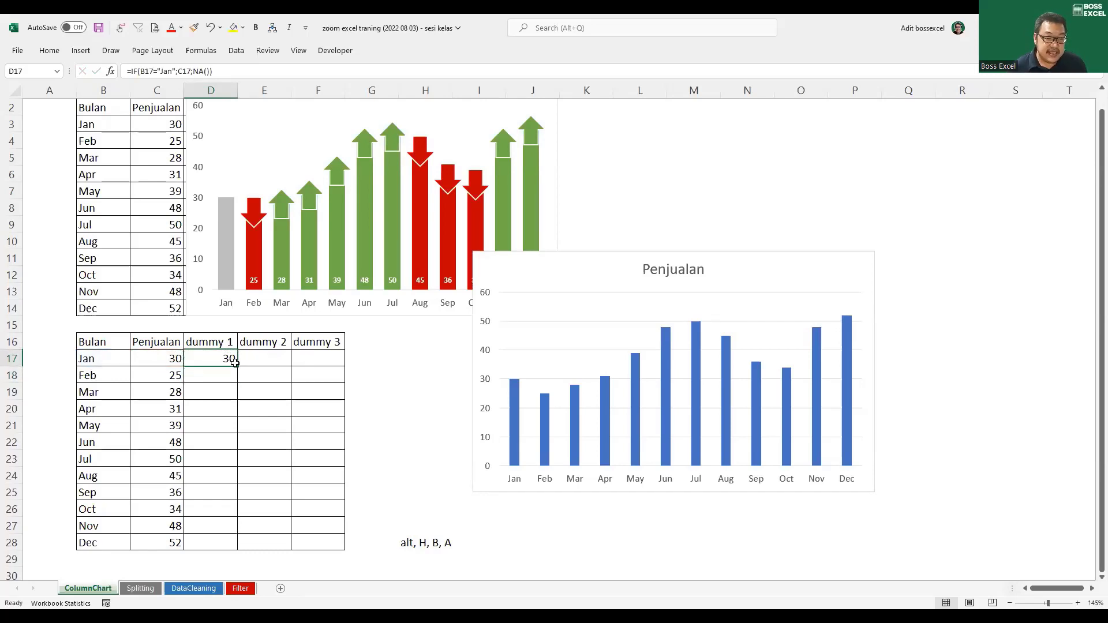
pyautogui.doubleClick(237, 364)
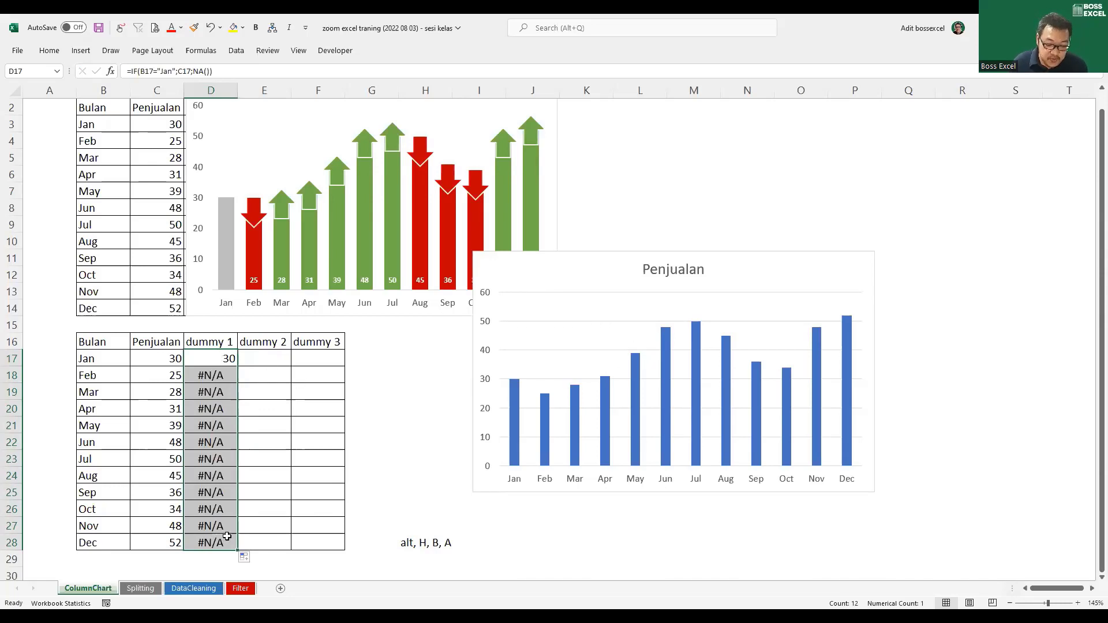
# Copy the dummy 1 values D17:D28 and paste them into the new Penjualan chart as a second series
pyautogui.hotkey('ctrl', 'c')
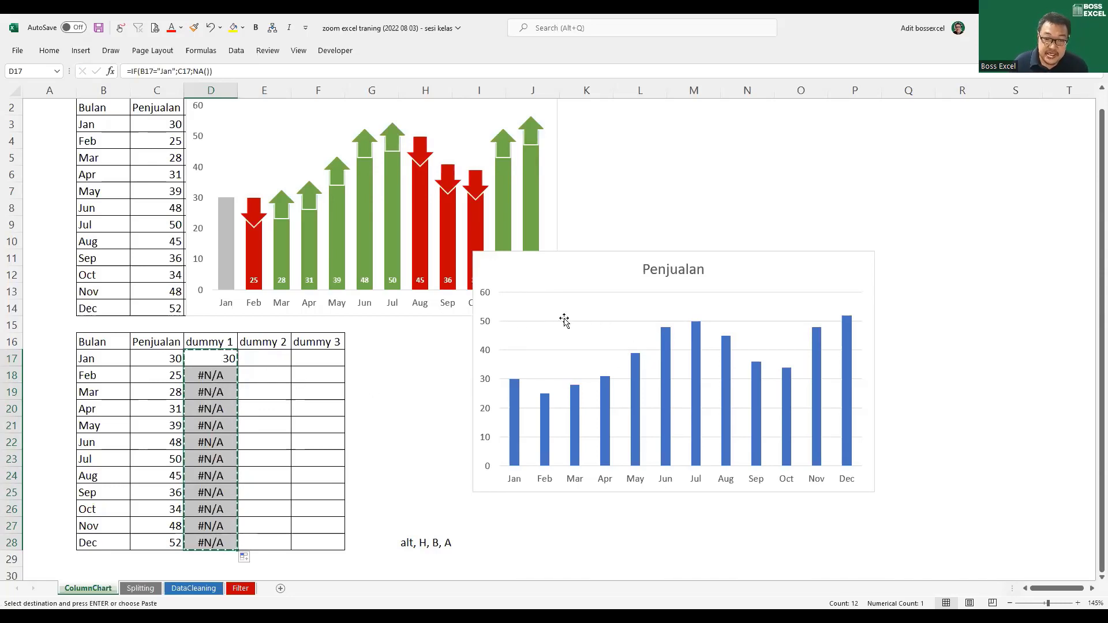
pyautogui.click(605, 353)
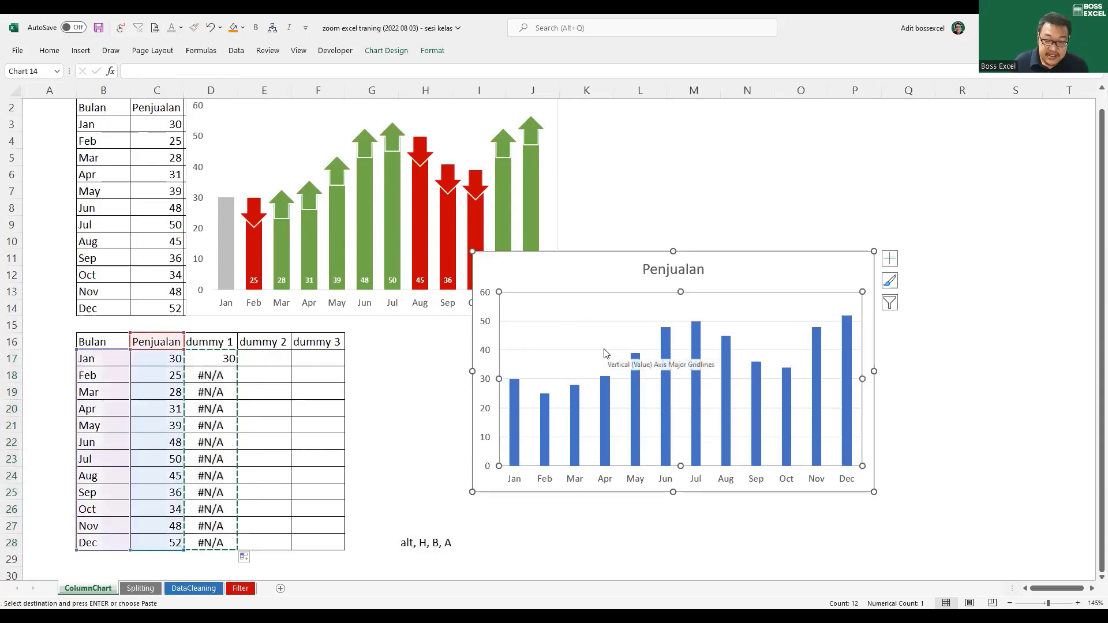
pyautogui.hotkey('ctrl', 'v')
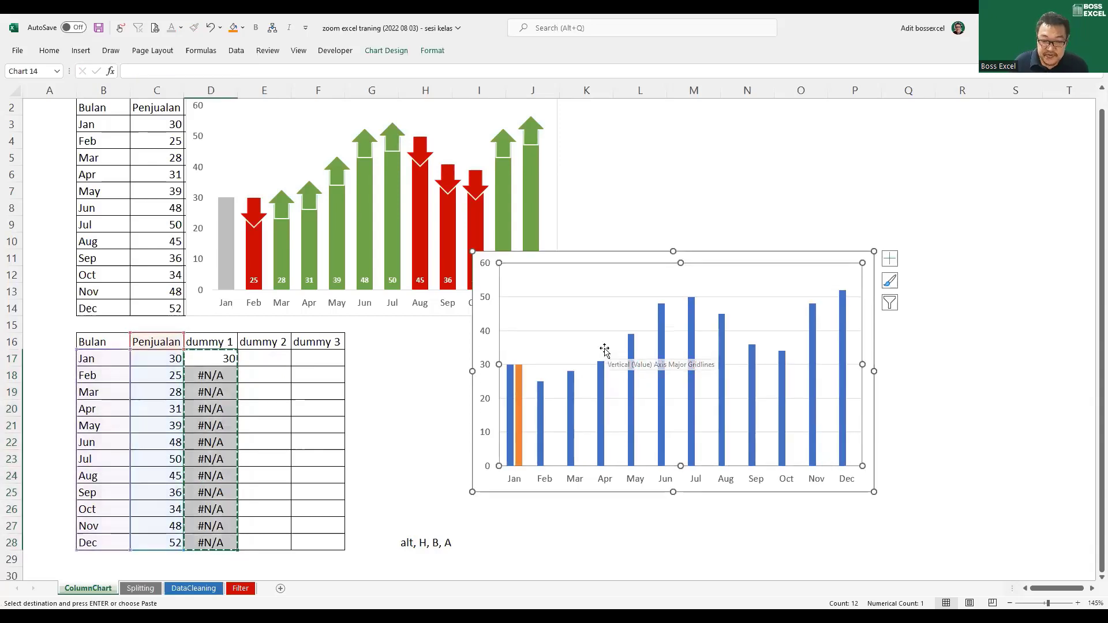
pyautogui.click(520, 406)
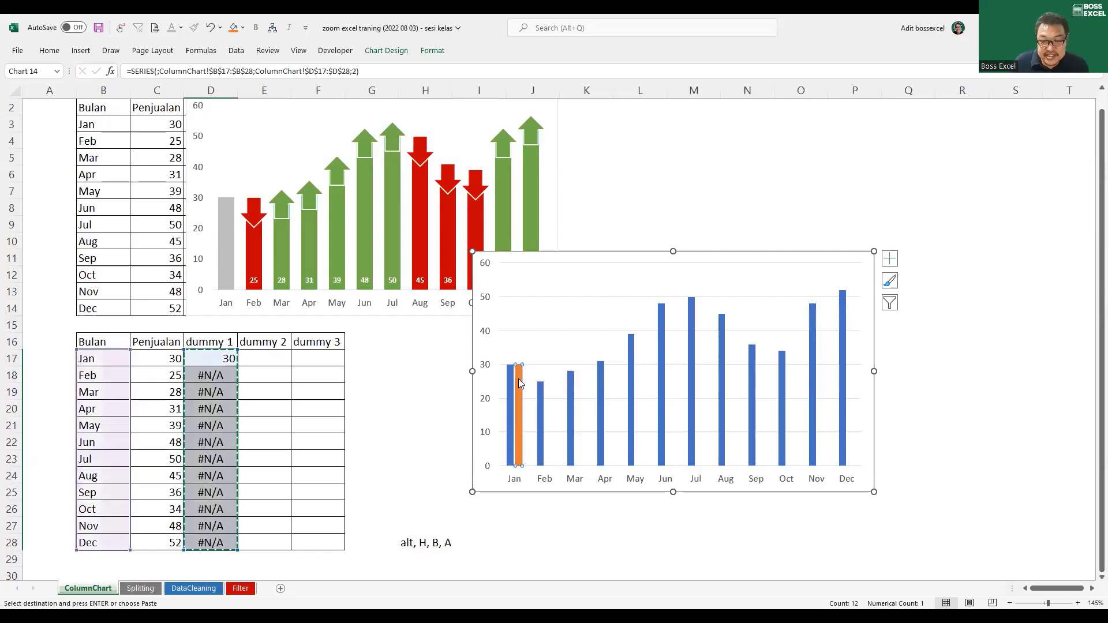
pyautogui.click(224, 358)
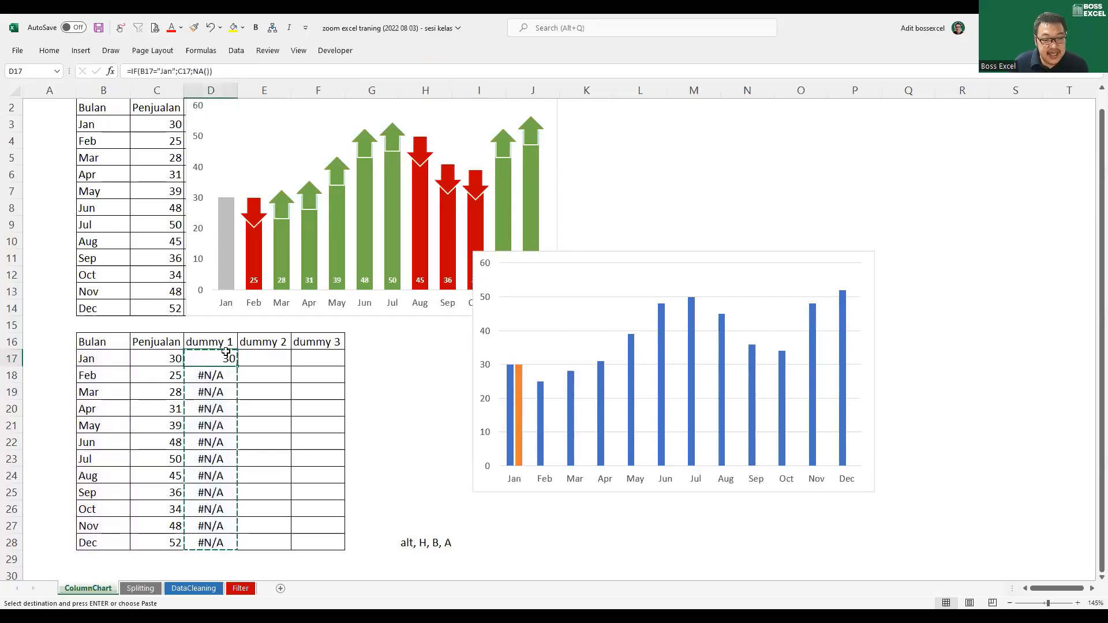
# Fill the new chart's orange dummy 1 column series with grey
pyautogui.click(518, 376)
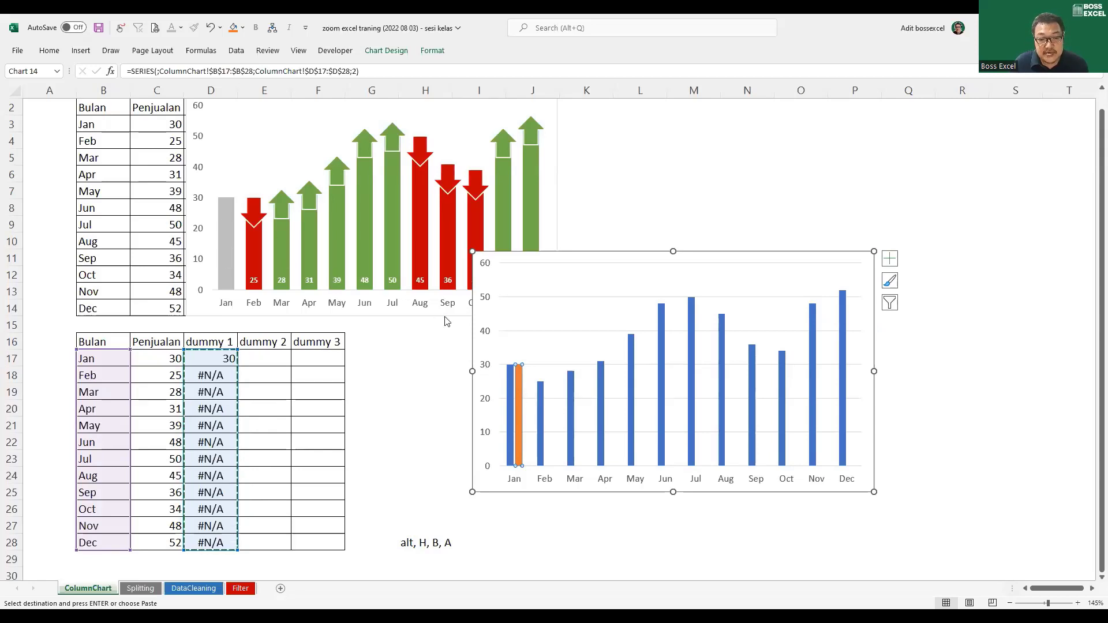
pyautogui.click(243, 30)
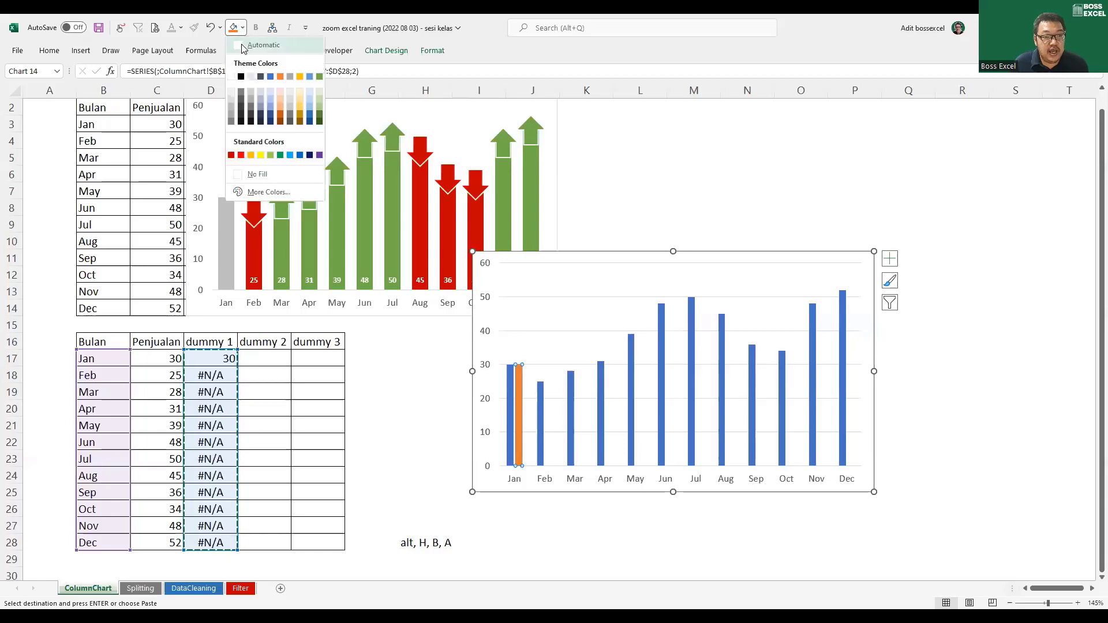
pyautogui.click(233, 111)
pyautogui.click(585, 524)
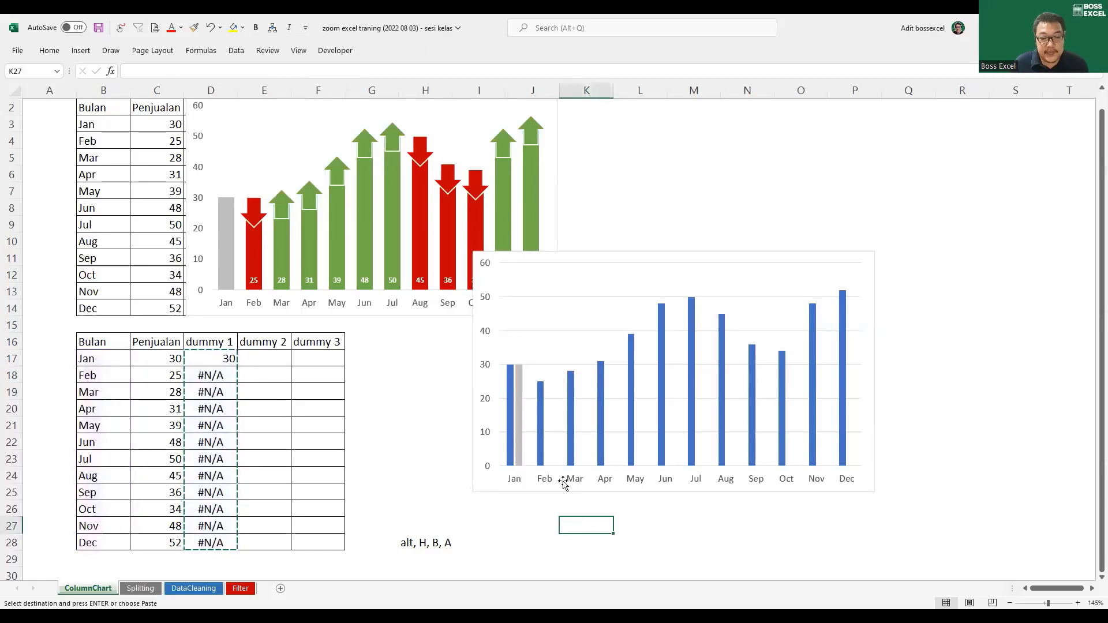
# Clear the pending copy and examine the green column series and grey January column in the reference chart
pyautogui.moveTo(221, 236)
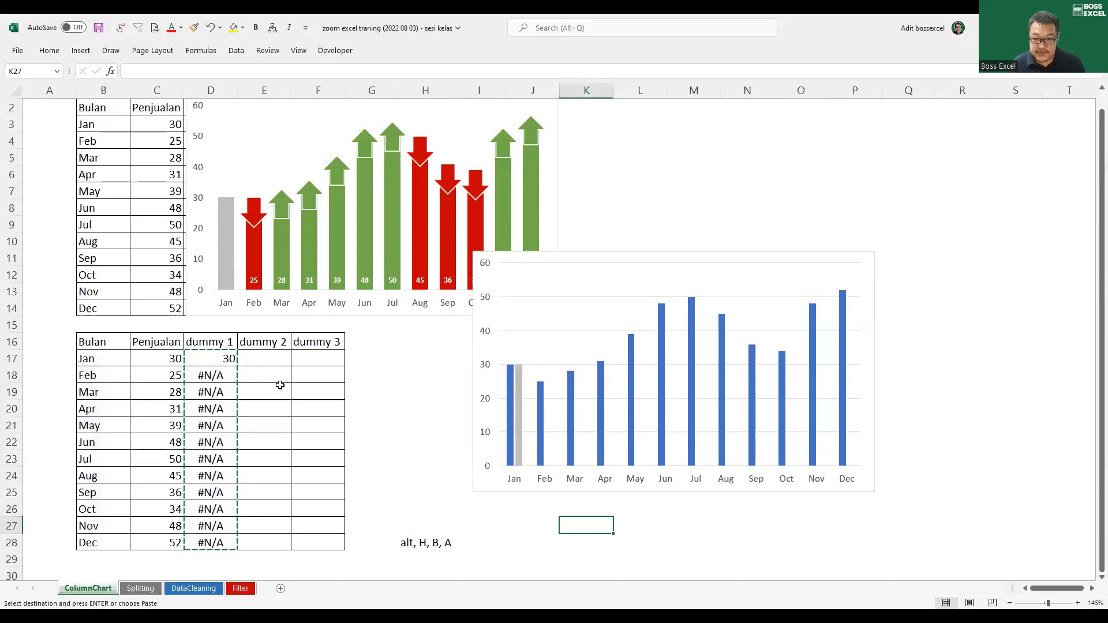
pyautogui.press('Escape')
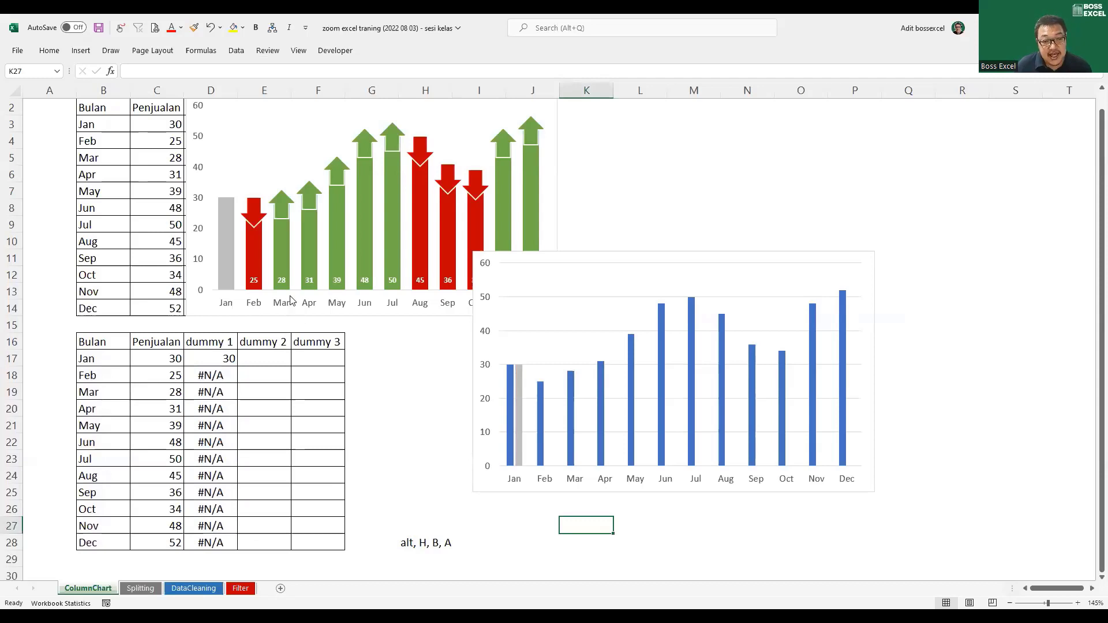
pyautogui.click(273, 370)
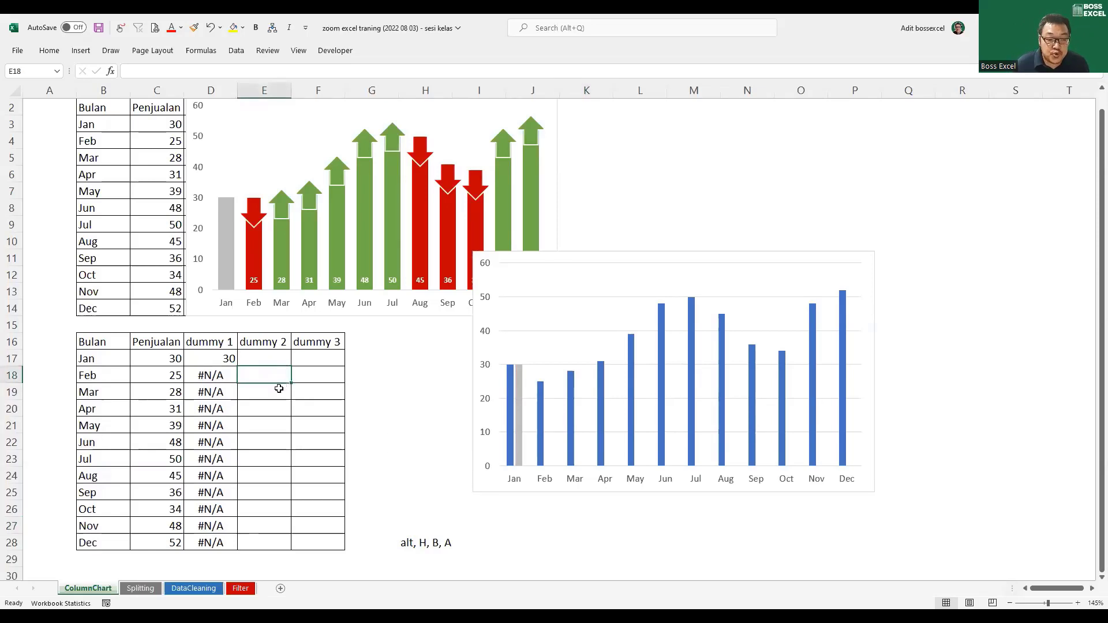
pyautogui.click(278, 242)
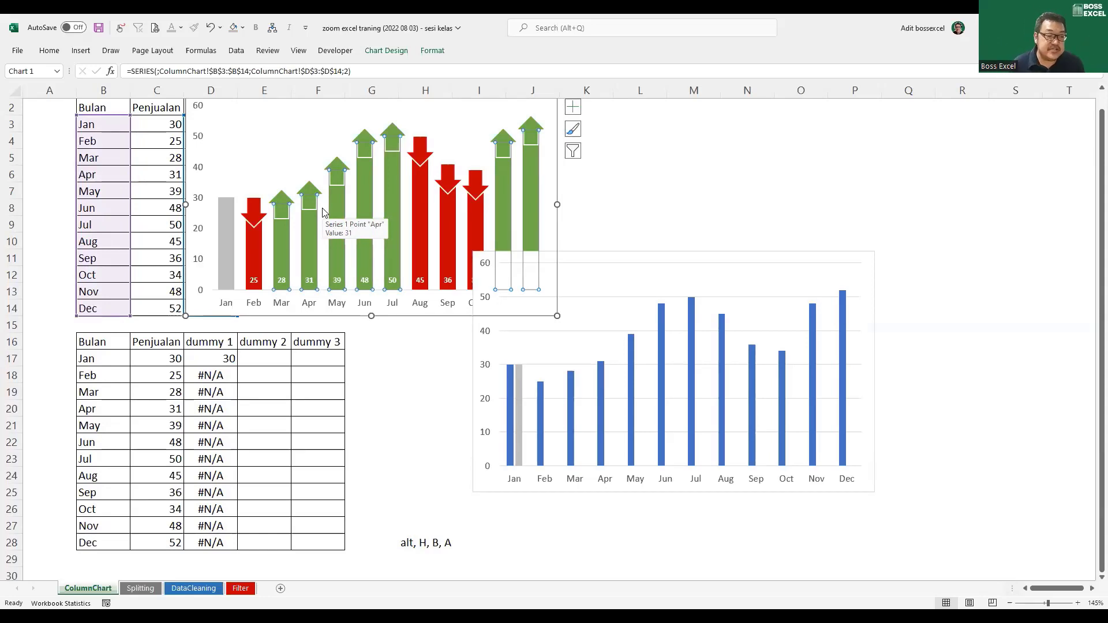
pyautogui.click(270, 357)
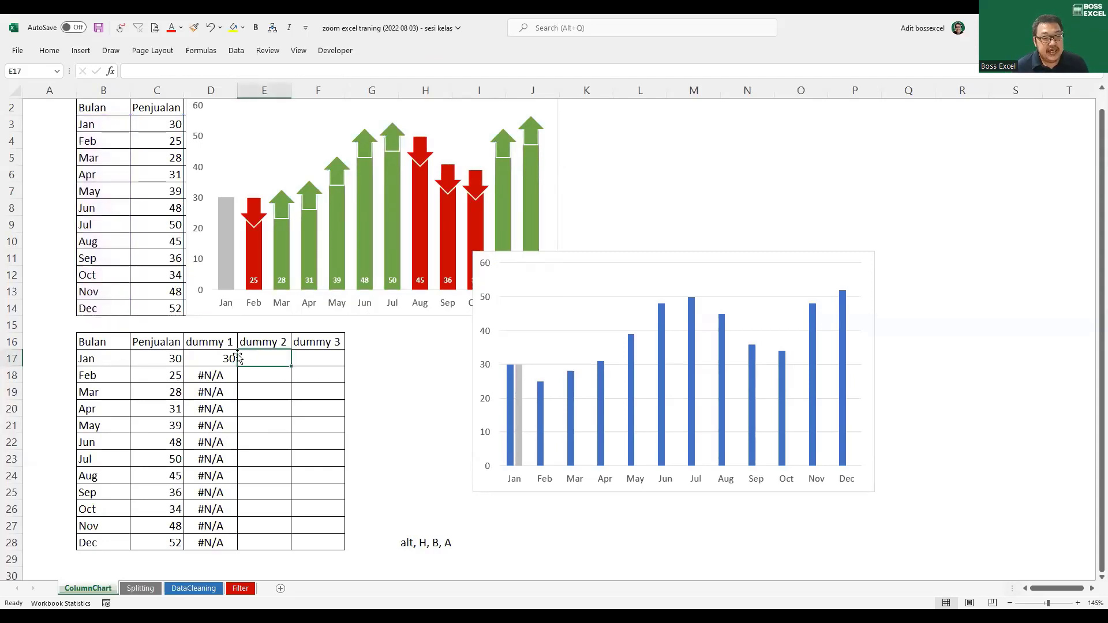
pyautogui.moveTo(278, 360)
pyautogui.mouseDown()
pyautogui.moveTo(296, 358)
pyautogui.moveTo(274, 358)
pyautogui.mouseUp()
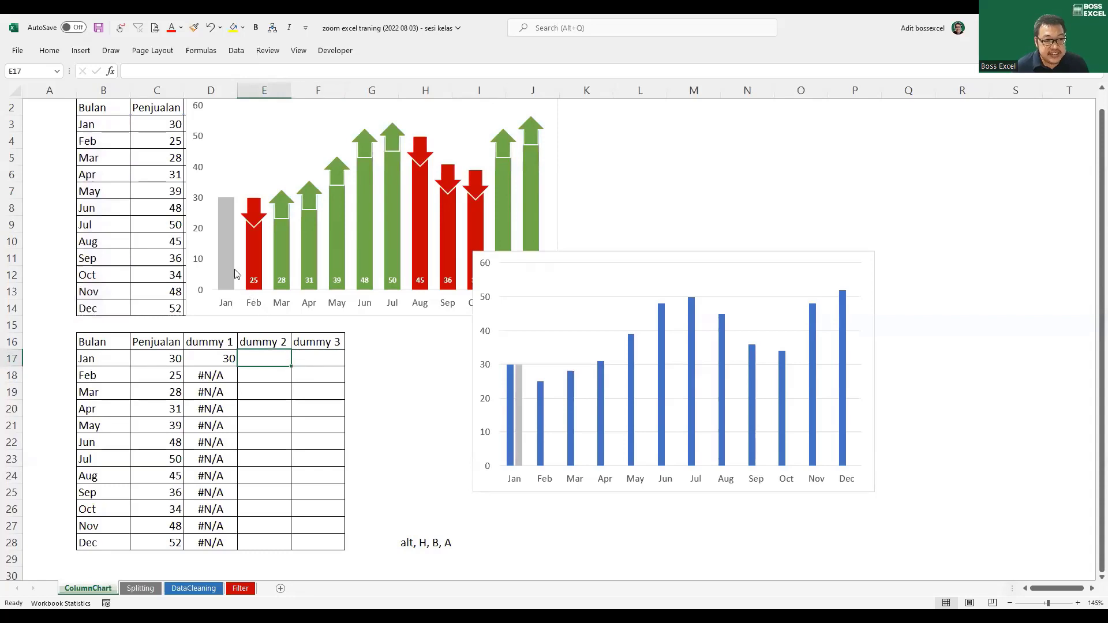
pyautogui.moveTo(228, 255)
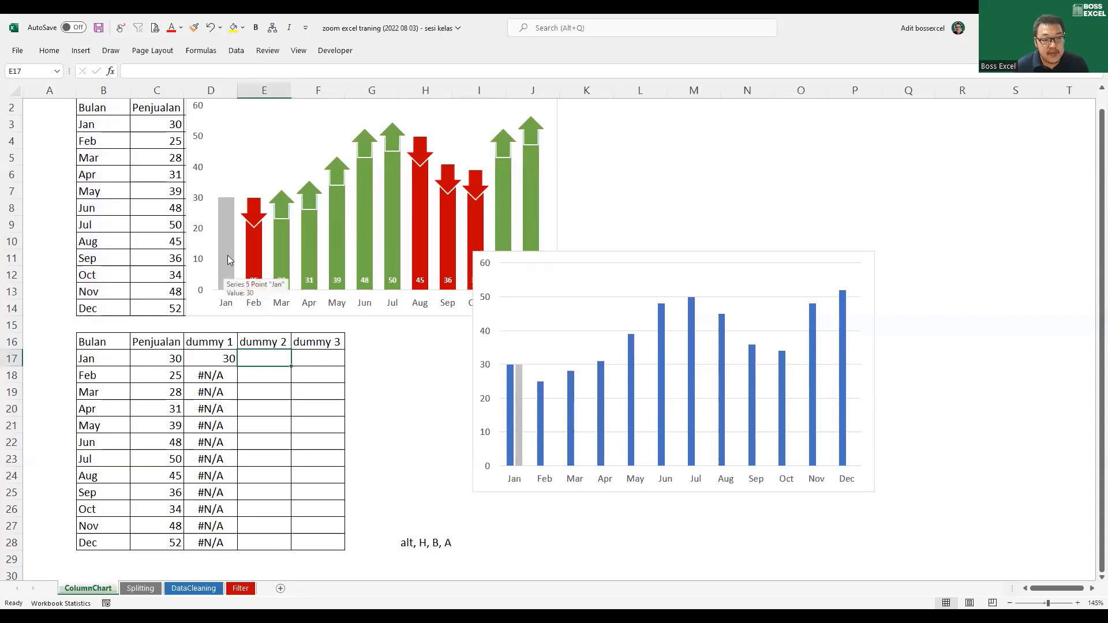
pyautogui.click(266, 375)
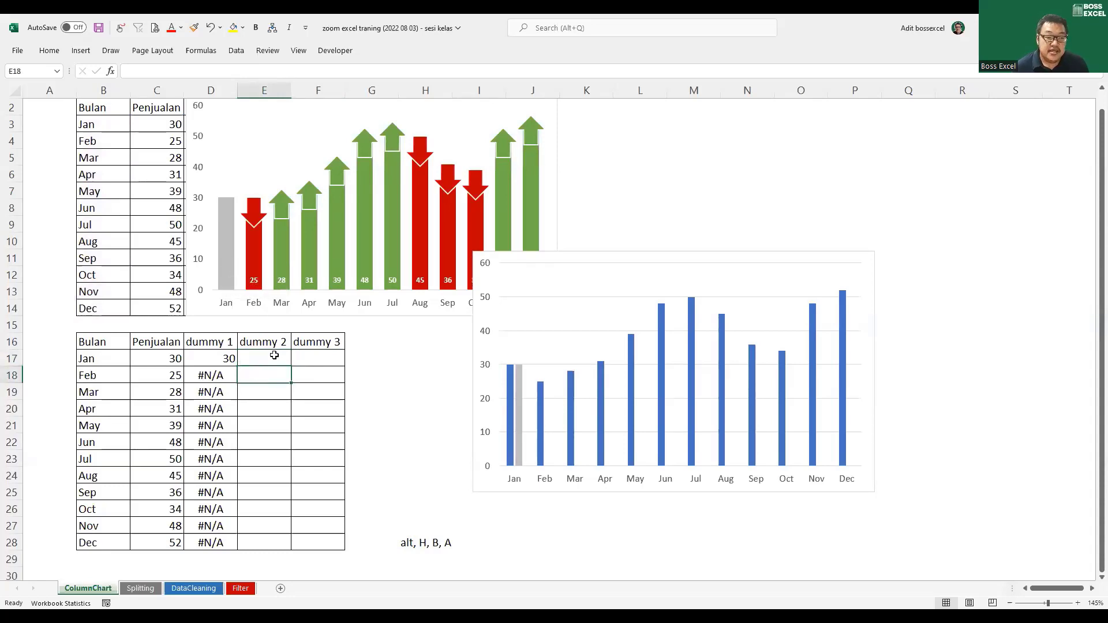
# Start January's dummy 2 formula in E17 with =IF(ISTEXT(C16);NA(); so that a text header above returns NA()
pyautogui.click(274, 354)
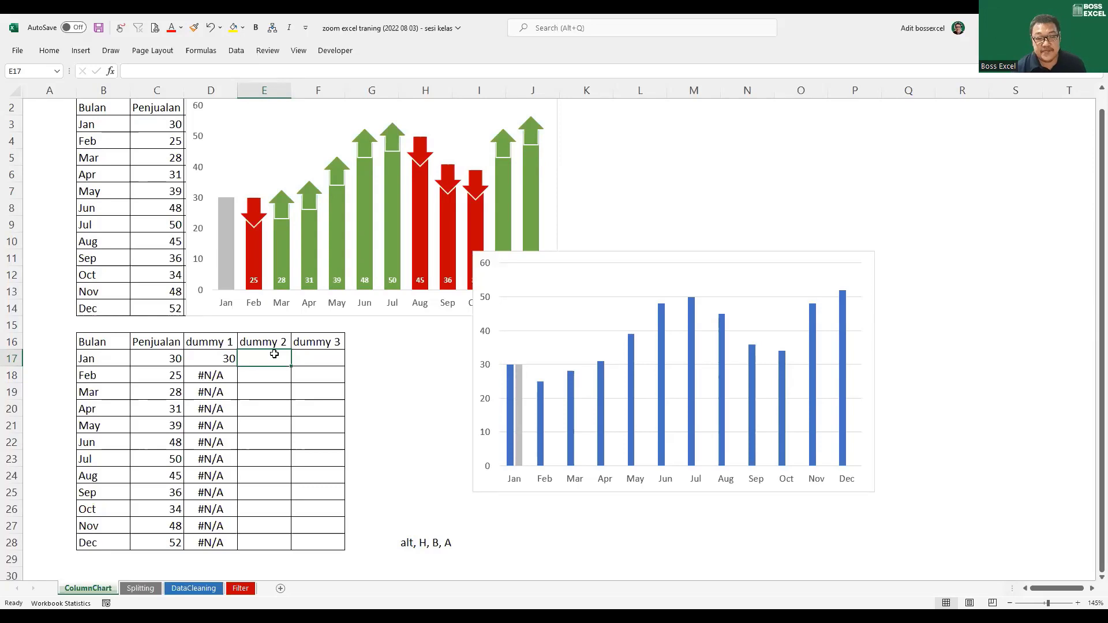
pyautogui.write('=')
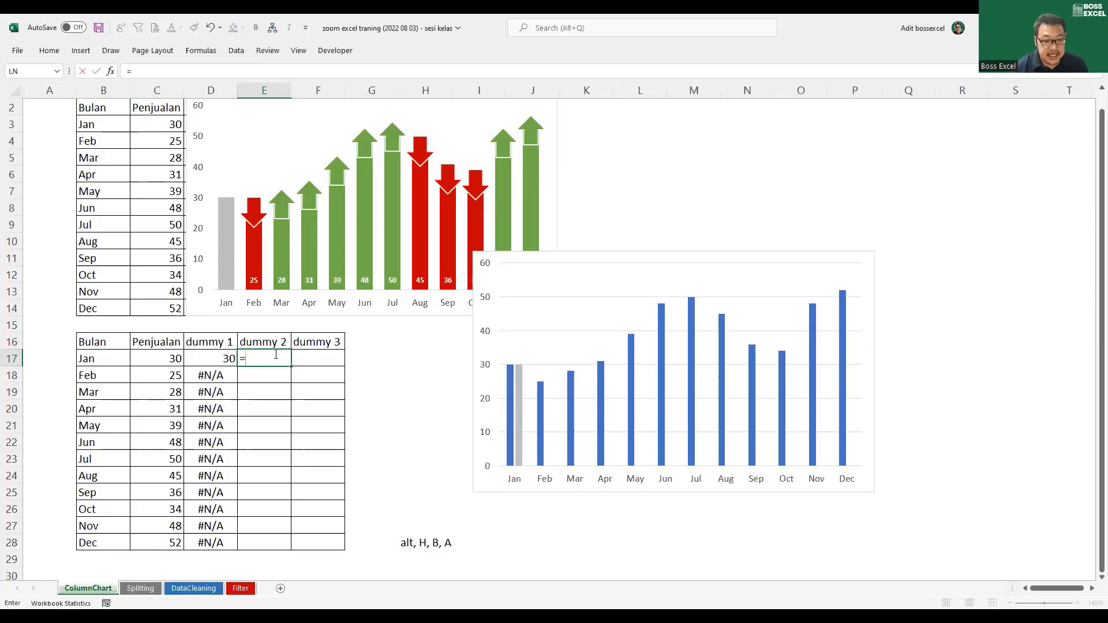
pyautogui.write('IF(')
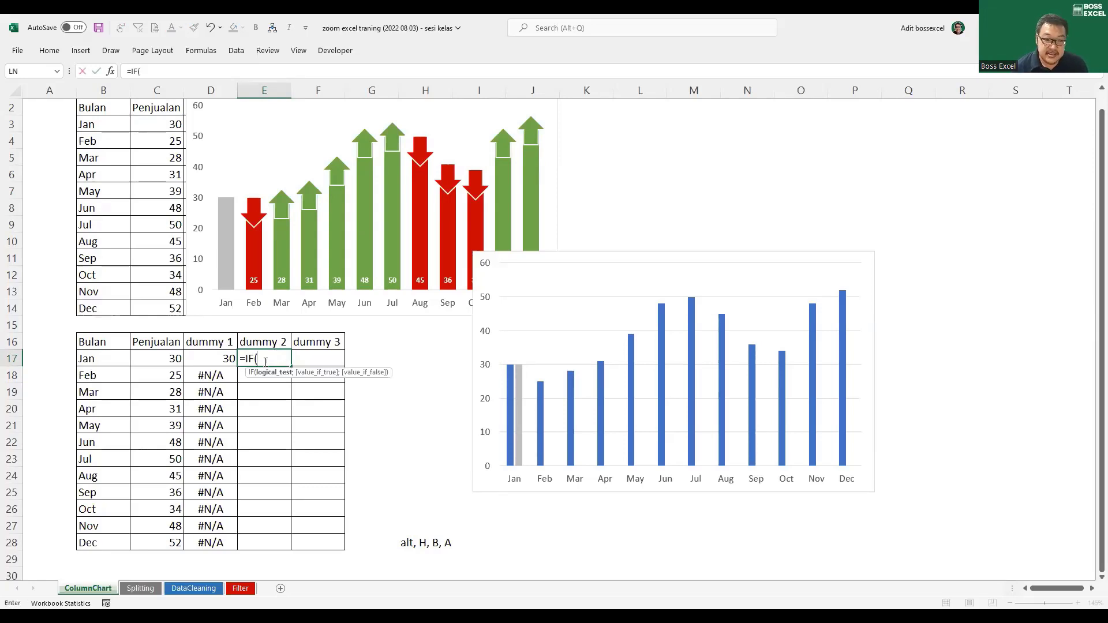
pyautogui.click(166, 341)
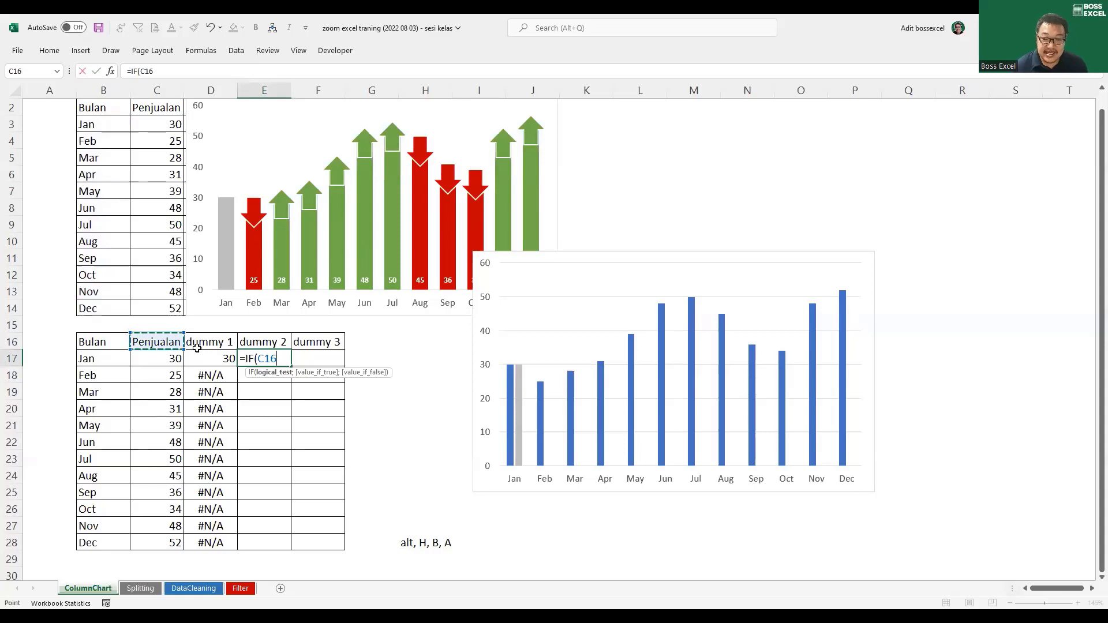
pyautogui.press('BackSpace')
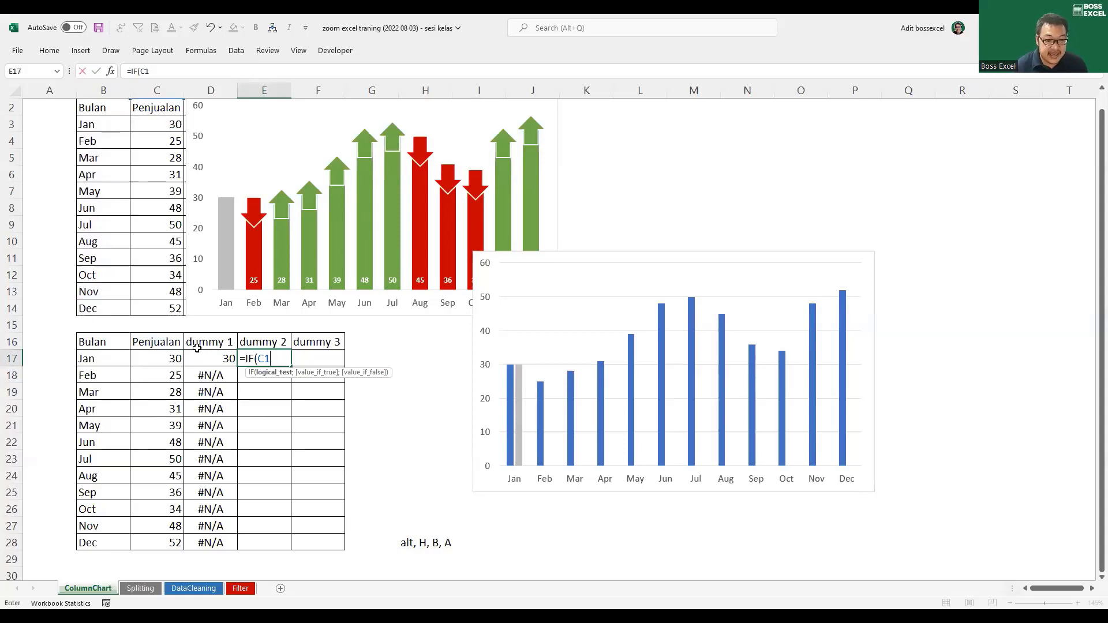
pyautogui.press('BackSpace')
pyautogui.press('BackSpace')
pyautogui.write('istext')
pyautogui.press('Tab')
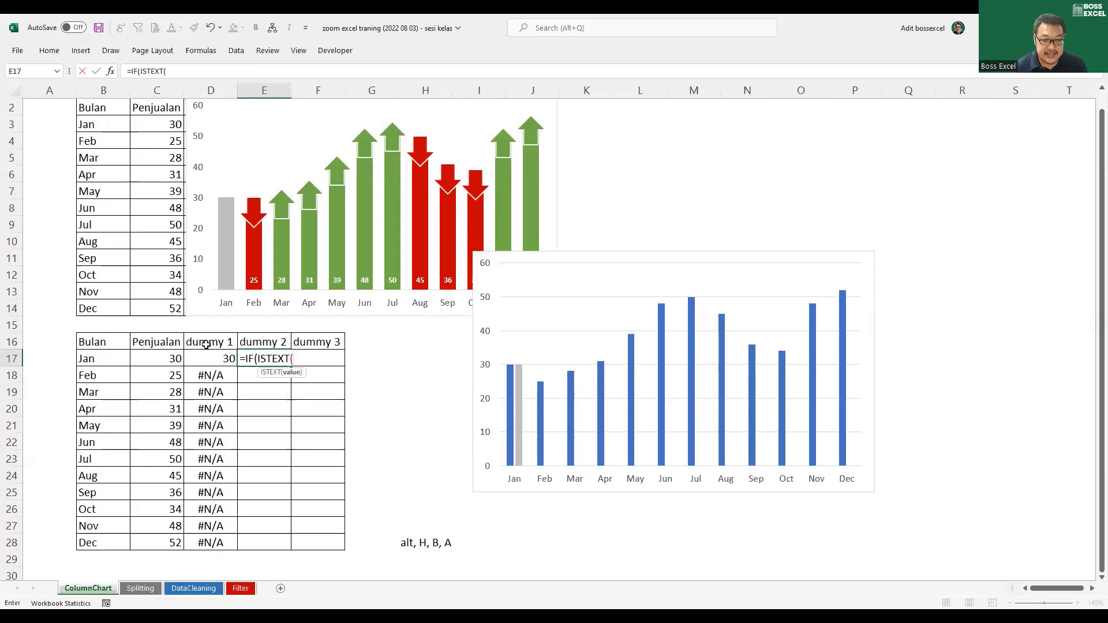
pyautogui.click(167, 345)
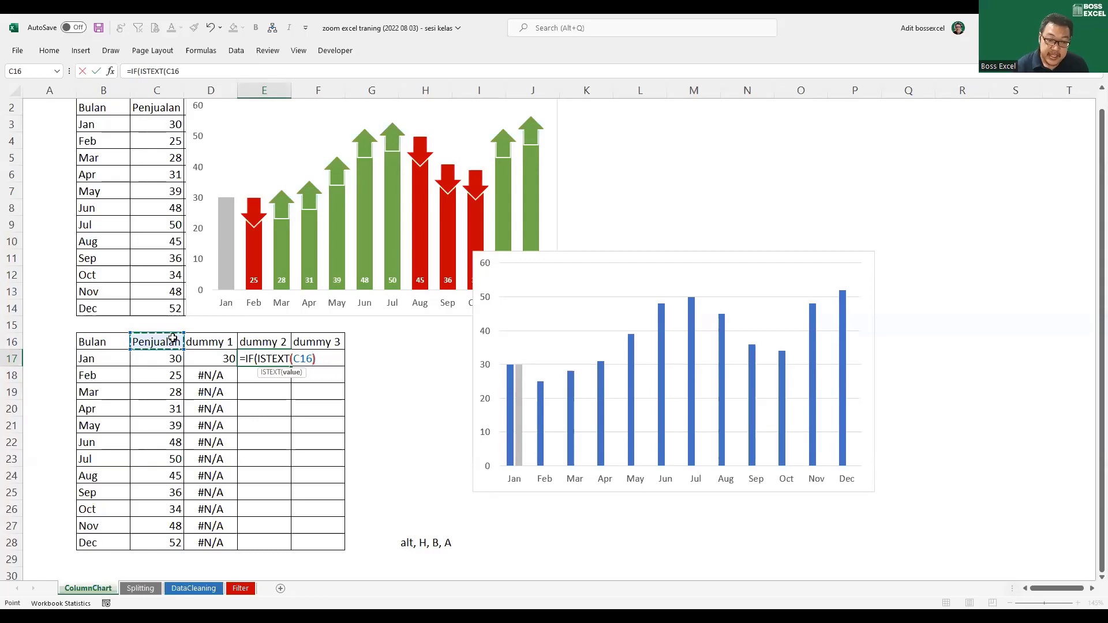
pyautogui.write(');')
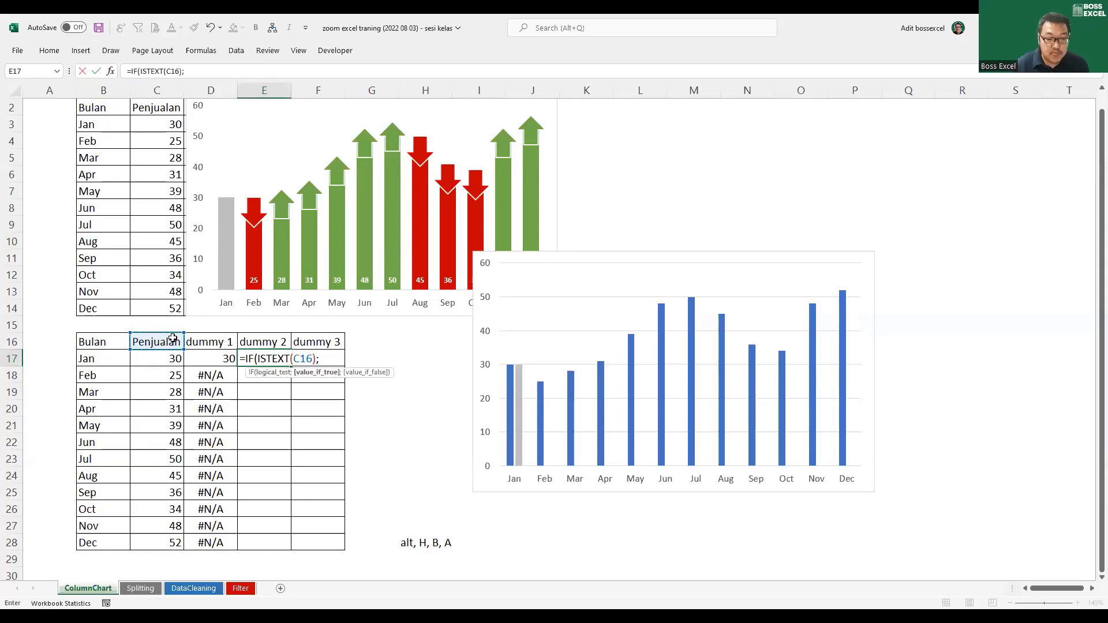
pyautogui.write('na()')
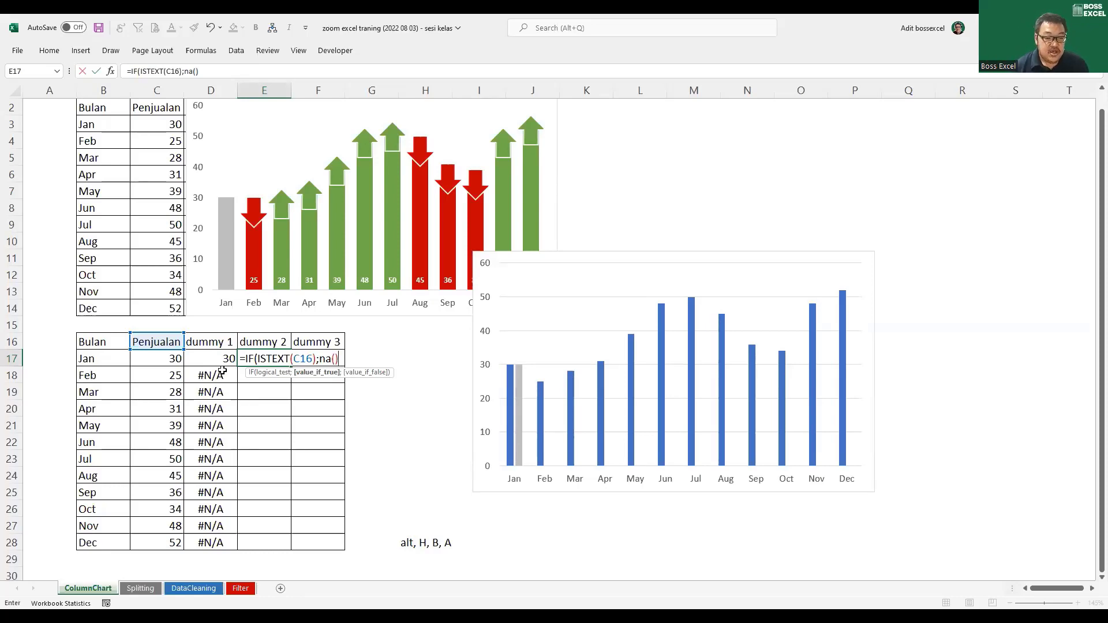
pyautogui.write(';')
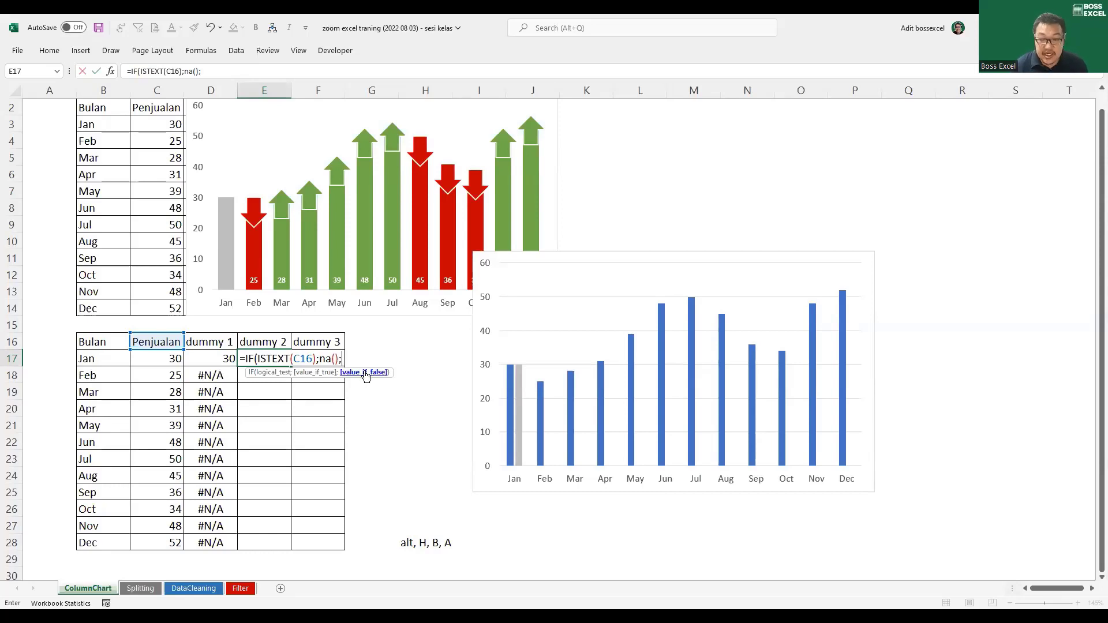
# Complete the E17 formula with the nested condition IF(C17>C16;C17;NA()) as its false result and enter it
pyautogui.write('IF(')
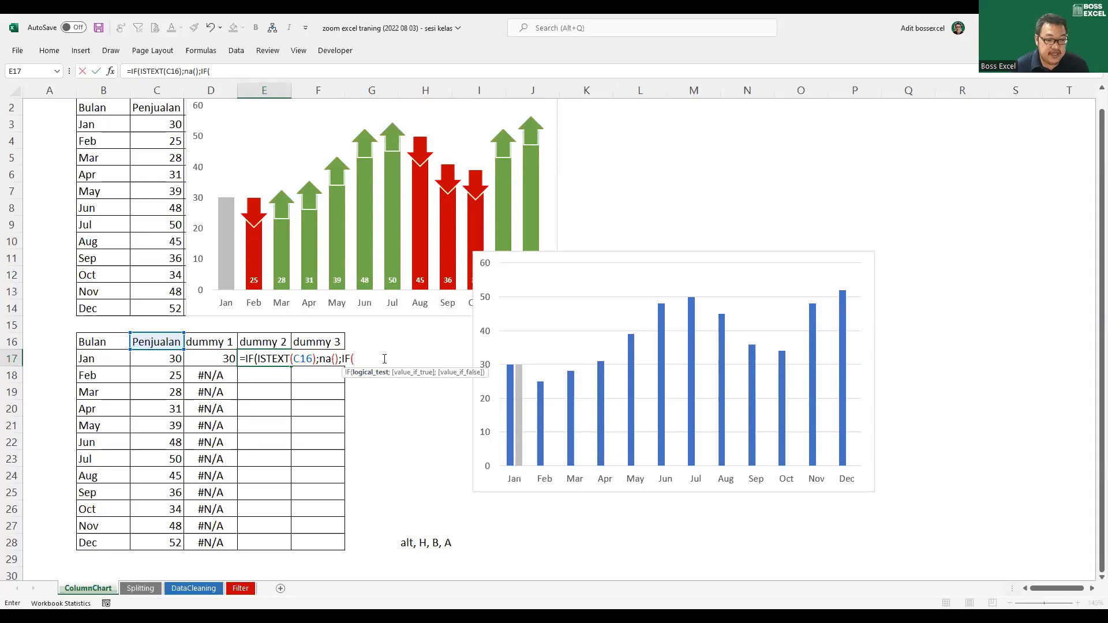
pyautogui.click(171, 359)
pyautogui.write('>')
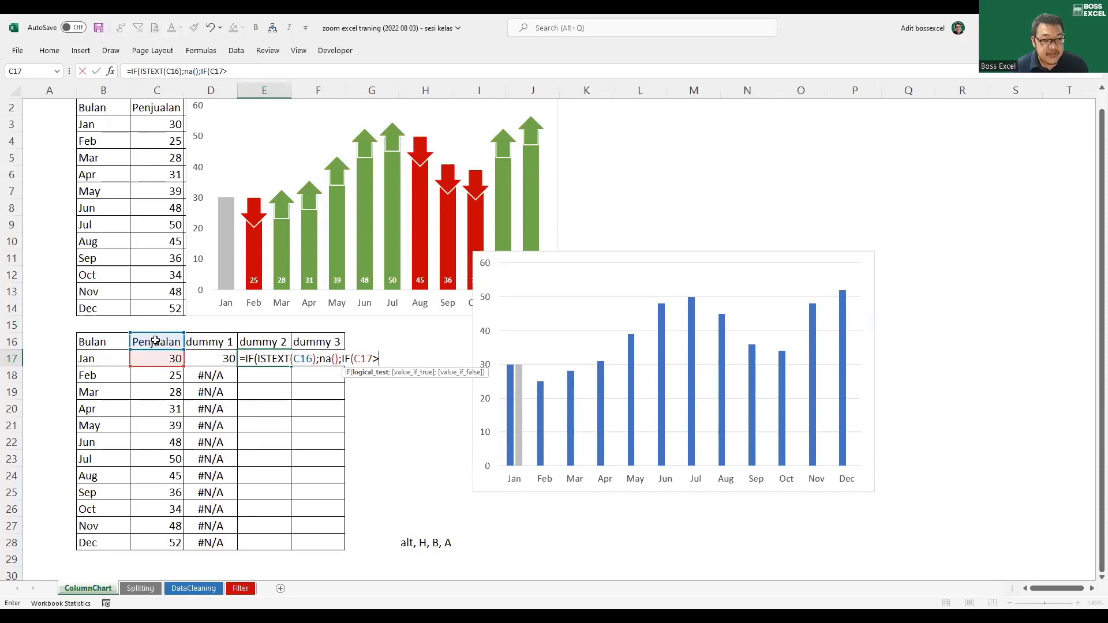
pyautogui.click(156, 341)
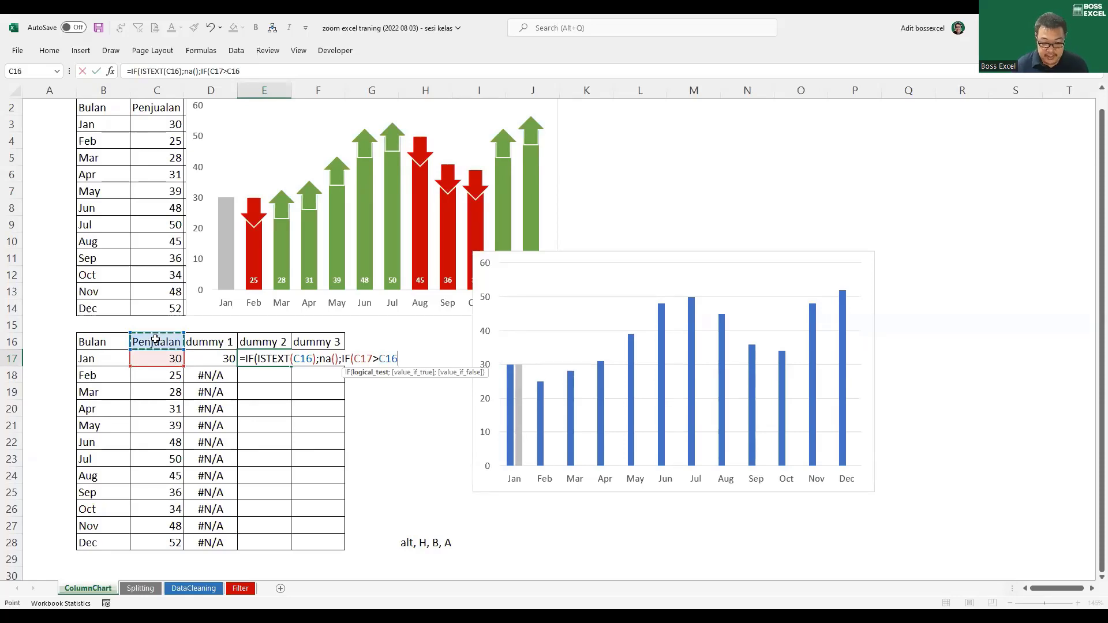
pyautogui.write(';')
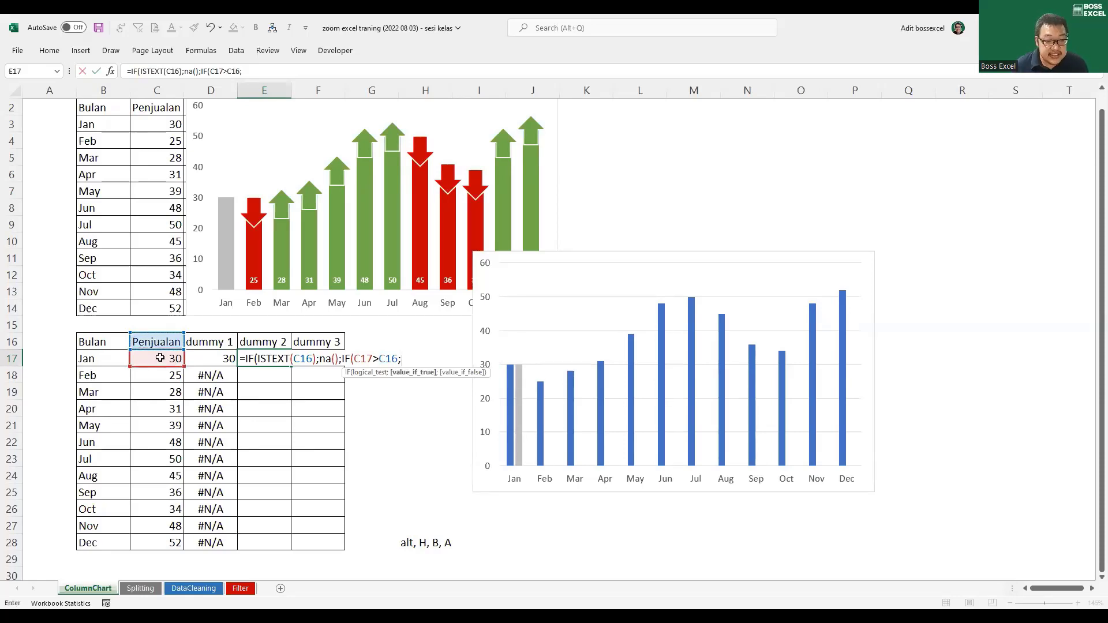
pyautogui.click(159, 359)
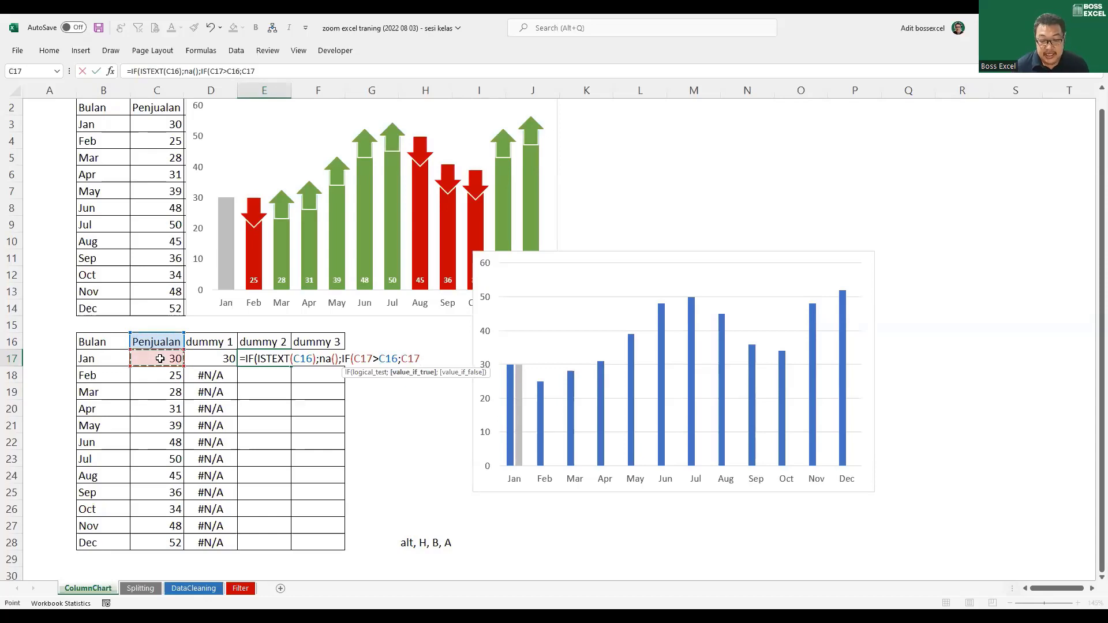
pyautogui.write(';')
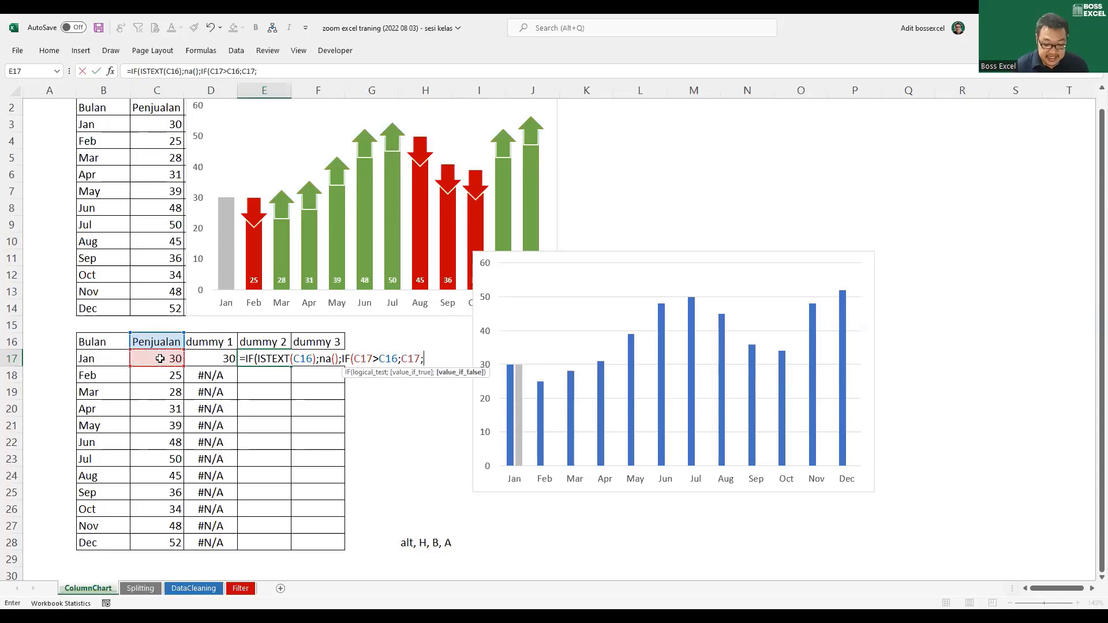
pyautogui.write('na())')
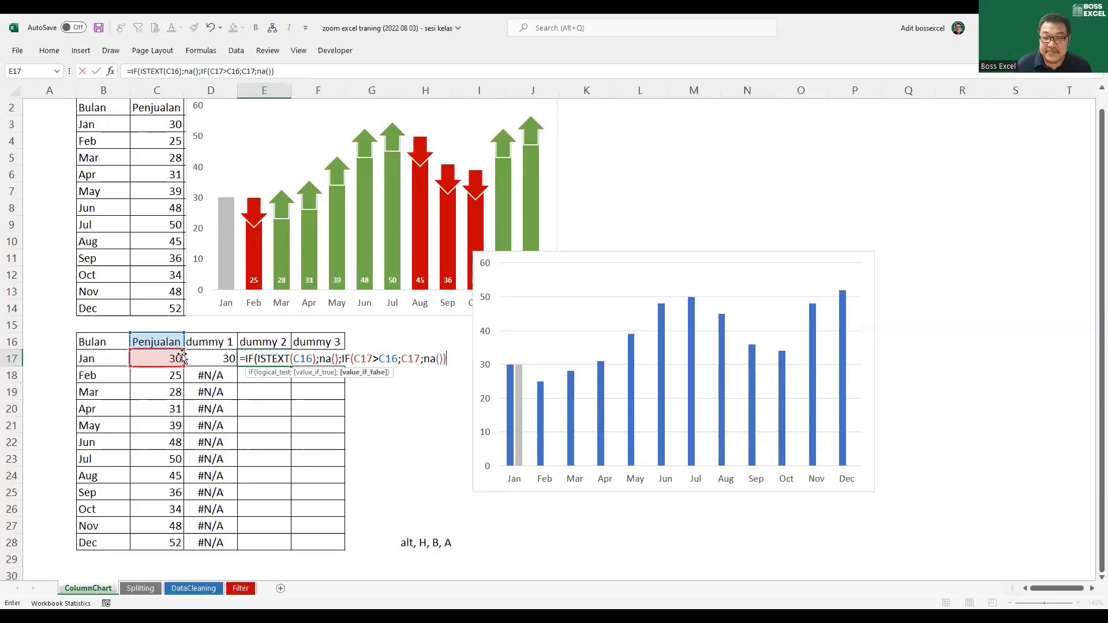
pyautogui.moveTo(257, 357); pyautogui.dragTo(312, 357)
pyautogui.click(308, 358)
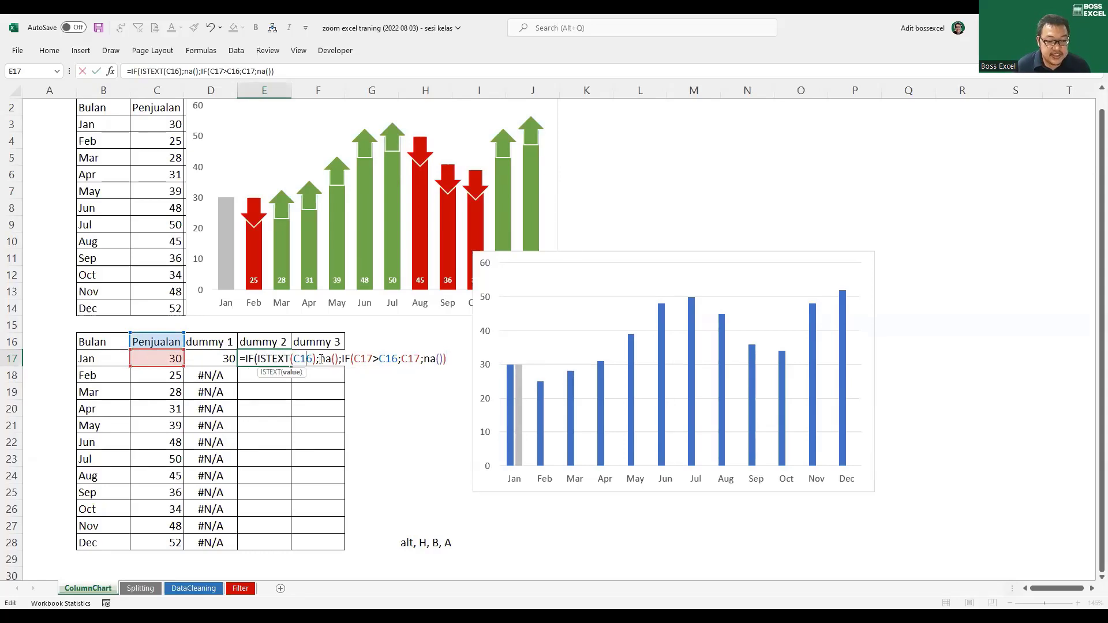
pyautogui.moveTo(320, 359); pyautogui.dragTo(338, 359)
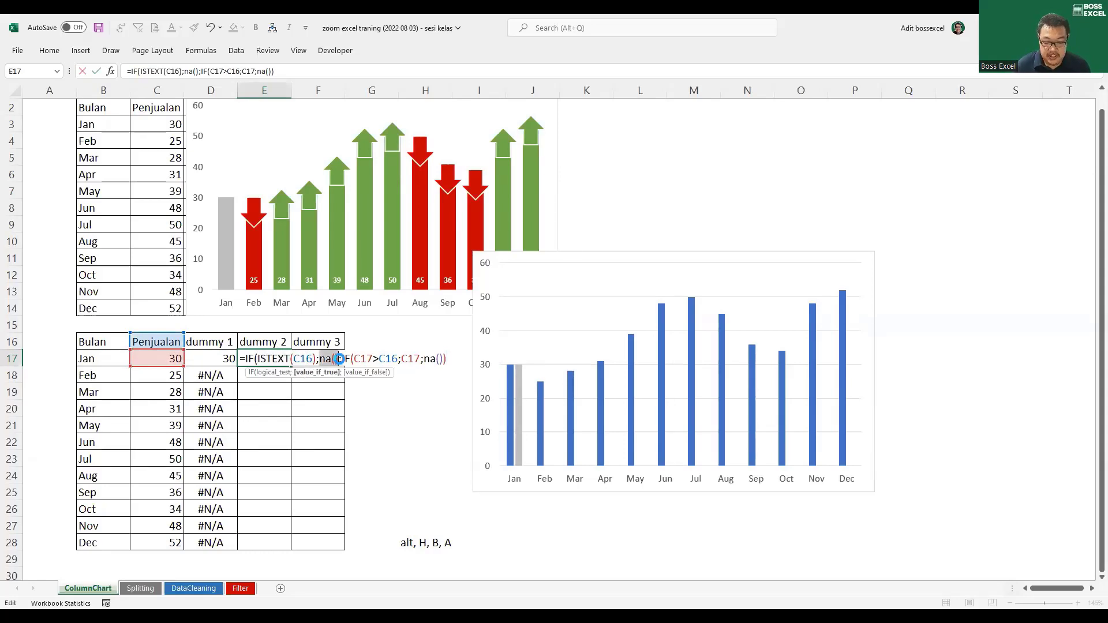
pyautogui.press('Return')
pyautogui.press('Return')
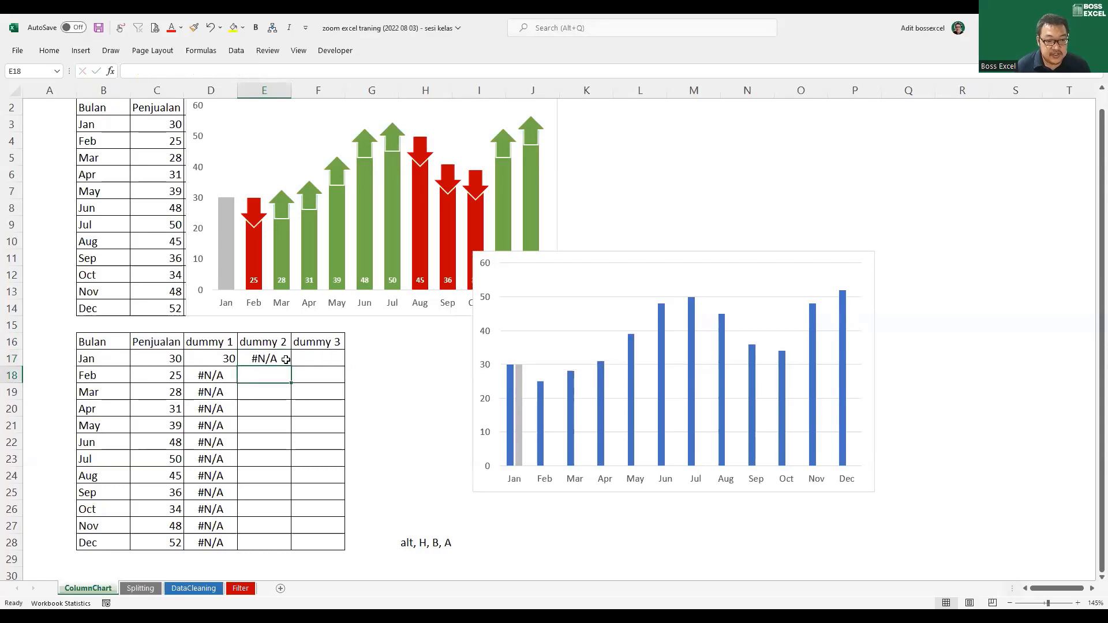
# Fill the dummy 2 formula from E17 down to E18 and check its references against the reference chart's February column
pyautogui.click(282, 361)
pyautogui.moveTo(291, 367); pyautogui.dragTo(289, 384)
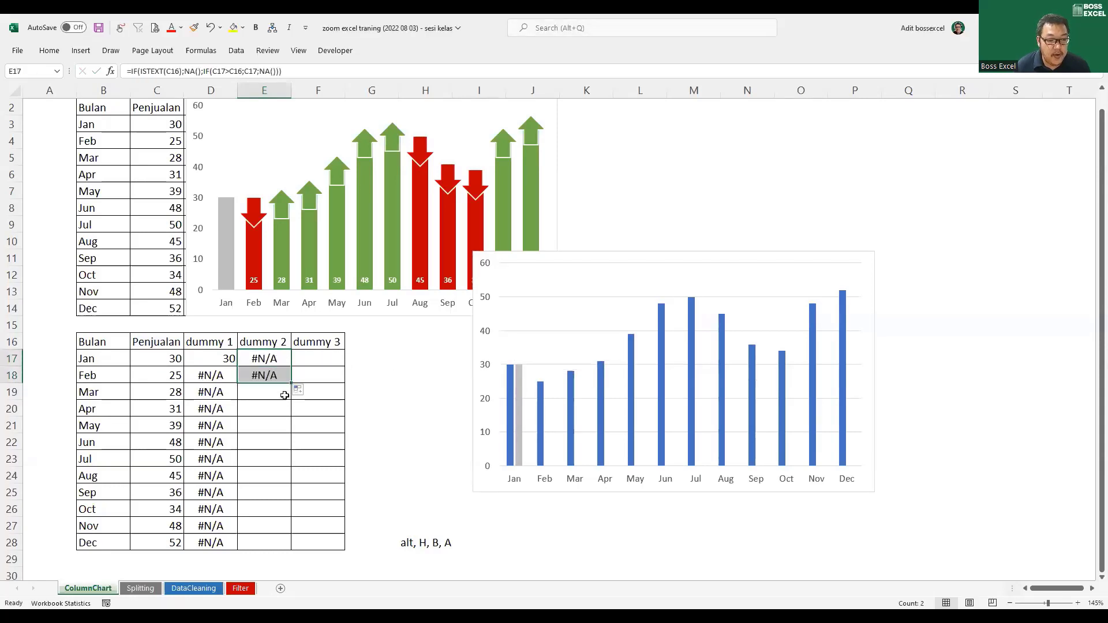
pyautogui.click(289, 379)
pyautogui.doubleClick(289, 379)
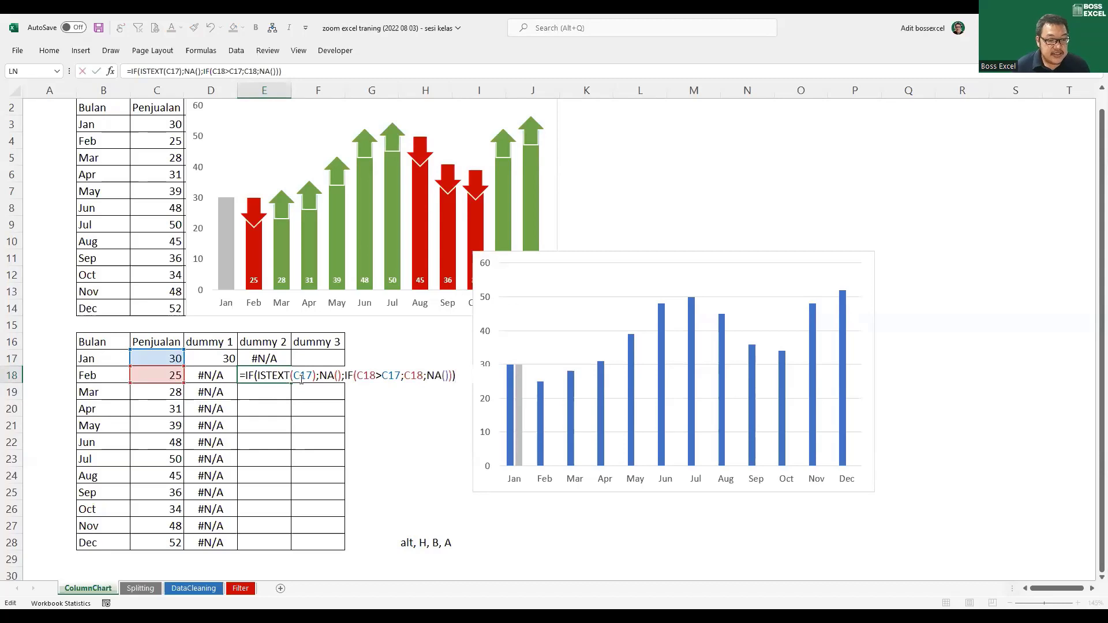
pyautogui.click(286, 375)
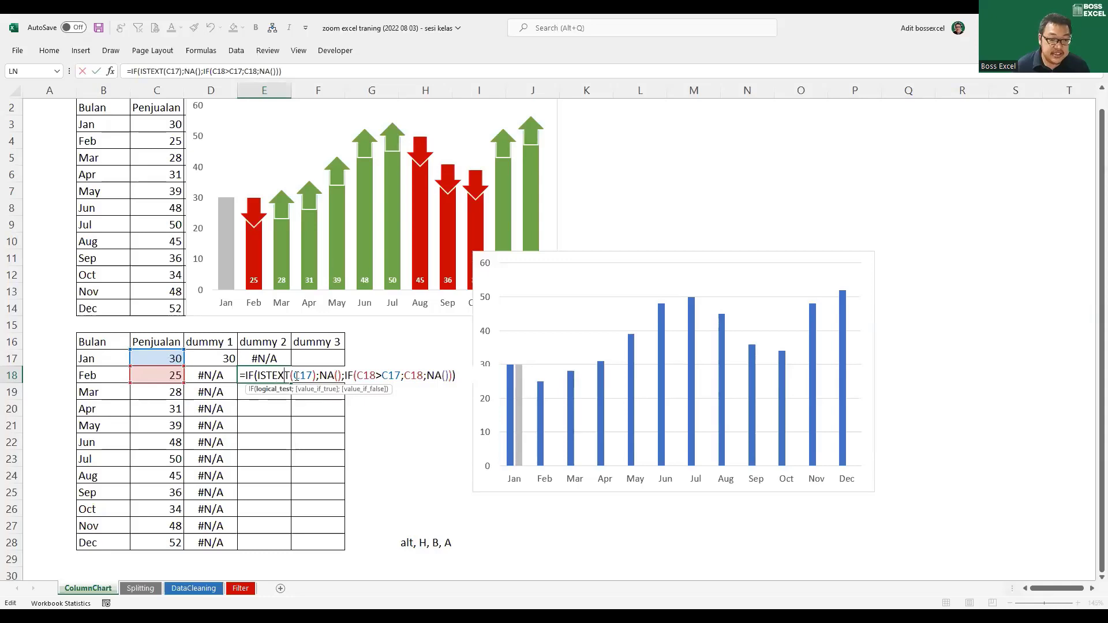
pyautogui.click(354, 375)
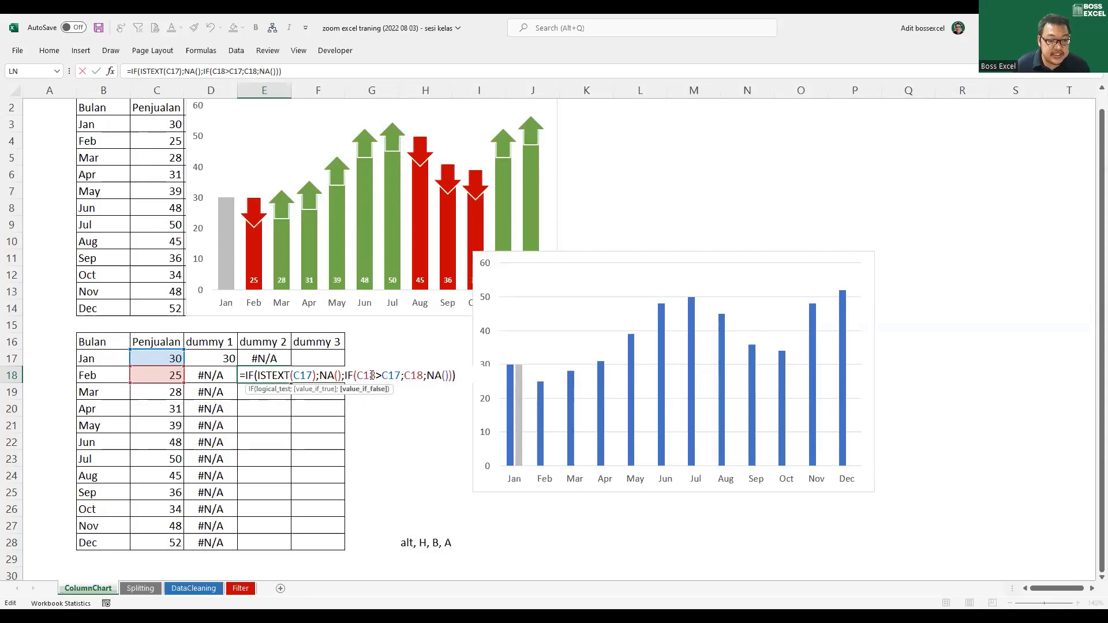
pyautogui.click(372, 375)
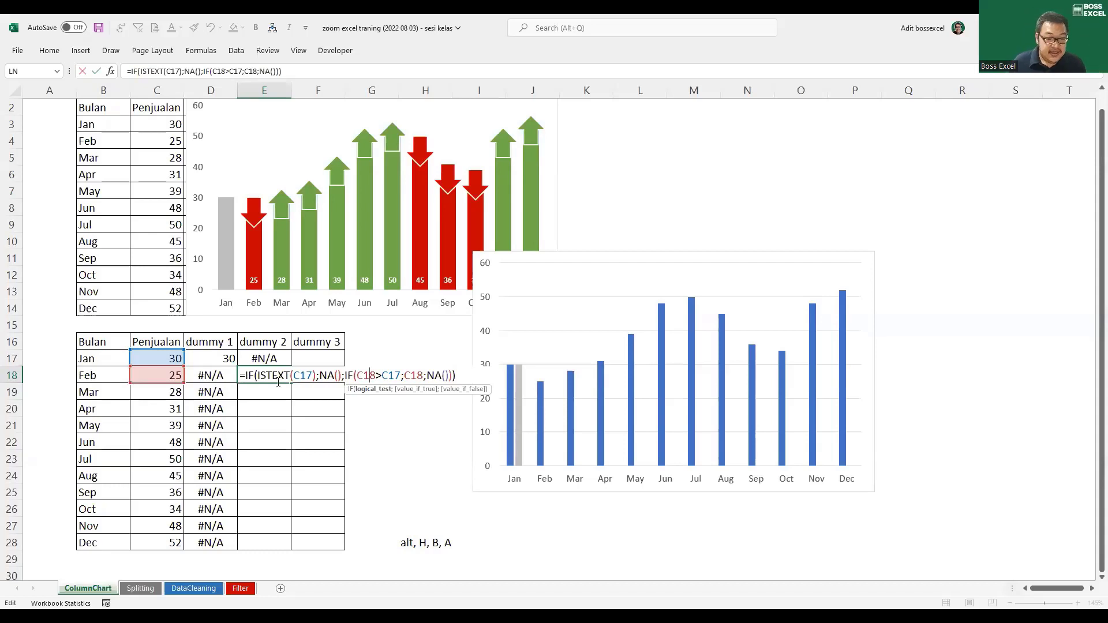
pyautogui.hotkey('ctrl', 'Return')
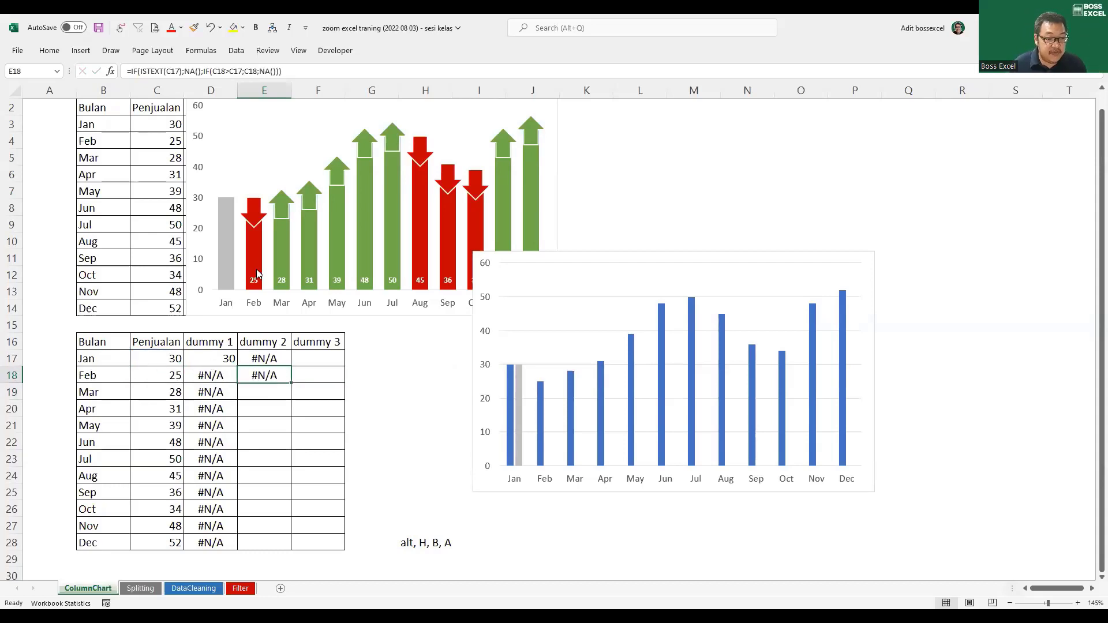
pyautogui.click(252, 255)
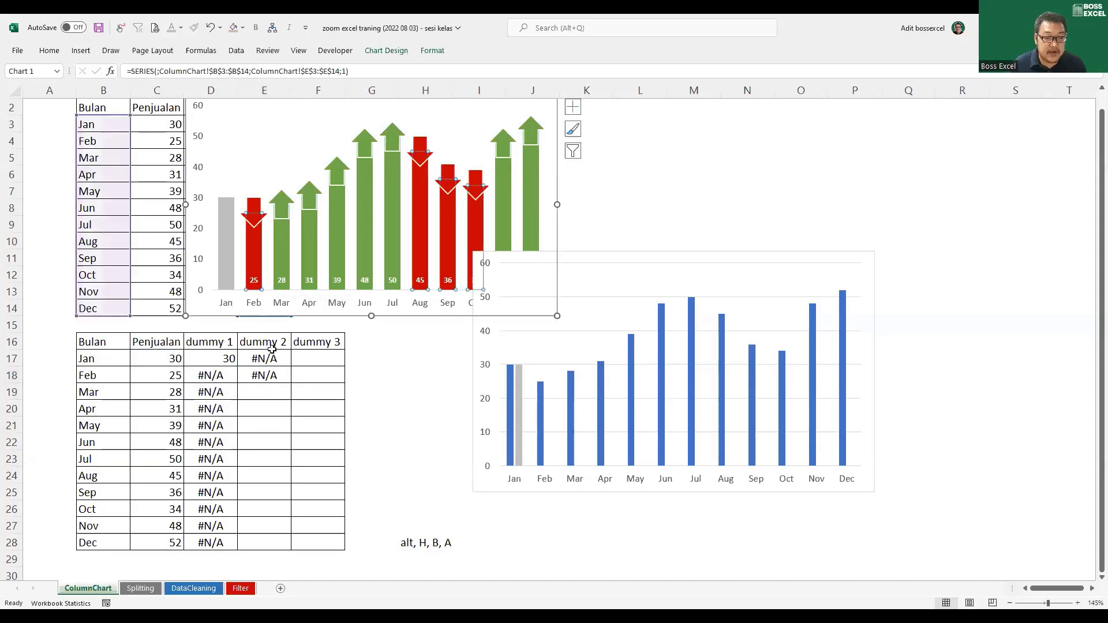
# Fill the dummy 2 formula from E18 to E19, check its references for March, and fill it on down to December in E28
pyautogui.click(281, 375)
pyautogui.moveTo(291, 384); pyautogui.dragTo(280, 396)
pyautogui.click(279, 391)
pyautogui.doubleClick(280, 391)
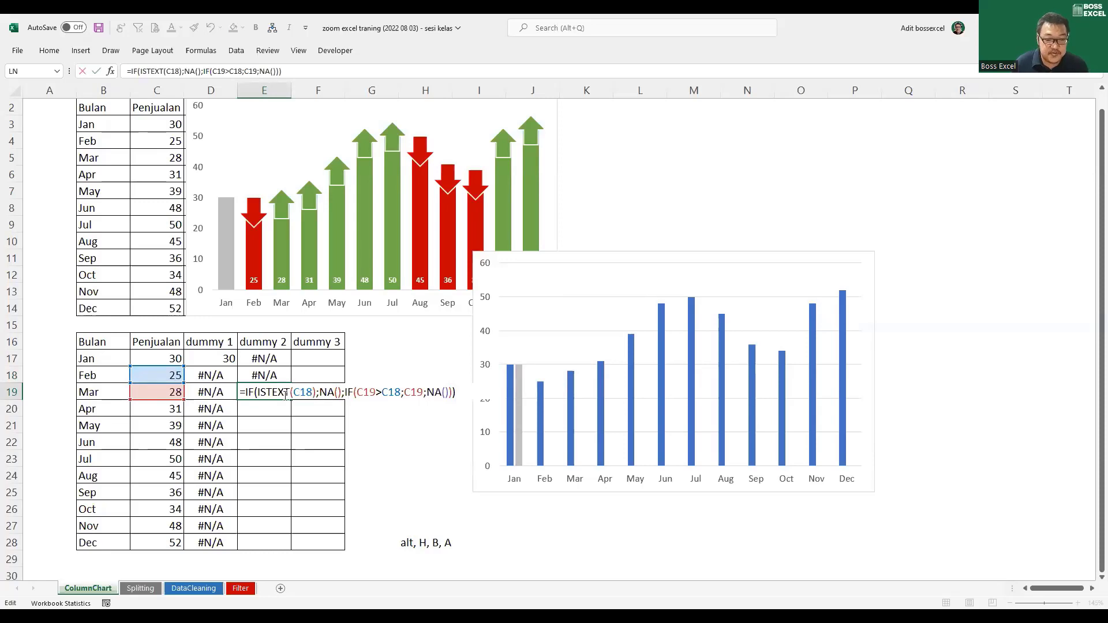
pyautogui.hotkey('ctrl', 'Return')
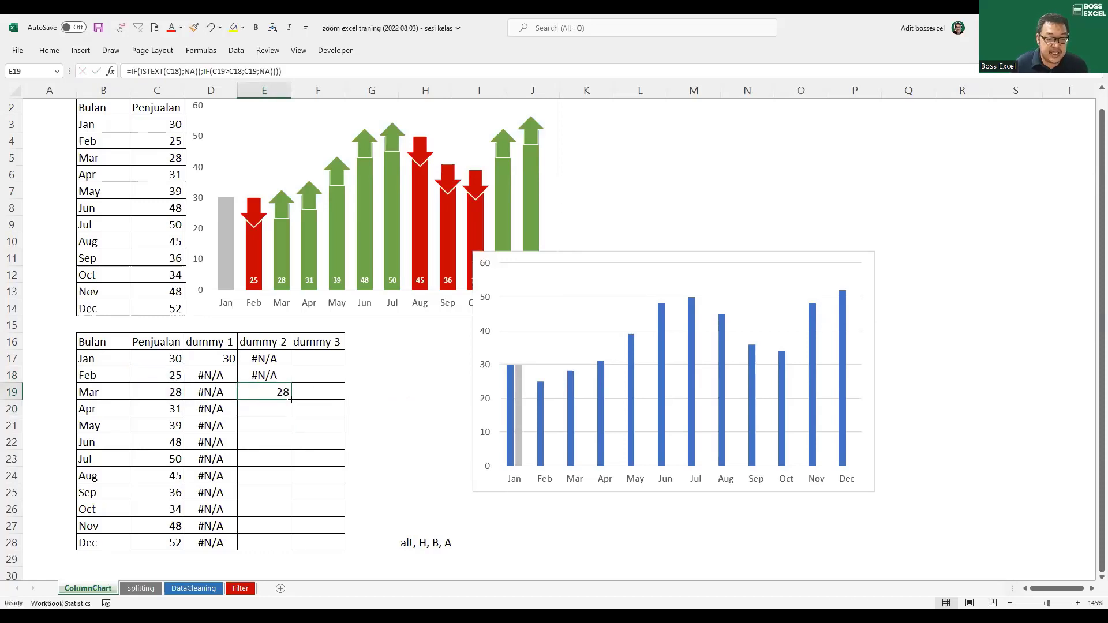
pyautogui.doubleClick(291, 398)
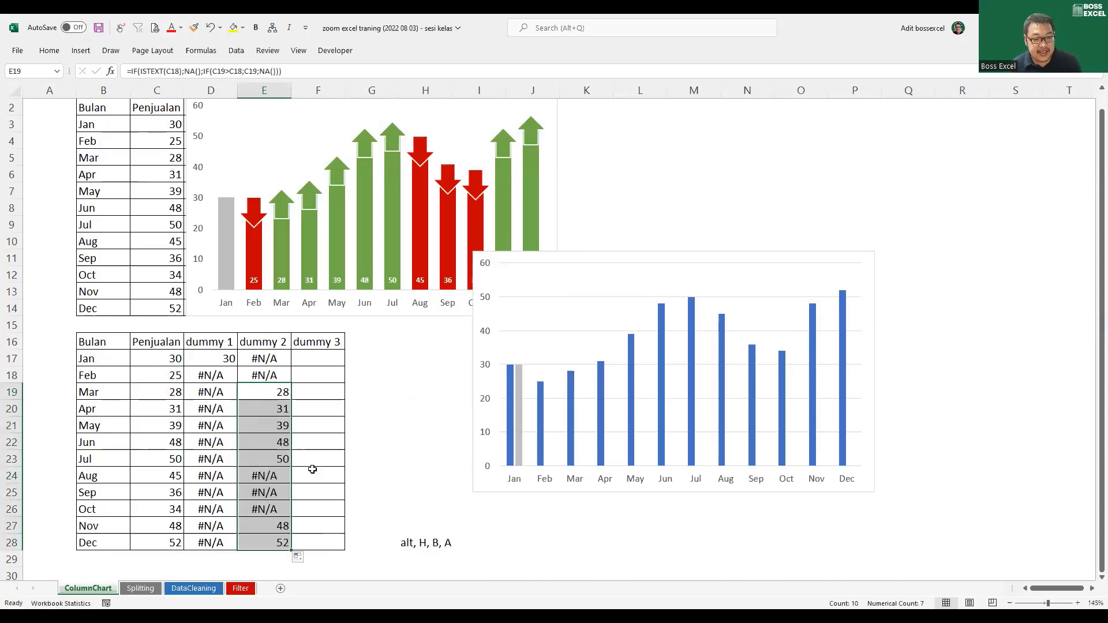
# Compare the dummy 2 results from March to July with each month's Penjualan value and the month before it
pyautogui.moveTo(281, 393); pyautogui.dragTo(277, 458)
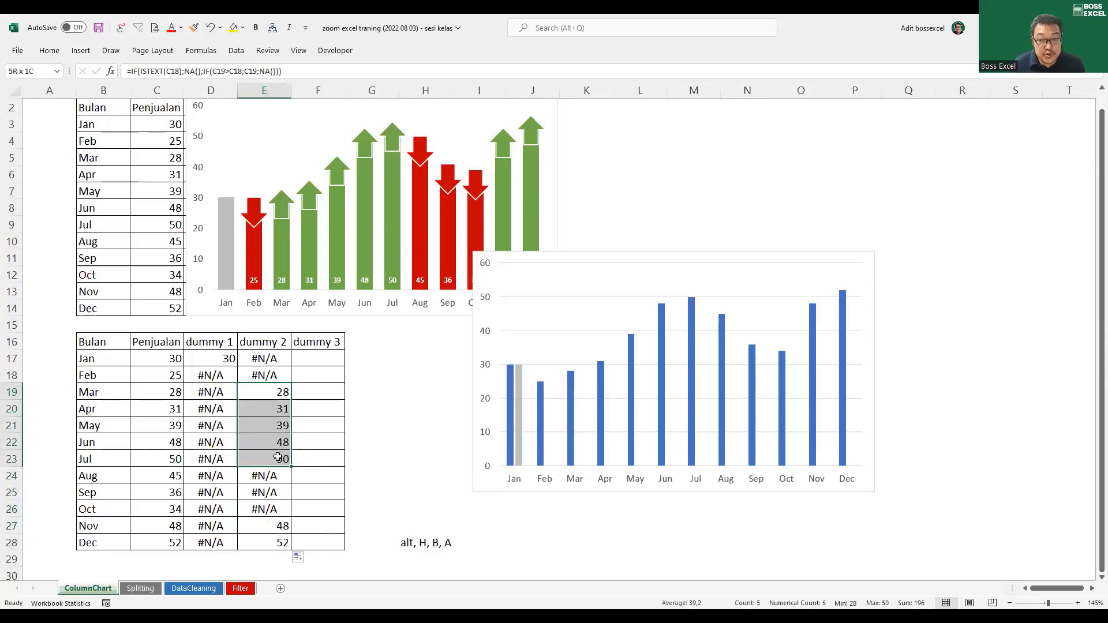
pyautogui.click(163, 394)
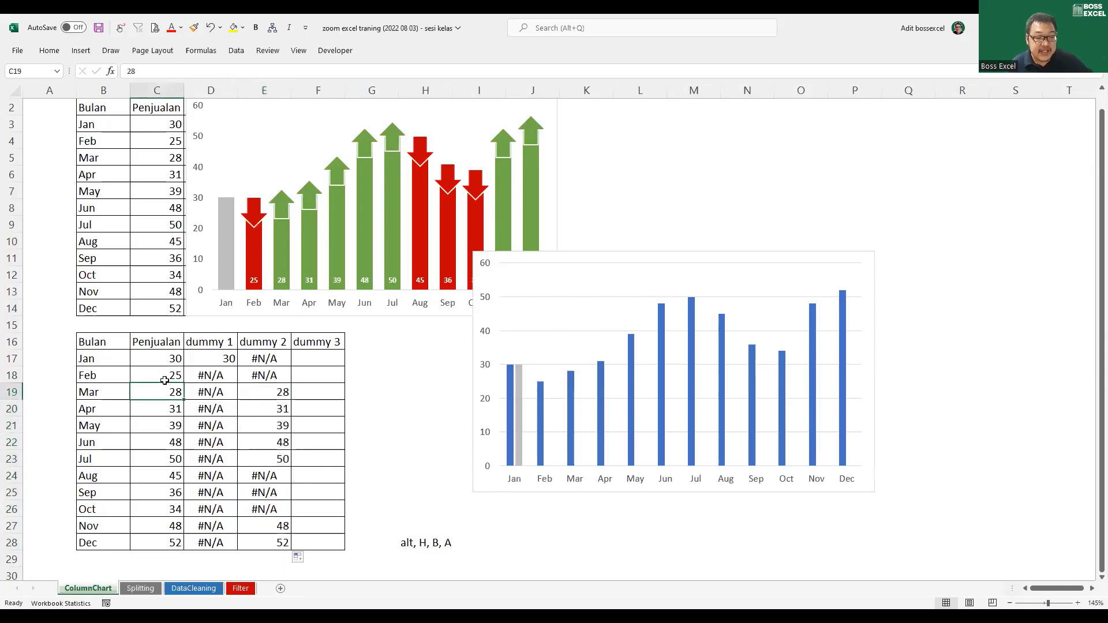
pyautogui.click(95, 394)
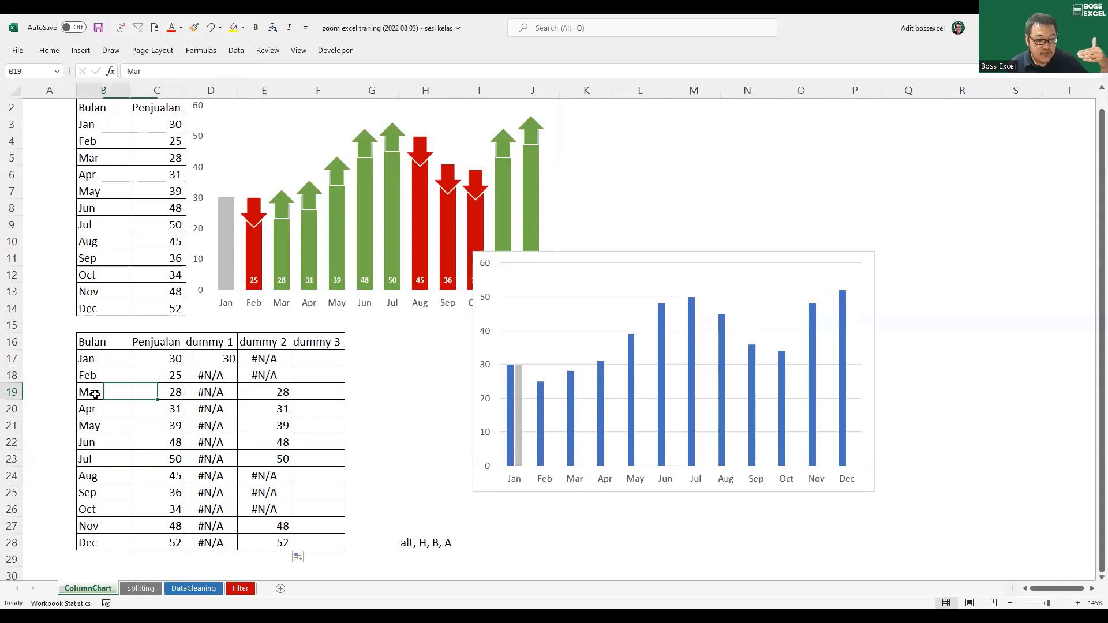
pyautogui.moveTo(95, 394); pyautogui.dragTo(166, 391)
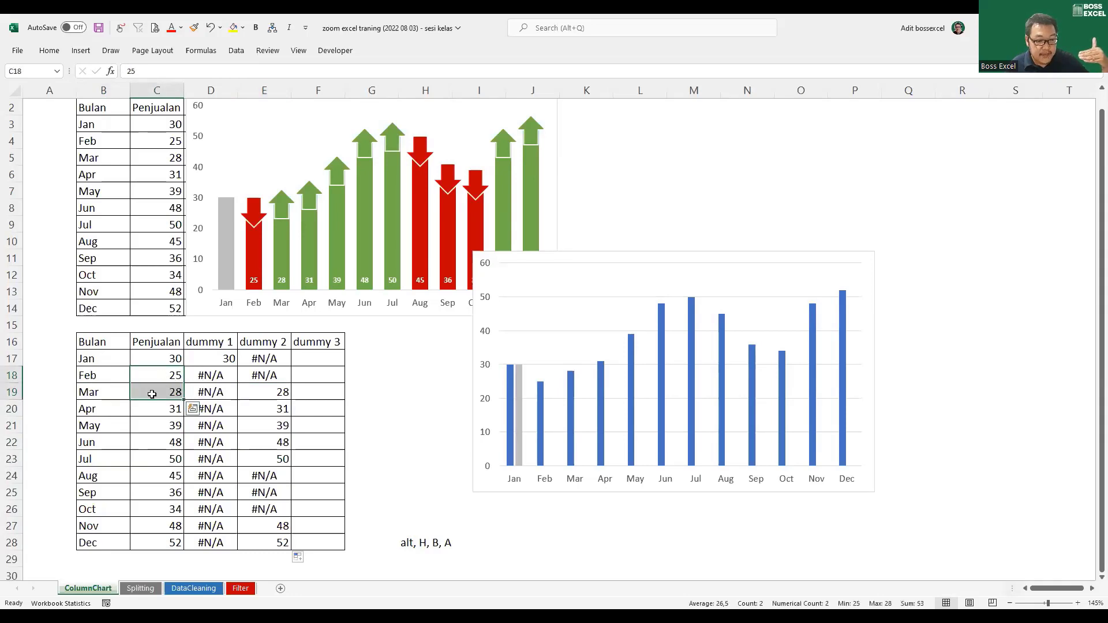
pyautogui.moveTo(90, 391); pyautogui.dragTo(287, 391)
pyautogui.click(283, 392)
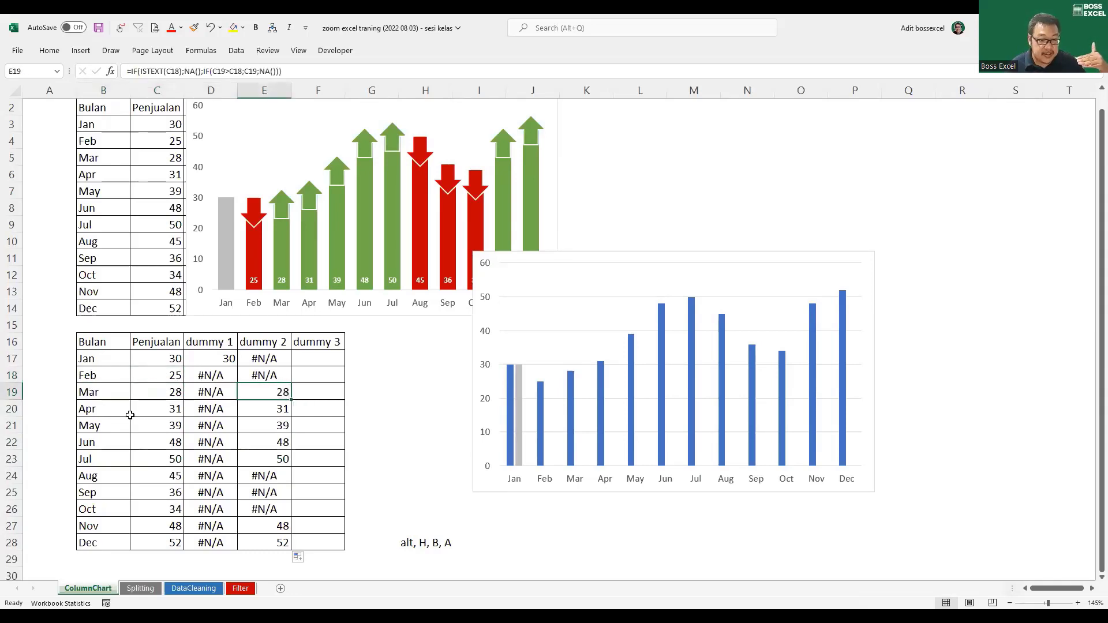
pyautogui.moveTo(105, 410); pyautogui.dragTo(168, 408)
pyautogui.click(291, 408)
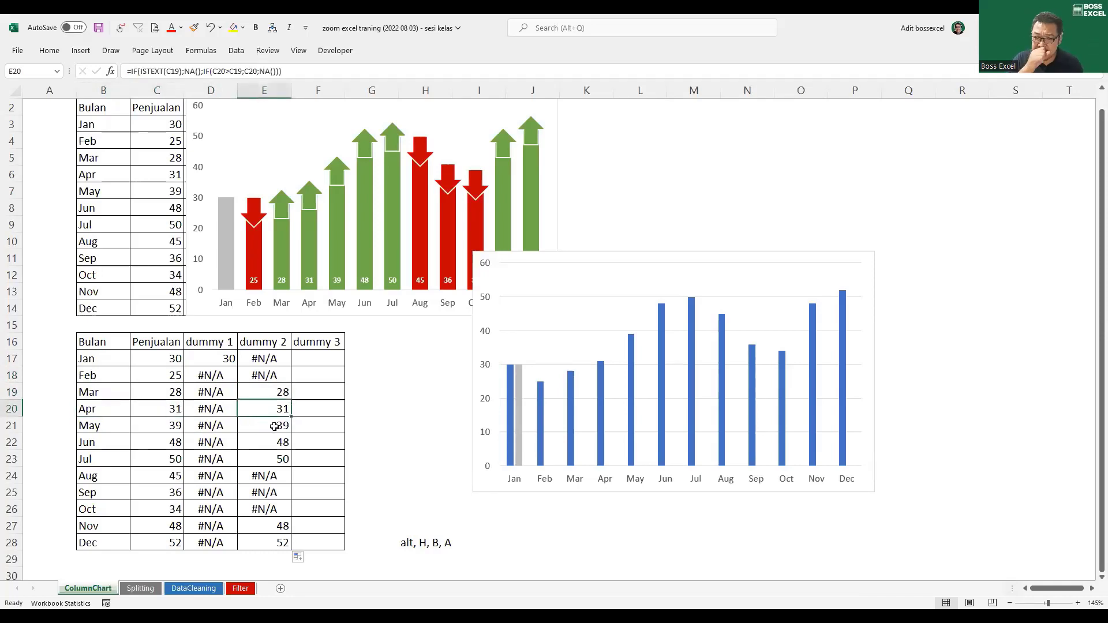
# Start January's dummy 3 formula in F17 with =IF(ISTEXT(C16);NA(); so that a text header above returns NA()
pyautogui.click(321, 358)
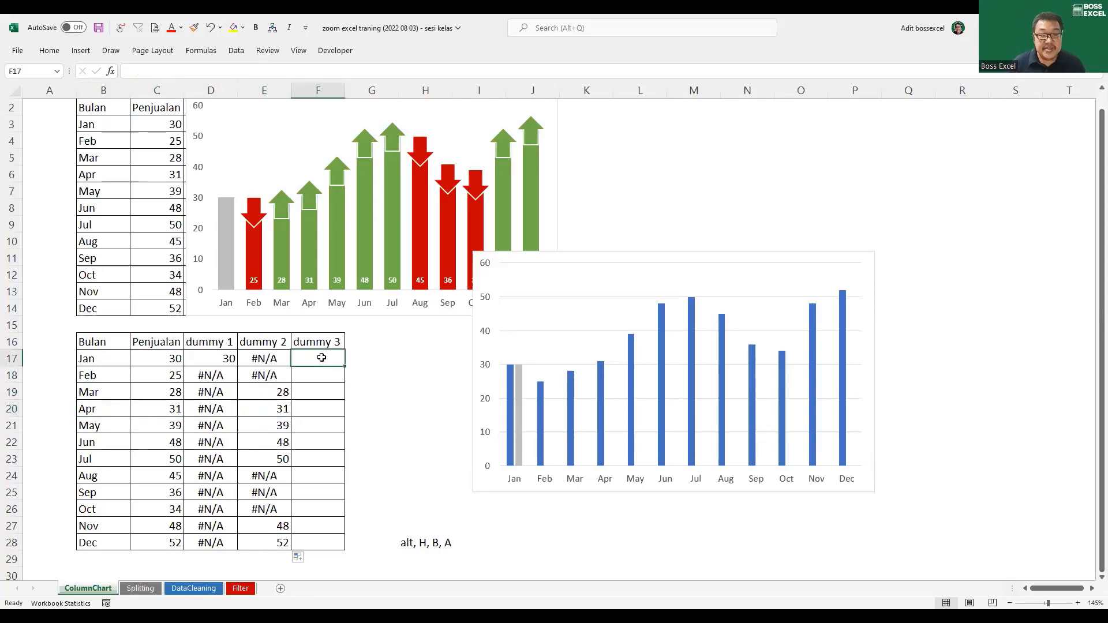
pyautogui.click(275, 361)
pyautogui.click(324, 362)
pyautogui.write('=')
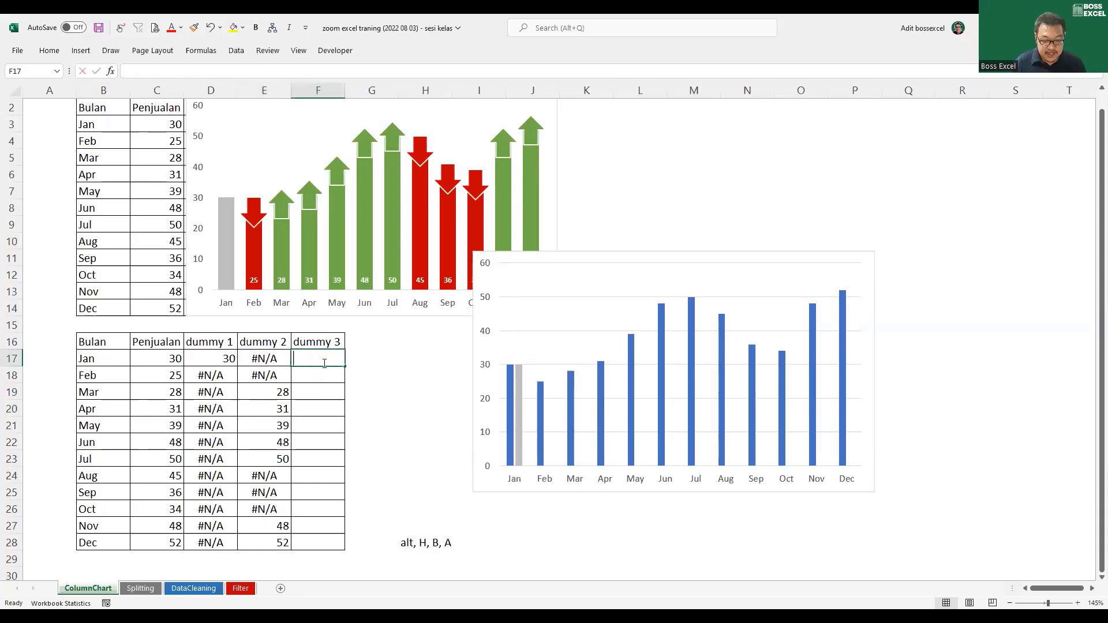
pyautogui.write('IF(')
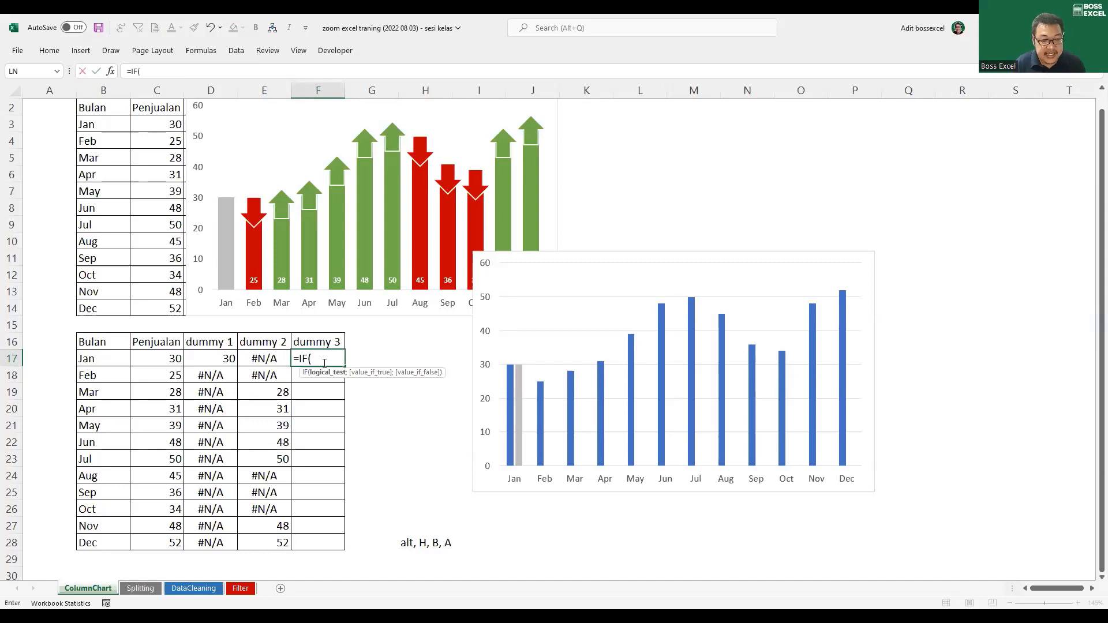
pyautogui.write('ISTEXT(')
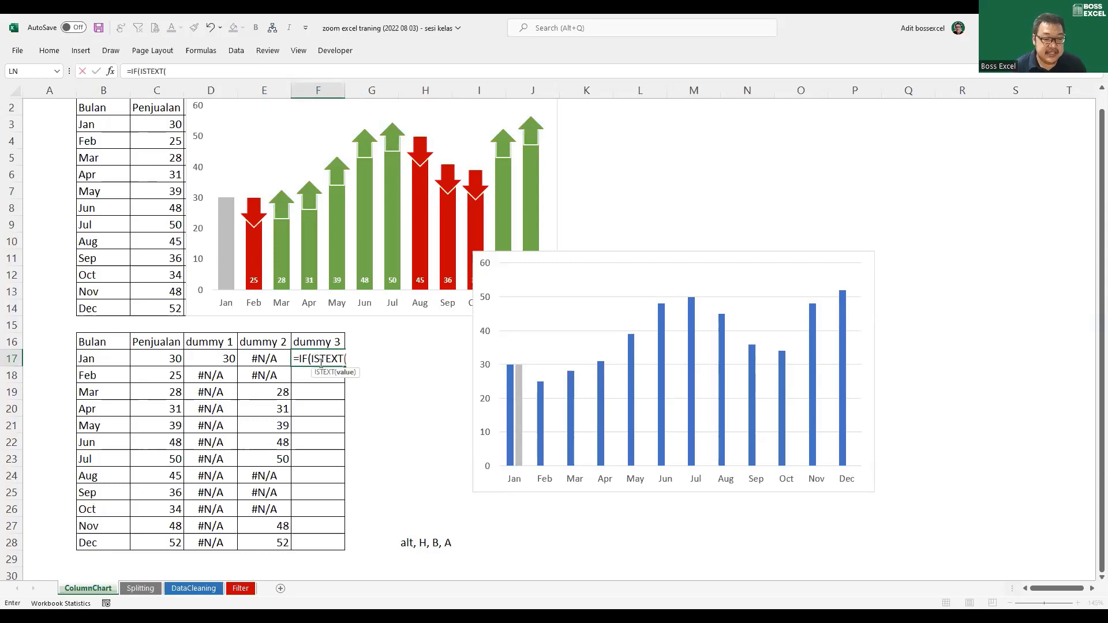
pyautogui.click(169, 342)
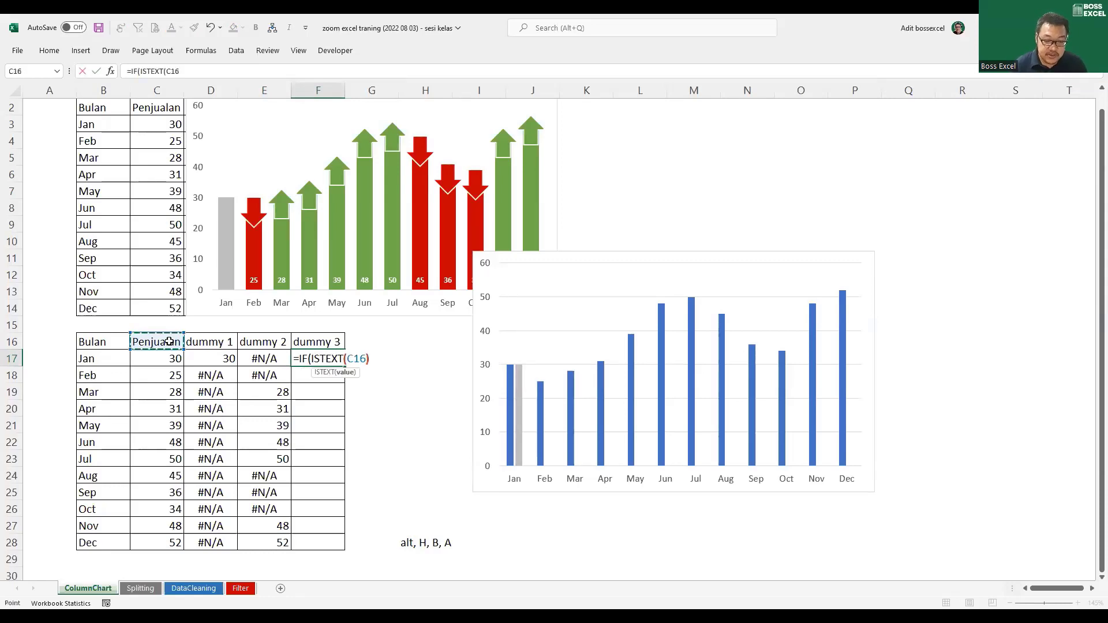
pyautogui.write(');')
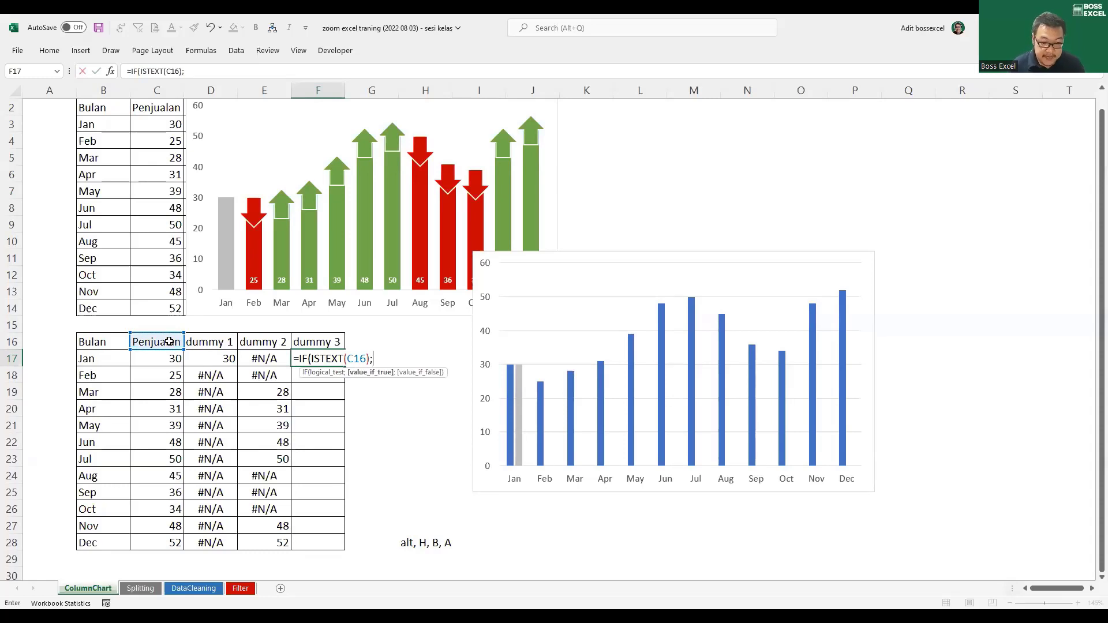
pyautogui.write('na();')
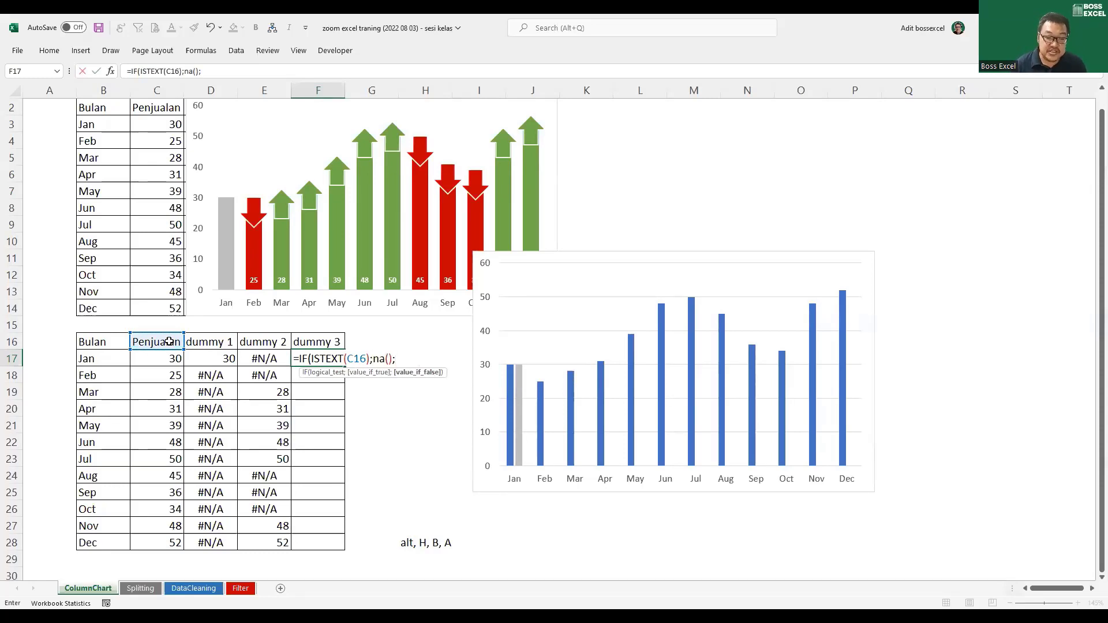
# Complete the F17 formula with the nested condition IF(C17<C16;C17;NA()) as its false result and enter it
pyautogui.write('IF(')
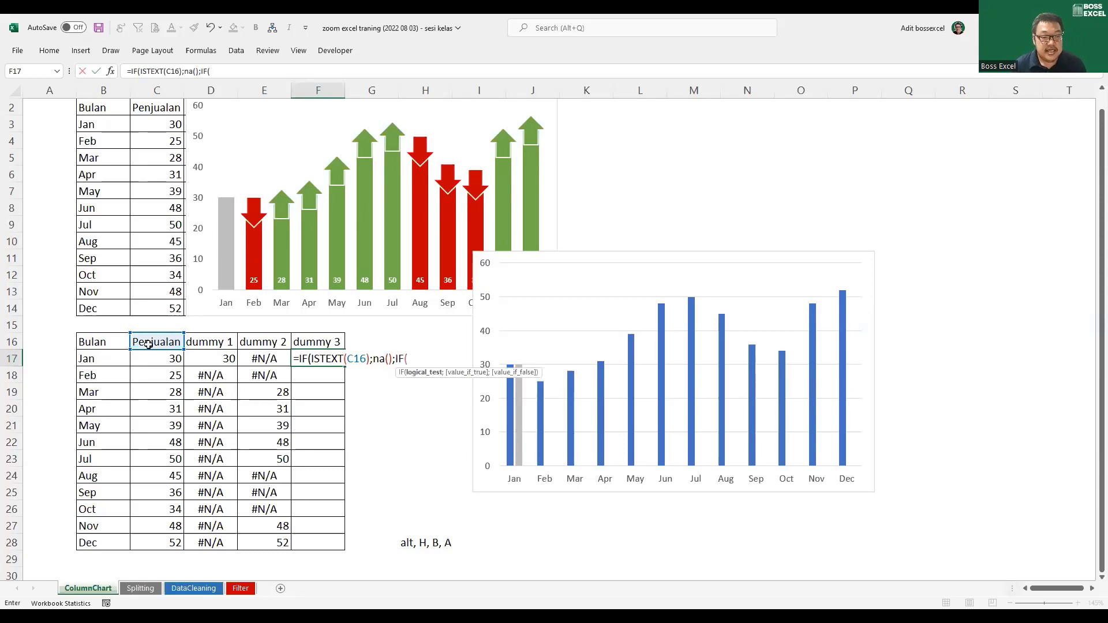
pyautogui.click(162, 361)
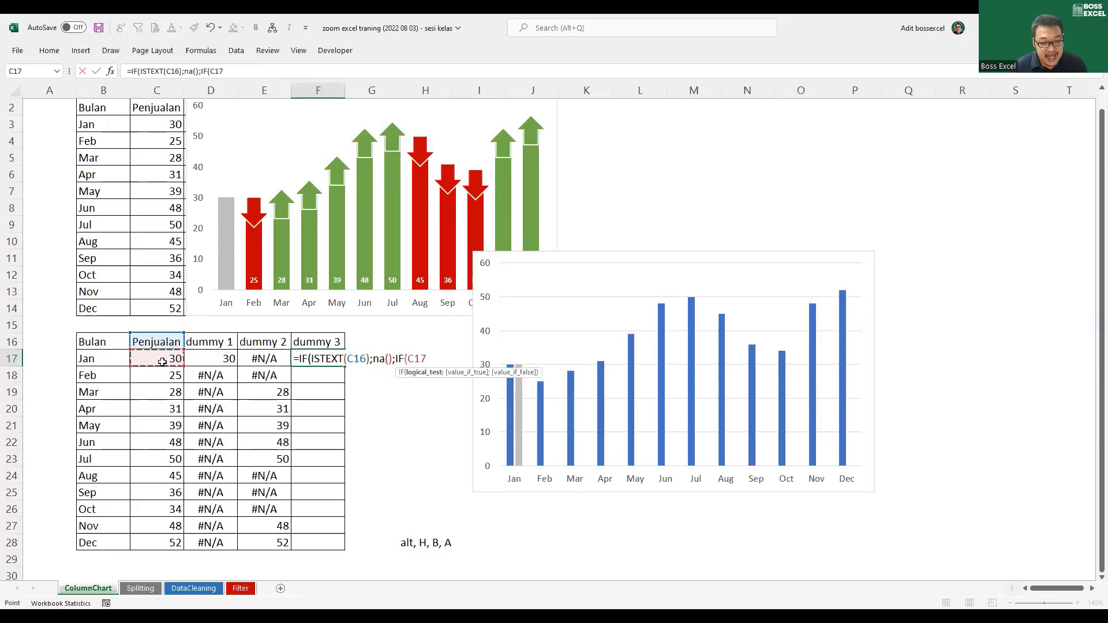
pyautogui.write('<')
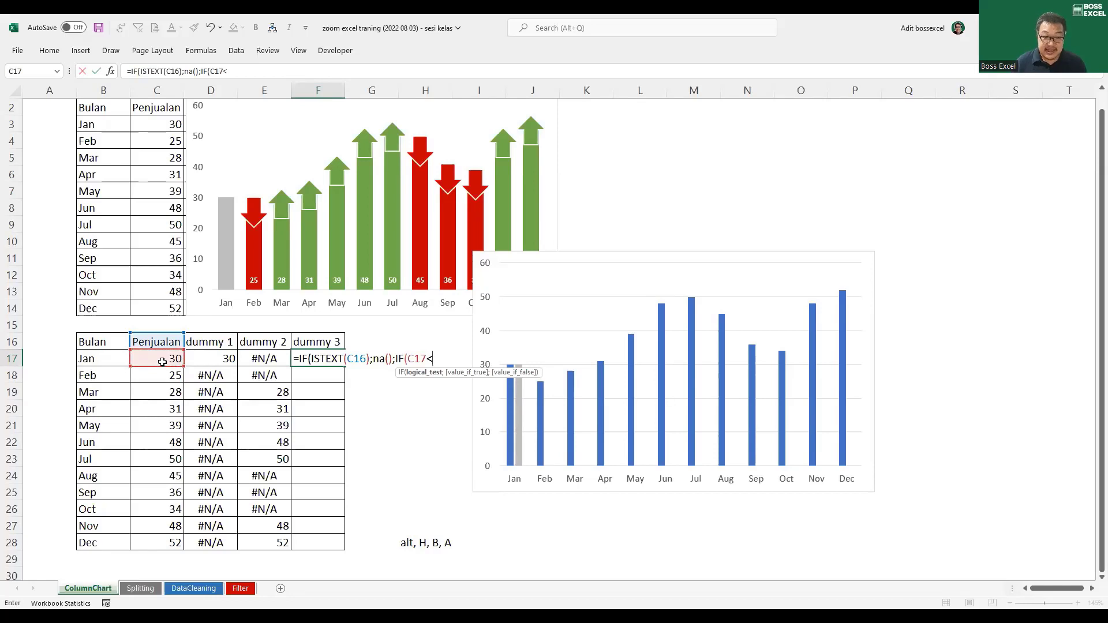
pyautogui.click(162, 342)
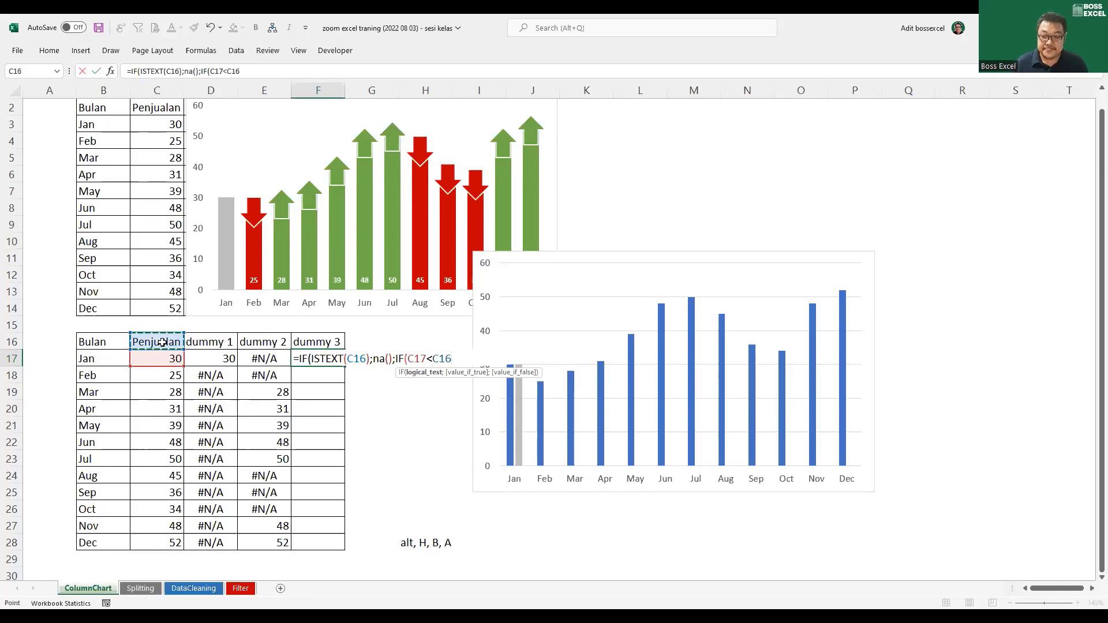
pyautogui.write(';')
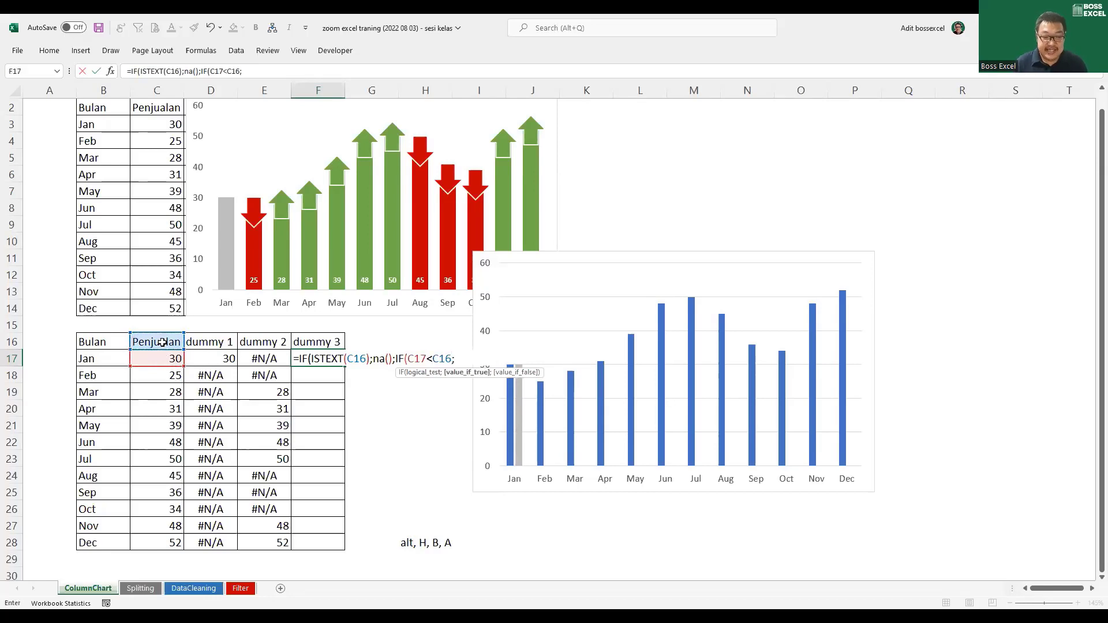
pyautogui.click(163, 358)
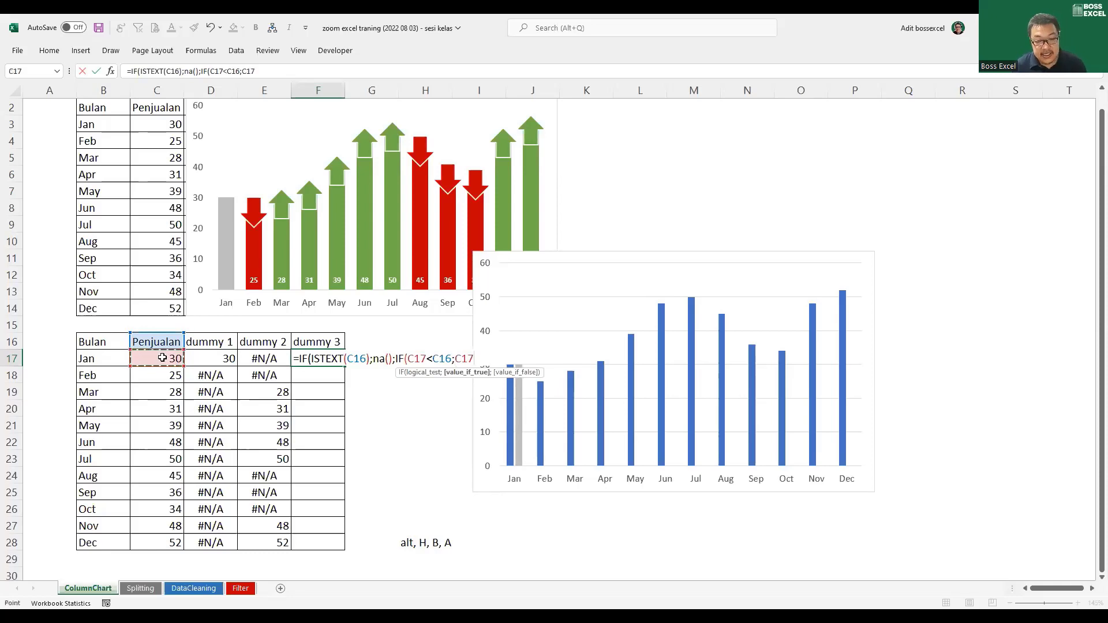
pyautogui.write(';')
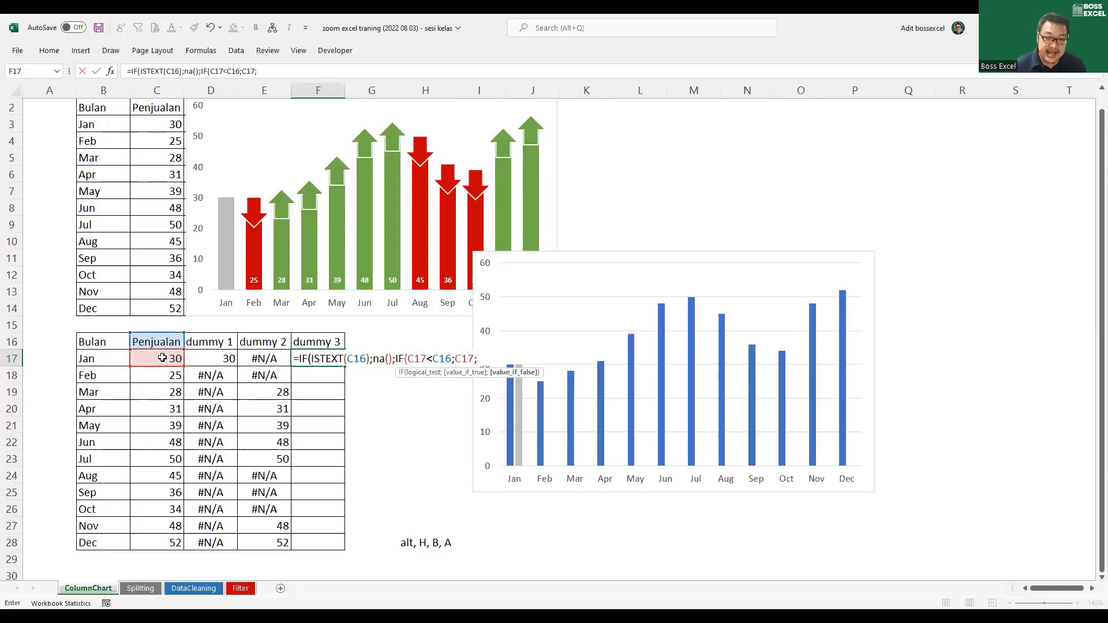
pyautogui.write('na())')
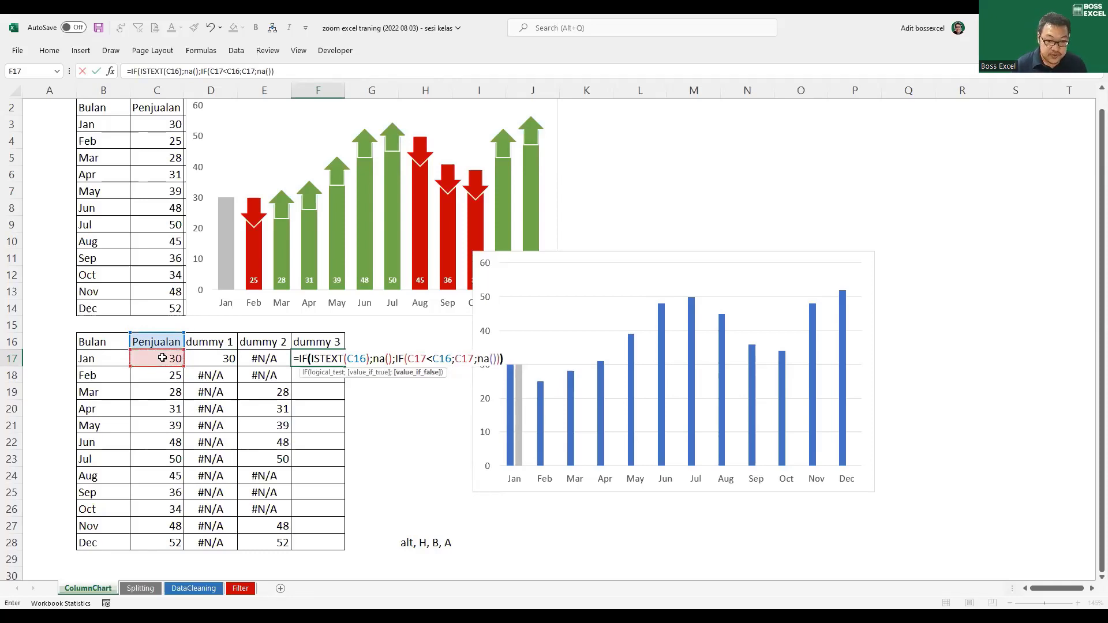
pyautogui.press('Return')
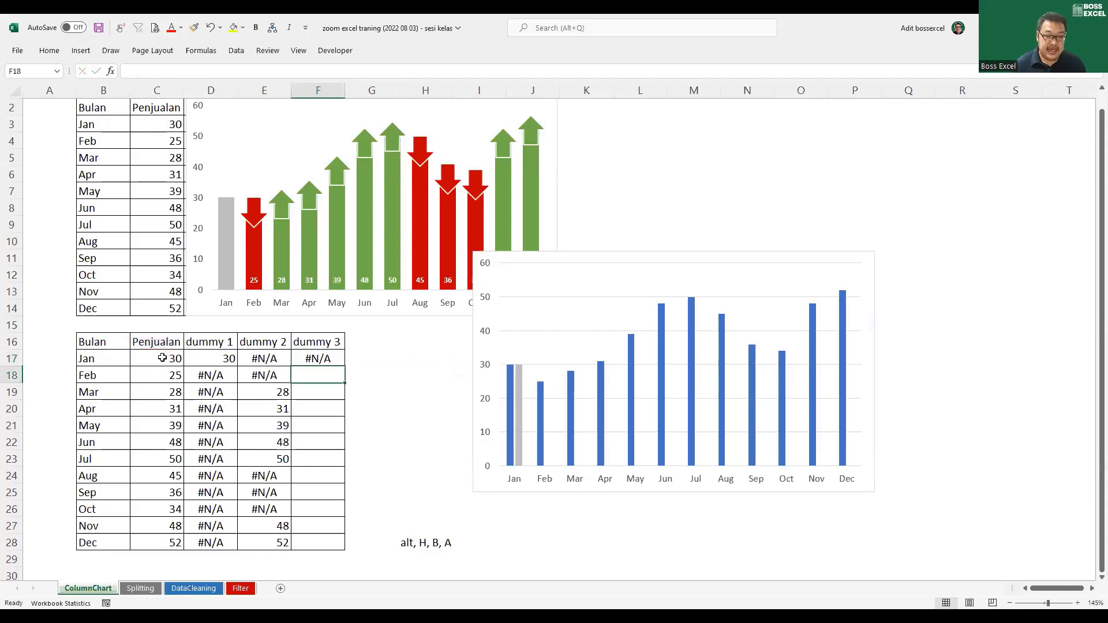
# Review the ISTEXT(C16) test in January's dummy 3 formula and fill the formula from F17 down to F18
pyautogui.click(317, 361)
pyautogui.doubleClick(319, 361)
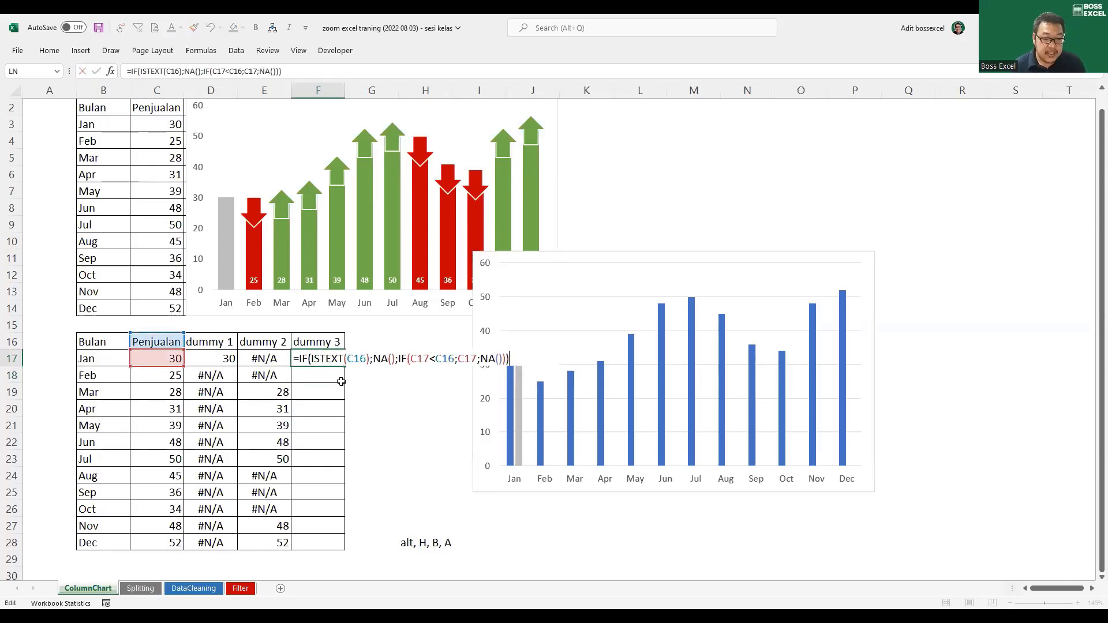
pyautogui.moveTo(368, 358); pyautogui.dragTo(313, 358)
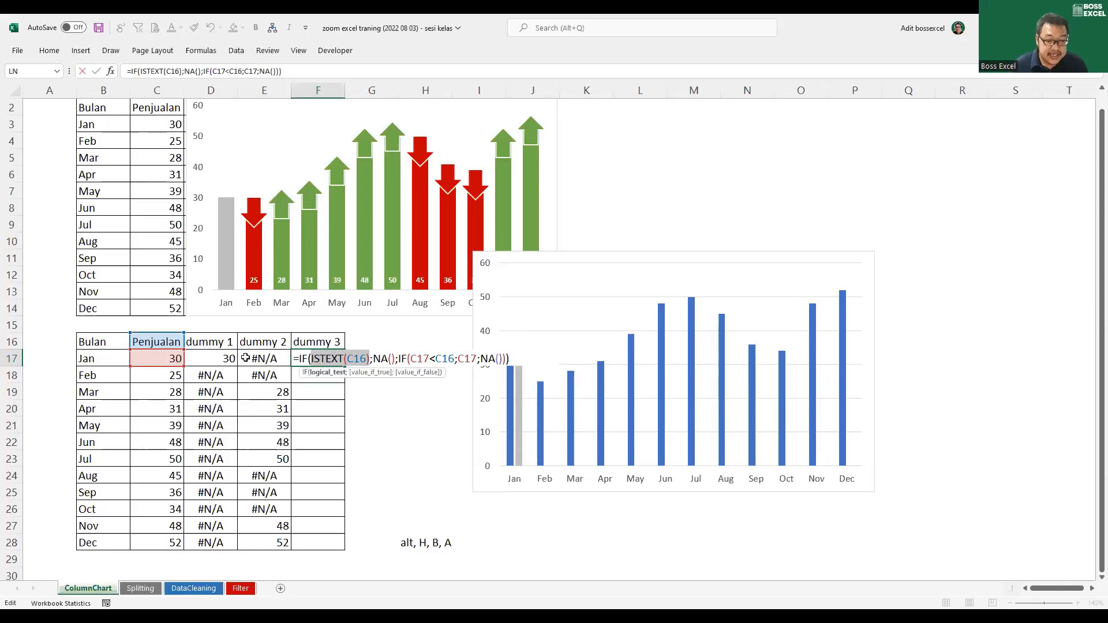
pyautogui.moveTo(373, 358); pyautogui.dragTo(344, 386)
pyautogui.click(337, 377)
# Check the ISTEXT test, comparison and true result in February's dummy 3 formula, and fill it from F18 down to F28
pyautogui.press('F2')
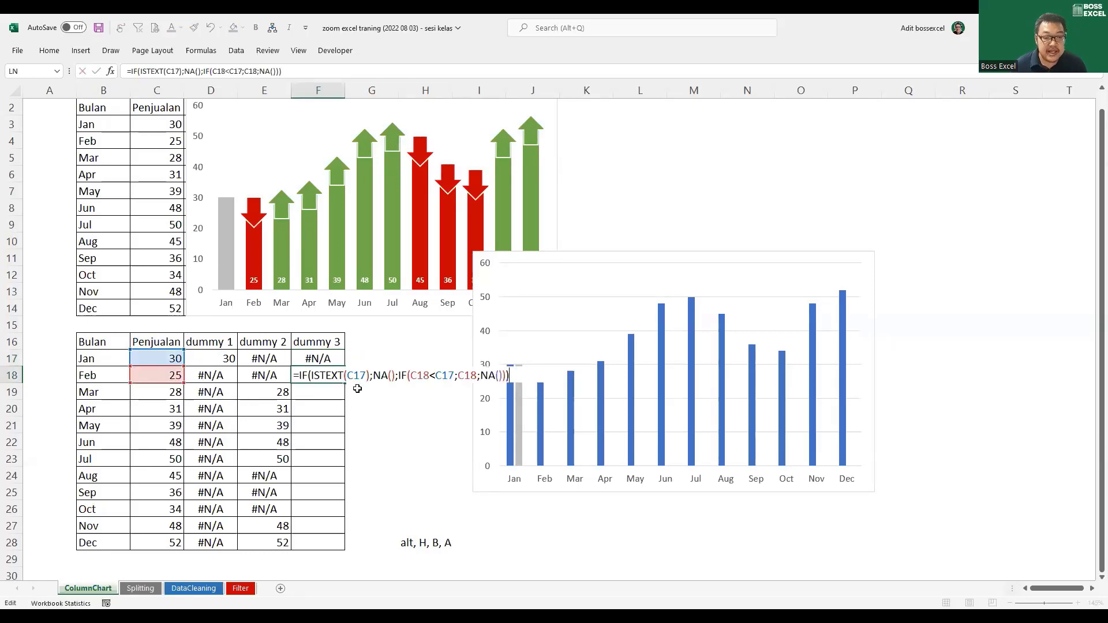
pyautogui.moveTo(311, 375); pyautogui.dragTo(367, 376)
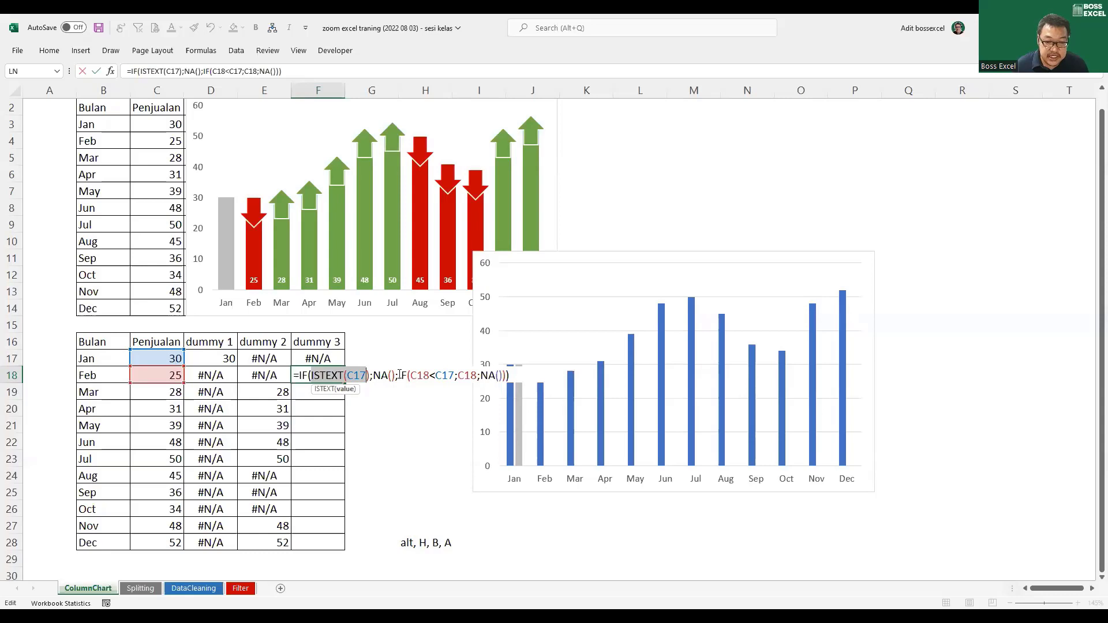
pyautogui.moveTo(399, 375); pyautogui.dragTo(454, 374)
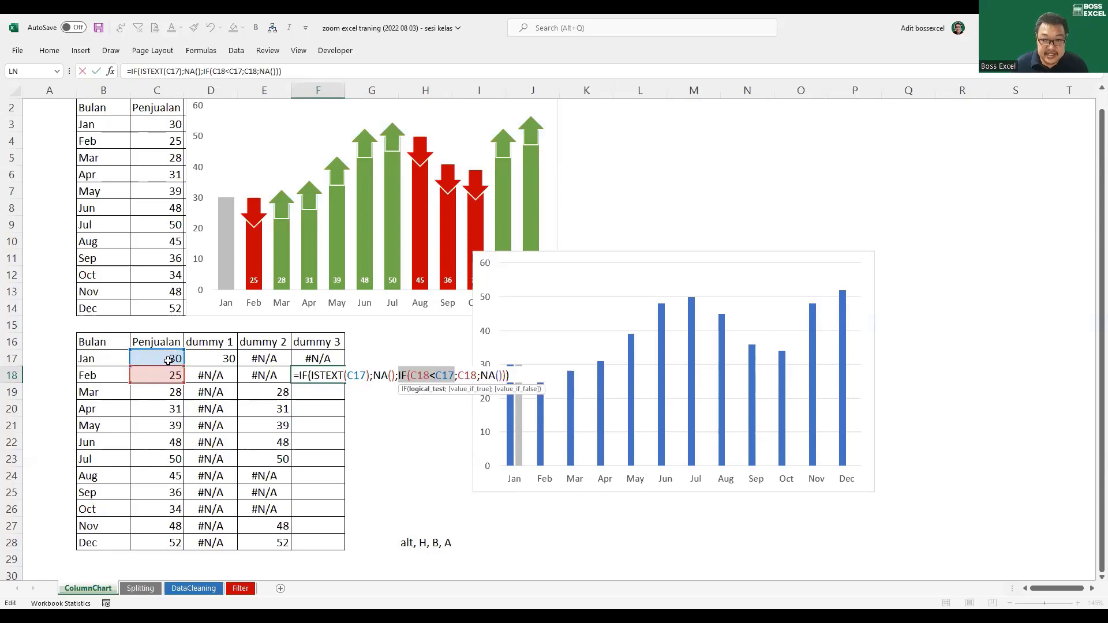
pyautogui.moveTo(457, 376); pyautogui.dragTo(477, 375)
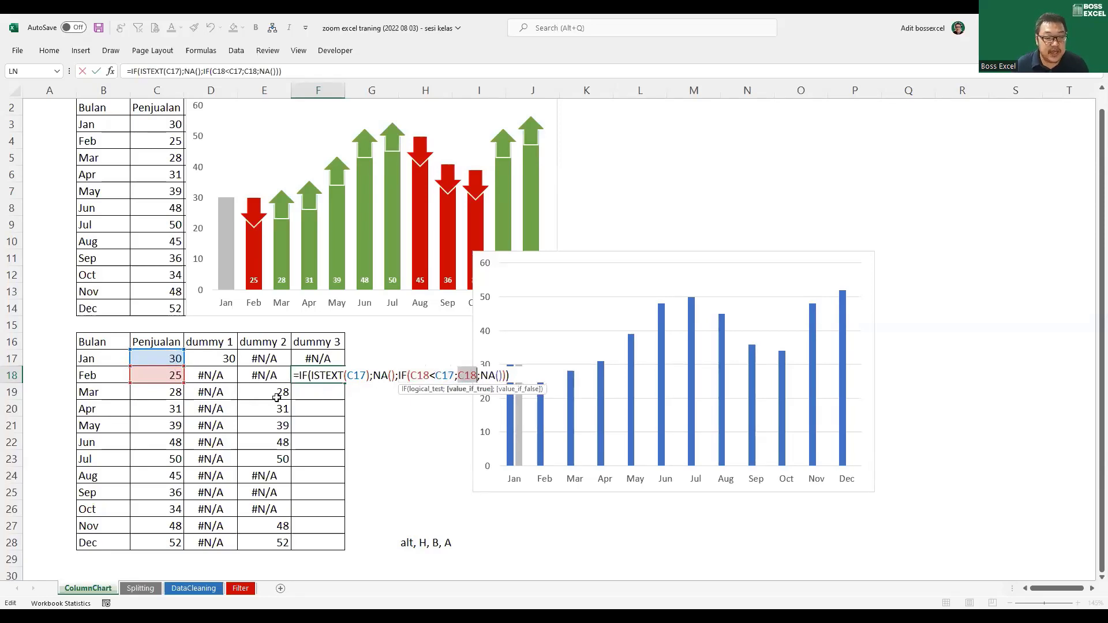
pyautogui.hotkey('ctrl', 'Return')
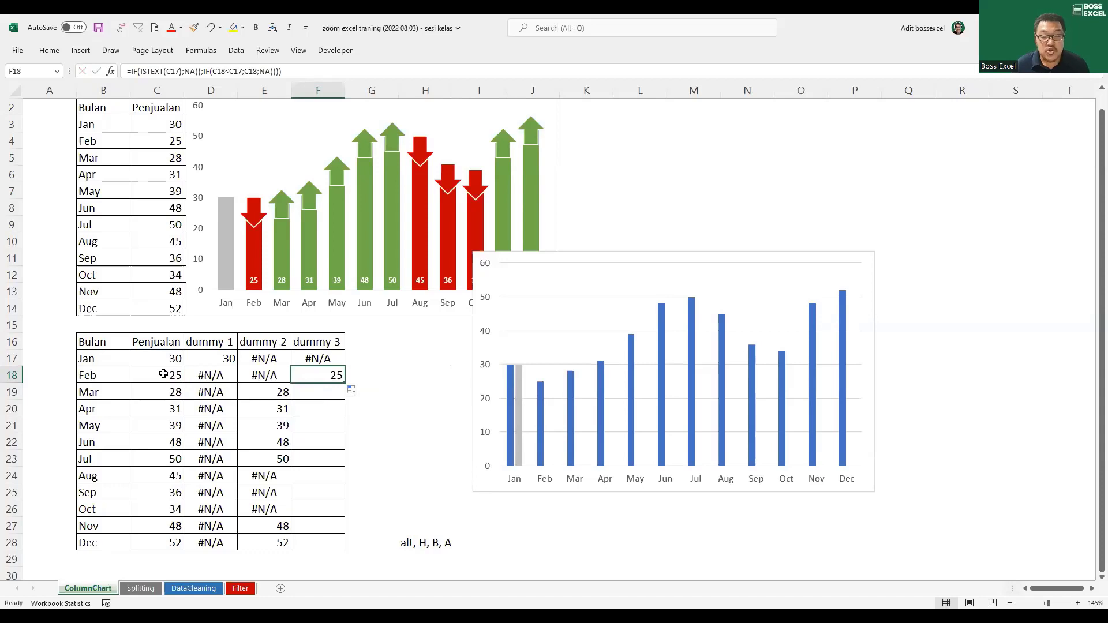
pyautogui.doubleClick(346, 384)
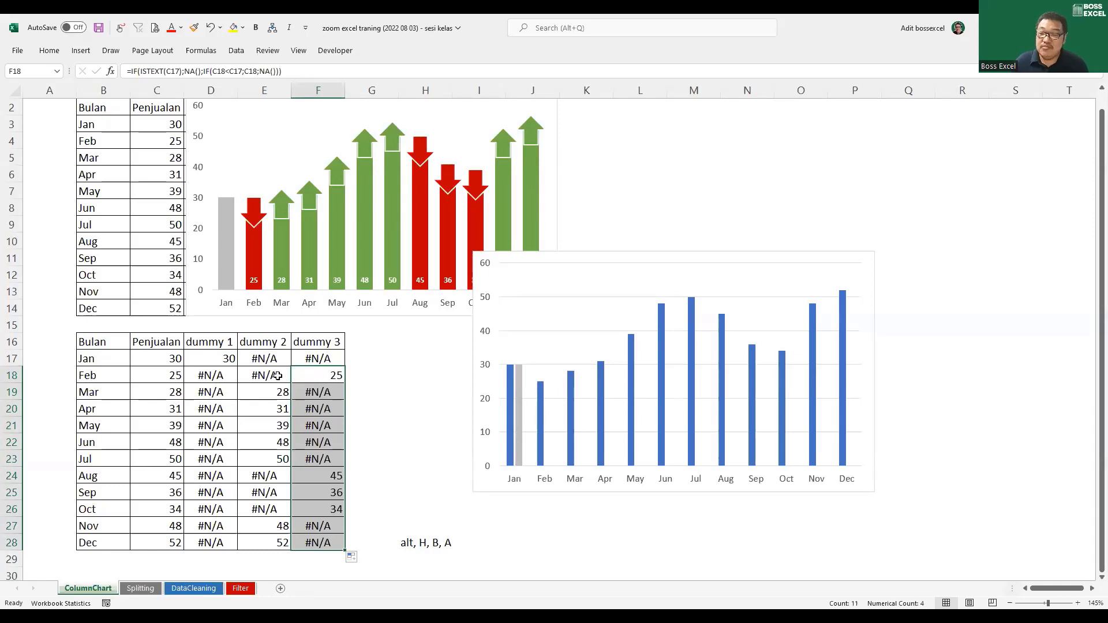
# Add the dummy 2 values E17:E28 to the new chart as a series and fill its columns green
pyautogui.moveTo(278, 358); pyautogui.dragTo(269, 548)
pyautogui.hotkey('ctrl', 'c')
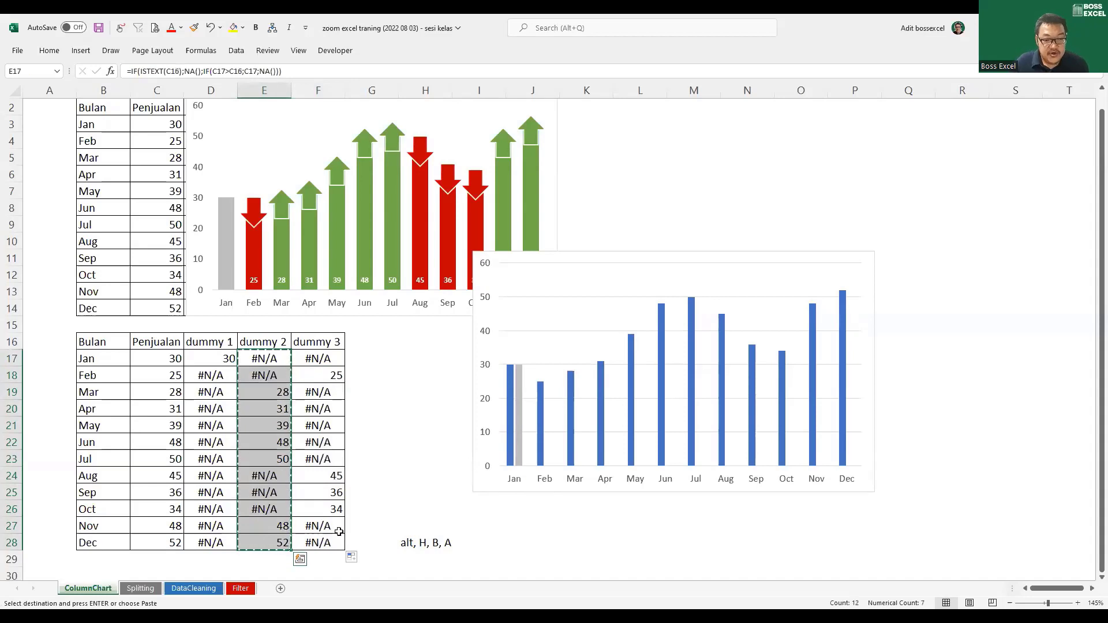
pyautogui.click(551, 343)
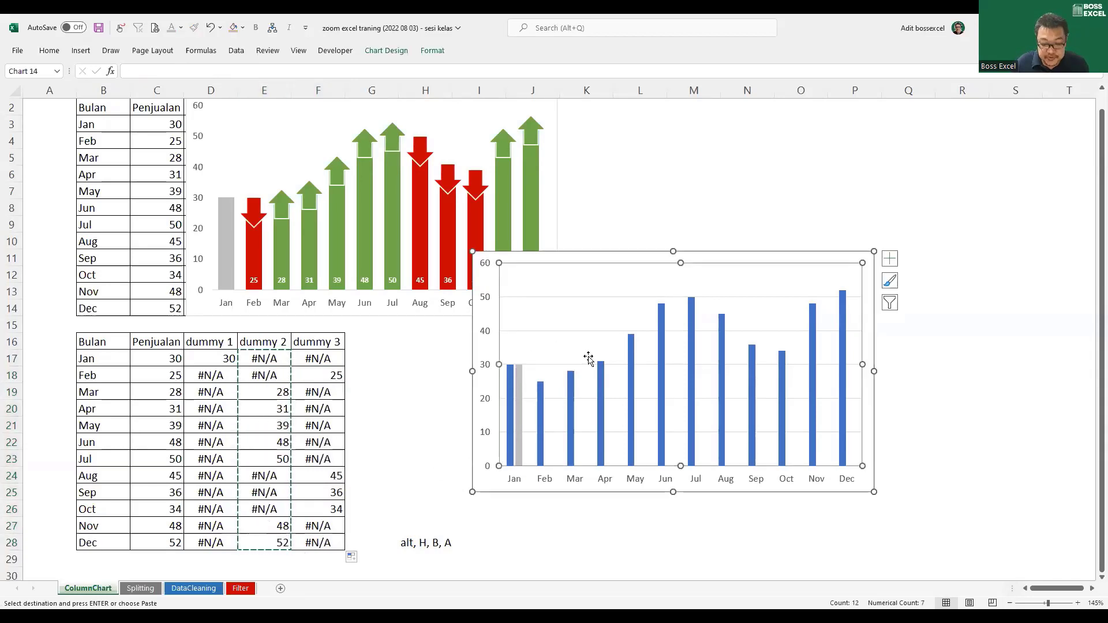
pyautogui.hotkey('ctrl', 'v')
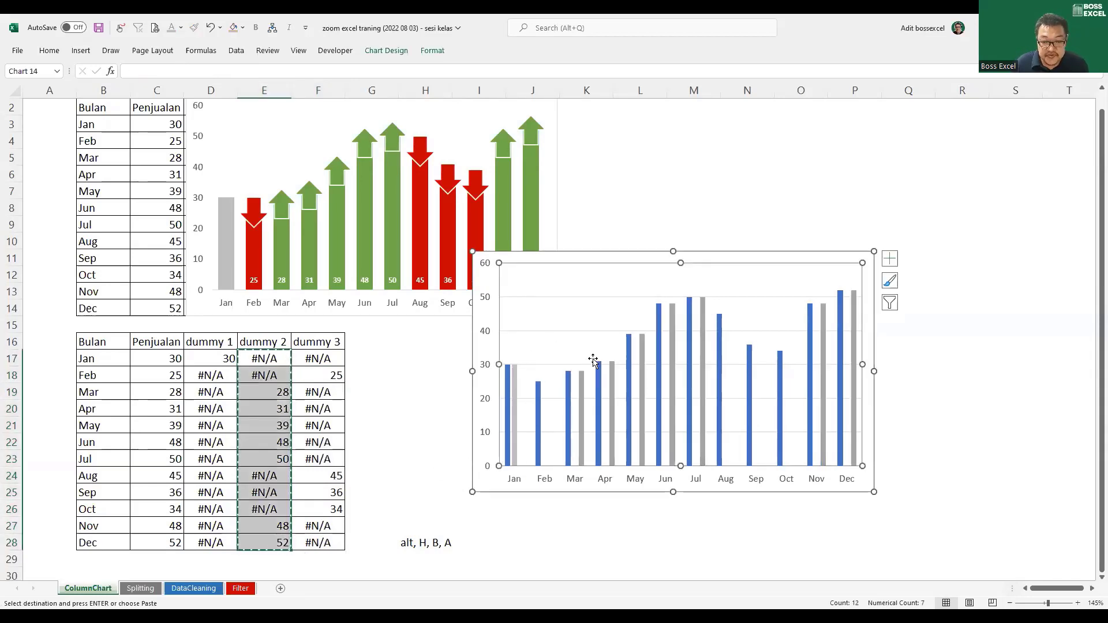
pyautogui.click(582, 390)
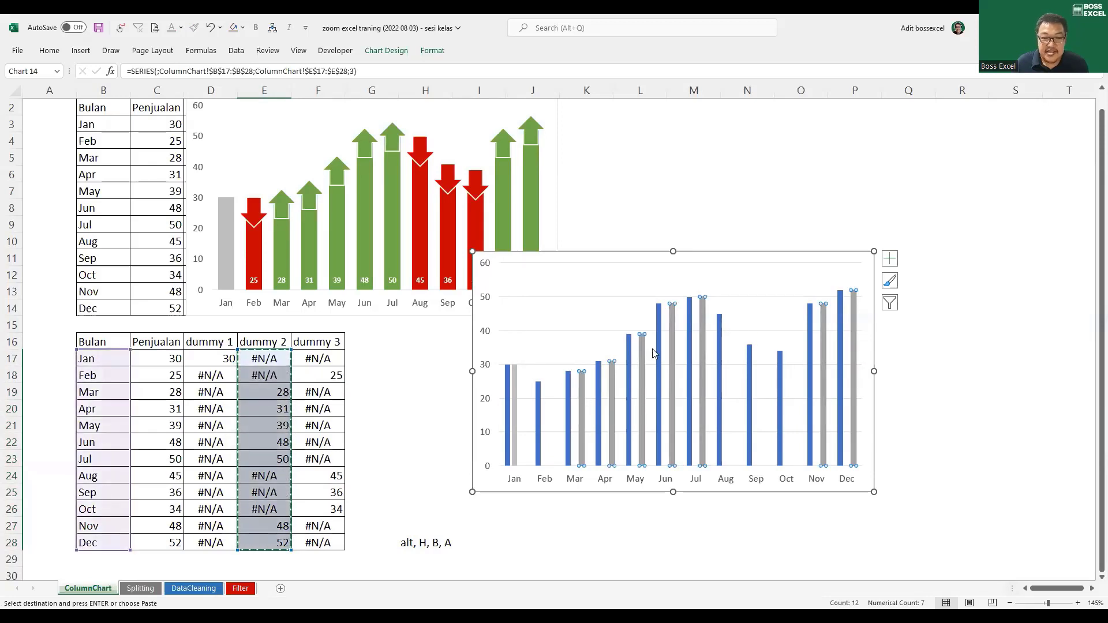
pyautogui.click(243, 27)
pyautogui.click(319, 76)
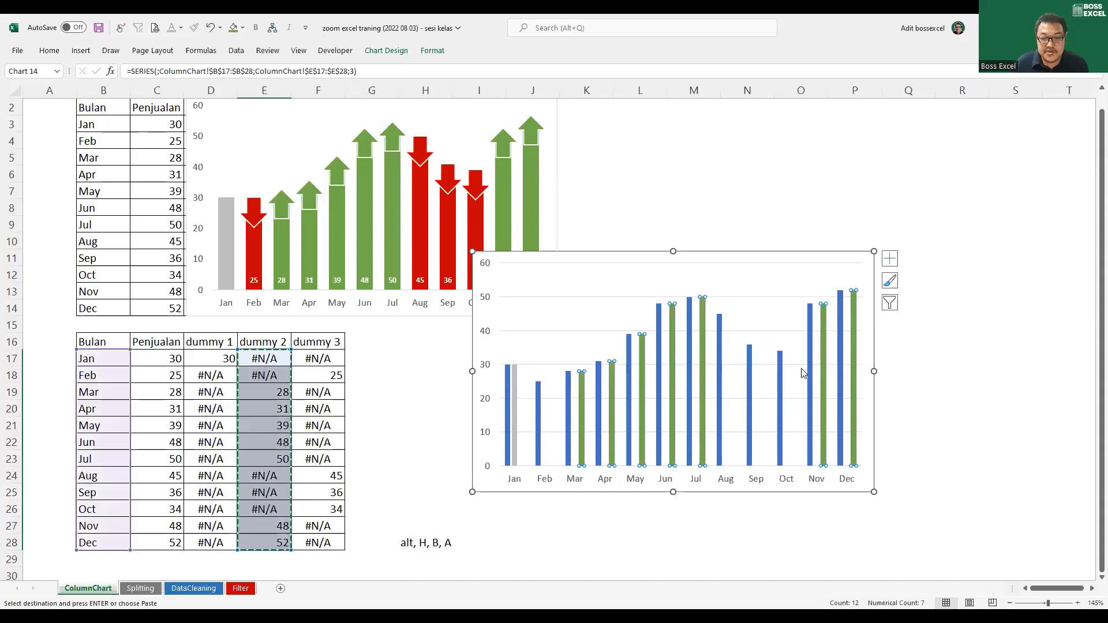
# Add the dummy 3 values F17:F28 to the new chart as another series and fill its columns dark red
pyautogui.moveTo(318, 359); pyautogui.dragTo(318, 543)
pyautogui.hotkey('ctrl', 'v')
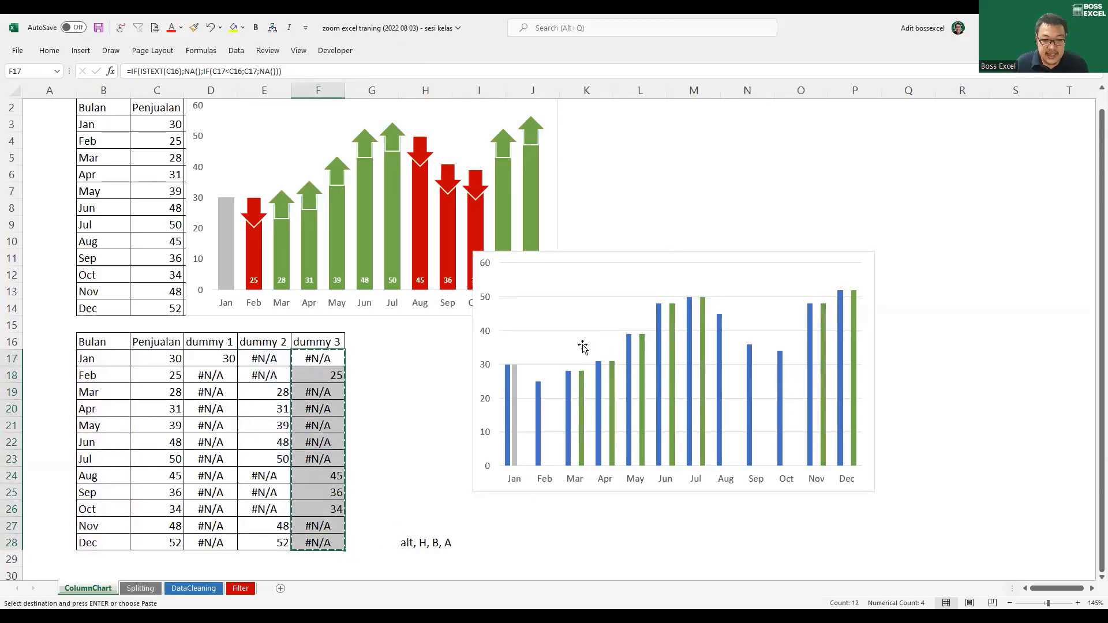
pyautogui.click(582, 346)
pyautogui.hotkey('ctrl', 'v')
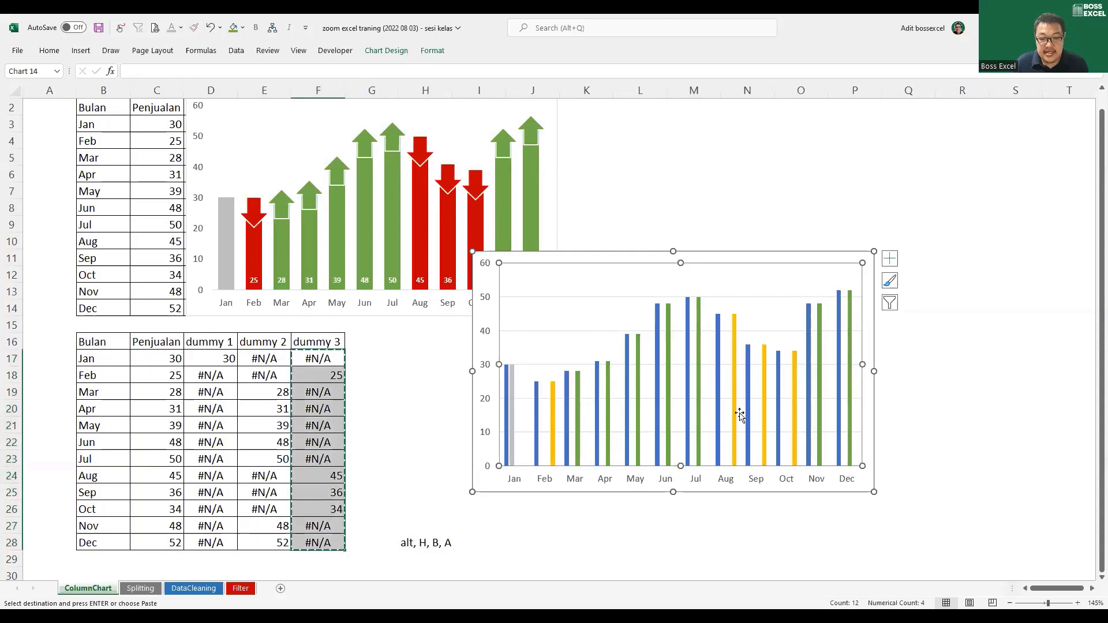
pyautogui.click(734, 356)
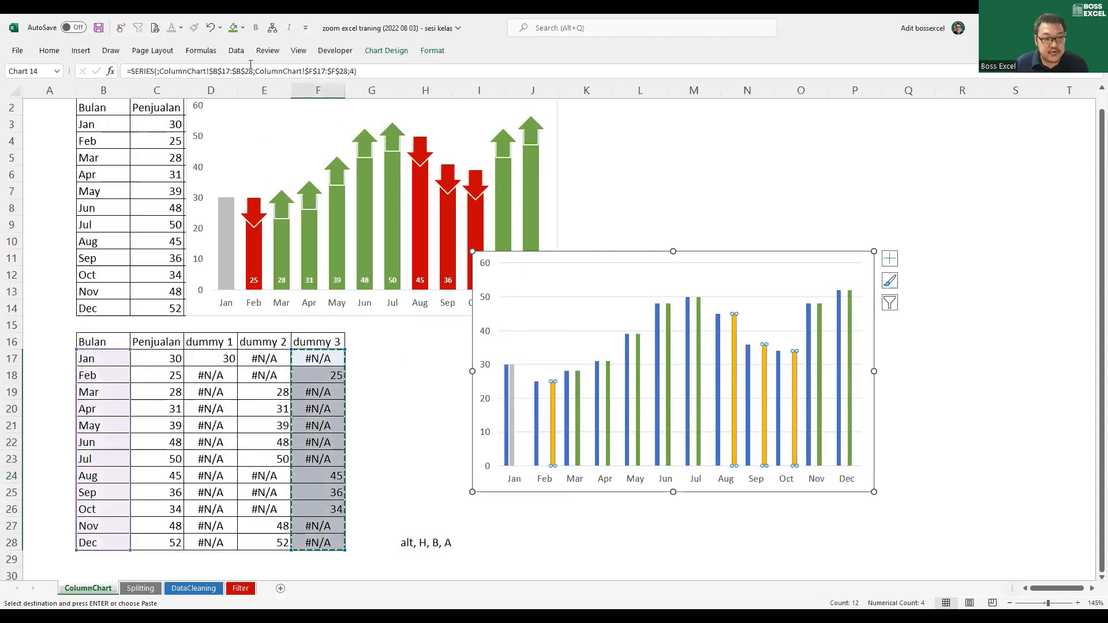
pyautogui.click(243, 28)
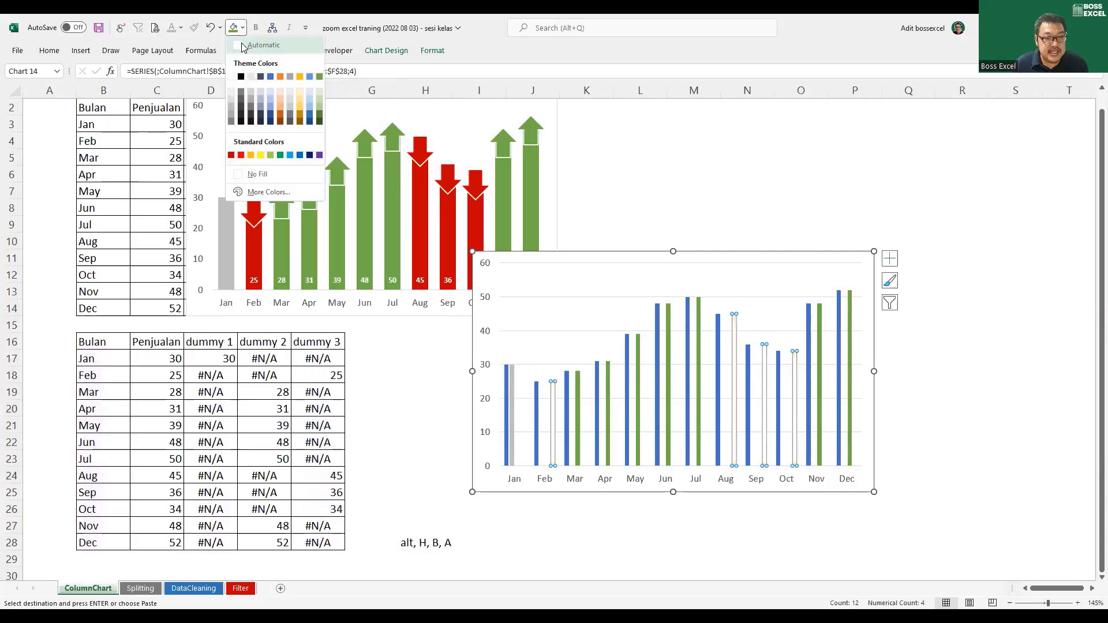
pyautogui.click(231, 156)
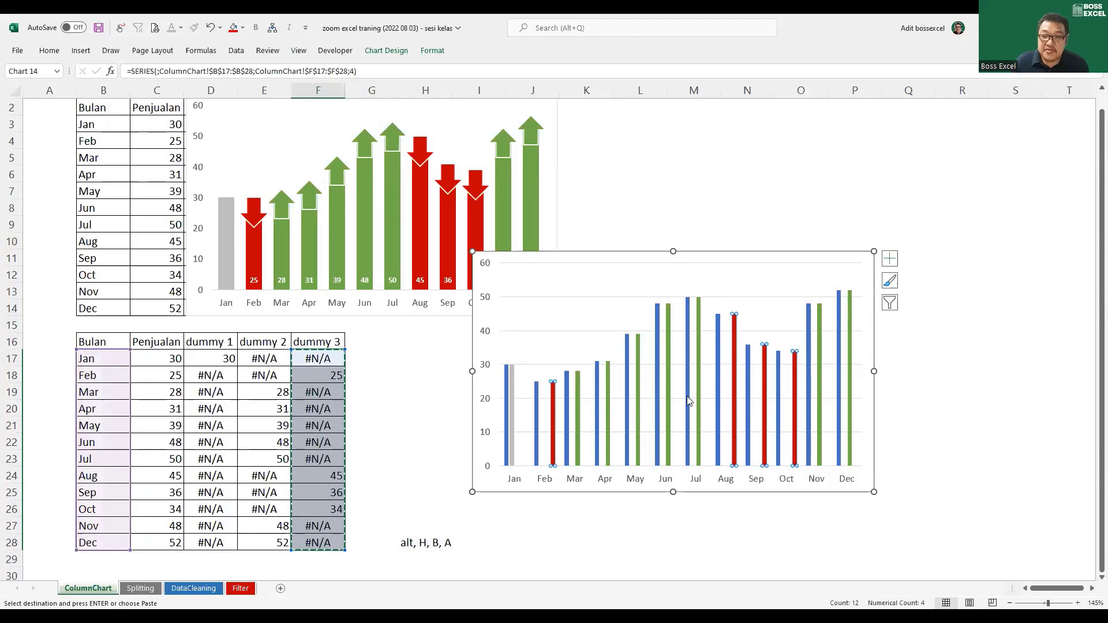
pyautogui.click(656, 385)
pyautogui.press('Delete')
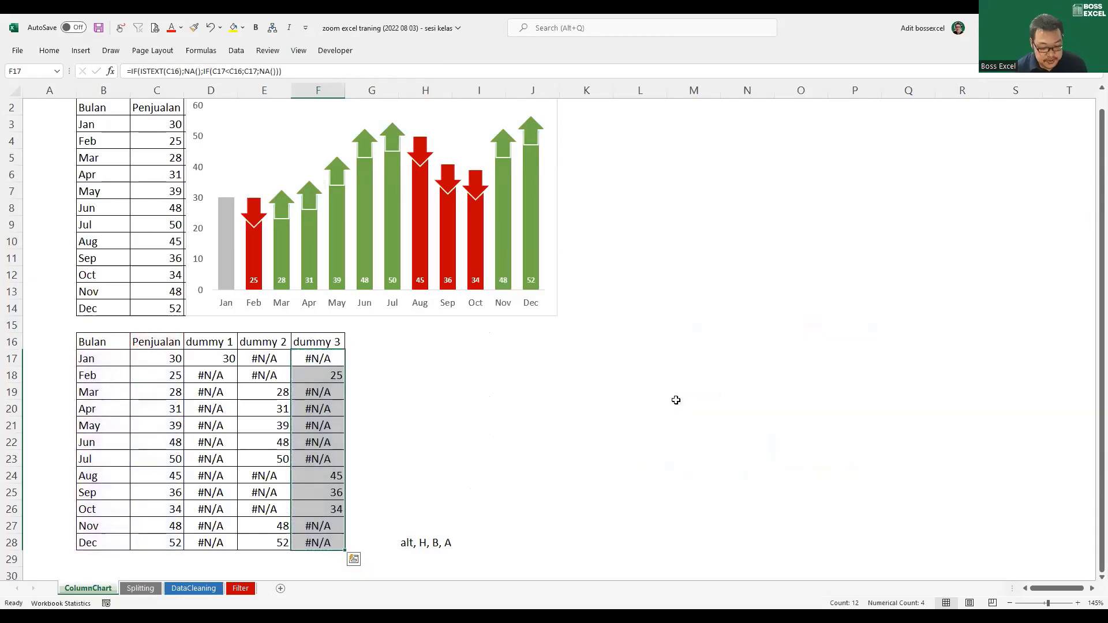
pyautogui.hotkey('ctrl', 'z')
# Delete the blue Penjualan series from the new chart, keeping the three dummy series
pyautogui.click(583, 330)
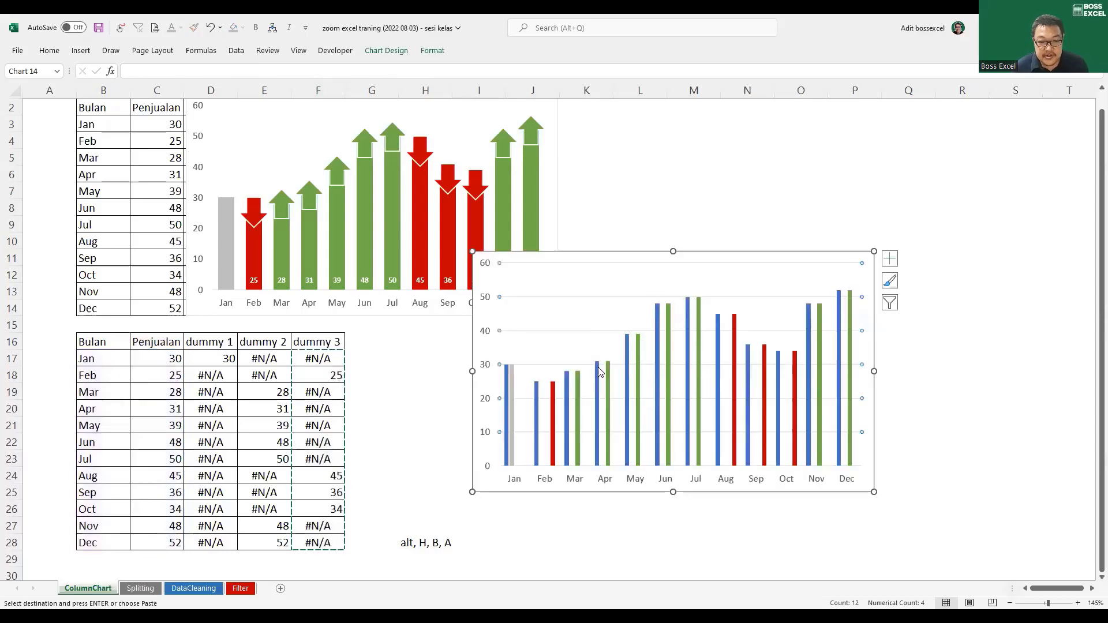
pyautogui.click(600, 376)
pyautogui.press('Delete')
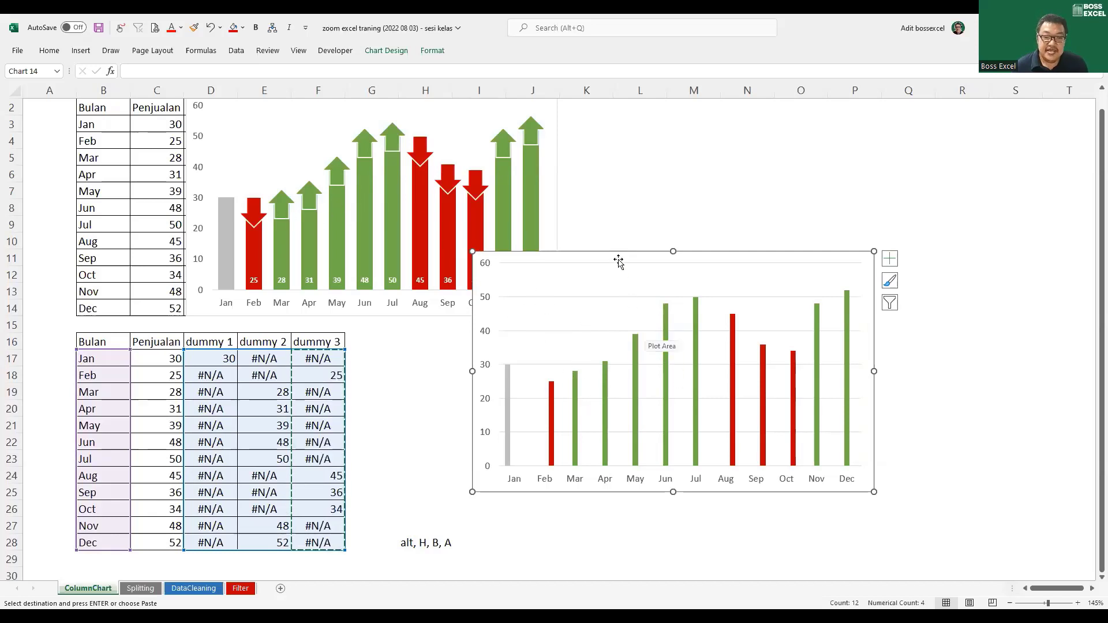
# Shift the new chart slightly left, and set its column series to a 75% gap width and 100% series overlap
pyautogui.moveTo(613, 254); pyautogui.dragTo(567, 252)
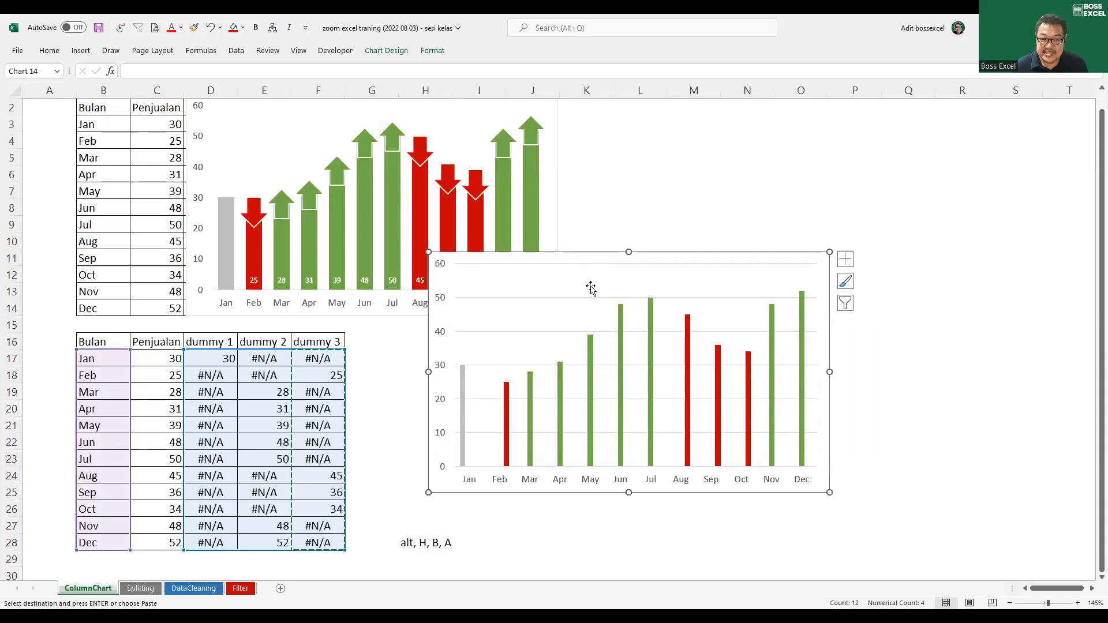
pyautogui.rightClick(591, 350)
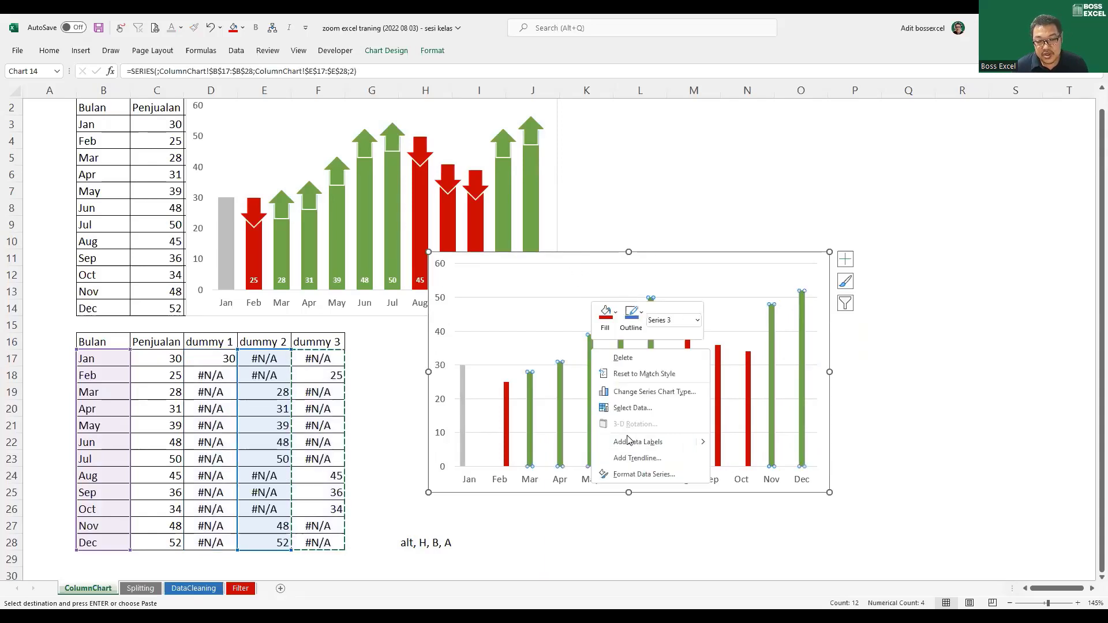
pyautogui.click(640, 478)
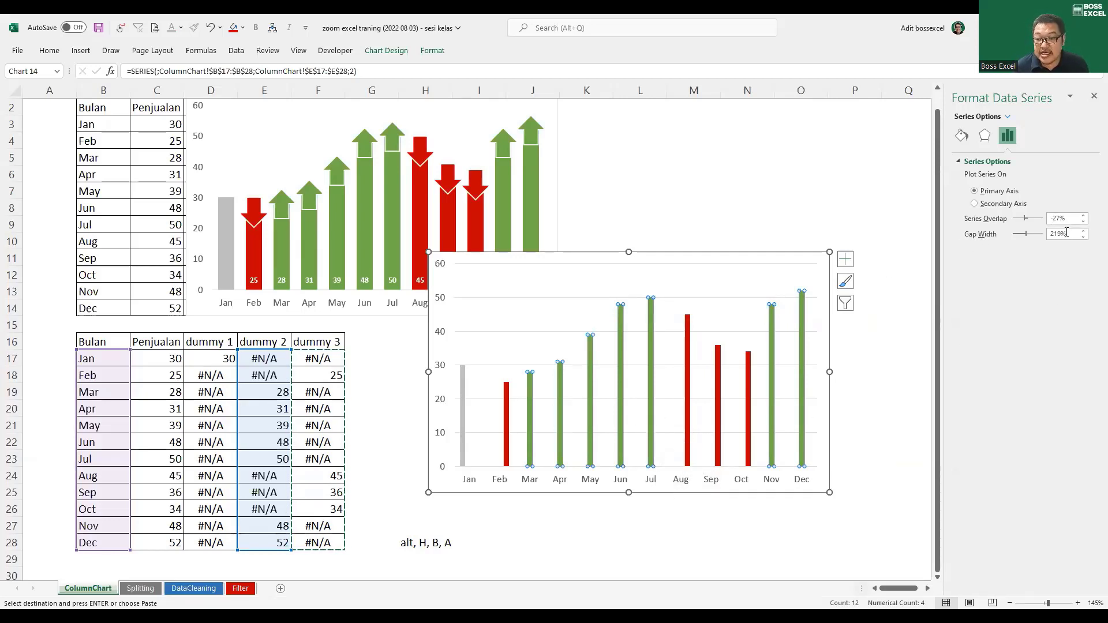
pyautogui.moveTo(1069, 234); pyautogui.dragTo(1035, 238)
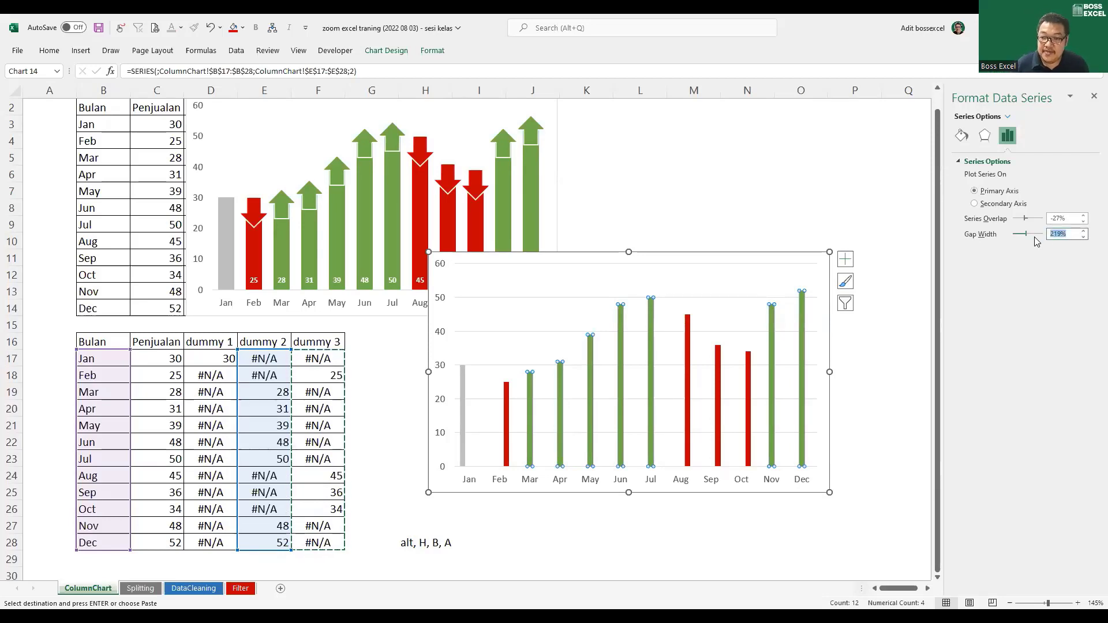
pyautogui.write('75')
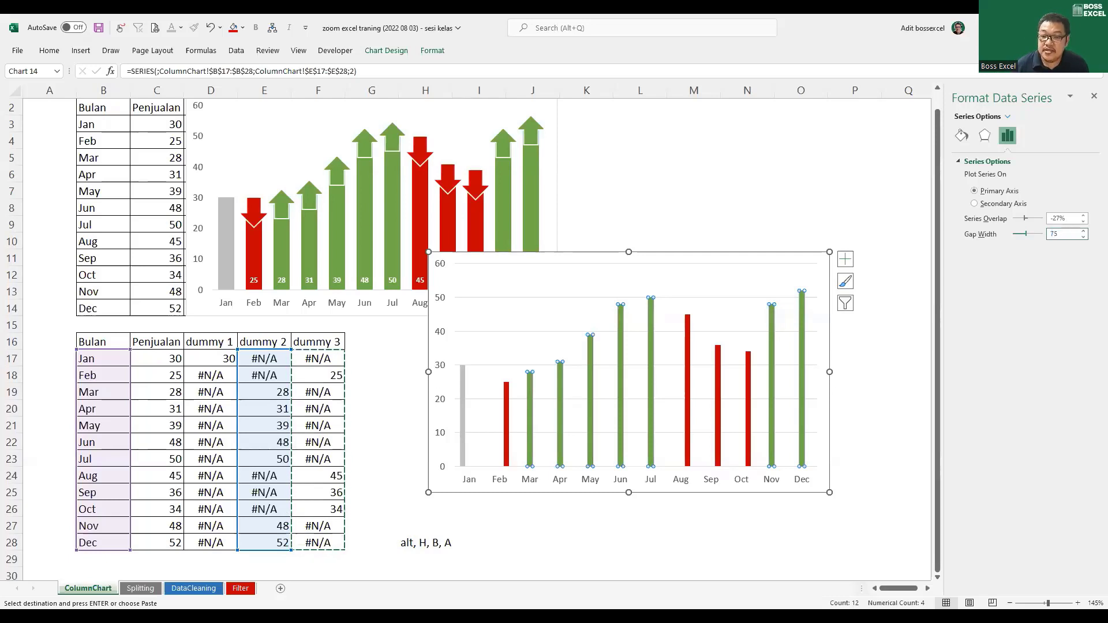
pyautogui.press('Return')
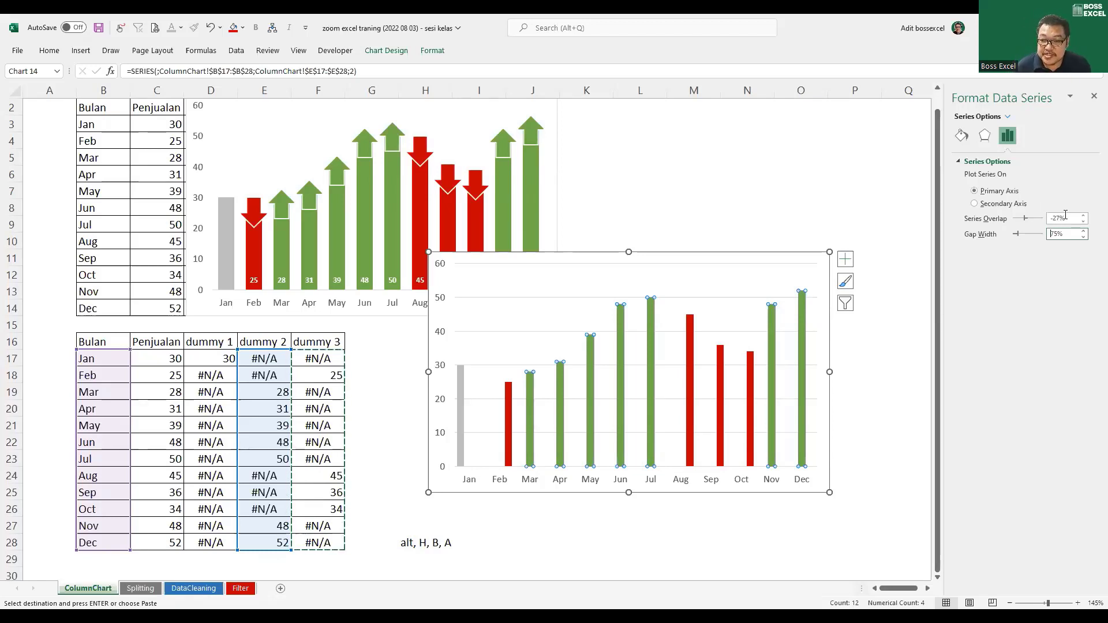
pyautogui.moveTo(1067, 217); pyautogui.dragTo(1049, 217)
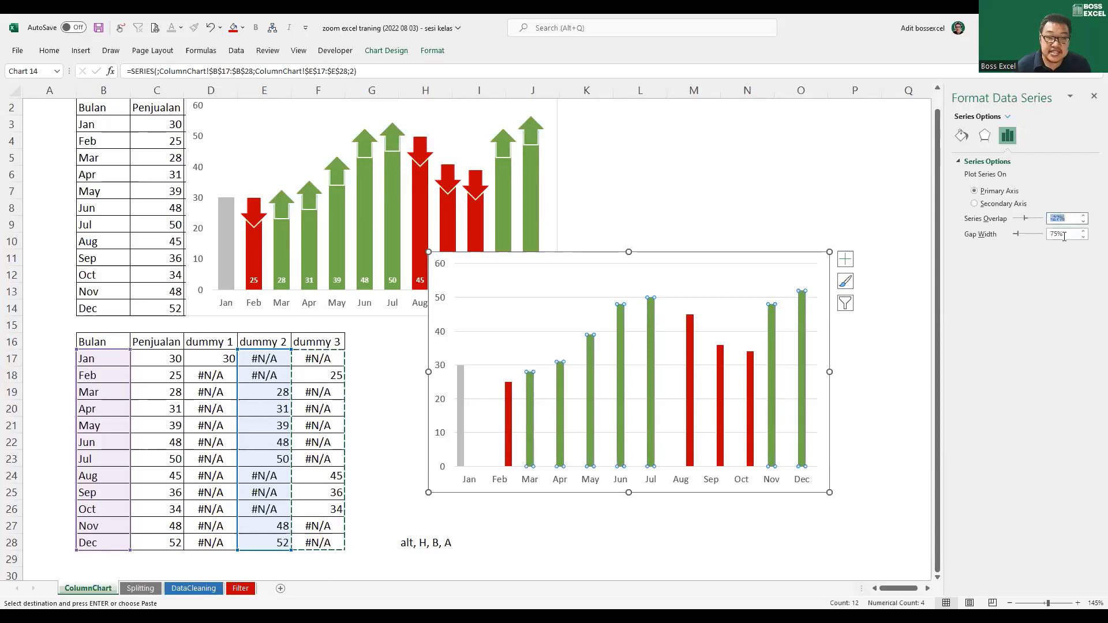
pyautogui.write('100')
pyautogui.press('Return')
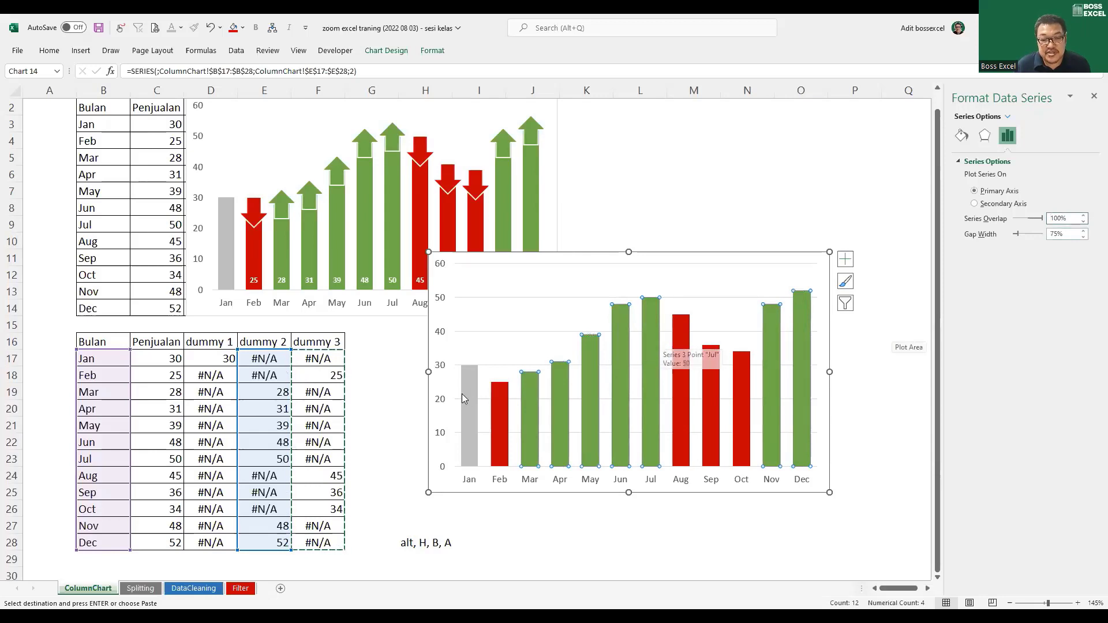
# Check which dummy column feeds the grey, red and green series in the new chart, and clear the copy selection
pyautogui.moveTo(466, 398)
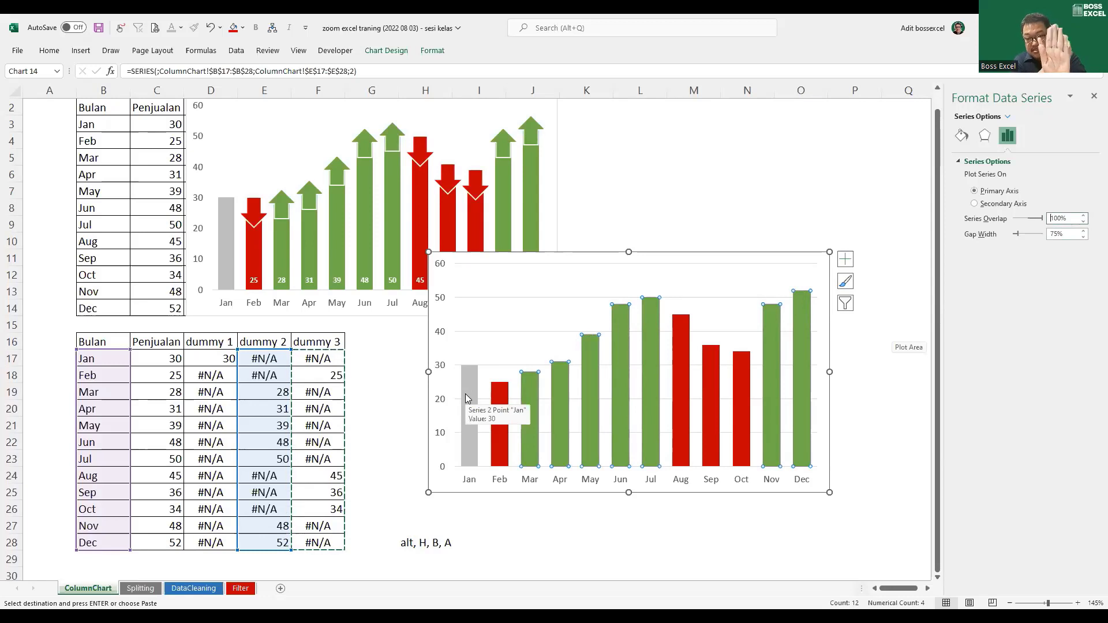
pyautogui.click(466, 396)
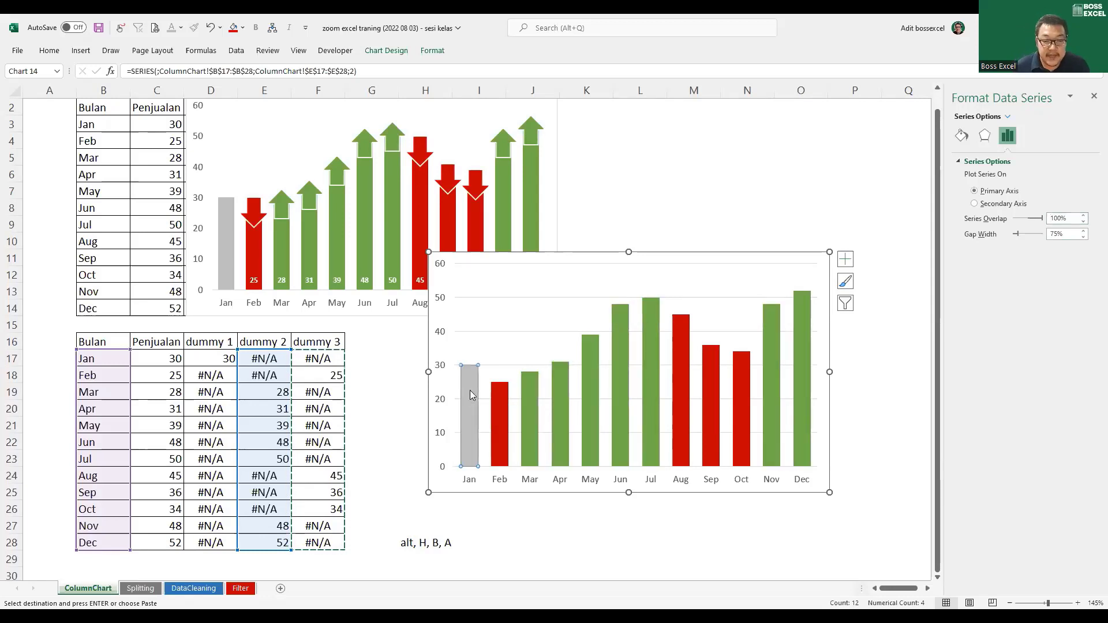
pyautogui.click(231, 360)
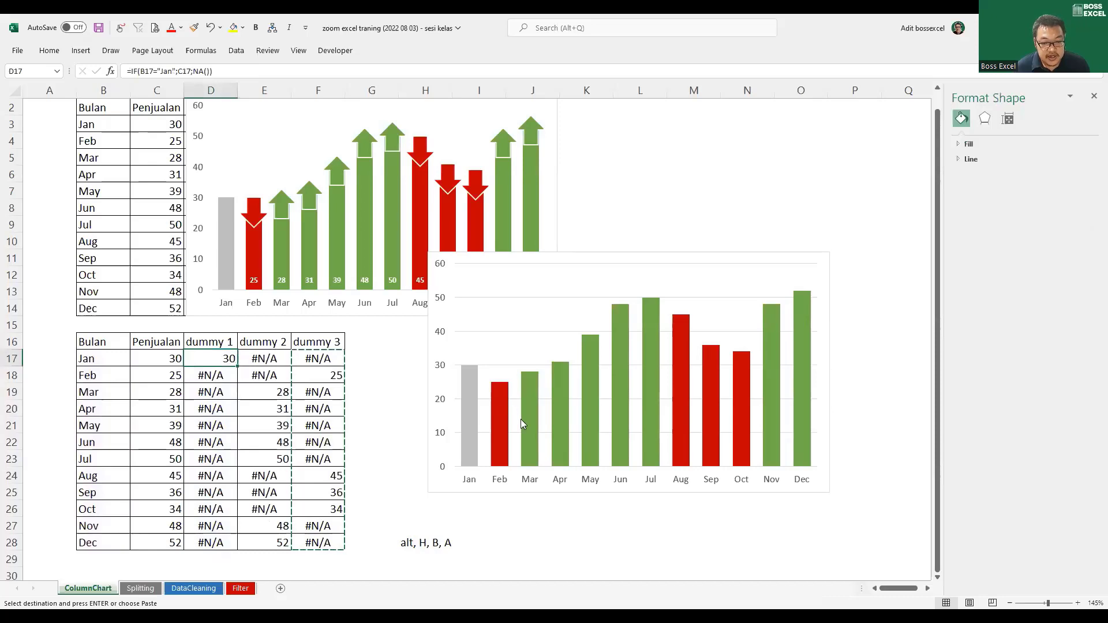
pyautogui.click(501, 404)
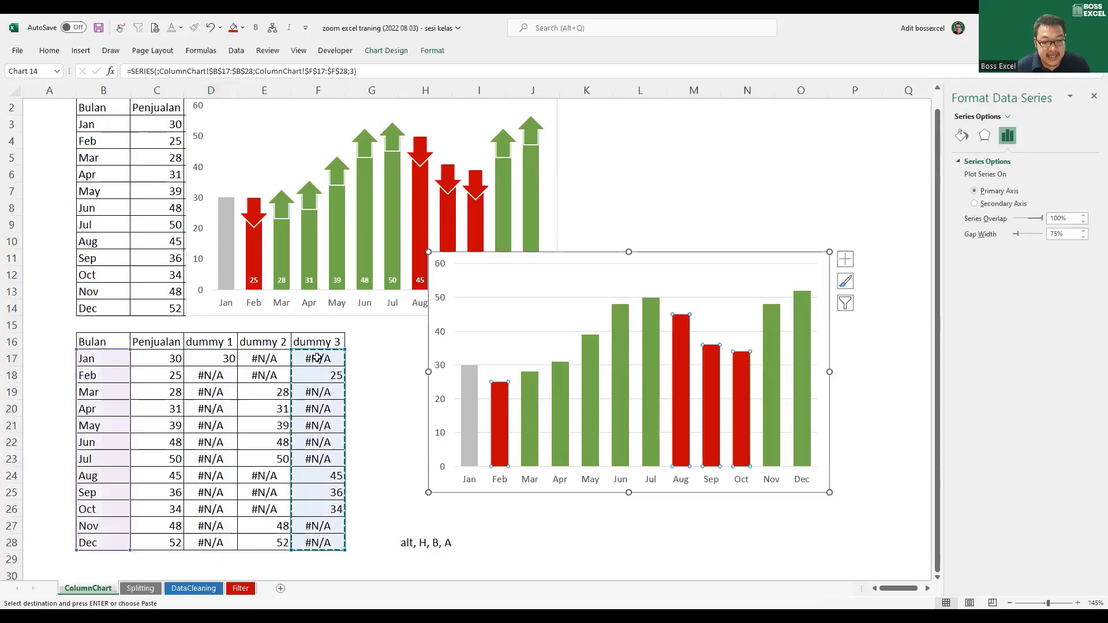
pyautogui.click(528, 405)
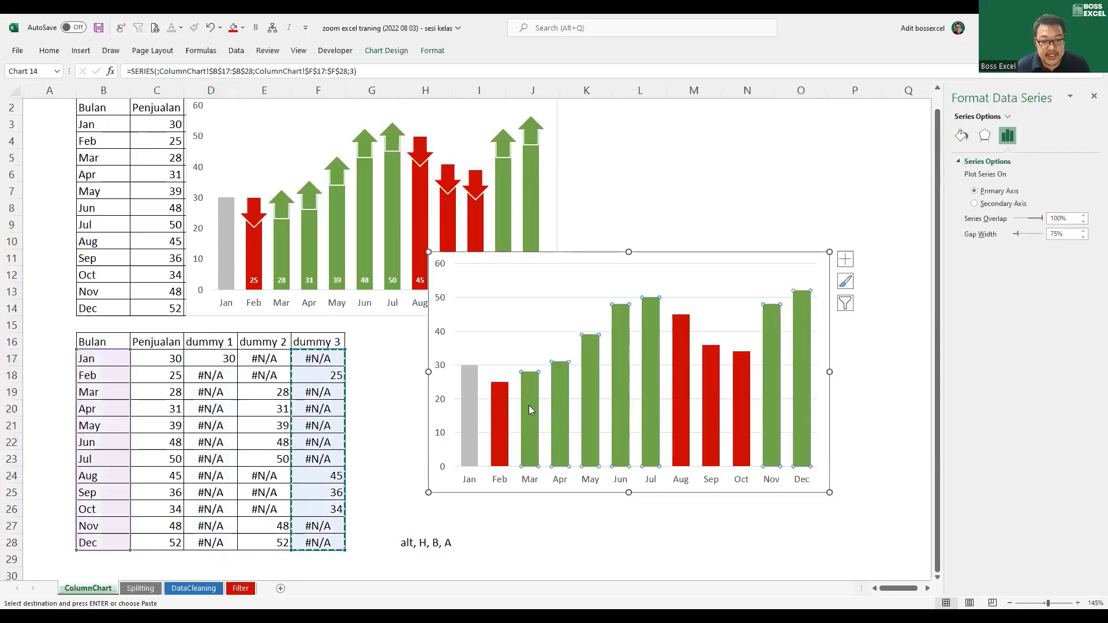
pyautogui.click(473, 385)
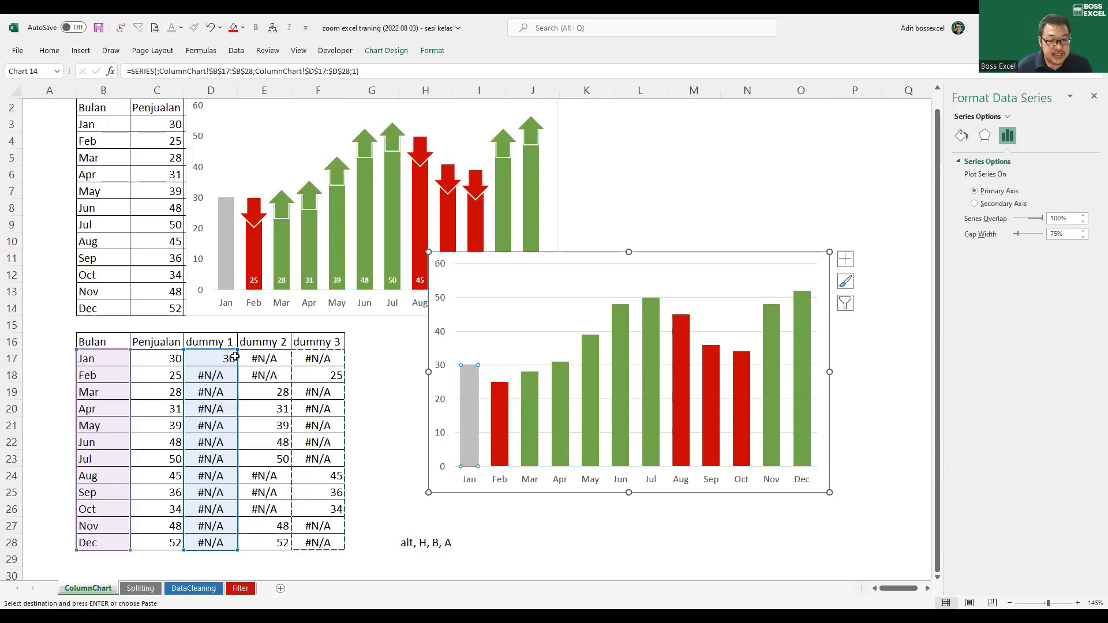
pyautogui.press('Escape')
pyautogui.press('Escape')
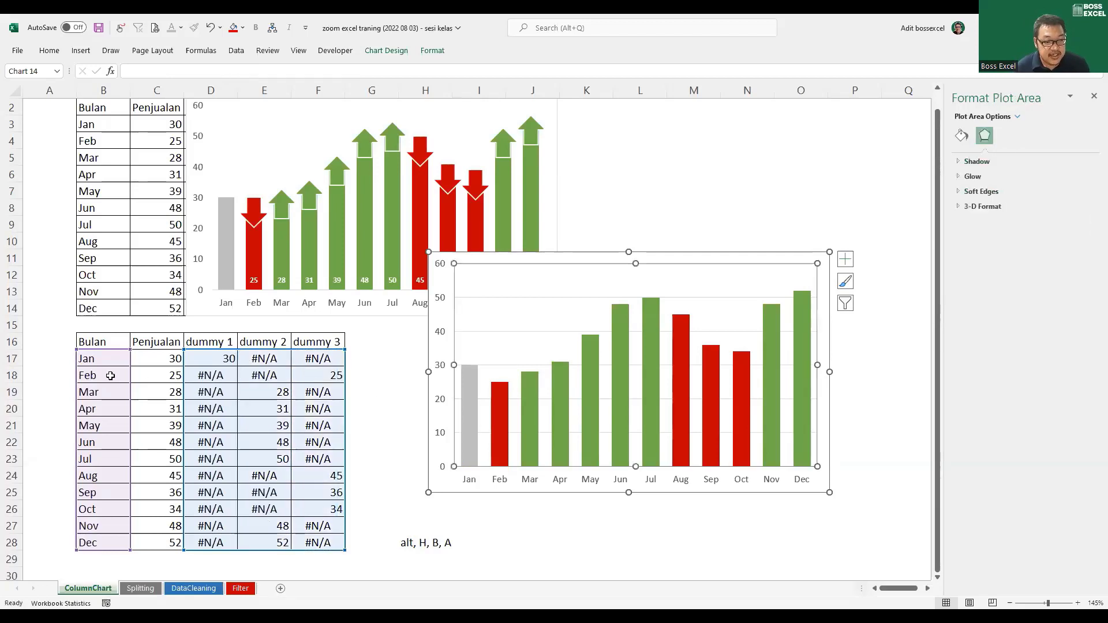
pyautogui.press('Escape')
# Compare February's formulas across dummy 1, dummy 2 and dummy 3 with the red series in the new chart
pyautogui.click(110, 375)
pyautogui.click(212, 376)
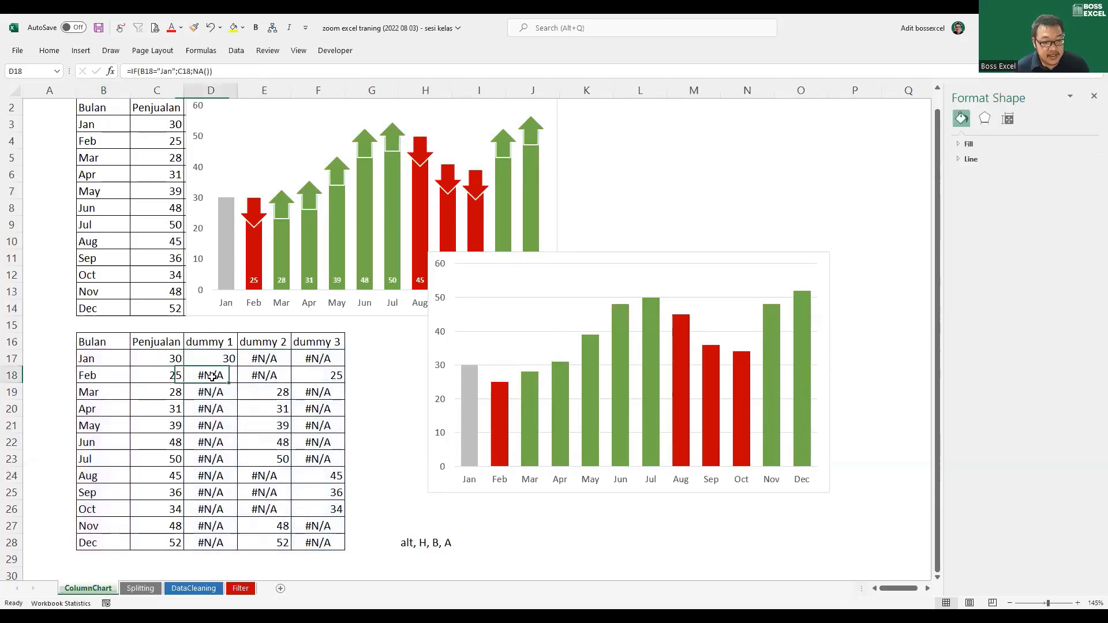
pyautogui.moveTo(212, 359); pyautogui.dragTo(215, 443)
pyautogui.click(229, 375)
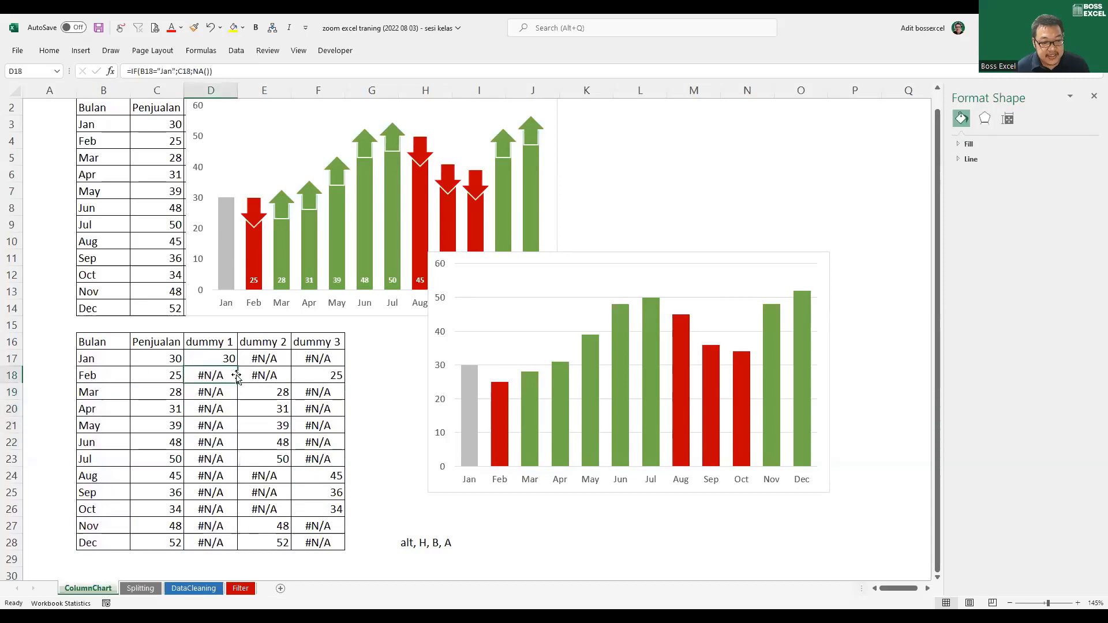
pyautogui.click(266, 375)
pyautogui.click(320, 376)
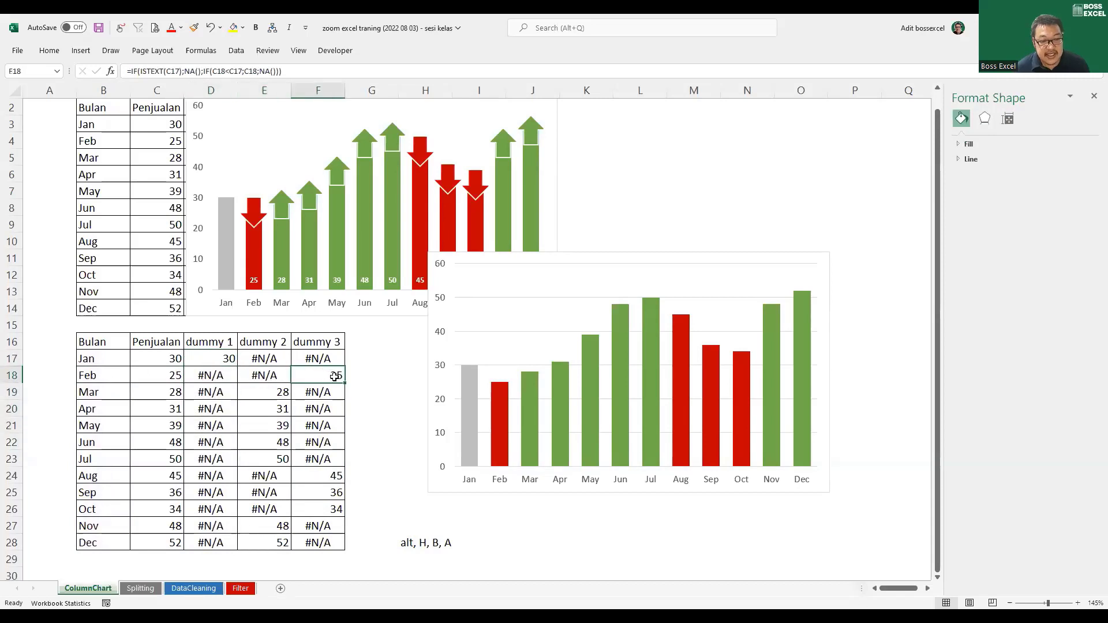
pyautogui.click(498, 425)
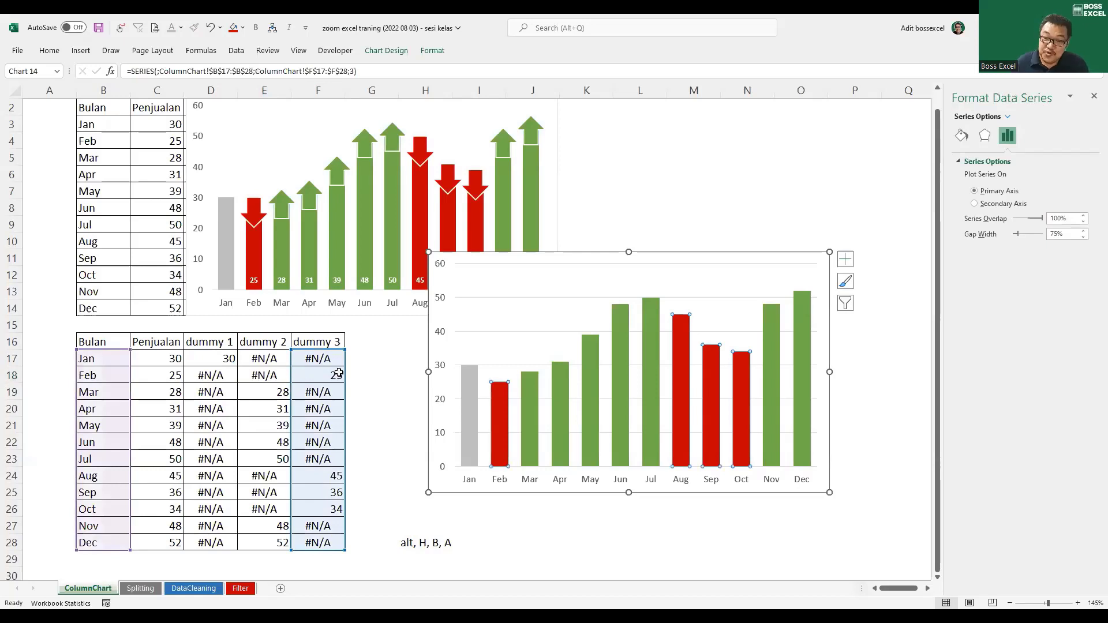
# Move the new chart right and slightly down to uncover more of the reference chart, and select the note in H28
pyautogui.moveTo(465, 263); pyautogui.dragTo(530, 276)
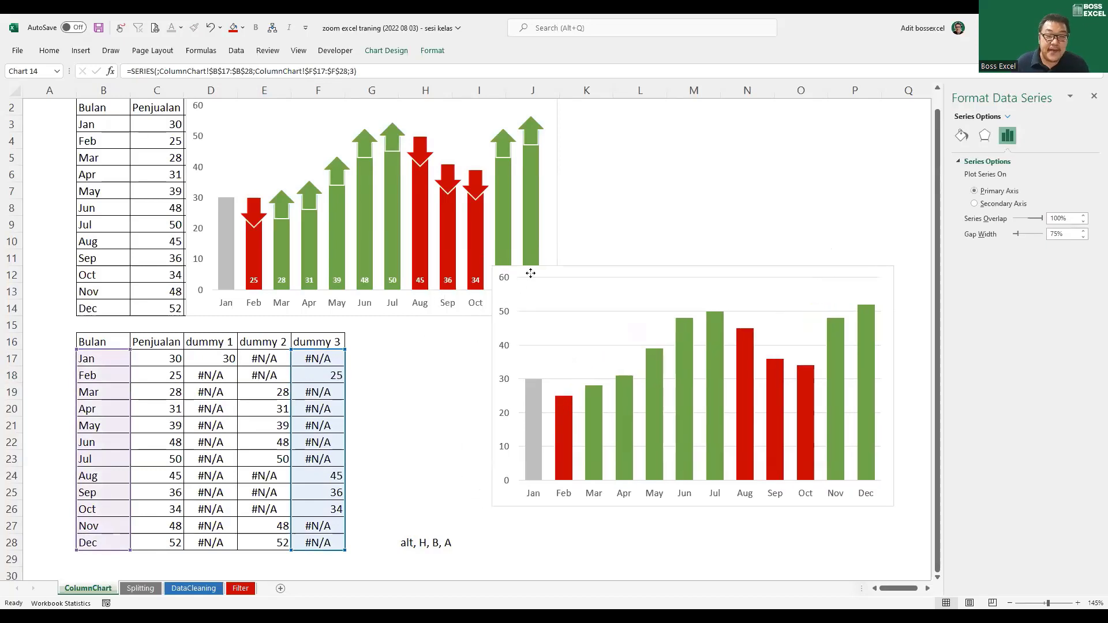
pyautogui.press('Escape')
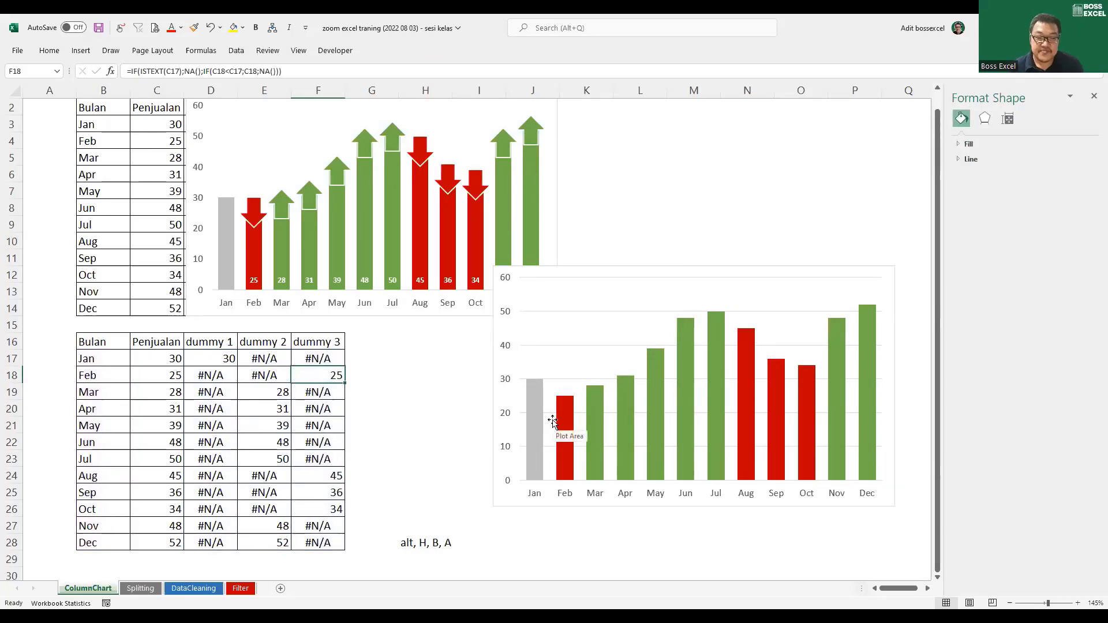
pyautogui.click(390, 555)
pyautogui.click(400, 544)
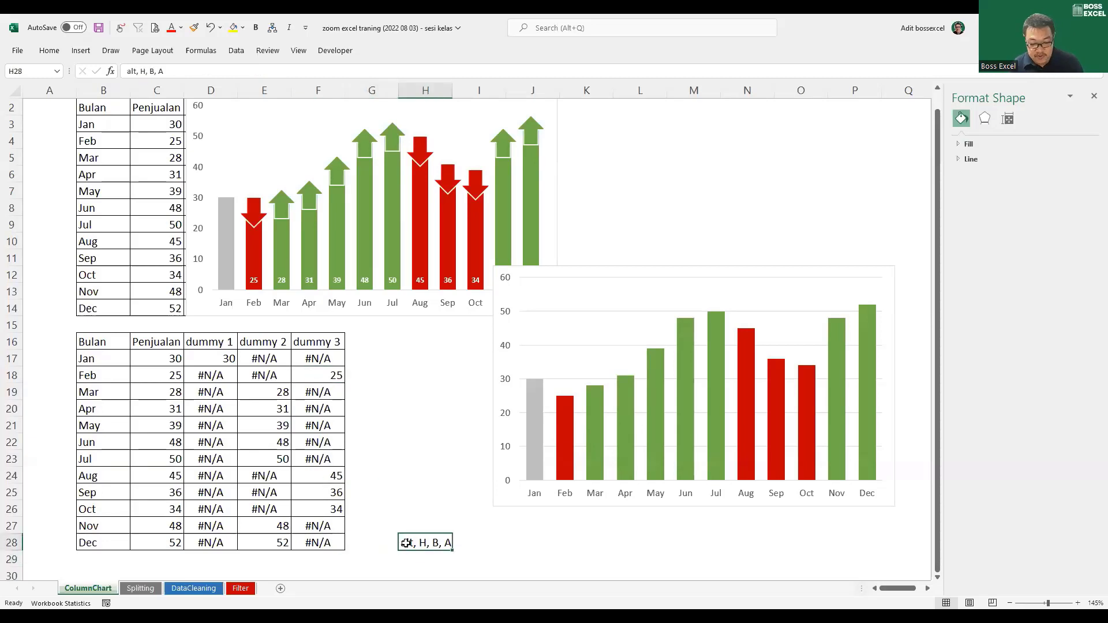
# Clear the note in H28 and move the new chart up beside the reference chart
pyautogui.press('Delete')
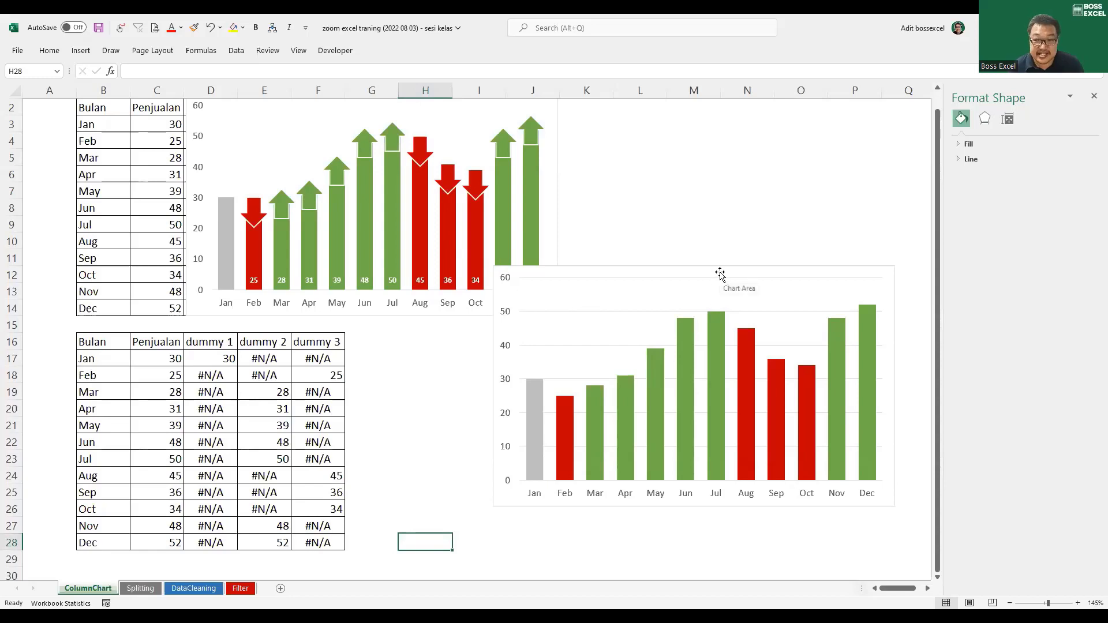
pyautogui.moveTo(719, 274); pyautogui.dragTo(714, 201)
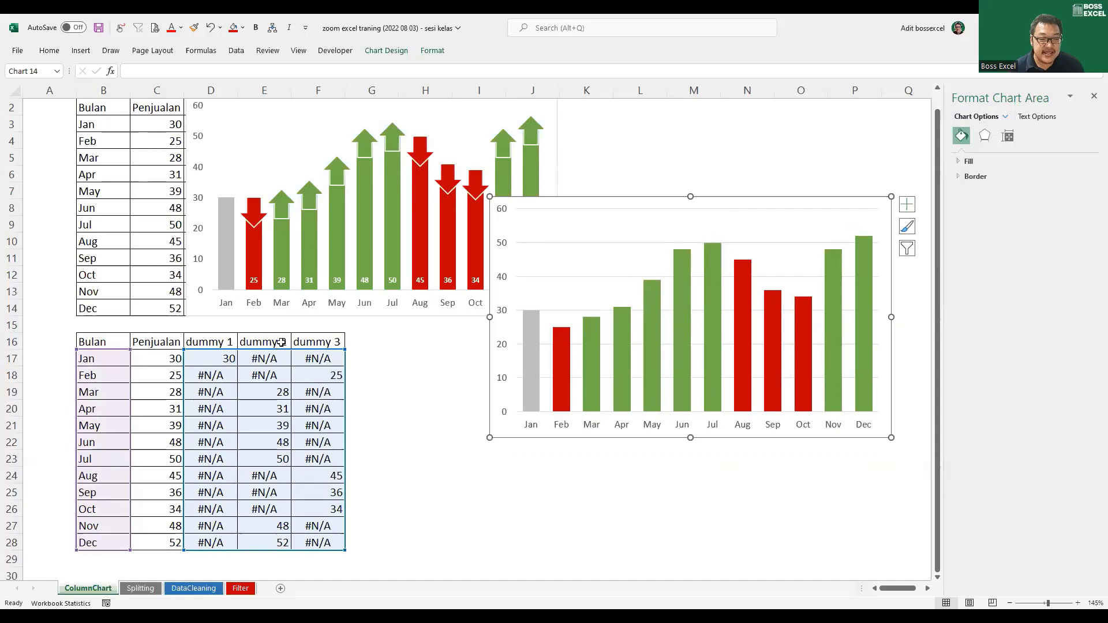
# Extend the helper table with dummy 4 and dummy 5 headers in G16:H16 and apply all borders to G16:H28
pyautogui.moveTo(278, 344); pyautogui.dragTo(425, 543)
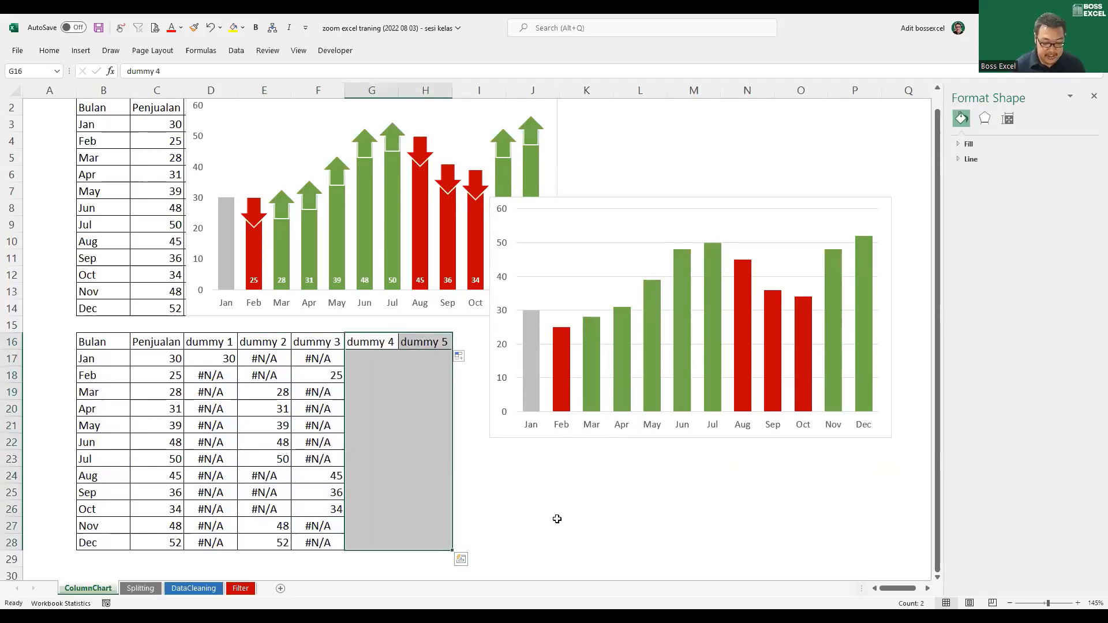
pyautogui.hotkey('alt', 'h')
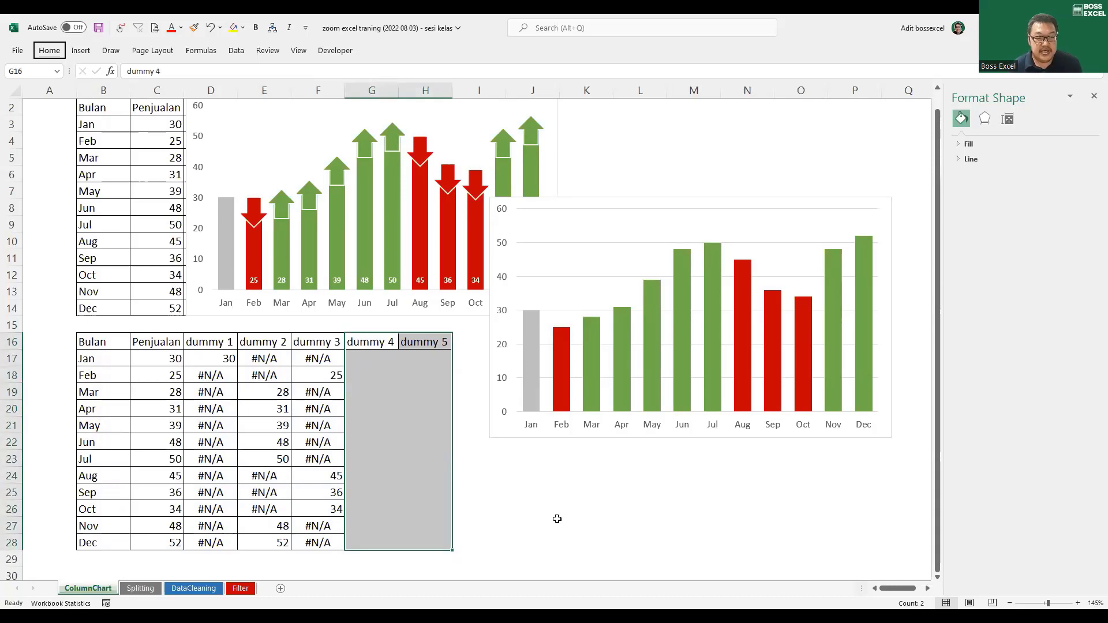
pyautogui.click(388, 359)
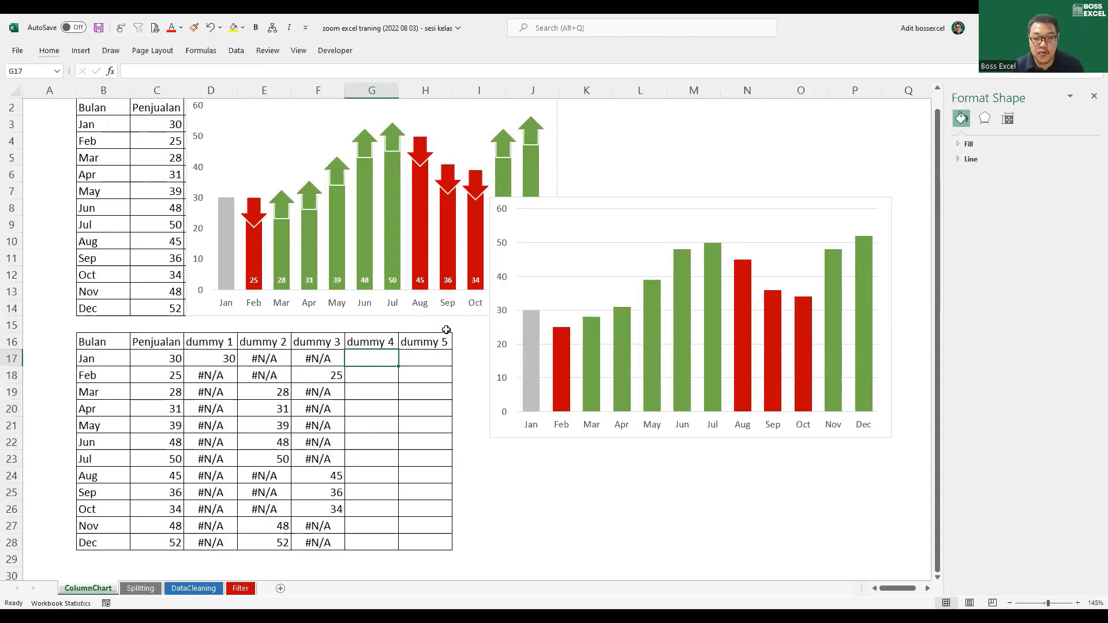
# Fill dummy 4 from G17 to G28 with the formula =E17 so it repeats the dummy 2 values
pyautogui.moveTo(556, 334)
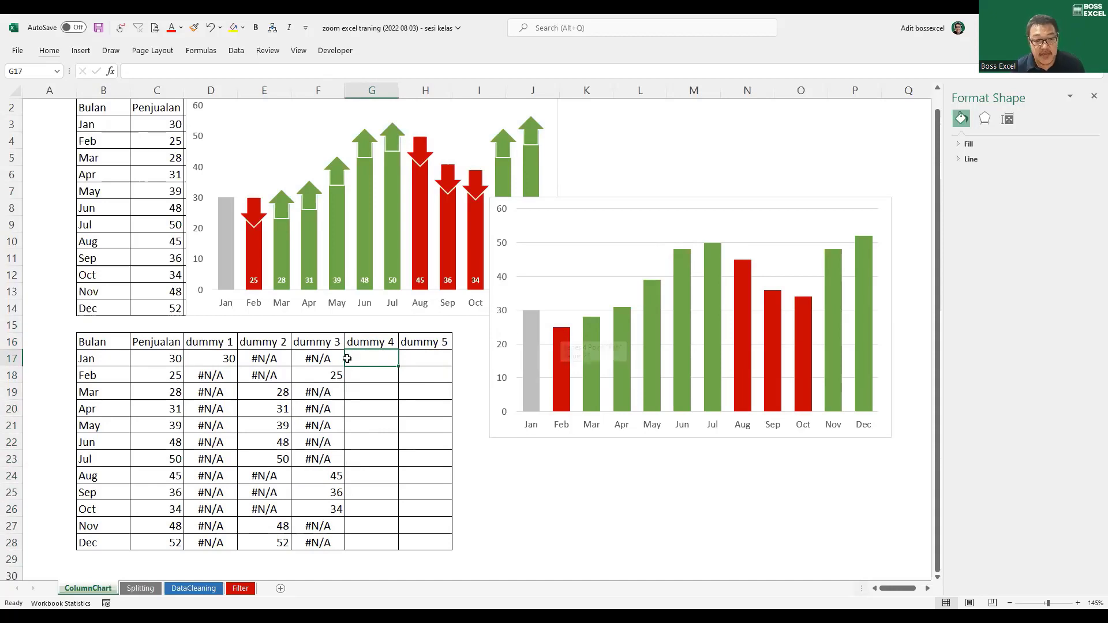
pyautogui.moveTo(277, 341); pyautogui.dragTo(276, 457)
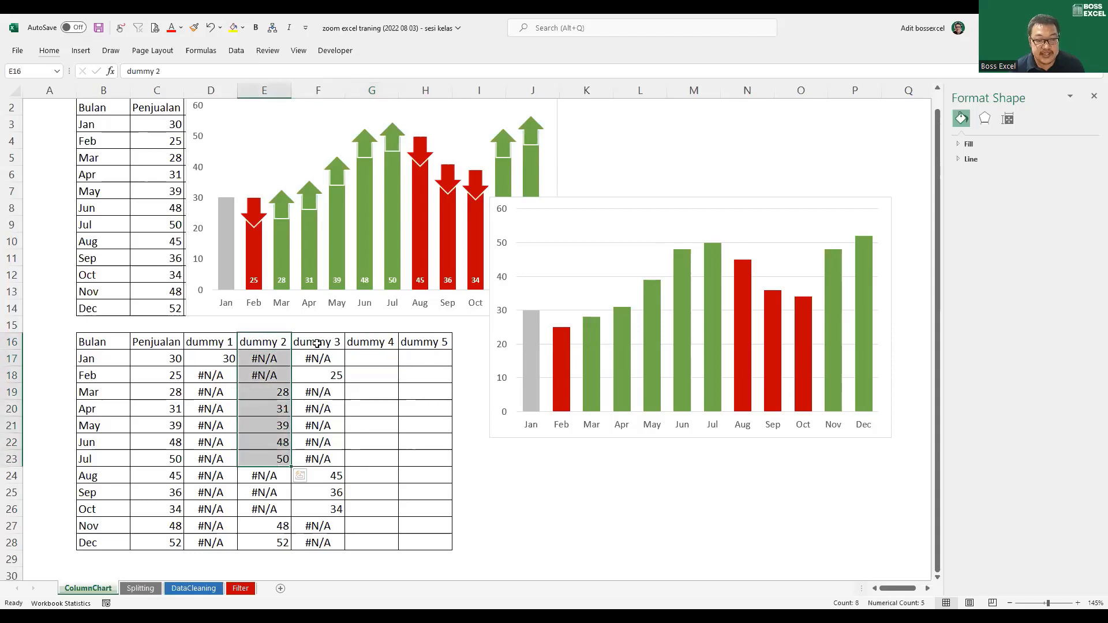
pyautogui.moveTo(317, 344); pyautogui.dragTo(317, 447)
pyautogui.click(369, 358)
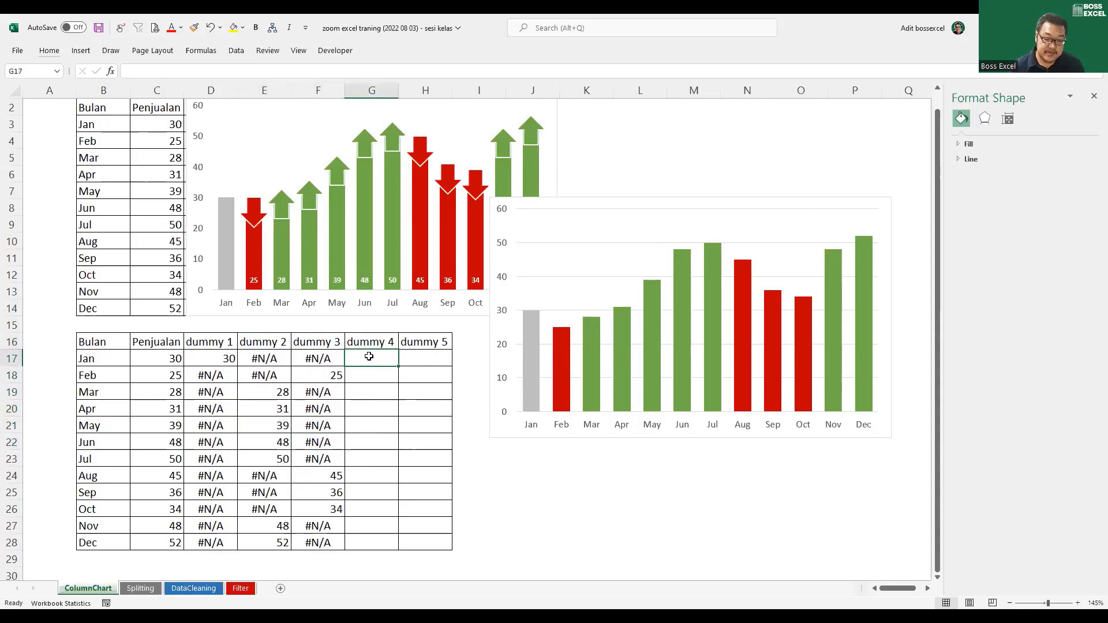
pyautogui.write('=')
pyautogui.press('Left')
pyautogui.press('Left')
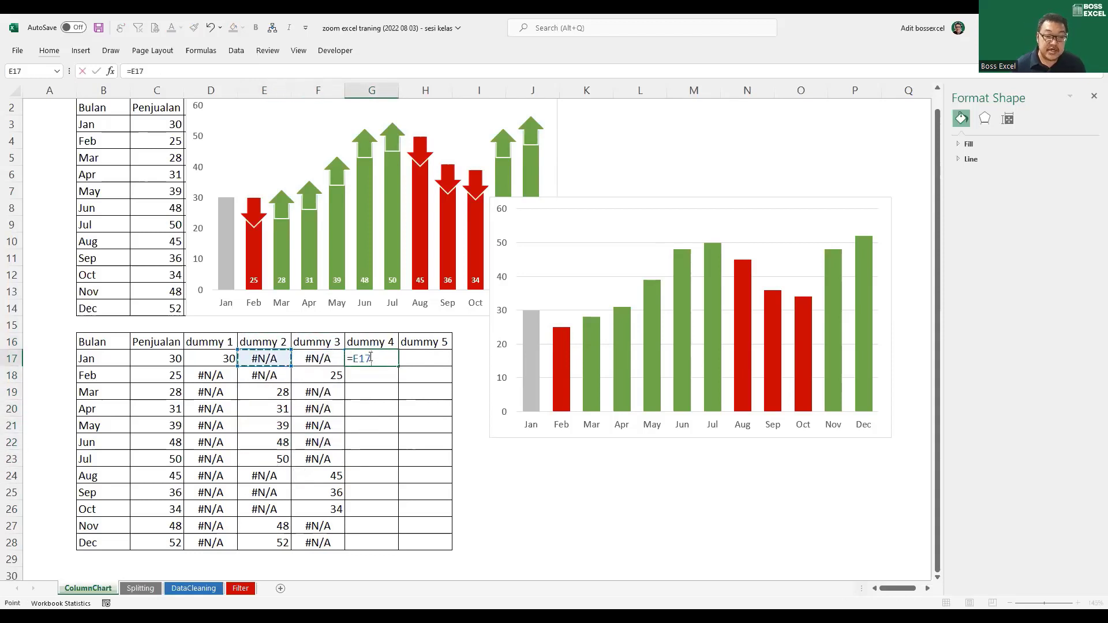
pyautogui.press('Return')
pyautogui.click(369, 358)
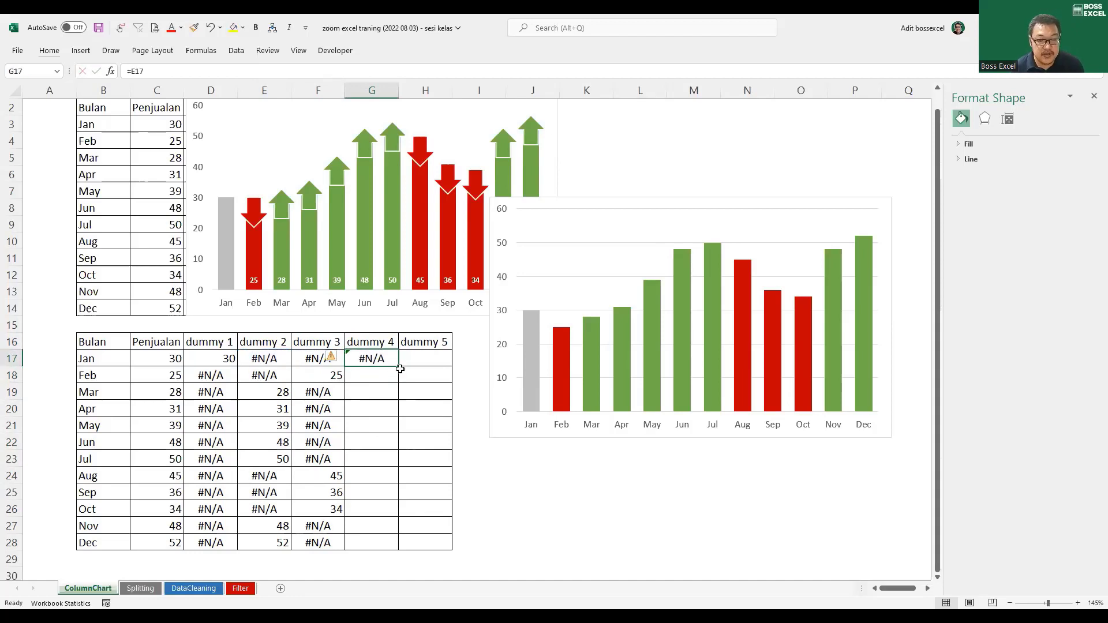
pyautogui.moveTo(400, 367); pyautogui.dragTo(399, 545)
# Fill dummy 5 from H17 to H28 with the formula =F17 so it repeats the dummy 3 values
pyautogui.click(424, 361)
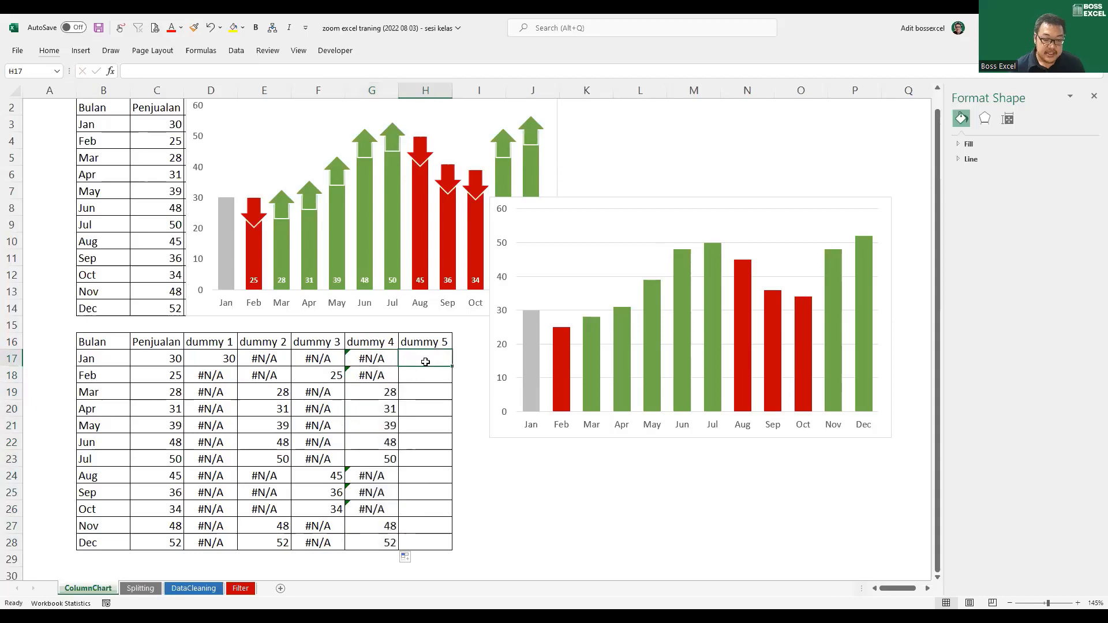
pyautogui.write('=')
pyautogui.click(317, 359)
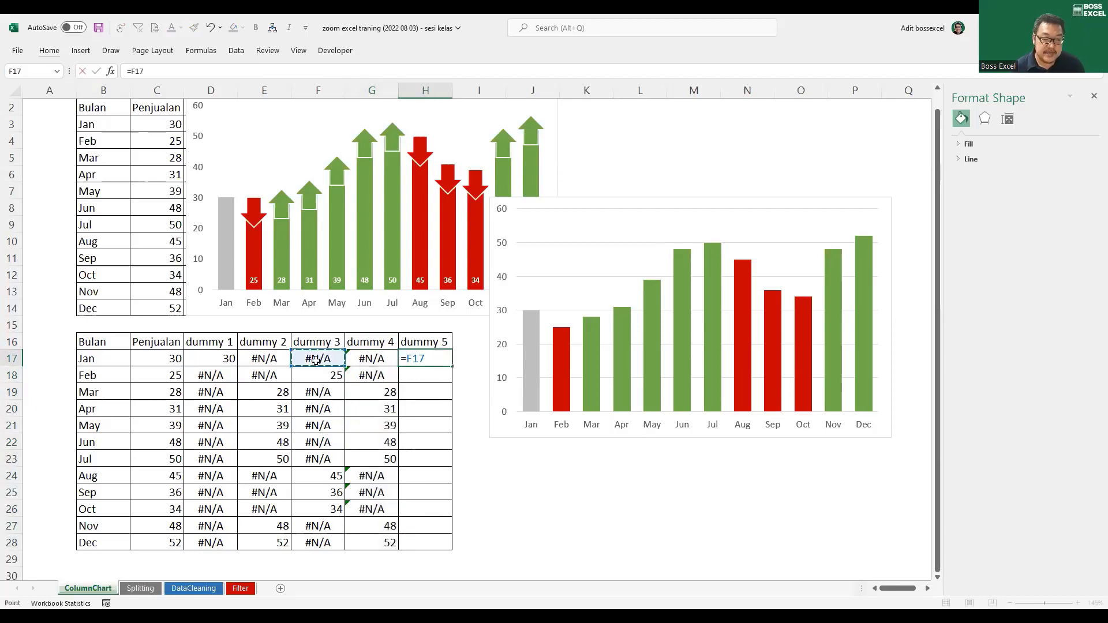
pyautogui.press('Return')
pyautogui.click(439, 362)
pyautogui.moveTo(453, 368); pyautogui.dragTo(450, 547)
# Copy the dummy 4 values in G17:G28 and paste them into the new chart as an additional series
pyautogui.moveTo(381, 363); pyautogui.dragTo(381, 545)
pyautogui.hotkey('ctrl', 'c')
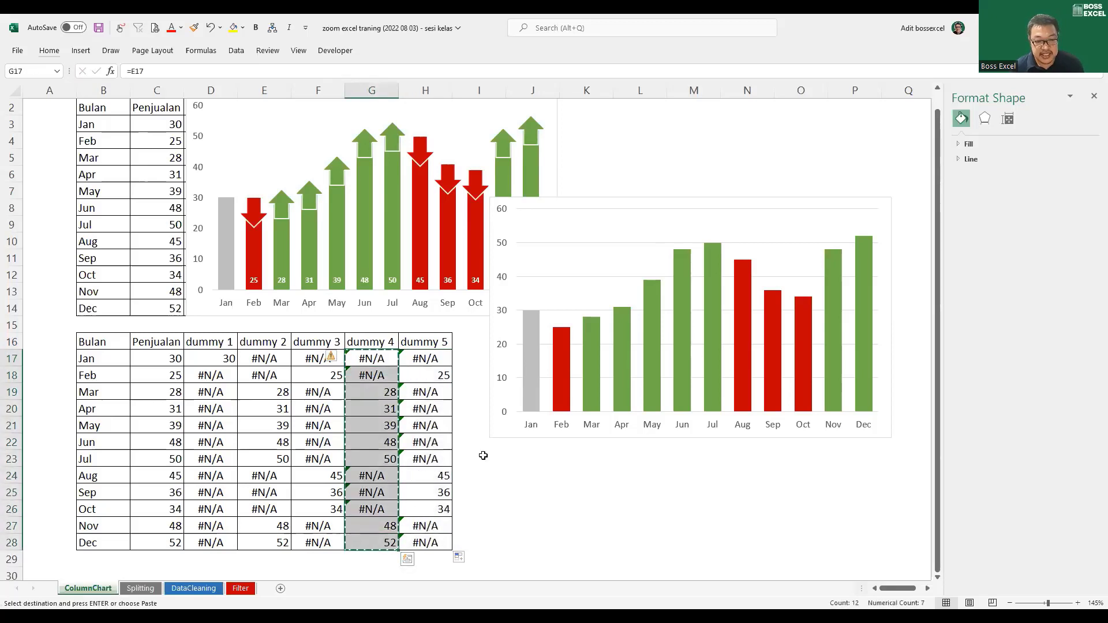
pyautogui.click(559, 256)
pyautogui.click(618, 266)
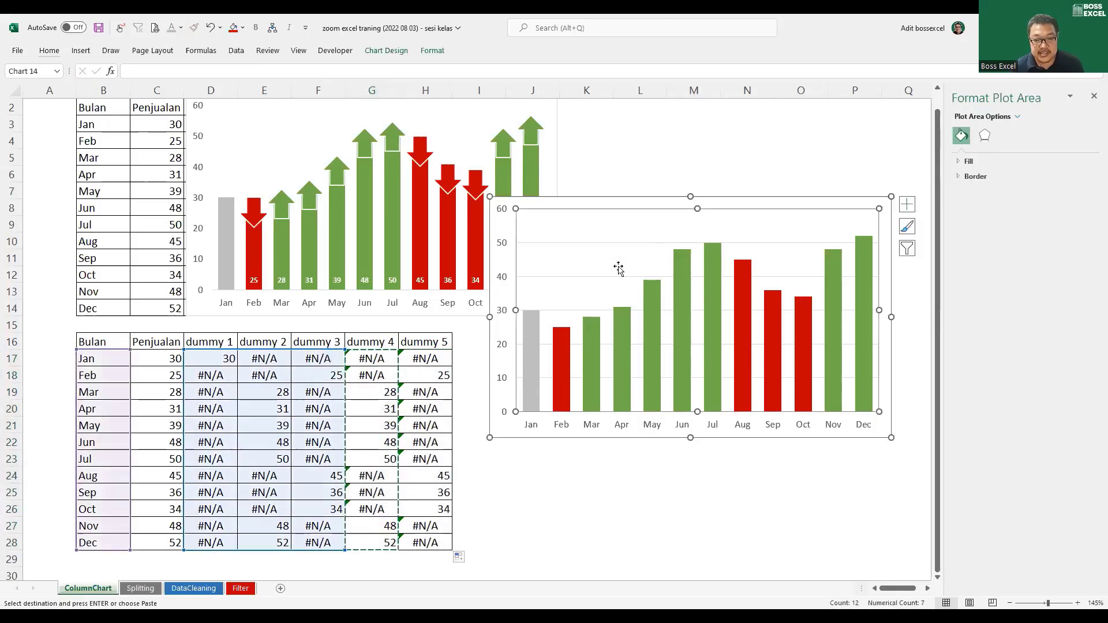
pyautogui.hotkey('ctrl', 'v')
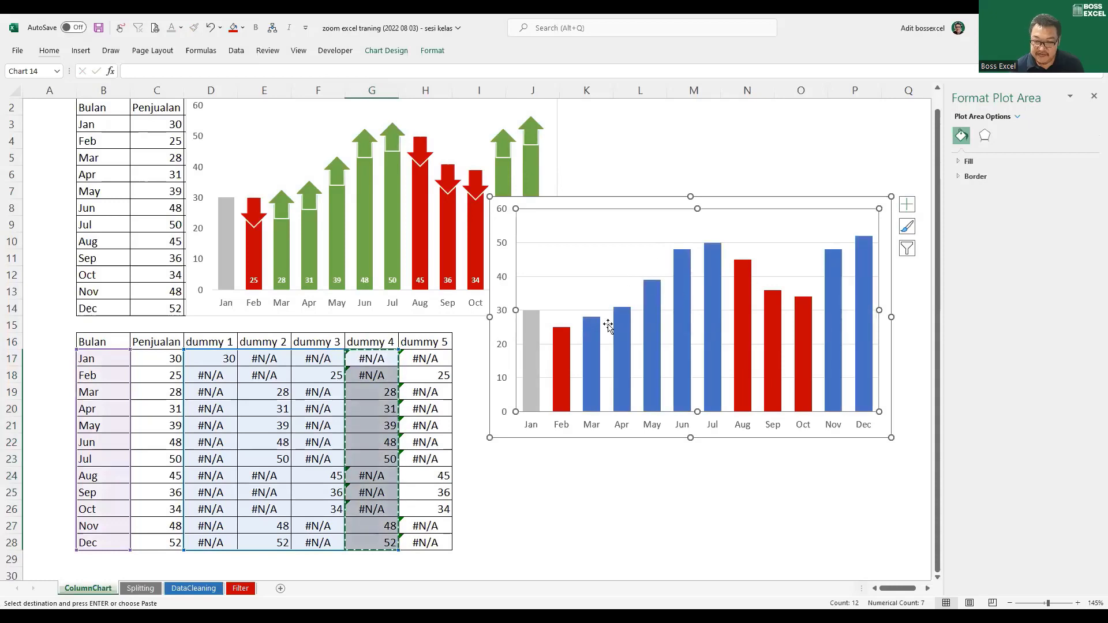
# Copy the dummy 5 values in H17:H28, paste them into the new chart as another series, and select that series
pyautogui.moveTo(437, 358); pyautogui.dragTo(442, 543)
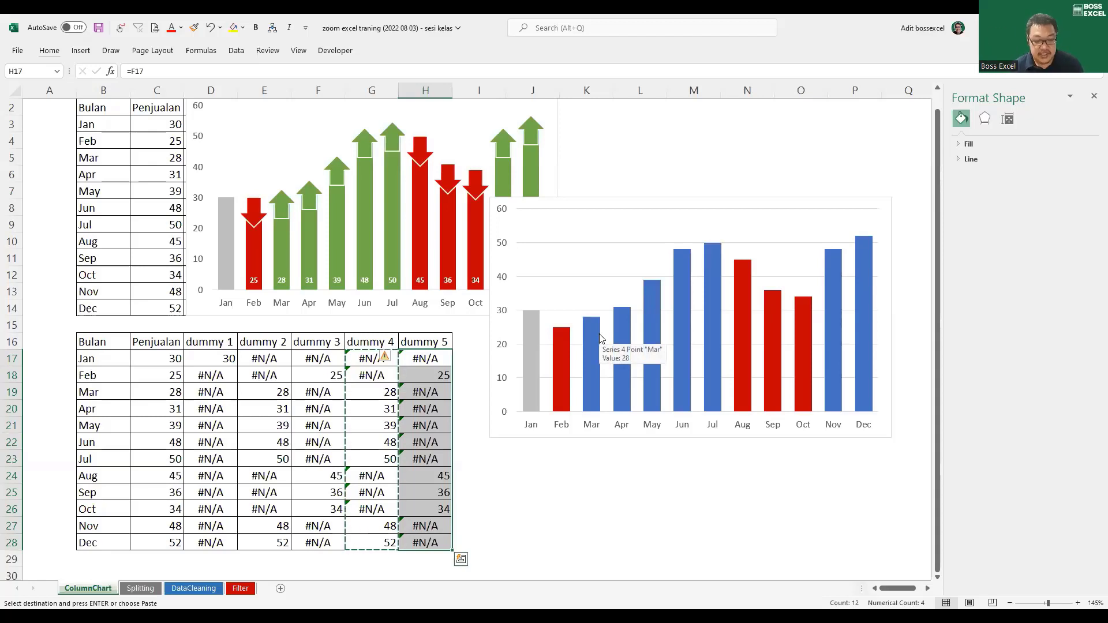
pyautogui.hotkey('ctrl', 'c')
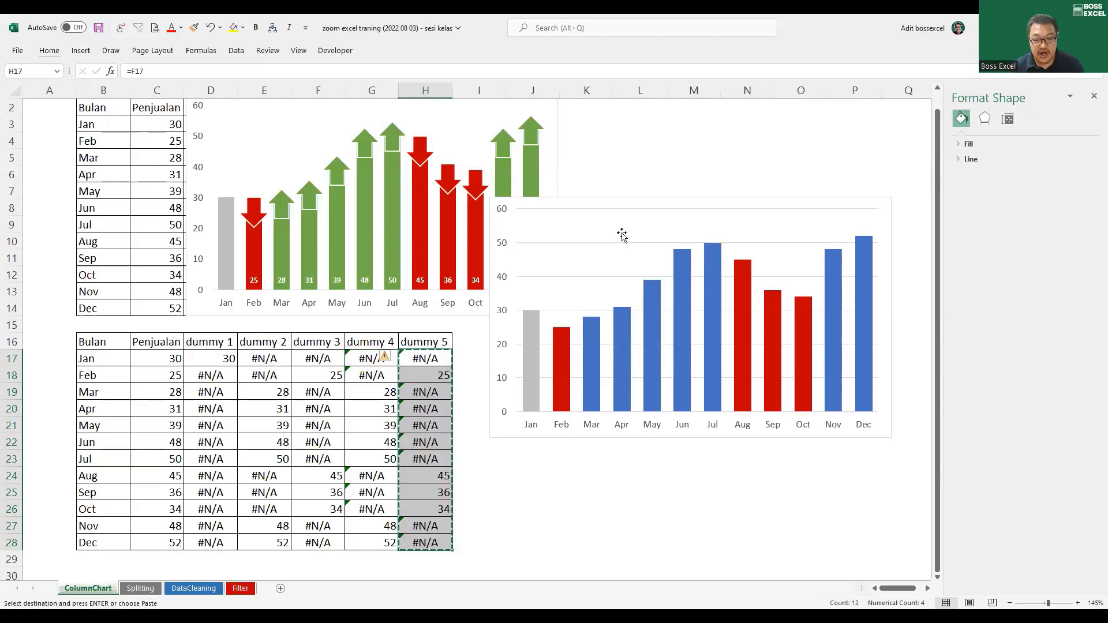
pyautogui.click(622, 235)
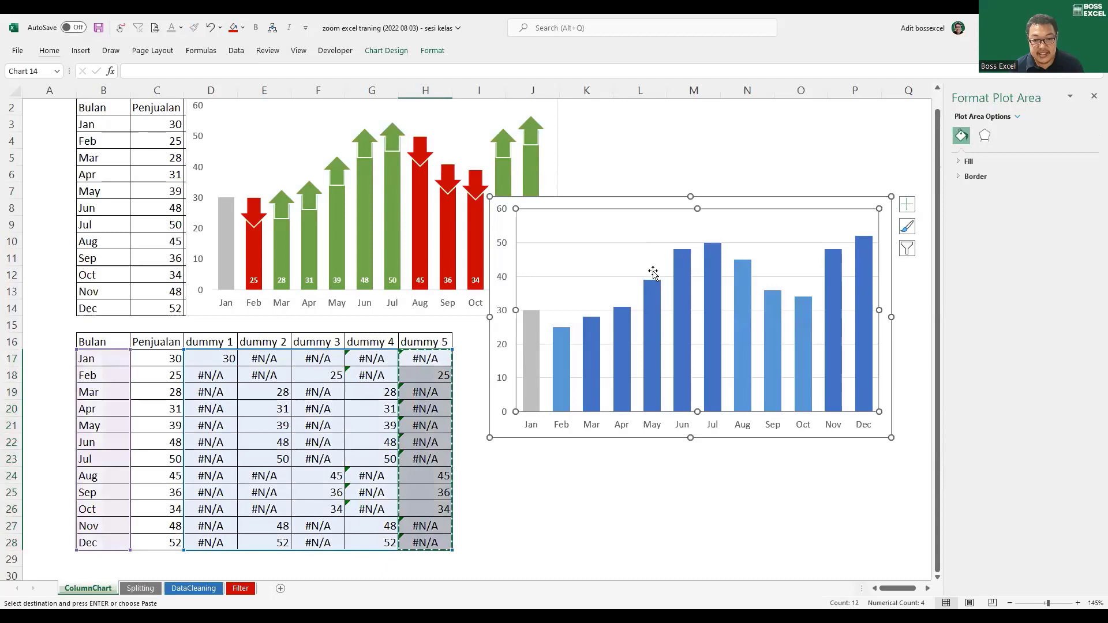
pyautogui.click(561, 356)
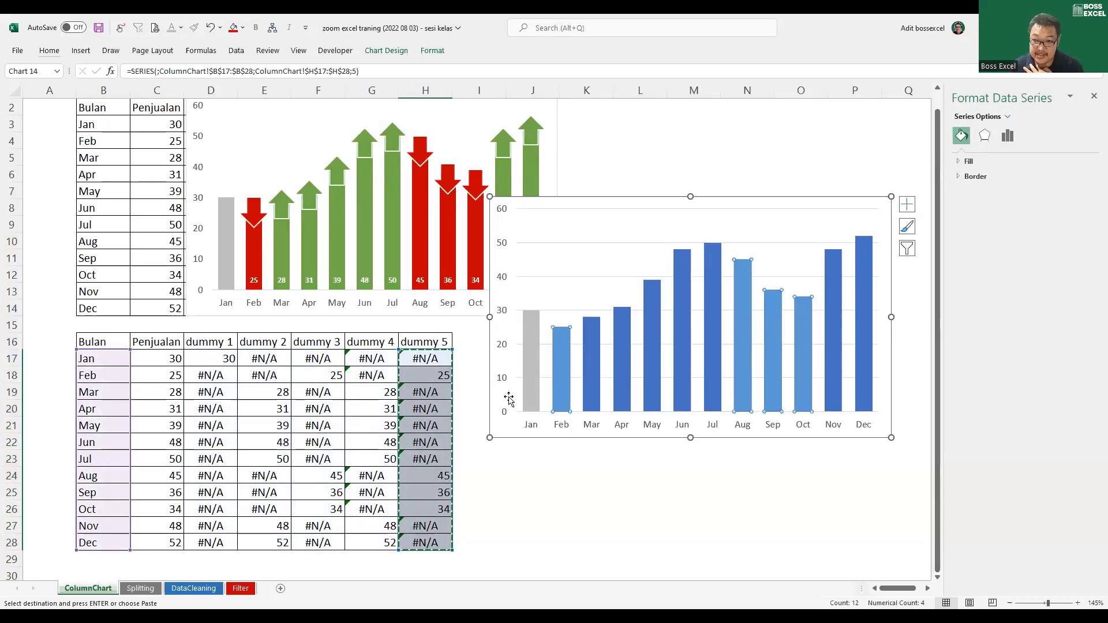
# Change the new chart to a Clustered Column - Line combo, with dummy 4 and dummy 5 as lines and the other series as clustered columns
pyautogui.rightClick(647, 231)
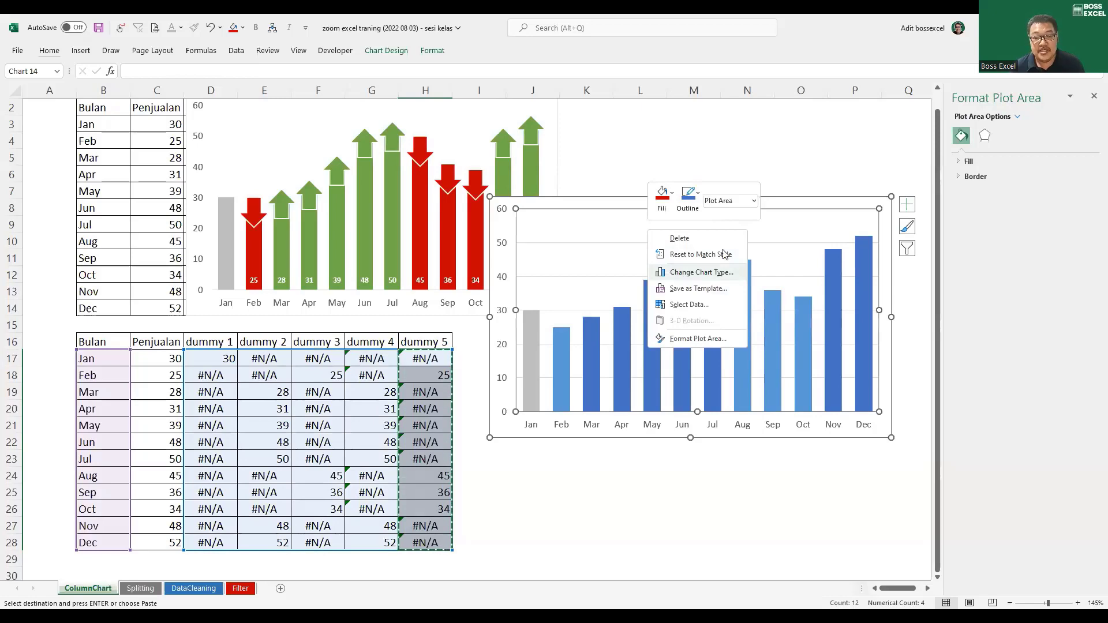
pyautogui.click(701, 272)
pyautogui.moveTo(627, 147); pyautogui.dragTo(403, 125)
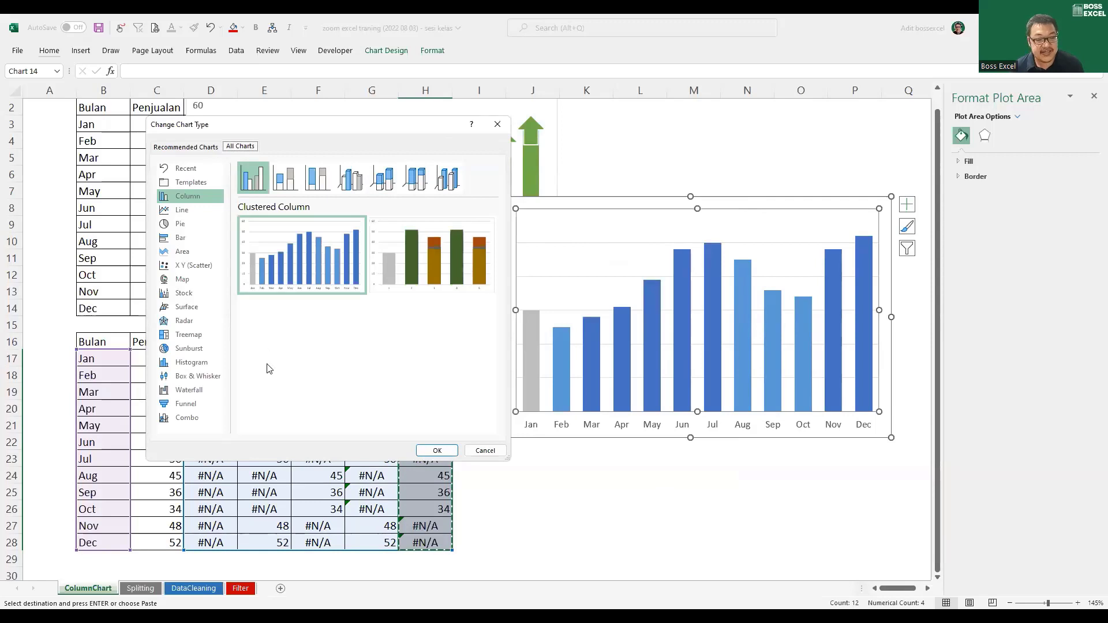
pyautogui.click(205, 419)
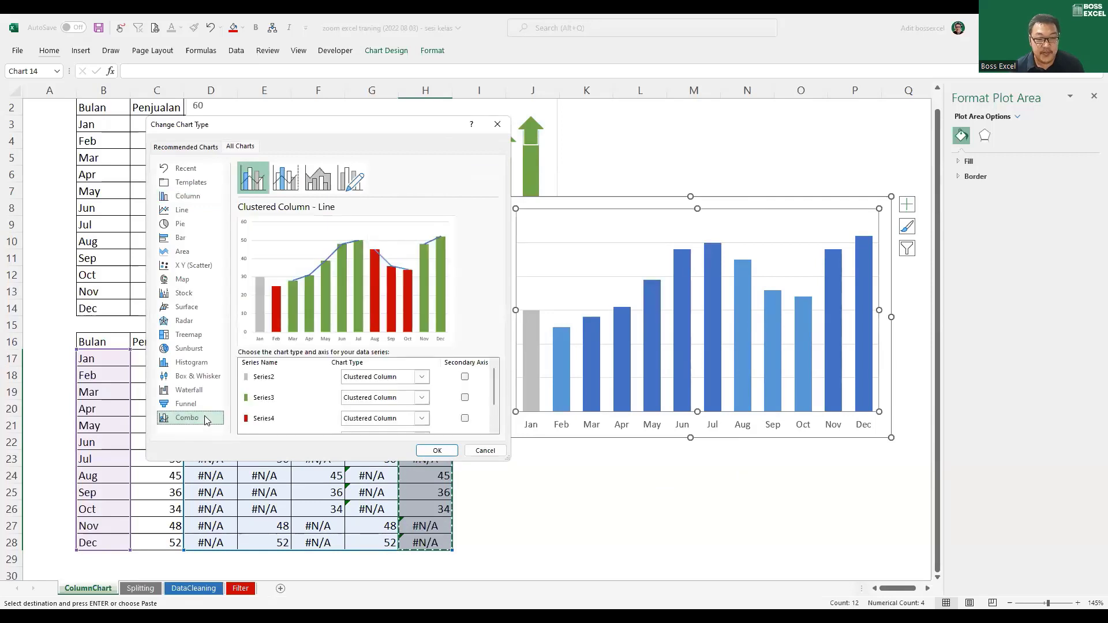
pyautogui.scroll(-3, 445, 389)
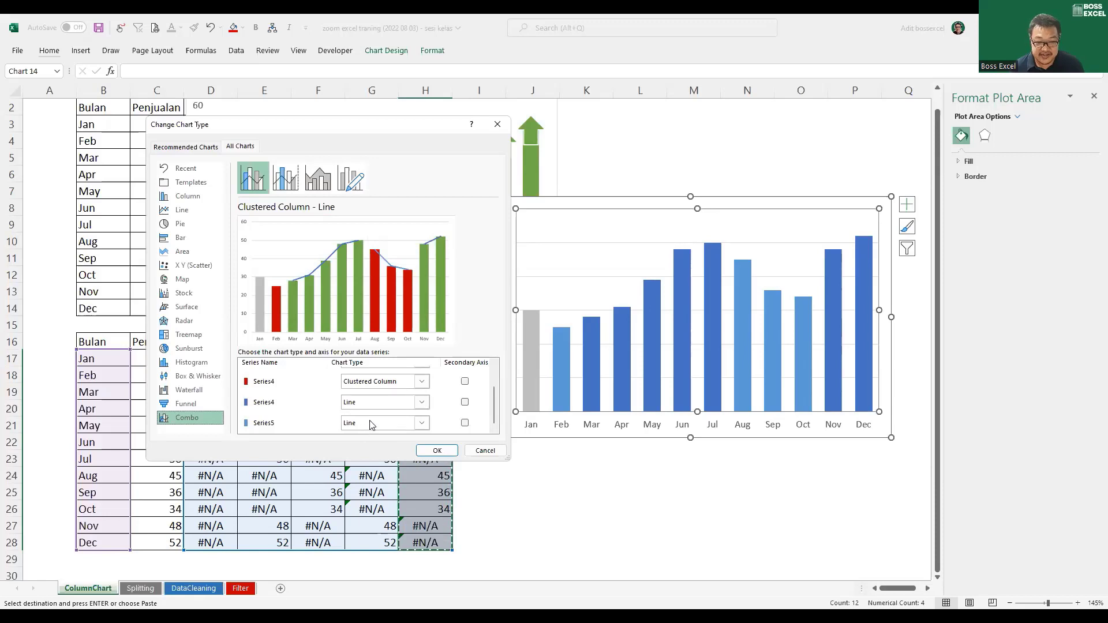
pyautogui.scroll(1, 372, 421)
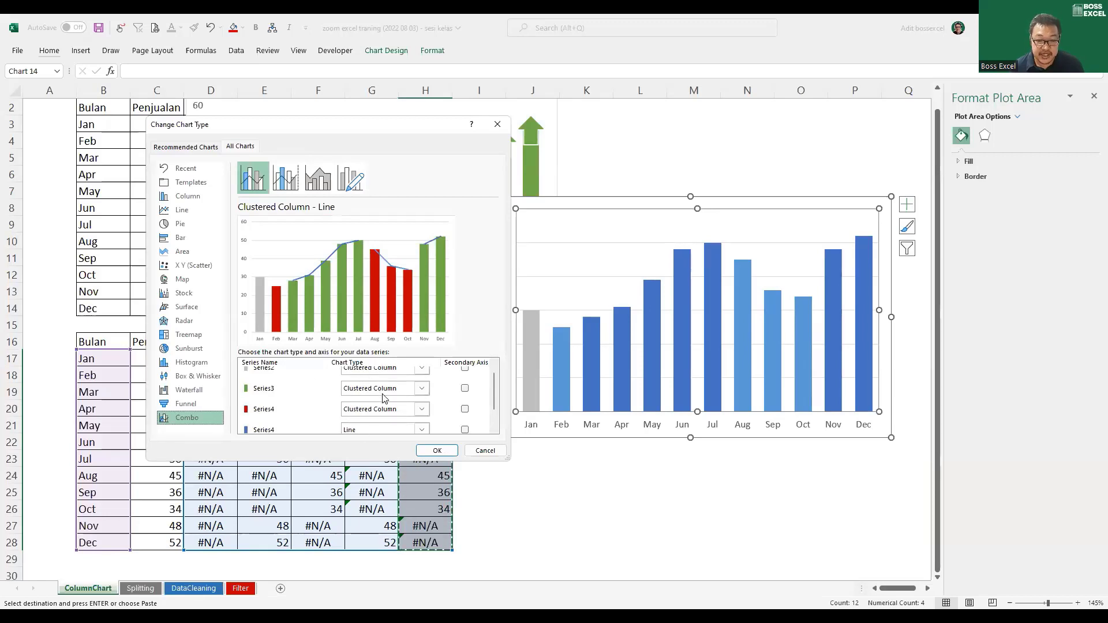
pyautogui.scroll(-1, 337, 411)
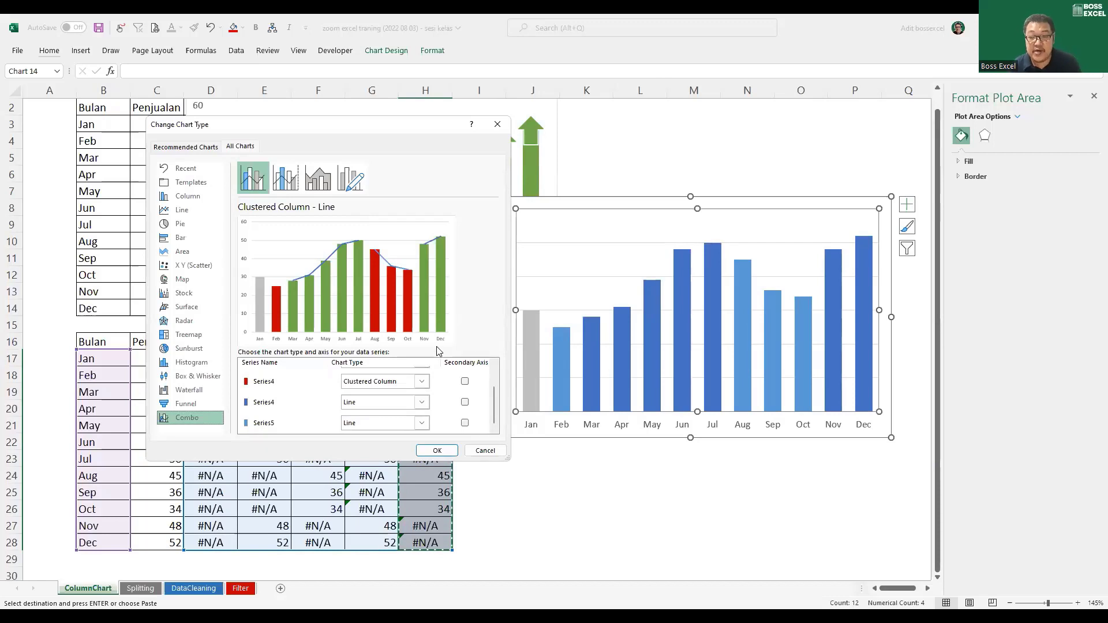
pyautogui.click(438, 451)
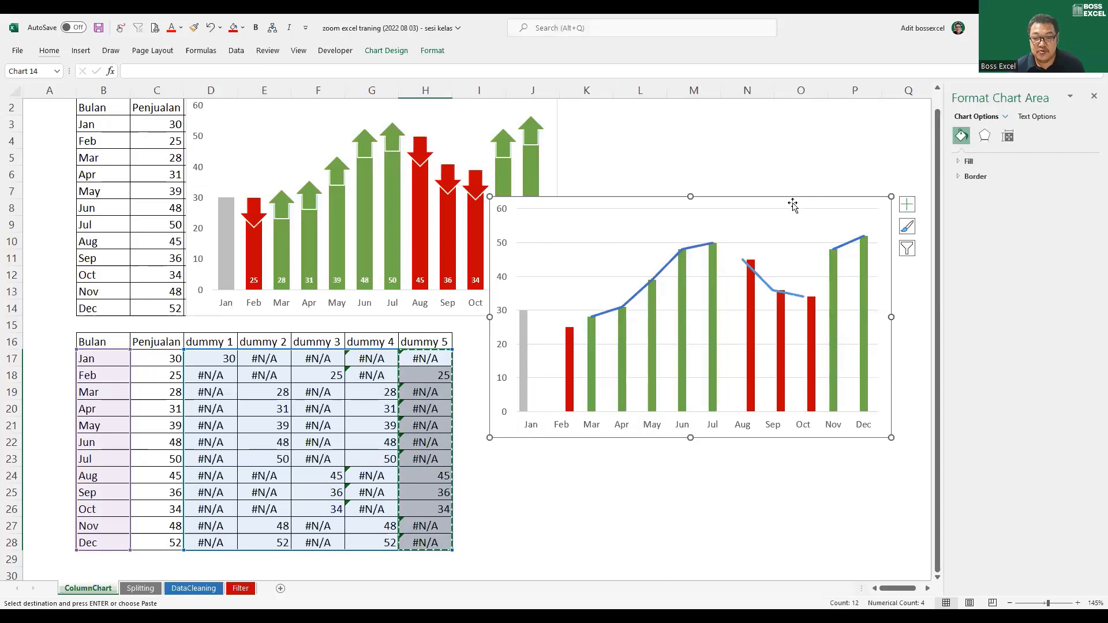
# Move the new chart left and set its column series overlap to 100%
pyautogui.moveTo(793, 205); pyautogui.dragTo(729, 207)
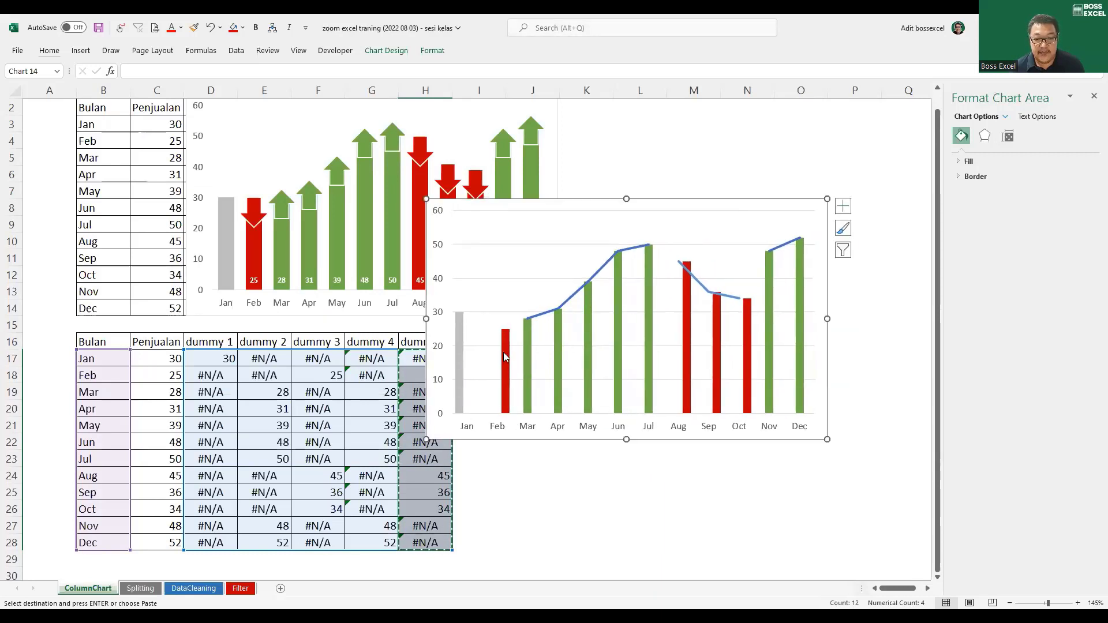
pyautogui.click(503, 353)
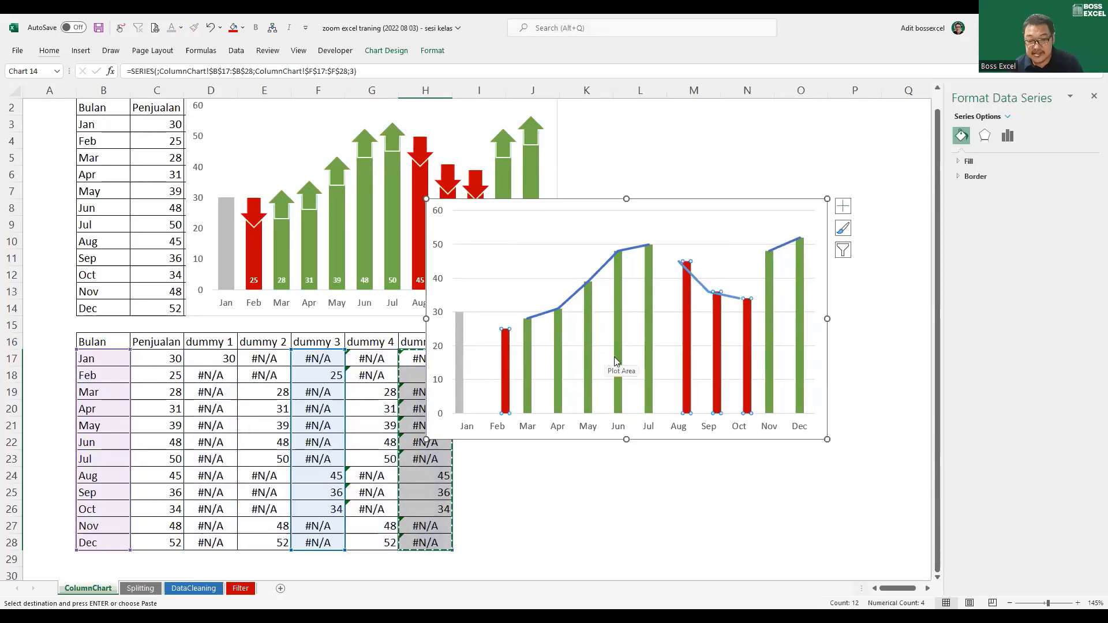
pyautogui.rightClick(506, 353)
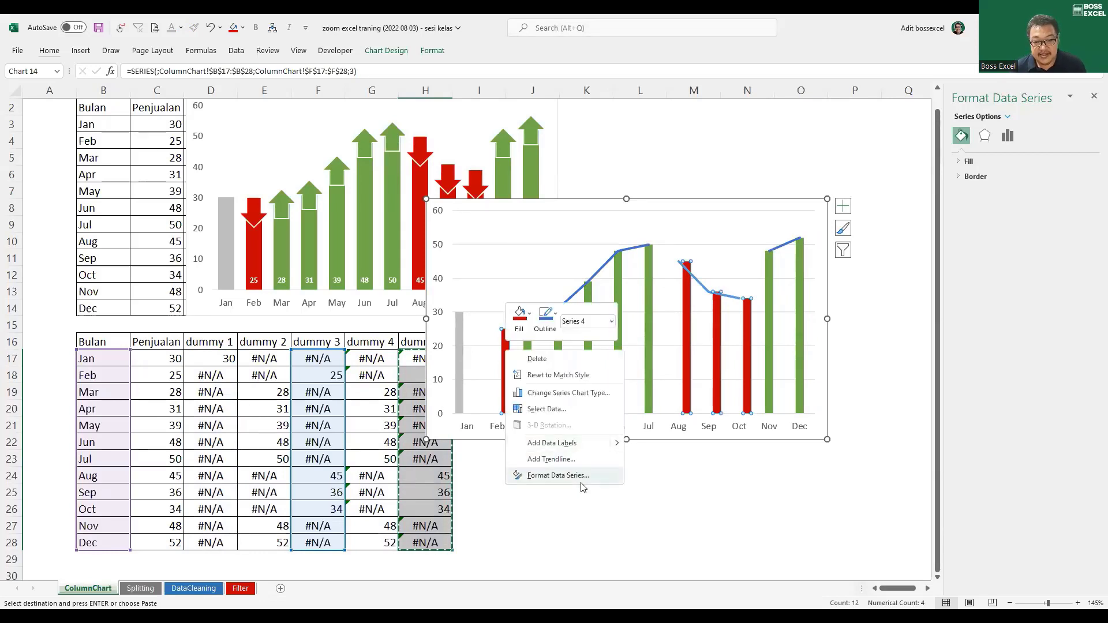
pyautogui.click(555, 476)
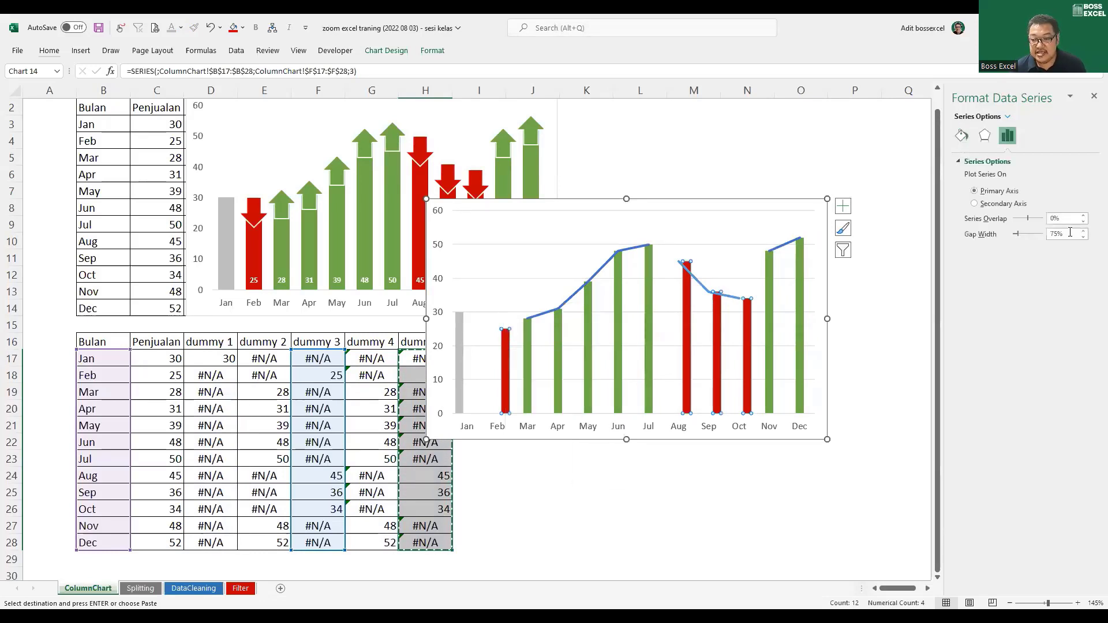
pyautogui.moveTo(1068, 218); pyautogui.dragTo(1013, 224)
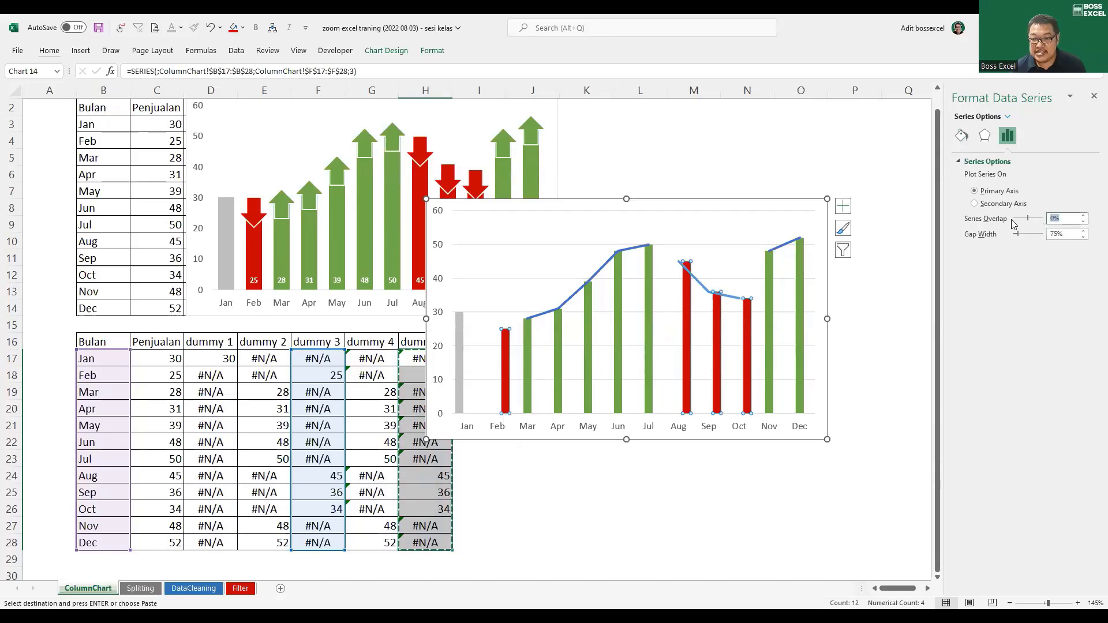
pyautogui.write('100')
pyautogui.press('Return')
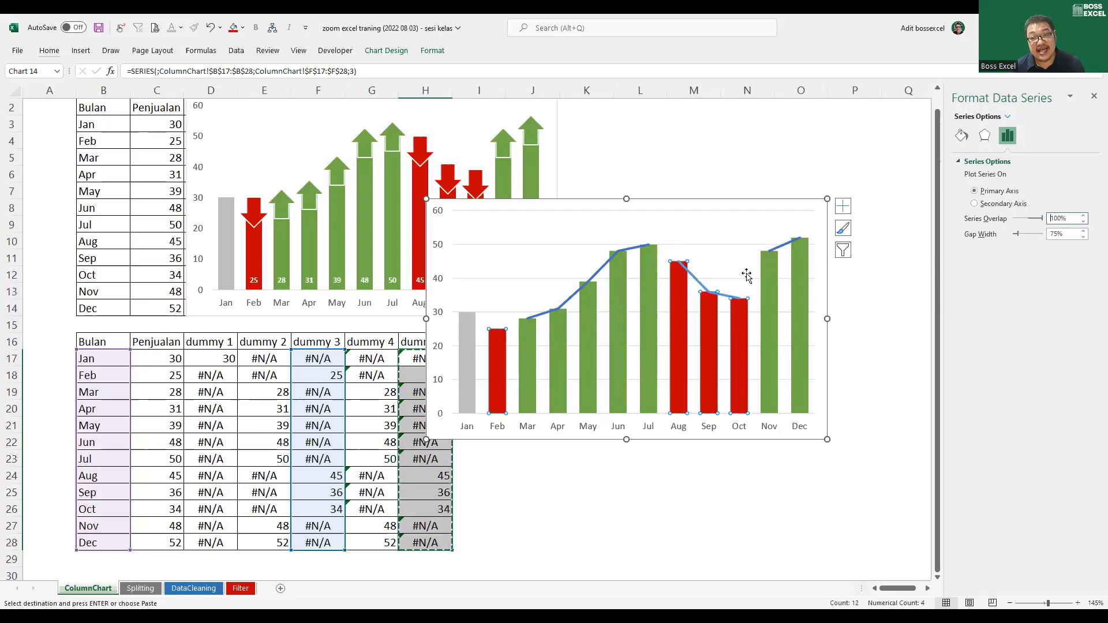
# Remove the connecting line of the dummy 4 line series in the new chart by setting it to No line
pyautogui.click(581, 288)
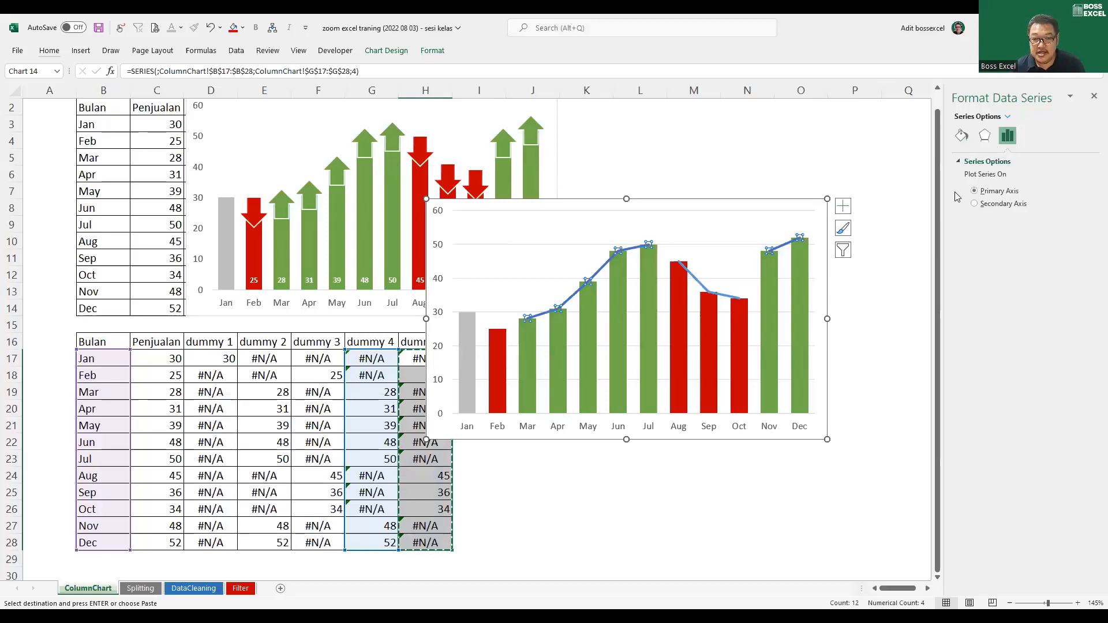
pyautogui.rightClick(610, 261)
pyautogui.click(658, 386)
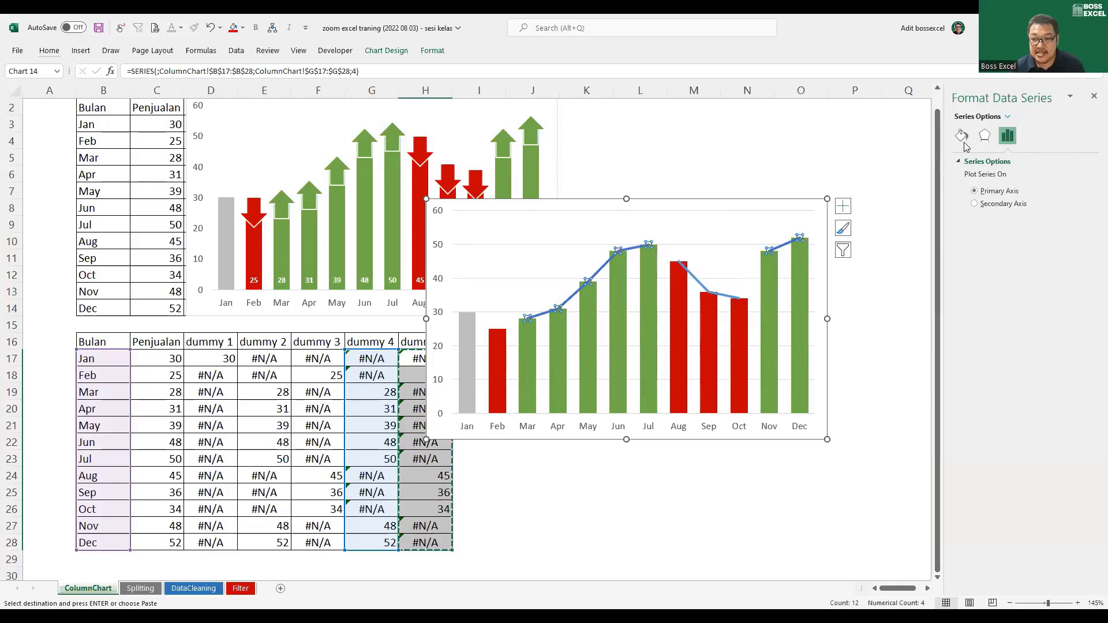
pyautogui.click(962, 139)
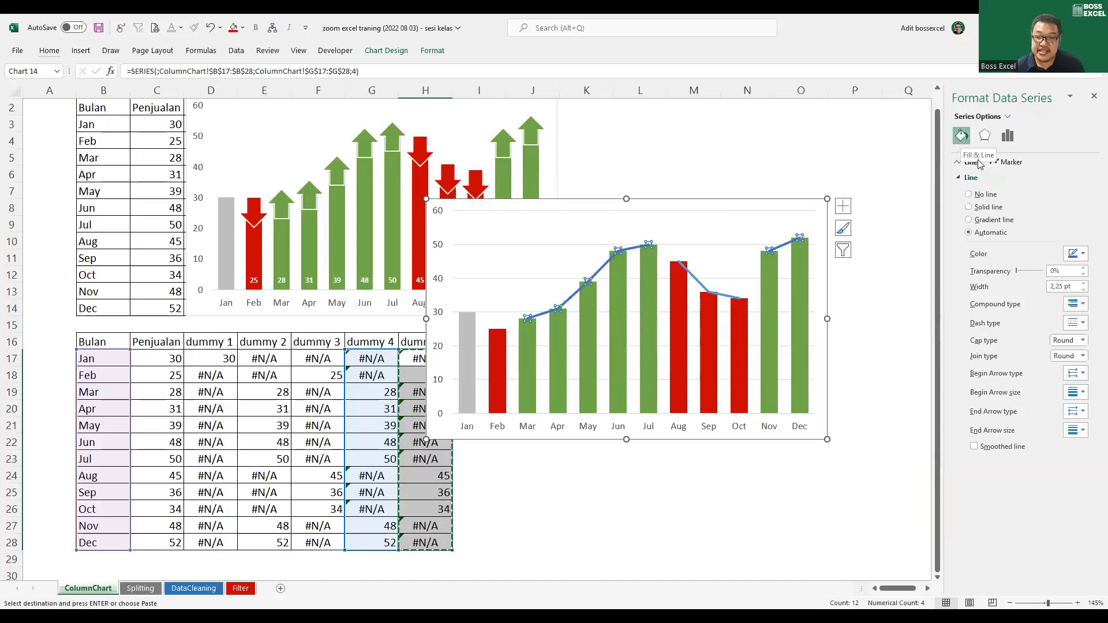
pyautogui.click(969, 195)
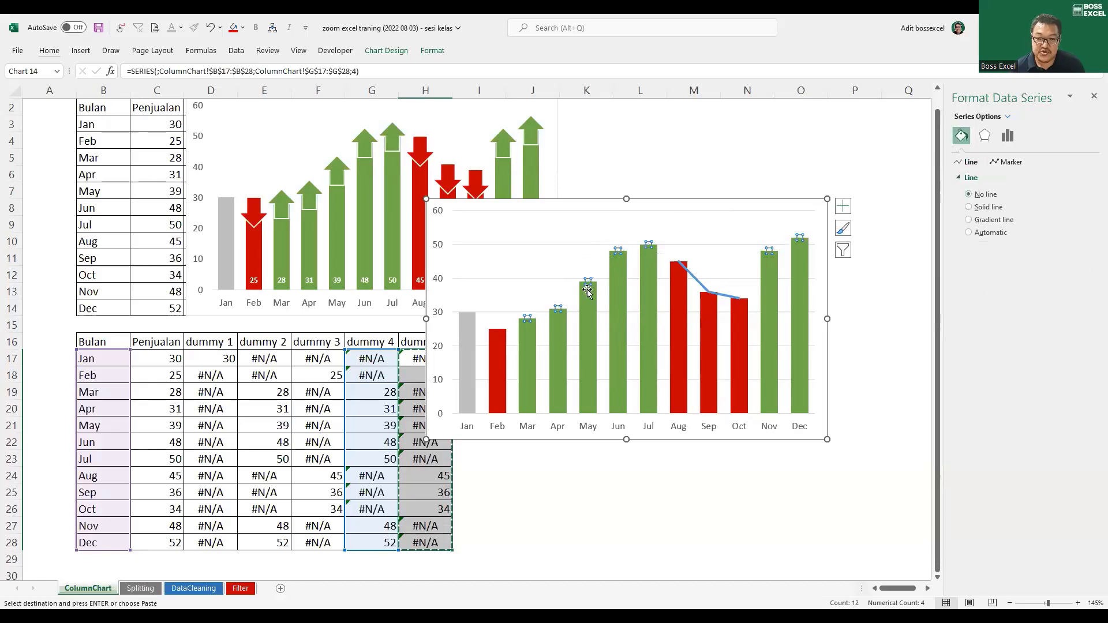
# Set the dummy 5 line series in the new chart to No line and deselect the chart
pyautogui.click(692, 277)
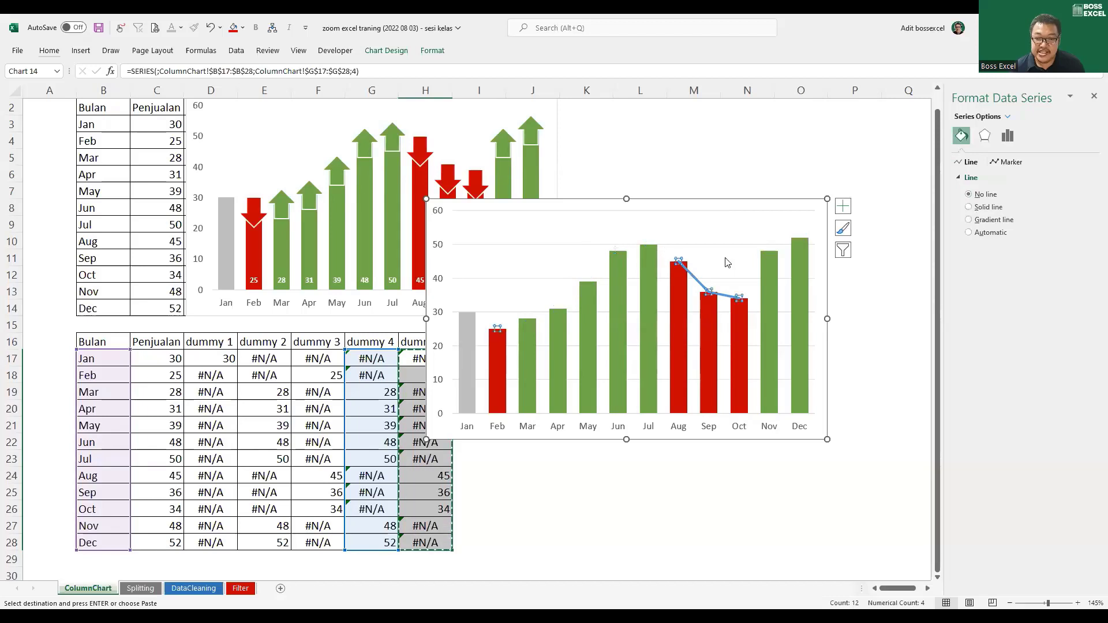
pyautogui.click(969, 195)
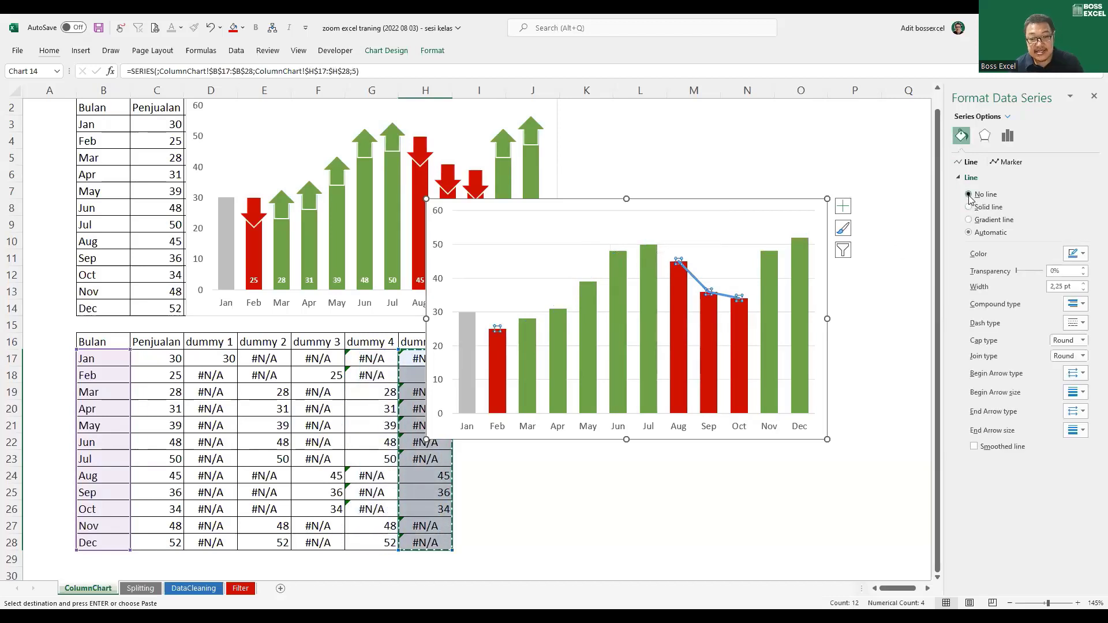
pyautogui.click(901, 323)
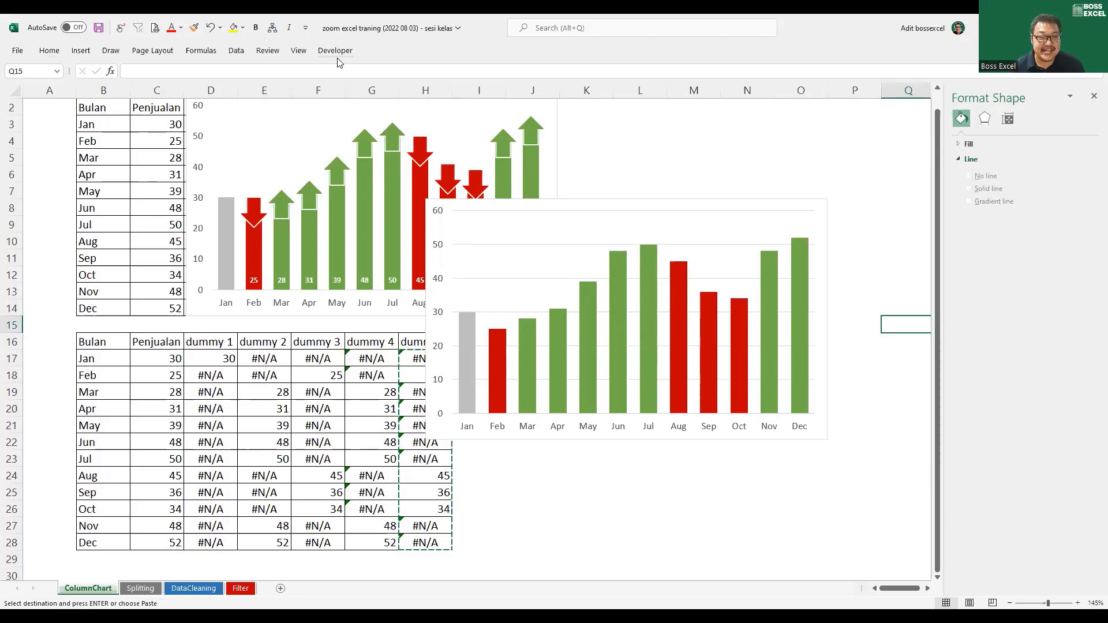
# Draw a small up arrow block shape, about 0.58 cm high and 0.64 cm wide, in the empty area at L3
pyautogui.click(514, 230)
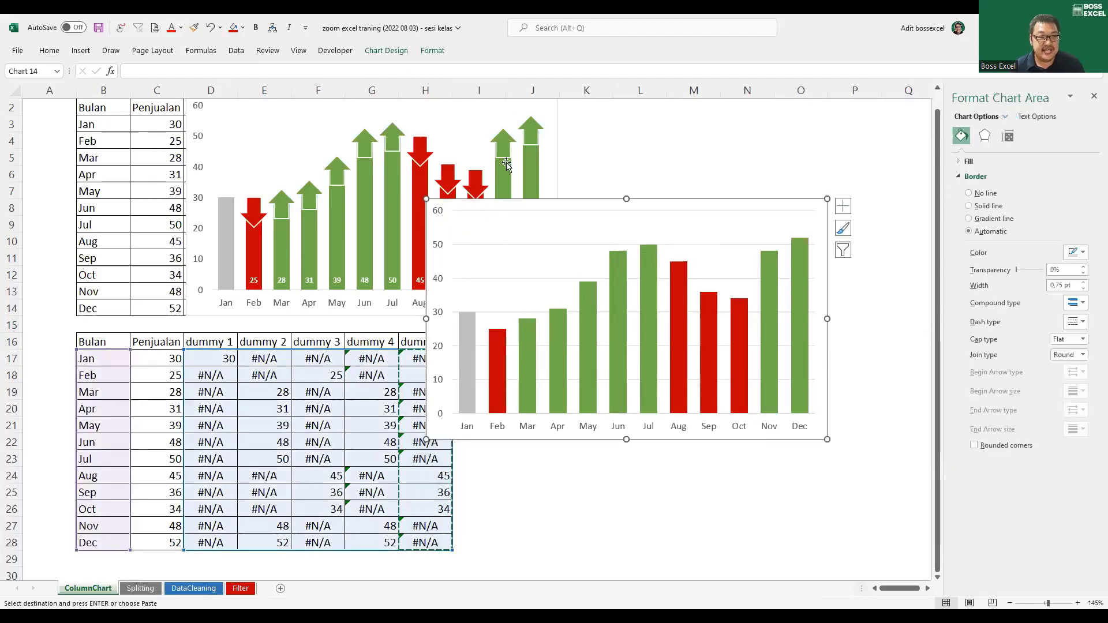
pyautogui.click(607, 126)
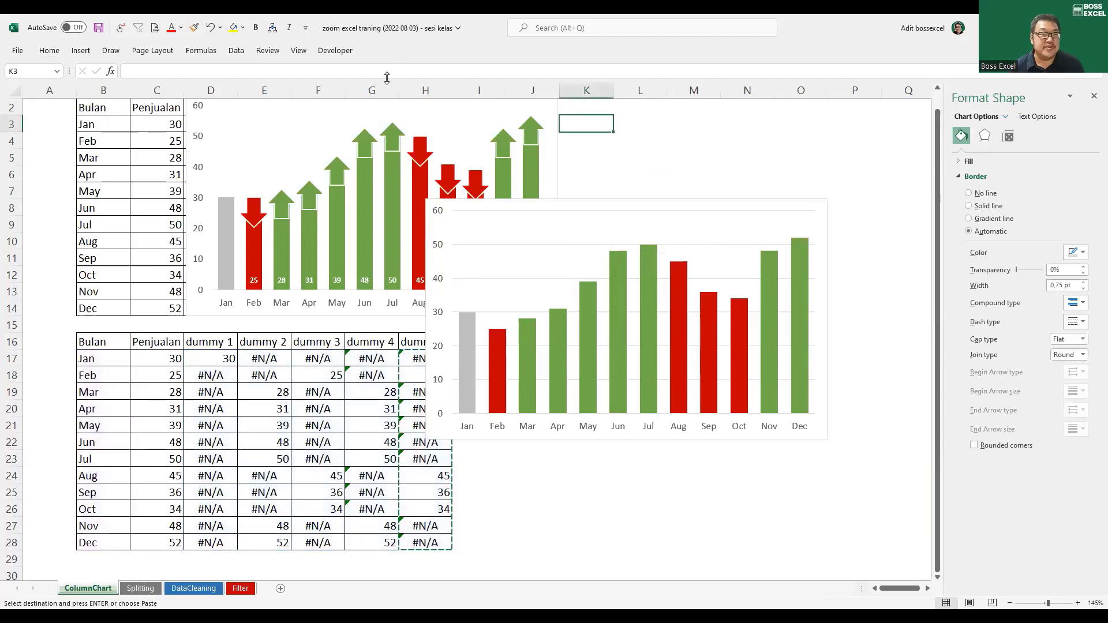
pyautogui.click(81, 51)
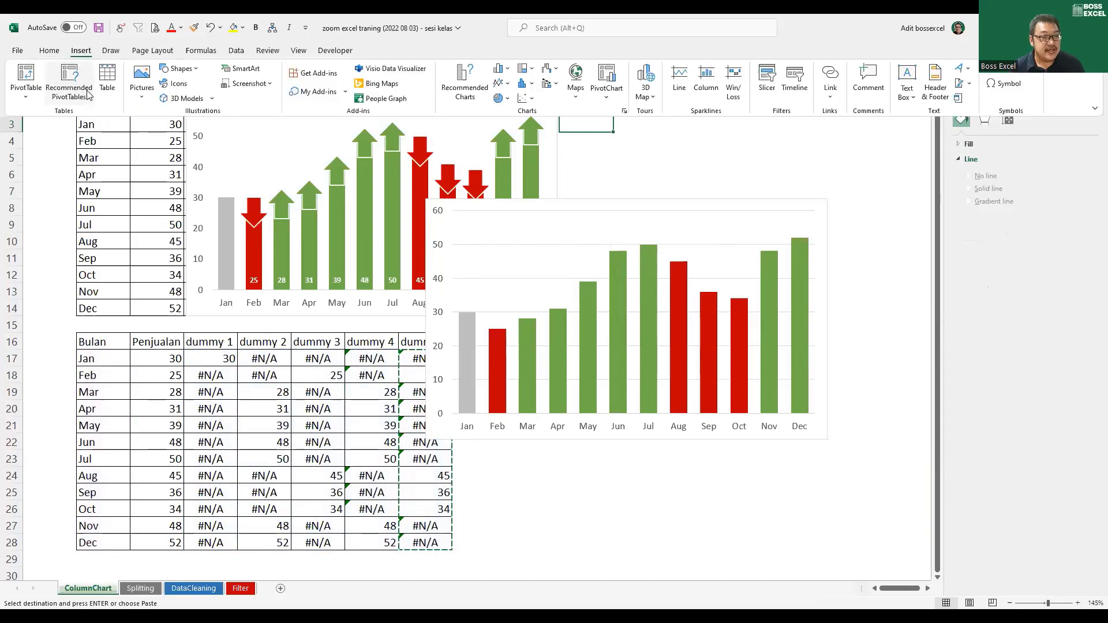
pyautogui.click(182, 70)
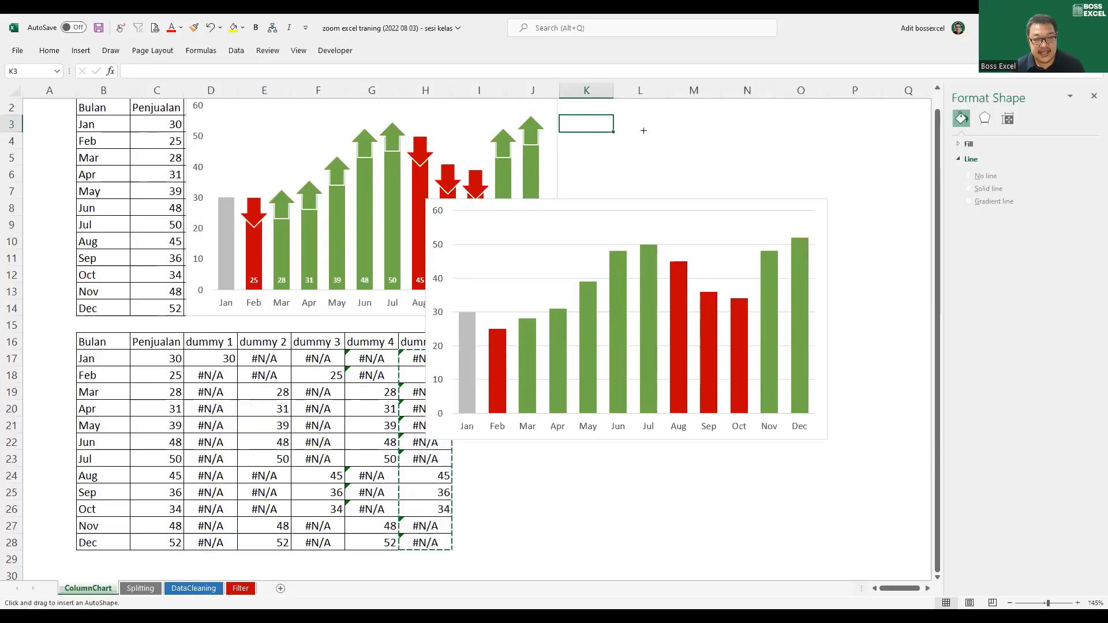
pyautogui.moveTo(638, 120); pyautogui.dragTo(658, 138)
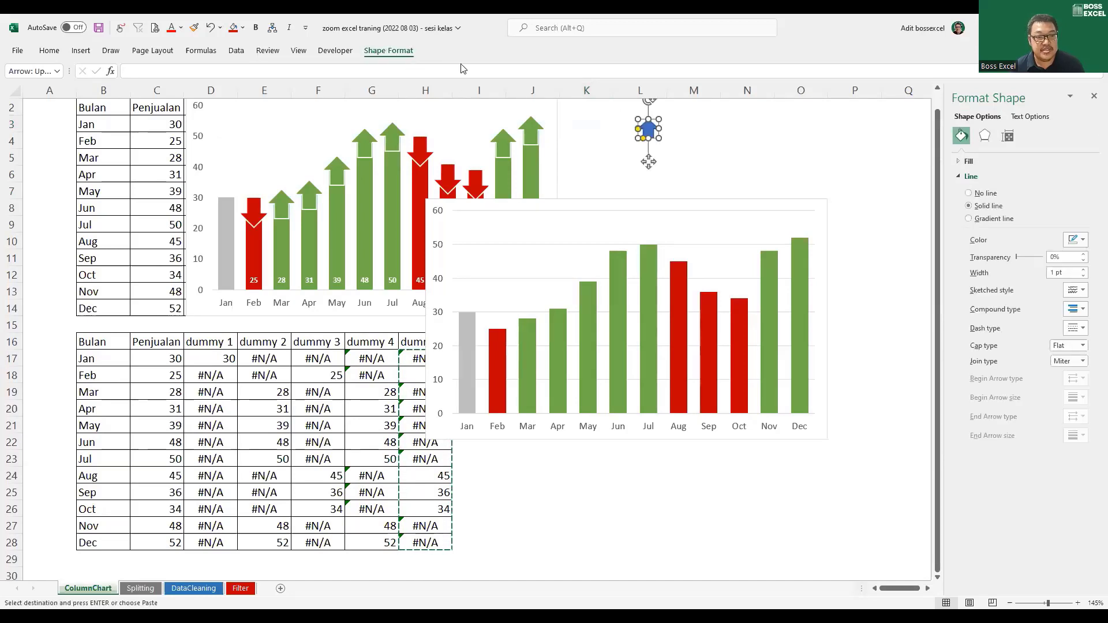
# Fill the up arrow shape with dark red and give it a white outline
pyautogui.click(406, 69)
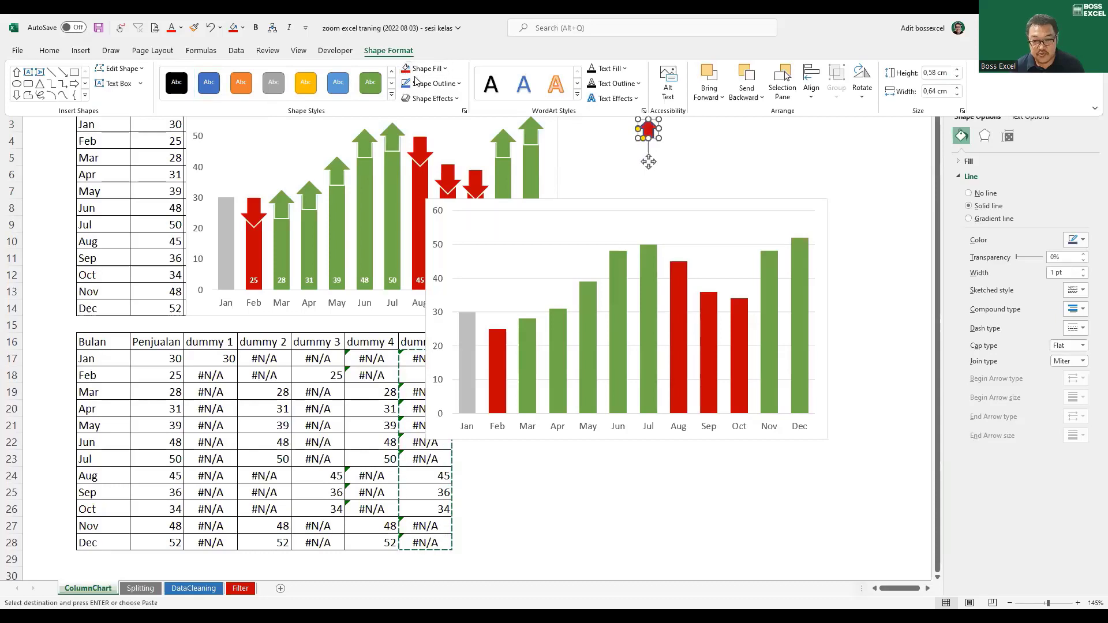
pyautogui.click(450, 88)
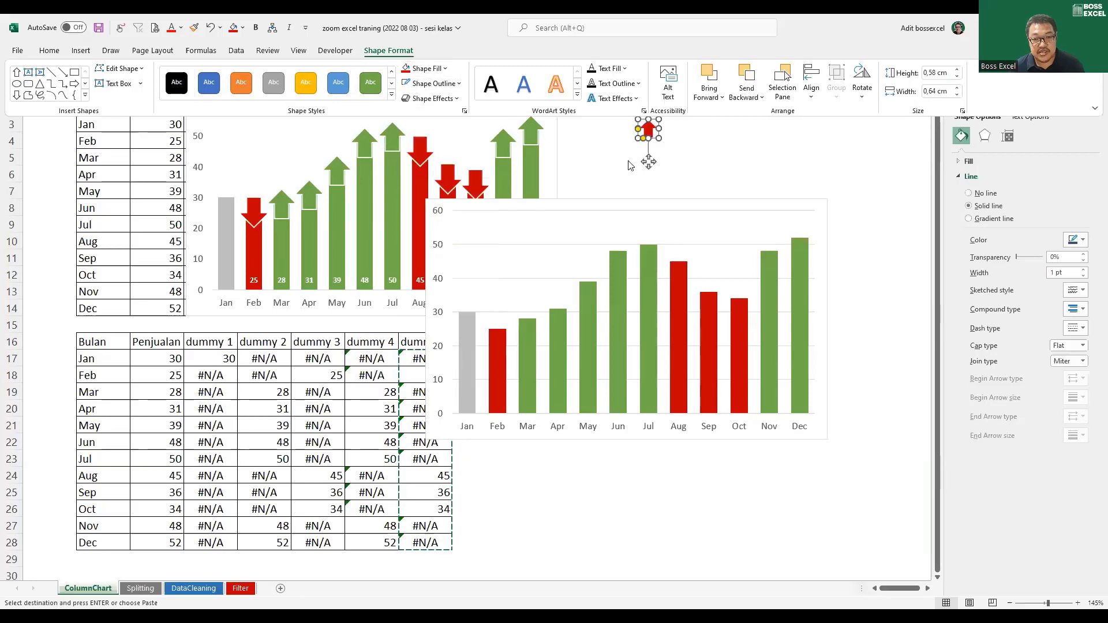
pyautogui.click(413, 131)
pyautogui.click(686, 168)
# Duplicate the red arrow next to the original, near M3, and turn the copy to point downward
pyautogui.click(648, 130)
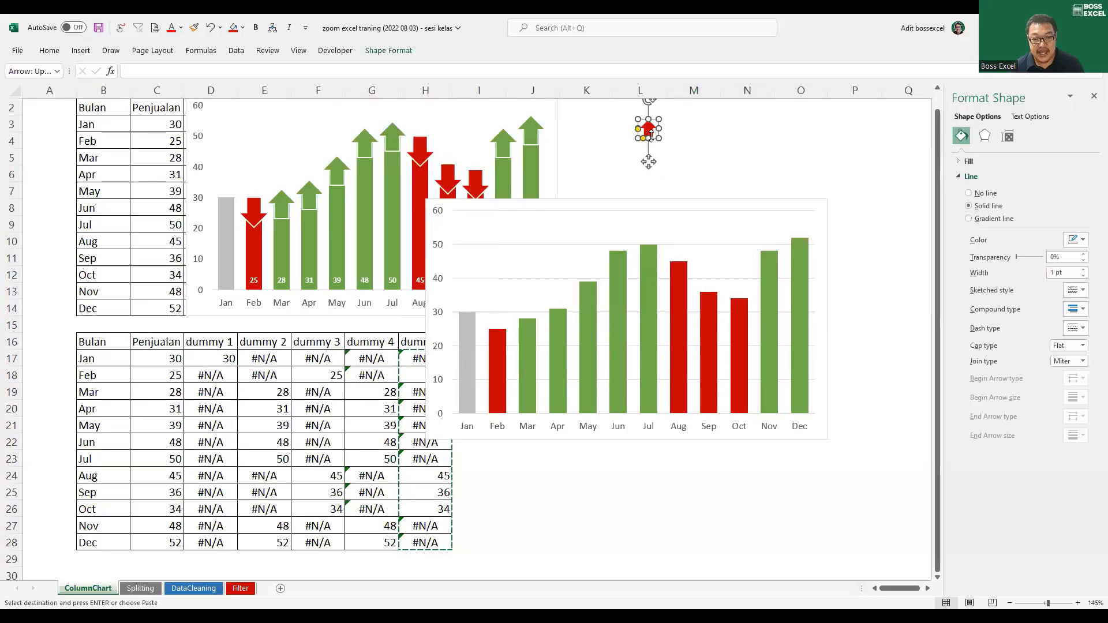
pyautogui.moveTo(649, 130); pyautogui.dragTo(685, 162)
# Change the fill of the original up arrow to the theme green
pyautogui.click(648, 131)
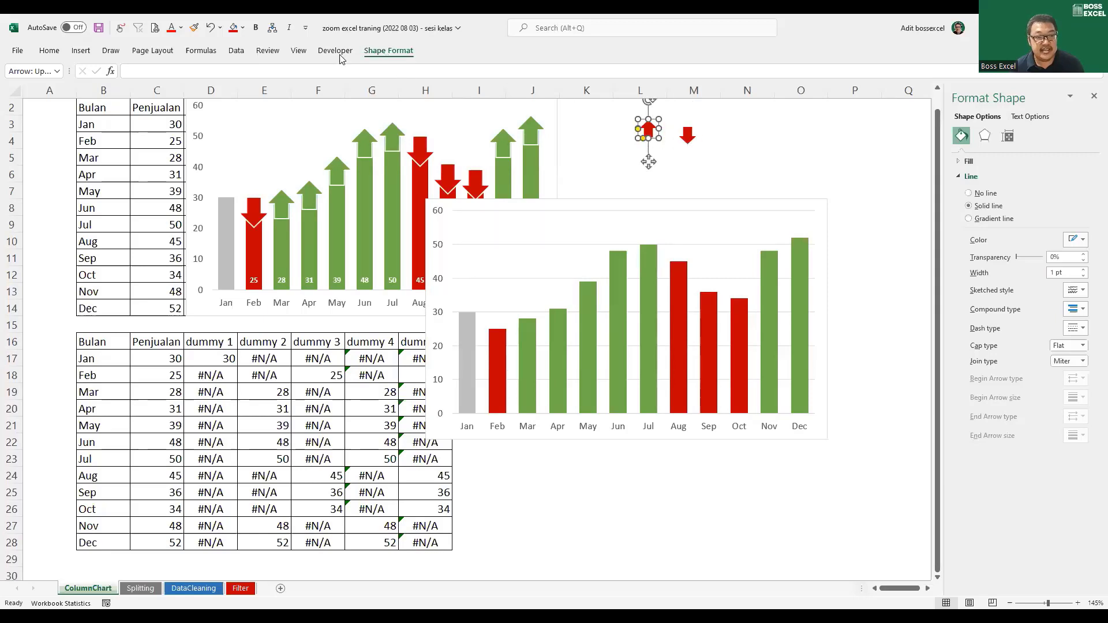
pyautogui.click(389, 50)
pyautogui.click(444, 68)
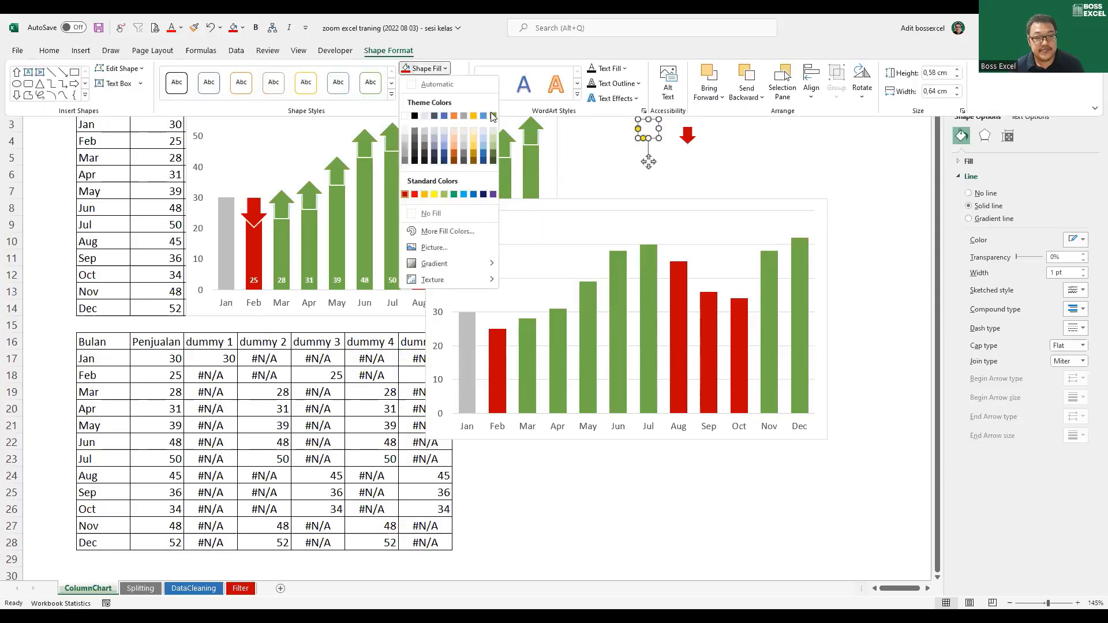
pyautogui.click(679, 192)
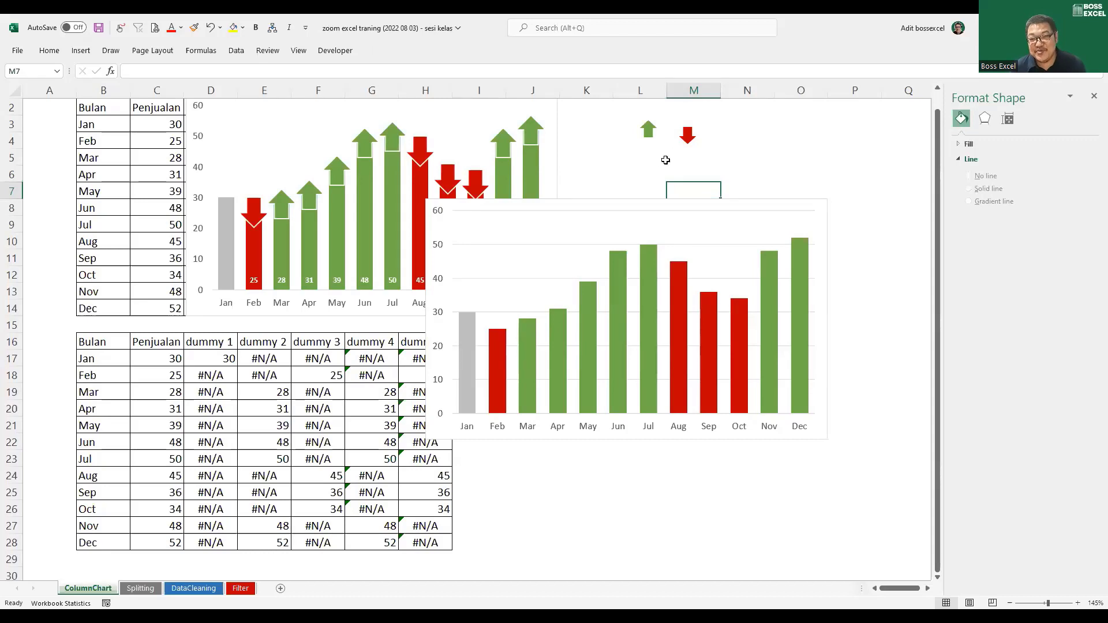
# Copy the green up arrow and paste it onto the dummy 4 series as its markers
pyautogui.click(648, 132)
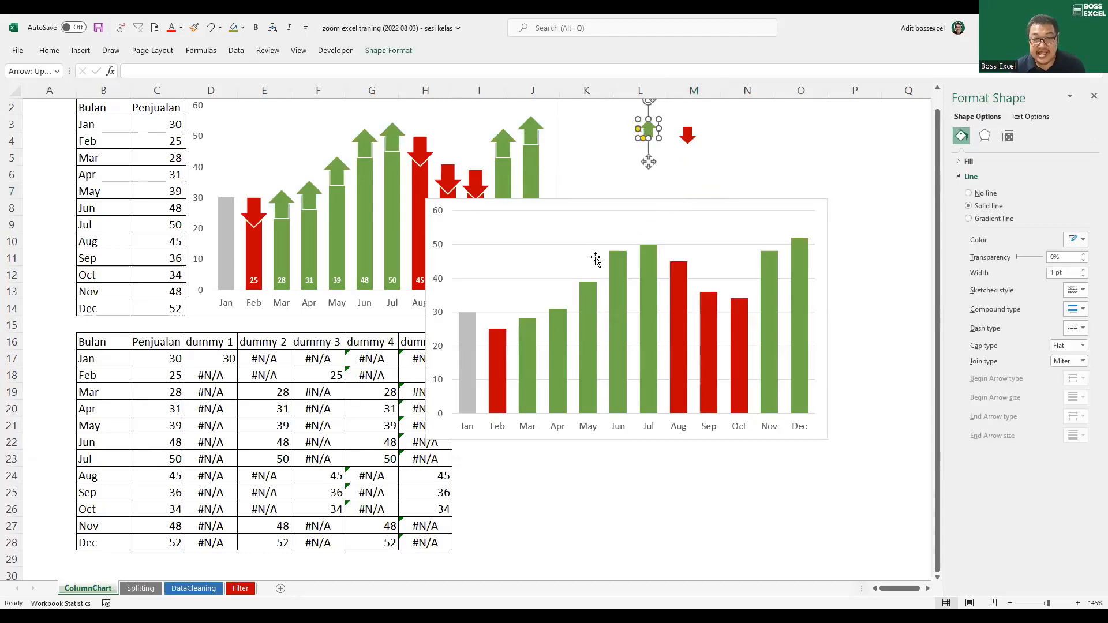
pyautogui.click(527, 319)
pyautogui.click(528, 320)
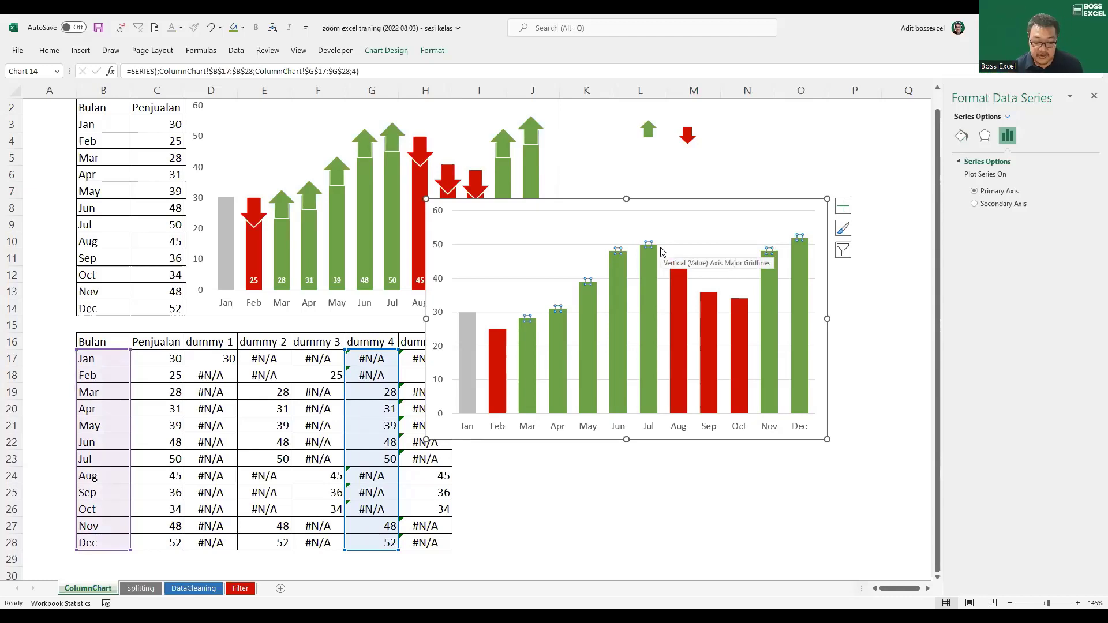
pyautogui.hotkey('ctrl', 'v')
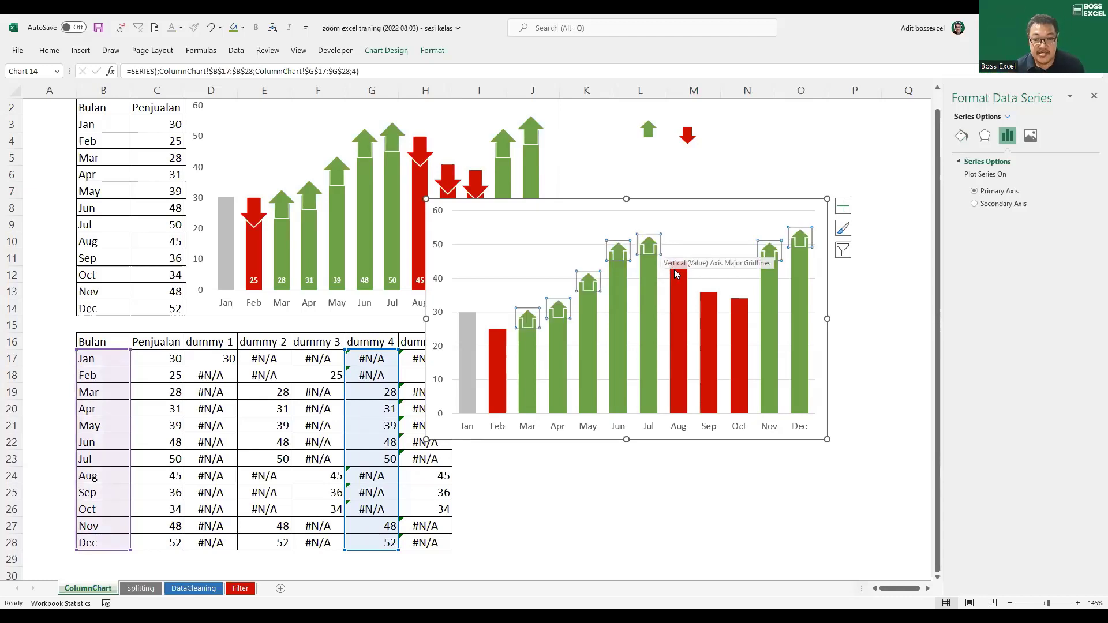
# Copy the red down arrow, paste it onto the dummy 5 series as its markers, and move the new chart clear of the dummy 5 column
pyautogui.click(687, 138)
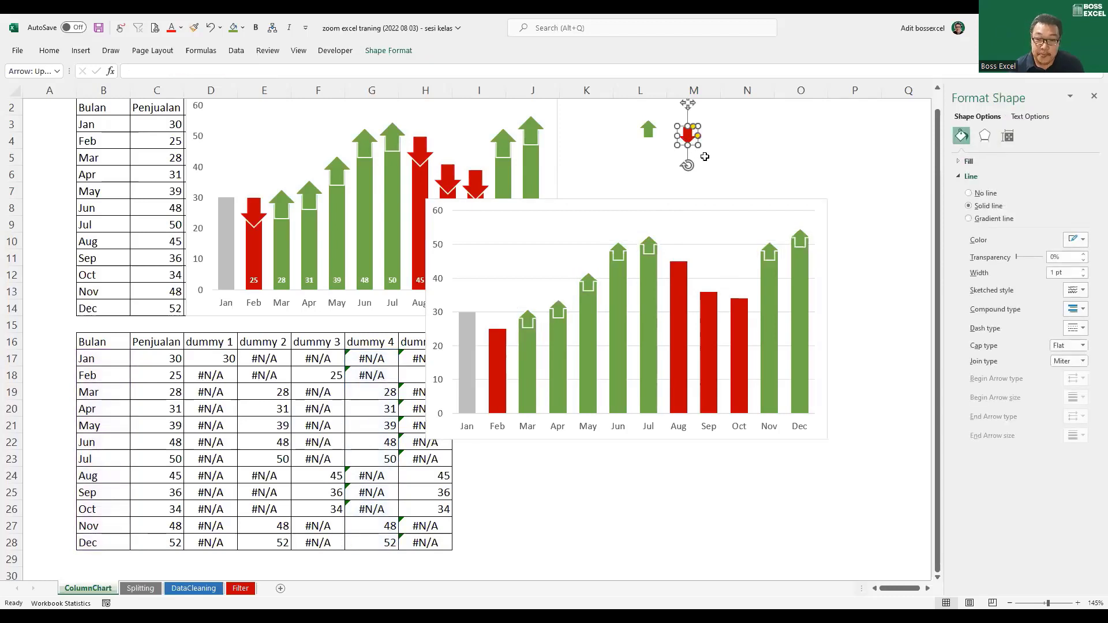
pyautogui.click(680, 268)
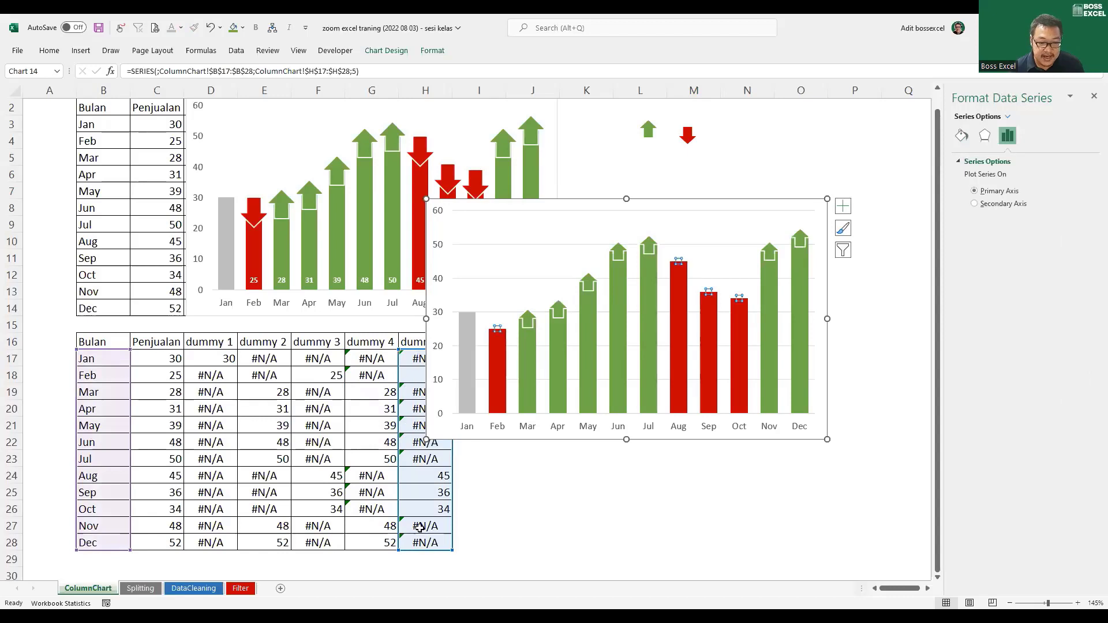
pyautogui.click(689, 138)
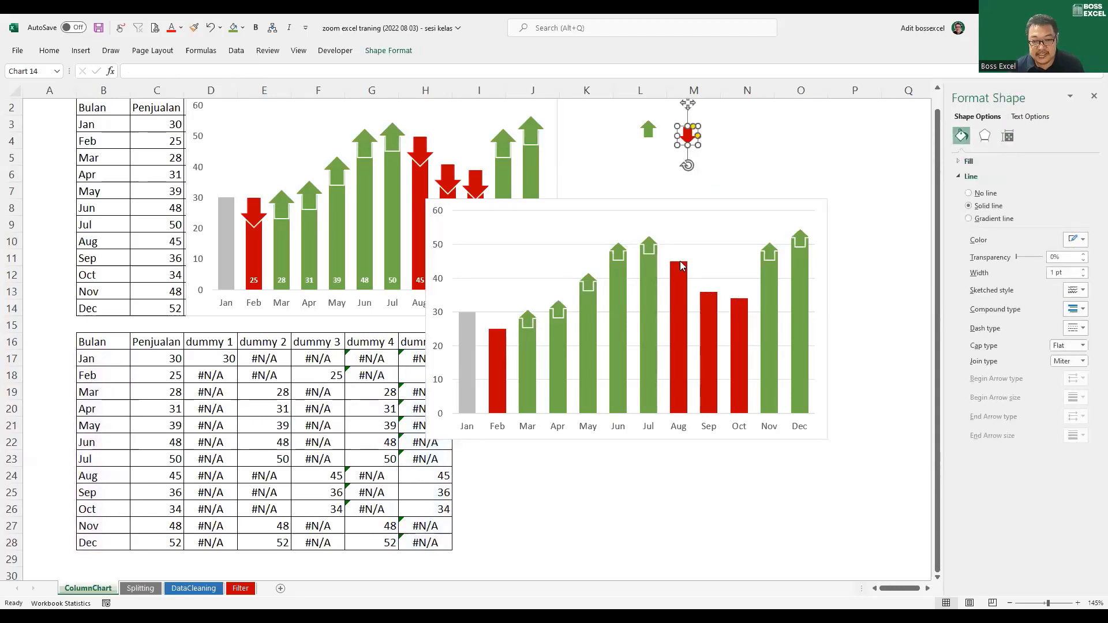
pyautogui.click(681, 267)
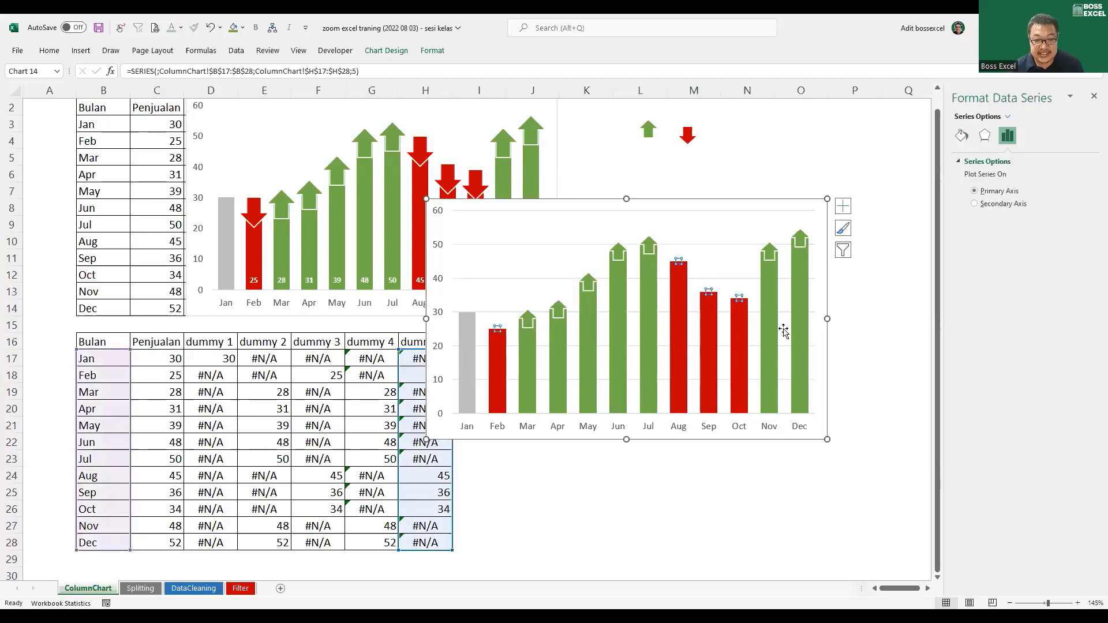
pyautogui.hotkey('ctrl', 'v')
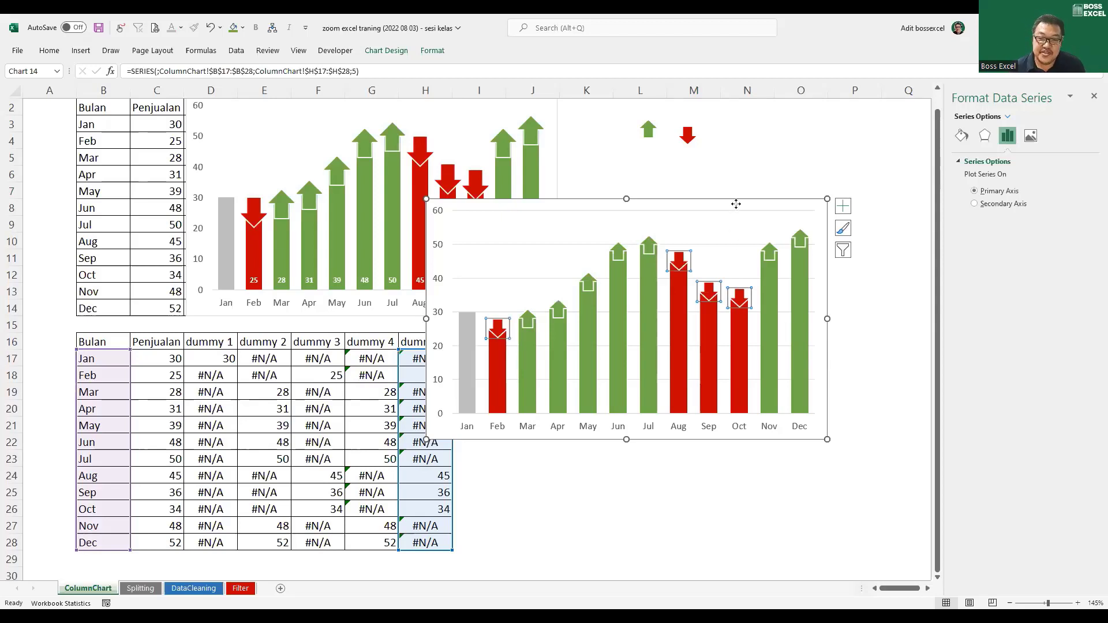
pyautogui.moveTo(746, 198); pyautogui.dragTo(799, 237)
pyautogui.click(800, 207)
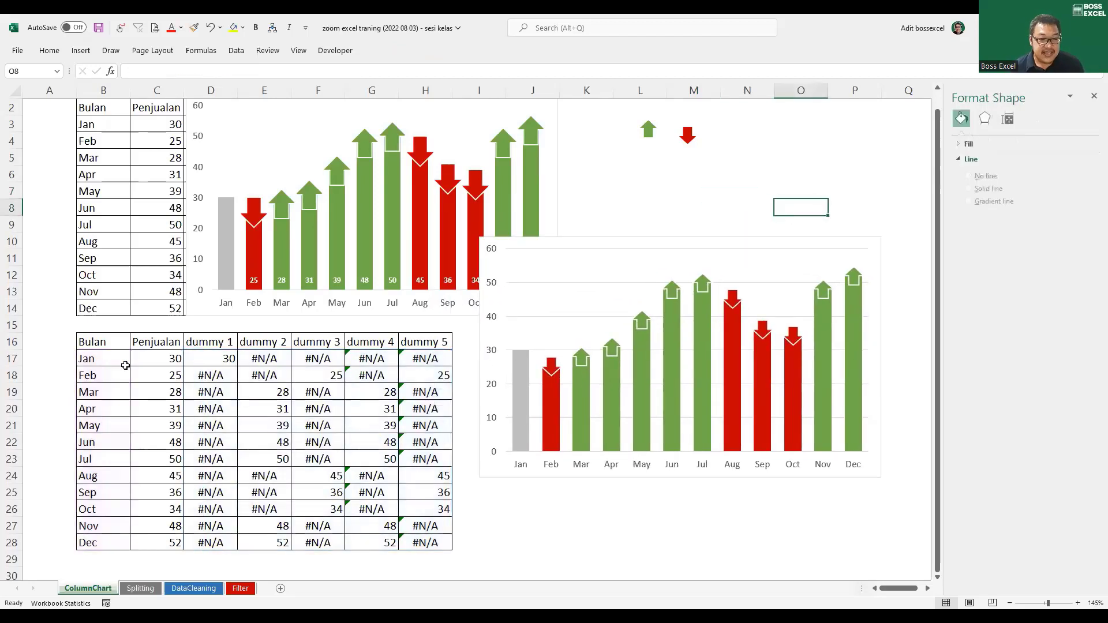
# Examine how the Bulan and Penjualan data and the dummy 1, dummy 2 and dummy 3 columns relate to the new chart's column series
pyautogui.moveTo(92, 343); pyautogui.dragTo(153, 548)
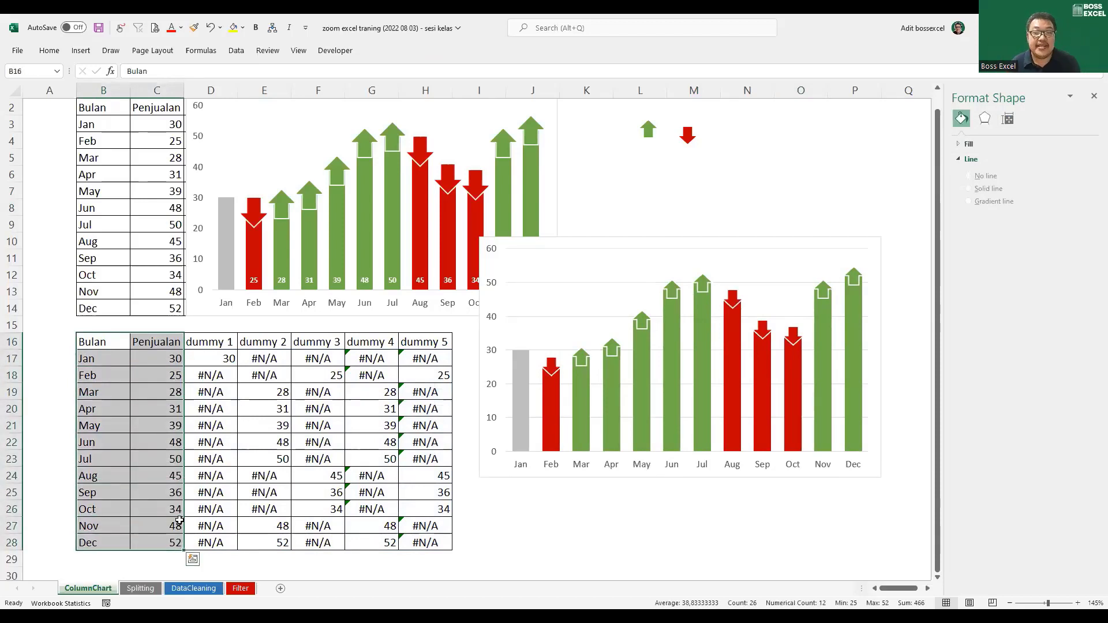
pyautogui.click(520, 383)
pyautogui.moveTo(205, 355); pyautogui.dragTo(213, 540)
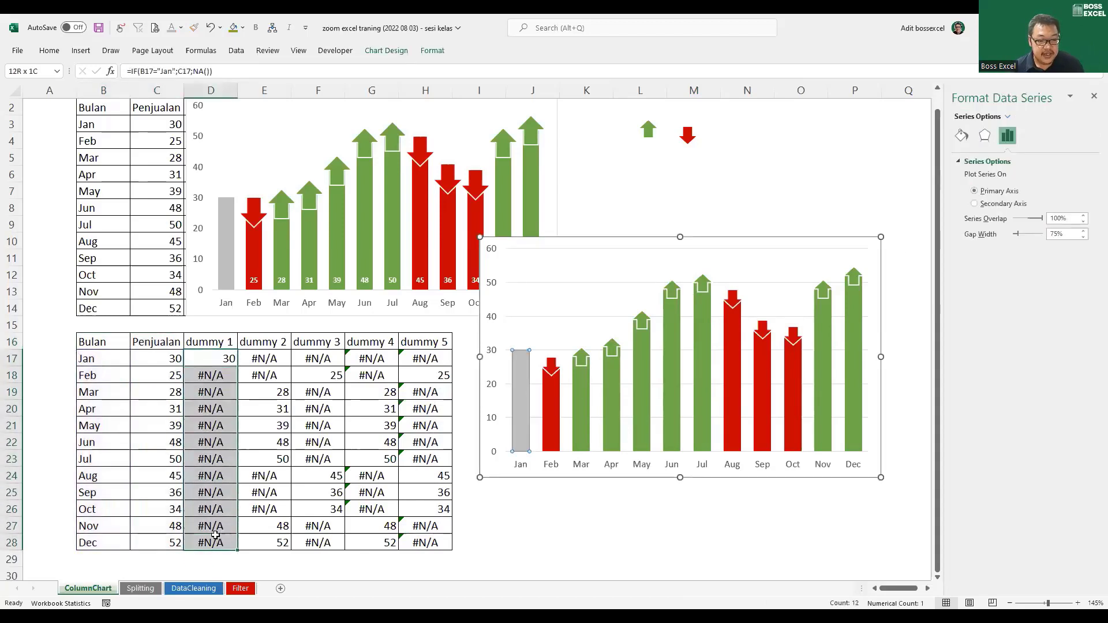
pyautogui.moveTo(519, 369)
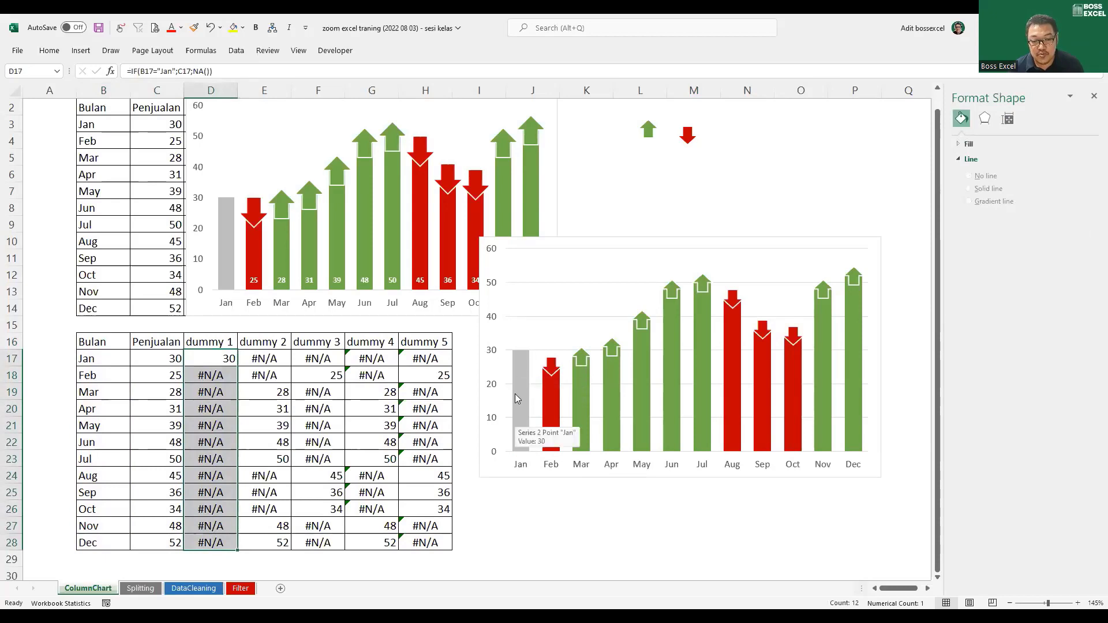
pyautogui.click(519, 397)
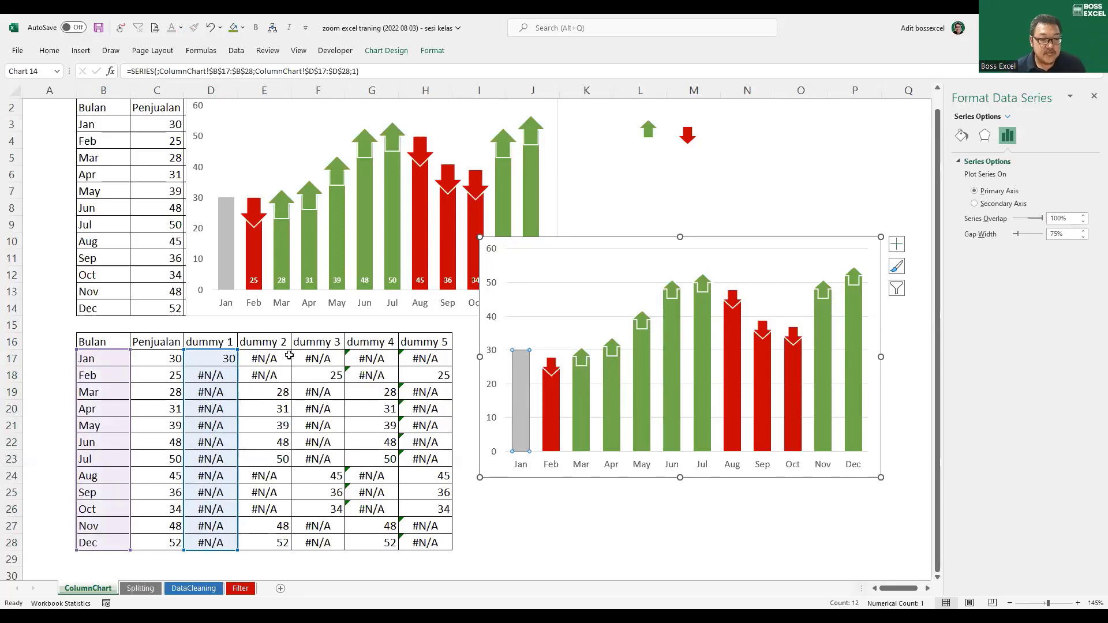
pyautogui.moveTo(283, 357); pyautogui.dragTo(282, 508)
pyautogui.moveTo(283, 537); pyautogui.dragTo(283, 537)
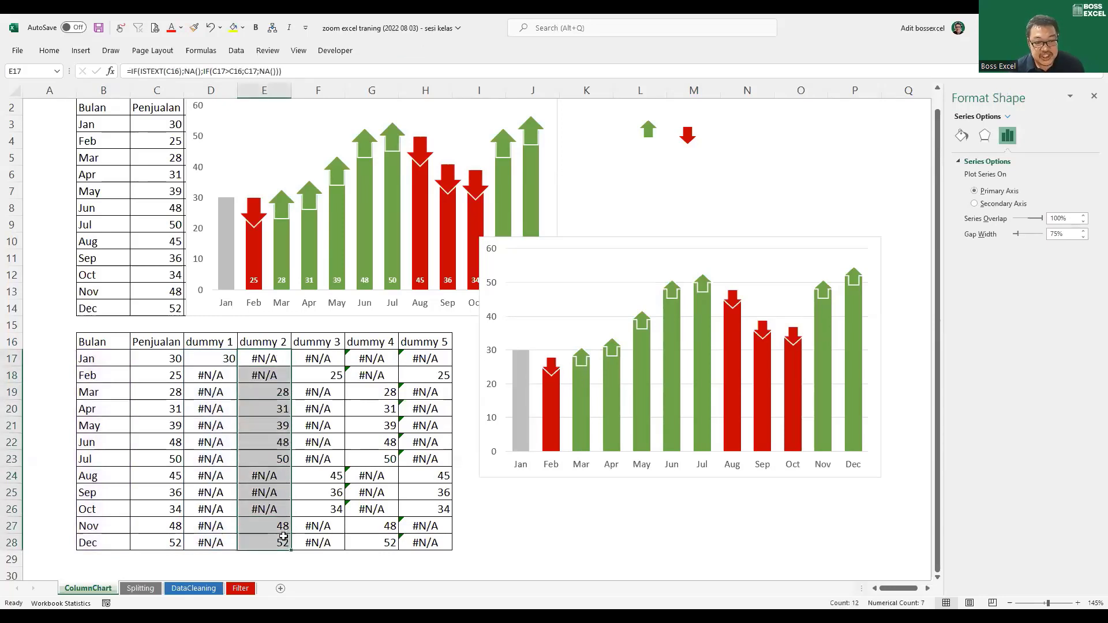
pyautogui.click(580, 415)
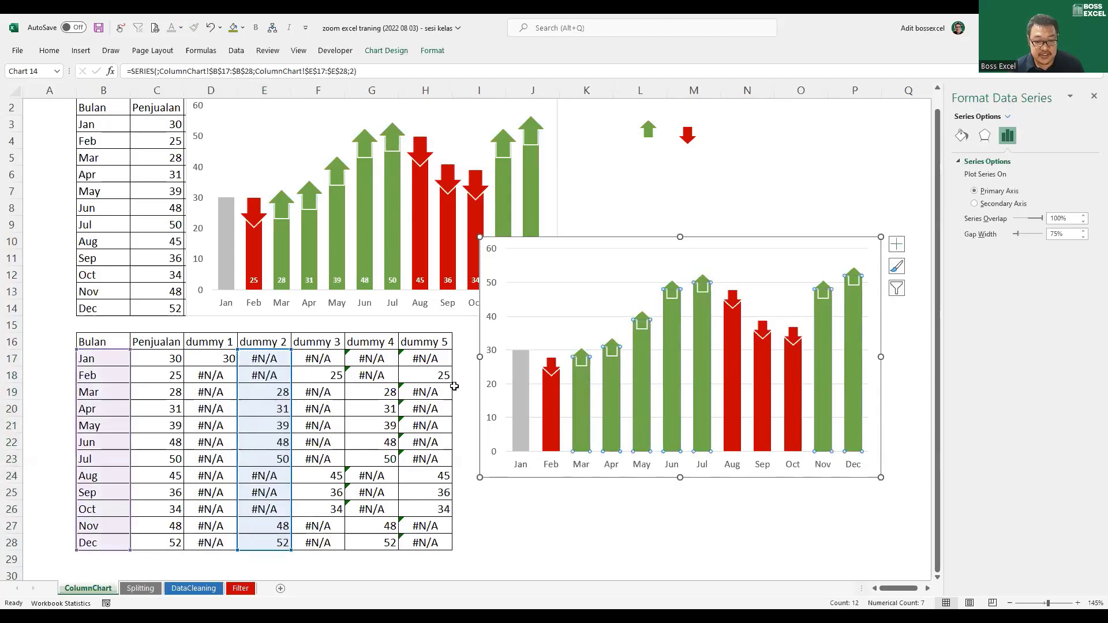
pyautogui.moveTo(318, 358); pyautogui.dragTo(320, 542)
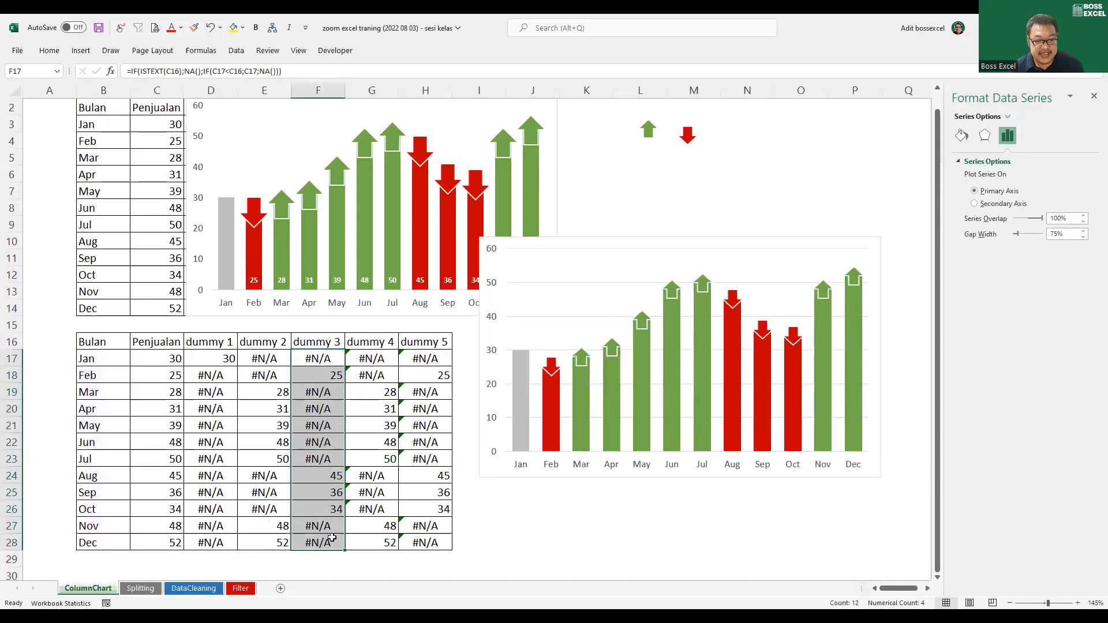
pyautogui.click(553, 411)
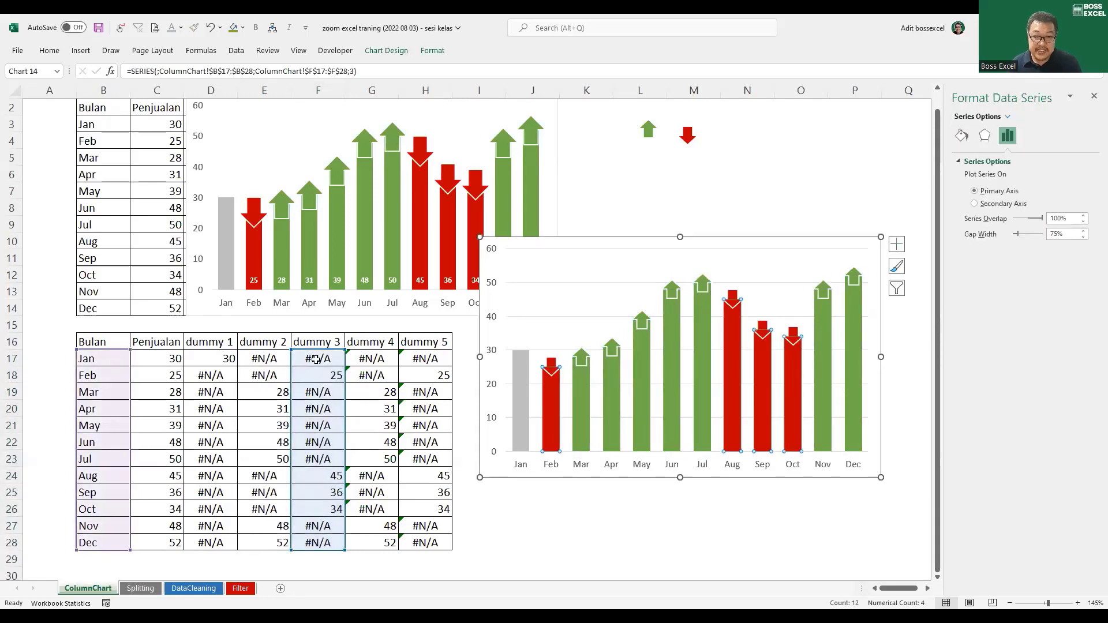
# Examine how the dummy 3, dummy 4 and dummy 5 columns relate to the red columns and the arrow markers in the new chart
pyautogui.click(323, 409)
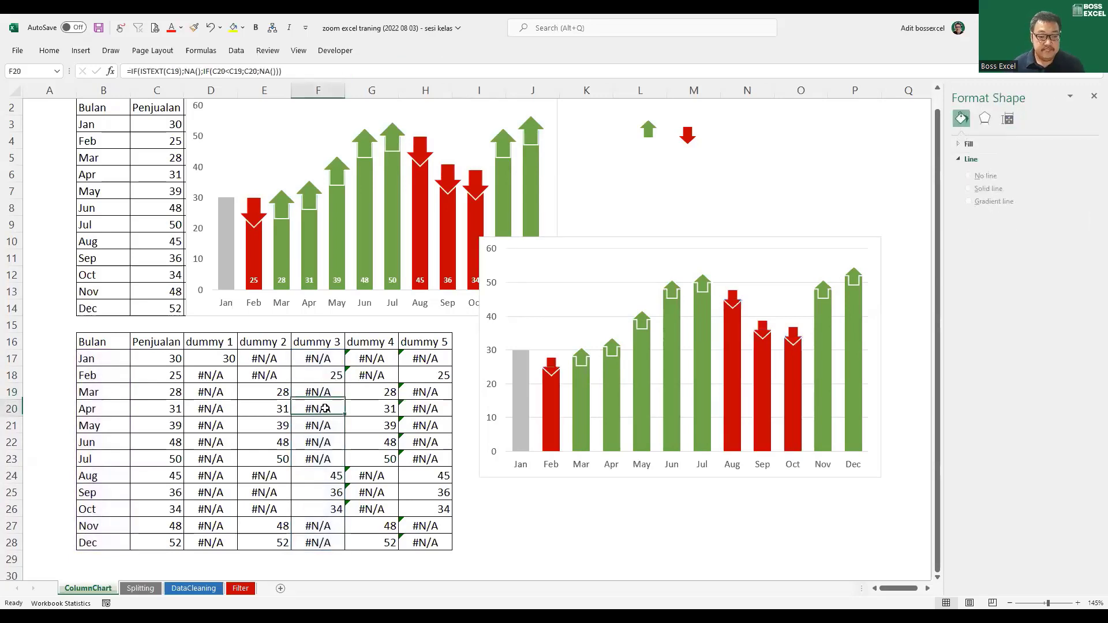
pyautogui.click(339, 423)
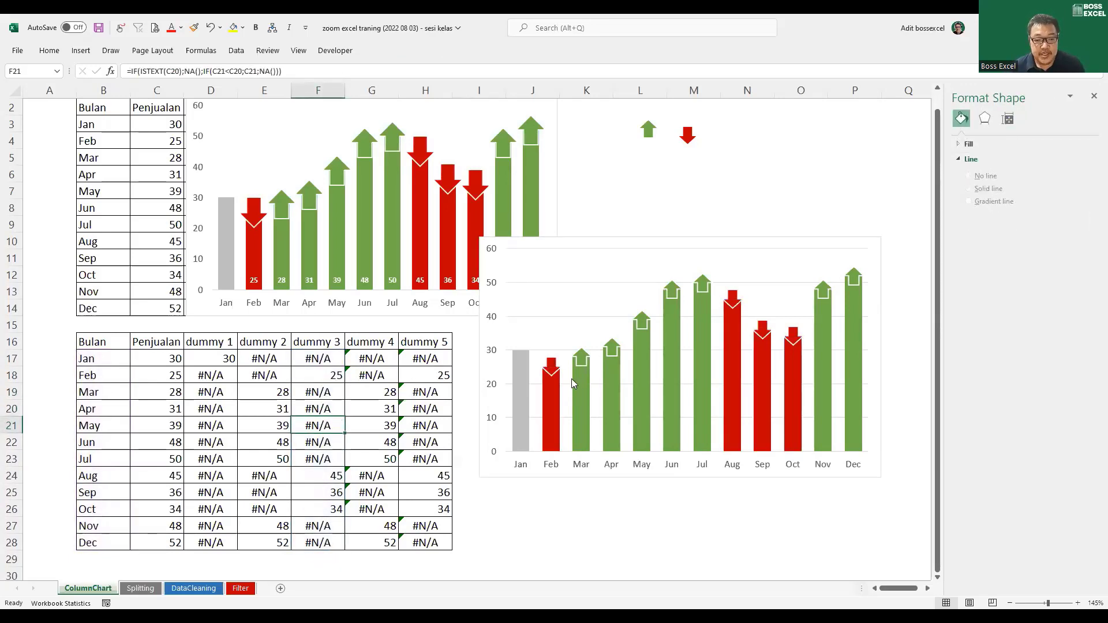
pyautogui.click(581, 357)
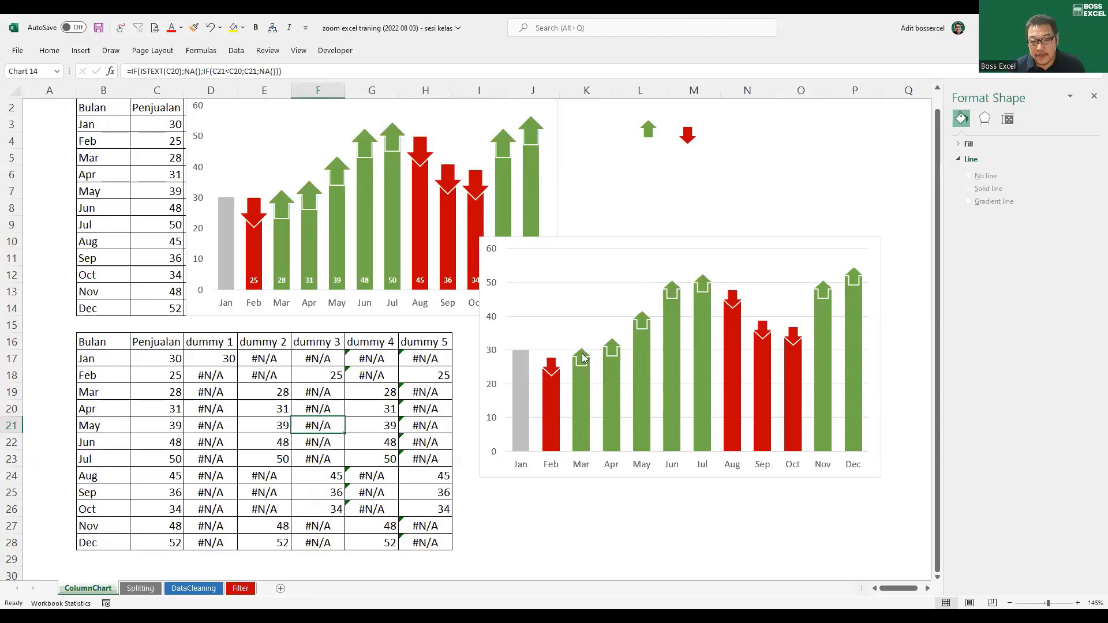
pyautogui.click(582, 357)
pyautogui.click(555, 364)
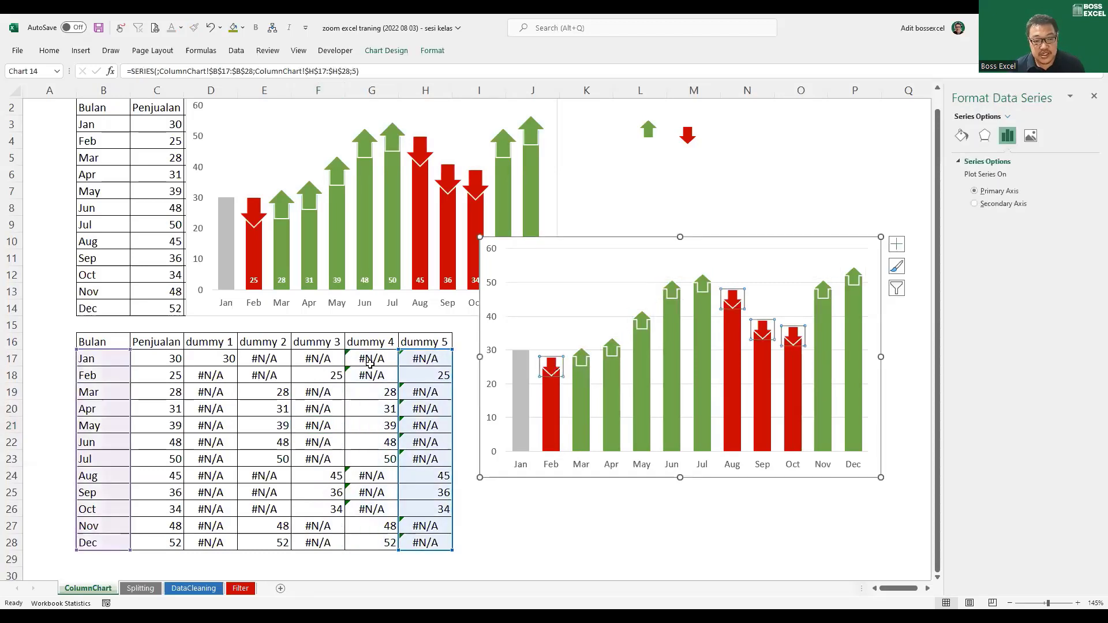
pyautogui.moveTo(424, 359); pyautogui.dragTo(430, 504)
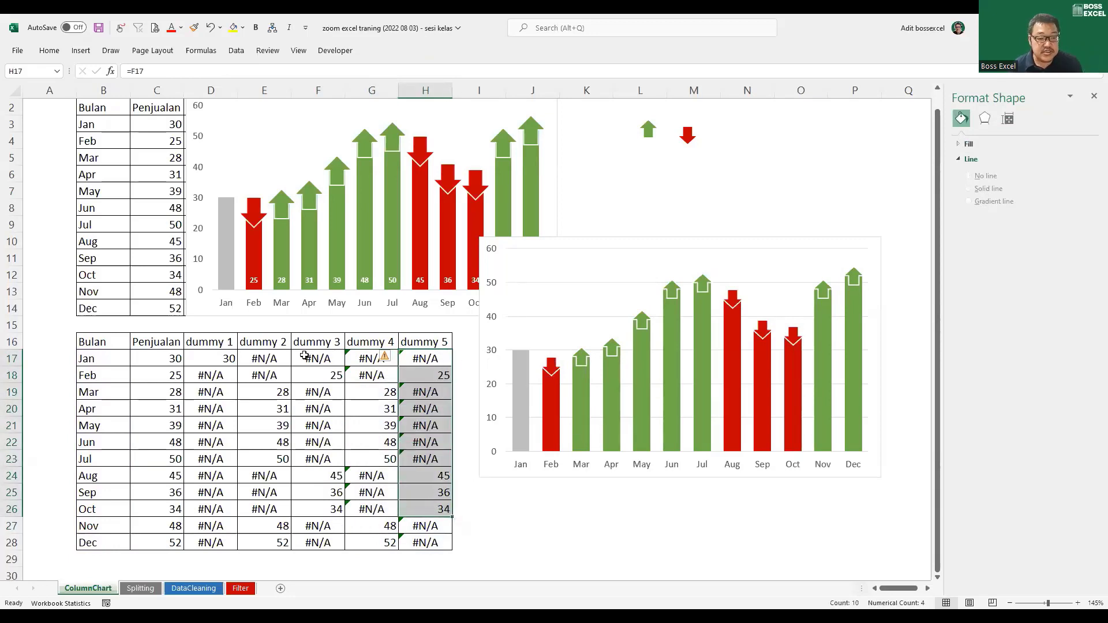
pyautogui.moveTo(277, 344); pyautogui.dragTo(271, 486)
pyautogui.moveTo(321, 346); pyautogui.dragTo(313, 464)
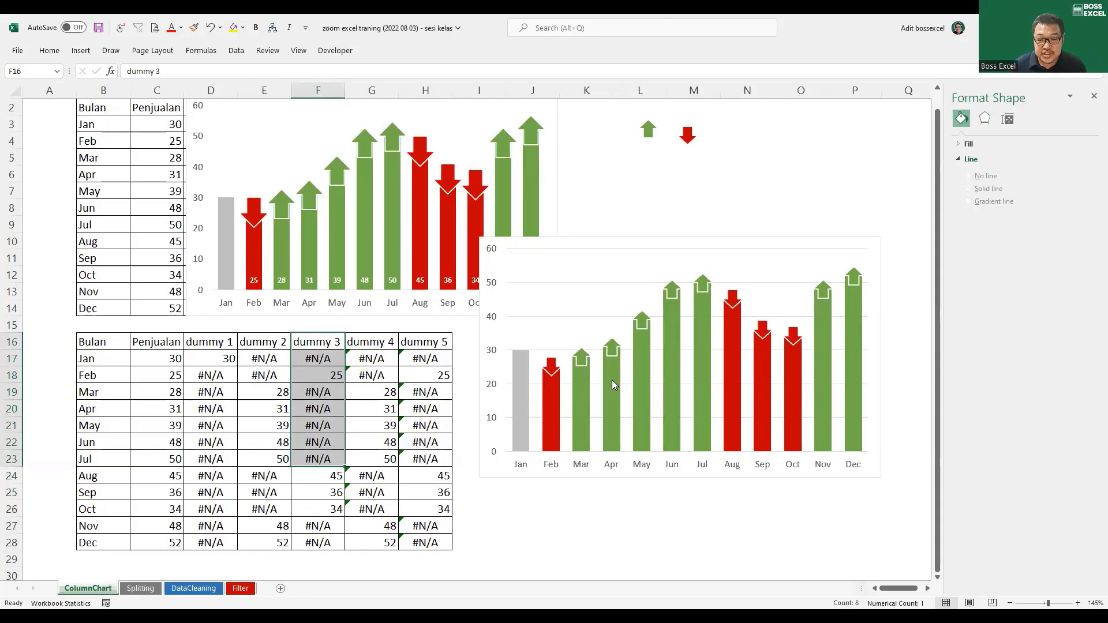
pyautogui.click(645, 321)
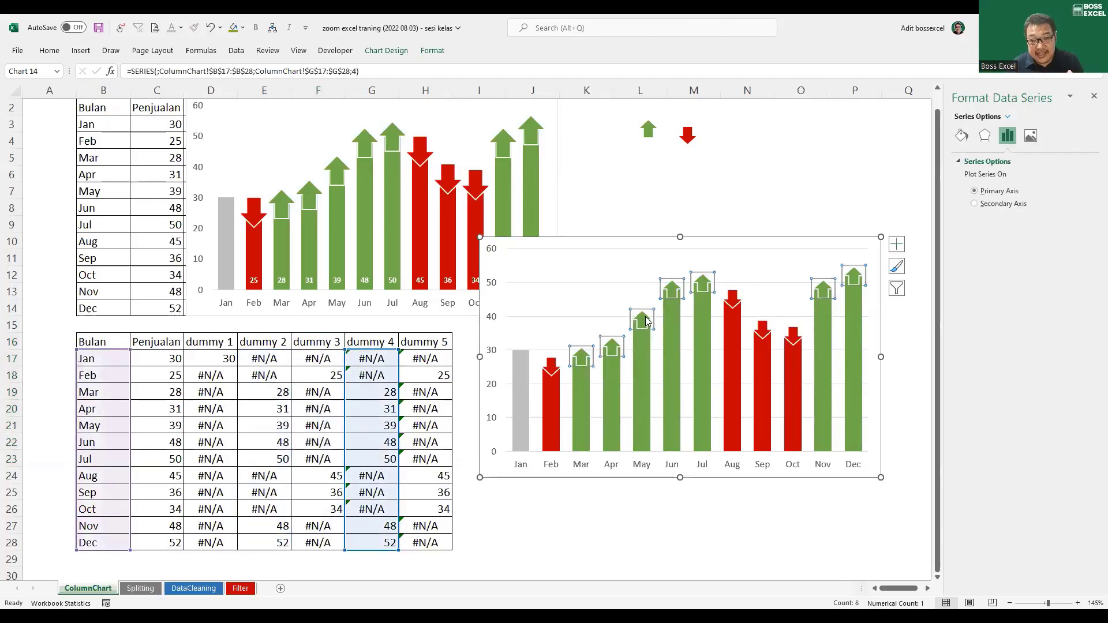
pyautogui.click(648, 138)
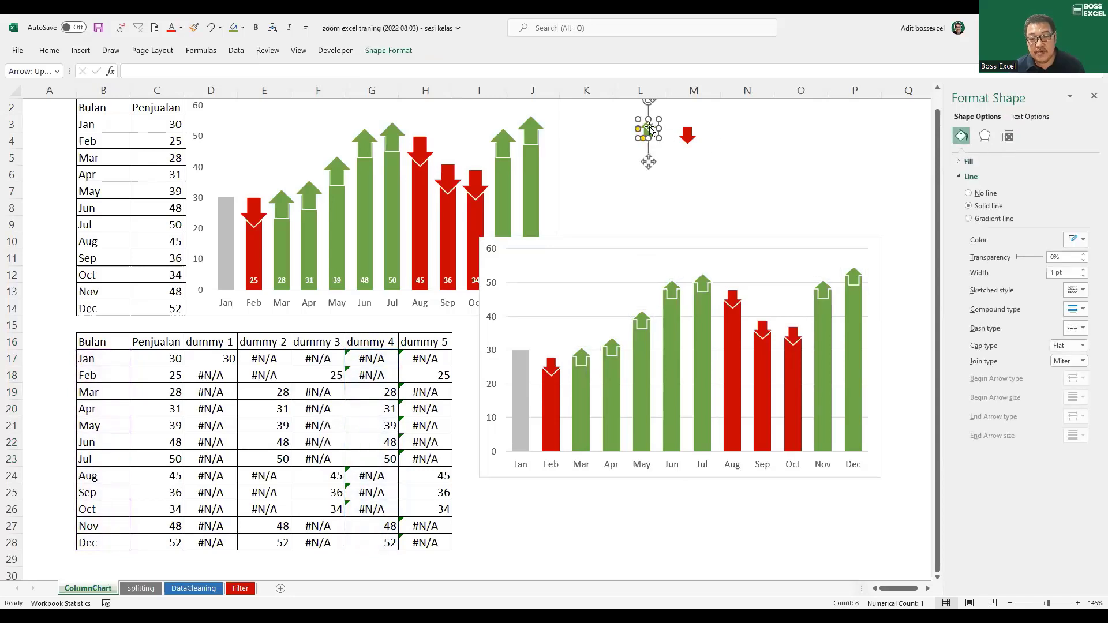
pyautogui.click(678, 294)
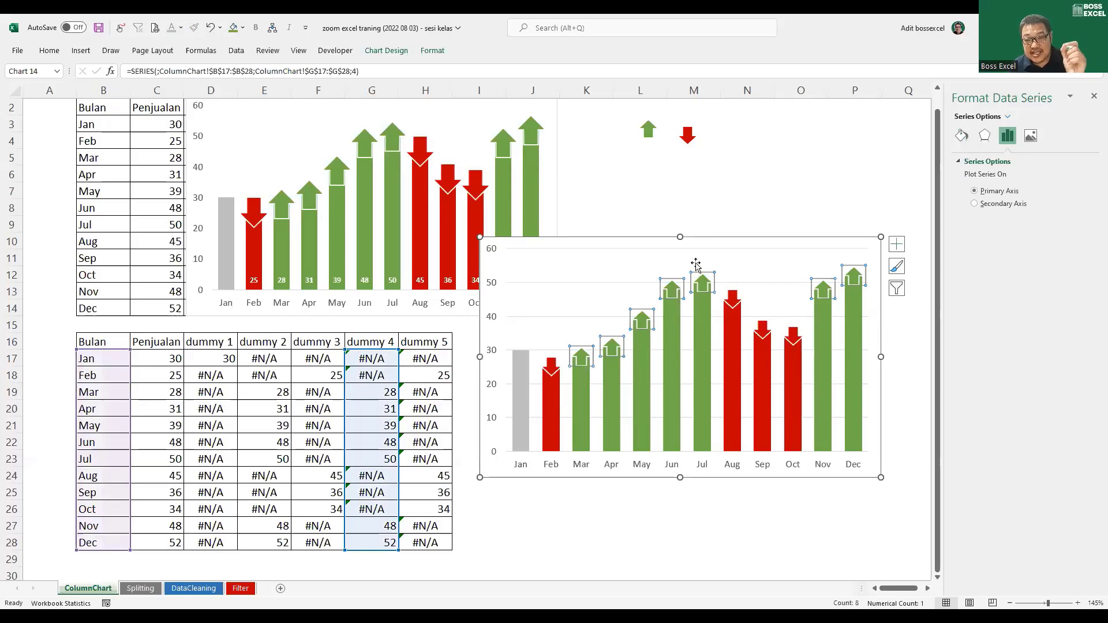
pyautogui.click(731, 211)
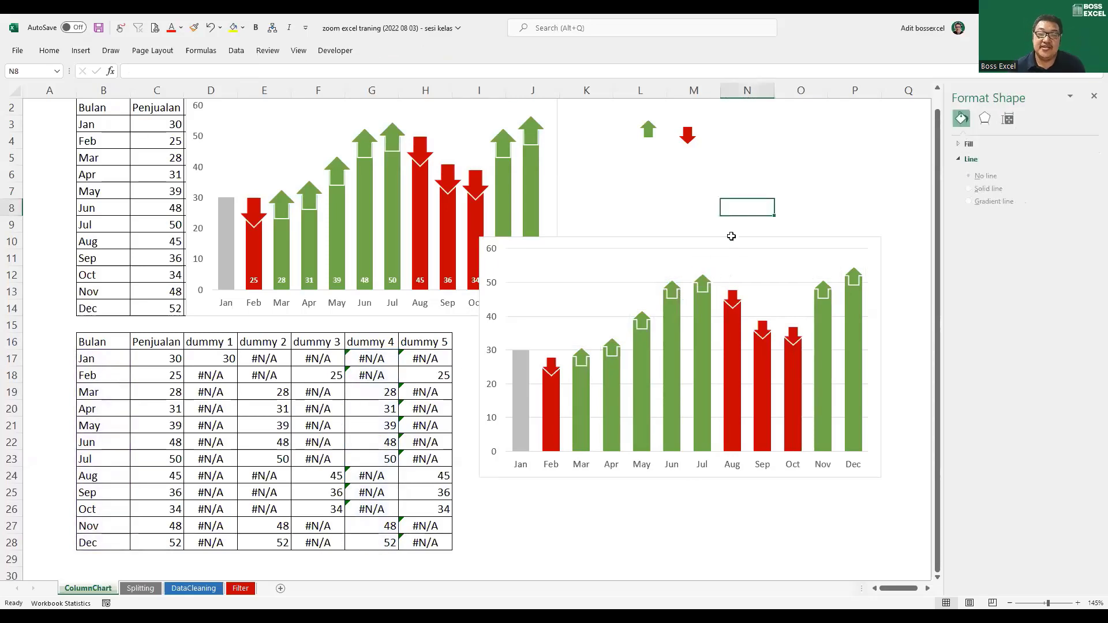
# Move the new chart directly beneath the original chart and shrink it to match the original's width
pyautogui.moveTo(733, 244); pyautogui.dragTo(436, 324)
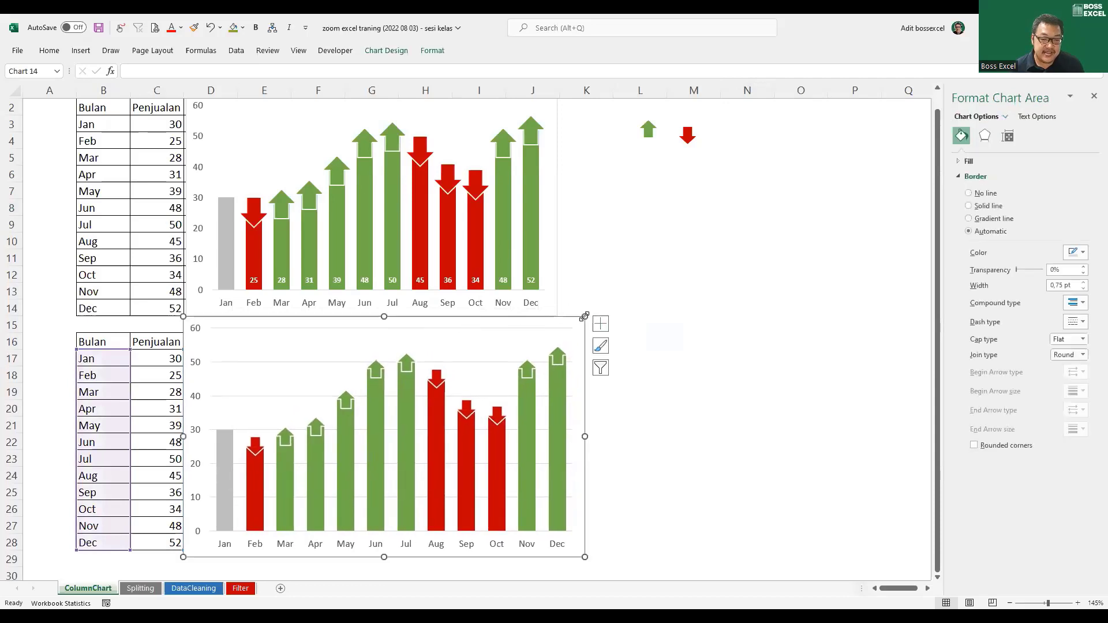
pyautogui.moveTo(555, 325); pyautogui.dragTo(555, 326)
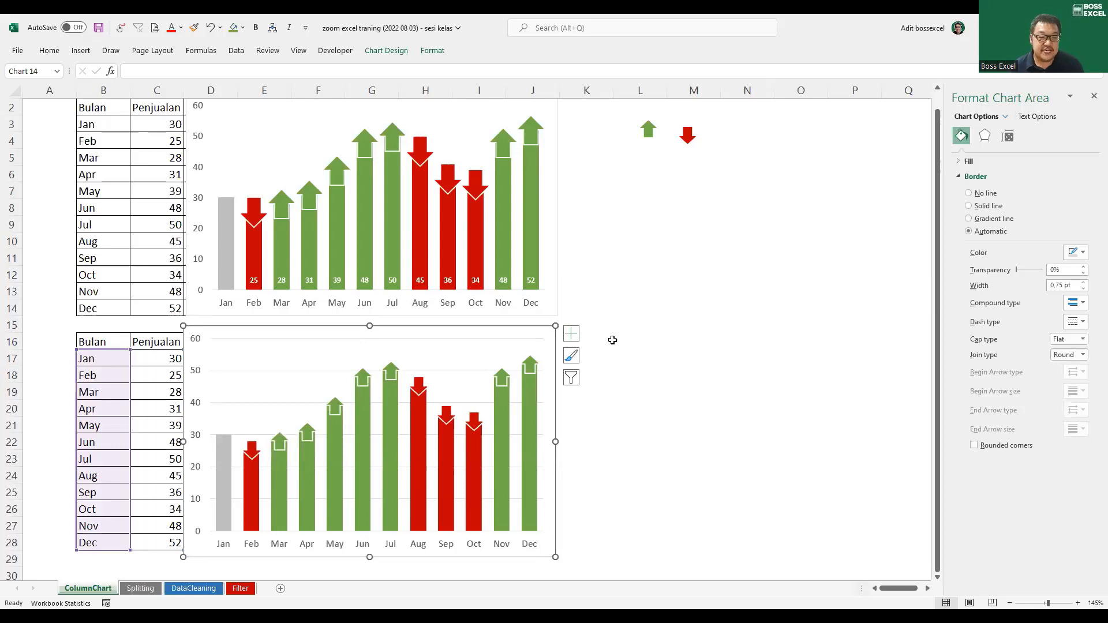
pyautogui.click(684, 340)
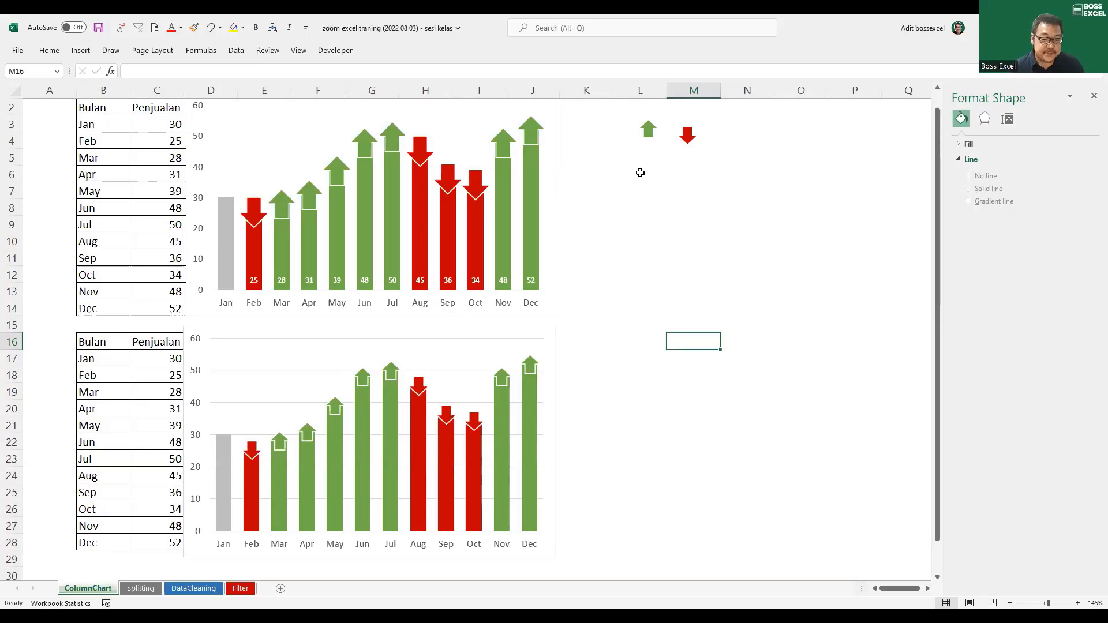
# Switch to the Splitting sheet and enlarge the Polling Warna table together with the column E entries
pyautogui.click(141, 588)
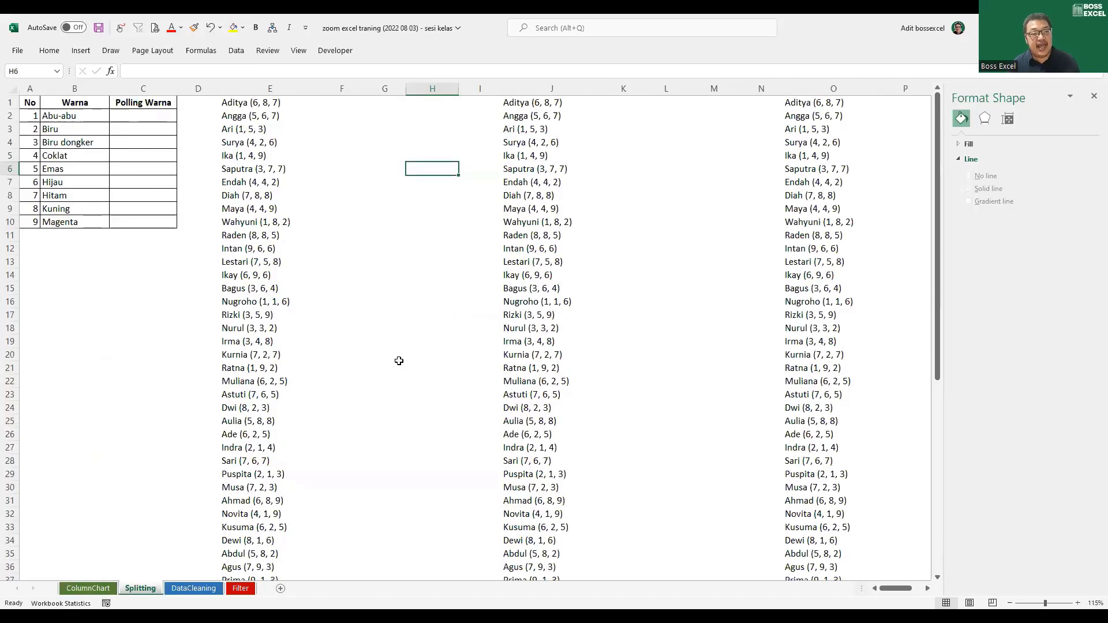
pyautogui.scroll(3, 398, 362)
pyautogui.scroll(2, 397, 362)
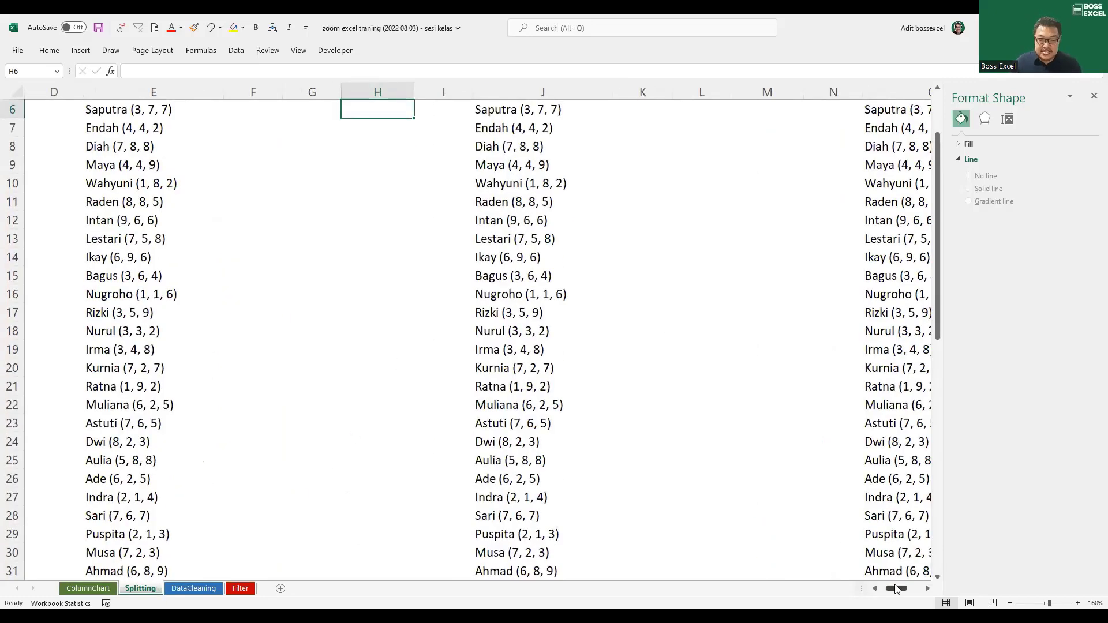
pyautogui.moveTo(894, 588); pyautogui.dragTo(889, 588)
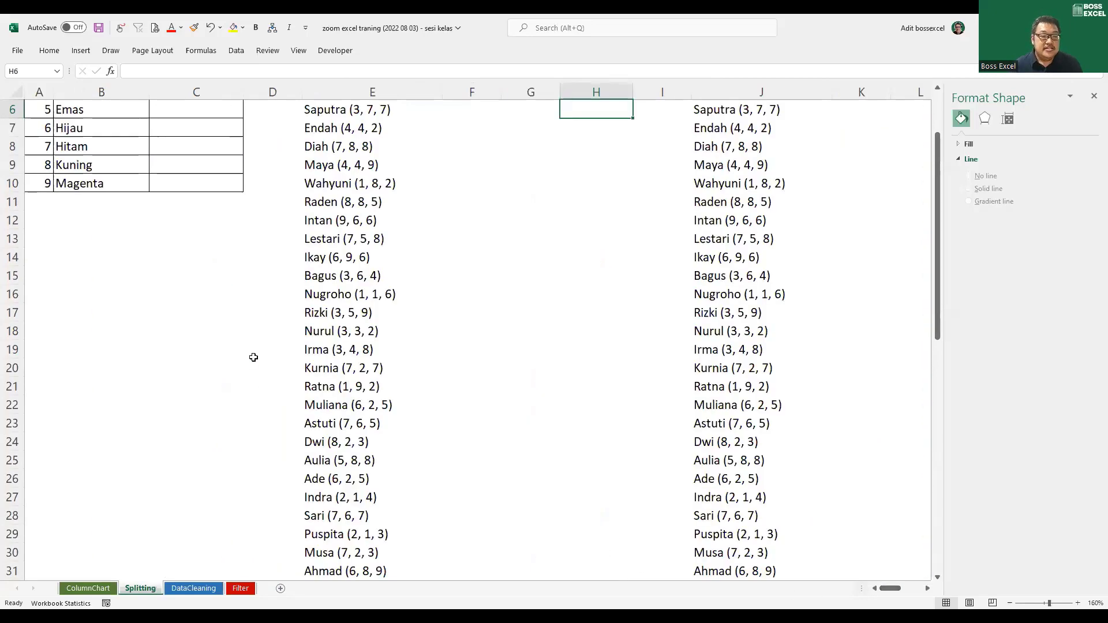
pyautogui.scroll(2, 343, 383)
pyautogui.scroll(2, 344, 382)
pyautogui.moveTo(892, 588); pyautogui.dragTo(805, 571)
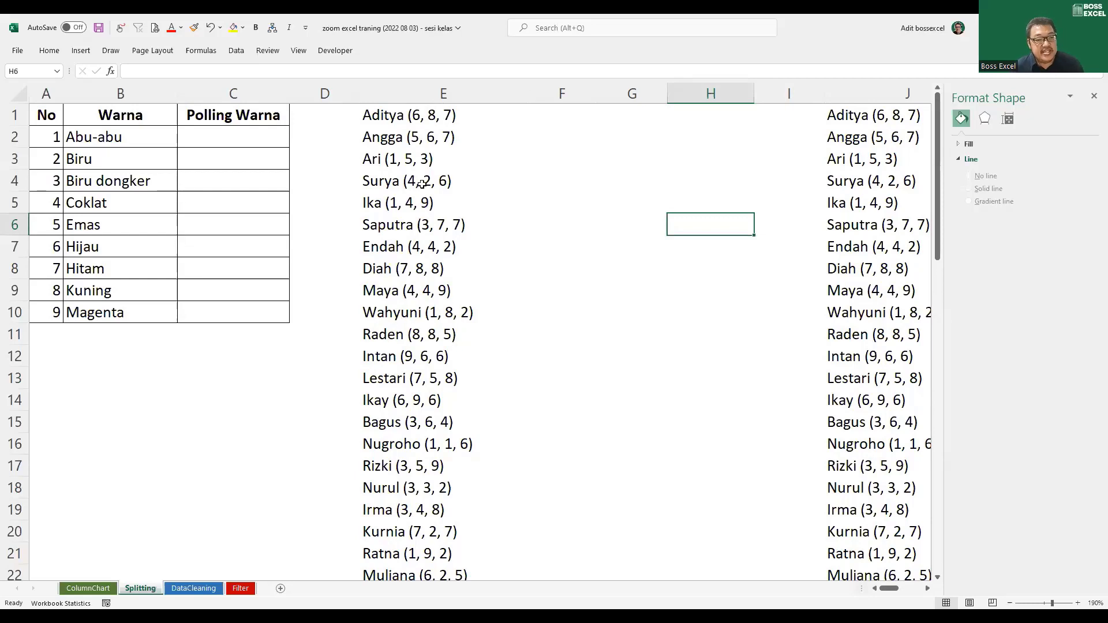
# Examine the numbered colours in the Warna table and the three choices per column E entry, temporarily circling choices of number 1 in ink
pyautogui.moveTo(118, 145); pyautogui.dragTo(130, 314)
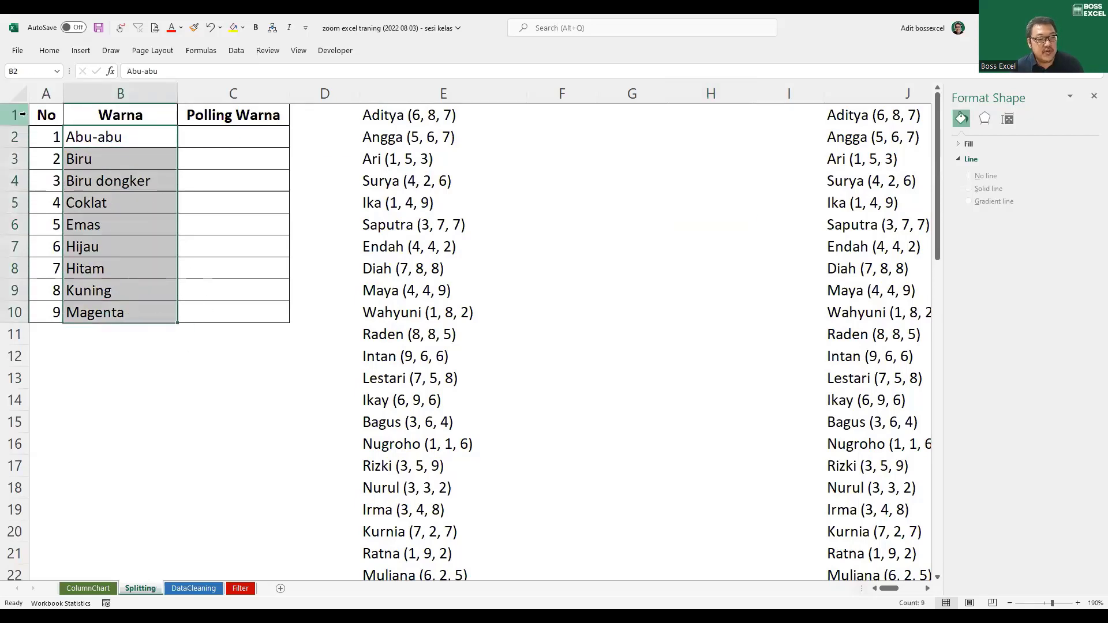
pyautogui.click(45, 136)
pyautogui.moveTo(45, 171); pyautogui.dragTo(46, 312)
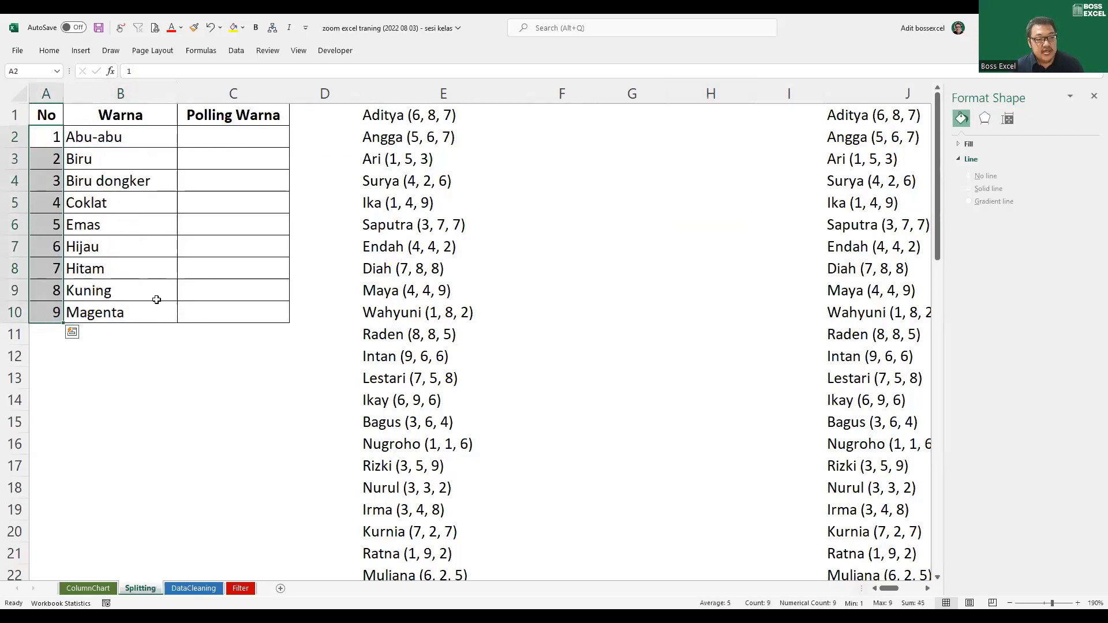
pyautogui.click(386, 118)
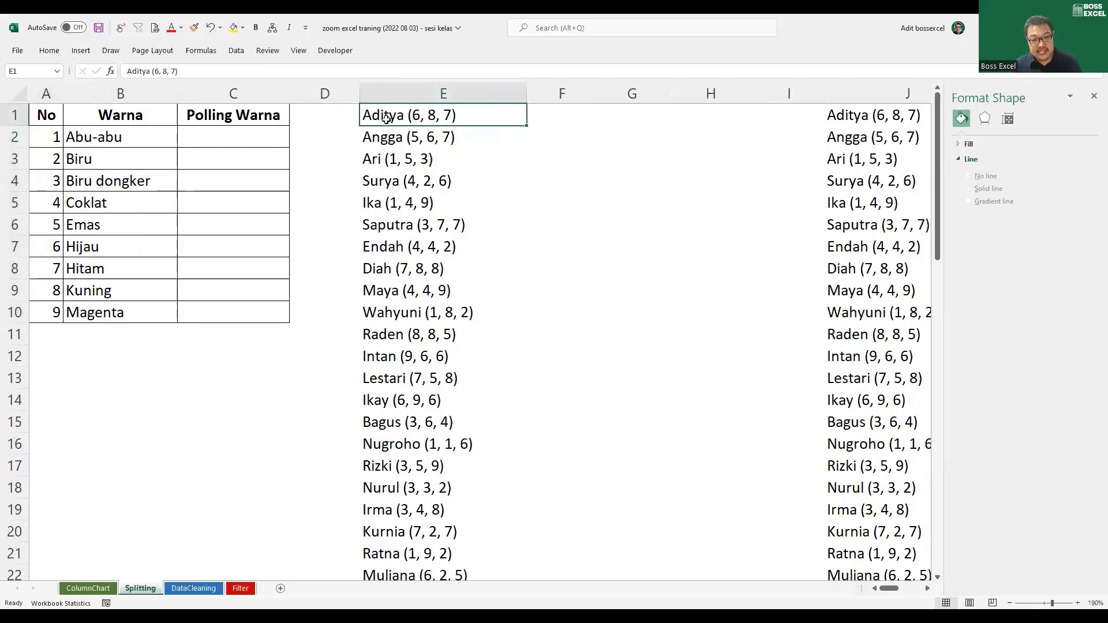
pyautogui.hotkey('ctrl', 'Down')
pyautogui.hotkey('ctrl', 'Up')
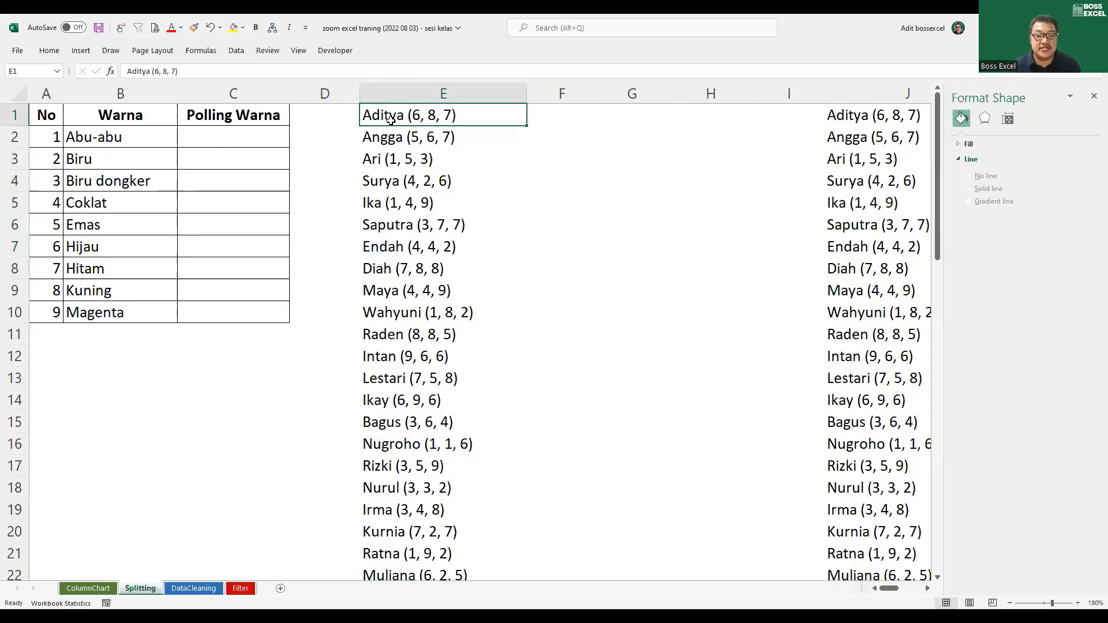
pyautogui.moveTo(410, 111); pyautogui.dragTo(430, 352)
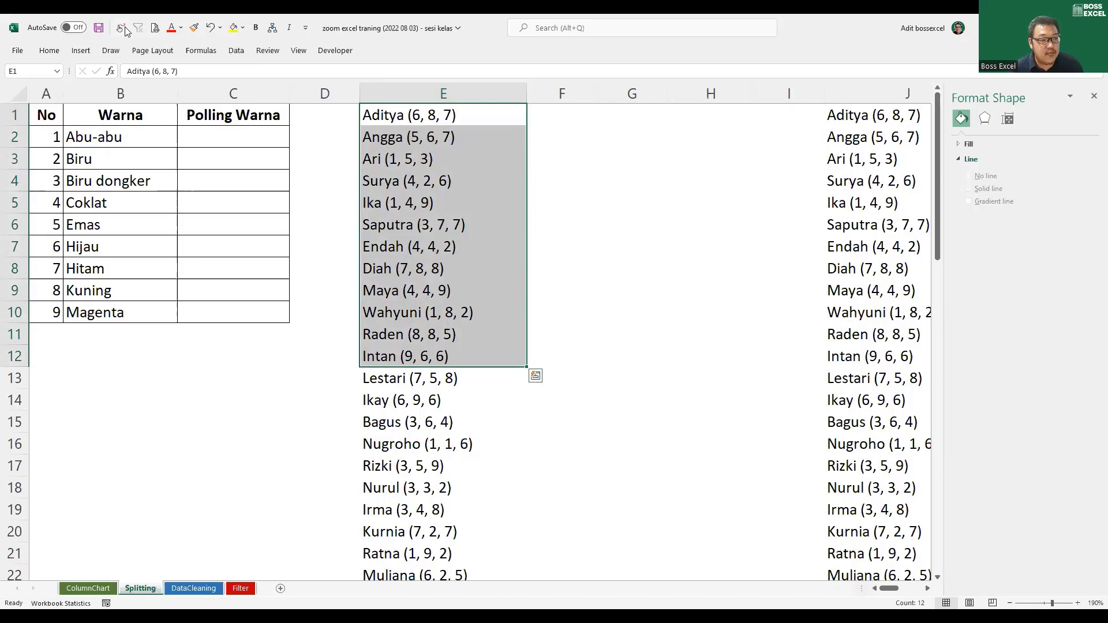
pyautogui.moveTo(397, 151); pyautogui.dragTo(397, 209)
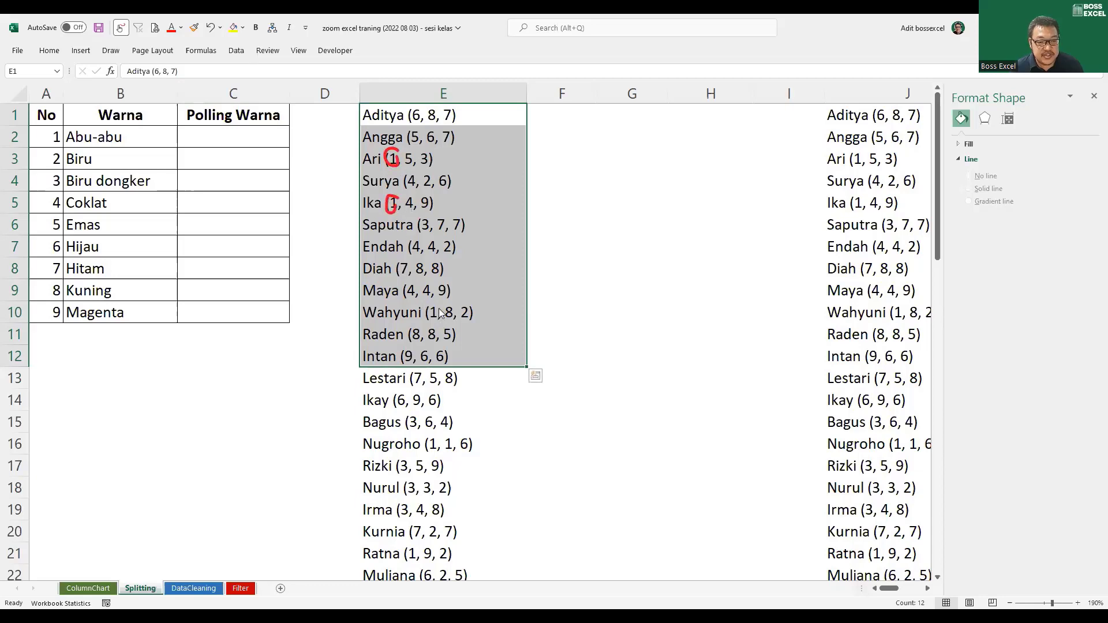
pyautogui.moveTo(441, 303)
pyautogui.mouseDown()
pyautogui.moveTo(432, 325)
pyautogui.moveTo(445, 314)
pyautogui.mouseUp()
pyautogui.moveTo(437, 441)
pyautogui.mouseDown()
pyautogui.moveTo(430, 459)
pyautogui.moveTo(454, 465)
pyautogui.moveTo(465, 439)
pyautogui.mouseUp()
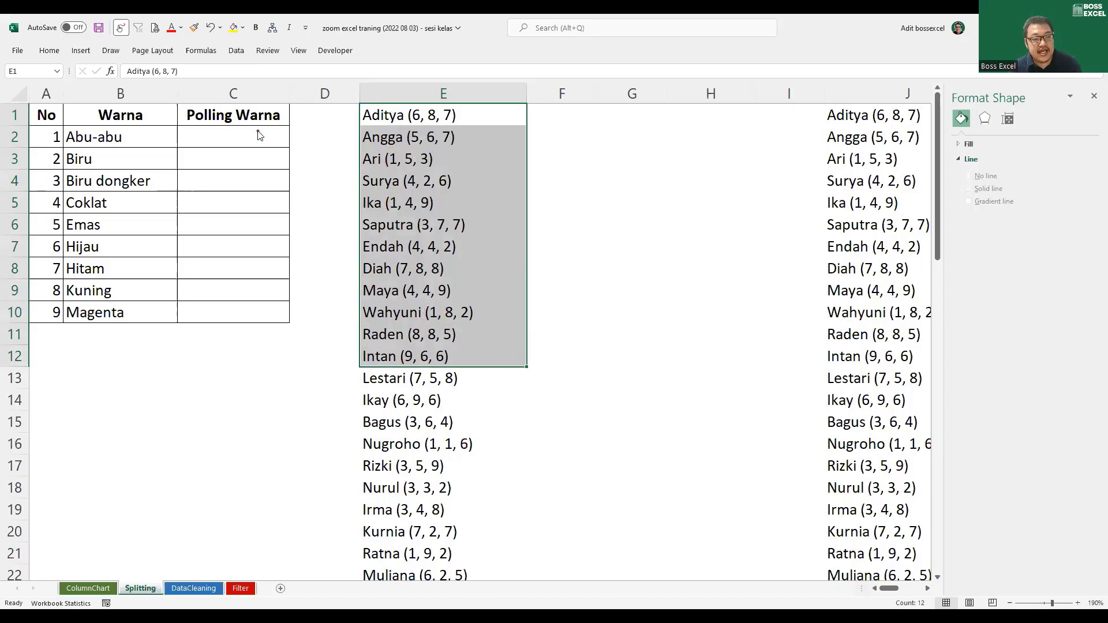
pyautogui.click(535, 159)
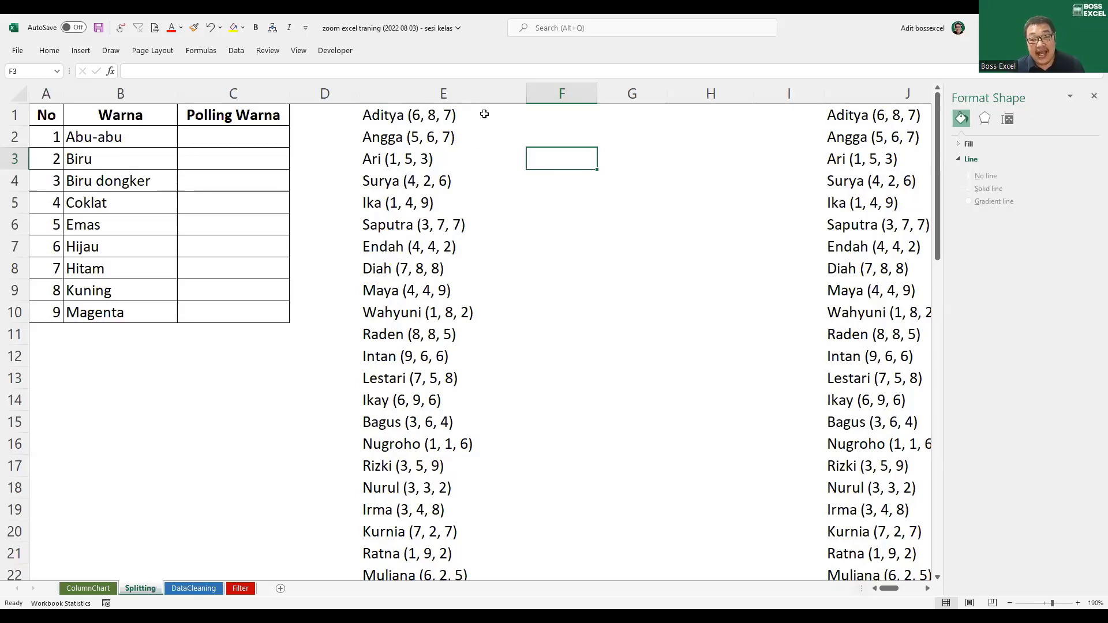
# Enter =SEARCH("(";E1;1) in F1 to locate the opening bracket, and copy the formula down to F2
pyautogui.click(560, 117)
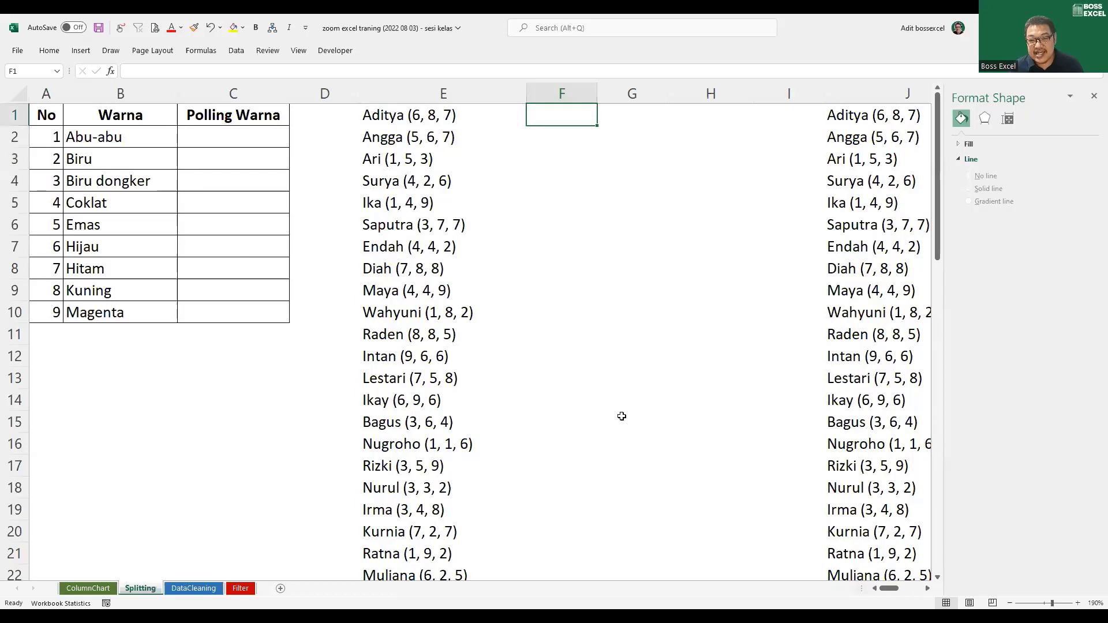
pyautogui.click(1094, 96)
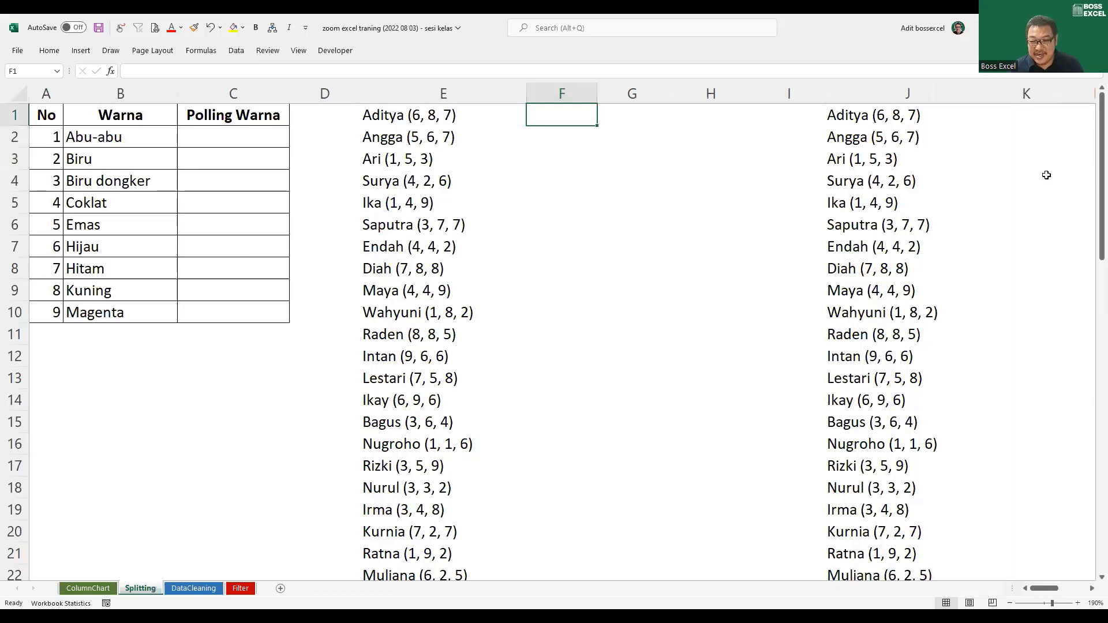
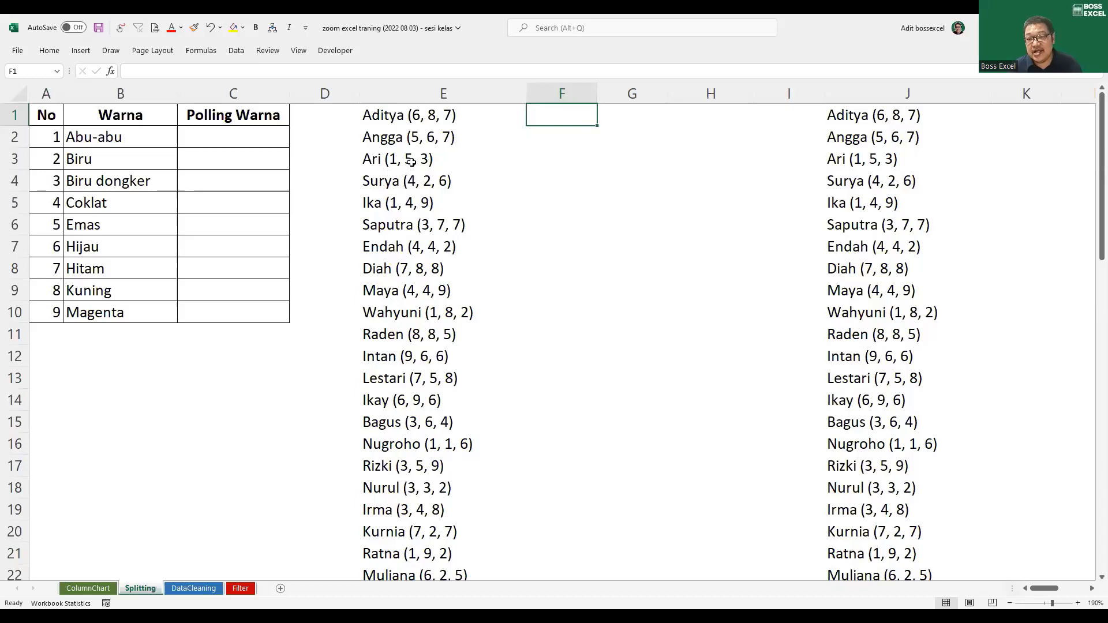
pyautogui.write('=')
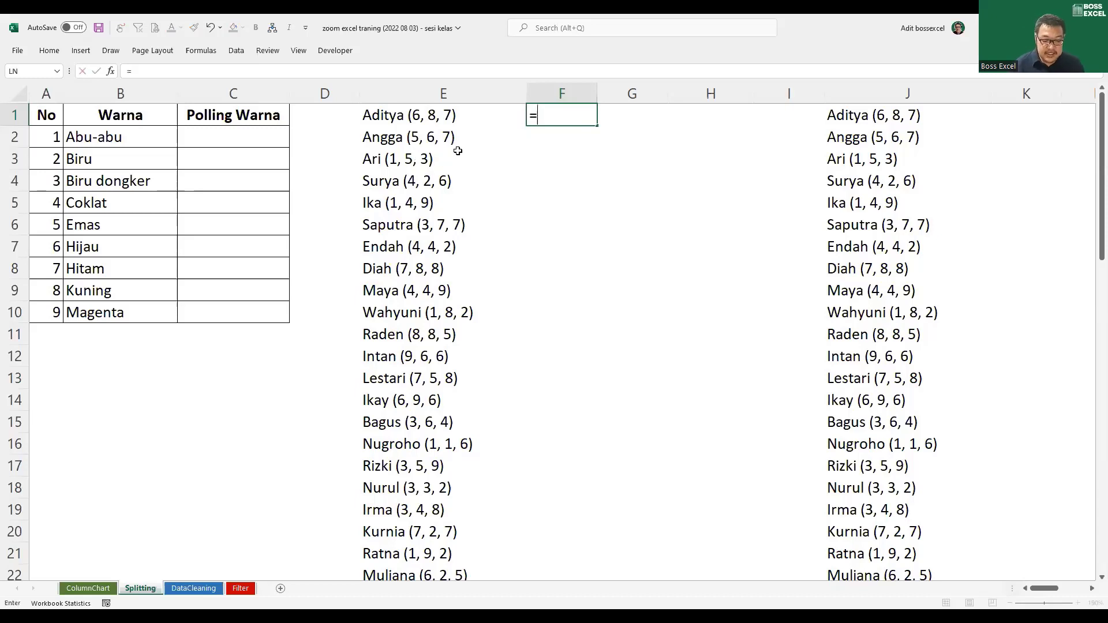
pyautogui.write('SEARCH(')
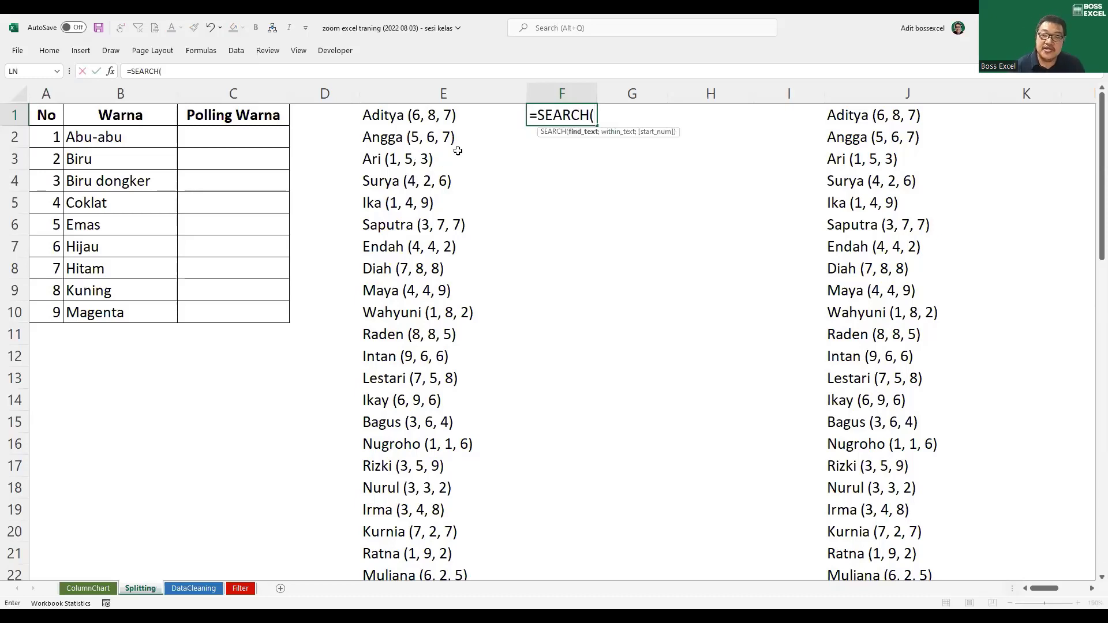
pyautogui.write('"(')
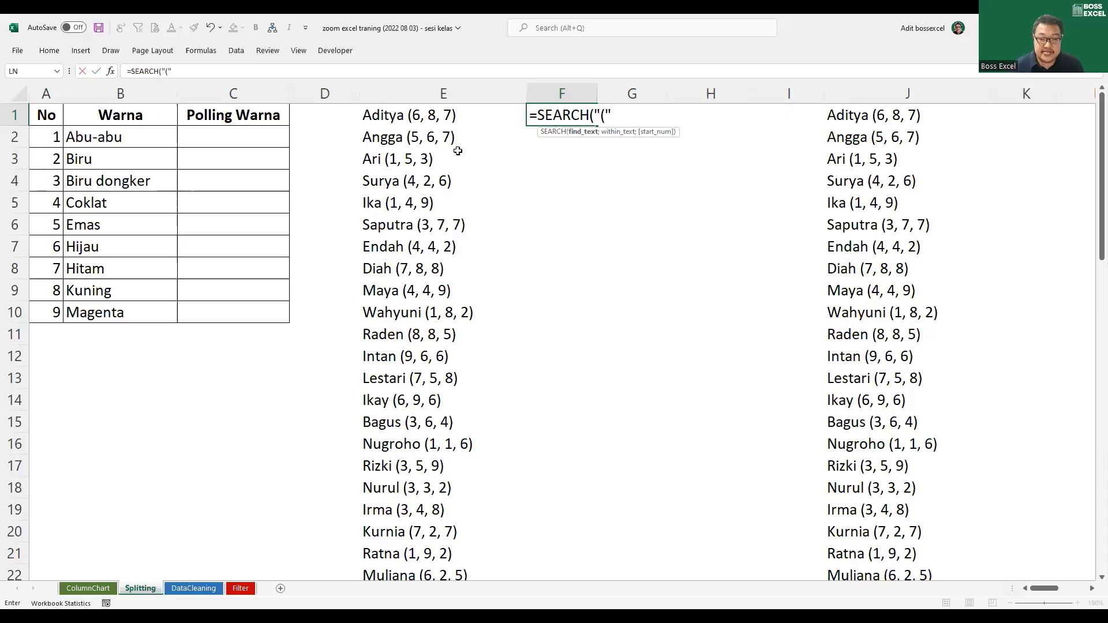
pyautogui.write(';')
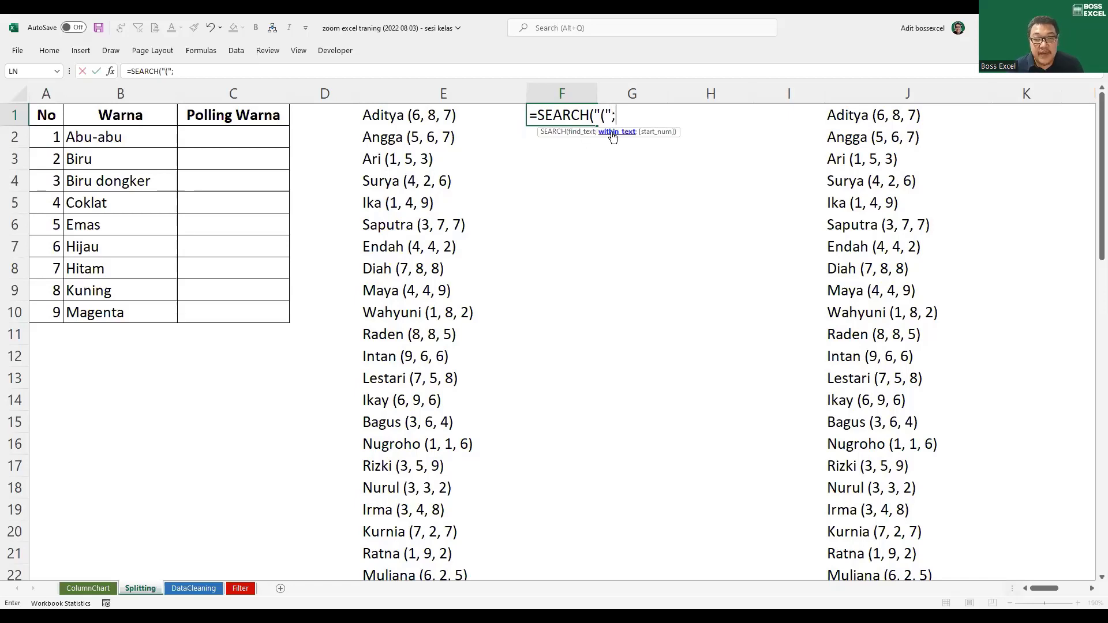
pyautogui.click(391, 120)
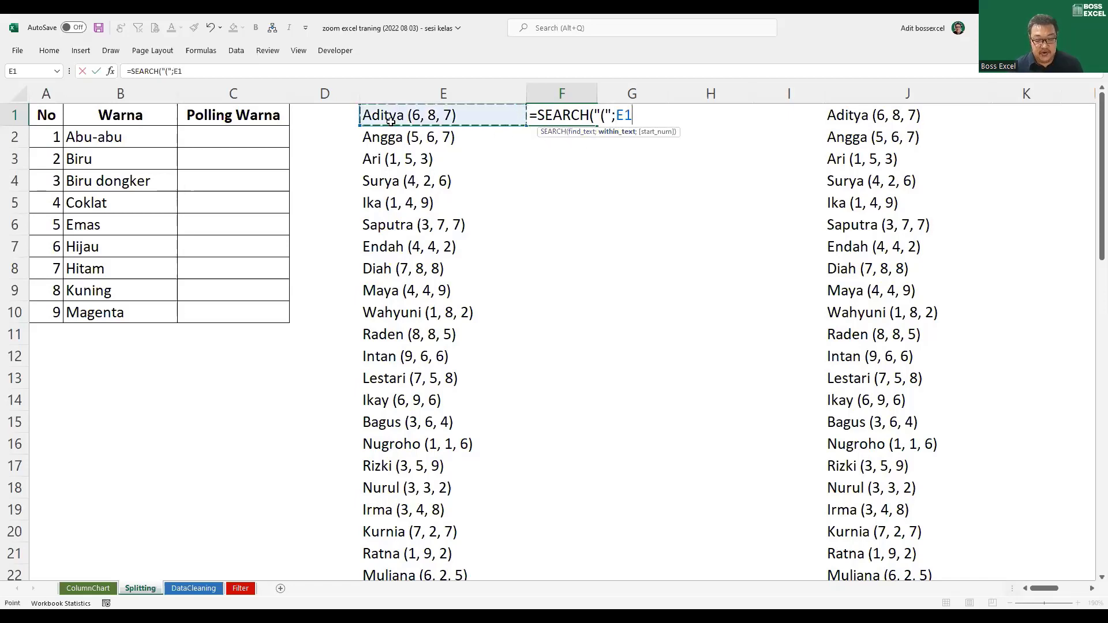
pyautogui.write(';1')
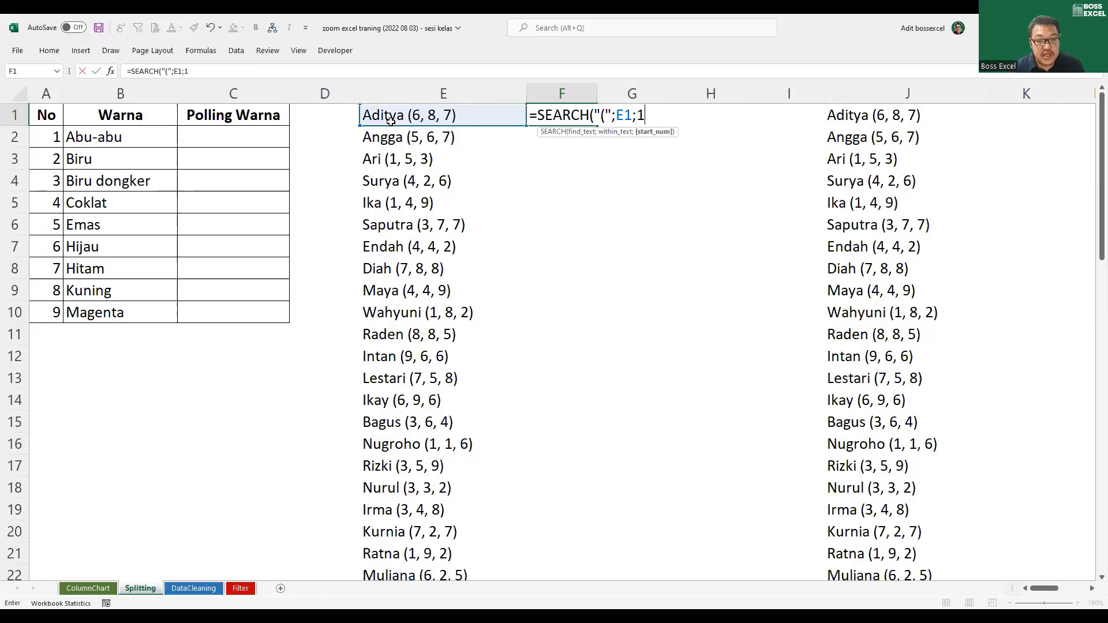
pyautogui.write(')')
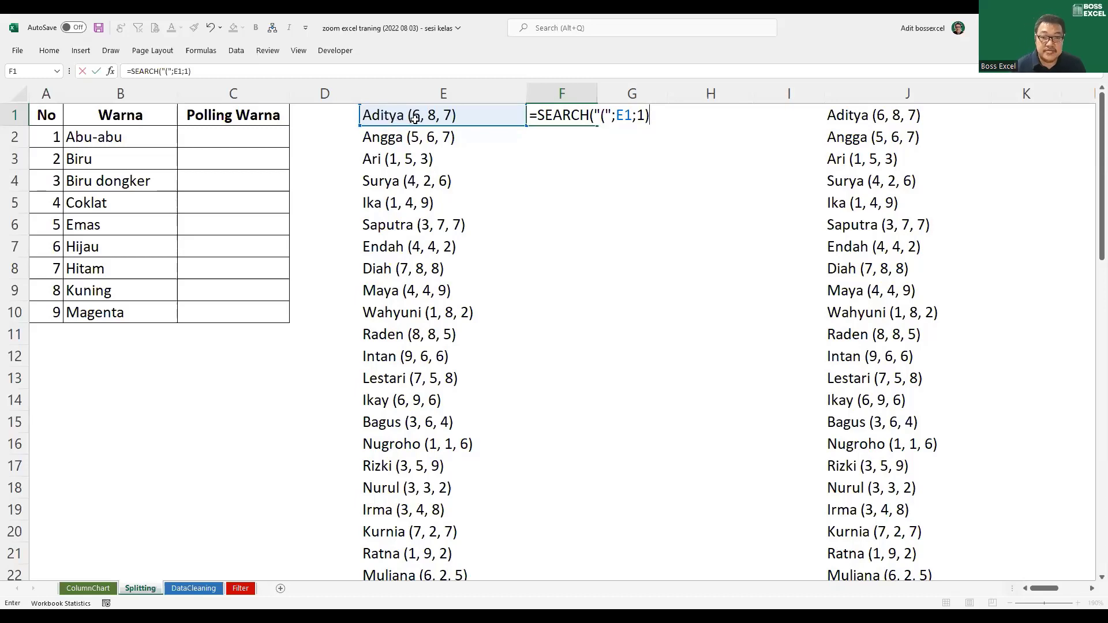
pyautogui.press('Return')
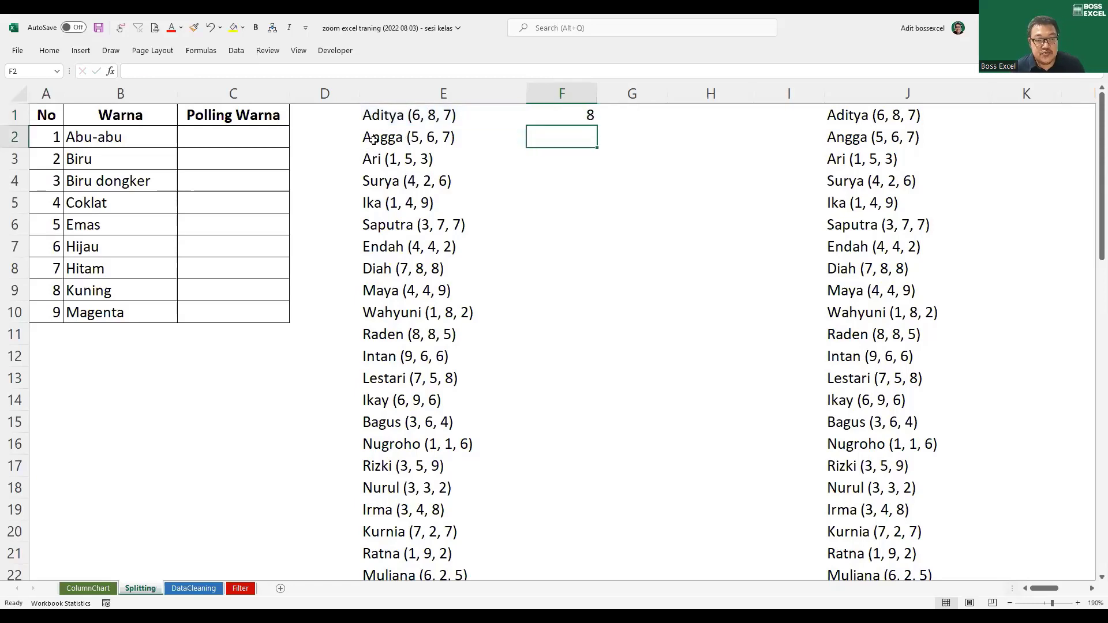
pyautogui.click(592, 114)
pyautogui.moveTo(596, 126); pyautogui.dragTo(601, 146)
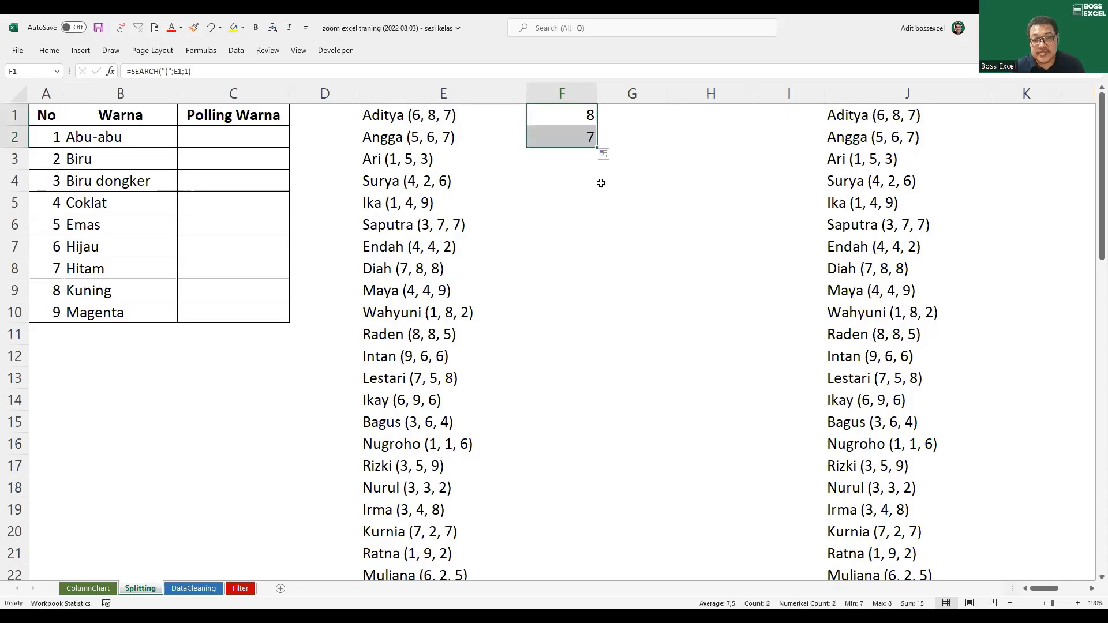
# Extend the F1 formula to =MID(E1;SEARCH("(";E1;1)+1;1) to extract the first choice after the bracket
pyautogui.click(569, 113)
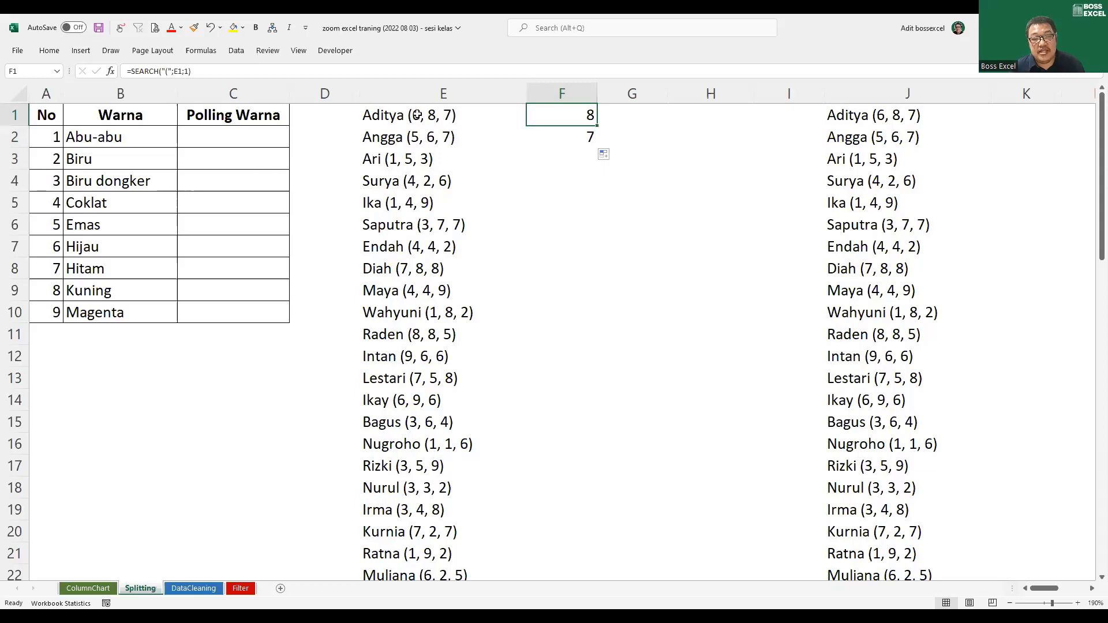
pyautogui.doubleClick(588, 123)
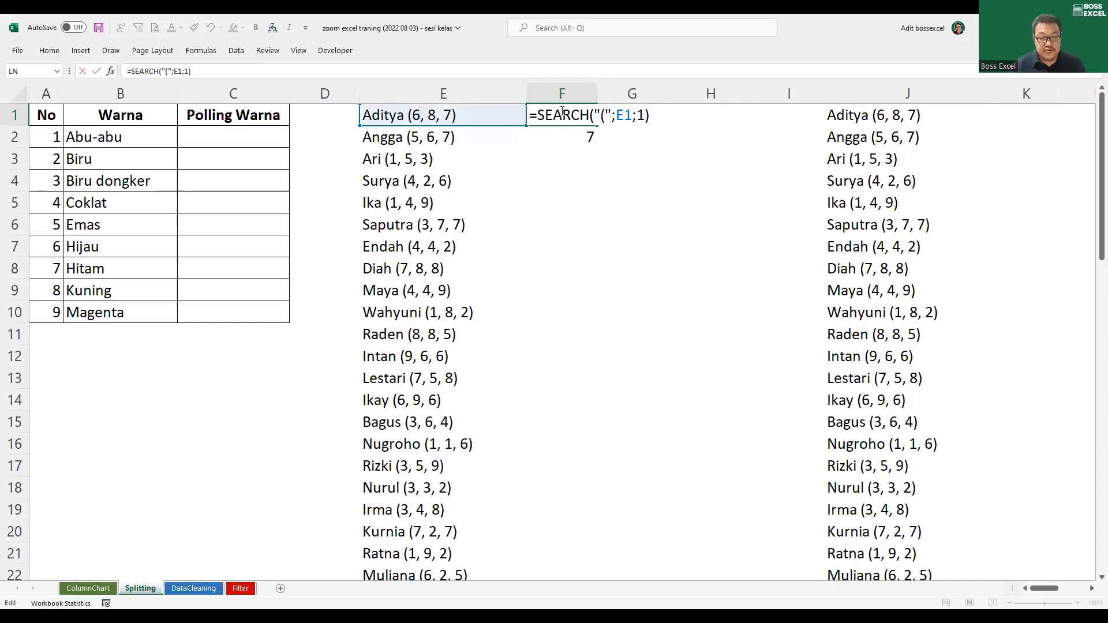
pyautogui.write('MID(')
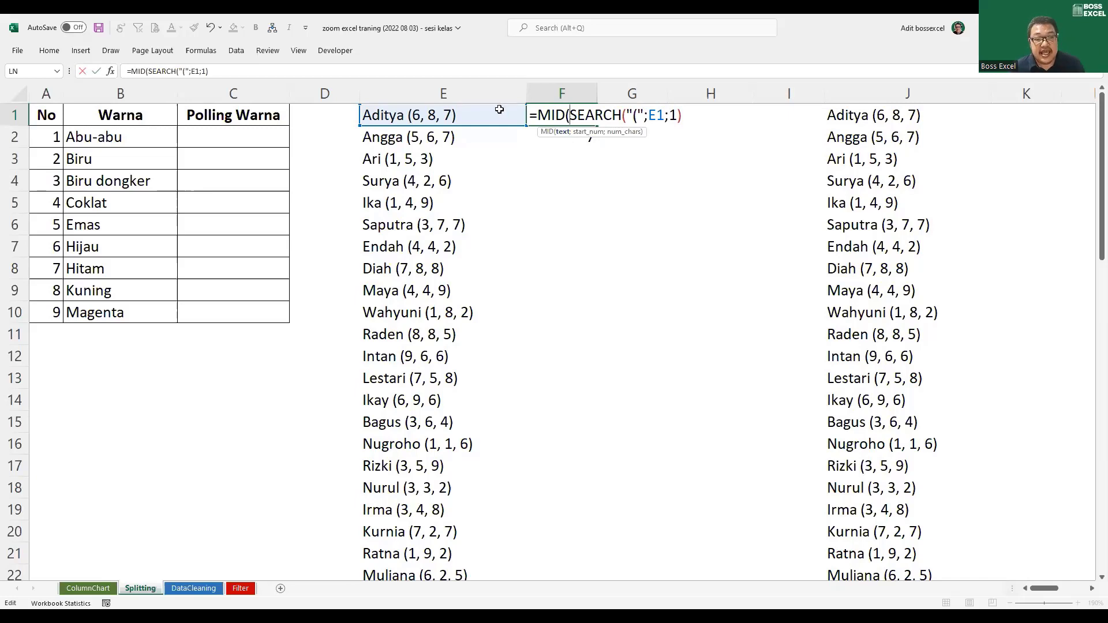
pyautogui.click(499, 108)
pyautogui.write(';')
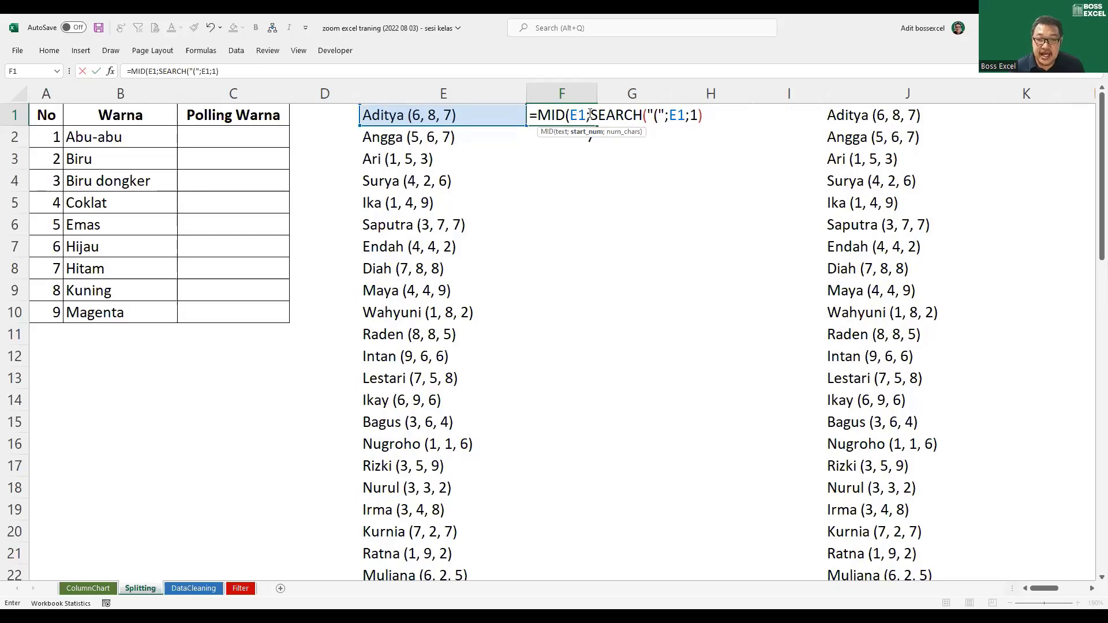
pyautogui.click(716, 118)
pyautogui.write('+1')
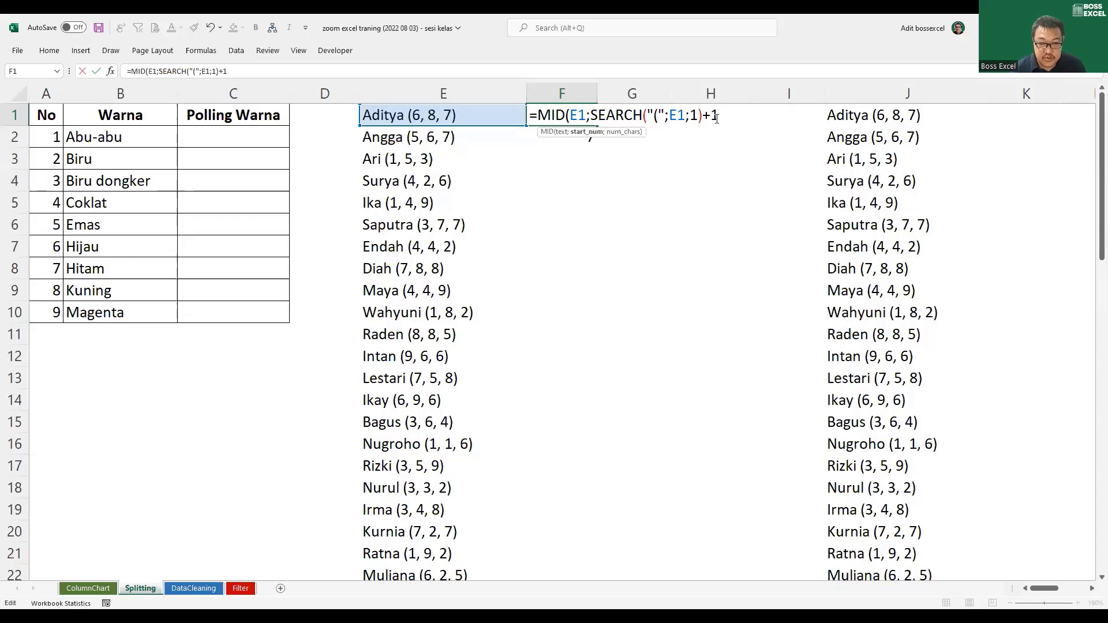
pyautogui.write(';')
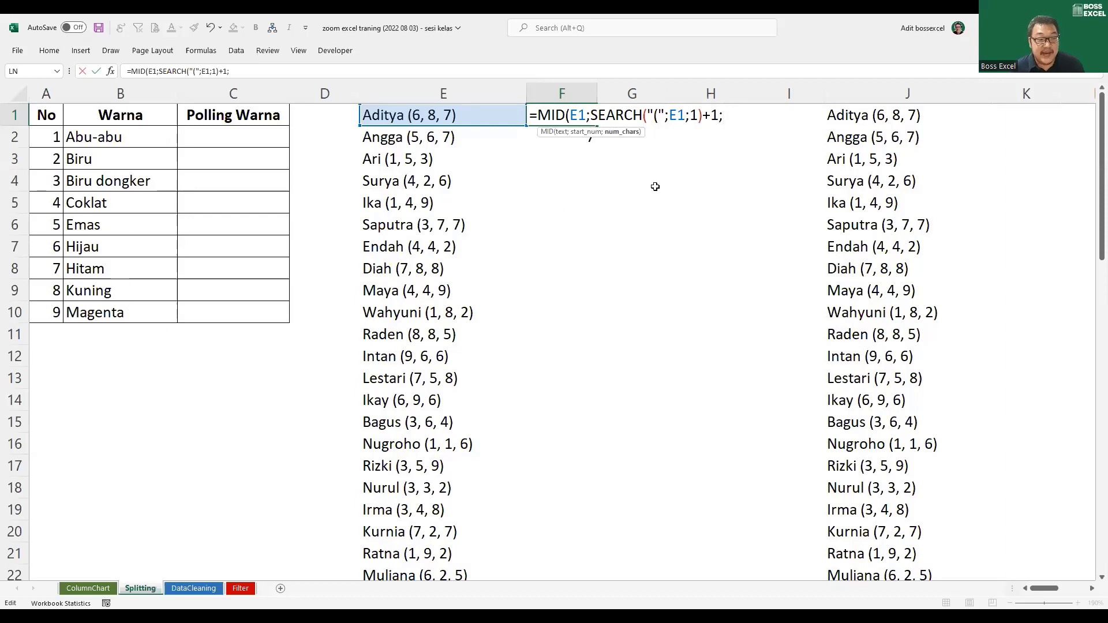
pyautogui.write('1')
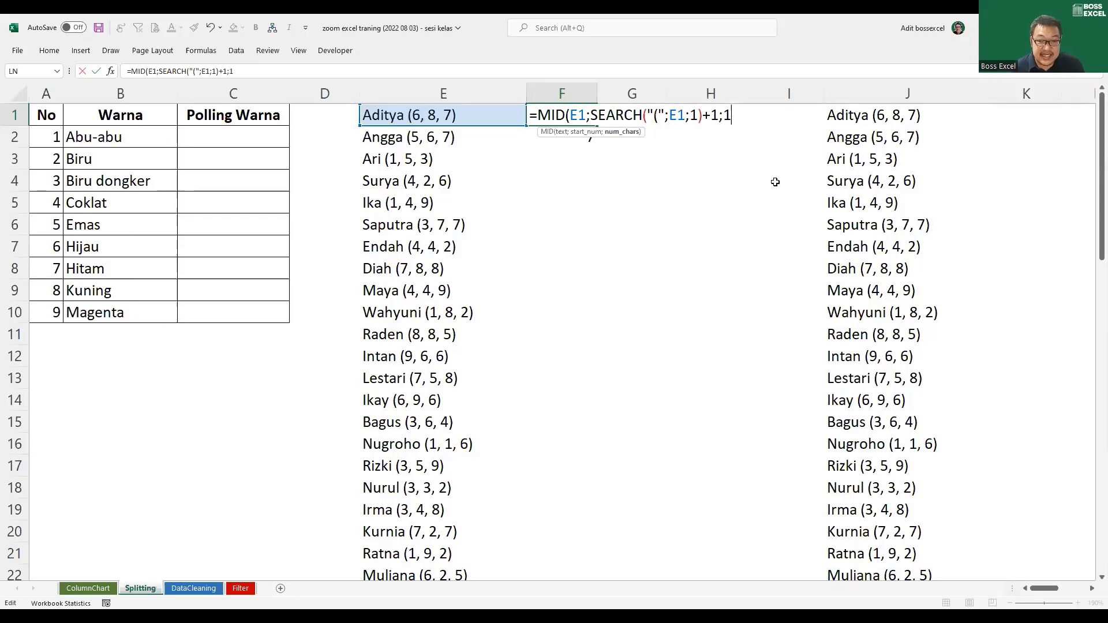
pyautogui.write(')')
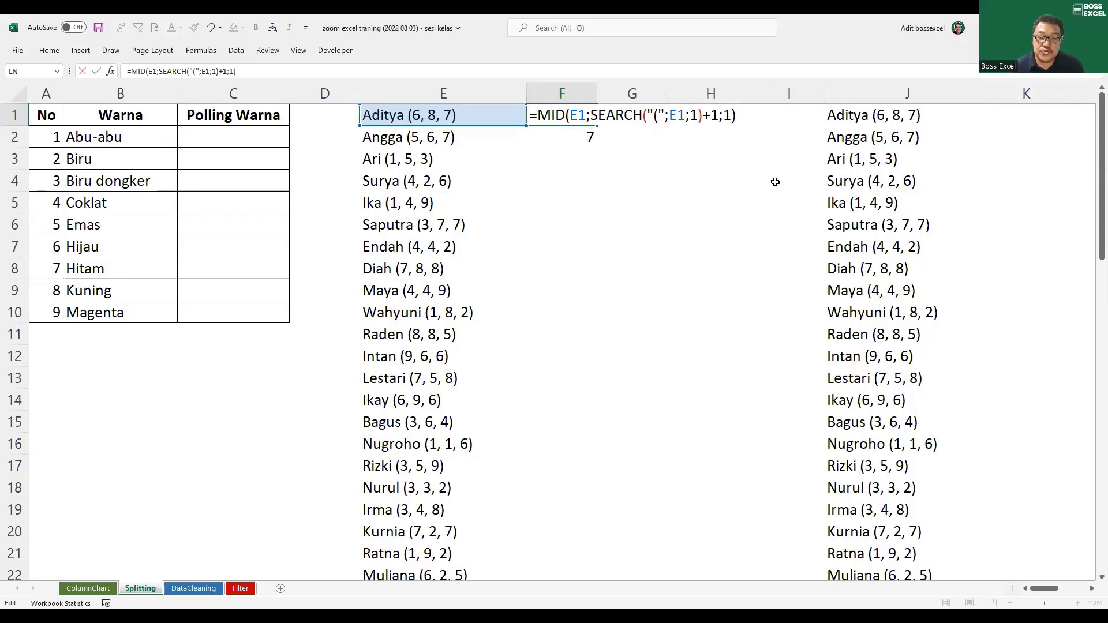
pyautogui.press('Return')
# Copy the MID formula from F1 into F2 and compare both extracted choices with their column E entries
pyautogui.click(546, 121)
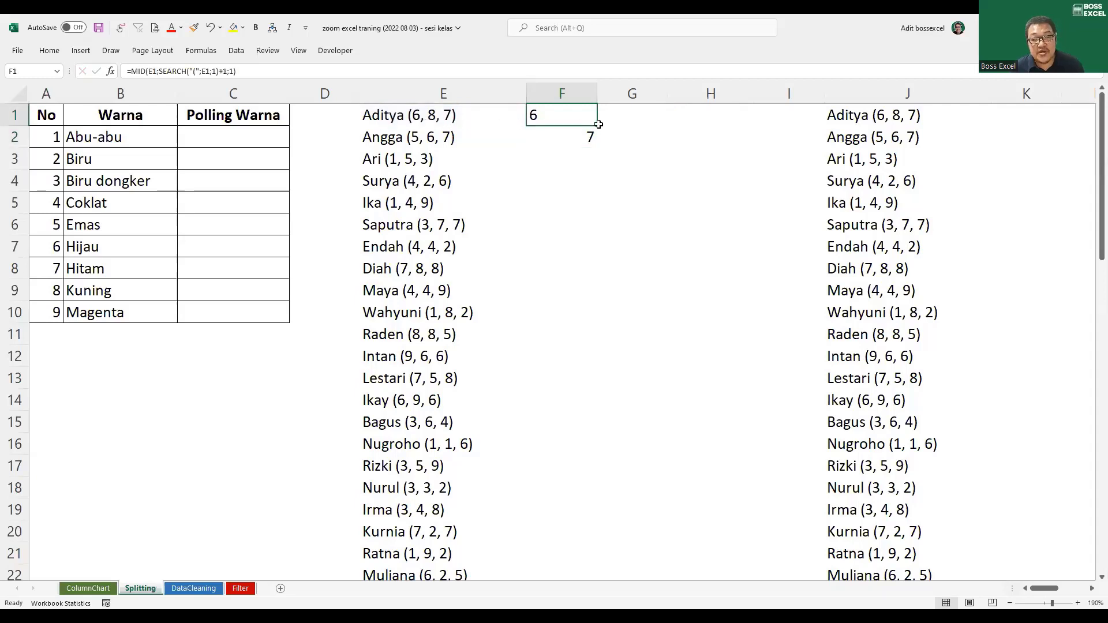
pyautogui.moveTo(597, 125); pyautogui.dragTo(600, 138)
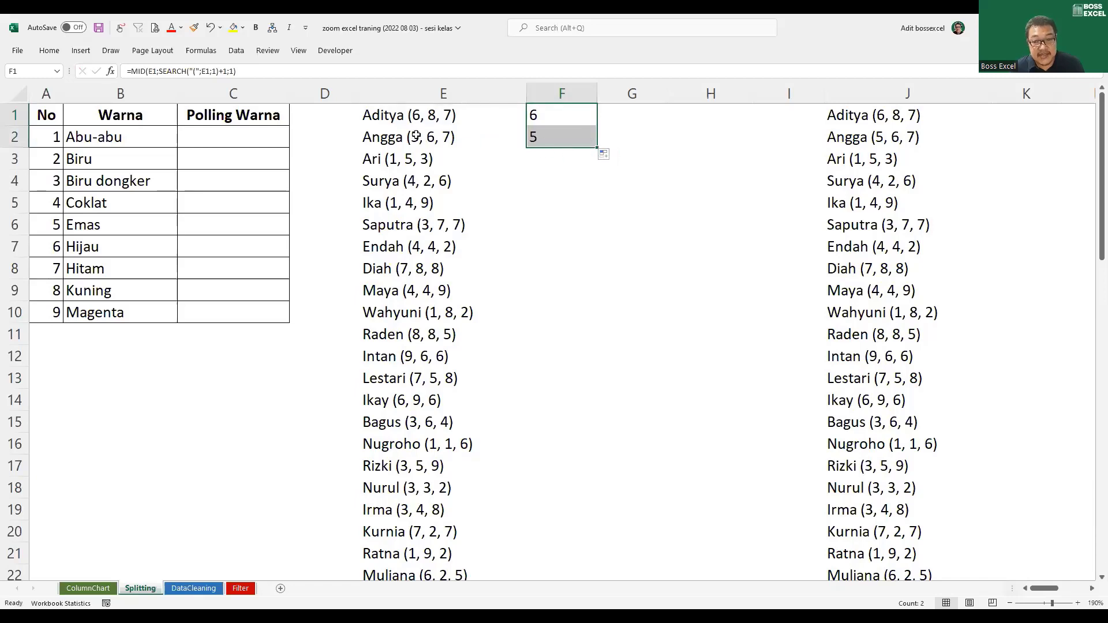
pyautogui.click(576, 119)
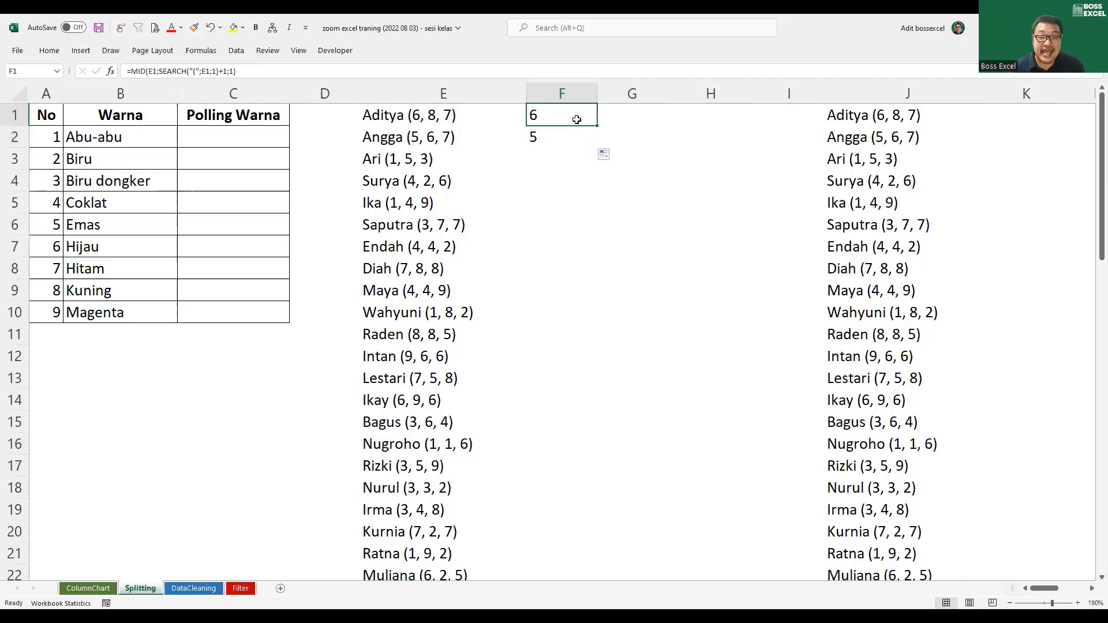
pyautogui.moveTo(564, 112); pyautogui.dragTo(569, 136)
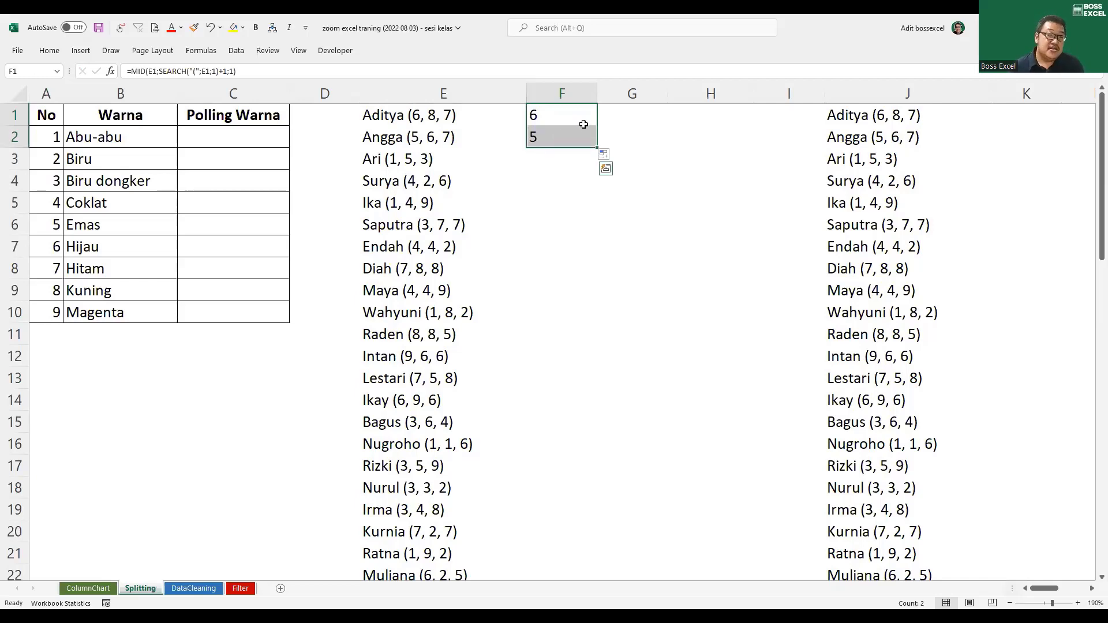
# Append +0 to the MID formula in F1 to convert its text result to a number
pyautogui.click(583, 123)
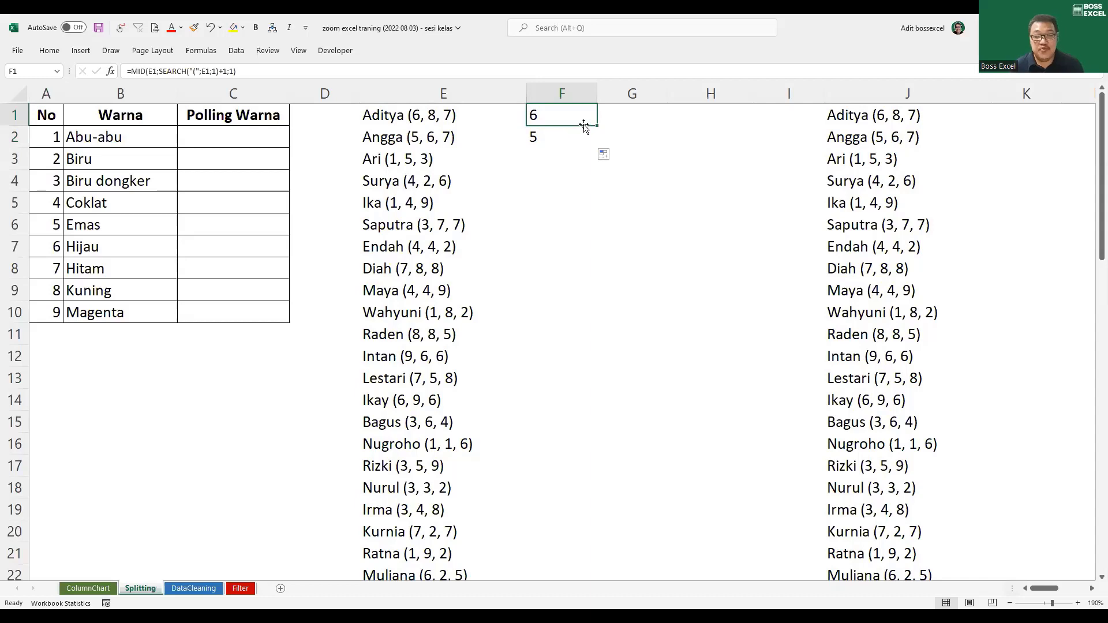
pyautogui.click(449, 69)
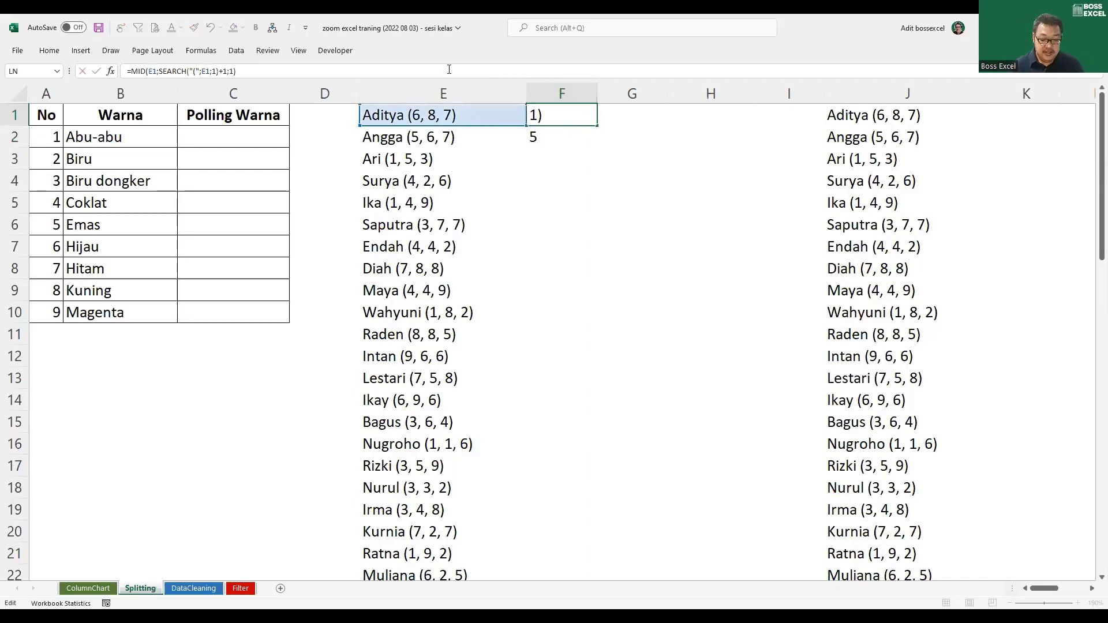
pyautogui.write('+')
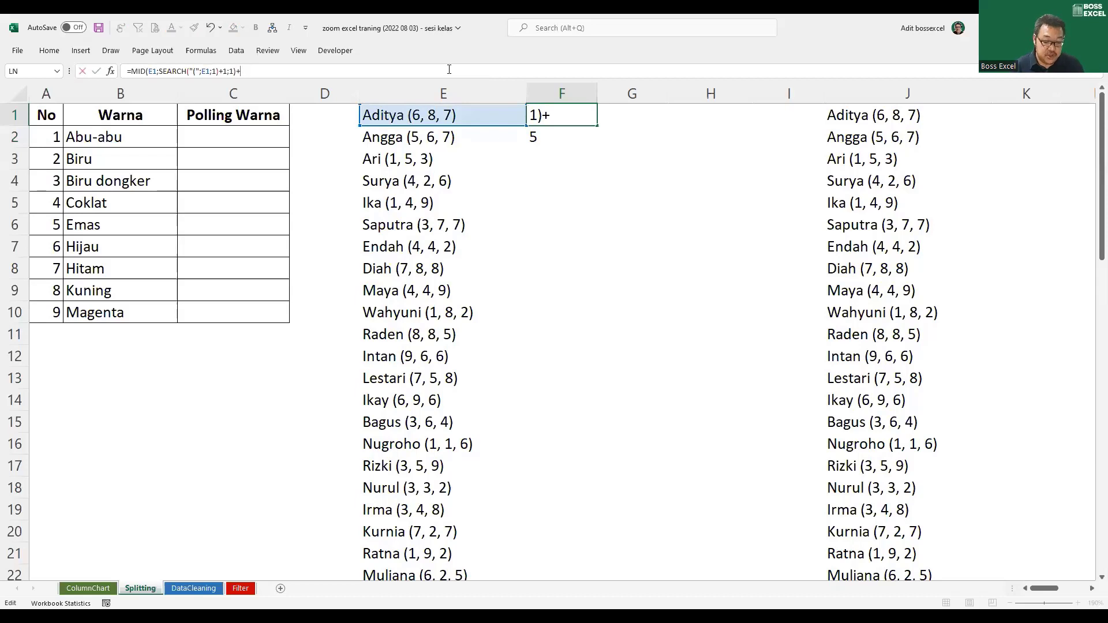
pyautogui.write('9')
pyautogui.press('BackSpace')
pyautogui.write('0')
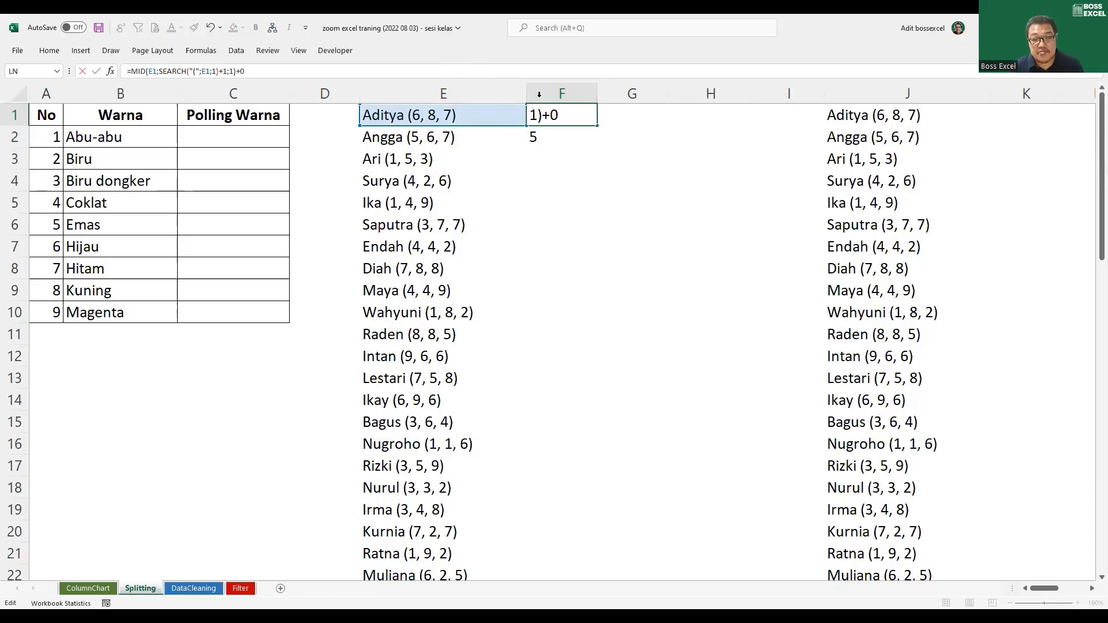
pyautogui.press('Return')
# Fill the numeric first-choice formula from F1 down column F for all the column E entries
pyautogui.click(576, 115)
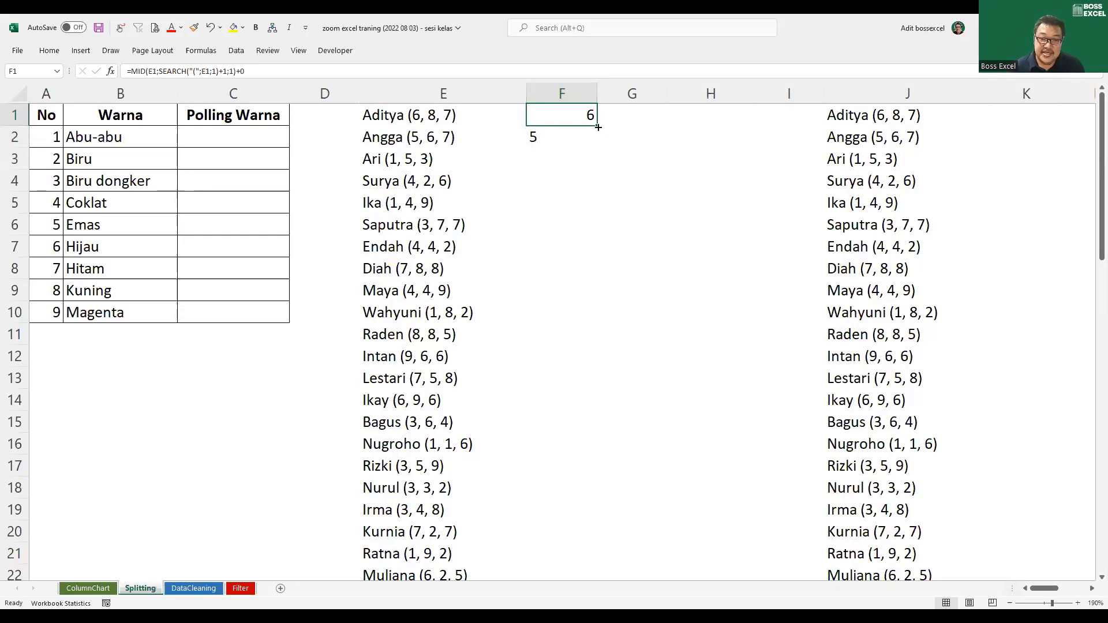
pyautogui.moveTo(597, 125); pyautogui.dragTo(594, 140)
pyautogui.doubleClick(596, 148)
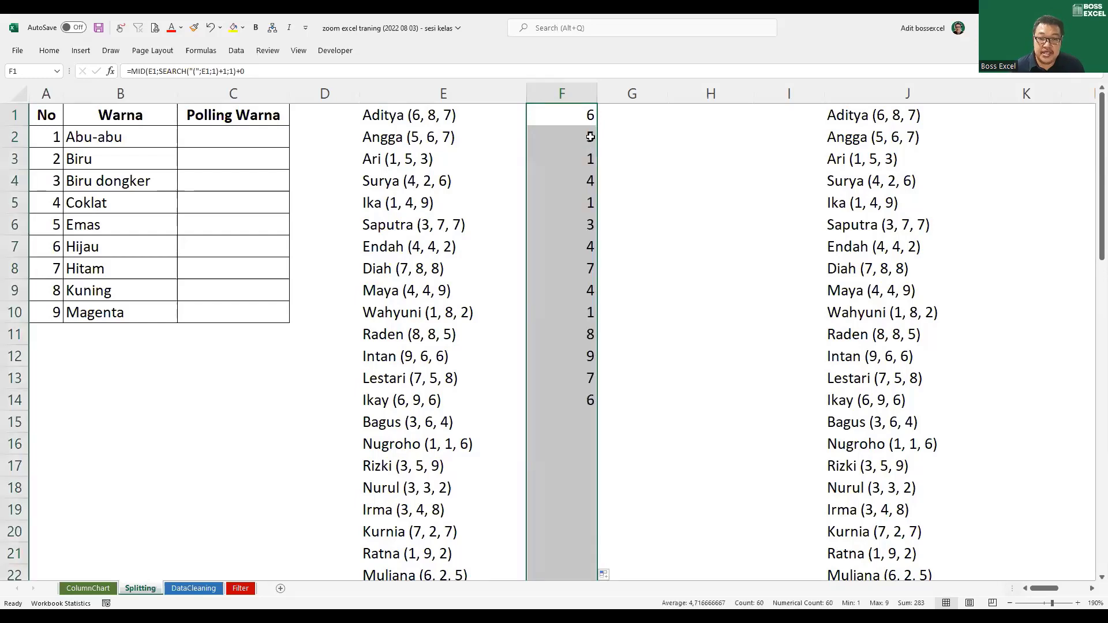
pyautogui.click(568, 153)
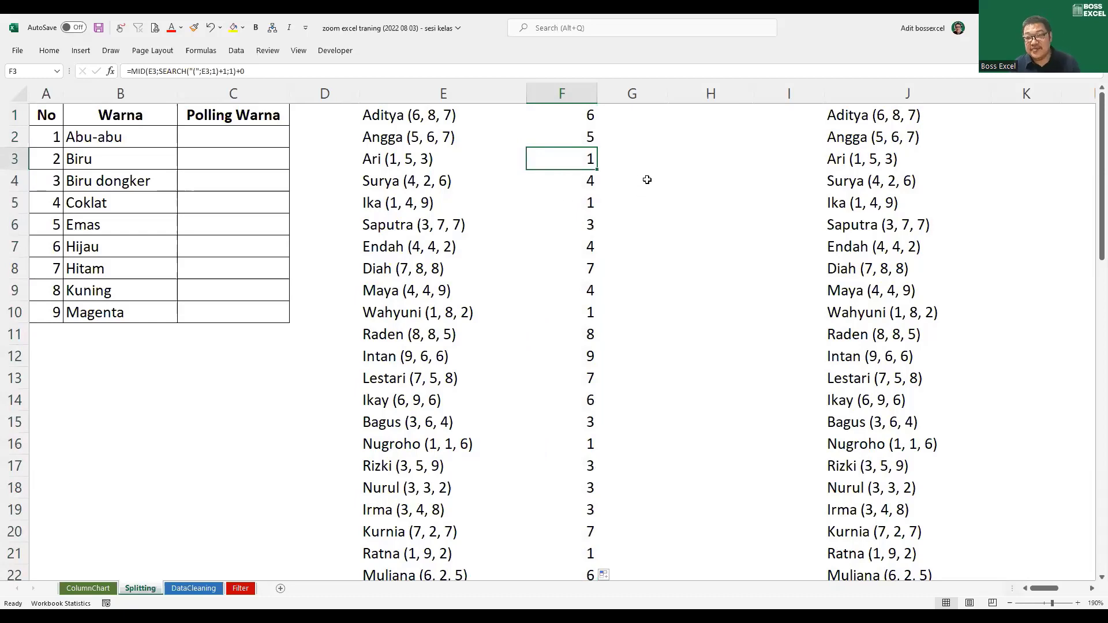
# Enter =SEARCH(",";E1;1) in G1 to locate the first comma in the E1 entry
pyautogui.click(630, 117)
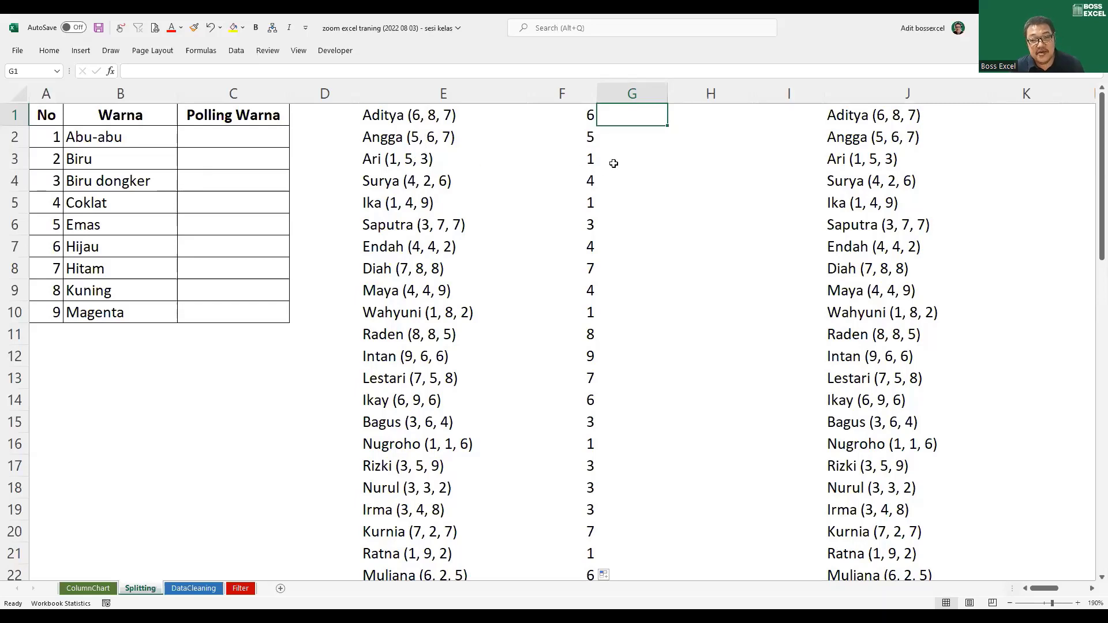
pyautogui.write('=')
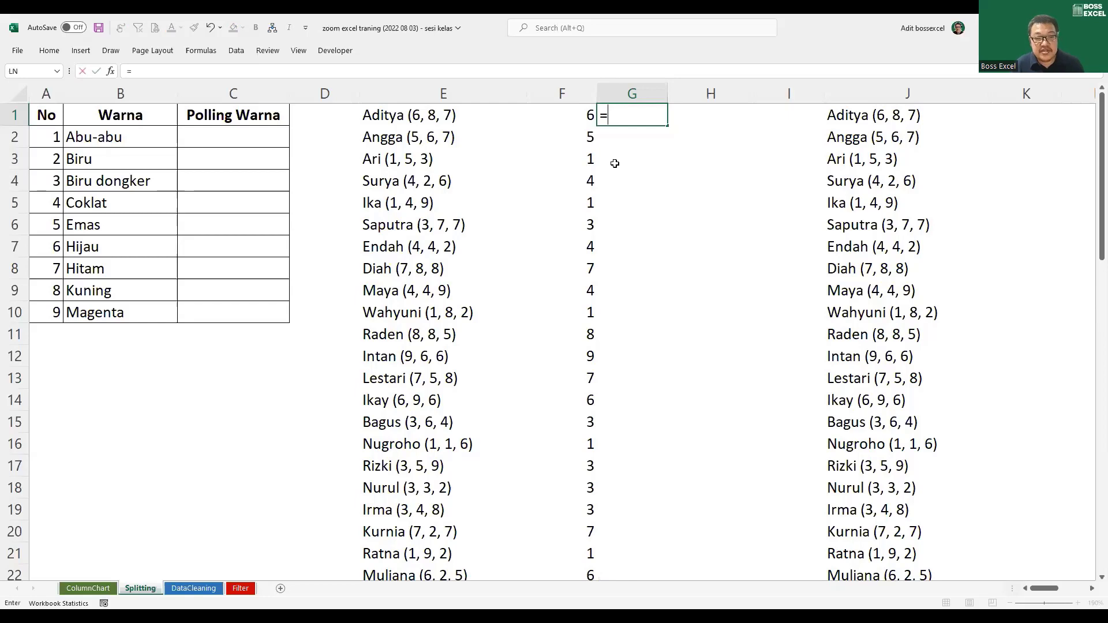
pyautogui.write('SEARCH("')
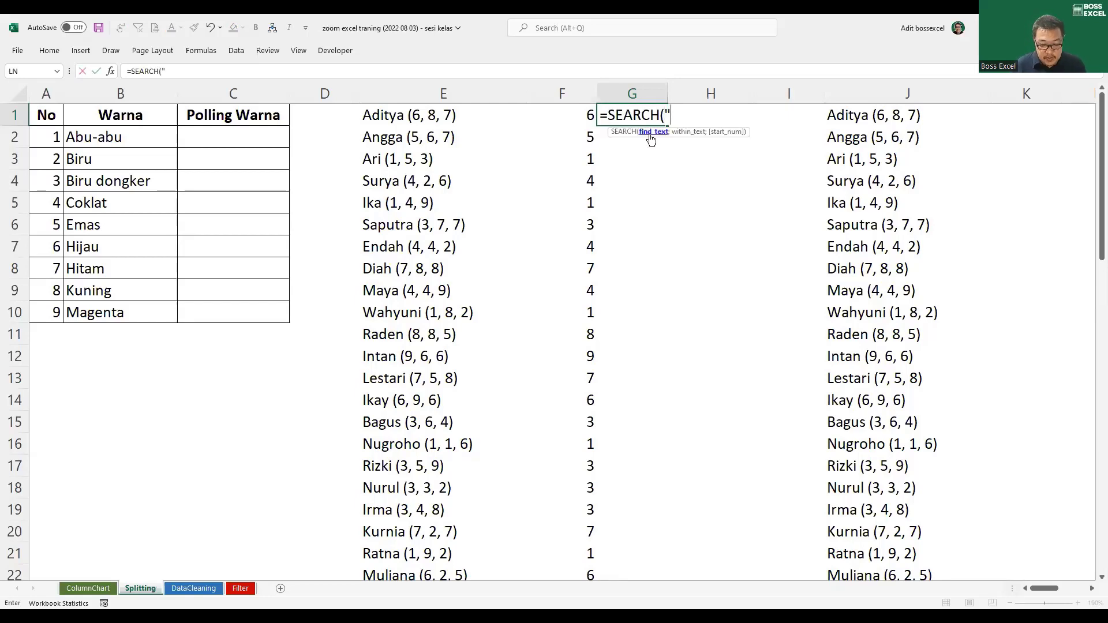
pyautogui.write(',')
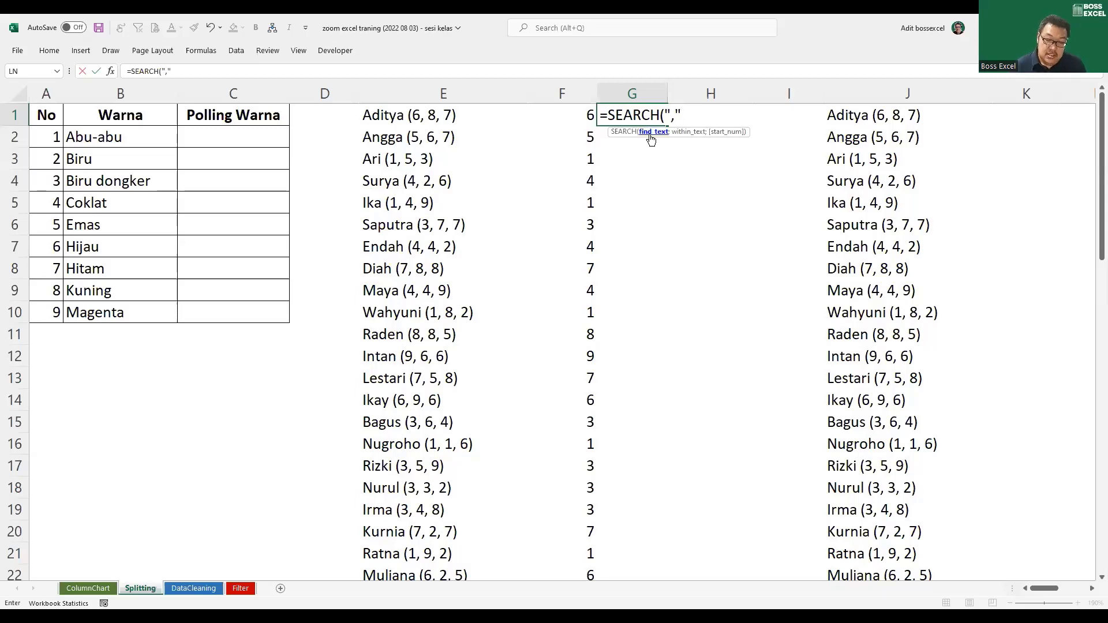
pyautogui.write('"')
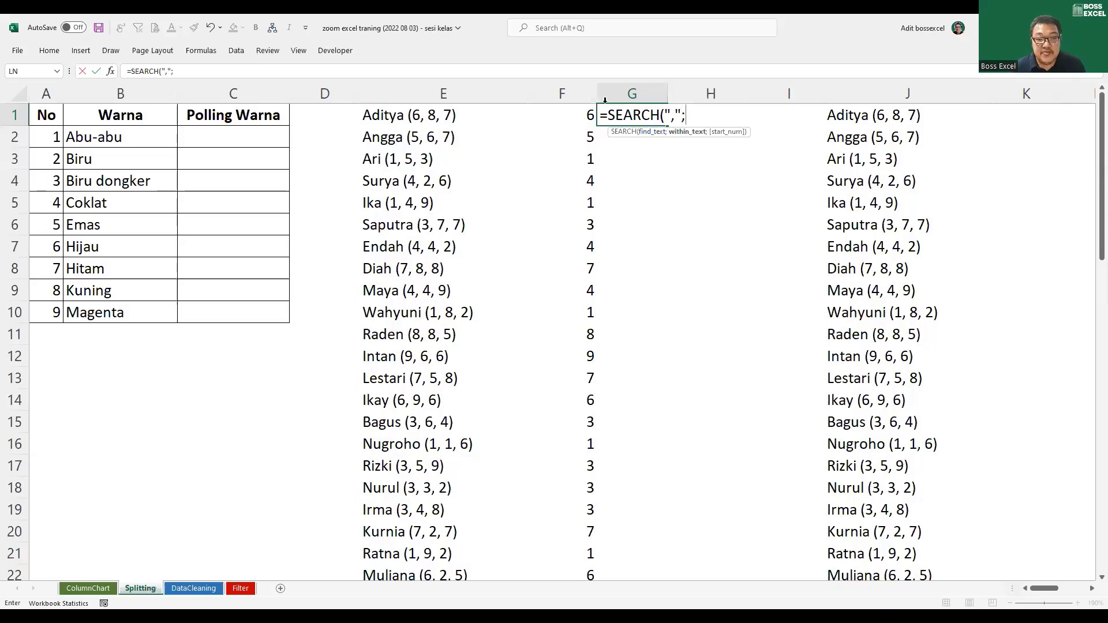
pyautogui.write(';')
pyautogui.click(501, 114)
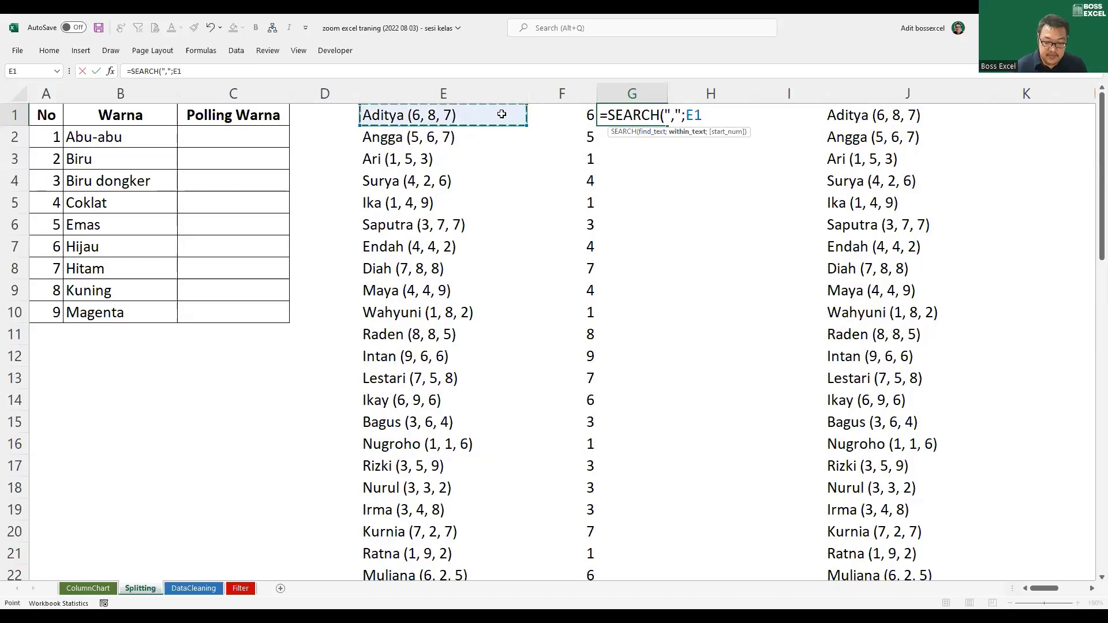
pyautogui.write(';1)')
pyautogui.press('Return')
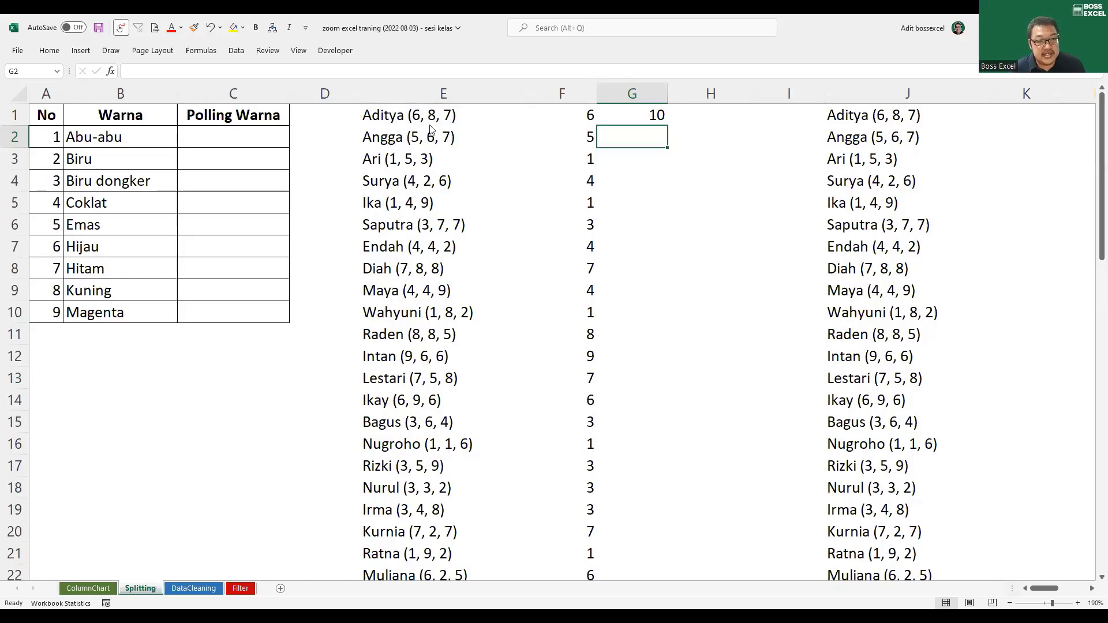
pyautogui.moveTo(469, 159)
pyautogui.mouseDown()
pyautogui.moveTo(433, 123)
pyautogui.moveTo(428, 129)
pyautogui.mouseUp()
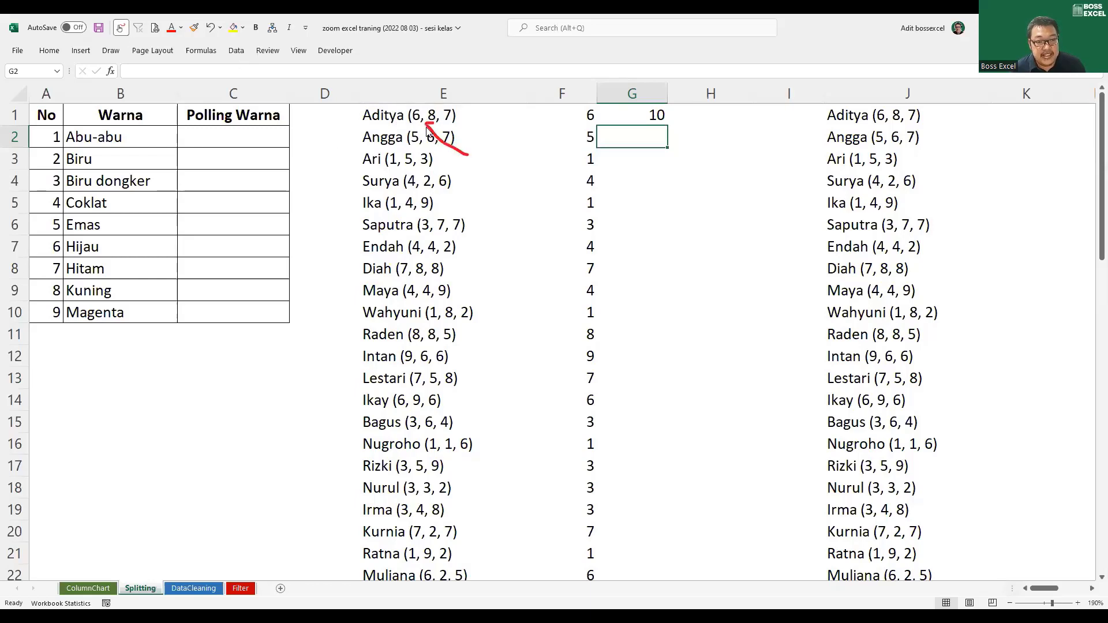
# Extend the G1 formula to =MID(E1;SEARCH(",";E1;1)+2;1) to extract the second choice after the comma
pyautogui.click(635, 113)
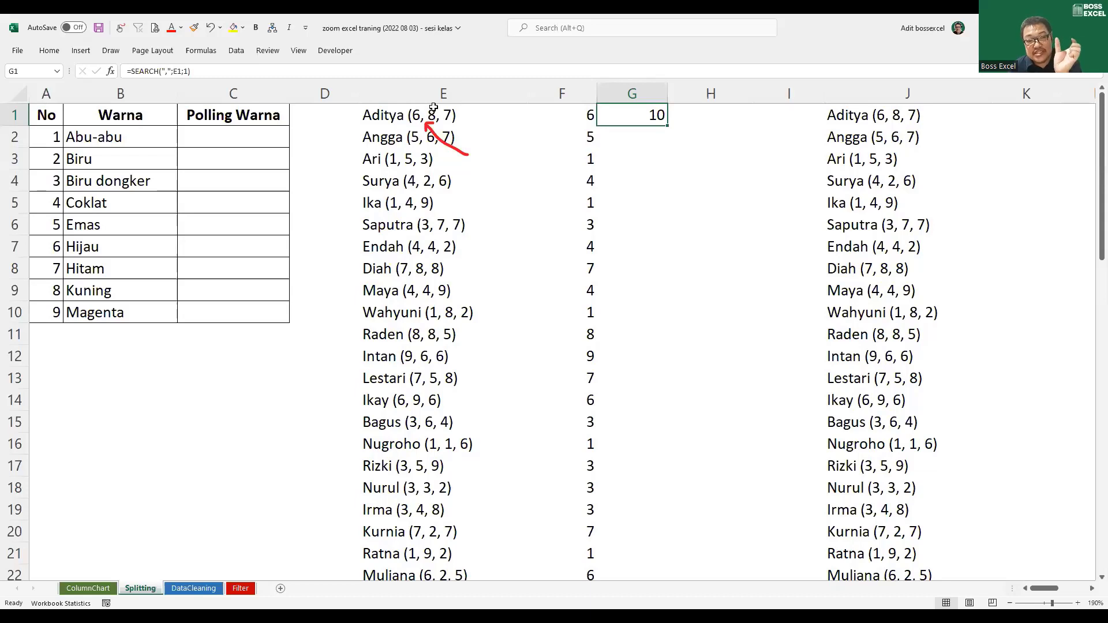
pyautogui.doubleClick(627, 118)
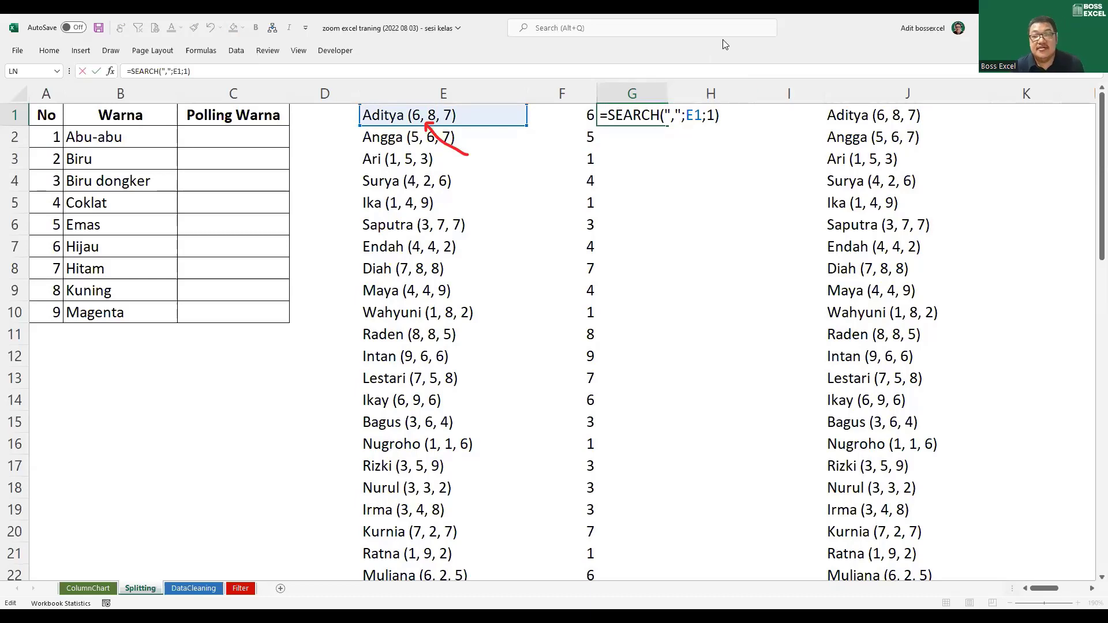
pyautogui.click(608, 114)
pyautogui.write('MID(')
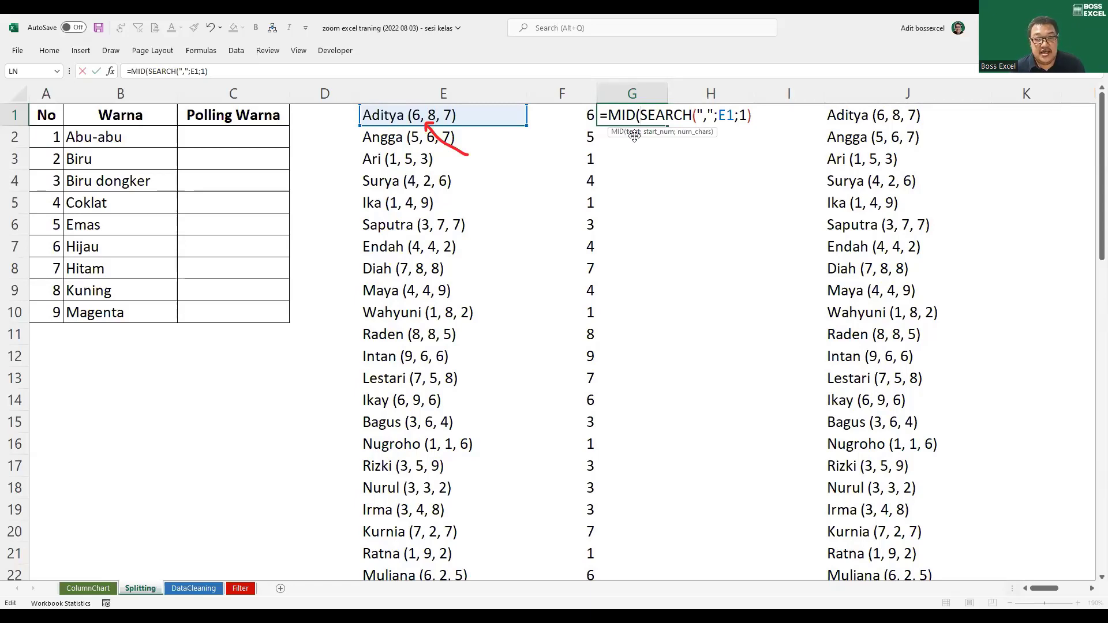
pyautogui.click(515, 115)
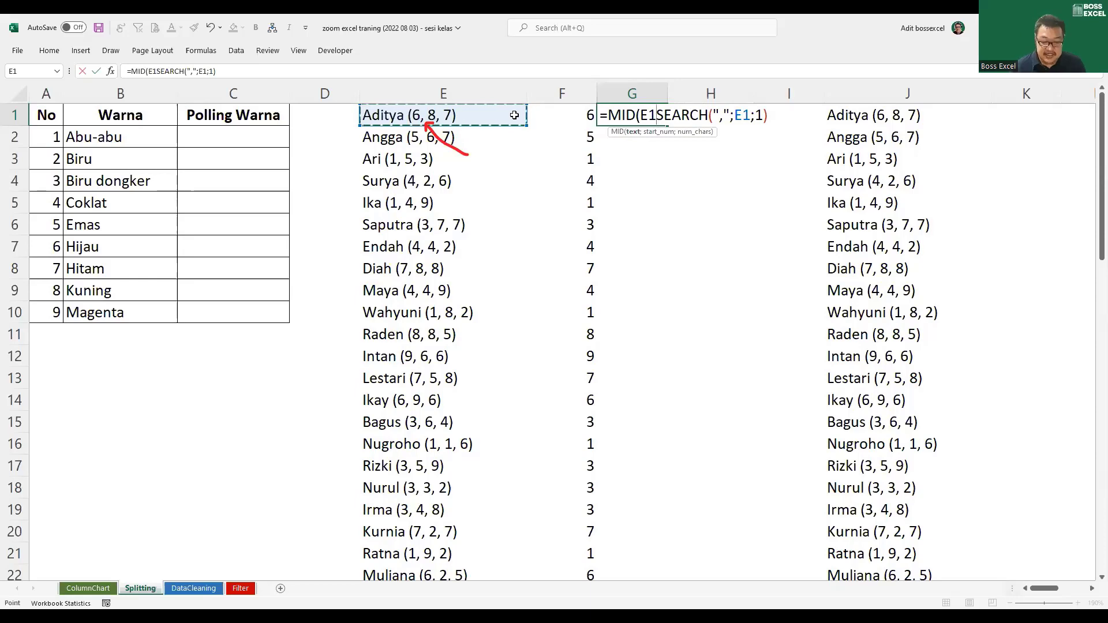
pyautogui.write(';')
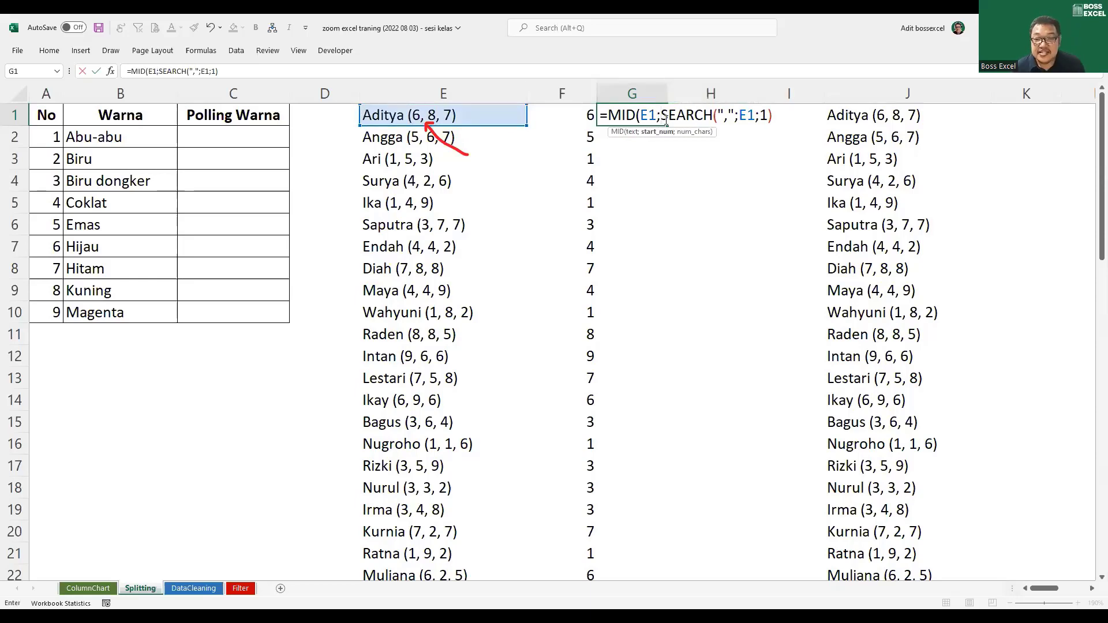
pyautogui.moveTo(662, 115); pyautogui.dragTo(773, 111)
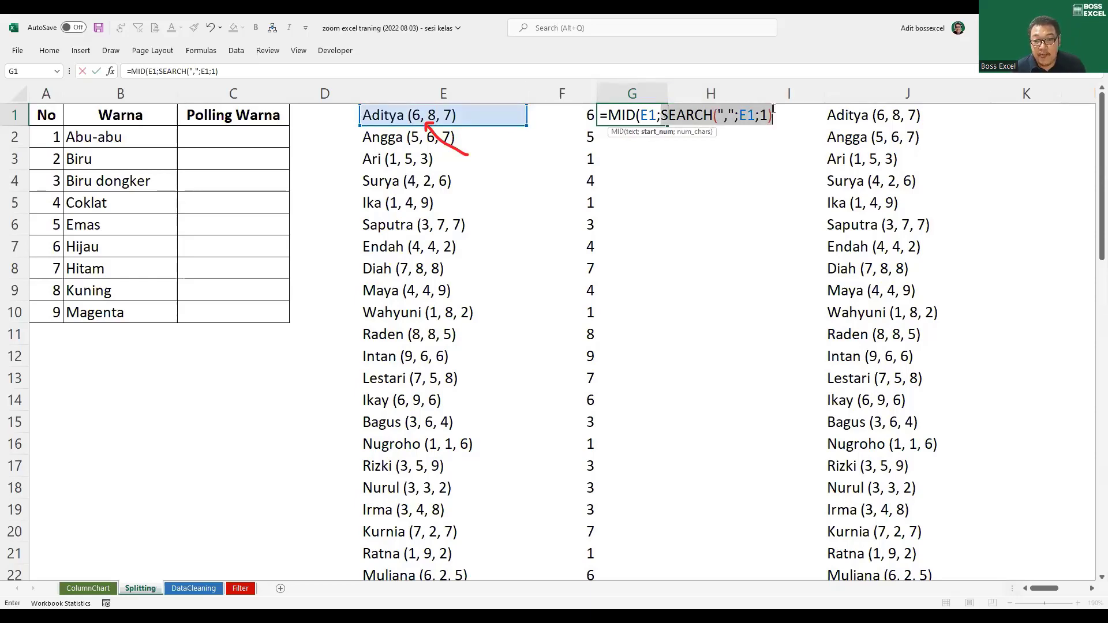
pyautogui.click(774, 111)
pyautogui.write('+2')
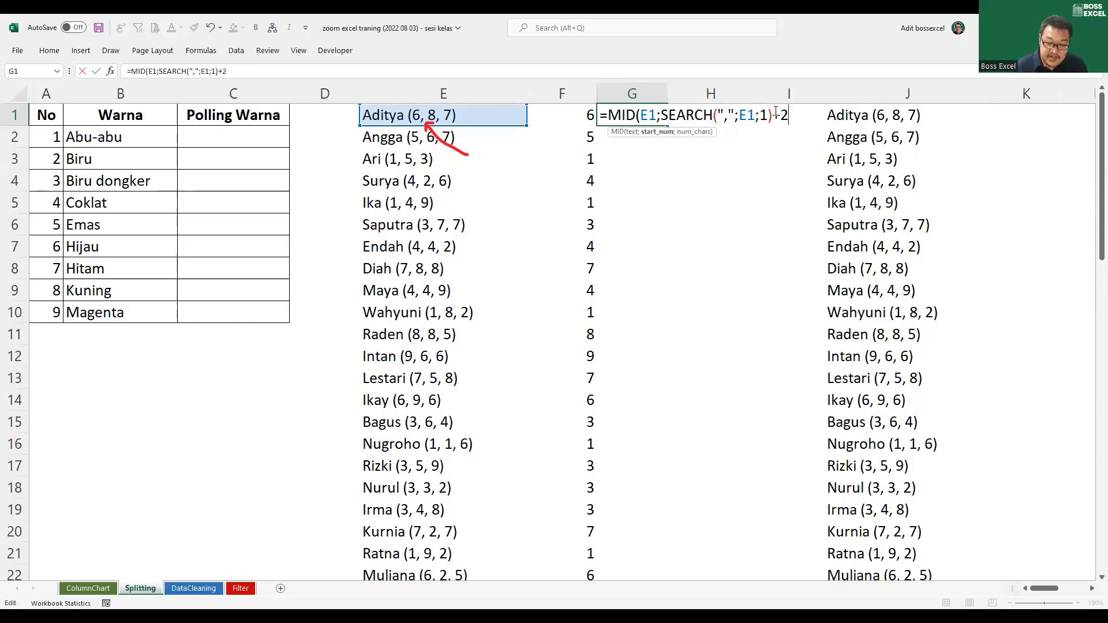
pyautogui.write(';1')
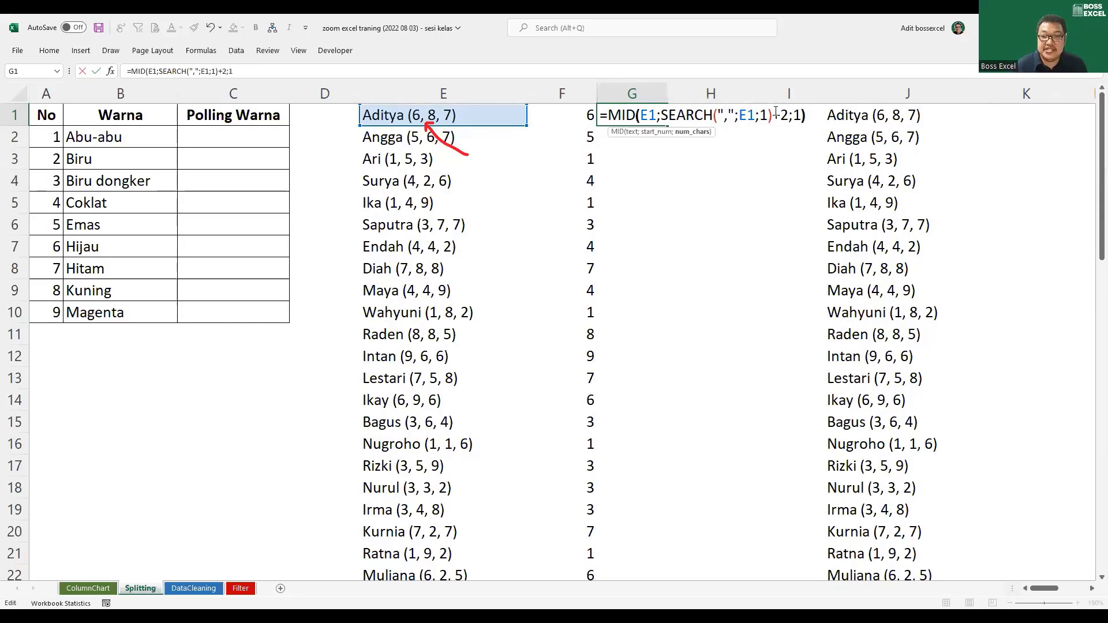
pyautogui.press('Return')
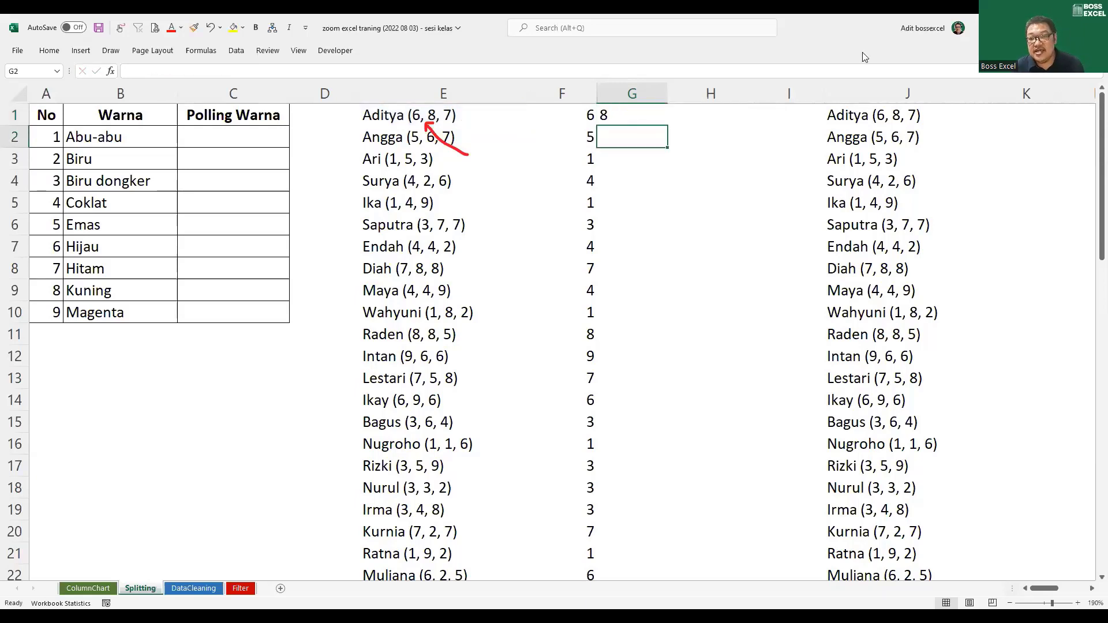
# Wrap the G1 MID formula in VALUE to convert its result to a number, and fill it down column G
pyautogui.click(626, 115)
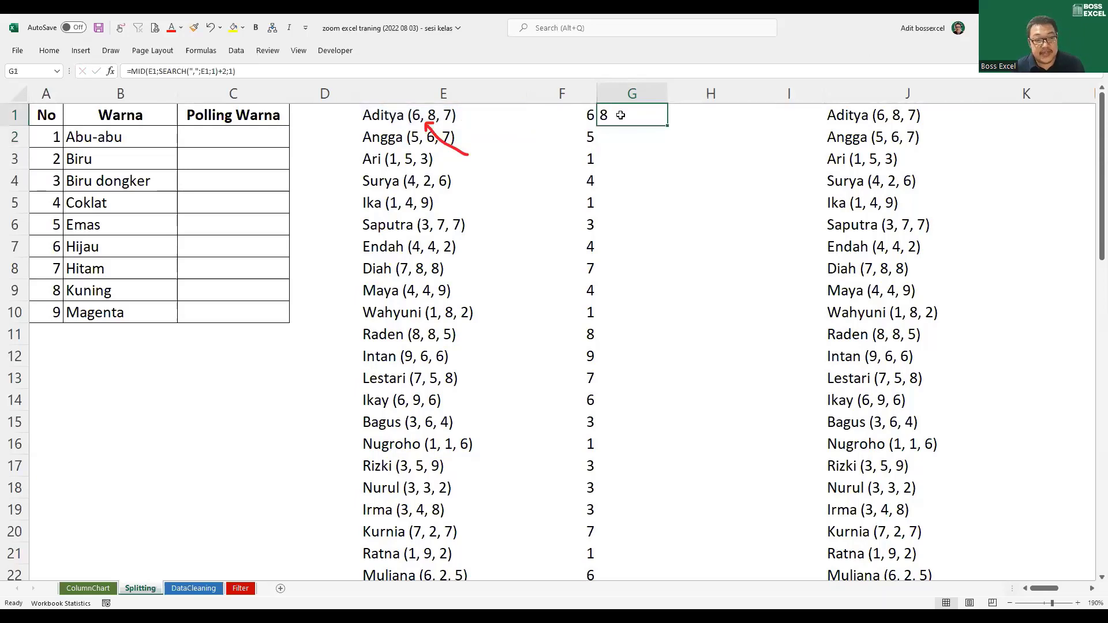
pyautogui.doubleClick(621, 115)
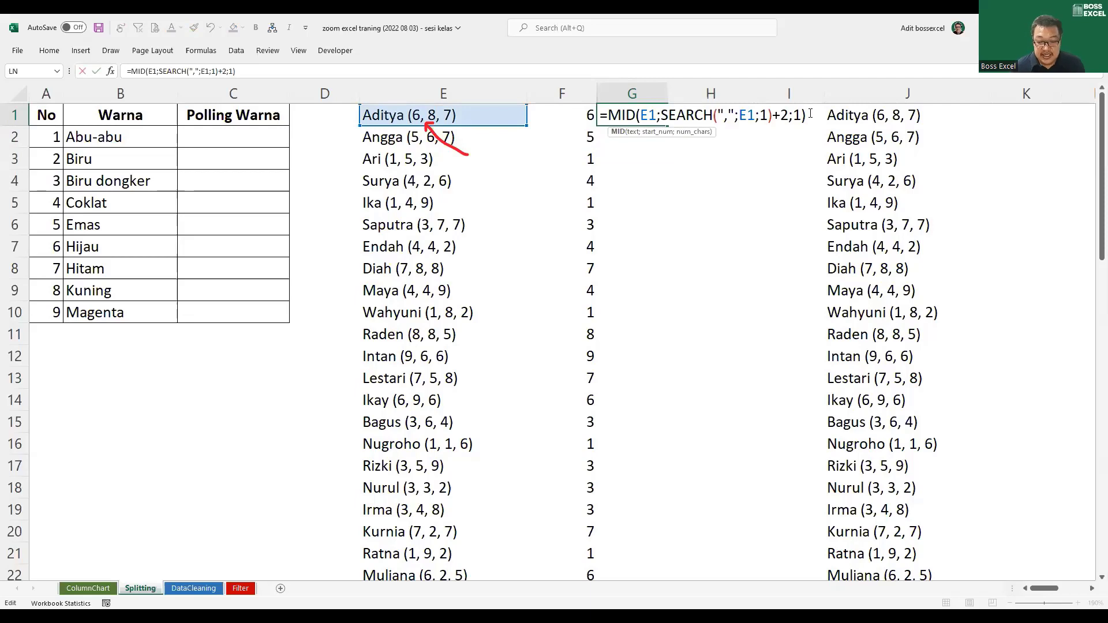
pyautogui.write('+0')
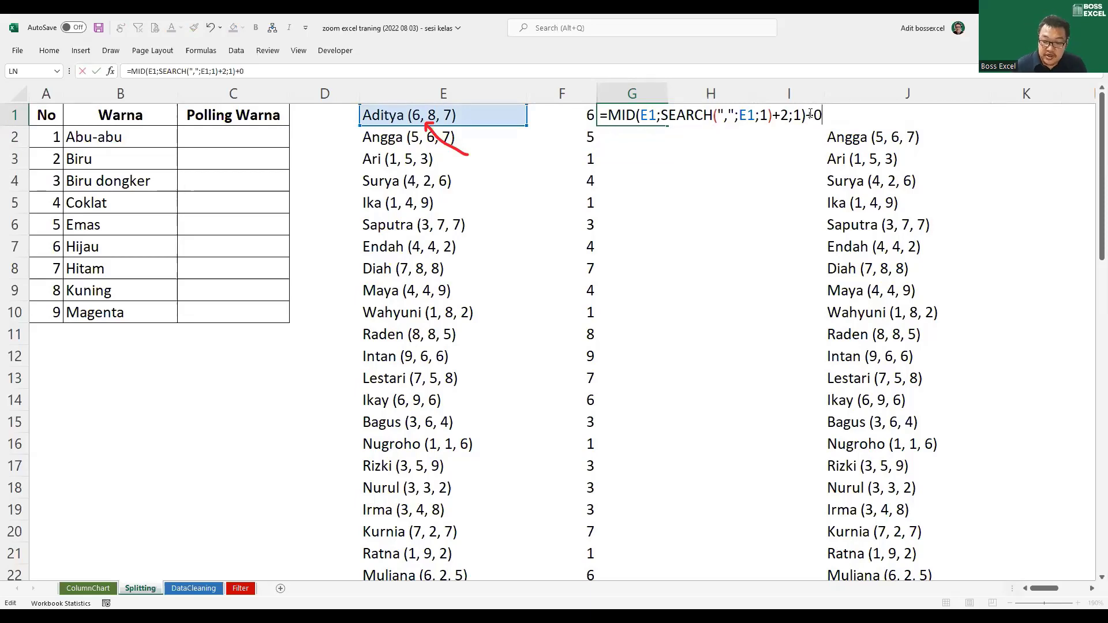
pyautogui.press('BackSpace')
pyautogui.press('BackSpace')
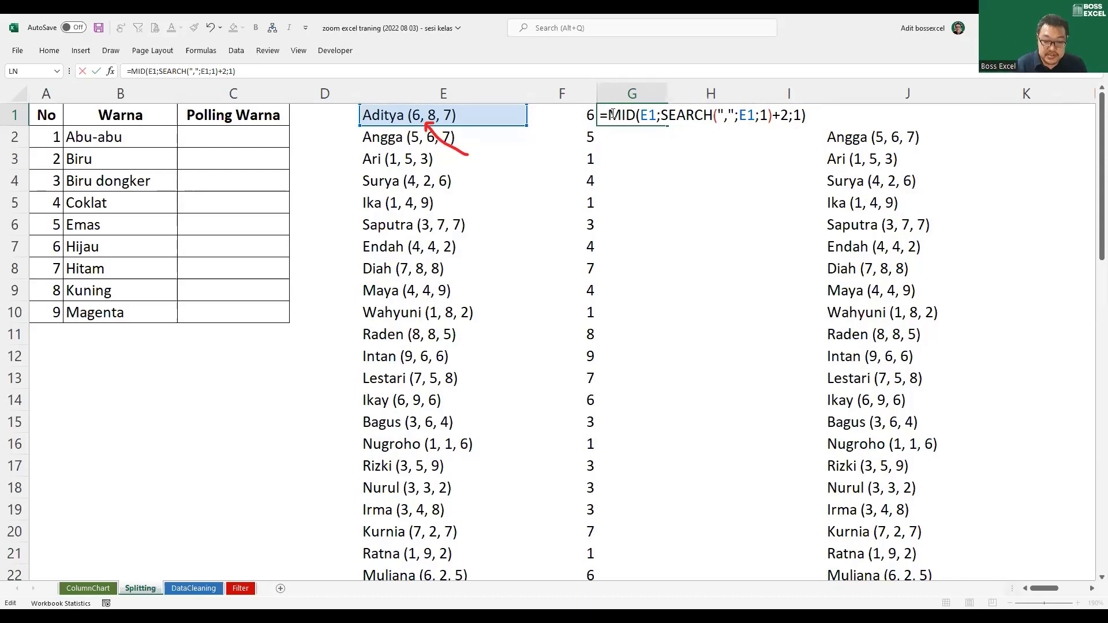
pyautogui.write('VALUE(')
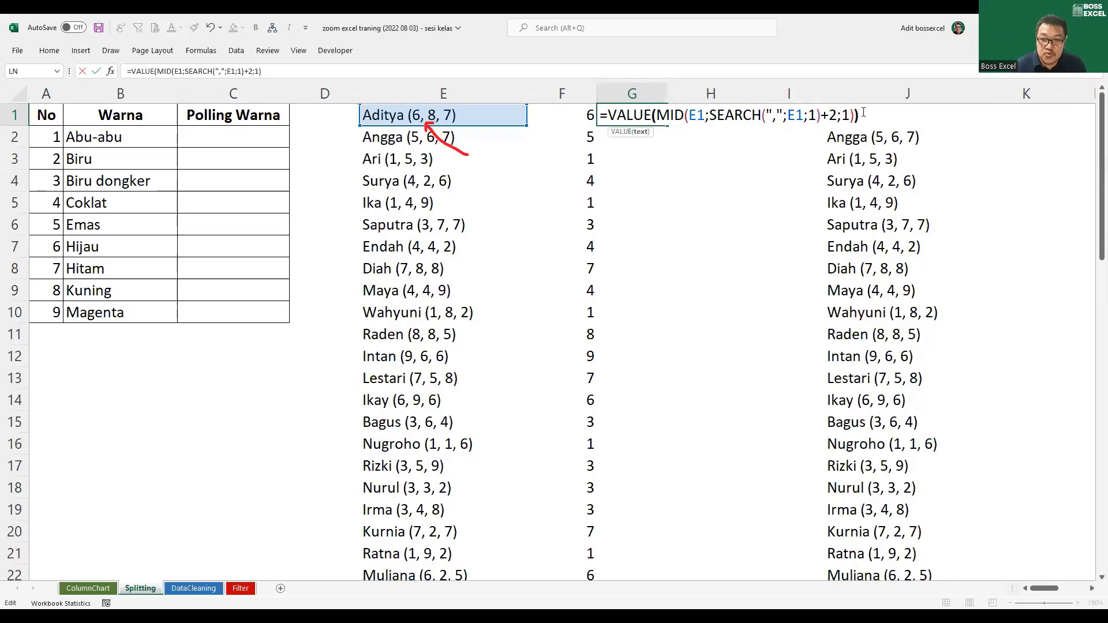
pyautogui.press('Return')
pyautogui.click(635, 112)
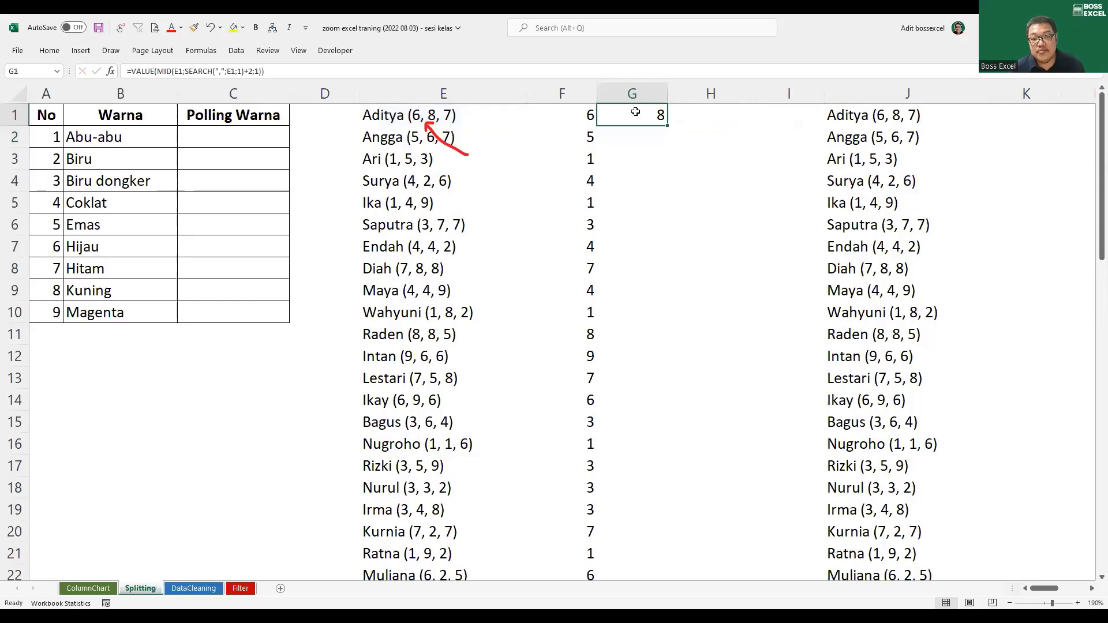
pyautogui.doubleClick(668, 125)
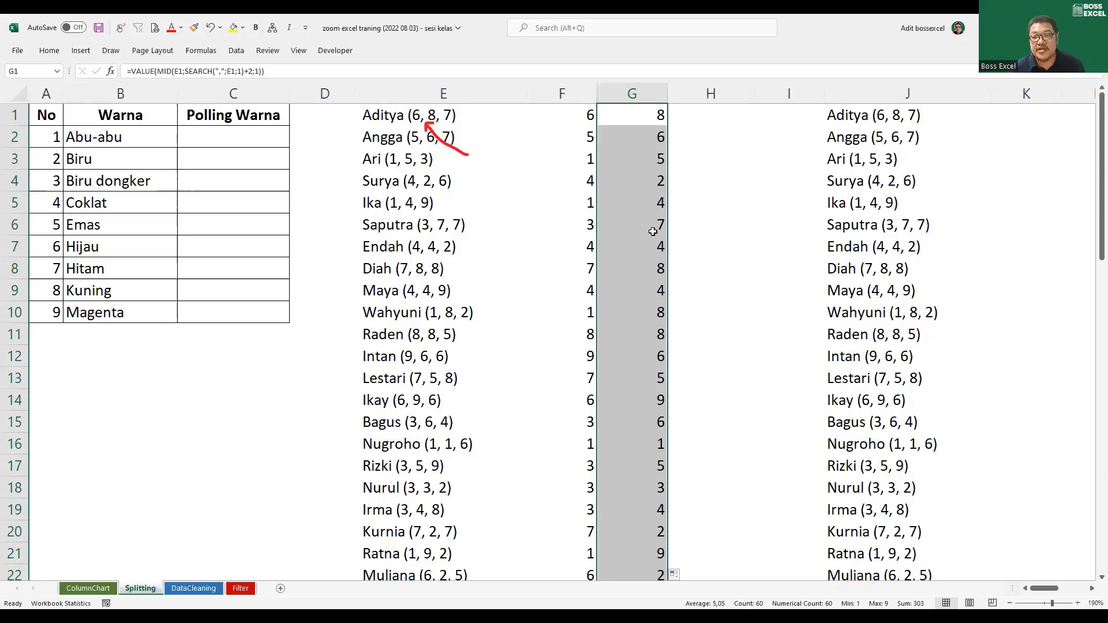
pyautogui.click(710, 114)
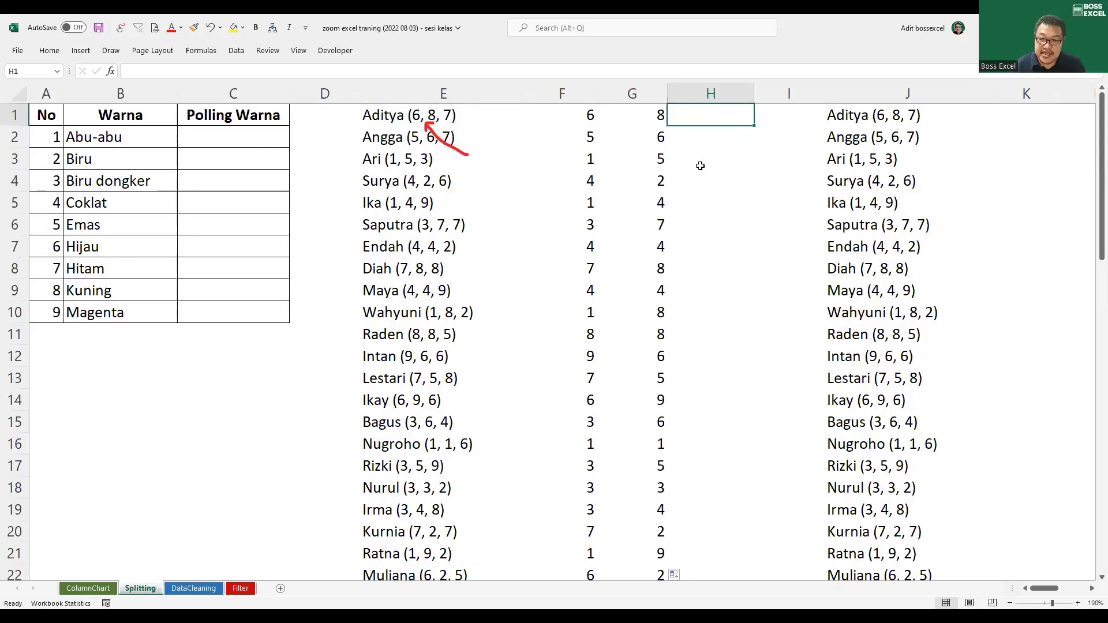
pyautogui.write('=')
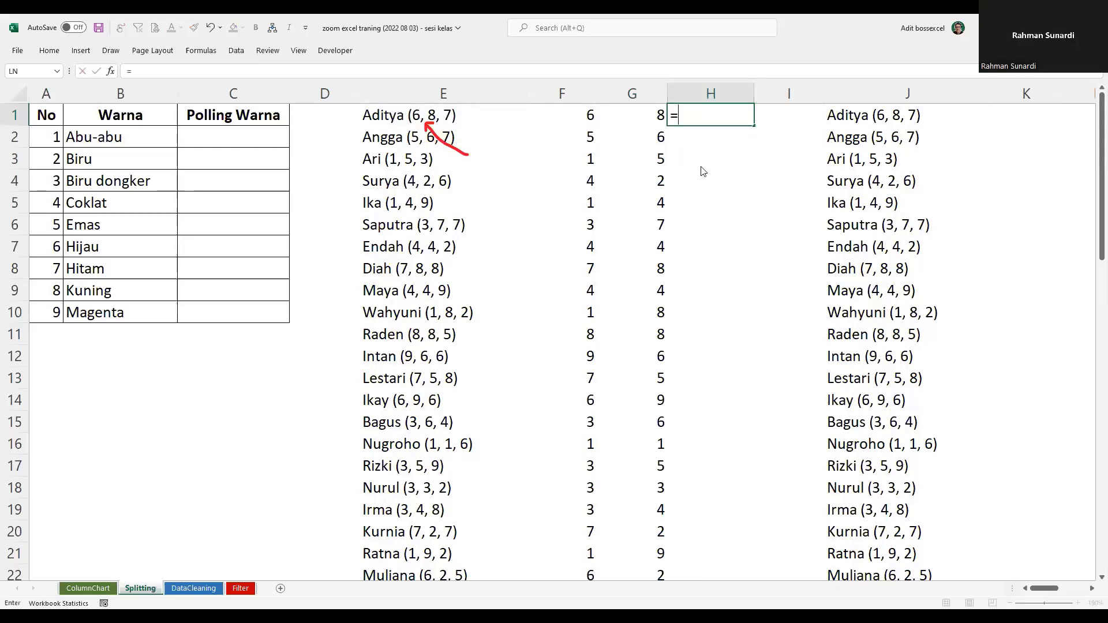
pyautogui.write('SUBSTITUTE(')
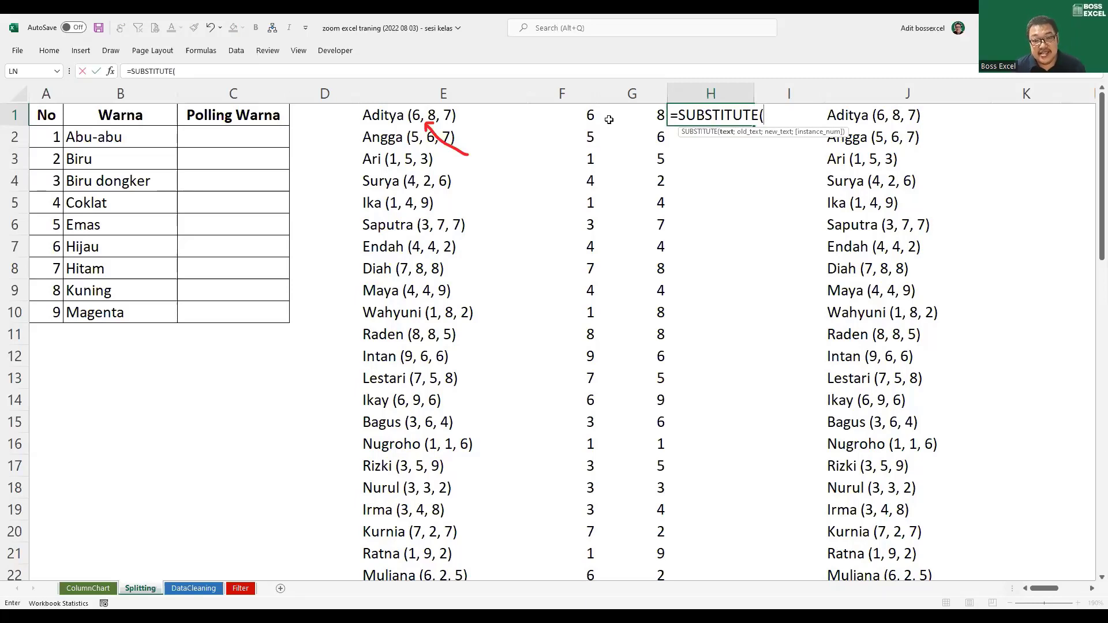
pyautogui.press('Escape')
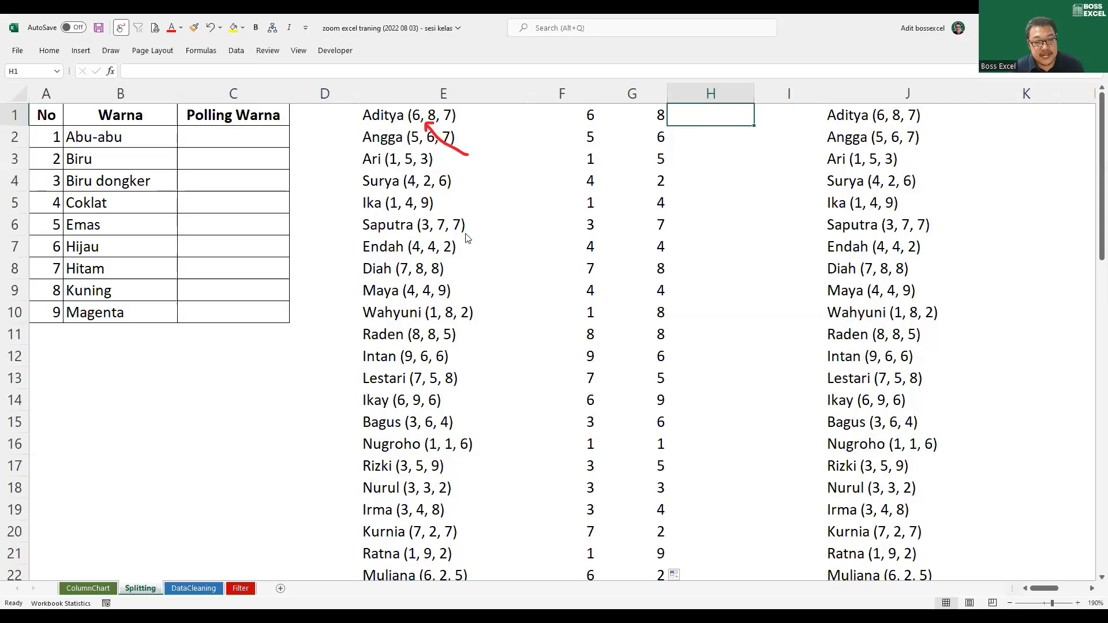
pyautogui.moveTo(477, 193); pyautogui.dragTo(475, 221)
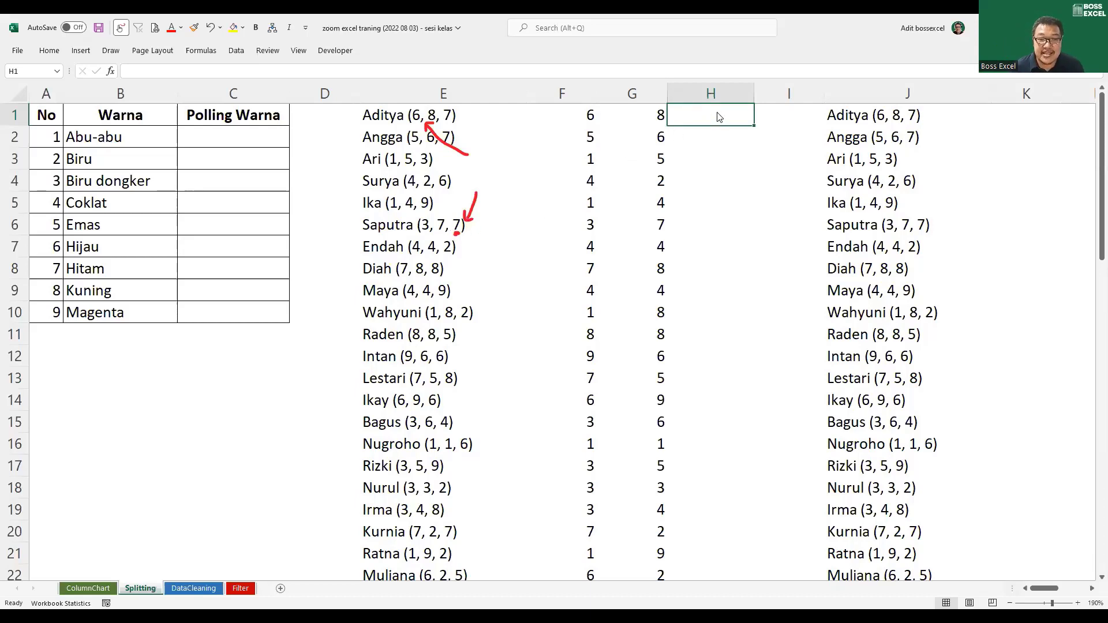
# Enter =SUBSTITUTE(E1;")";"") in H1 to remove the closing parenthesis from the E1 entry
pyautogui.write('=')
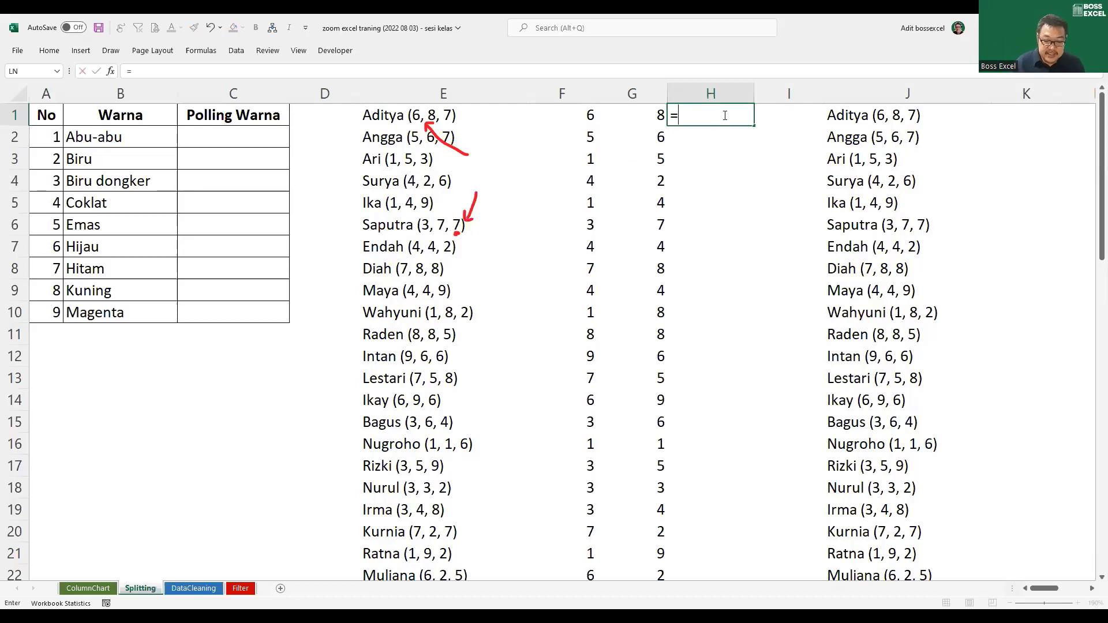
pyautogui.write('sub')
pyautogui.press('Tab')
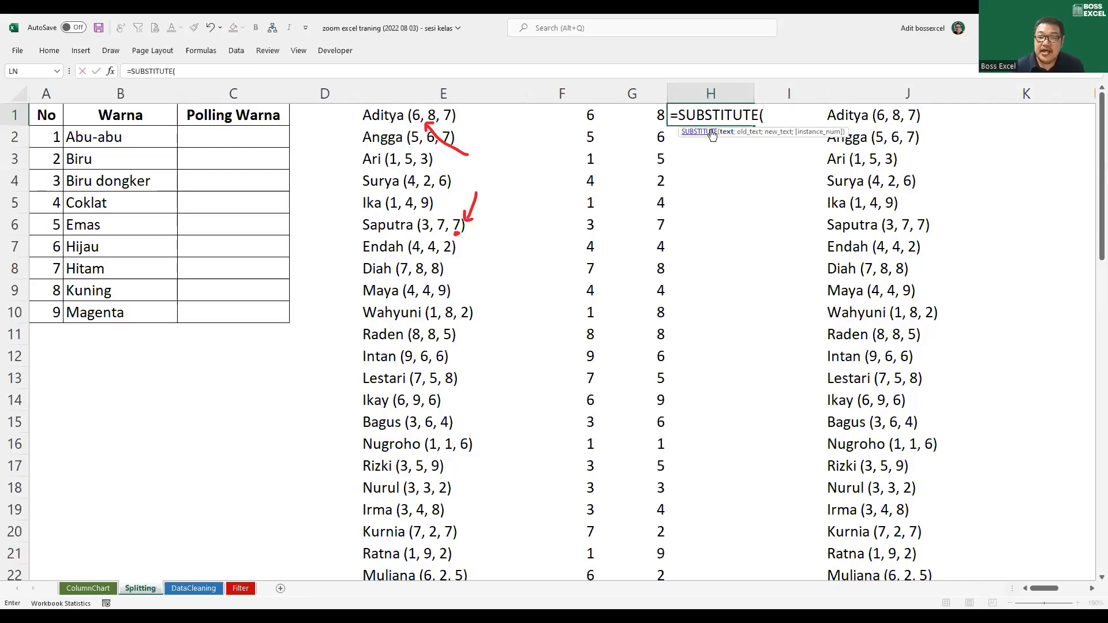
pyautogui.click(478, 121)
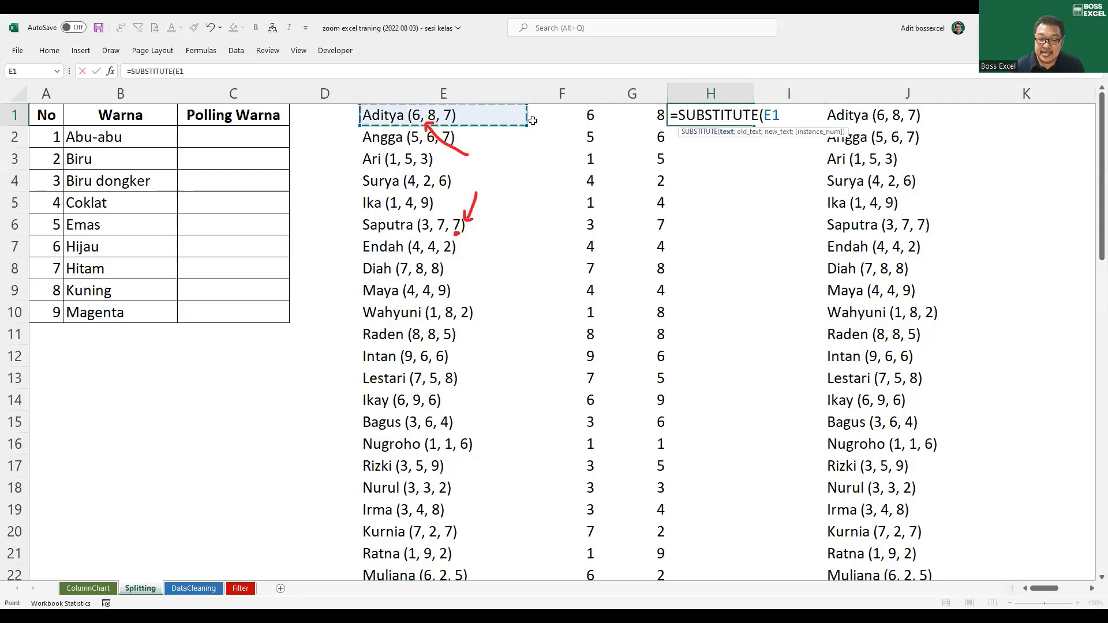
pyautogui.write(';')
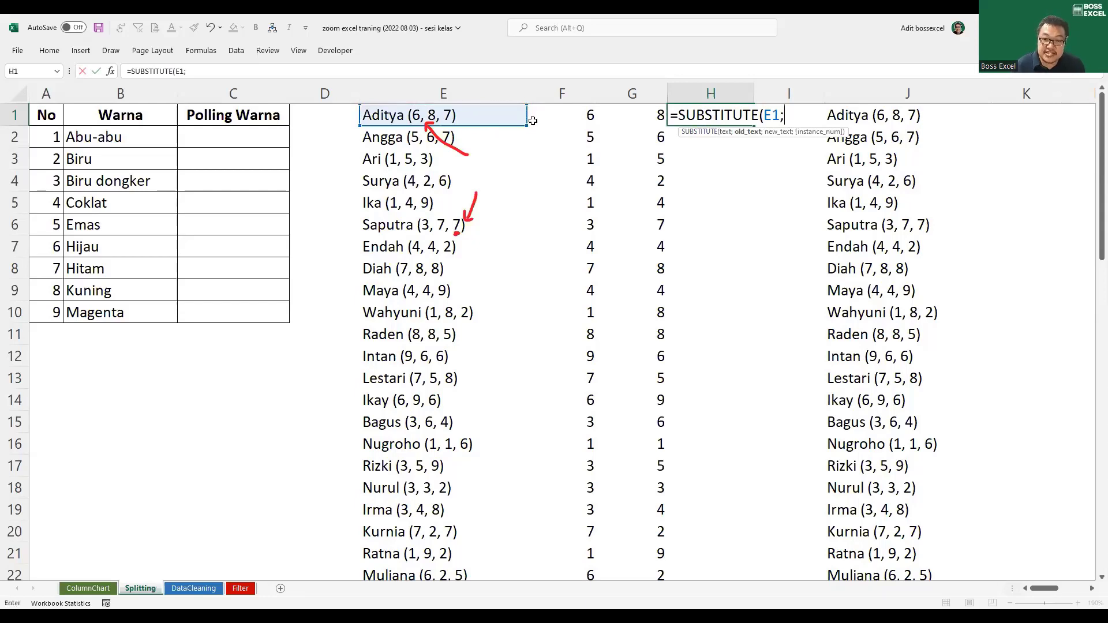
pyautogui.write('"0')
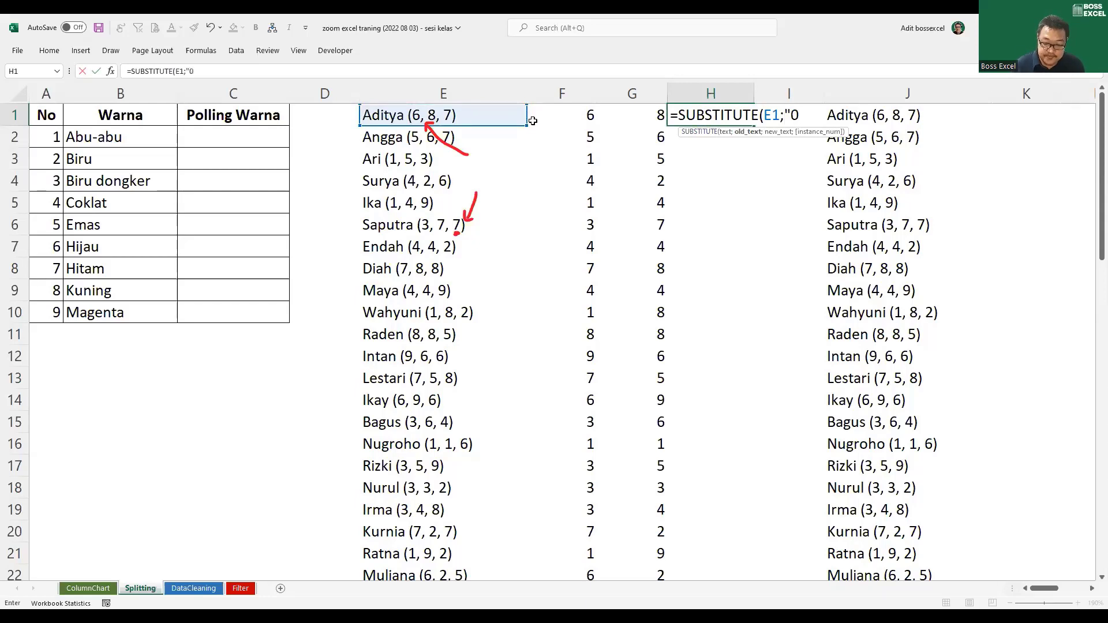
pyautogui.press('BackSpace')
pyautogui.write(')";')
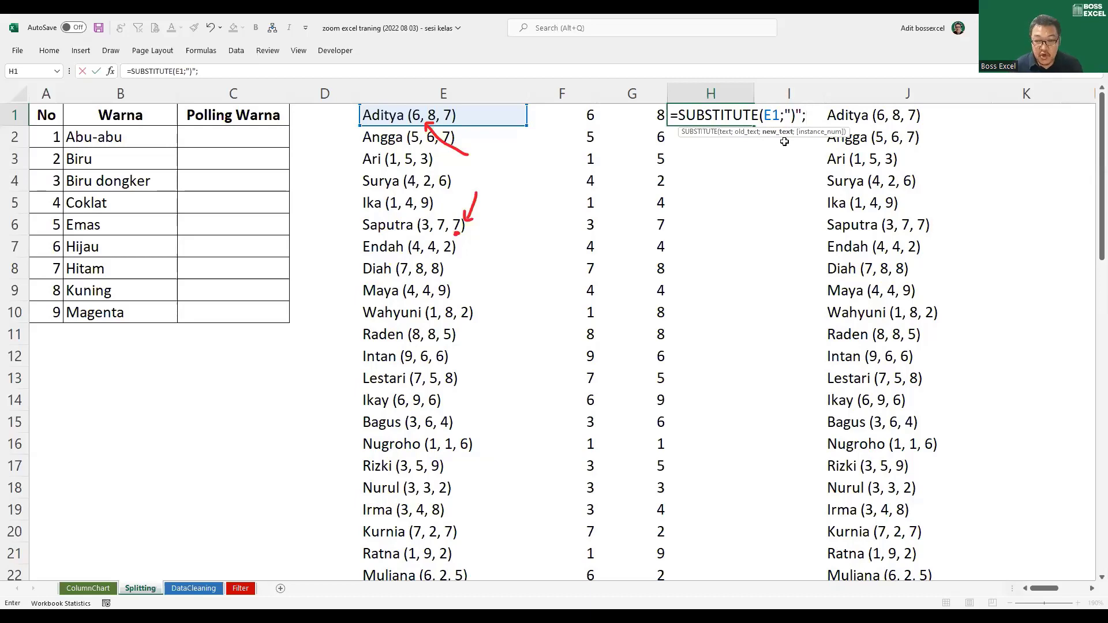
pyautogui.write('"")')
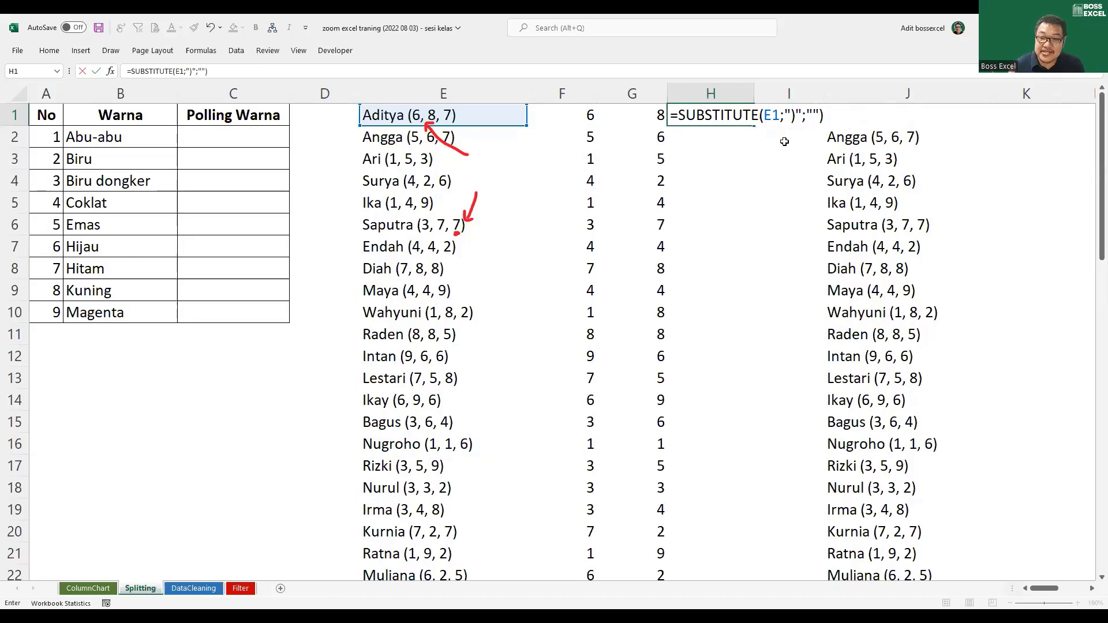
pyautogui.press('Return')
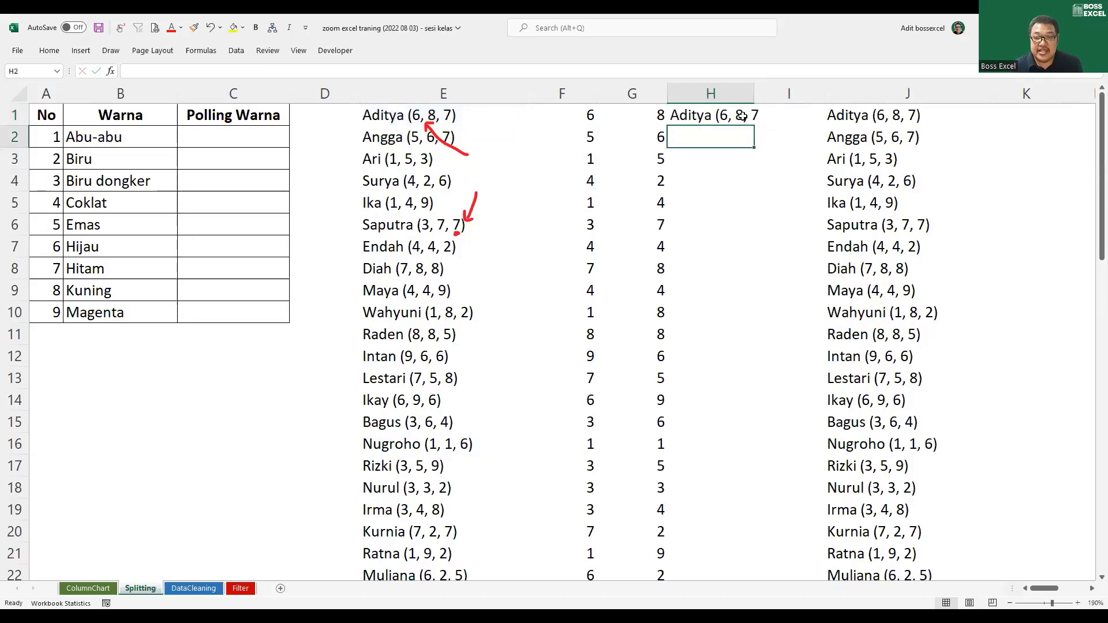
# Wrap the H1 formula as =RIGHT(SUBSTITUTE(E1;")";"");1) to extract the third choice
pyautogui.click(707, 115)
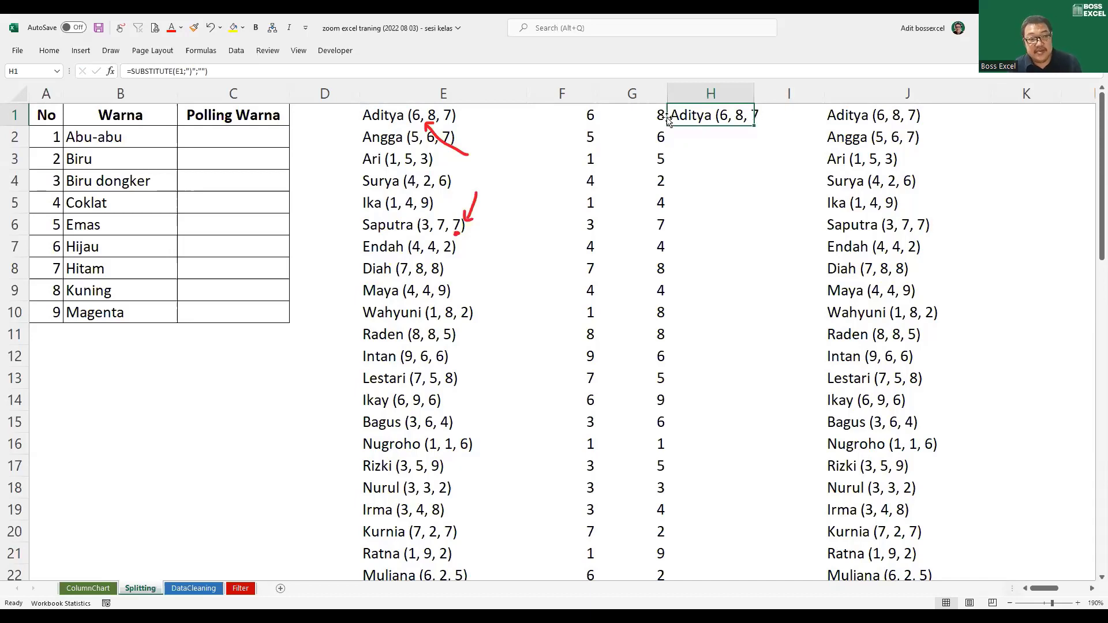
pyautogui.doubleClick(692, 118)
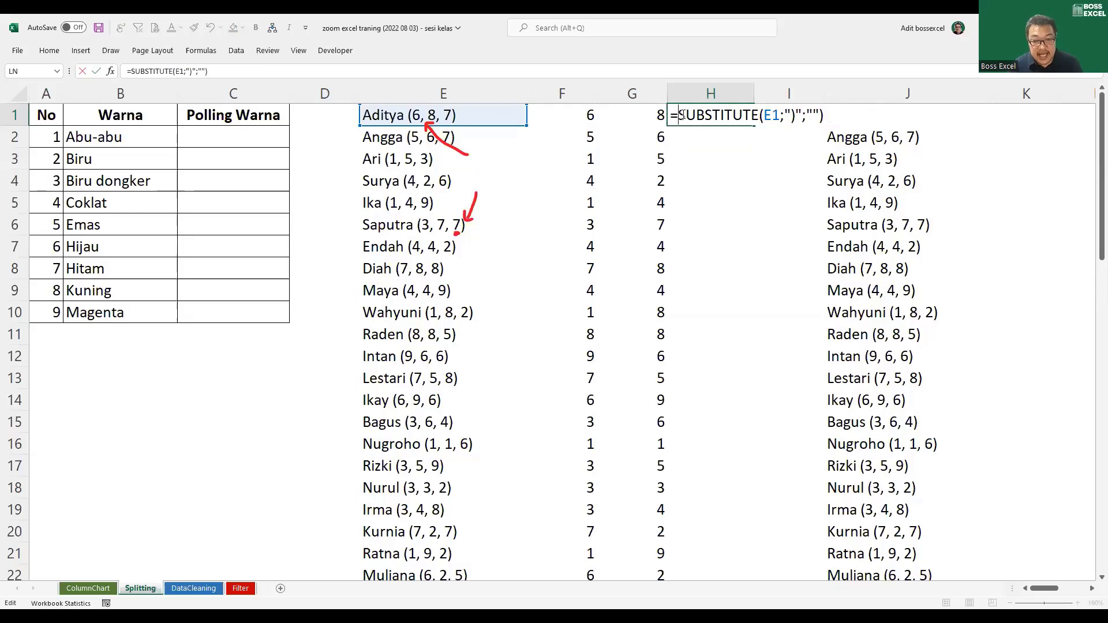
pyautogui.click(681, 115)
pyautogui.write('RIGHT(')
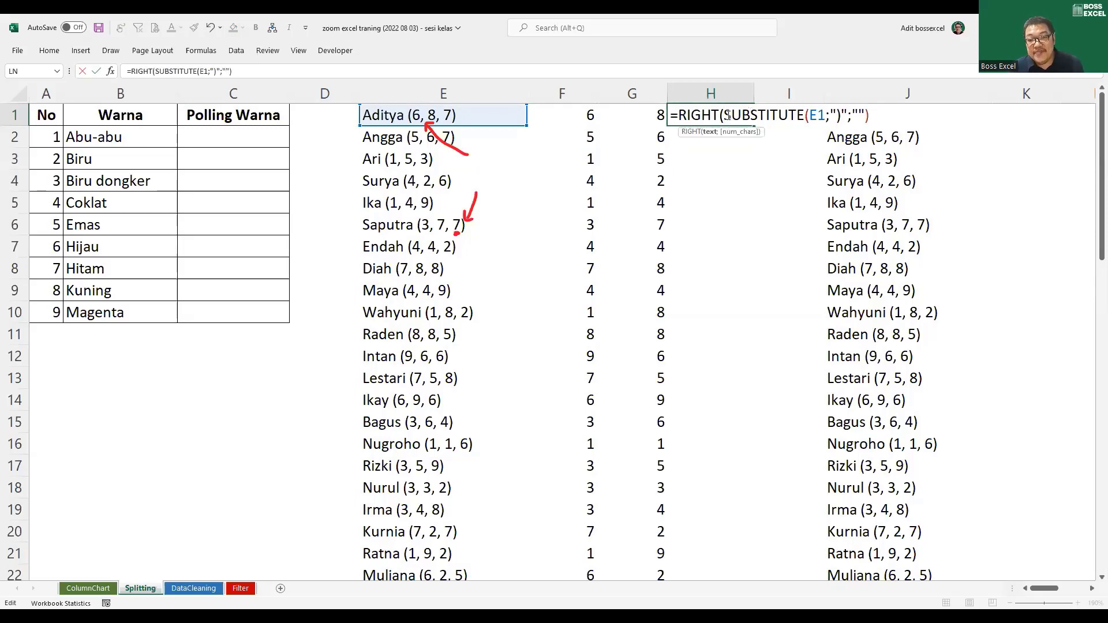
pyautogui.moveTo(726, 114); pyautogui.dragTo(869, 112)
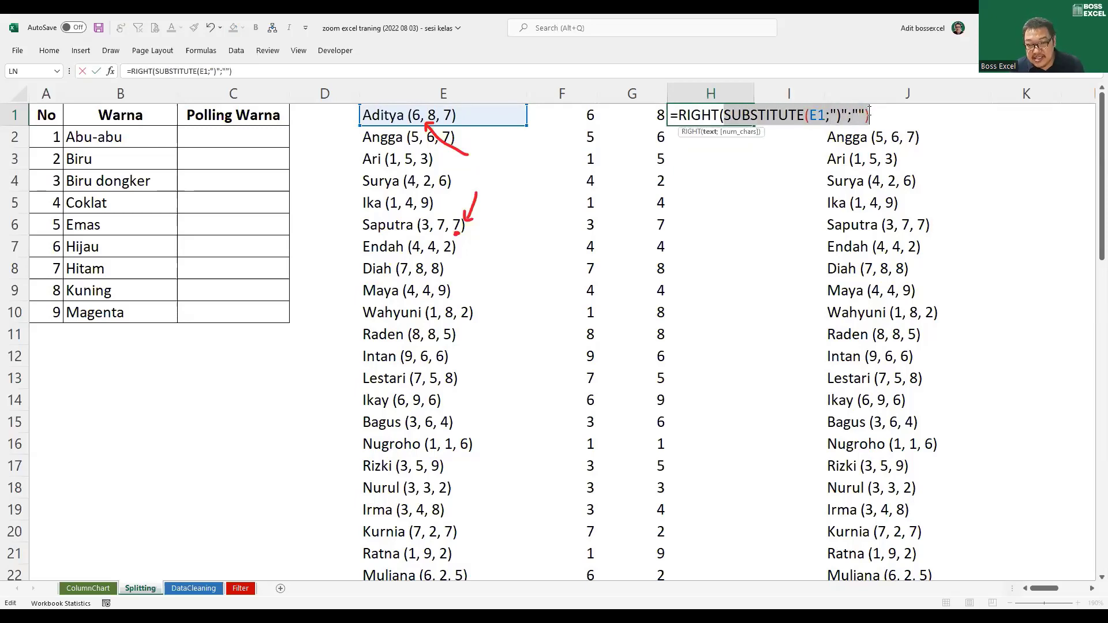
pyautogui.click(870, 111)
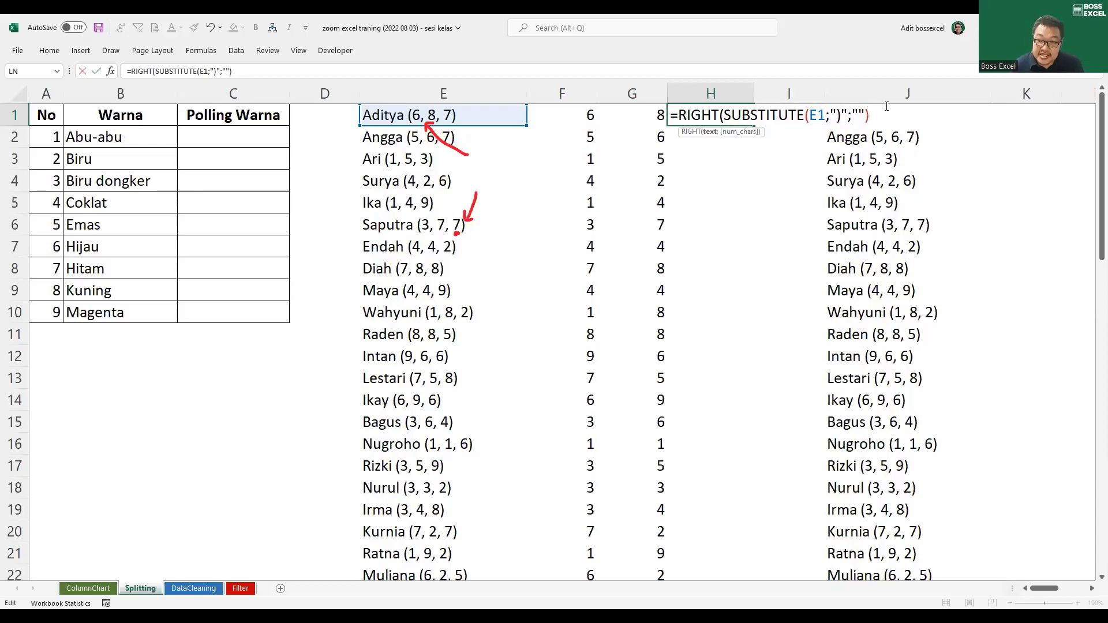
pyautogui.write(';1)')
pyautogui.press('Return')
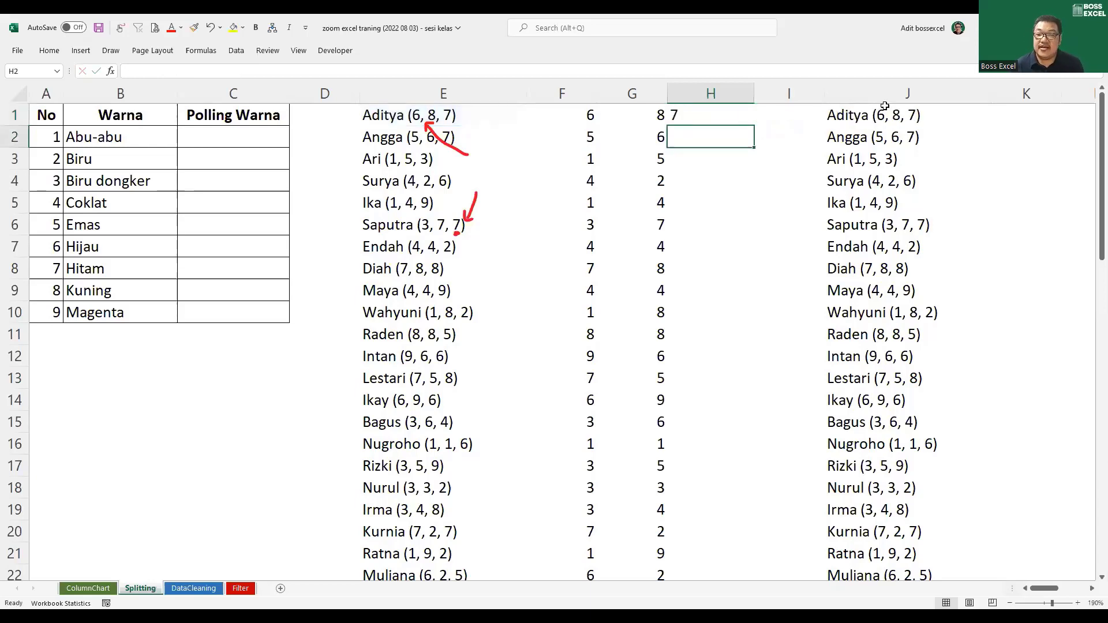
# Append +0 to the H1 RIGHT formula to convert its result to a number
pyautogui.click(714, 115)
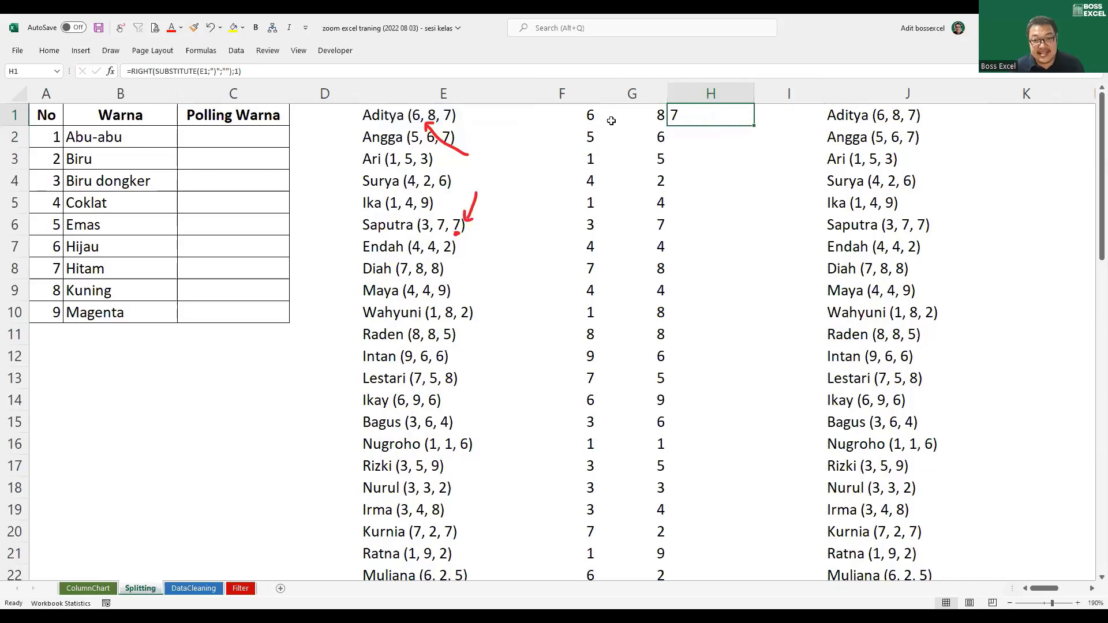
pyautogui.click(519, 73)
pyautogui.write('+')
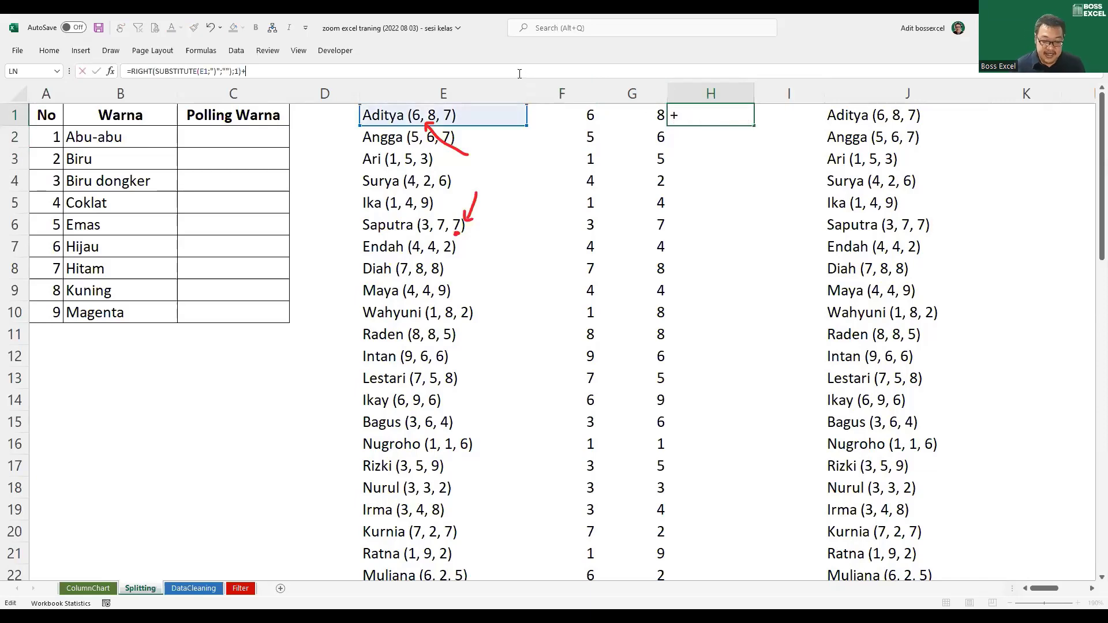
pyautogui.write('0')
pyautogui.press('Return')
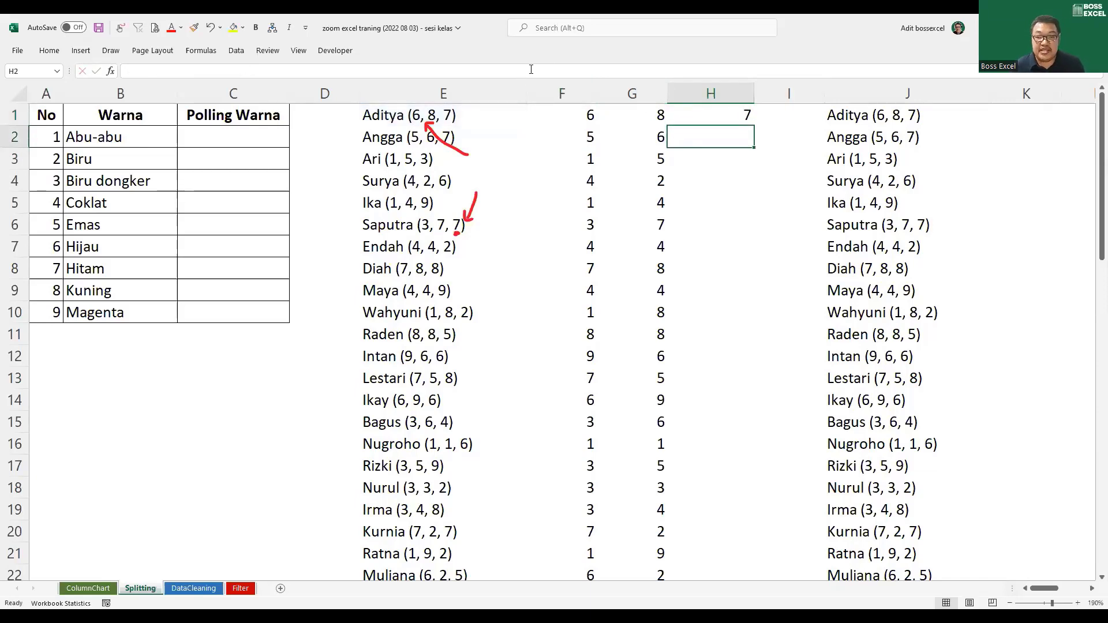
# Fill the numeric third-choice formula from H1 down column H for all entries and spot-check rows against column E
pyautogui.click(711, 110)
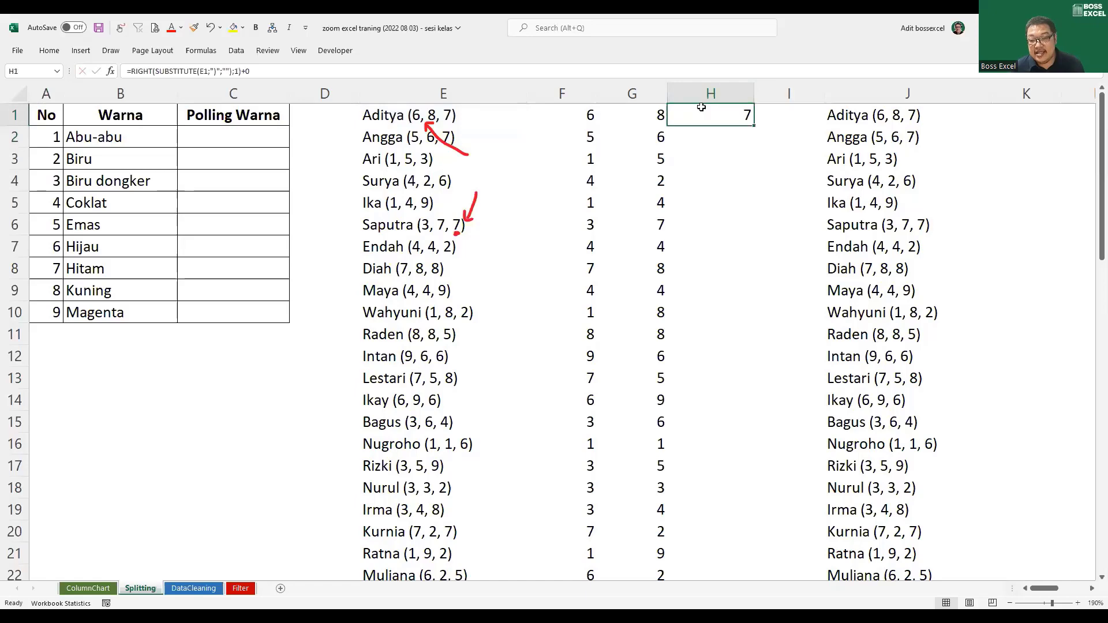
pyautogui.doubleClick(753, 126)
pyautogui.scroll(-7, 700, 175)
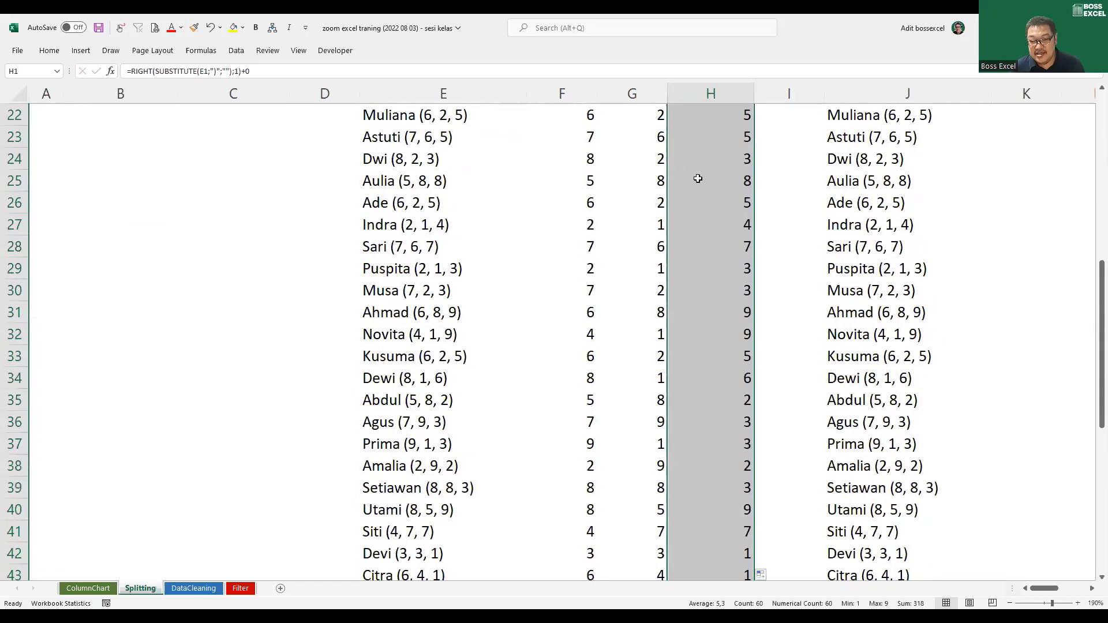
pyautogui.scroll(-7, 697, 179)
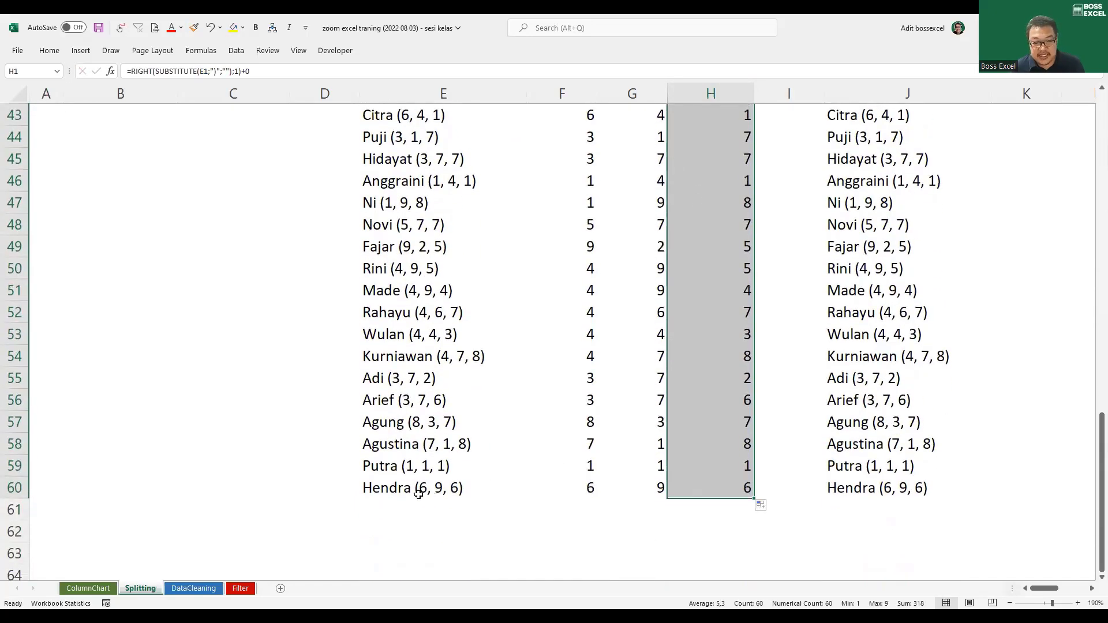
pyautogui.moveTo(420, 490); pyautogui.dragTo(735, 487)
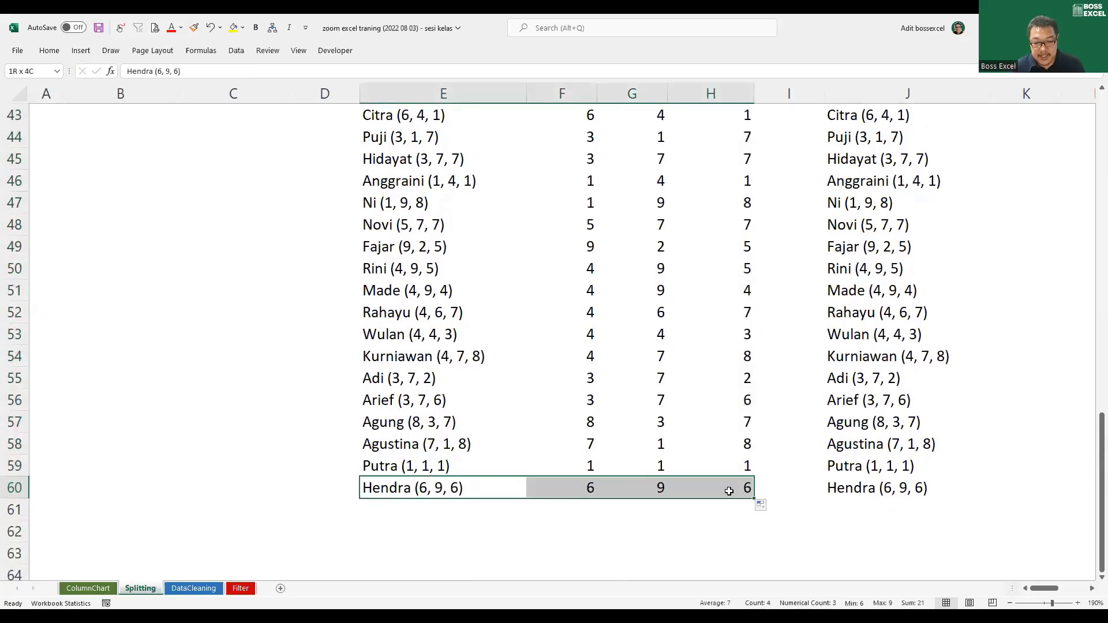
pyautogui.moveTo(382, 268); pyautogui.dragTo(729, 266)
pyautogui.scroll(14, 716, 242)
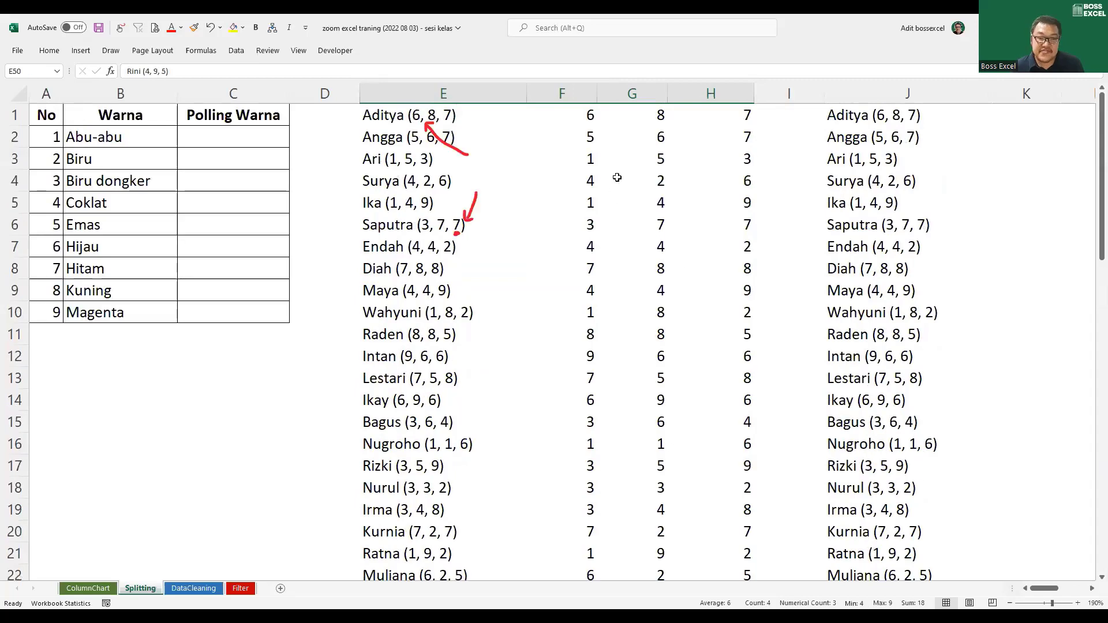
pyautogui.click(578, 113)
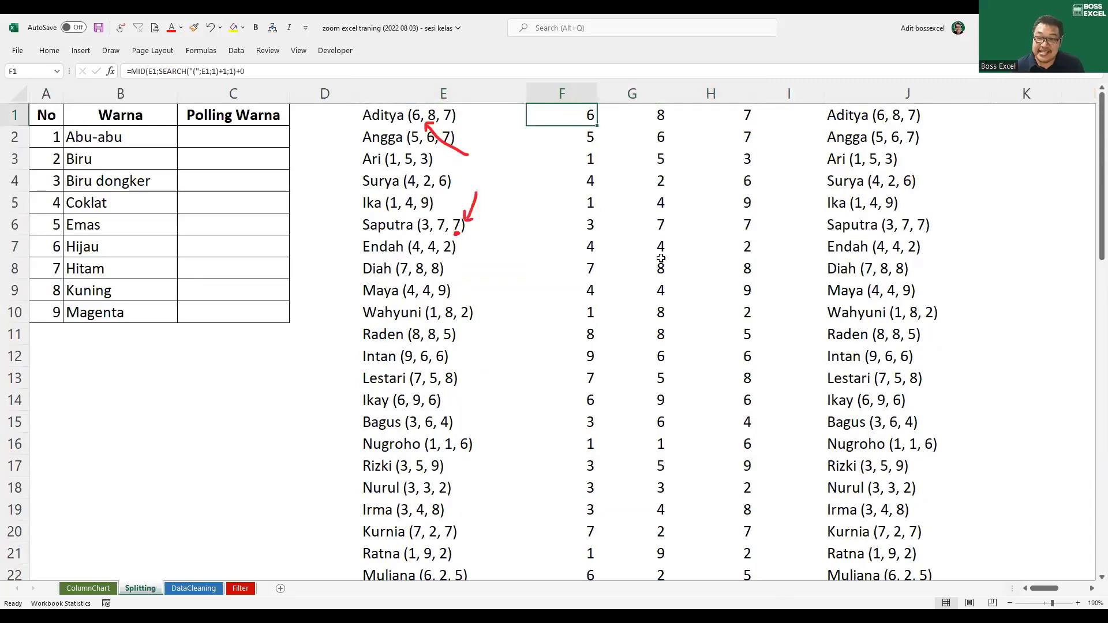
# Enter =COUNTIF($F$1:$H$60;A2) in C2 to count the votes for Abu-abu across the three choice columns
pyautogui.click(251, 140)
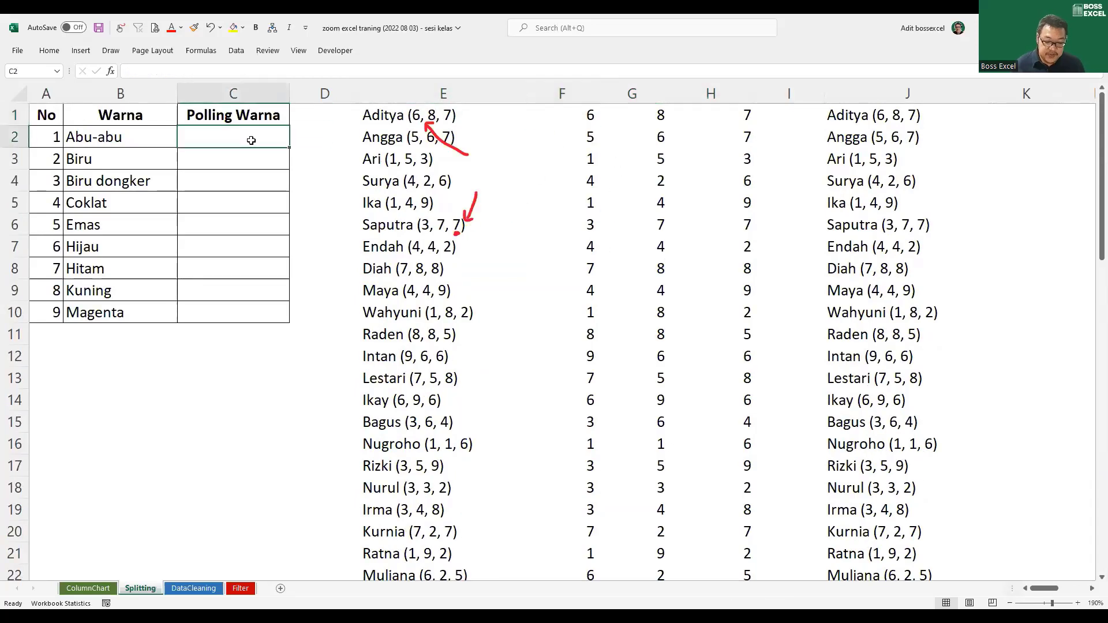
pyautogui.write('=count')
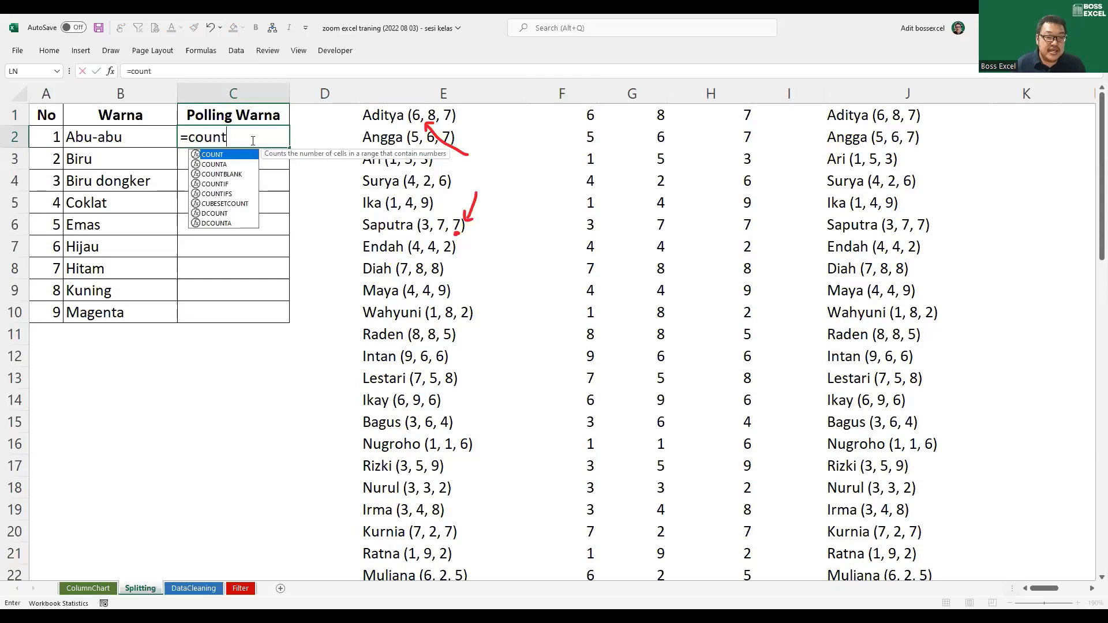
pyautogui.write('if')
pyautogui.press('Tab')
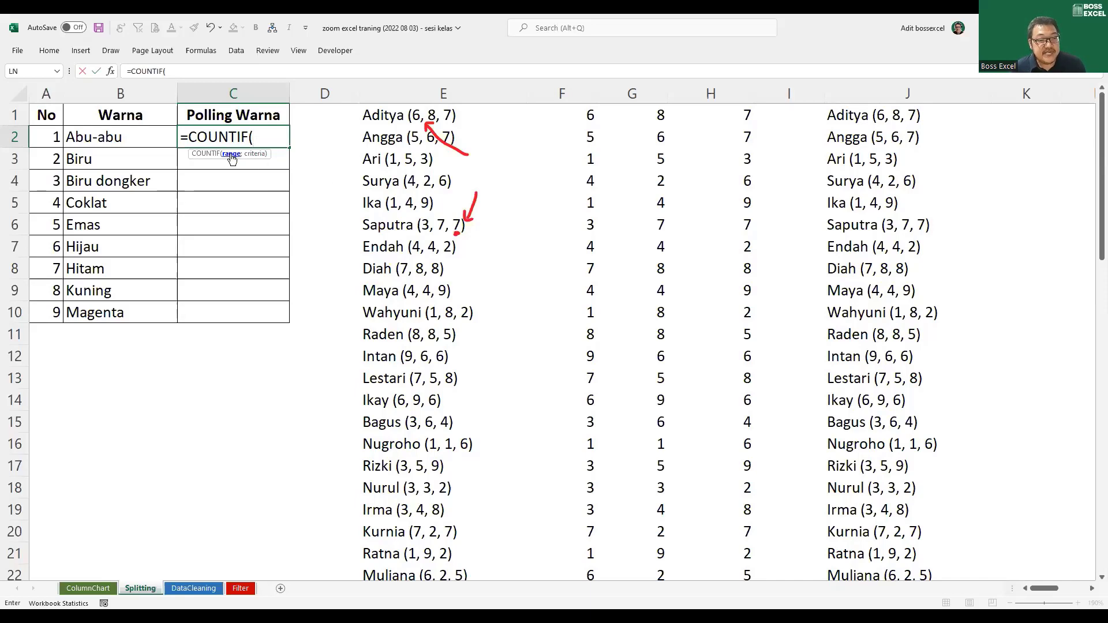
pyautogui.moveTo(590, 115); pyautogui.dragTo(767, 118)
pyautogui.hotkey('ctrl', 'shift', 'Down')
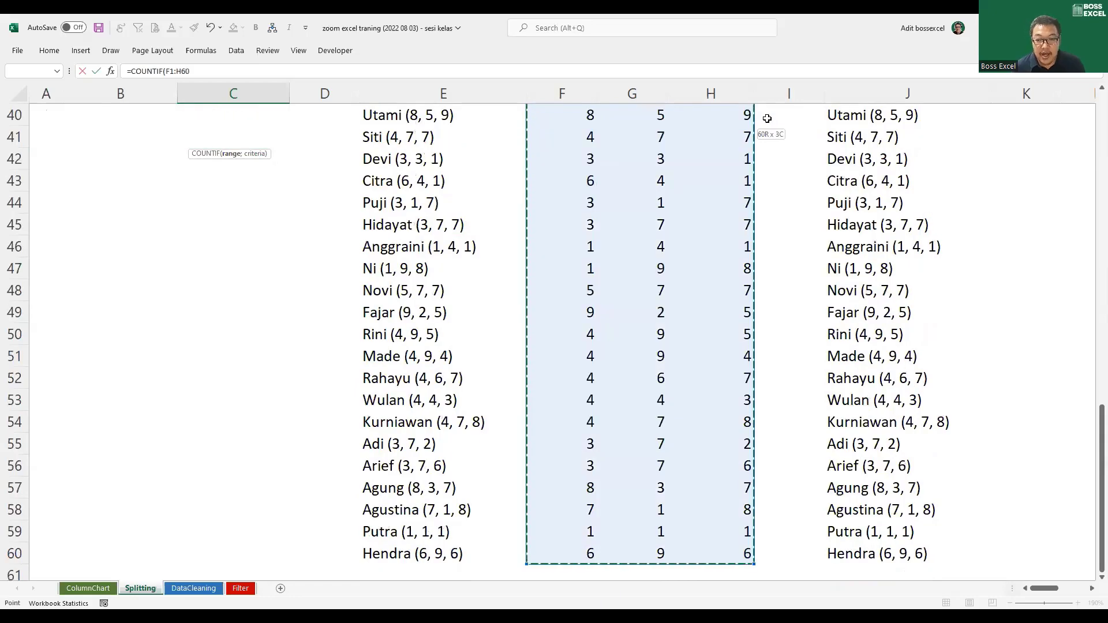
pyautogui.press('F4')
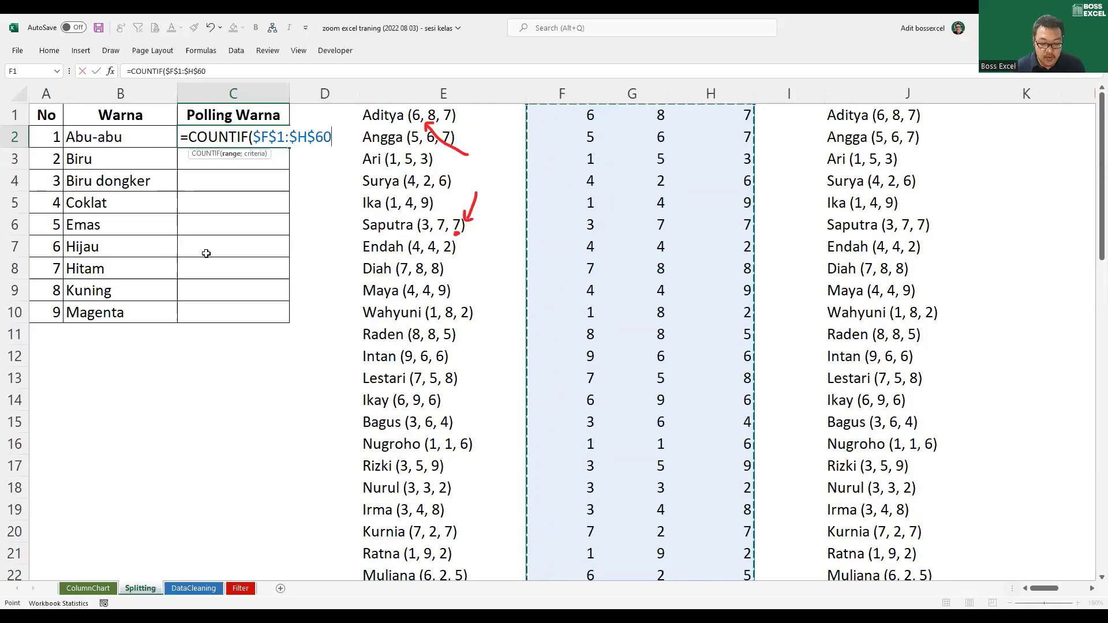
pyautogui.write(';')
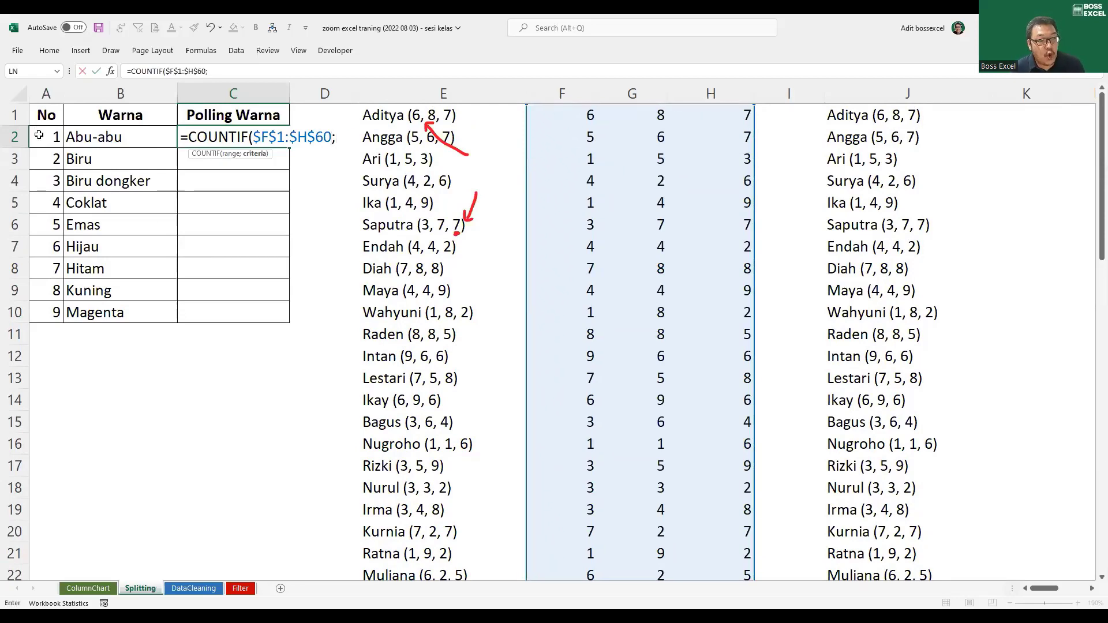
pyautogui.click(39, 135)
pyautogui.write(')')
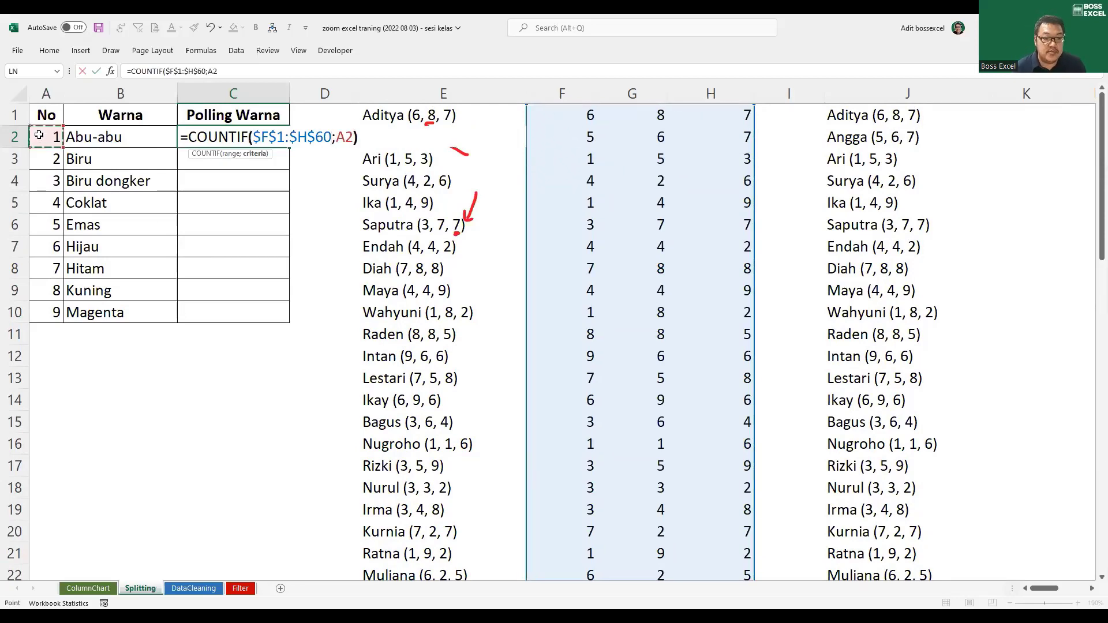
pyautogui.press('Return')
# Fill the COUNTIF formula from C2 down the Polling Warna column through Magenta in C10 and review the copied formulas
pyautogui.click(282, 137)
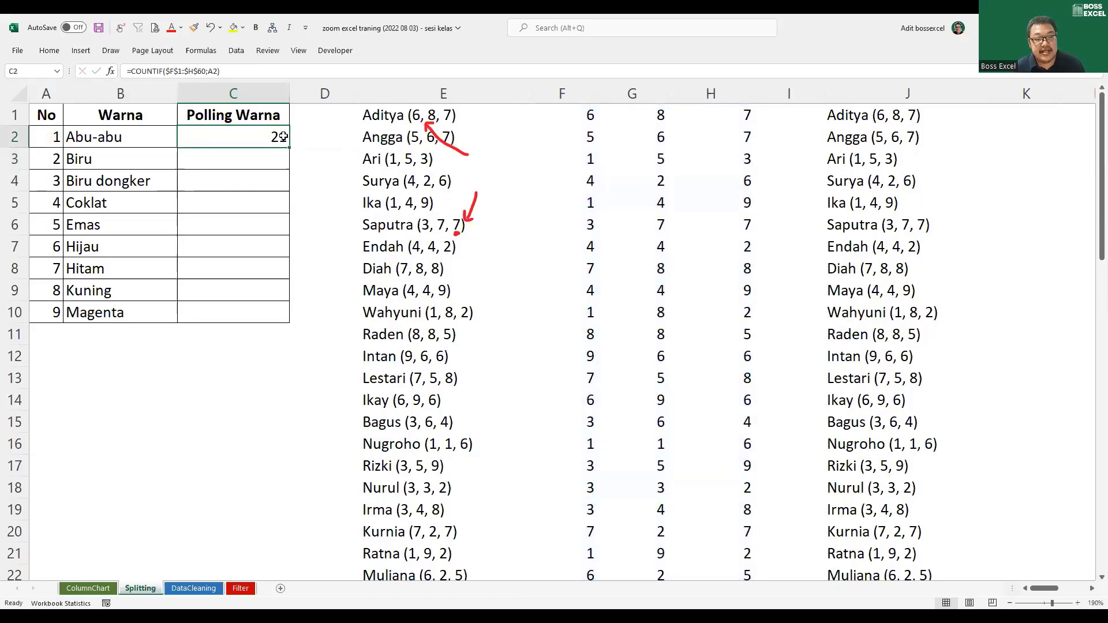
pyautogui.doubleClick(292, 147)
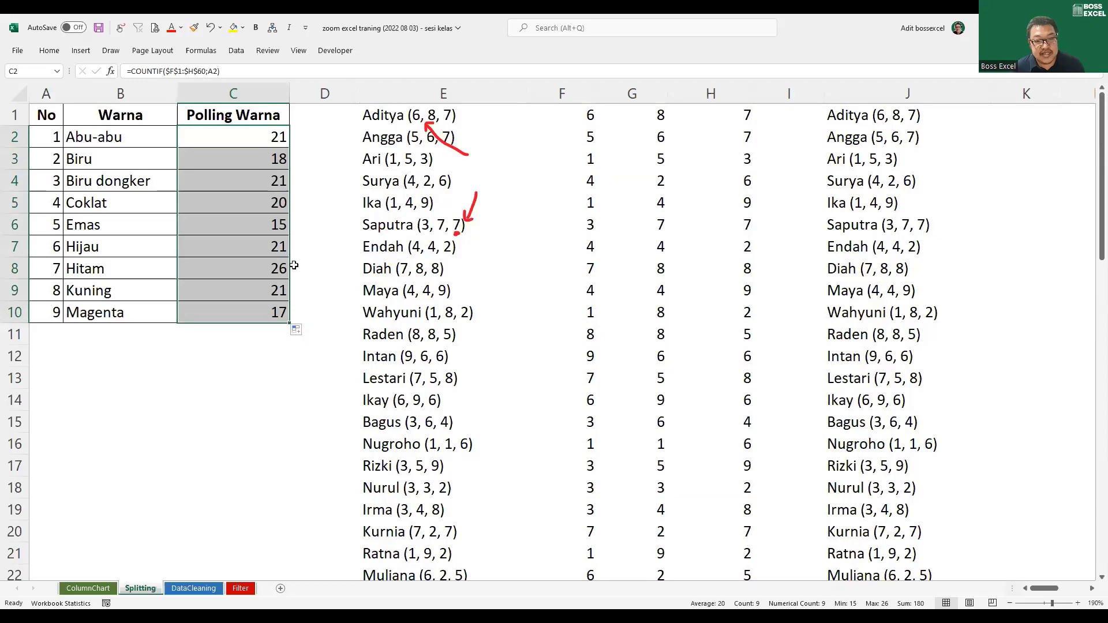
pyautogui.click(262, 142)
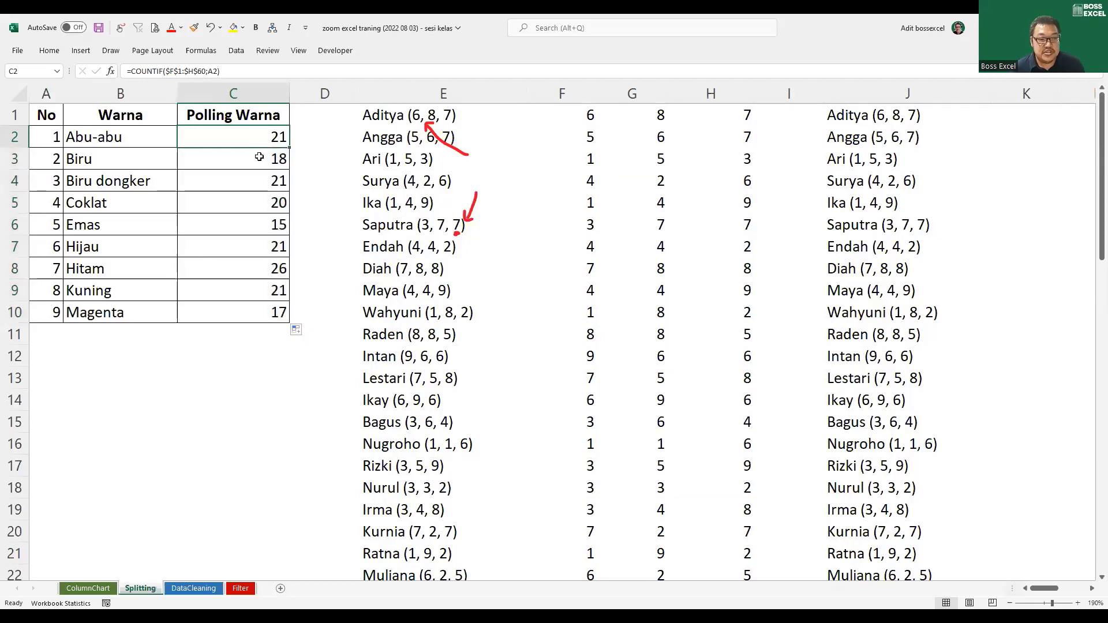
pyautogui.click(258, 159)
pyautogui.click(270, 311)
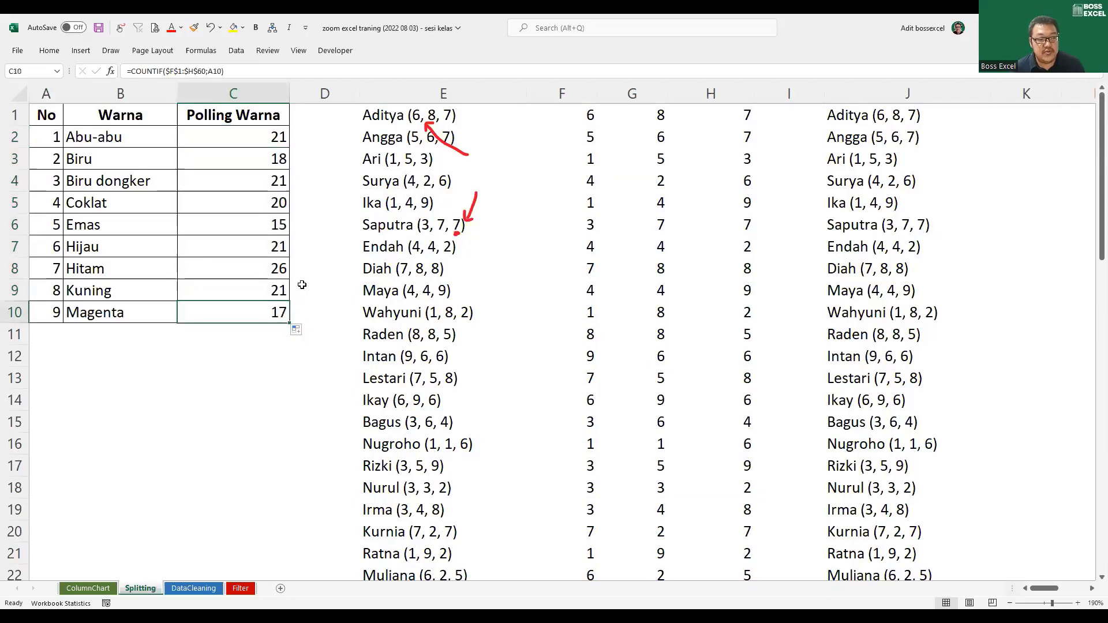
pyautogui.click(157, 310)
pyautogui.click(241, 317)
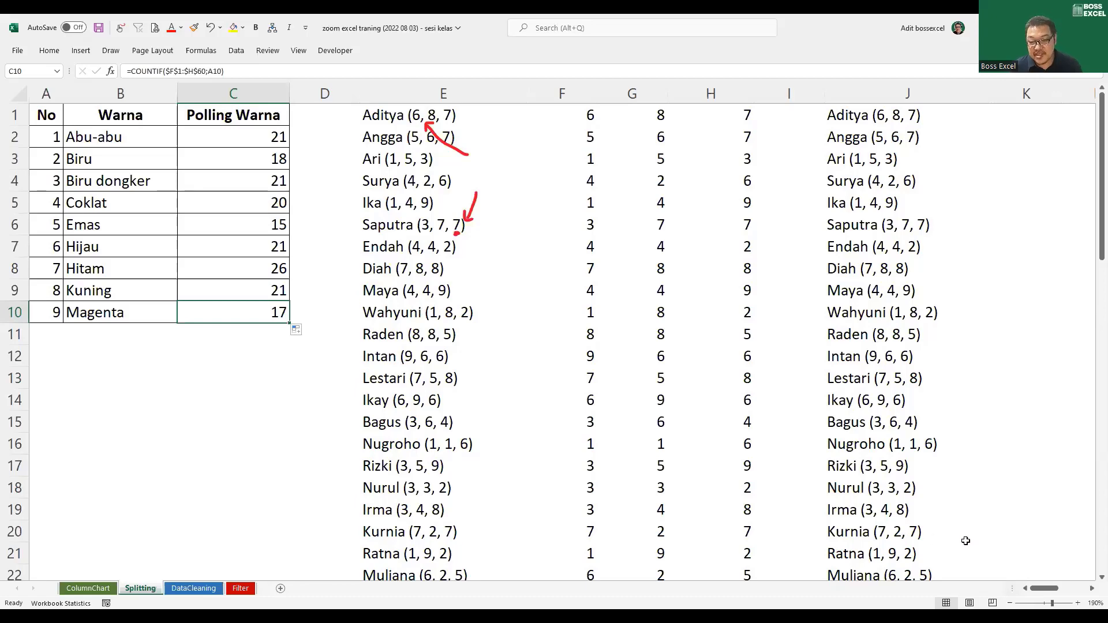
# Split the poll entries in J1:J60 with delimited Text to Columns, using only "(" as a custom delimiter to separate names from choices
pyautogui.click(1091, 591)
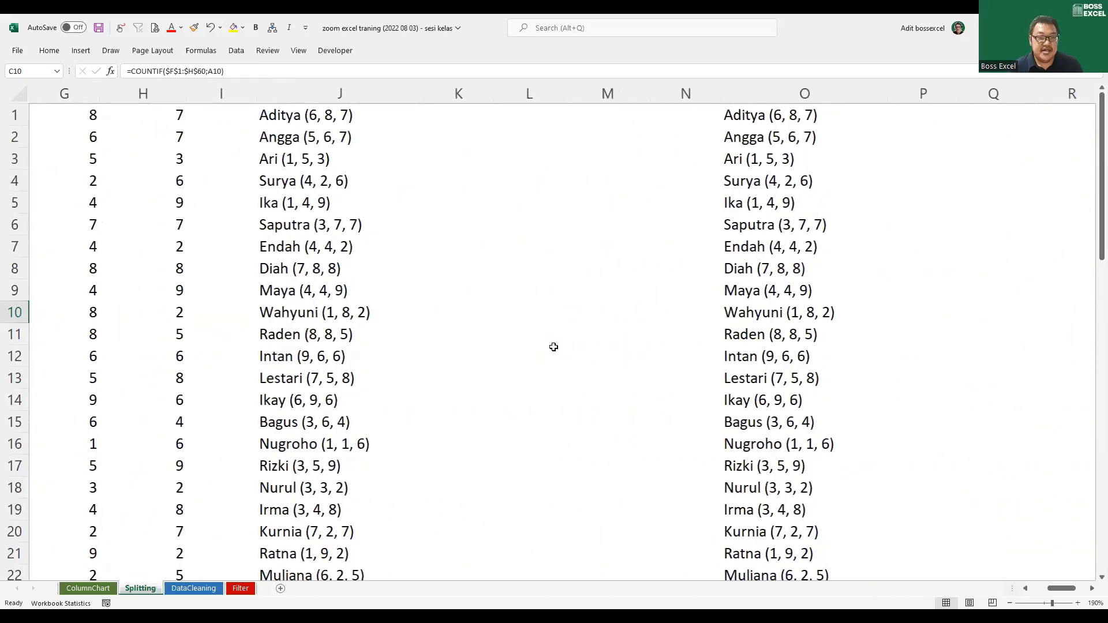
pyautogui.click(363, 114)
pyautogui.click(455, 122)
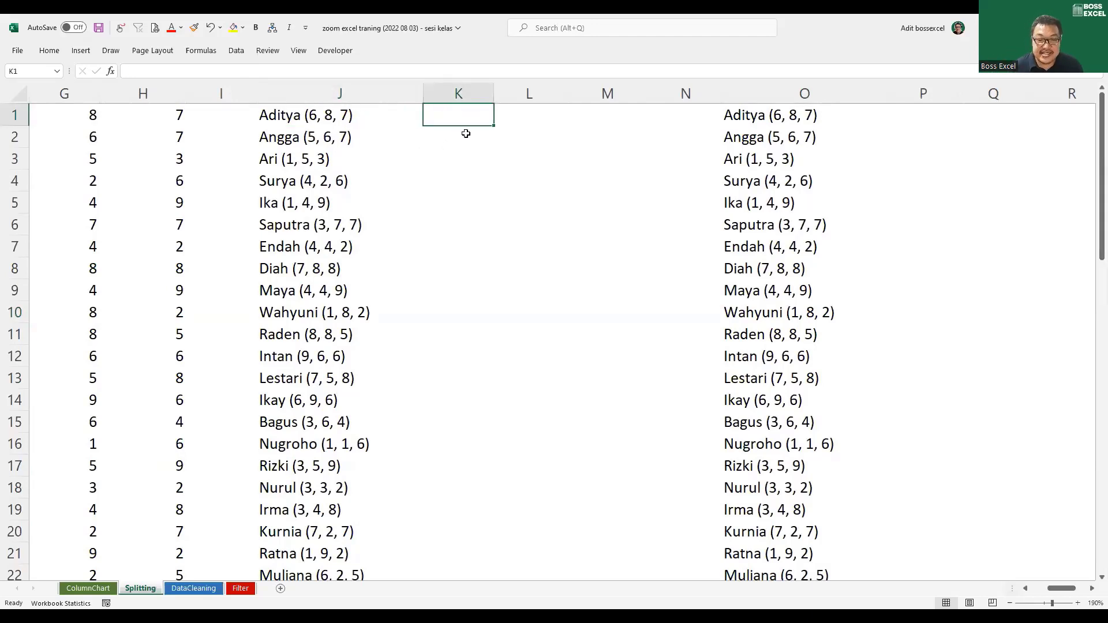
pyautogui.click(352, 110)
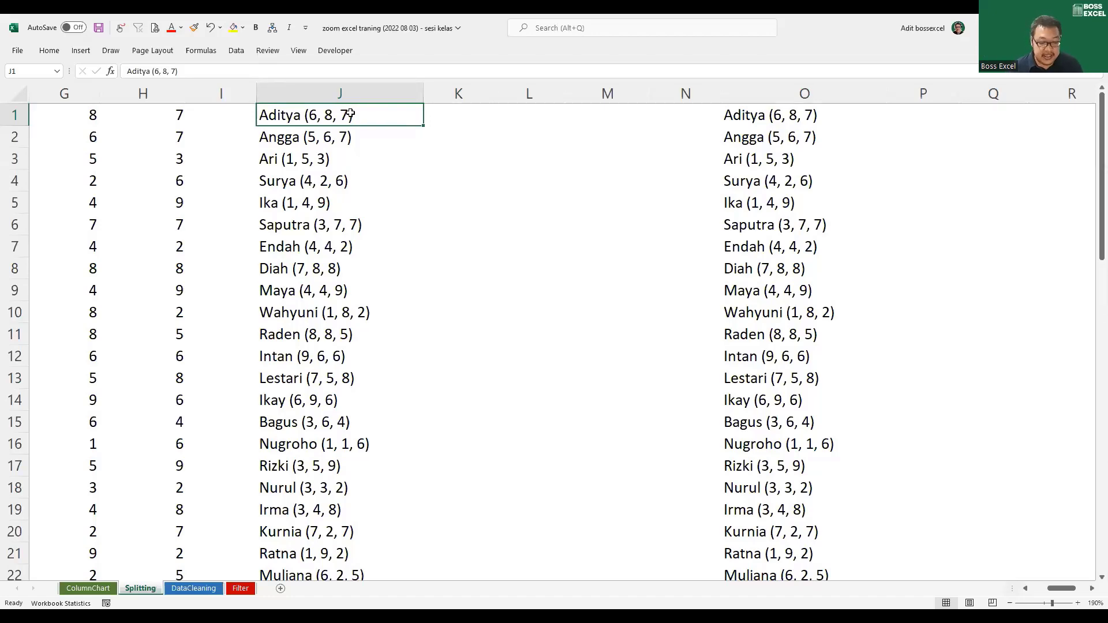
pyautogui.hotkey('ctrl', 'shift', 'Down')
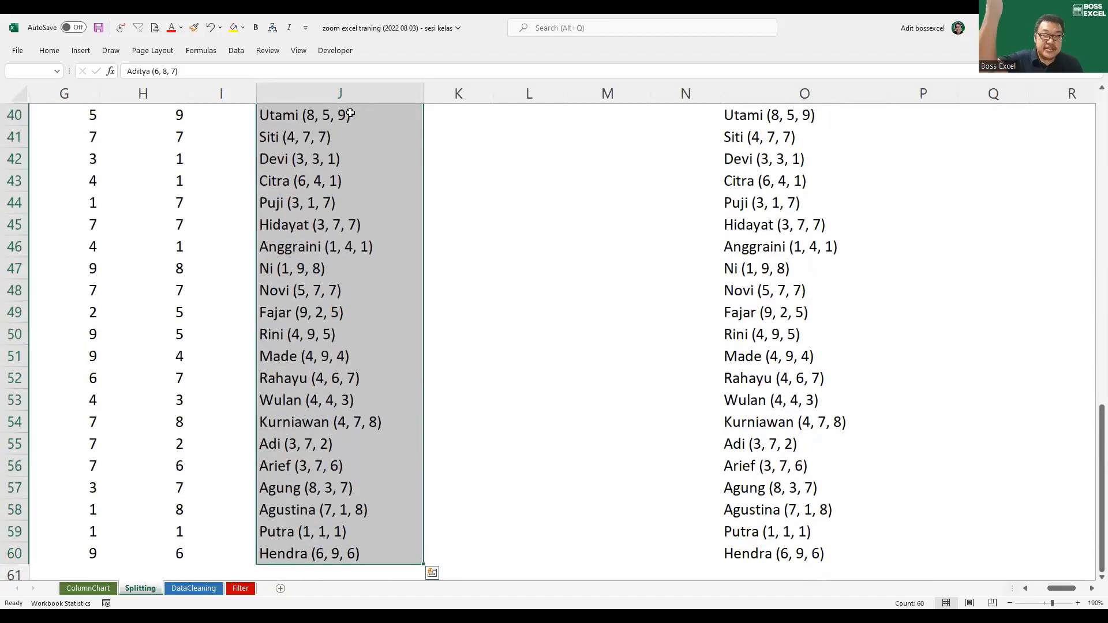
pyautogui.scroll(-1, 347, 125)
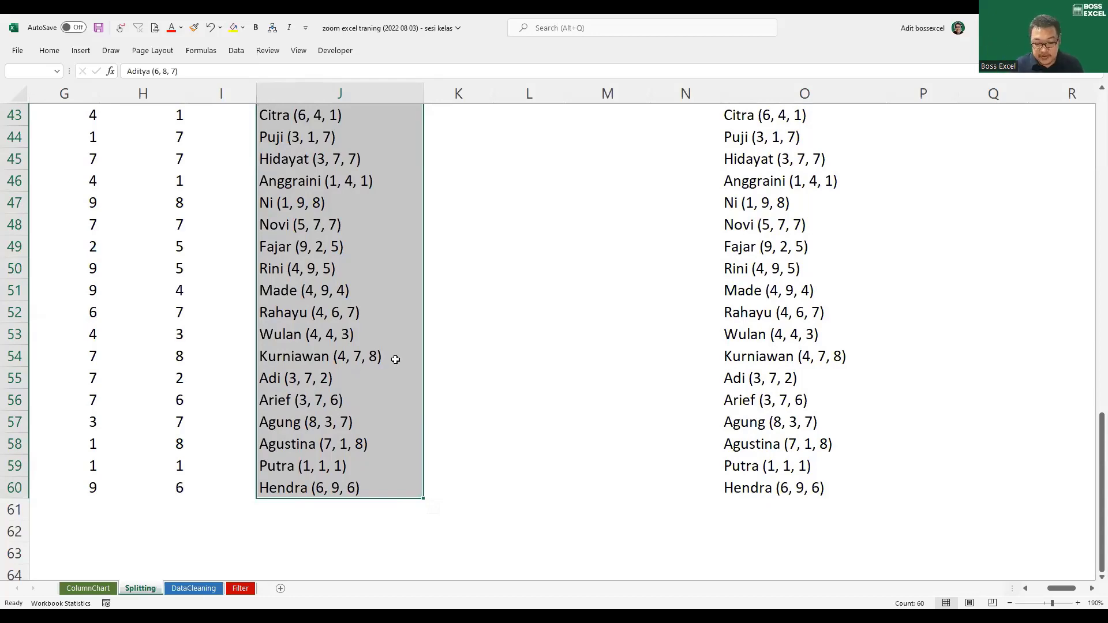
pyautogui.scroll(14, 396, 359)
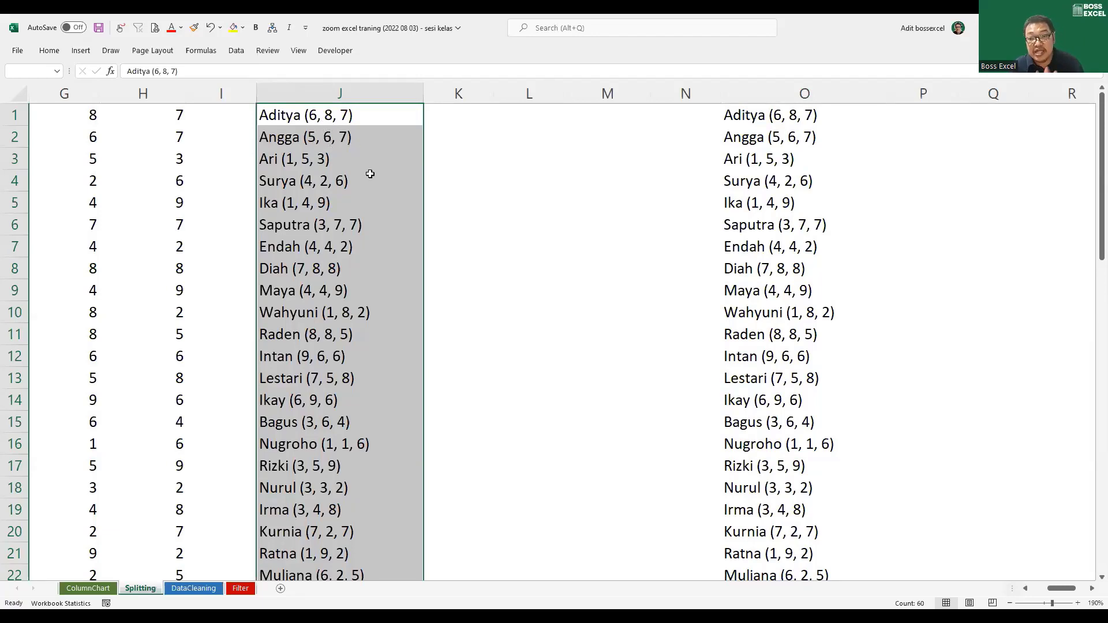
pyautogui.click(240, 53)
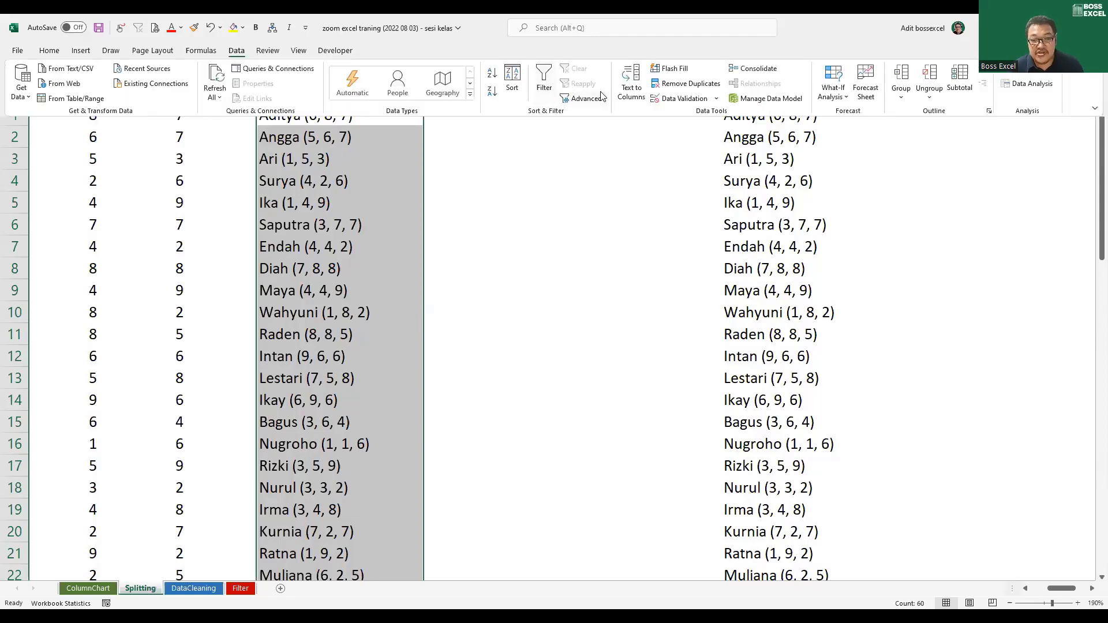
pyautogui.click(636, 88)
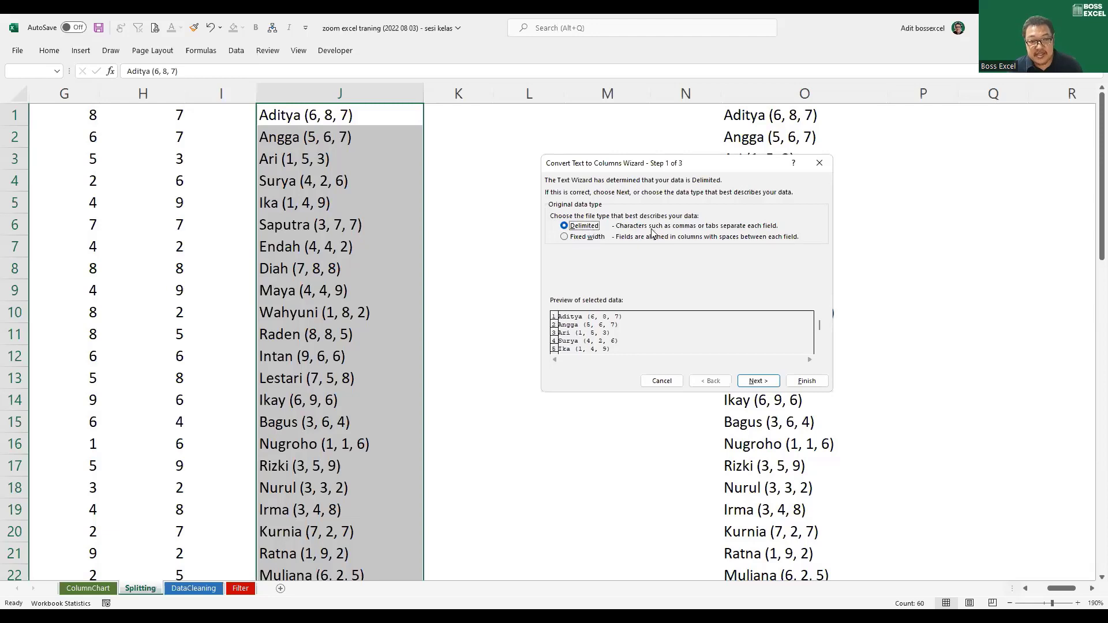
pyautogui.click(776, 384)
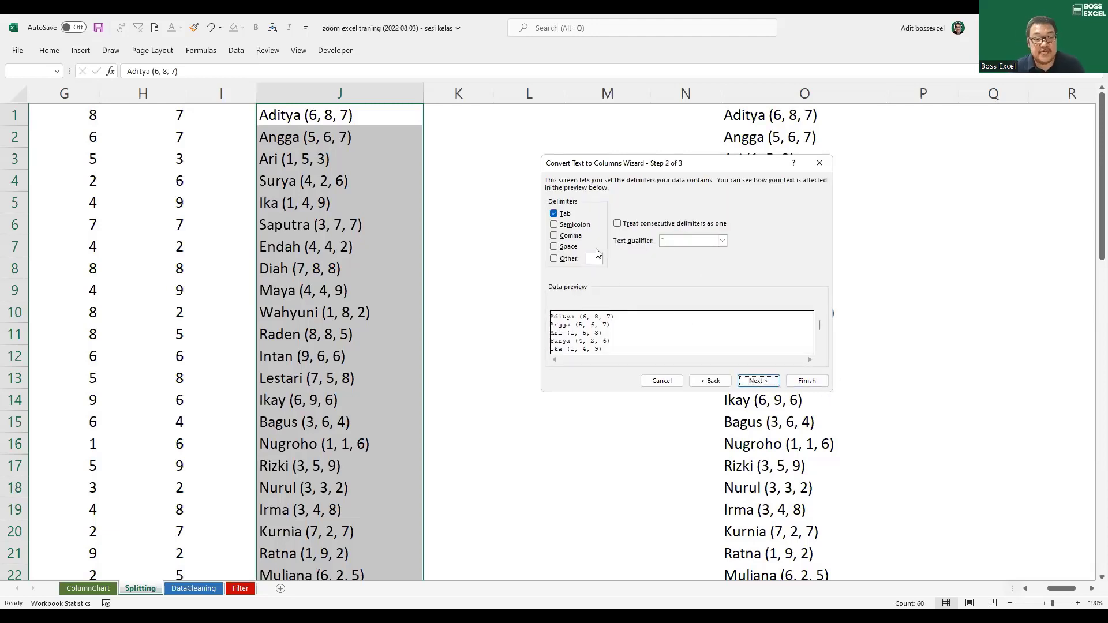
pyautogui.click(554, 214)
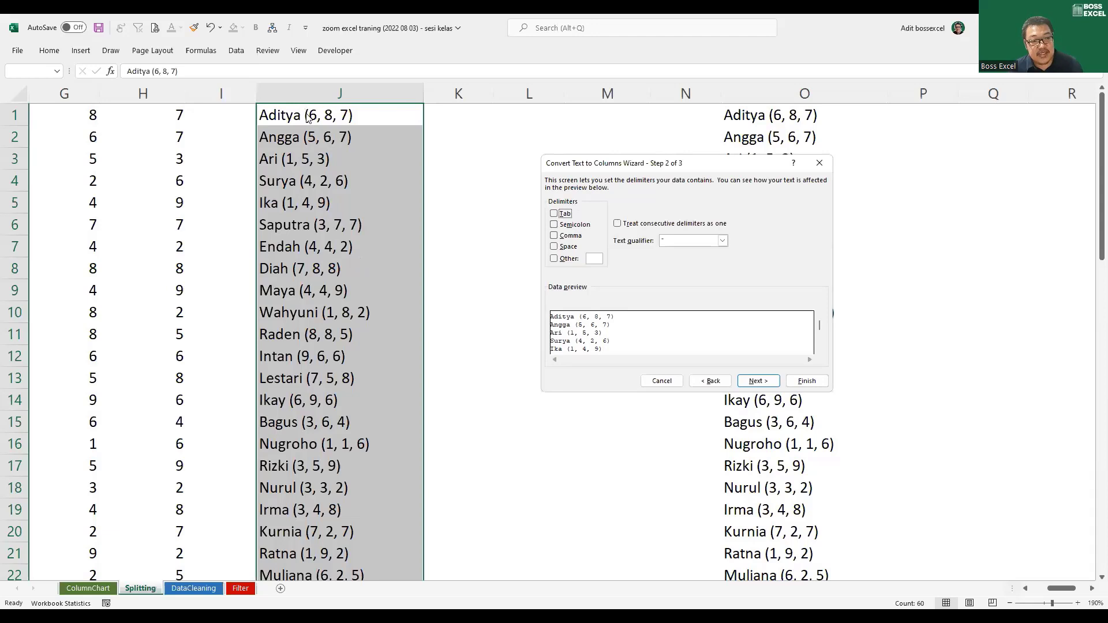
pyautogui.click(554, 259)
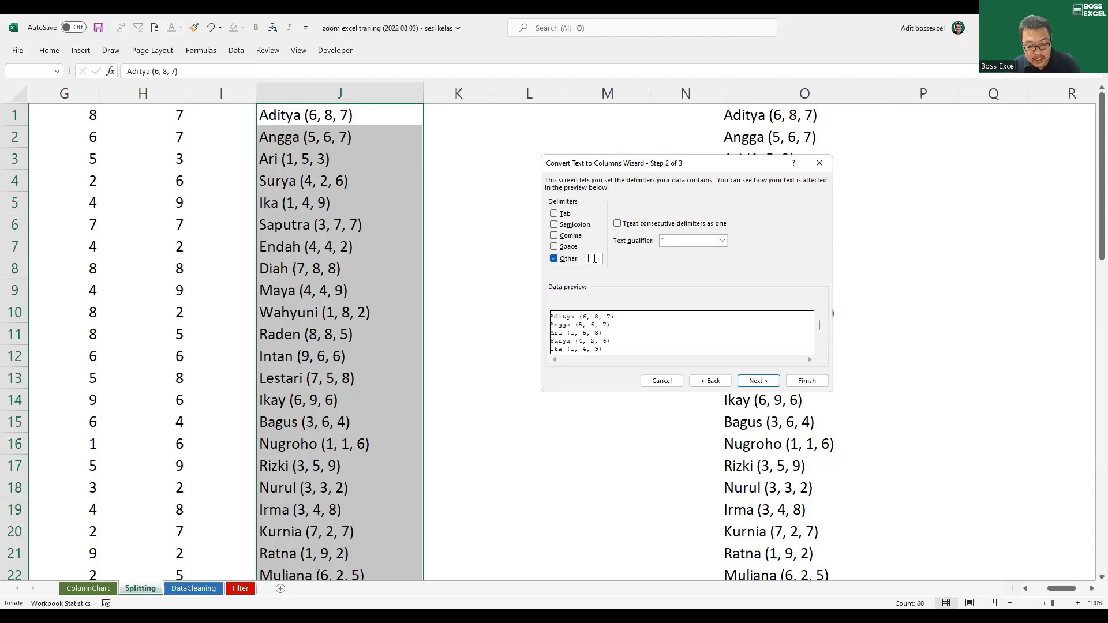
pyautogui.write('(')
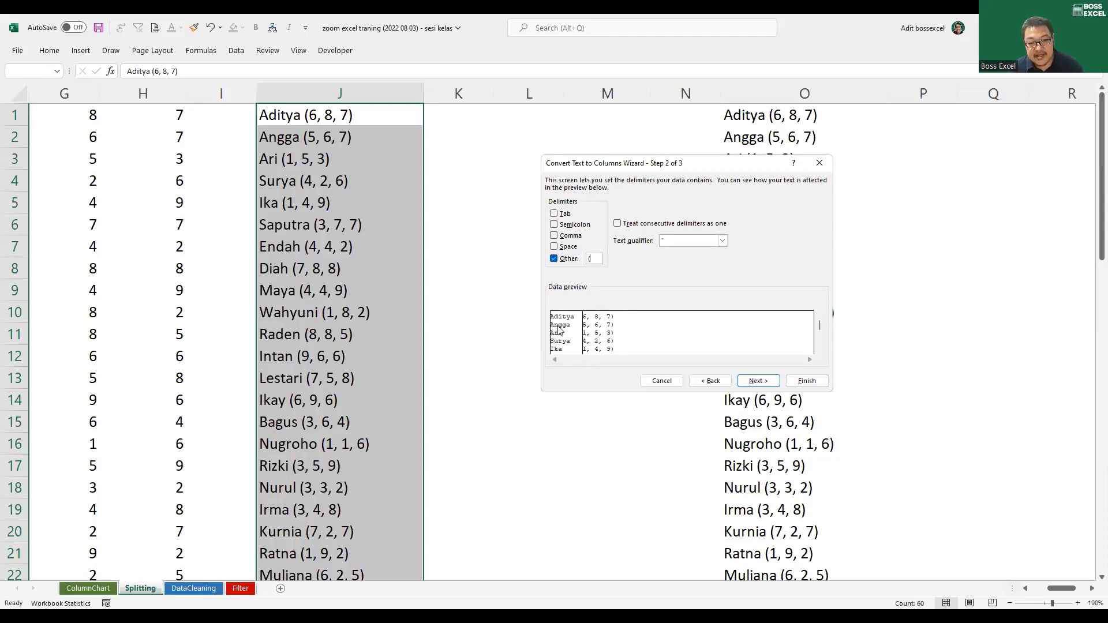
pyautogui.click(802, 381)
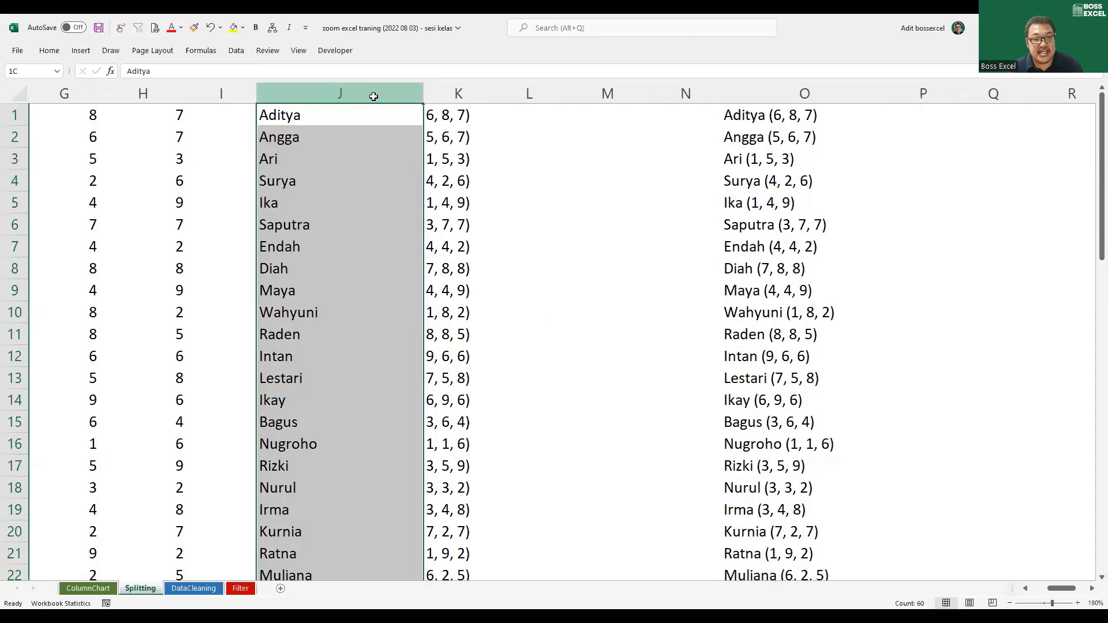
# Remove every closing parenthesis from the choices in K1:K60 by replacing ")" with nothing
pyautogui.click(454, 91)
pyautogui.click(480, 112)
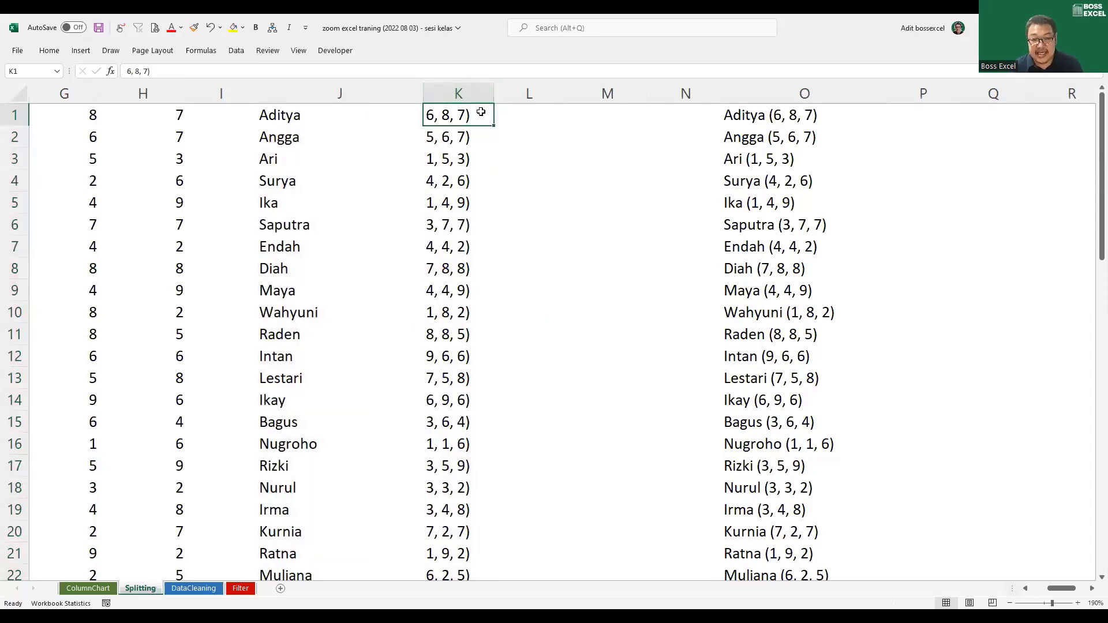
pyautogui.hotkey('ctrl', 'shift', 'Down')
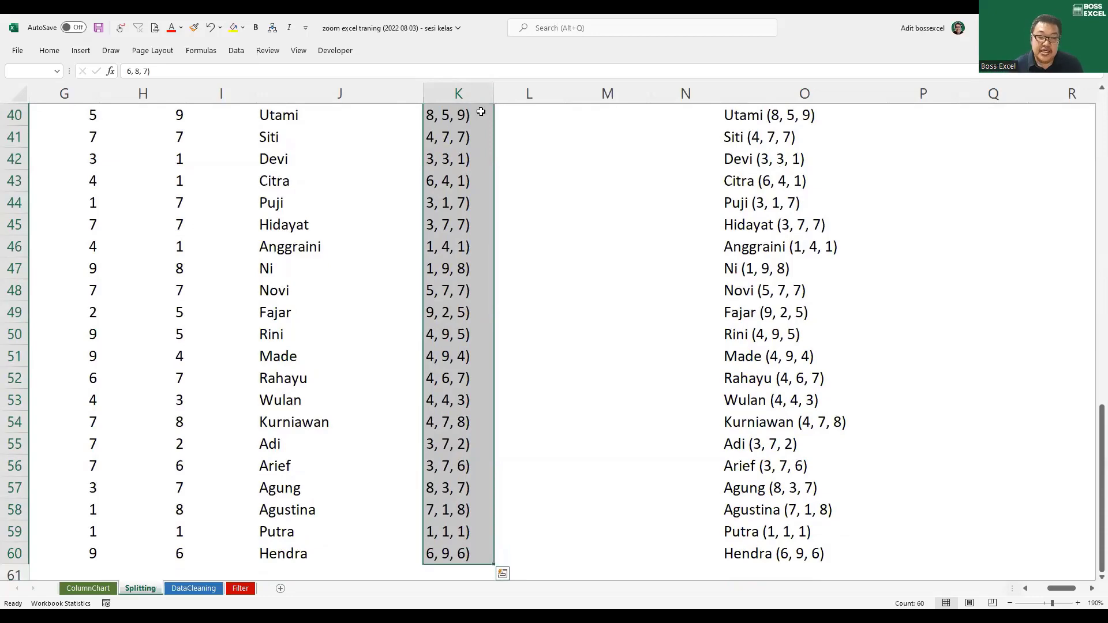
pyautogui.hotkey('ctrl', 'BackSpace')
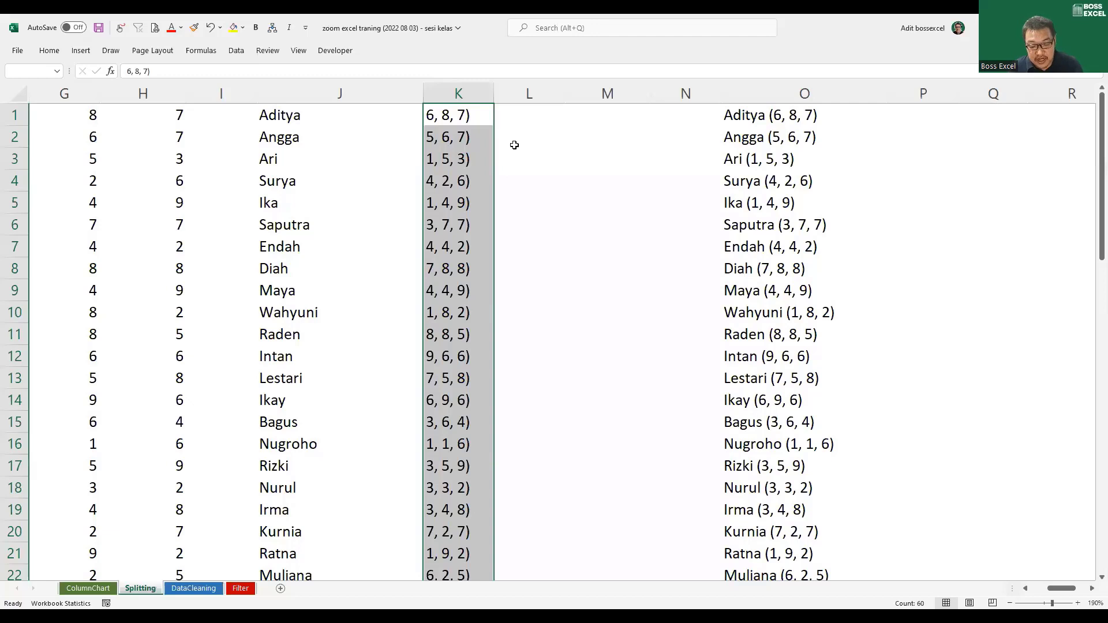
pyautogui.hotkey('ctrl', 'h')
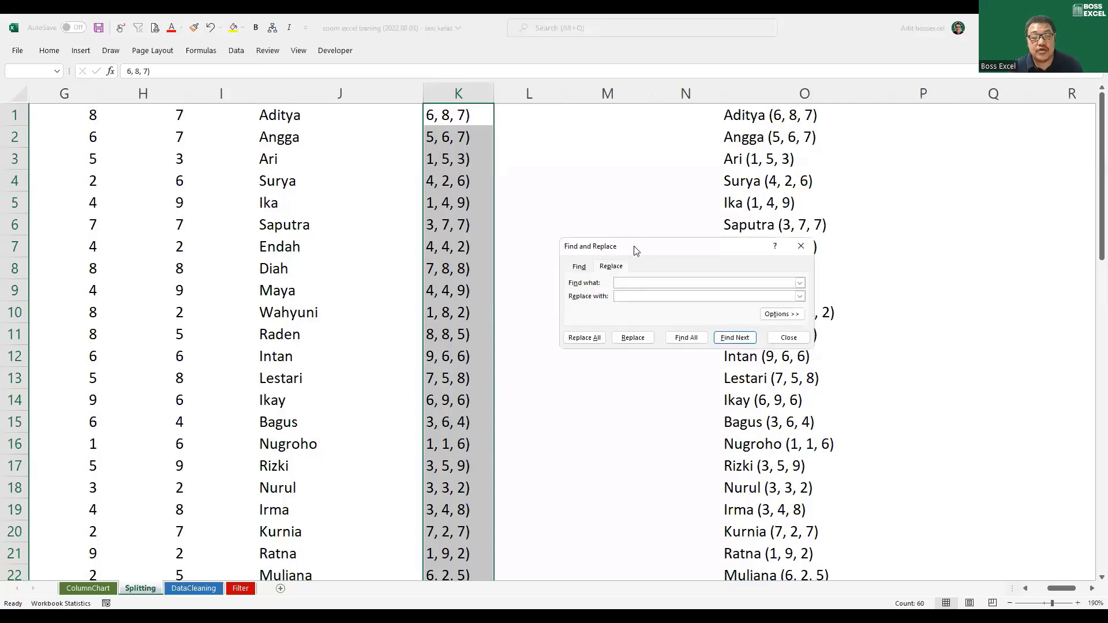
pyautogui.moveTo(635, 249); pyautogui.dragTo(603, 189)
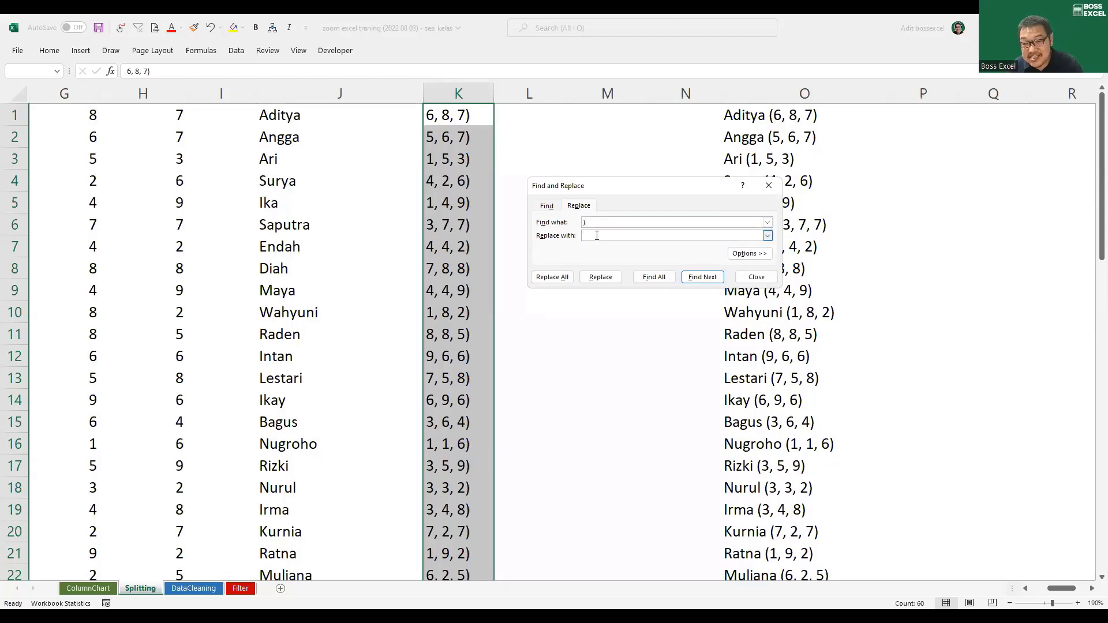
pyautogui.click(600, 235)
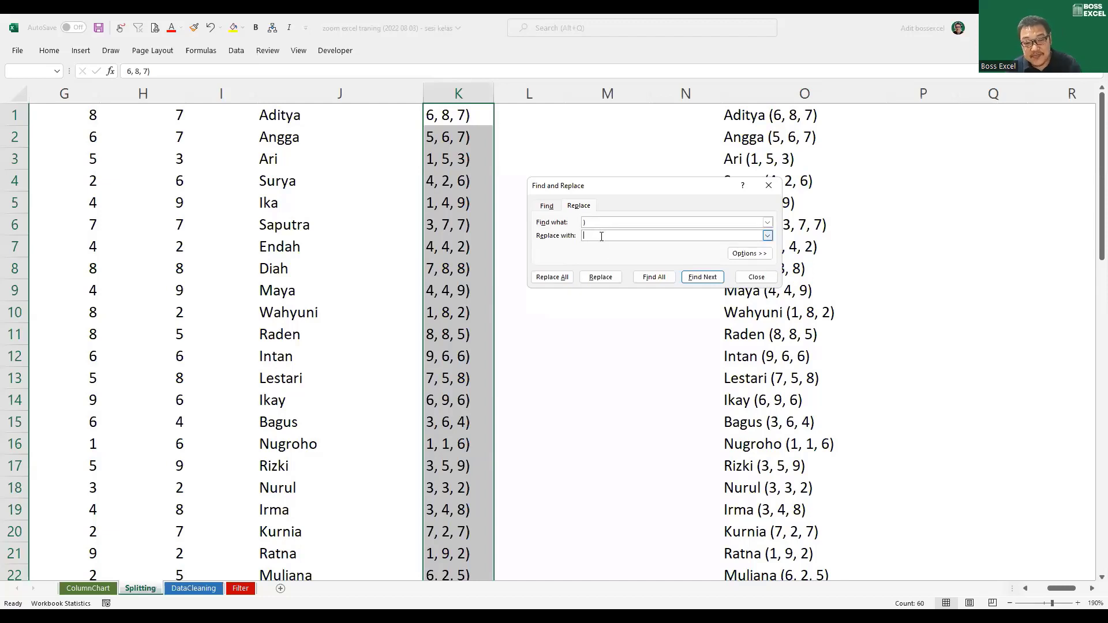
pyautogui.click(560, 280)
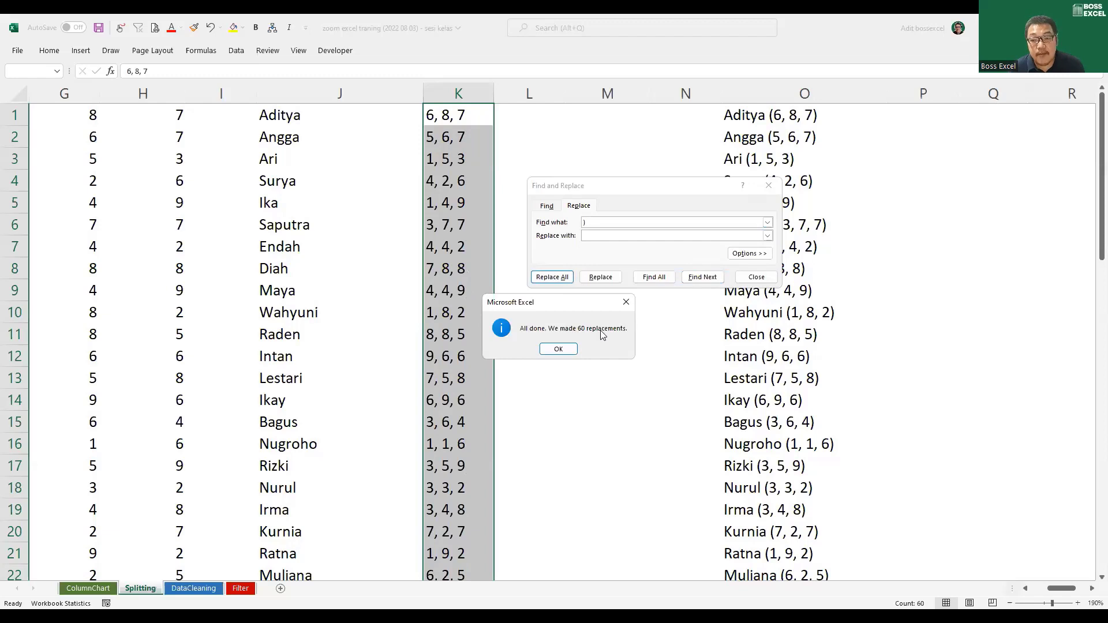
pyautogui.click(559, 349)
pyautogui.click(757, 277)
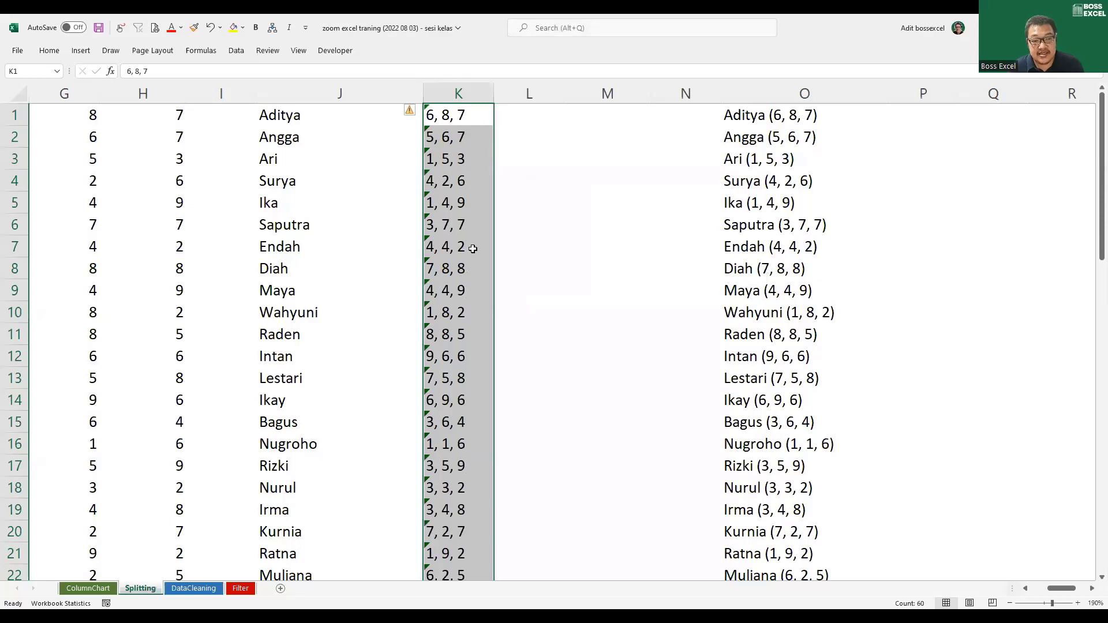
# Set up a delimited Text to Columns conversion for the choices in K1:K60 with a comma as the custom delimiter
pyautogui.click(460, 99)
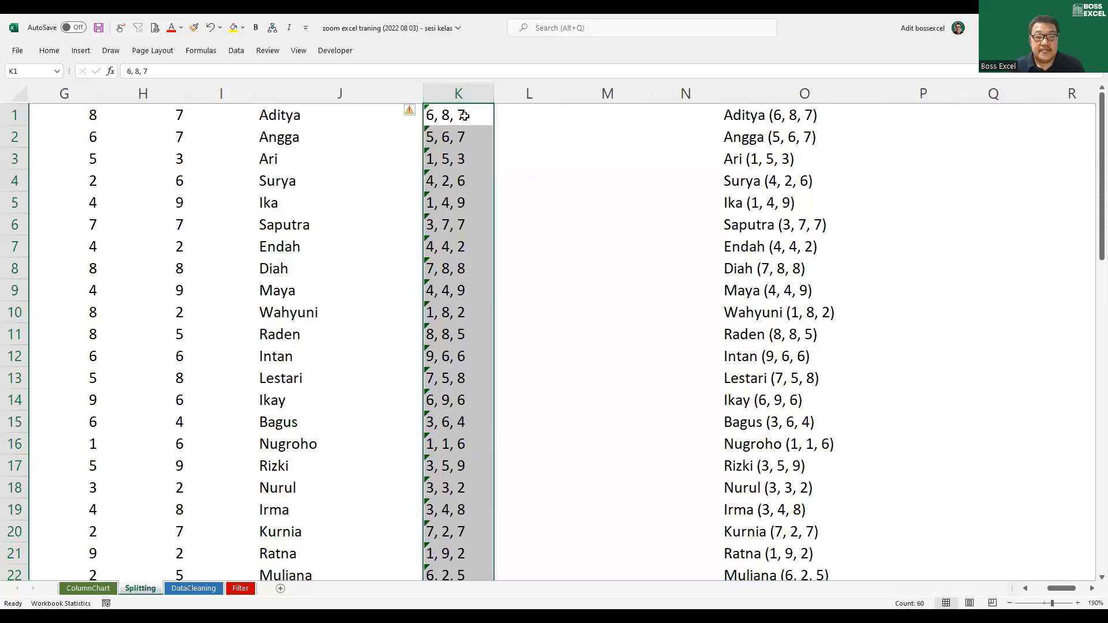
pyautogui.click(236, 50)
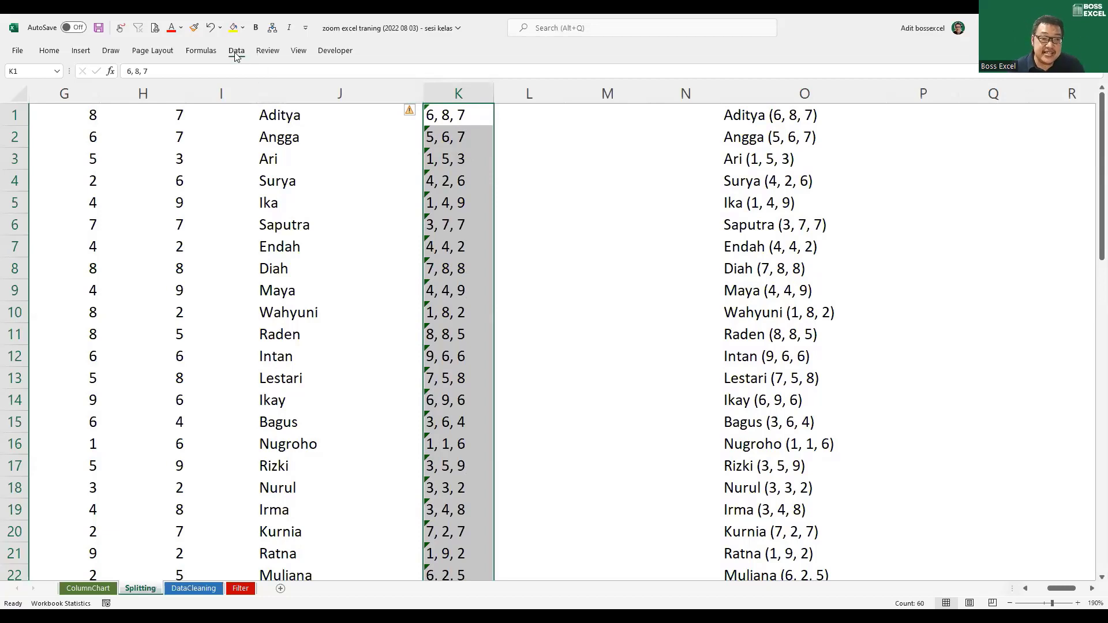
pyautogui.click(623, 78)
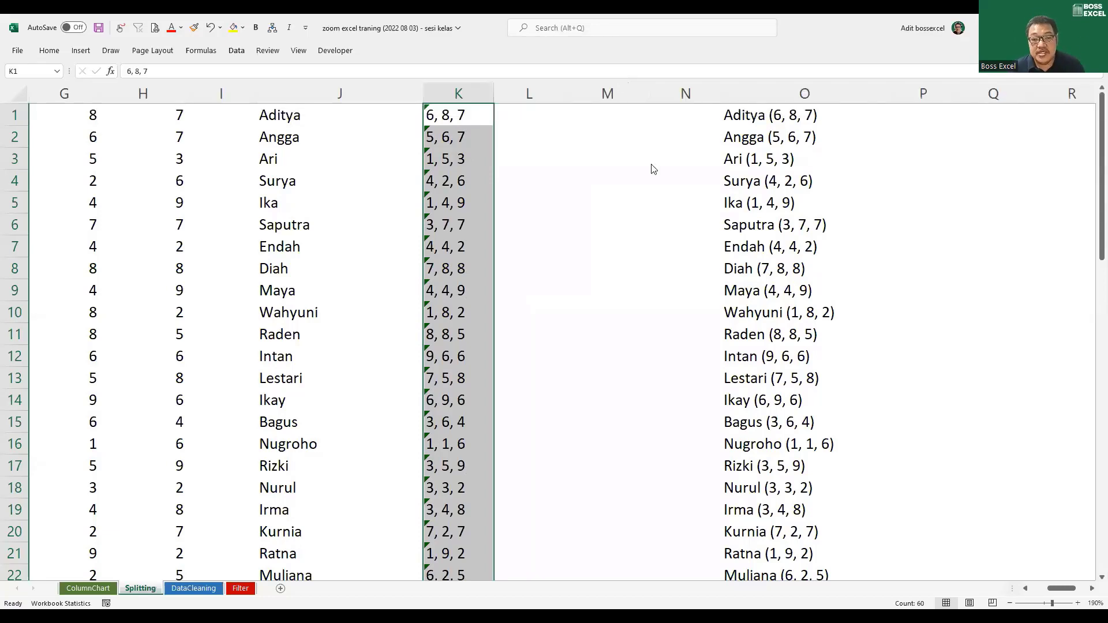
pyautogui.click(589, 225)
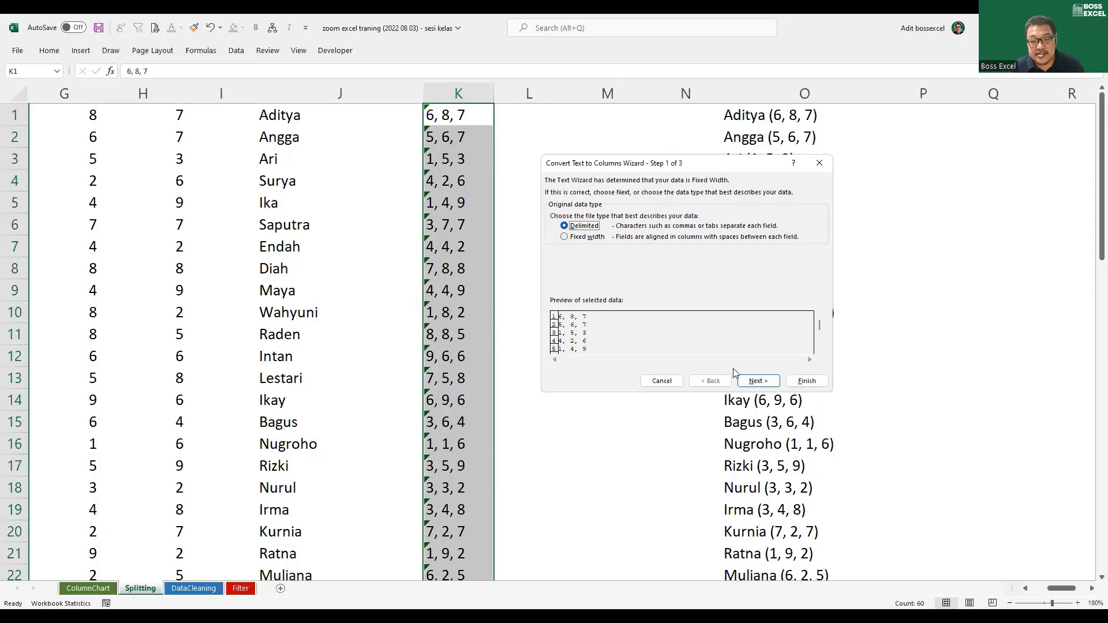
pyautogui.click(766, 383)
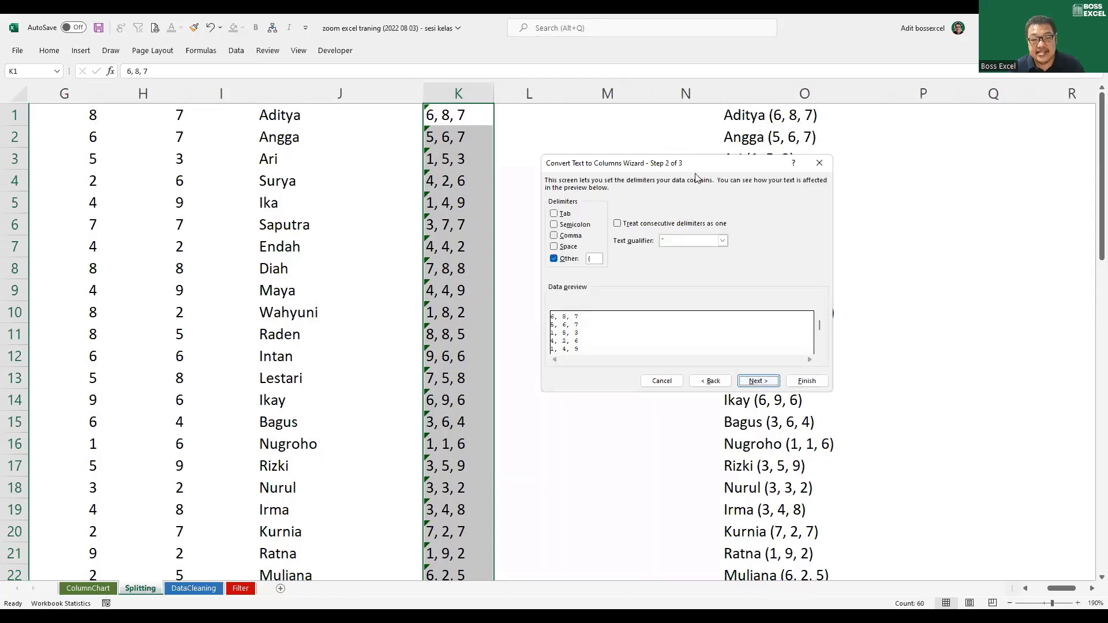
pyautogui.moveTo(726, 156); pyautogui.dragTo(756, 141)
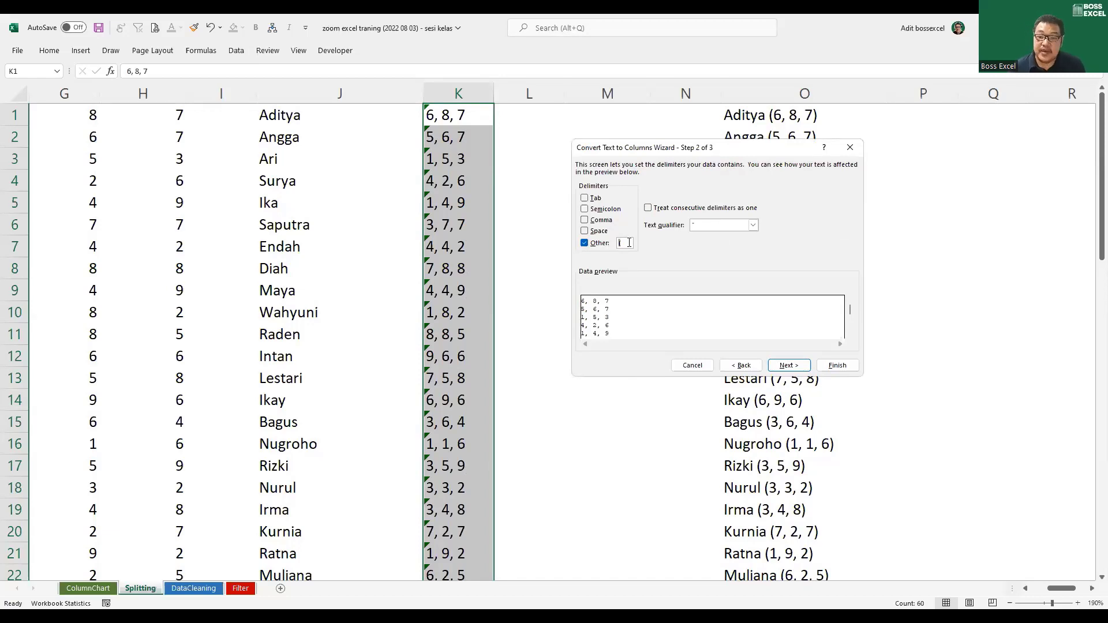
pyautogui.write(',')
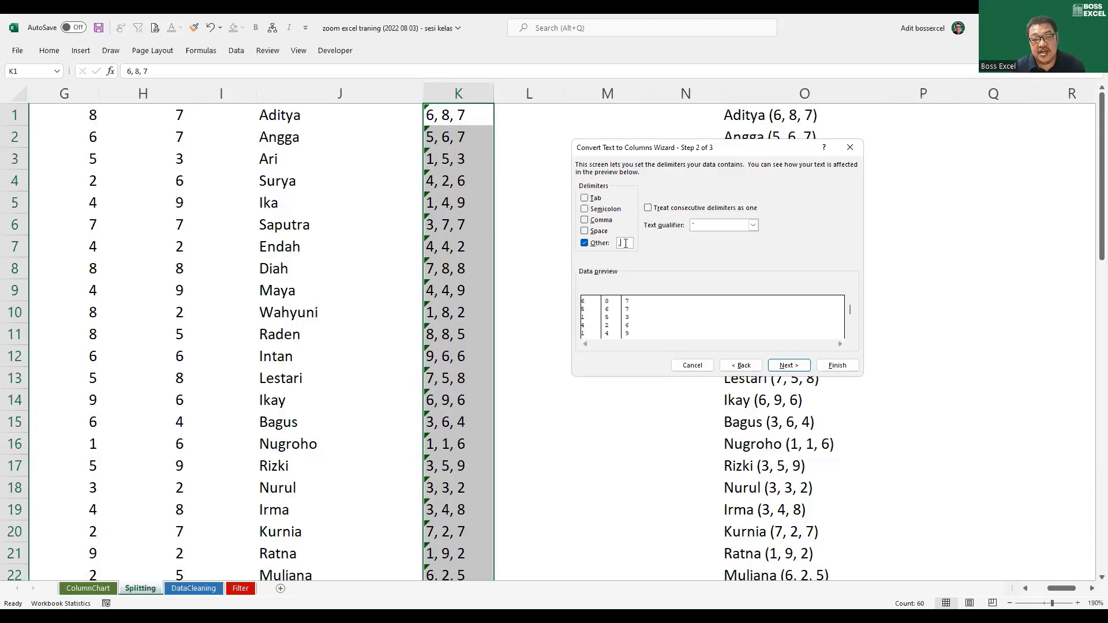
# Replace the custom delimiter with Comma and Space, treat consecutive delimiters as one, and finish splitting the choices into columns K to M
pyautogui.click(585, 231)
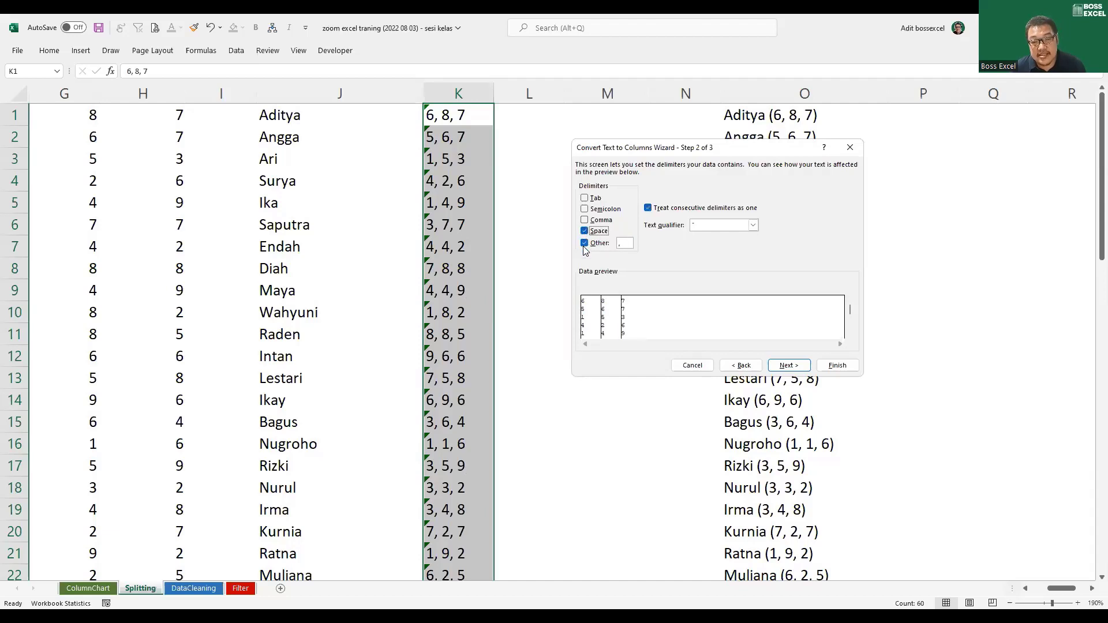
pyautogui.click(585, 243)
pyautogui.click(584, 220)
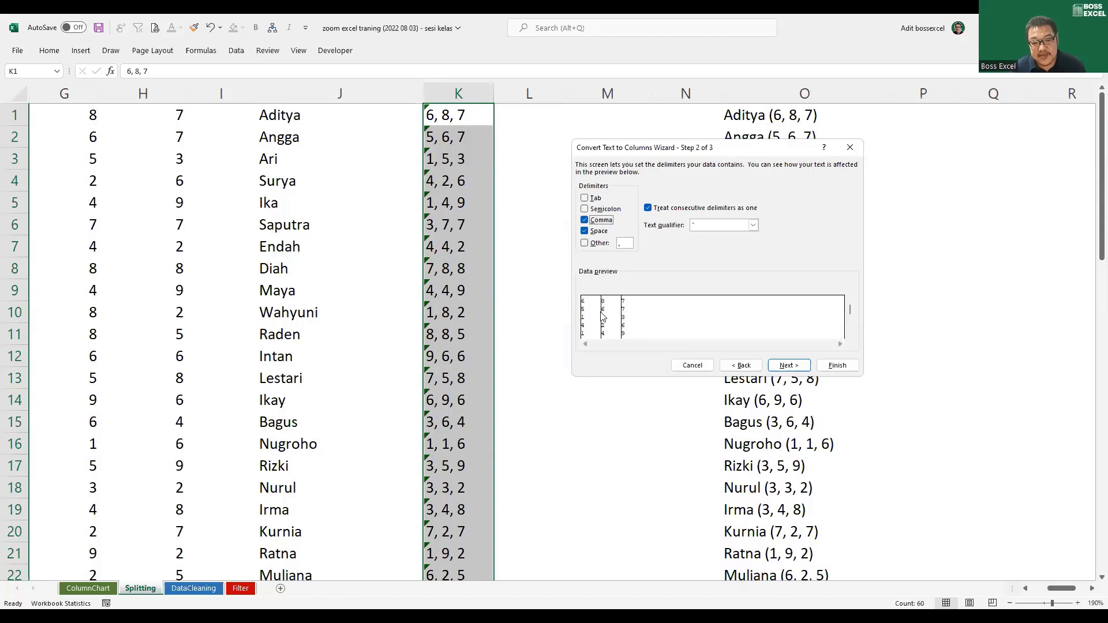
pyautogui.click(584, 231)
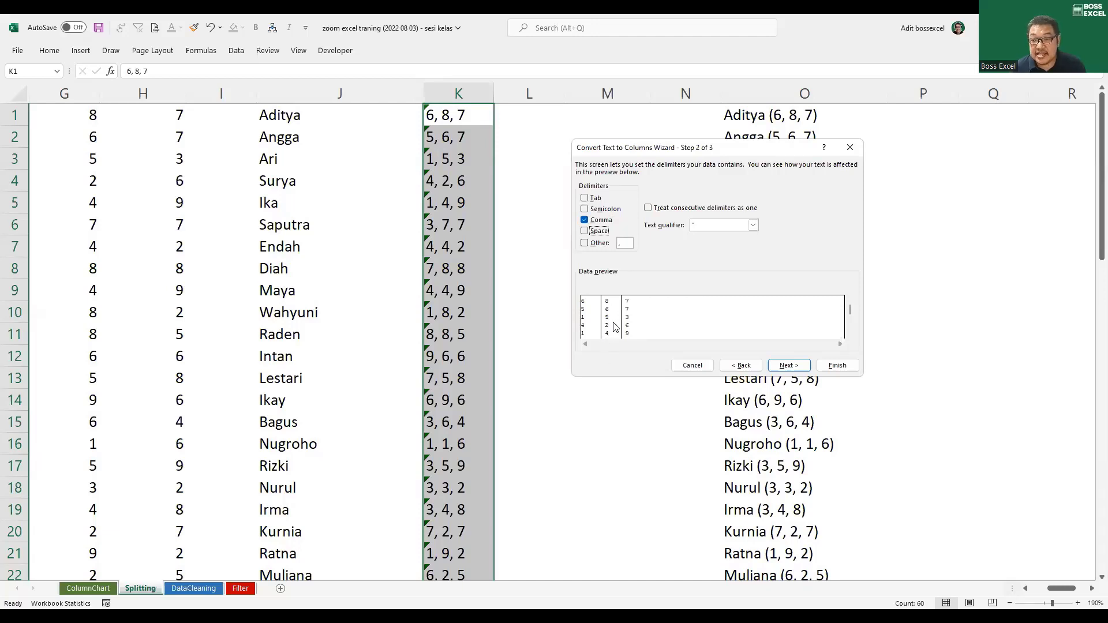
pyautogui.click(586, 231)
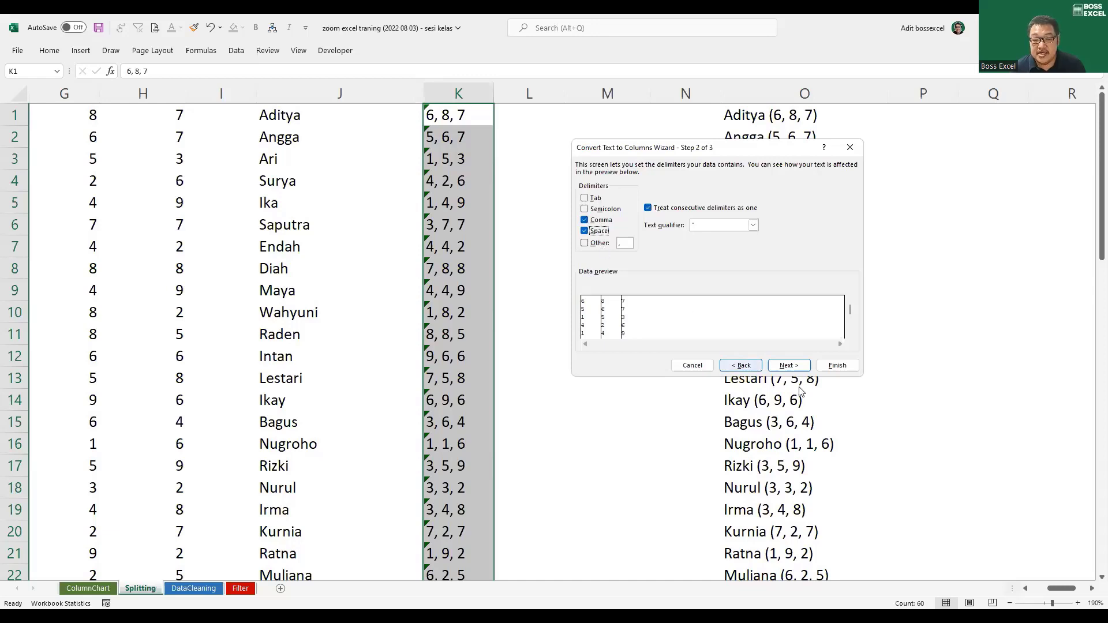
pyautogui.click(837, 366)
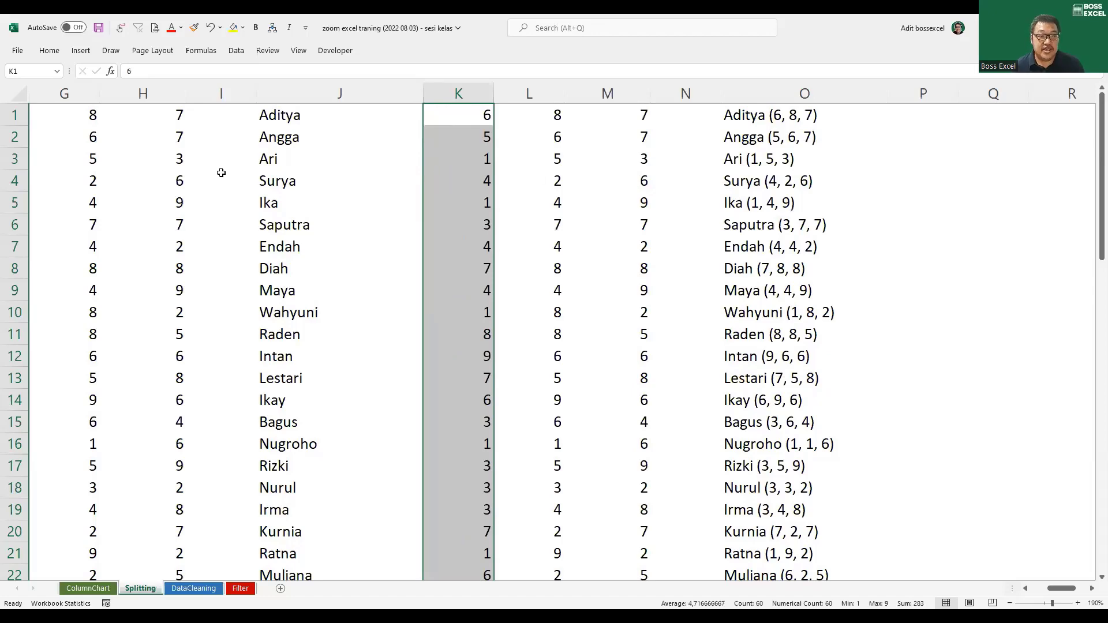
# Enter 6 in cell P1 as the example of the first number in the adjacent column O text
pyautogui.scroll(-1, 460, 273)
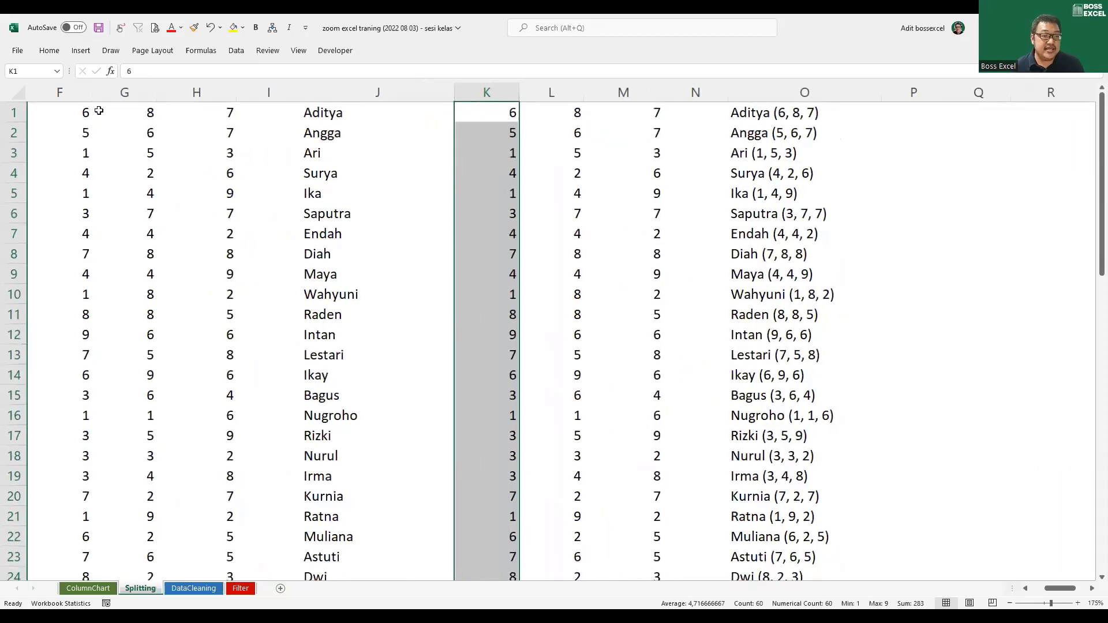
pyautogui.keyDown('shift'); pyautogui.click(623, 308); pyautogui.keyUp('shift')
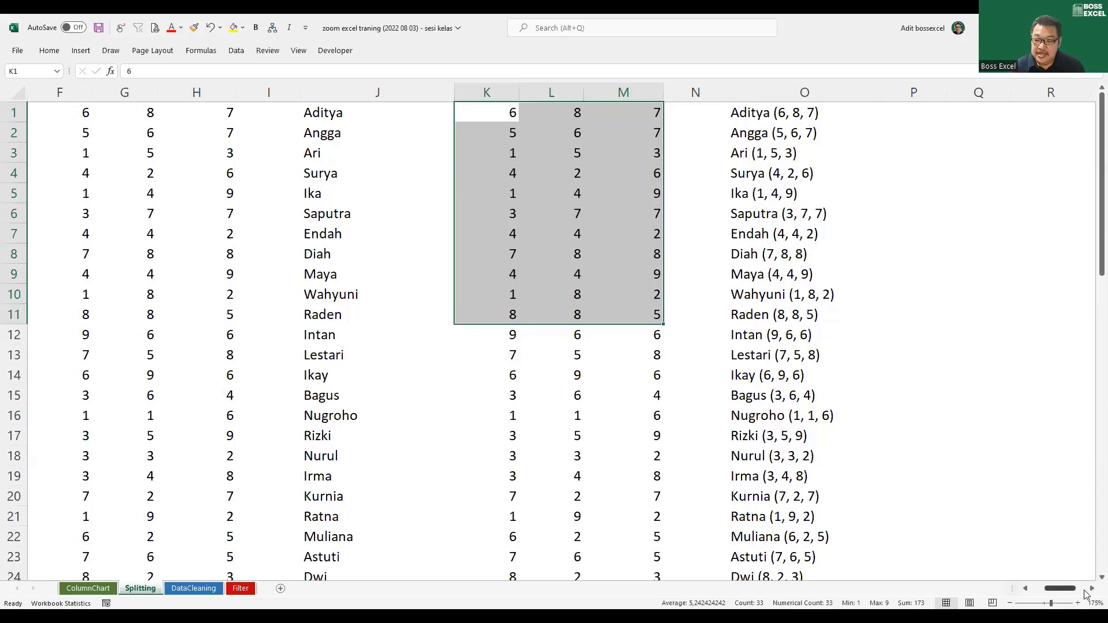
pyautogui.click(1092, 589)
pyautogui.click(1091, 589)
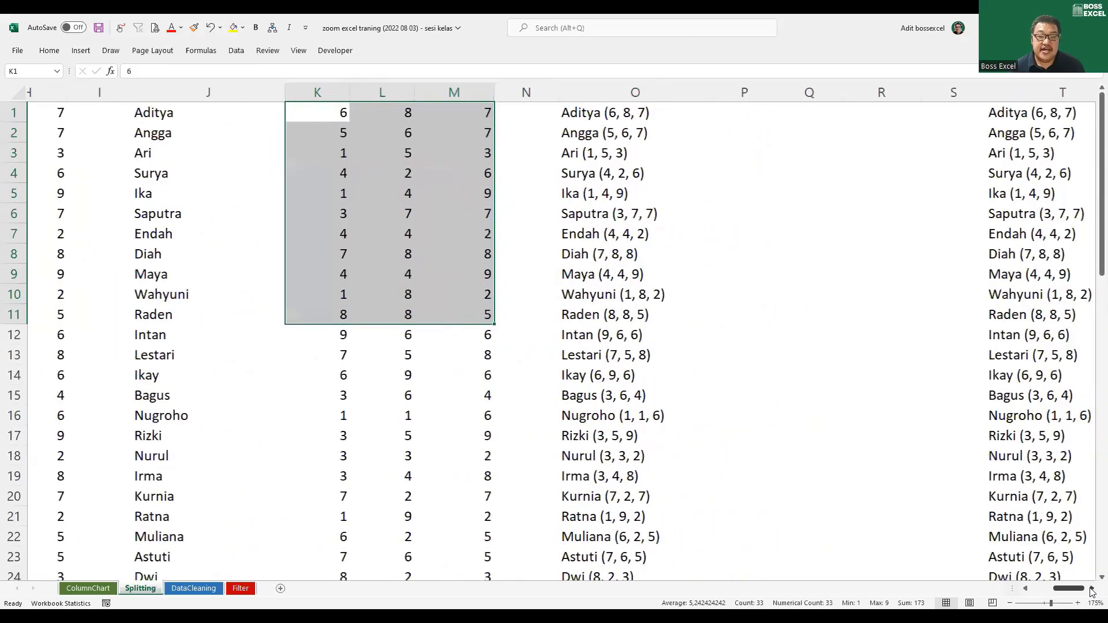
pyautogui.click(1091, 588)
pyautogui.click(480, 111)
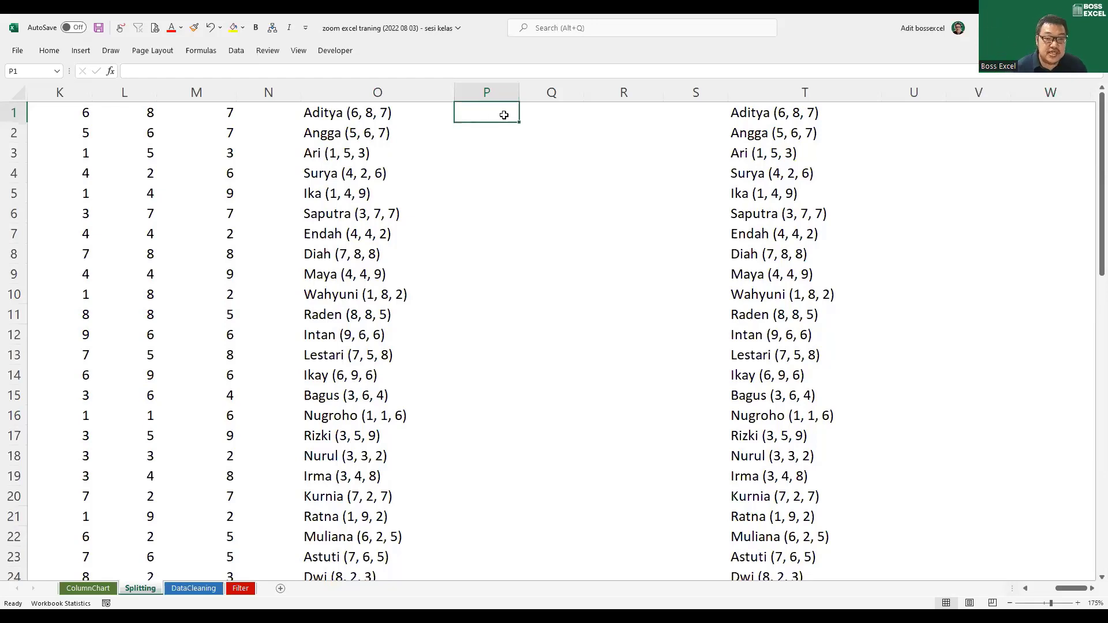
pyautogui.write('6')
pyautogui.press('Return')
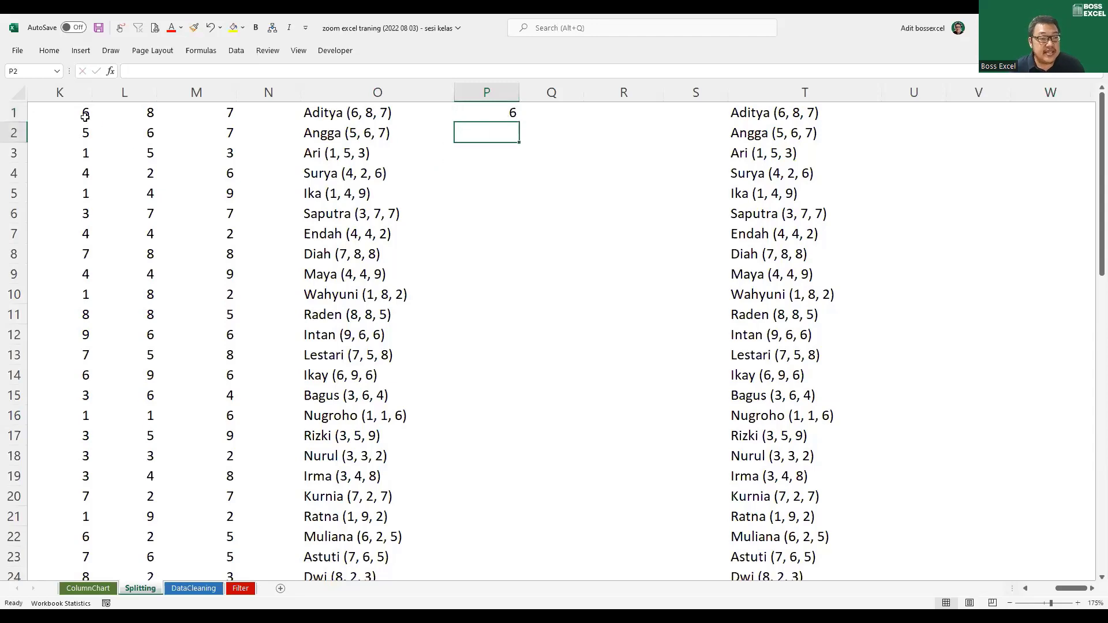
# Flash Fill the rest of column P from the example in P1, starting at cell P2
pyautogui.moveTo(85, 116); pyautogui.dragTo(211, 315)
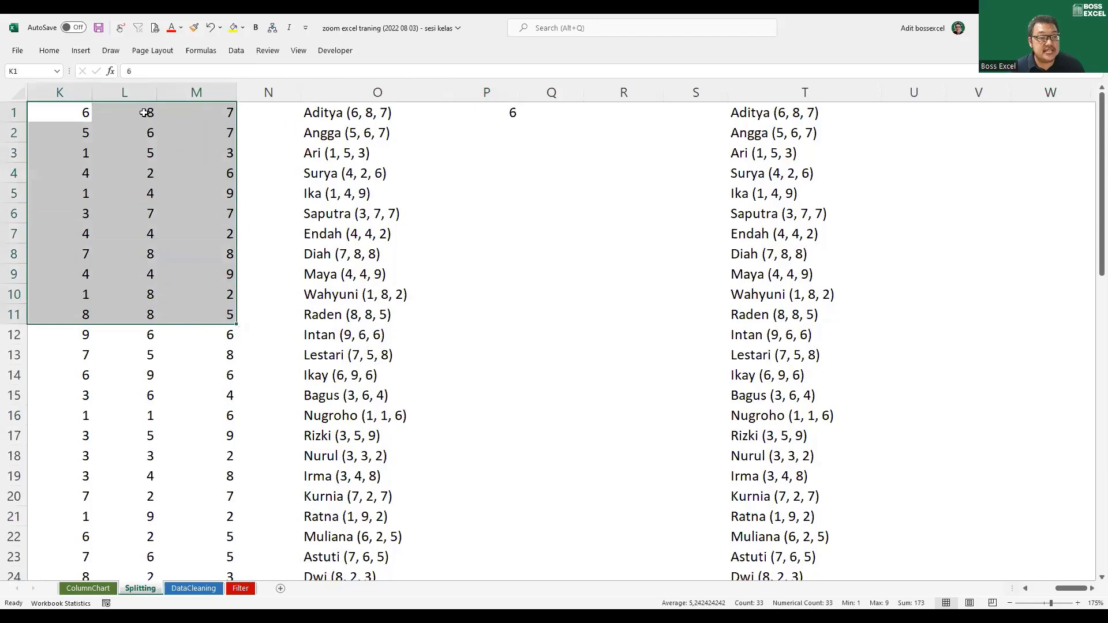
pyautogui.click(144, 91)
pyautogui.click(218, 87)
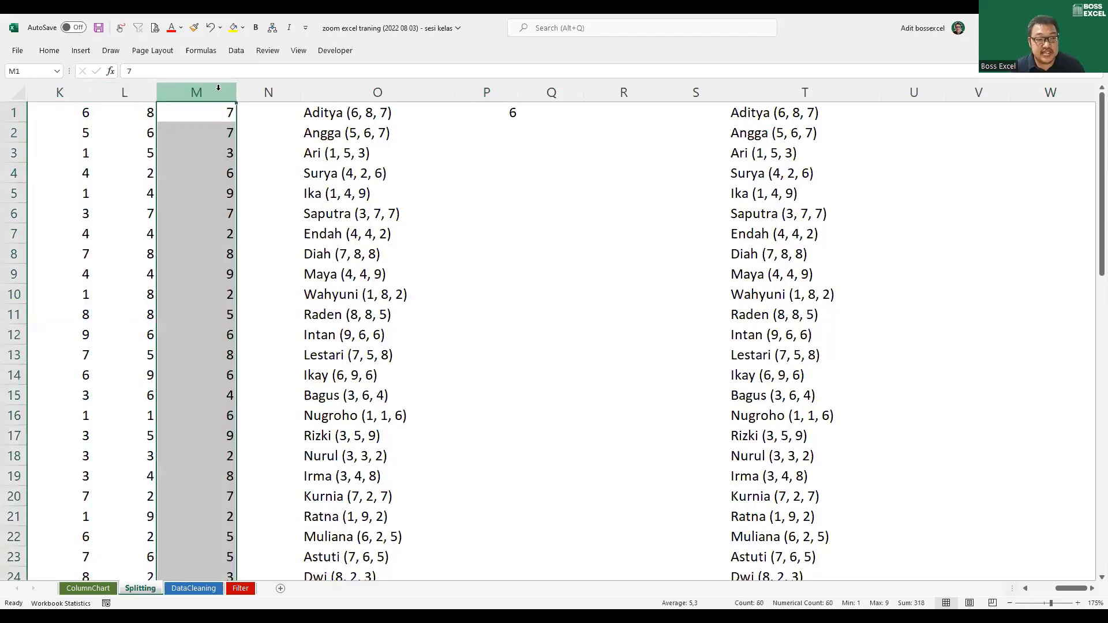
pyautogui.click(490, 113)
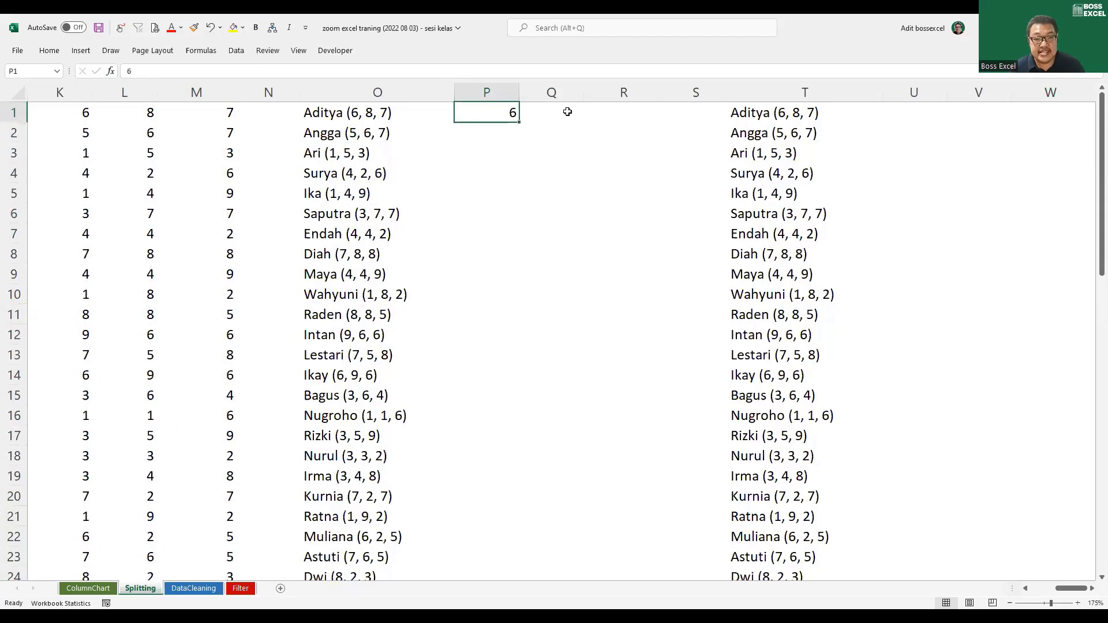
pyautogui.click(497, 133)
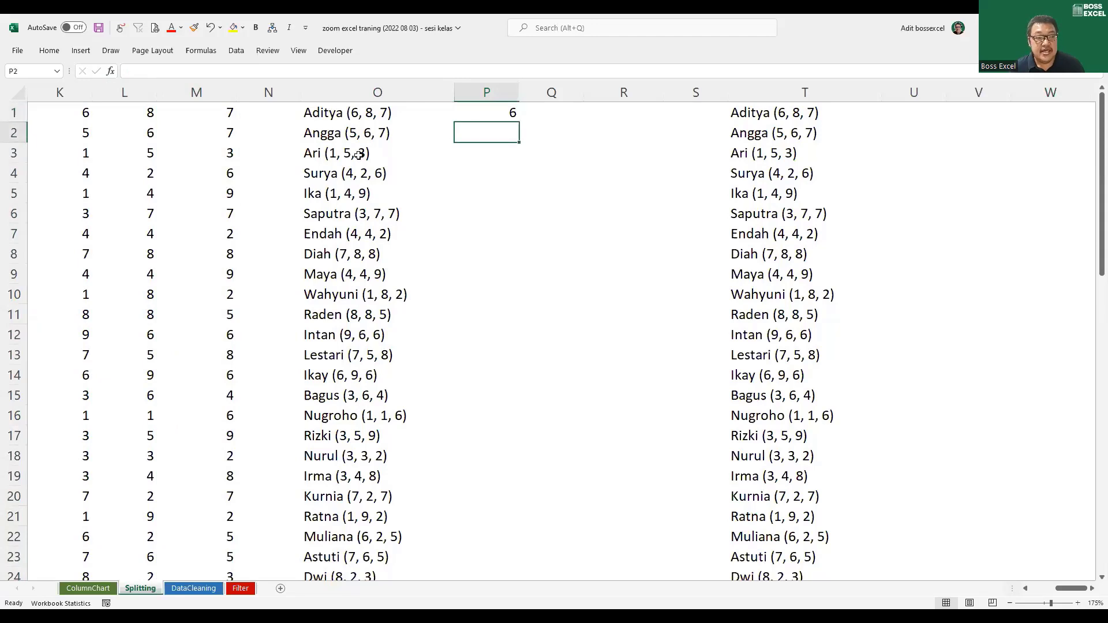
pyautogui.click(236, 57)
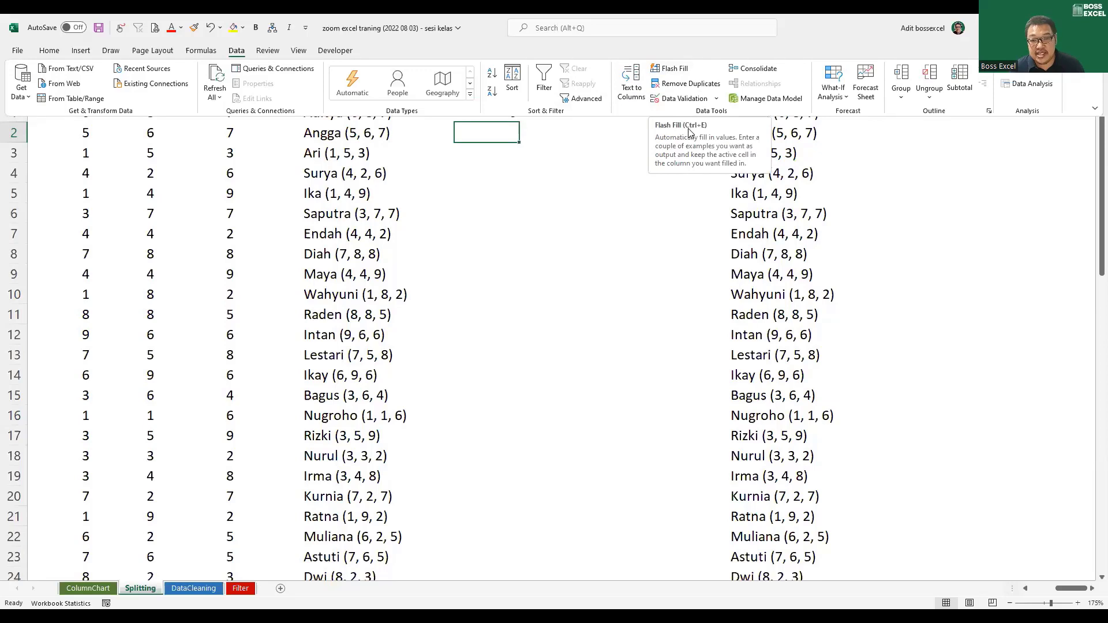
pyautogui.click(672, 69)
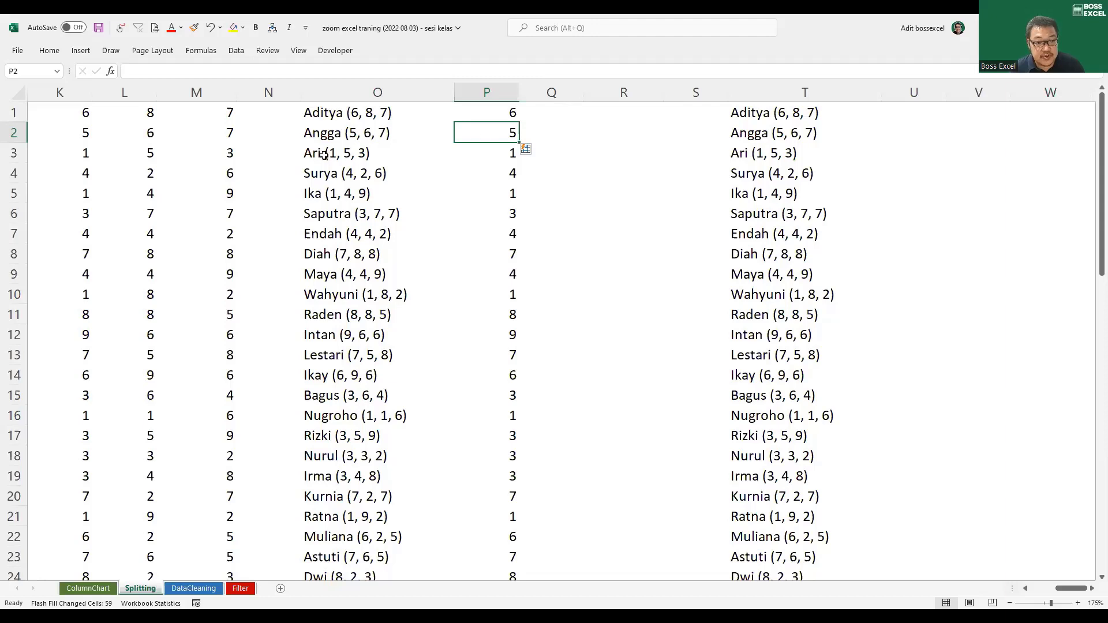
# Check the extracted first numbers in P3 to P7 against the source text in column O
pyautogui.click(498, 155)
pyautogui.click(499, 170)
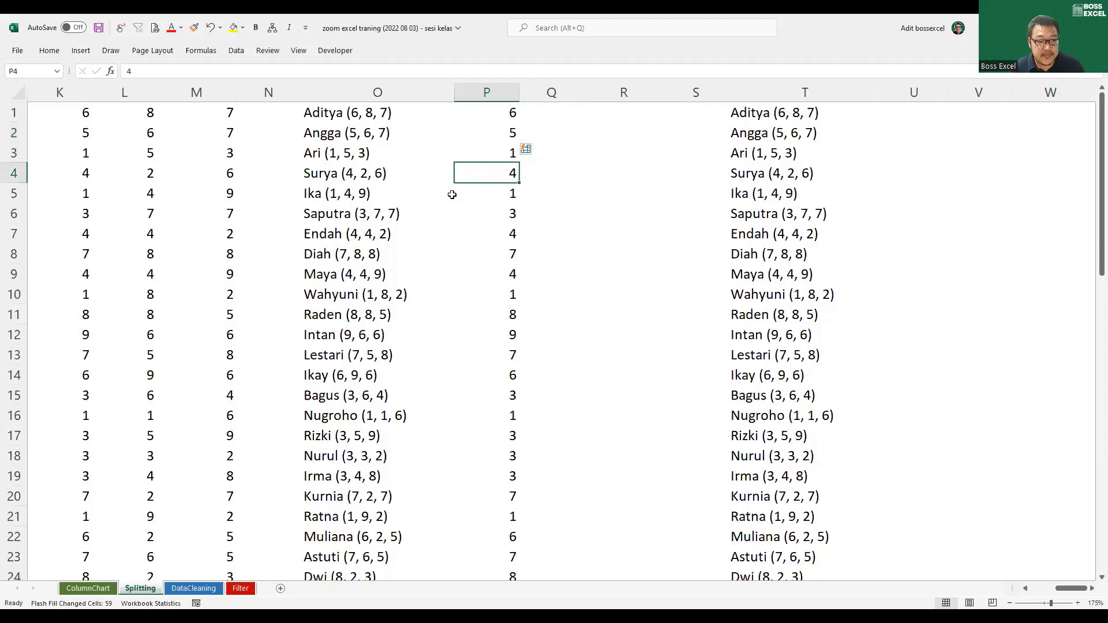
pyautogui.click(455, 196)
pyautogui.click(461, 214)
pyautogui.click(358, 230)
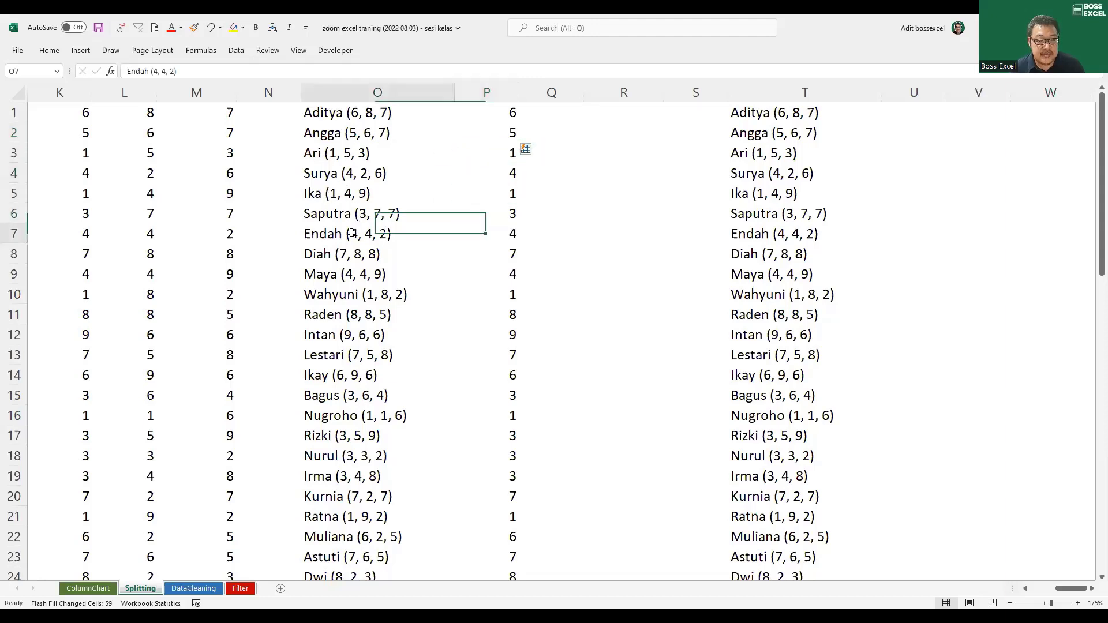
pyautogui.click(470, 229)
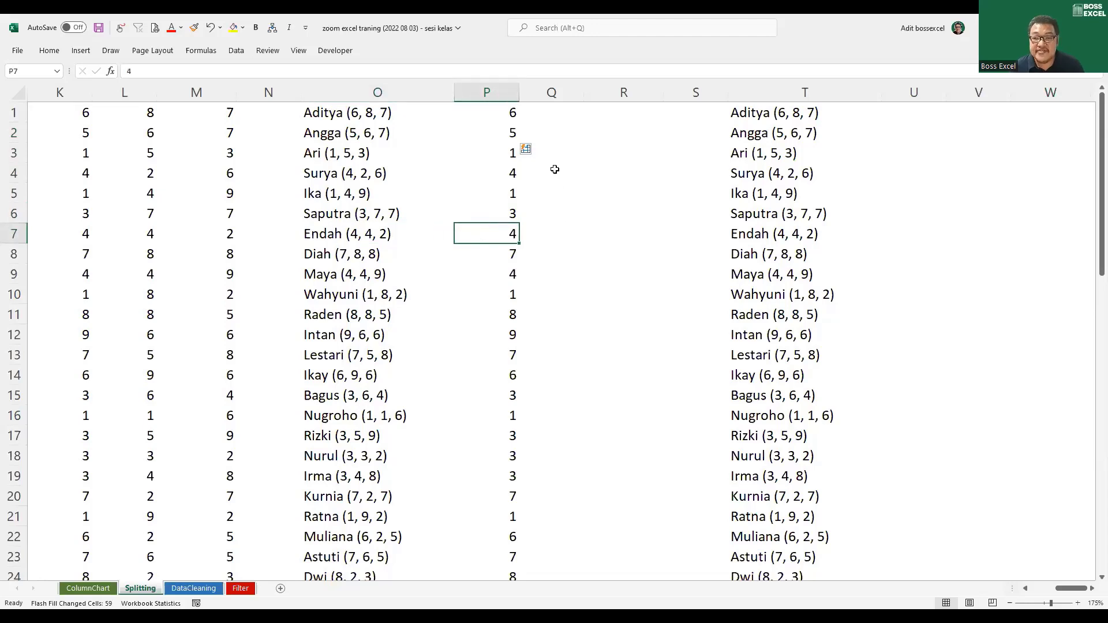
# Enter 8 in cell Q1 and Flash Fill the second numbers down column Q
pyautogui.click(553, 109)
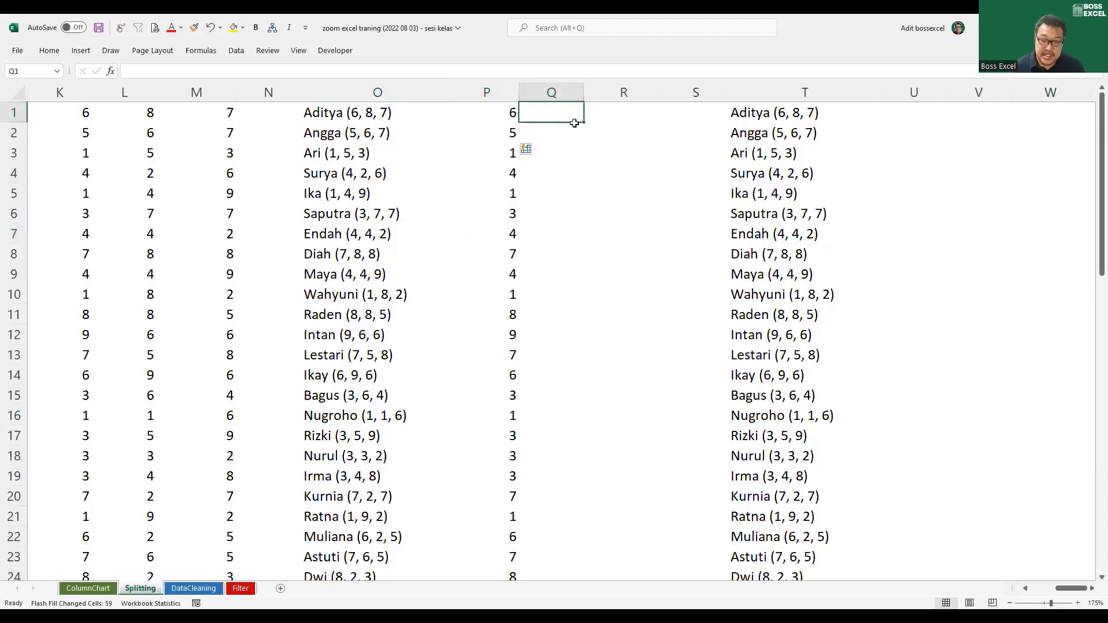
pyautogui.write('8')
pyautogui.press('Return')
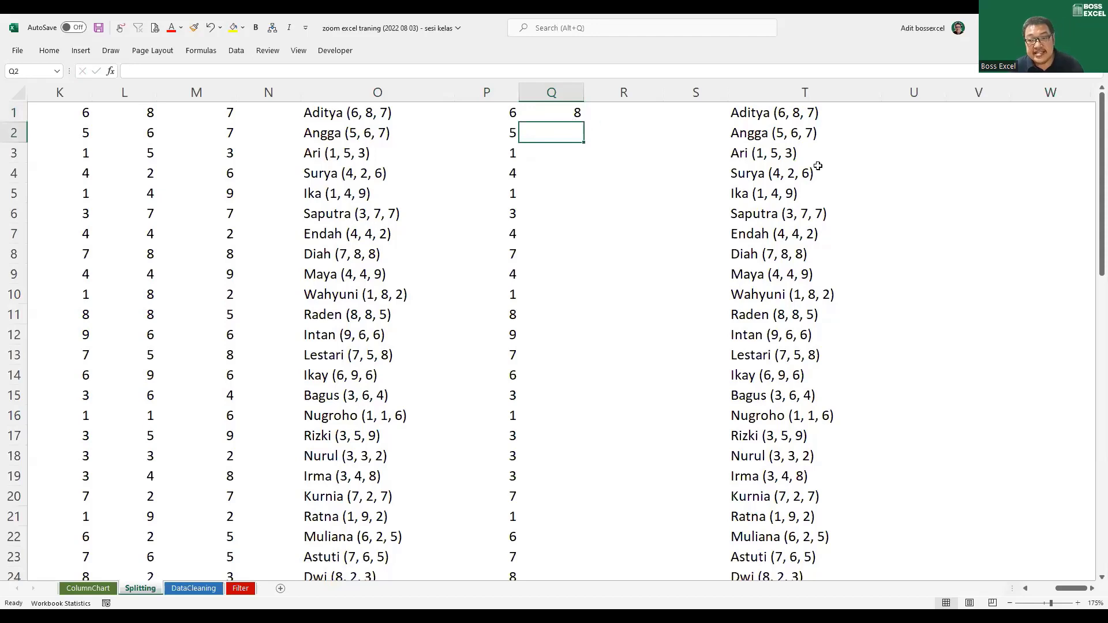
pyautogui.click(46, 52)
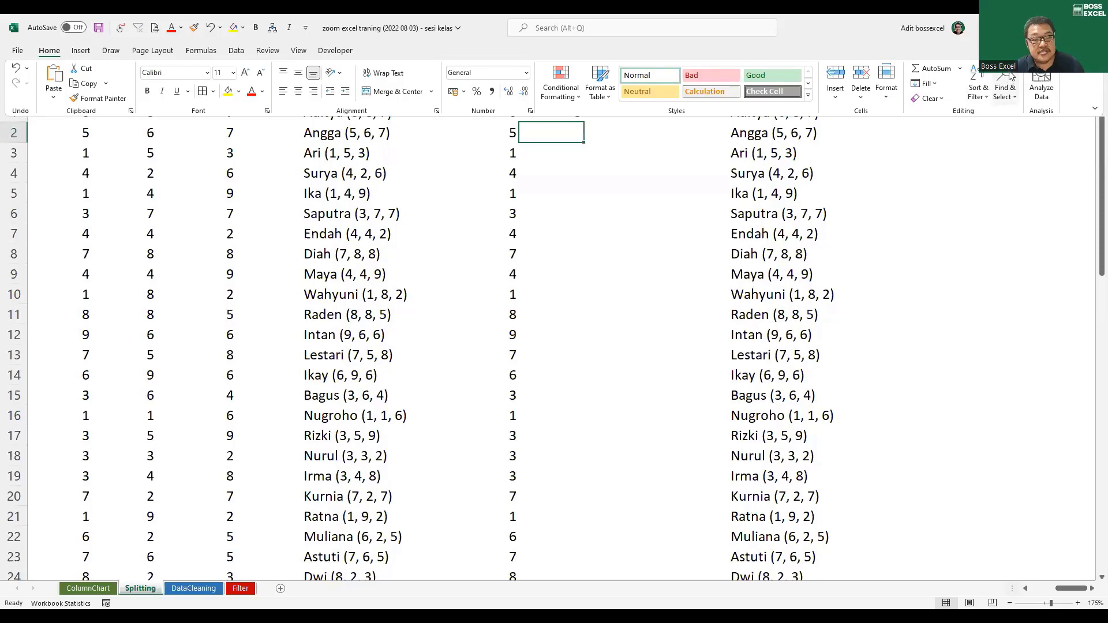
pyautogui.click(930, 84)
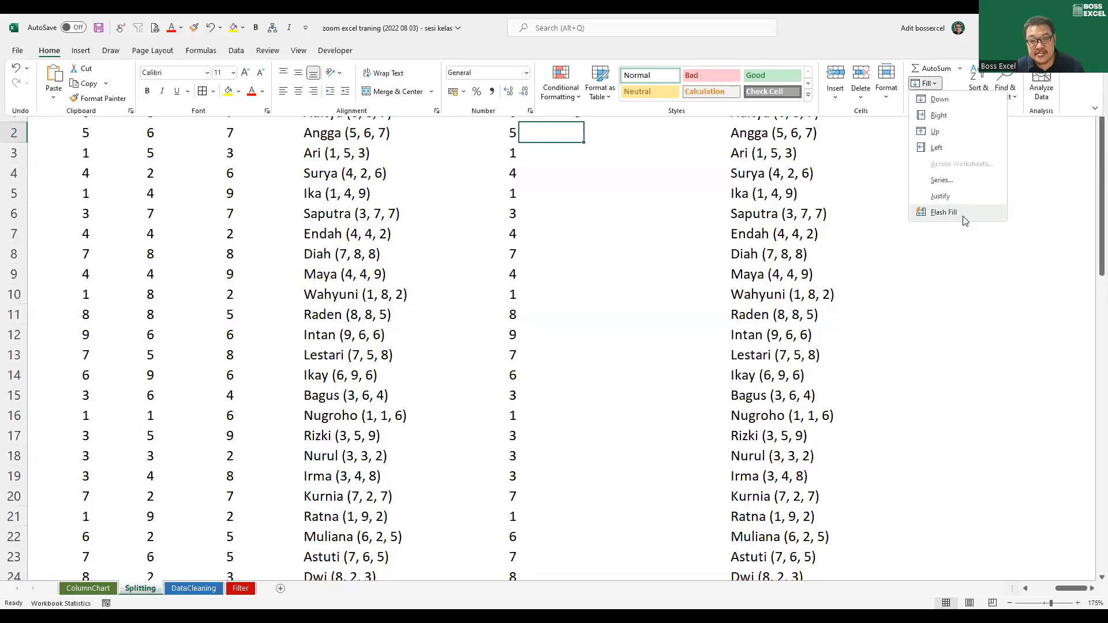
pyautogui.click(963, 216)
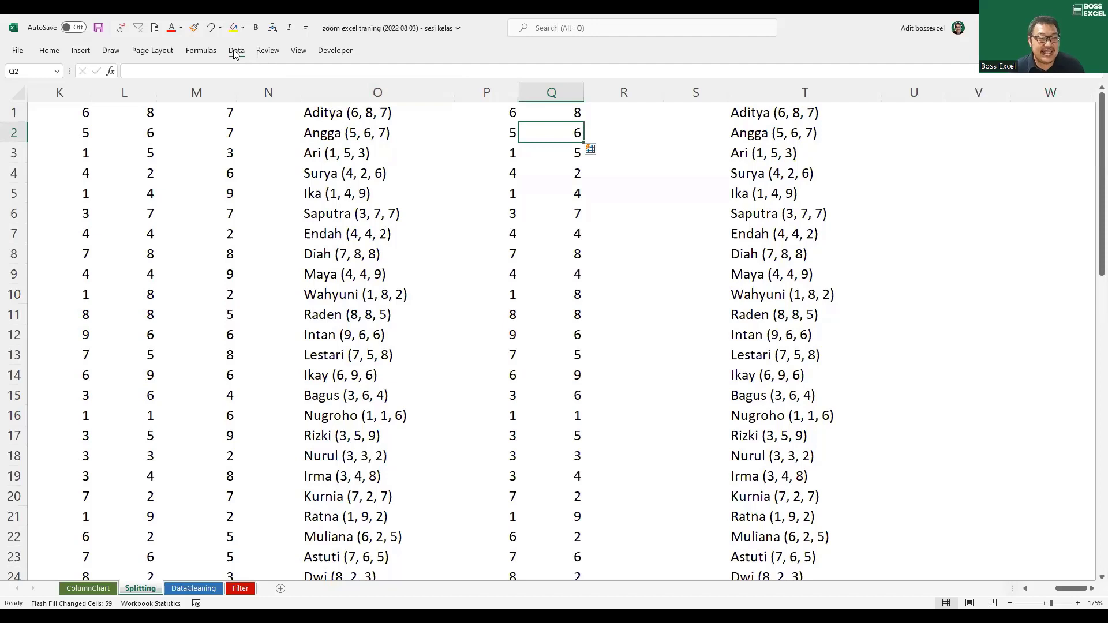
pyautogui.click(50, 50)
pyautogui.click(703, 208)
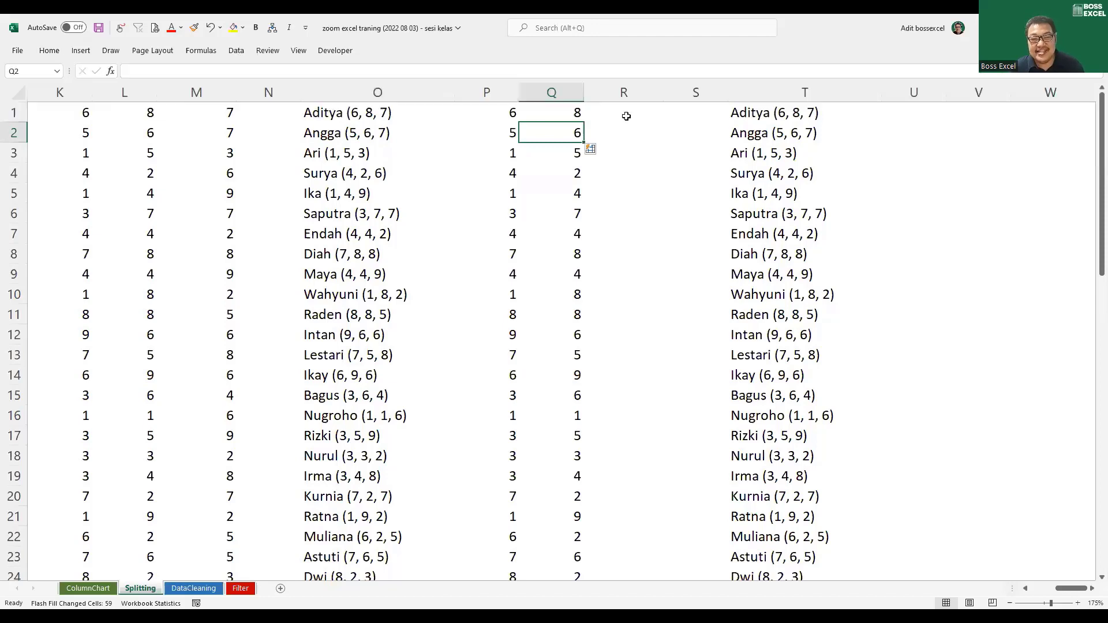
# Enter 7 in cell R1 and Flash Fill the third numbers down column R
pyautogui.click(629, 112)
pyautogui.write('7')
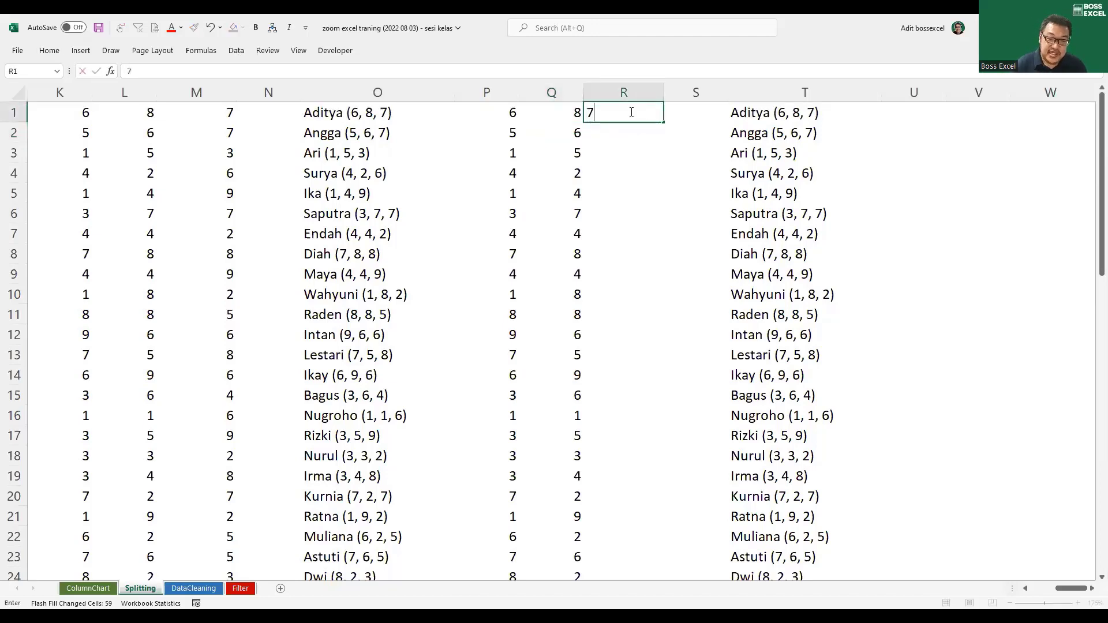
pyautogui.press('Return')
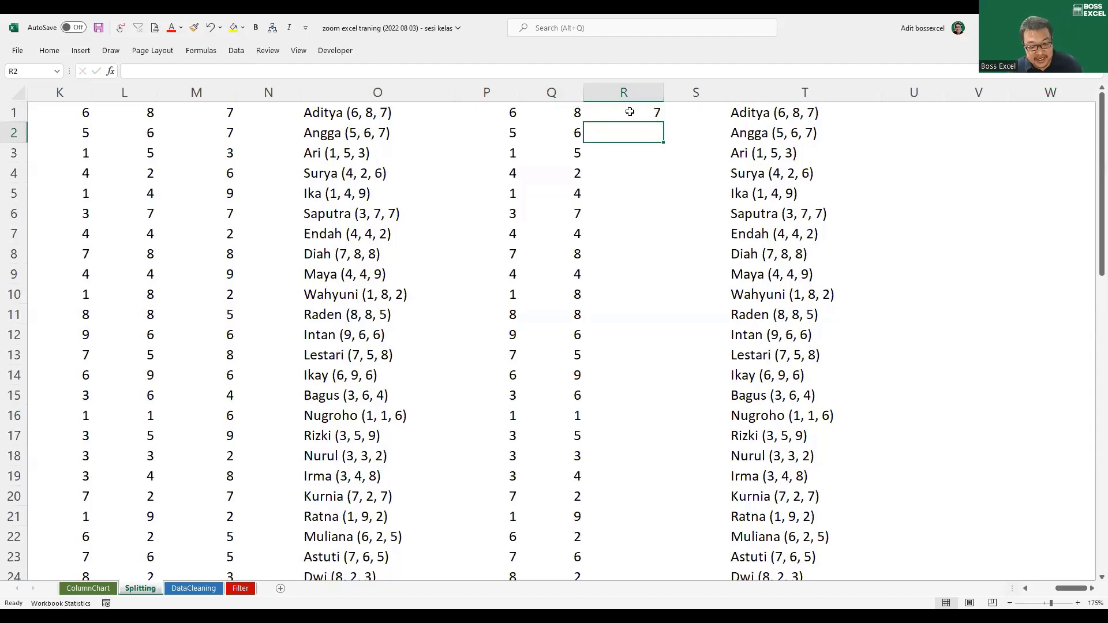
pyautogui.hotkey('ctrl', 'e')
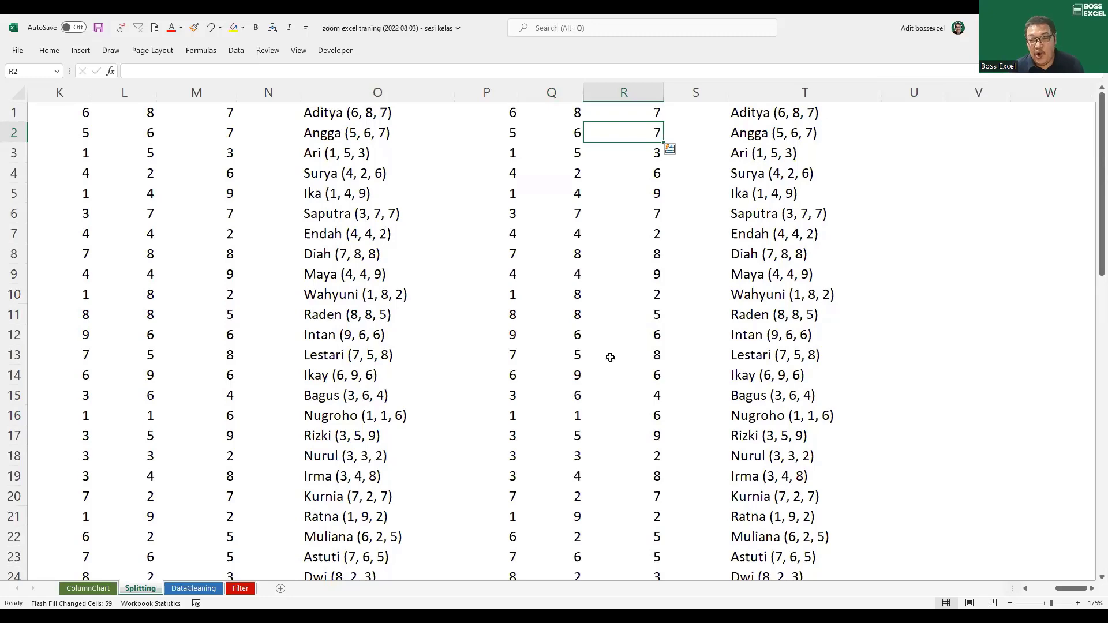
# Compare the split number columns F to H, K to M and P to R
pyautogui.scroll(-2, 595, 344)
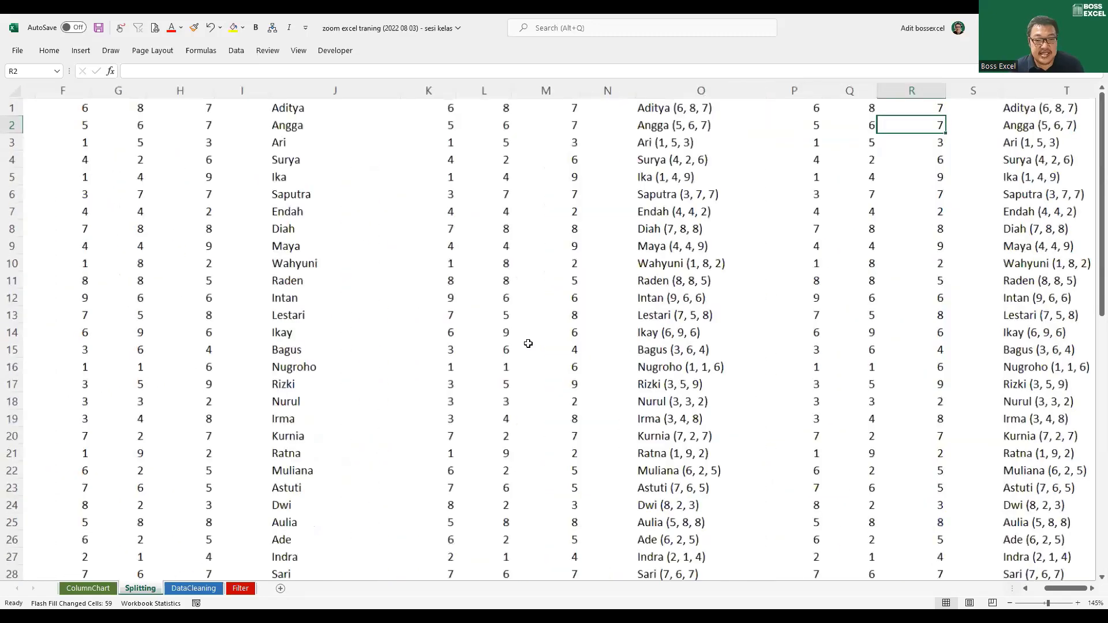
pyautogui.scroll(-2, 528, 343)
pyautogui.hscroll(-3, 248, 136)
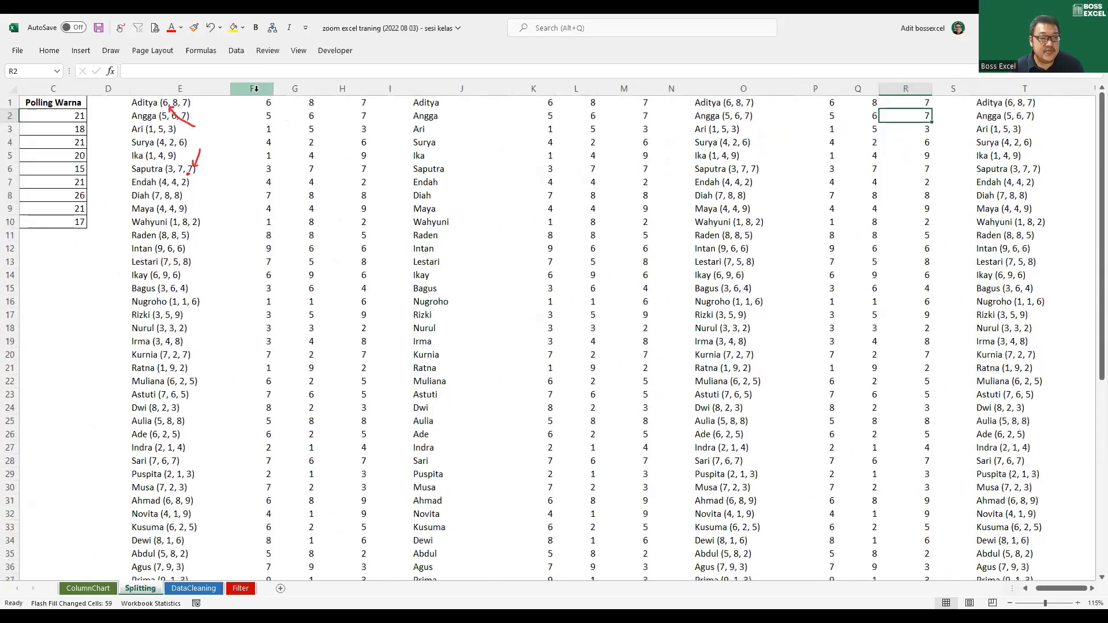
pyautogui.moveTo(257, 89); pyautogui.dragTo(342, 89)
pyautogui.moveTo(531, 90); pyautogui.dragTo(898, 103)
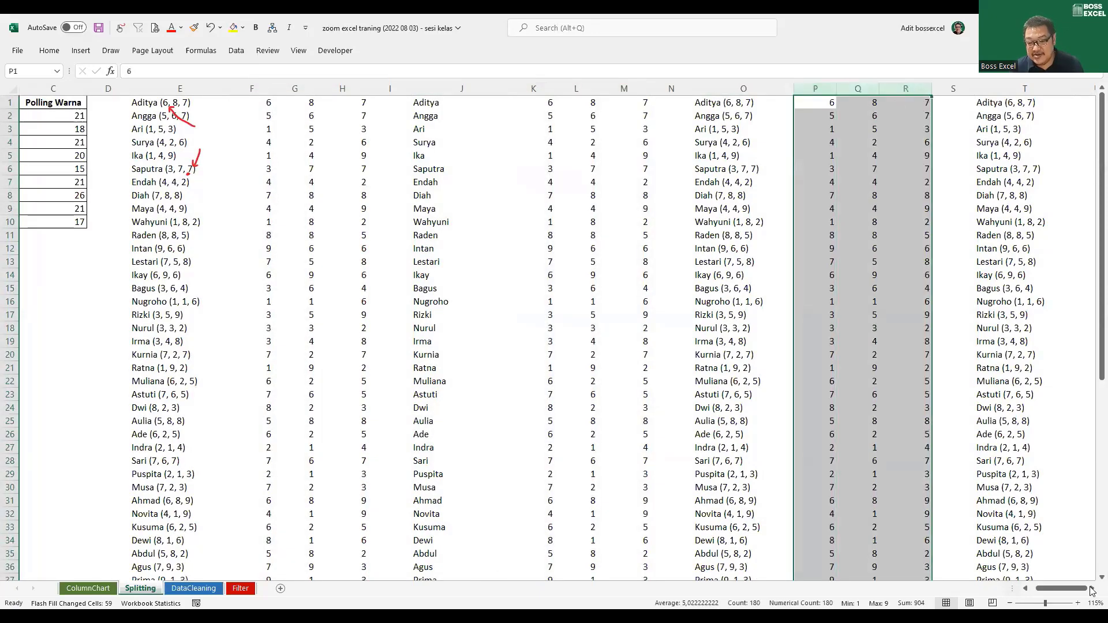
# Load the column T list, range T1:T60, into the Power Query Editor as a table without headers
pyautogui.hscroll(5, 1092, 593)
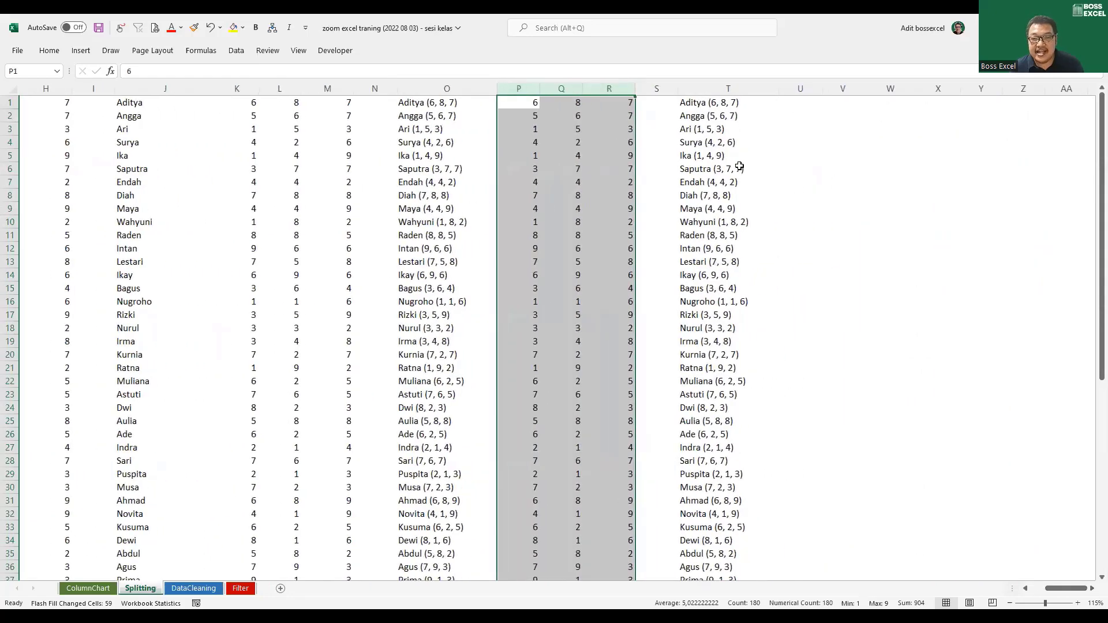
pyautogui.moveTo(750, 154); pyautogui.dragTo(750, 182)
pyautogui.click(736, 114)
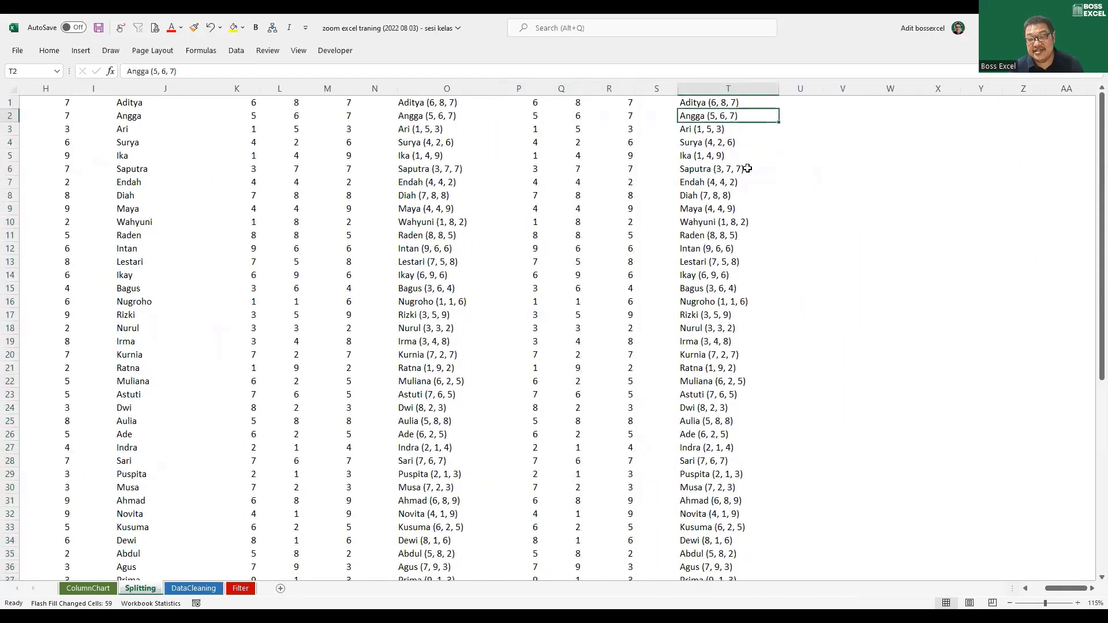
pyautogui.click(713, 180)
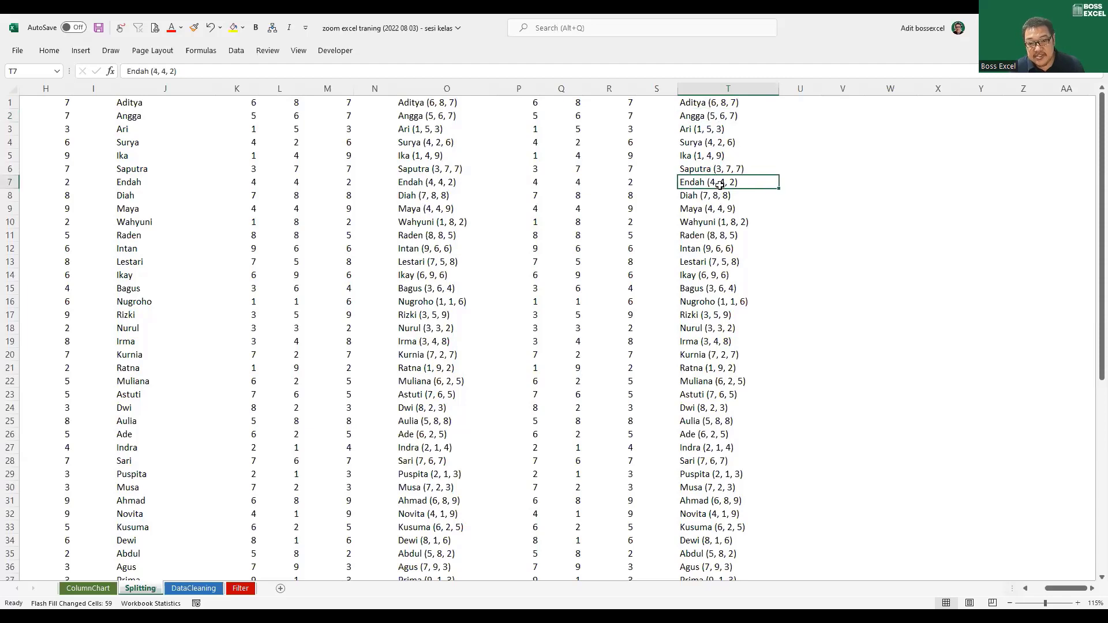
pyautogui.rightClick(720, 183)
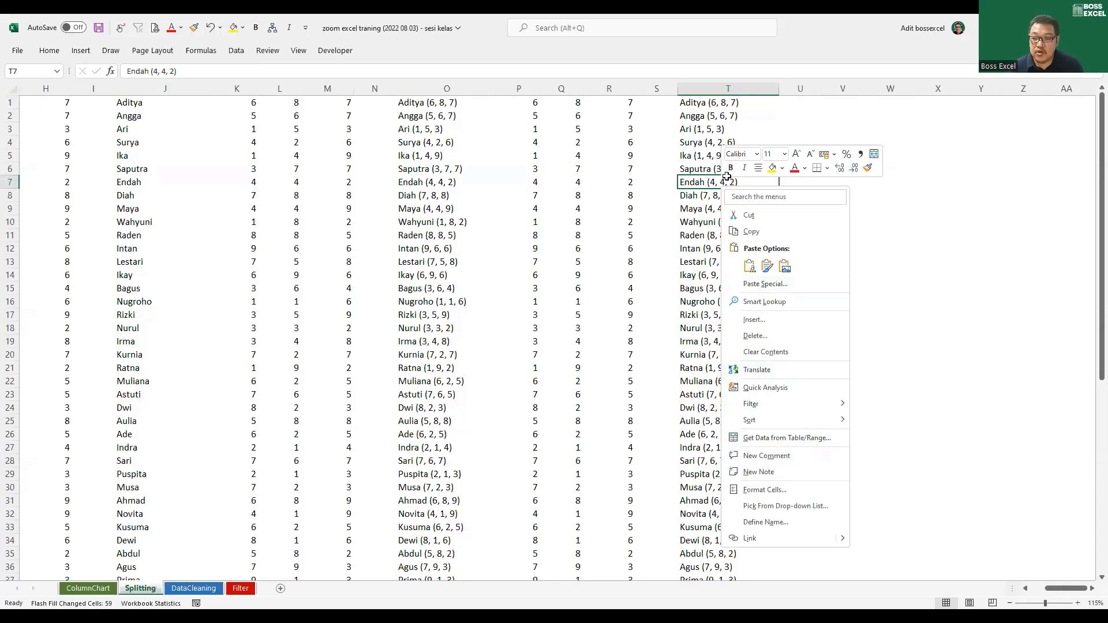
pyautogui.press('Escape')
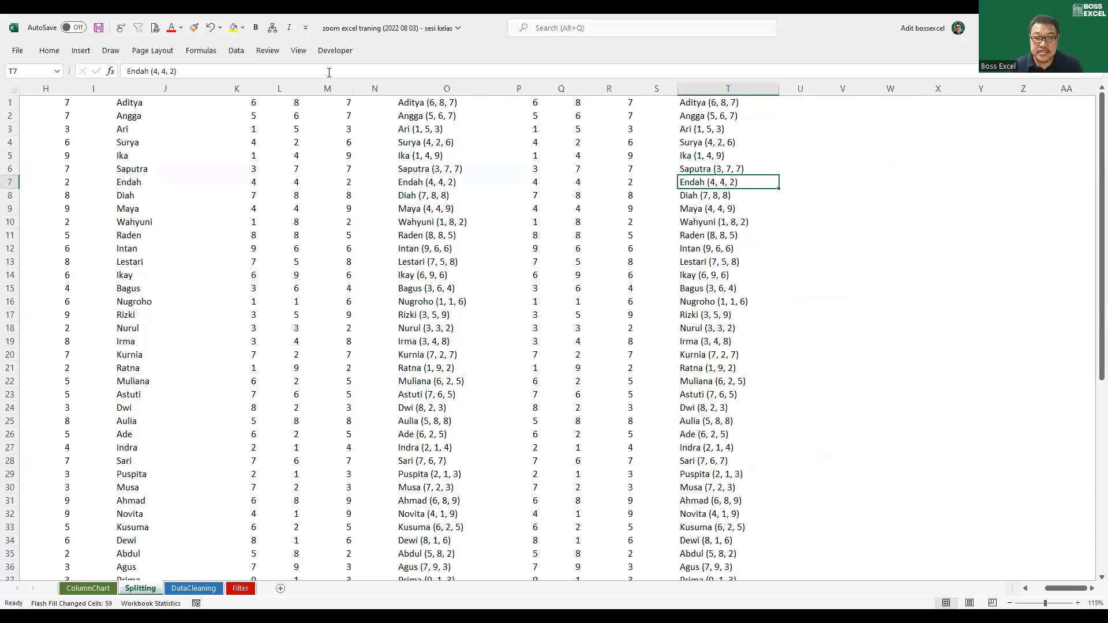
pyautogui.click(237, 51)
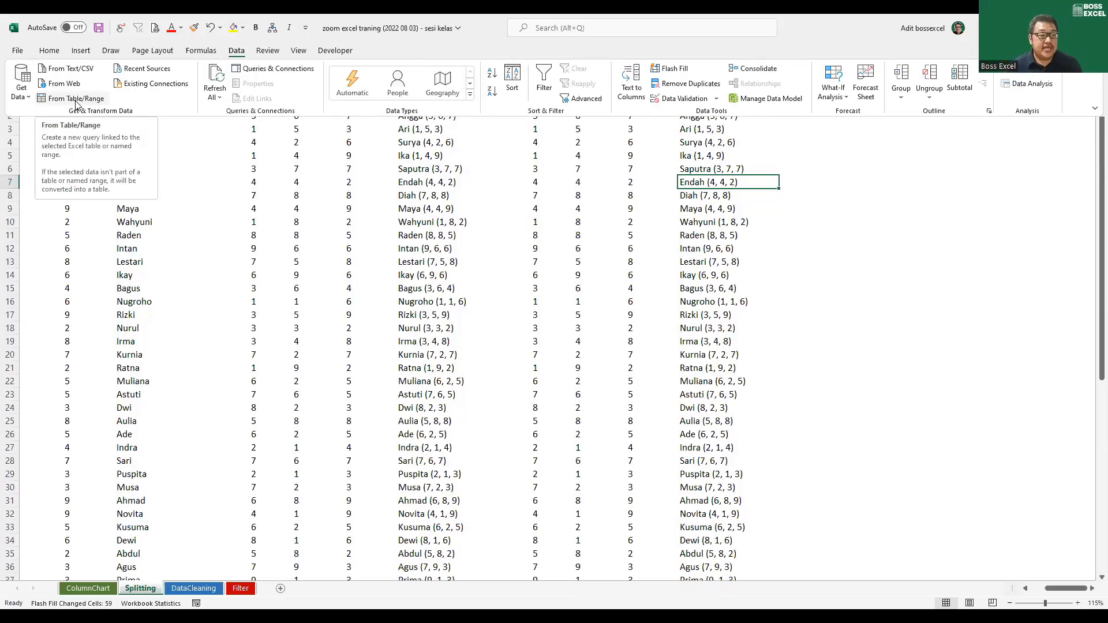
pyautogui.click(76, 99)
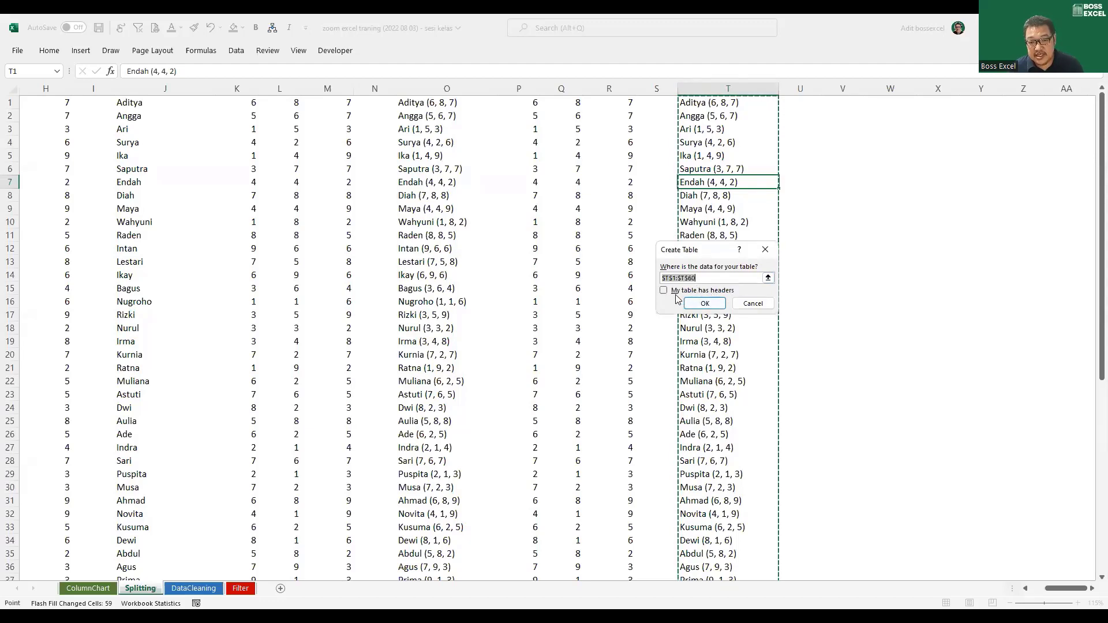
pyautogui.click(705, 304)
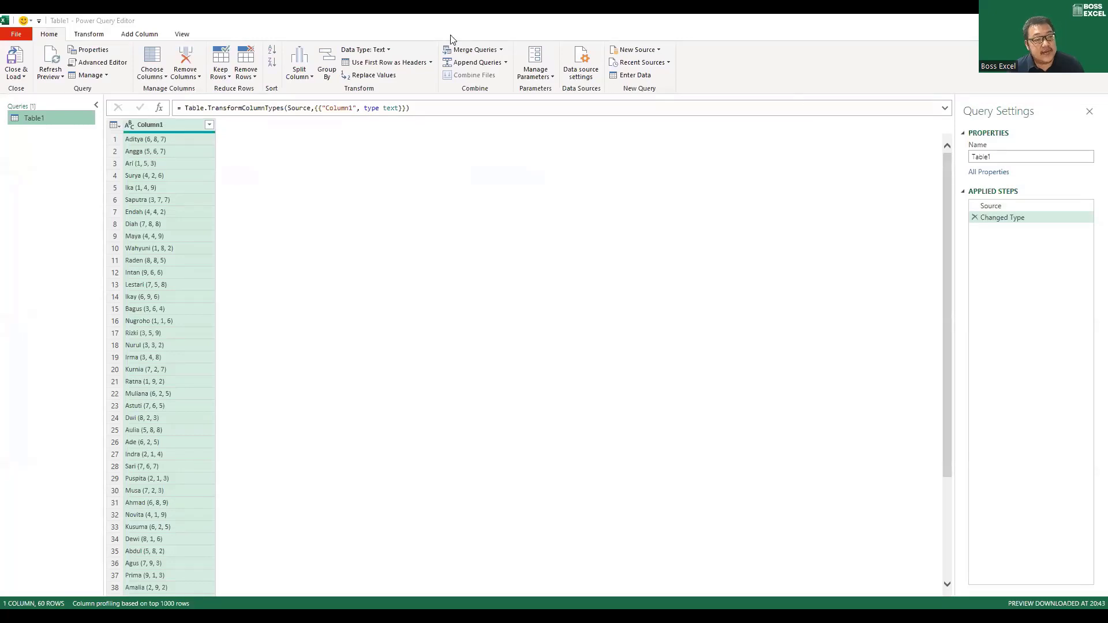
pyautogui.click(127, 22)
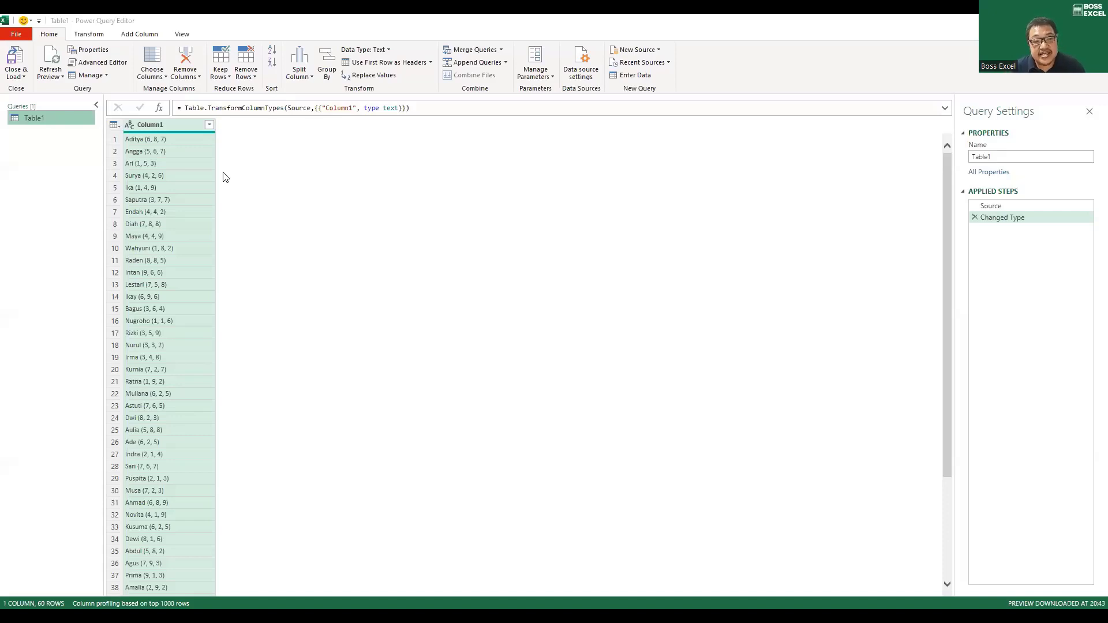
# Split Column1 at each occurrence of the custom delimiter "("
pyautogui.click(158, 123)
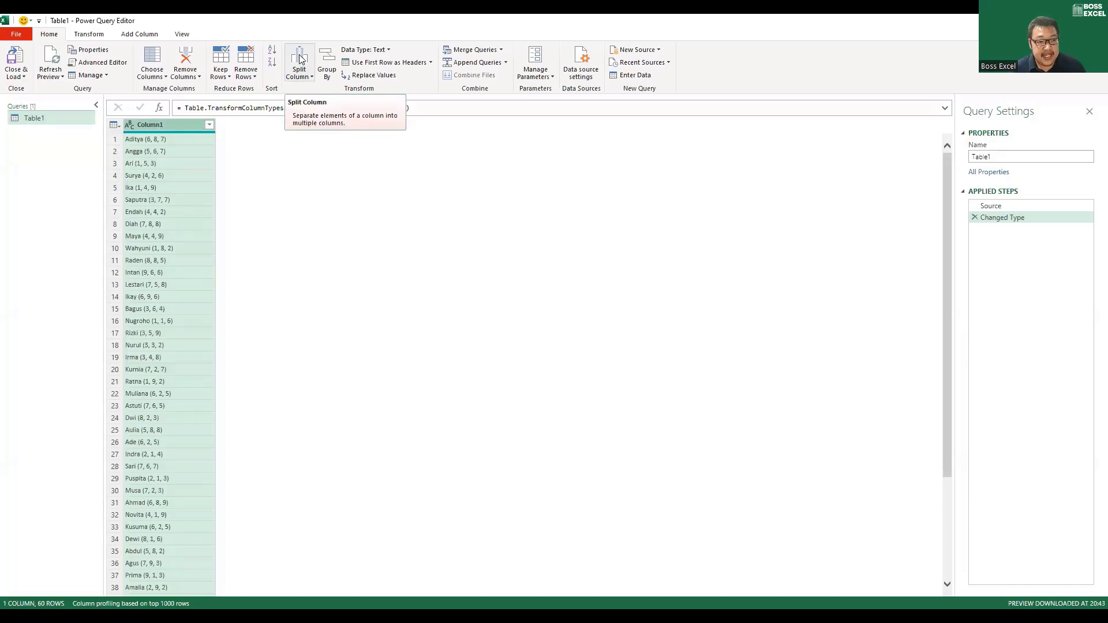
pyautogui.click(310, 76)
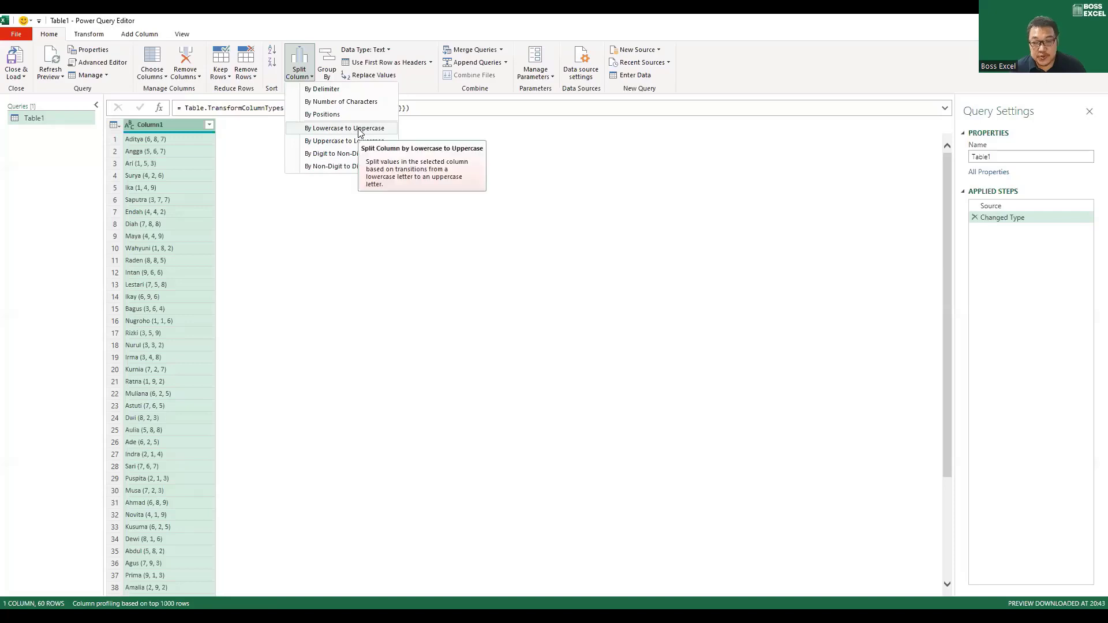
pyautogui.click(324, 92)
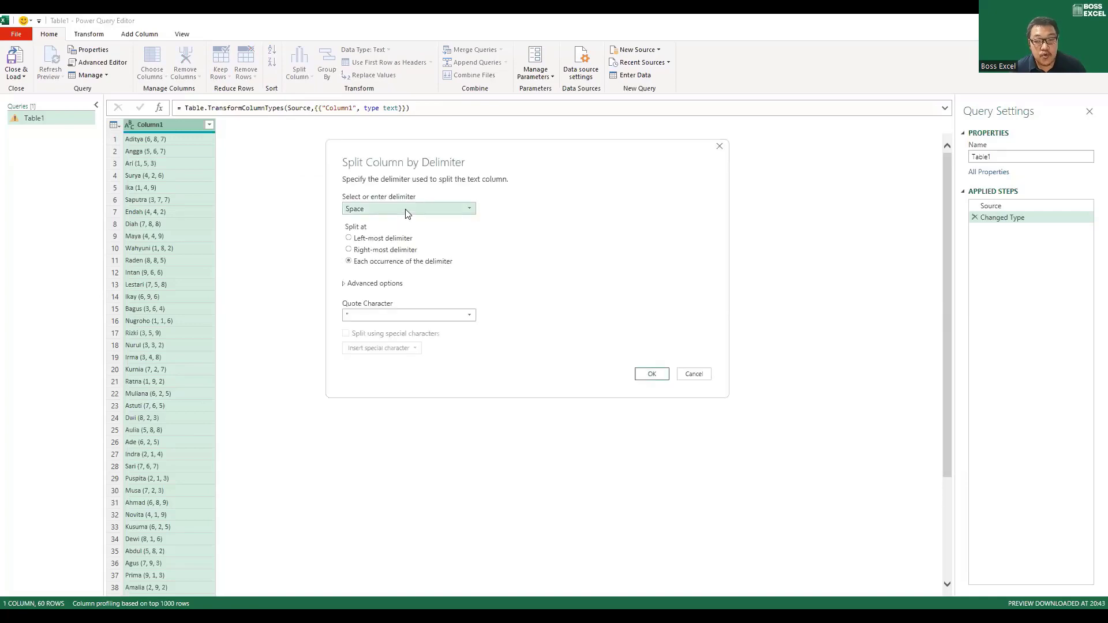
pyautogui.click(407, 211)
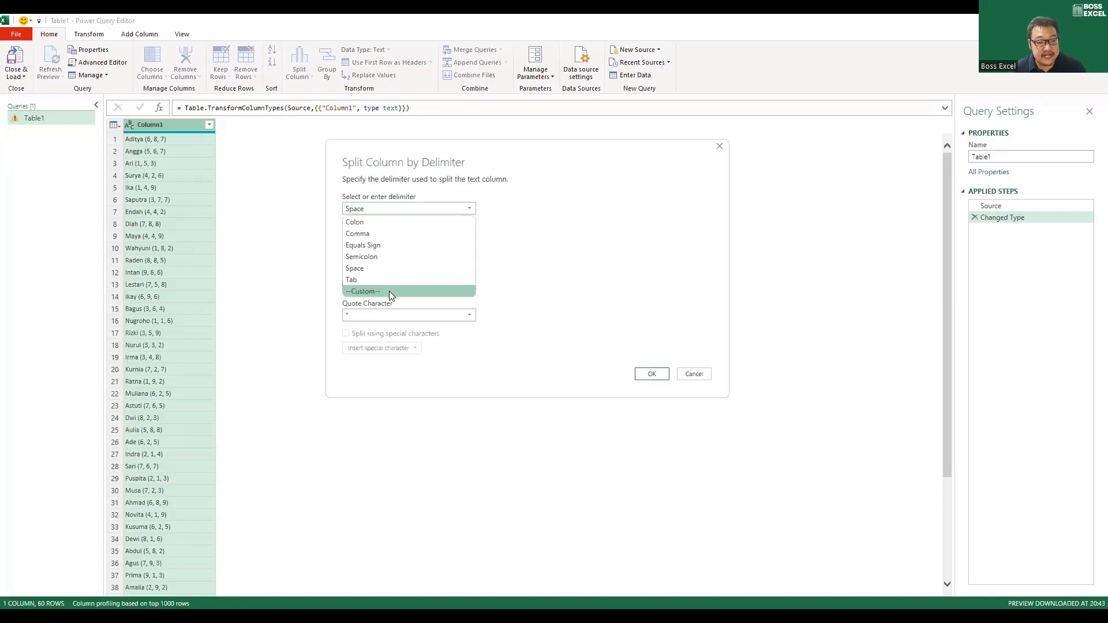
pyautogui.click(389, 290)
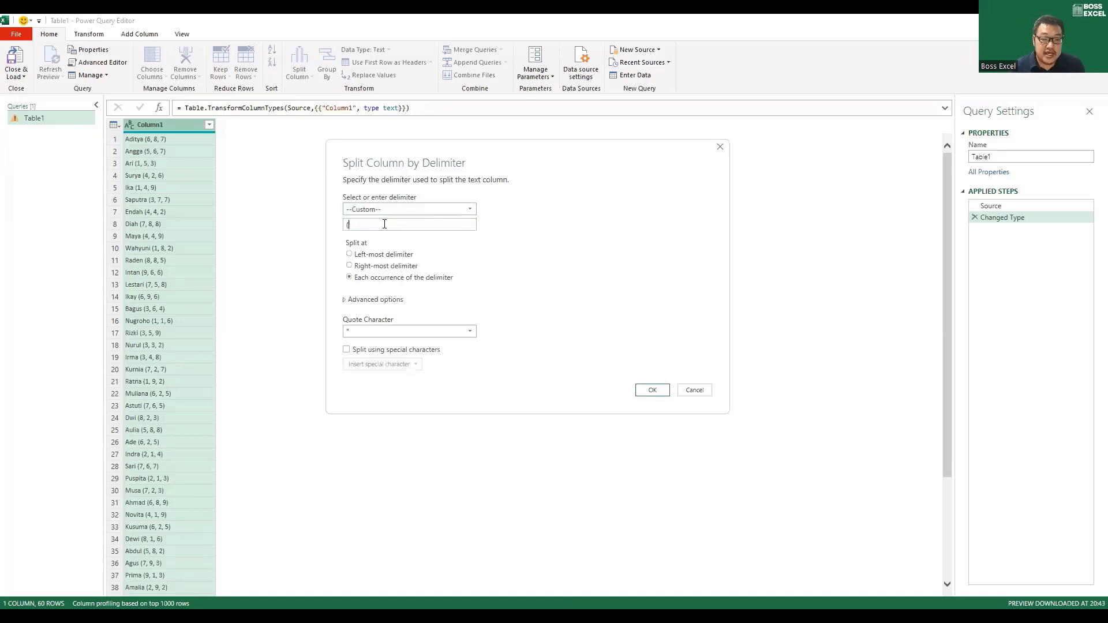
pyautogui.write('(')
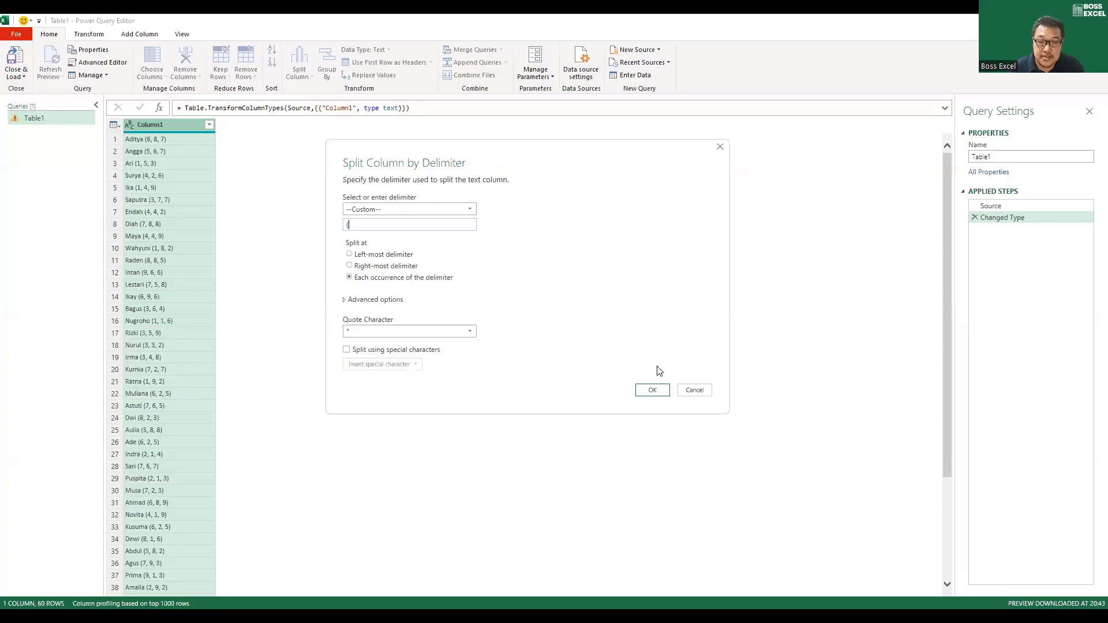
pyautogui.click(652, 390)
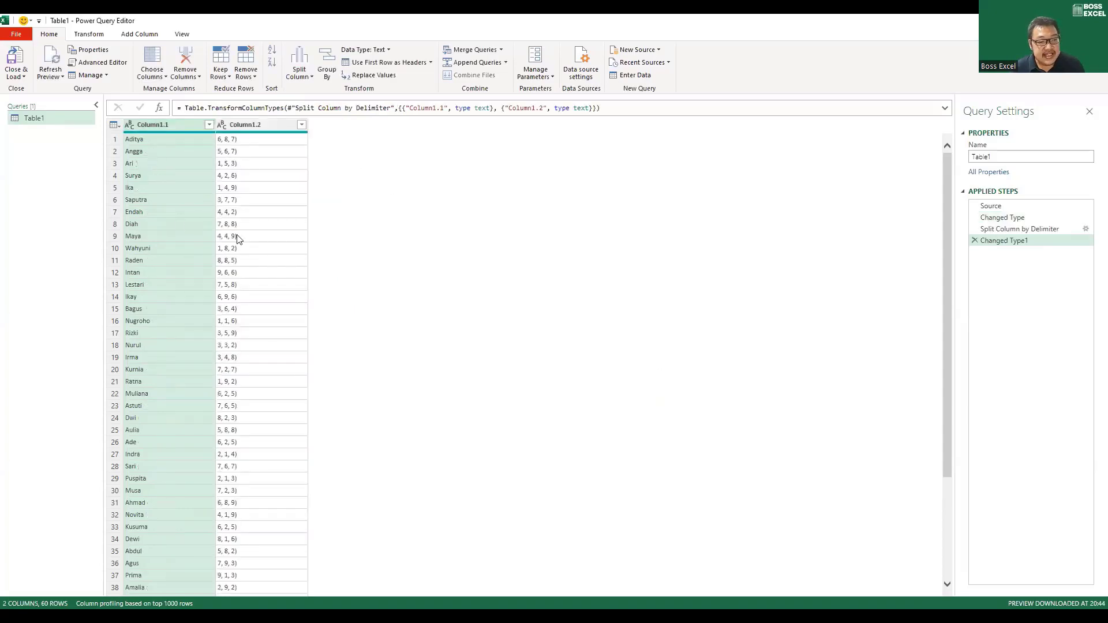
pyautogui.rightClick(176, 124)
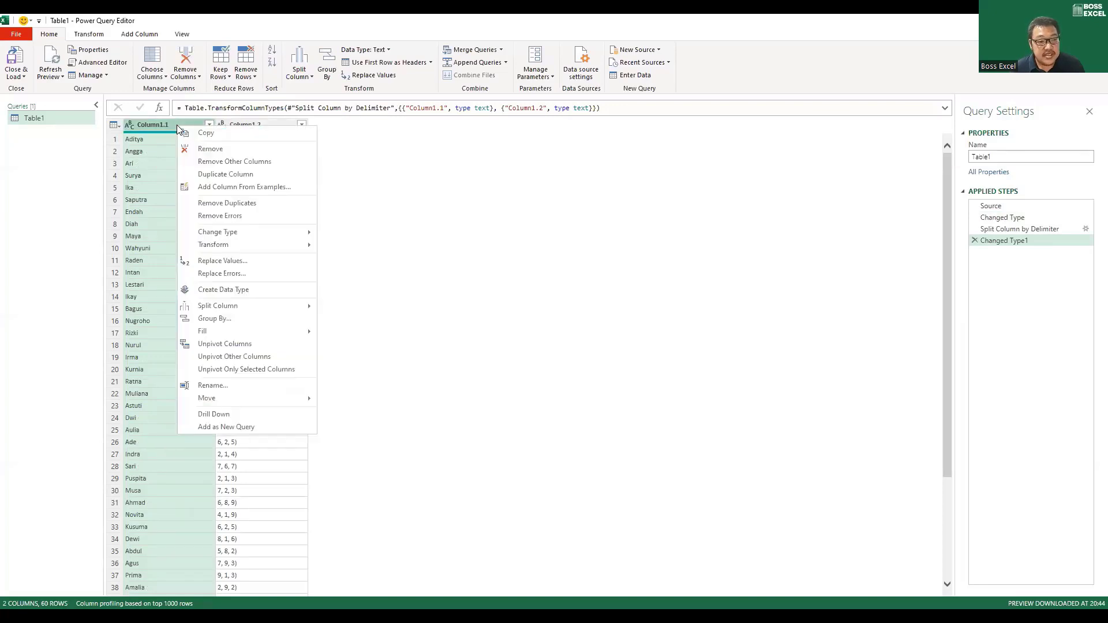
pyautogui.click(209, 151)
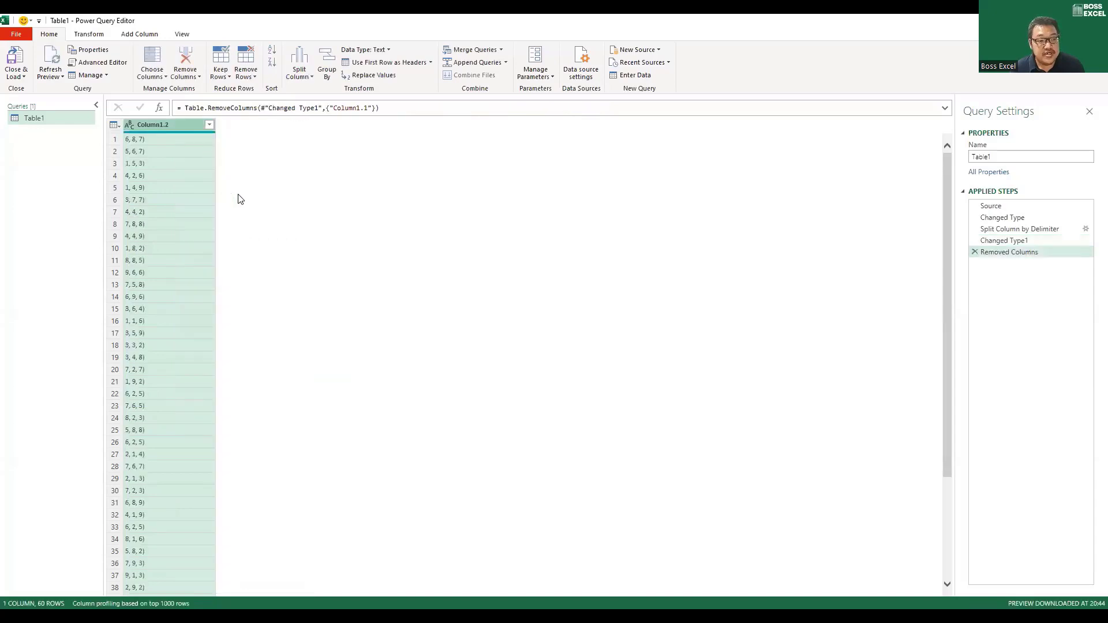
pyautogui.click(975, 253)
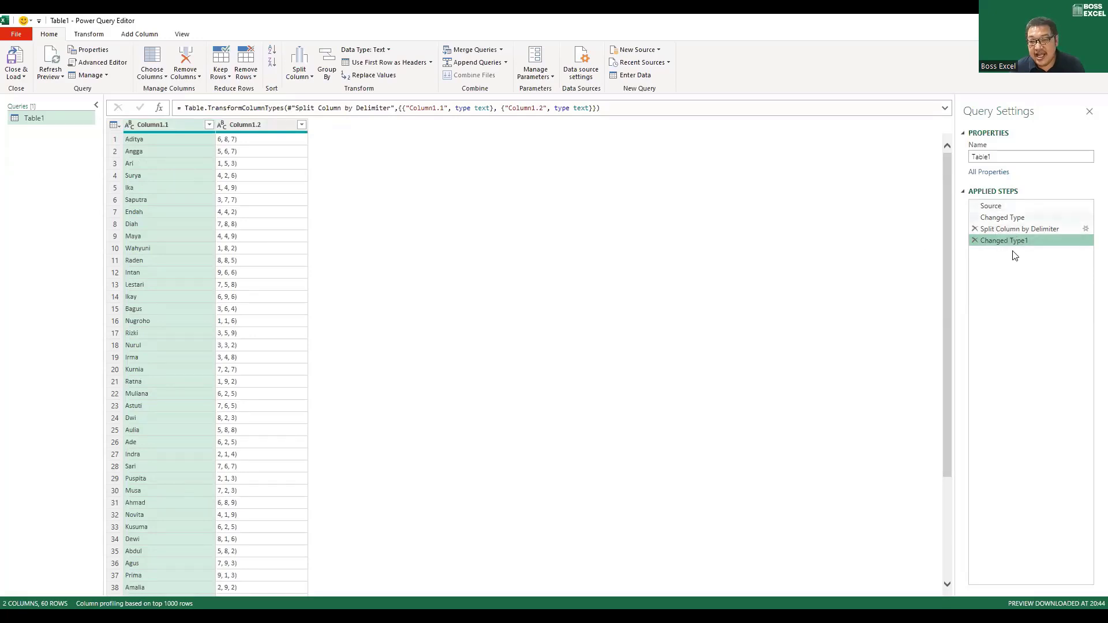
# Remove the names column, Column1.1, from the query
pyautogui.rightClick(178, 125)
pyautogui.click(233, 150)
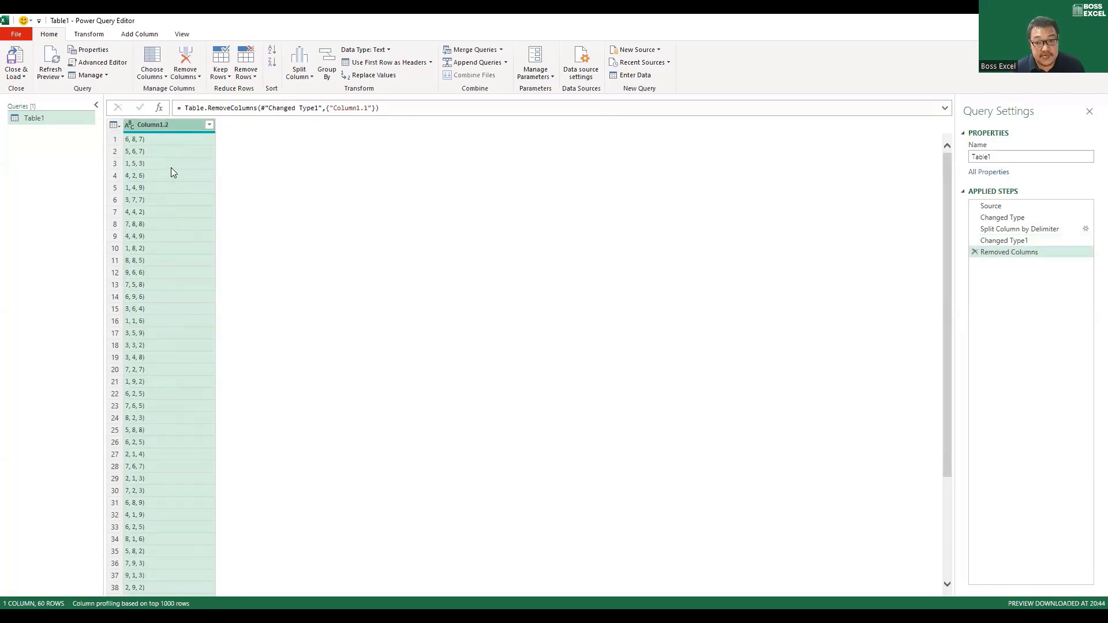
# Replace every ")" in Column1.2 with an empty value
pyautogui.rightClick(177, 125)
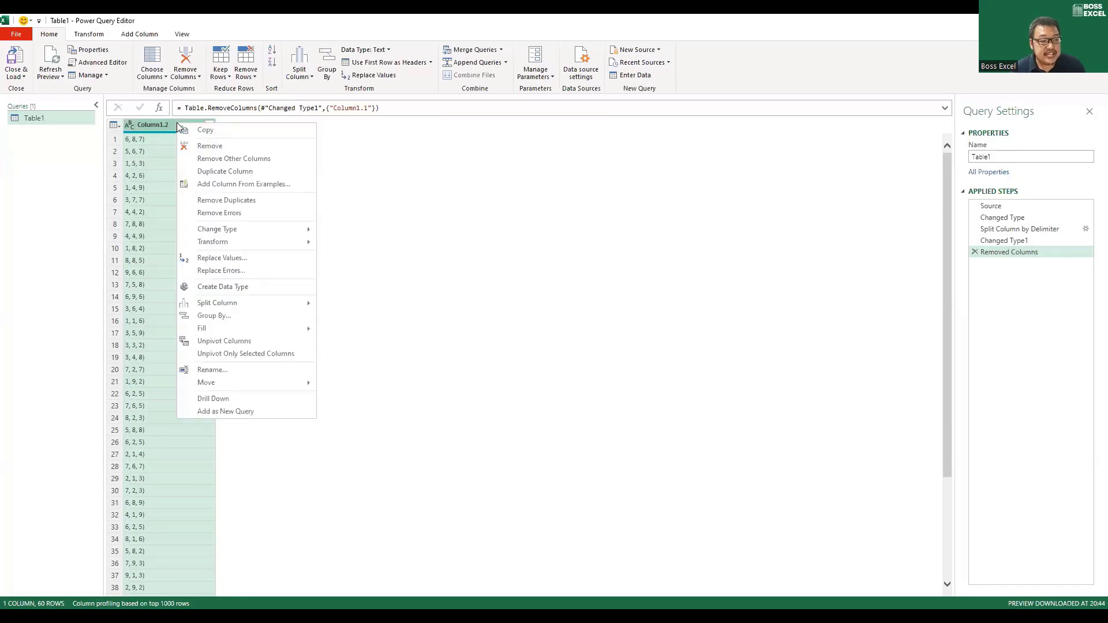
pyautogui.click(258, 260)
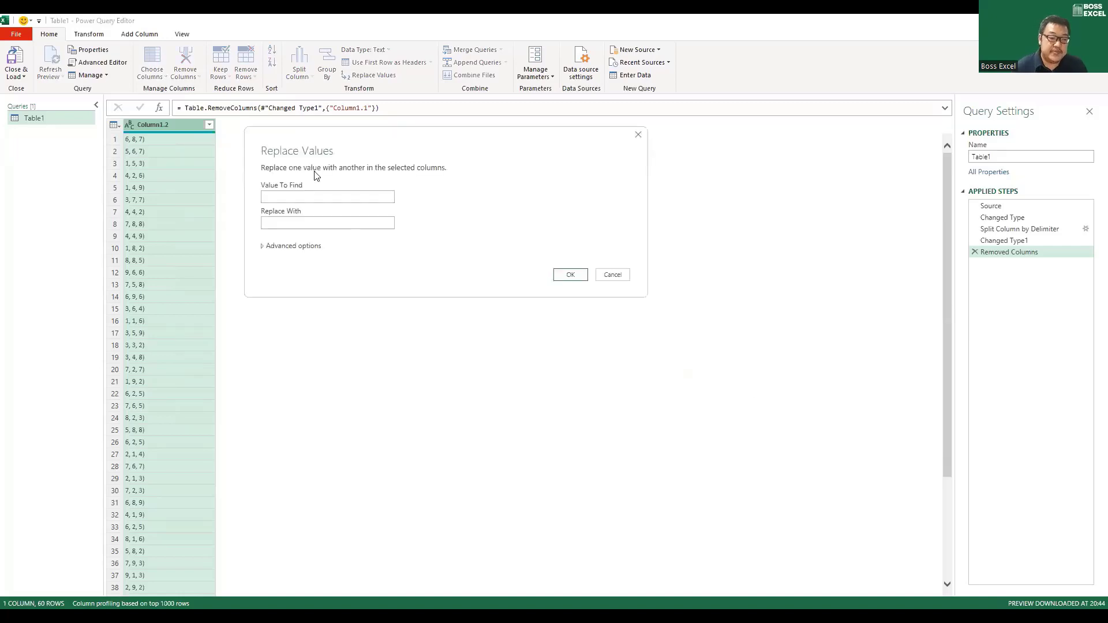
pyautogui.click(329, 199)
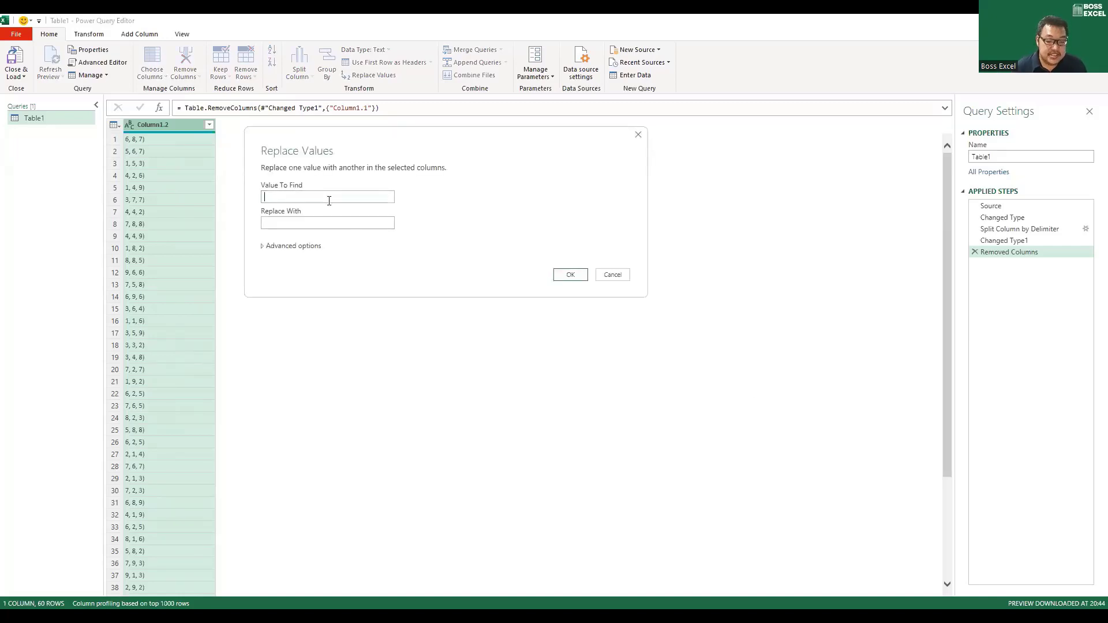
pyautogui.write(')')
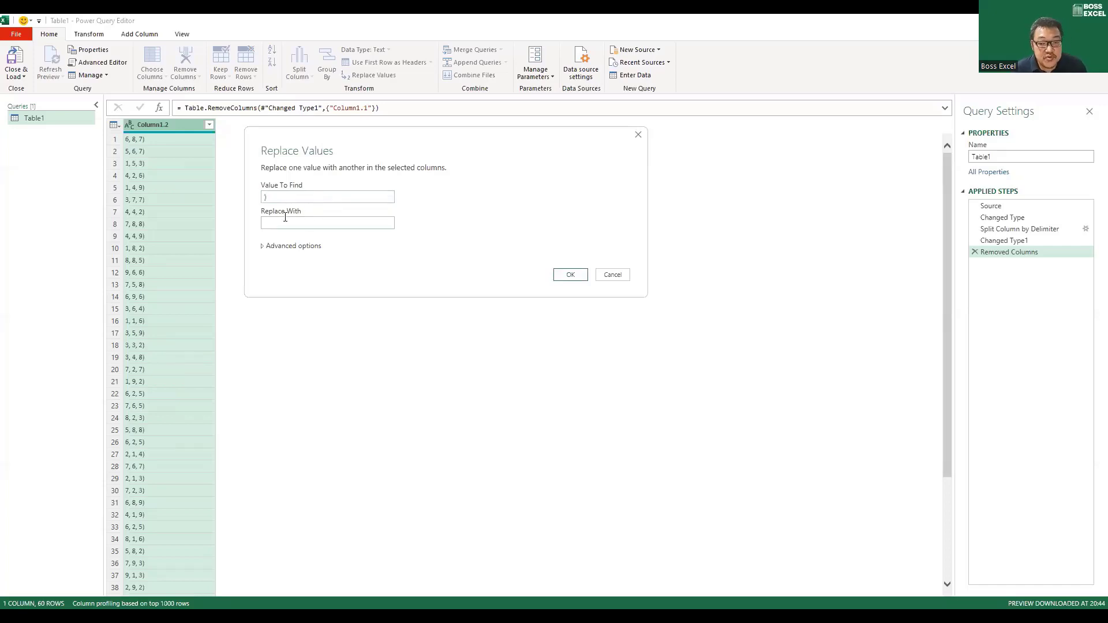
pyautogui.click(569, 276)
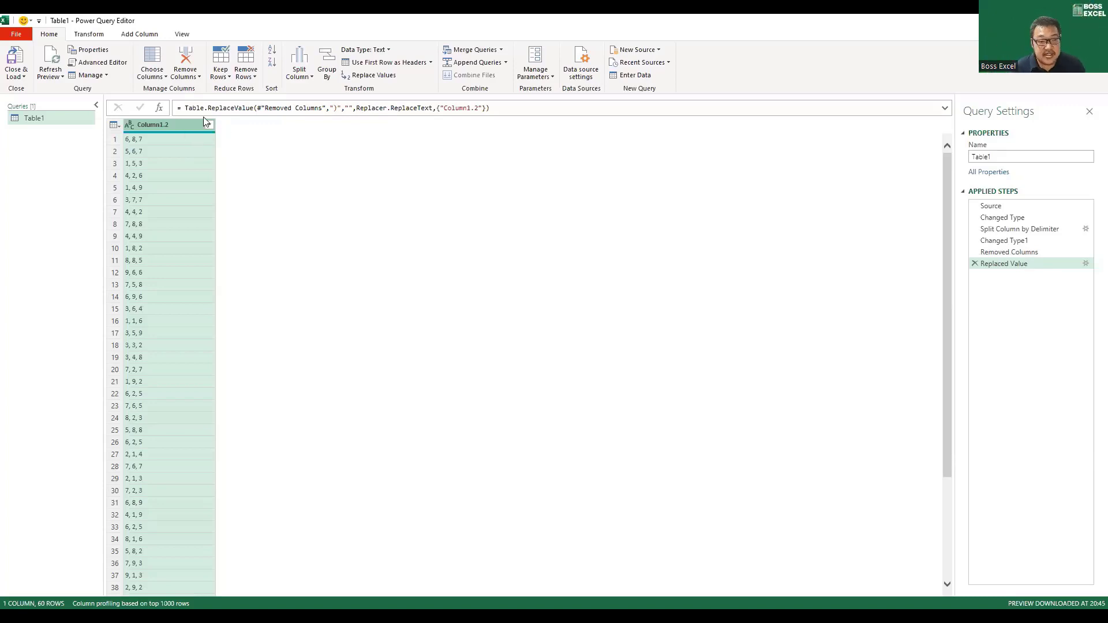
# Split Column1.2 into rows at each occurrence of a custom delimiter made of a comma and a space
pyautogui.rightClick(171, 125)
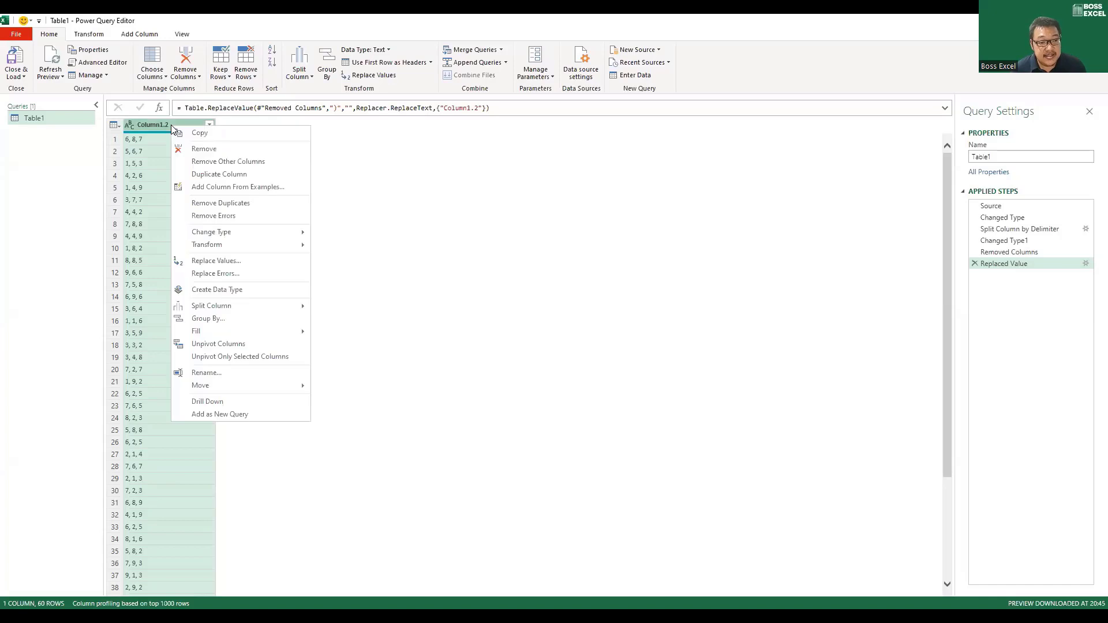
pyautogui.click(306, 74)
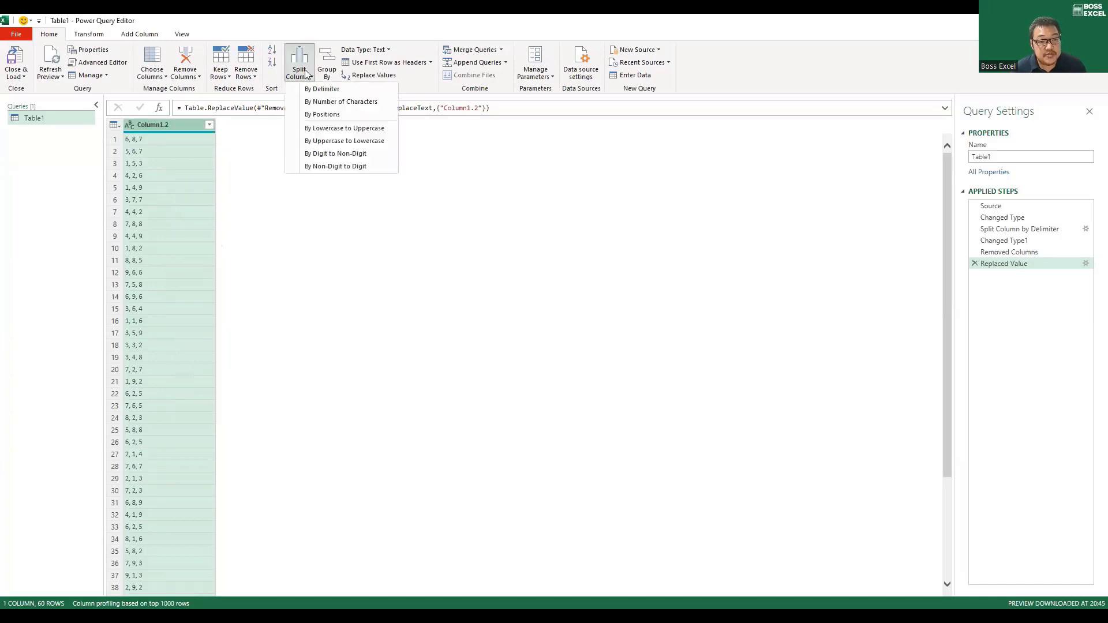
pyautogui.click(319, 89)
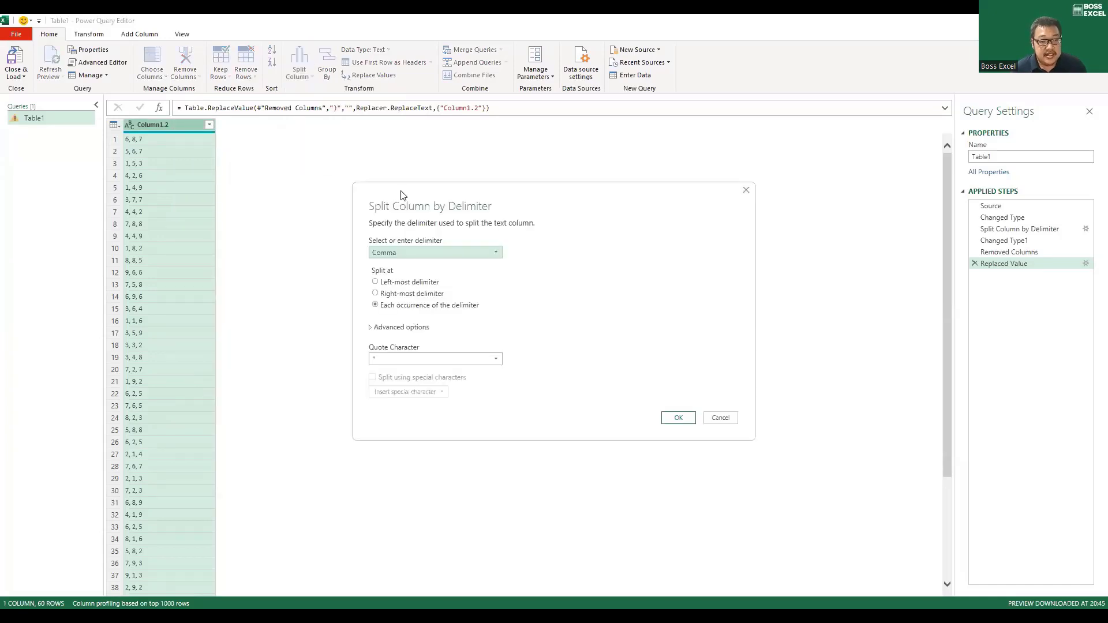
pyautogui.click(393, 252)
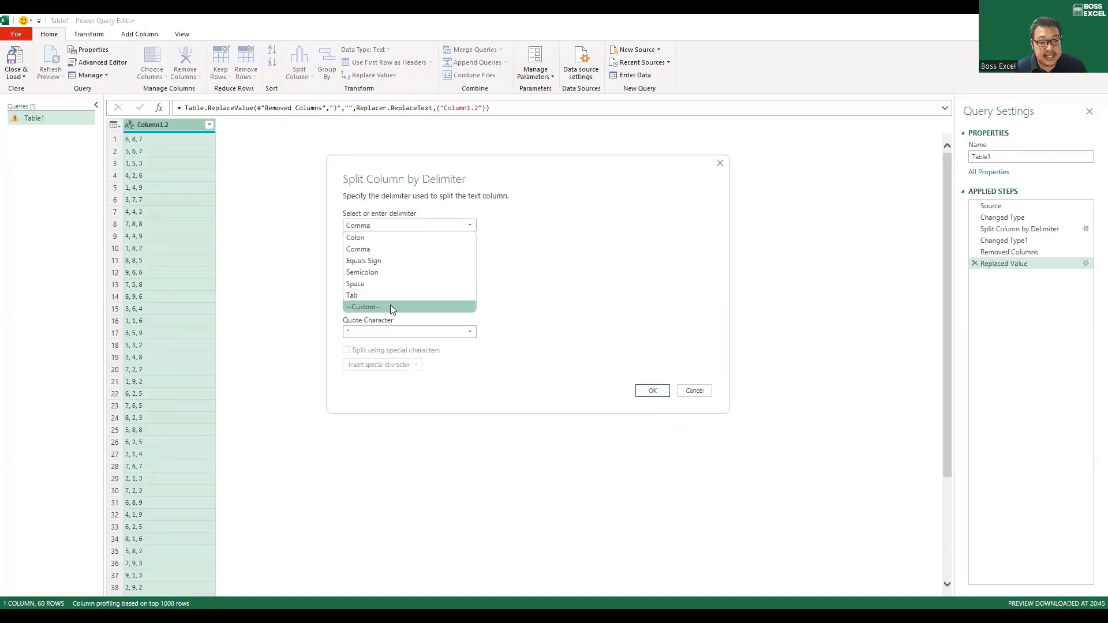
pyautogui.click(391, 306)
pyautogui.click(373, 241)
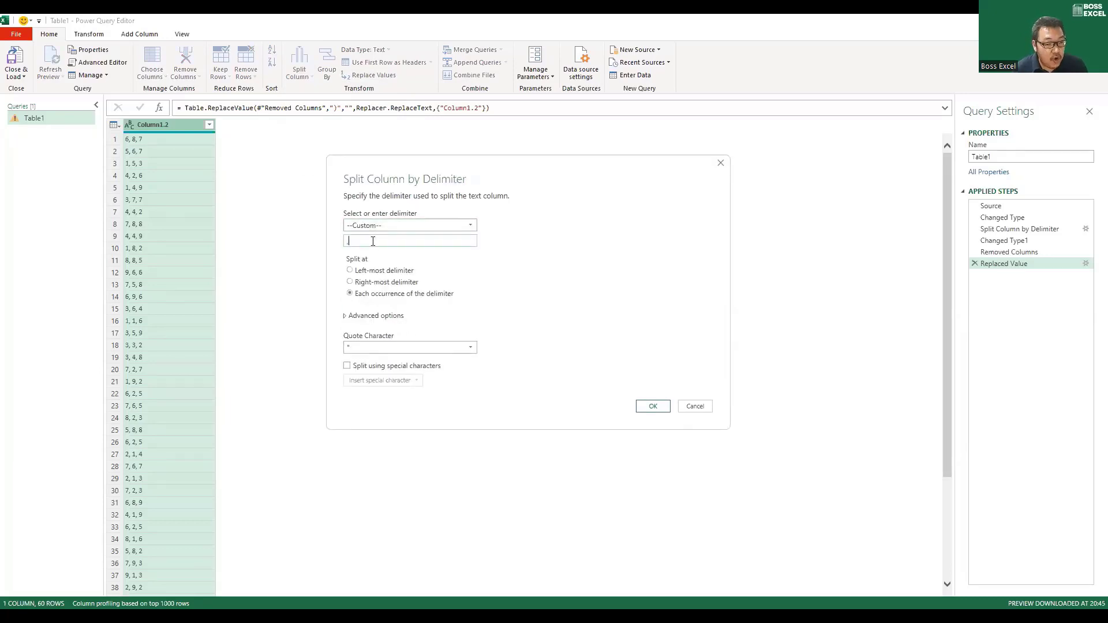
pyautogui.write(',')
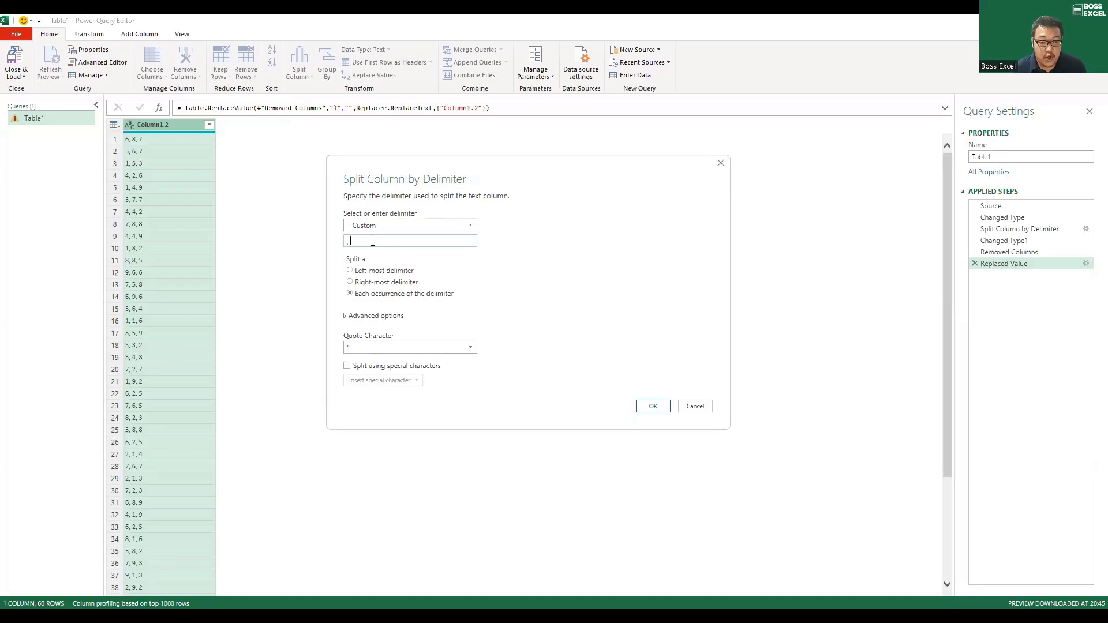
pyautogui.click(370, 321)
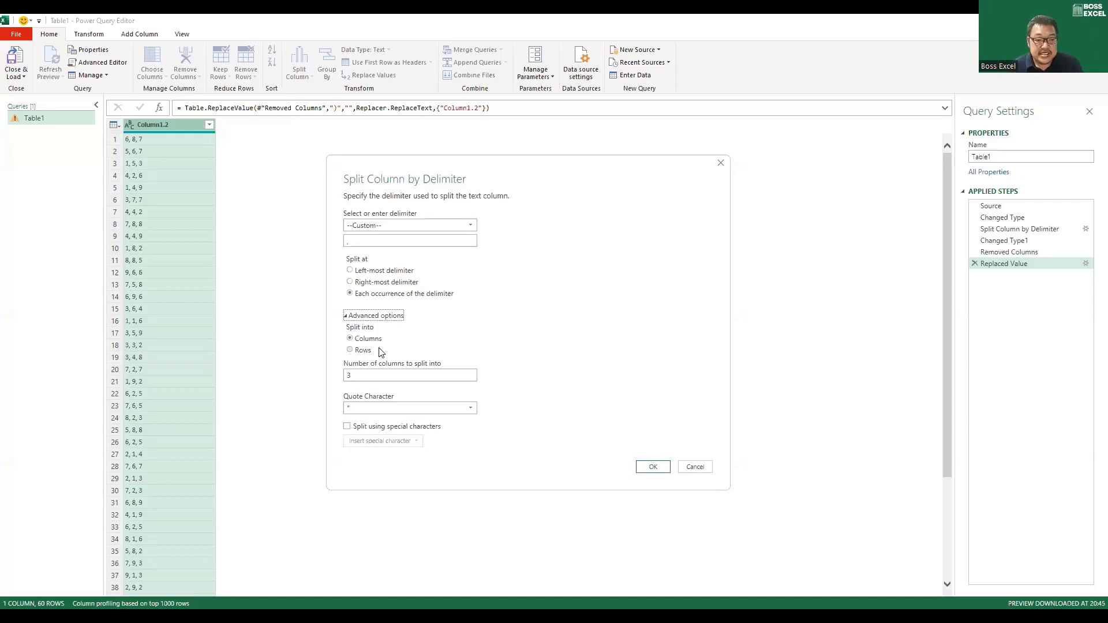
pyautogui.click(356, 353)
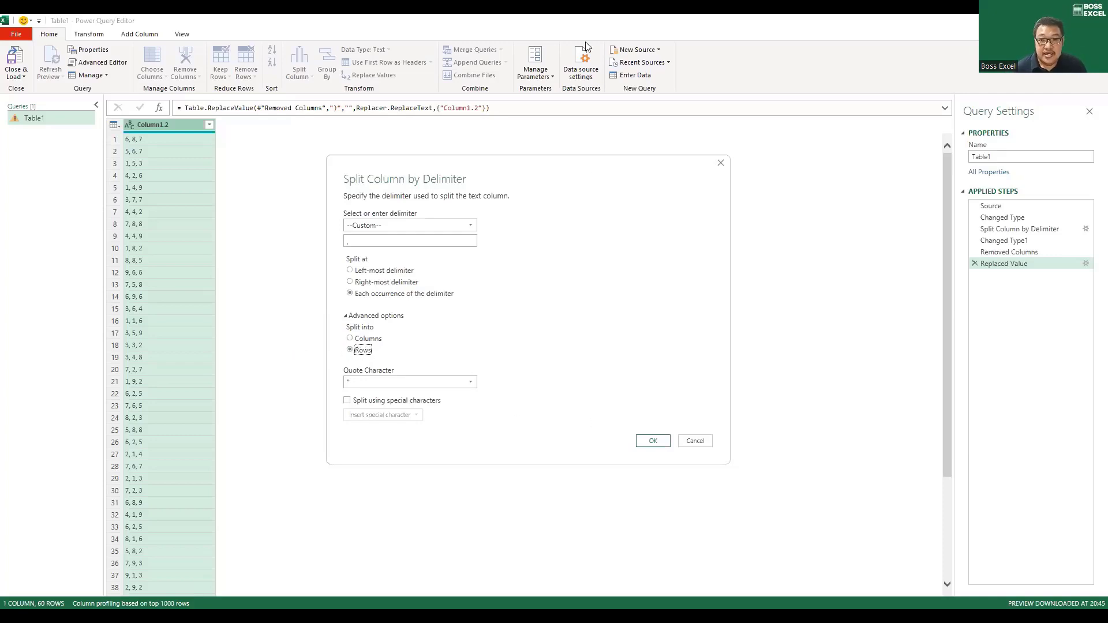
pyautogui.click(649, 441)
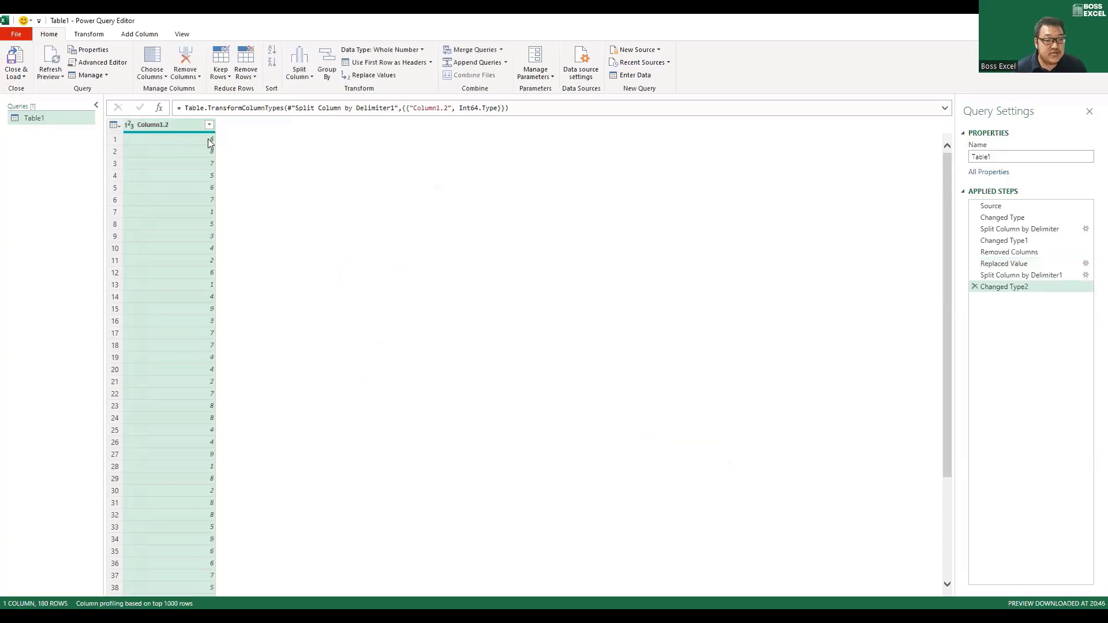
# Group the rows by Column1.2 with the Count Rows operation in a new column named Count
pyautogui.scroll(-6, 202, 257)
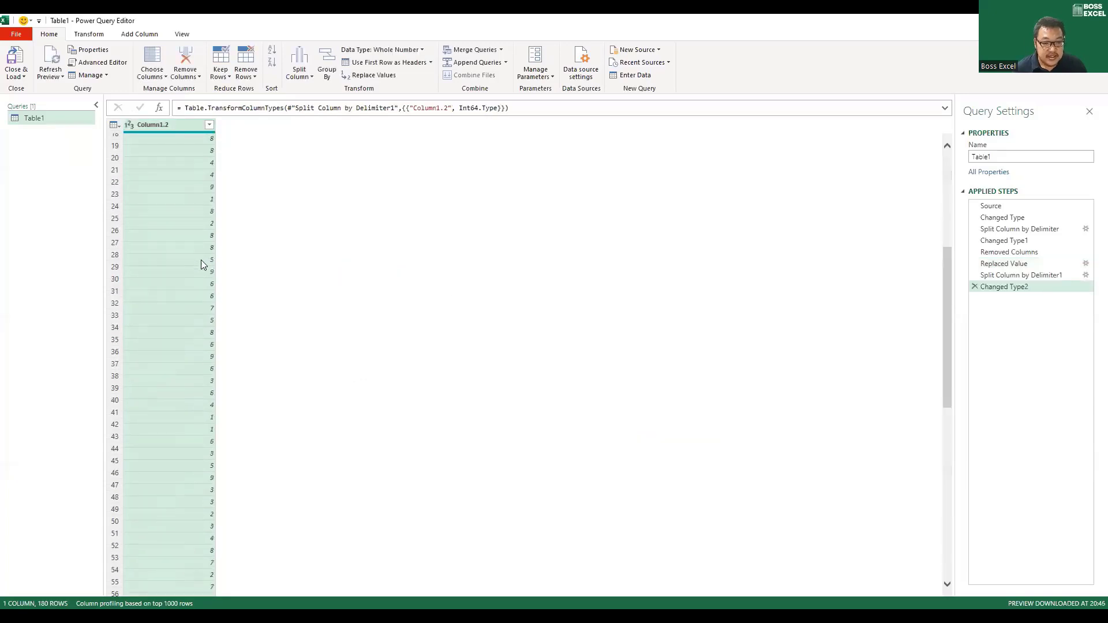
pyautogui.scroll(-20, 201, 260)
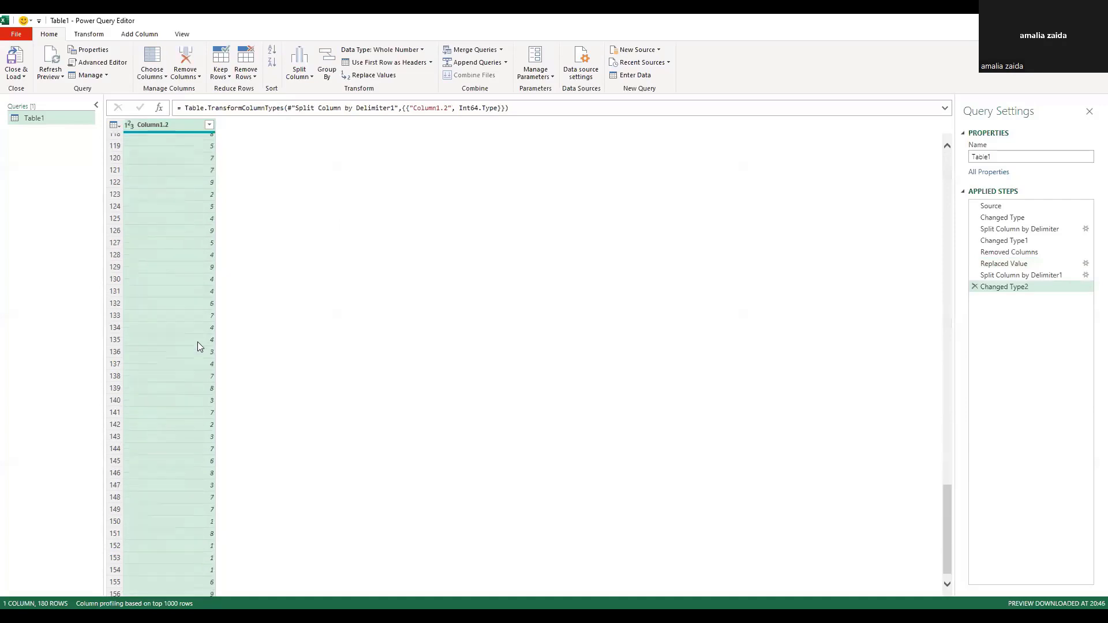
pyautogui.scroll(-8, 197, 342)
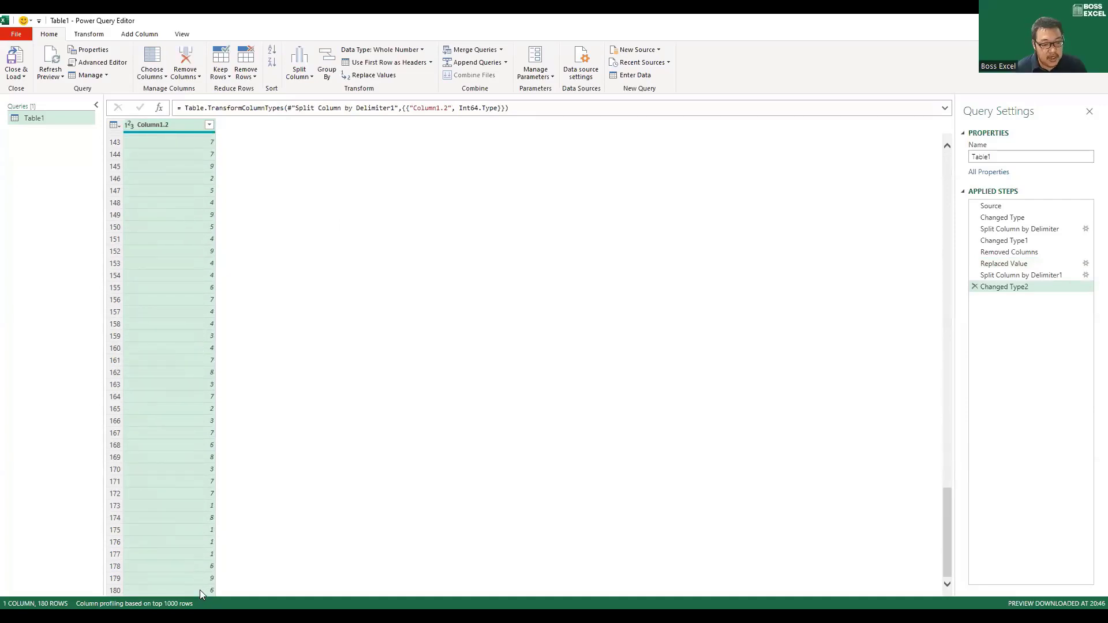
pyautogui.scroll(20, 205, 493)
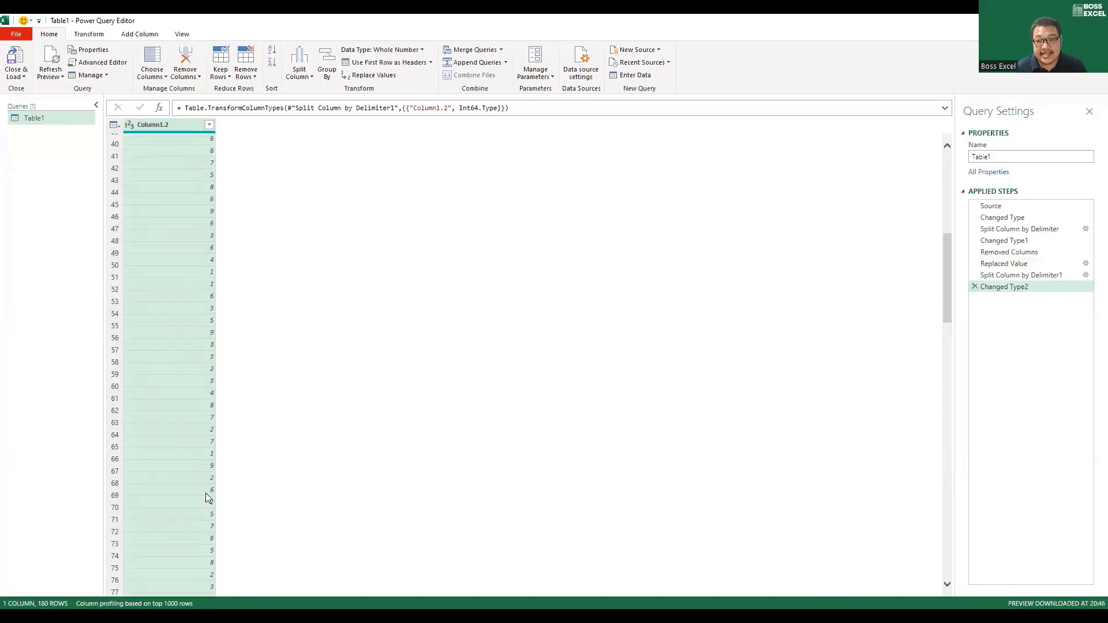
pyautogui.scroll(13, 205, 493)
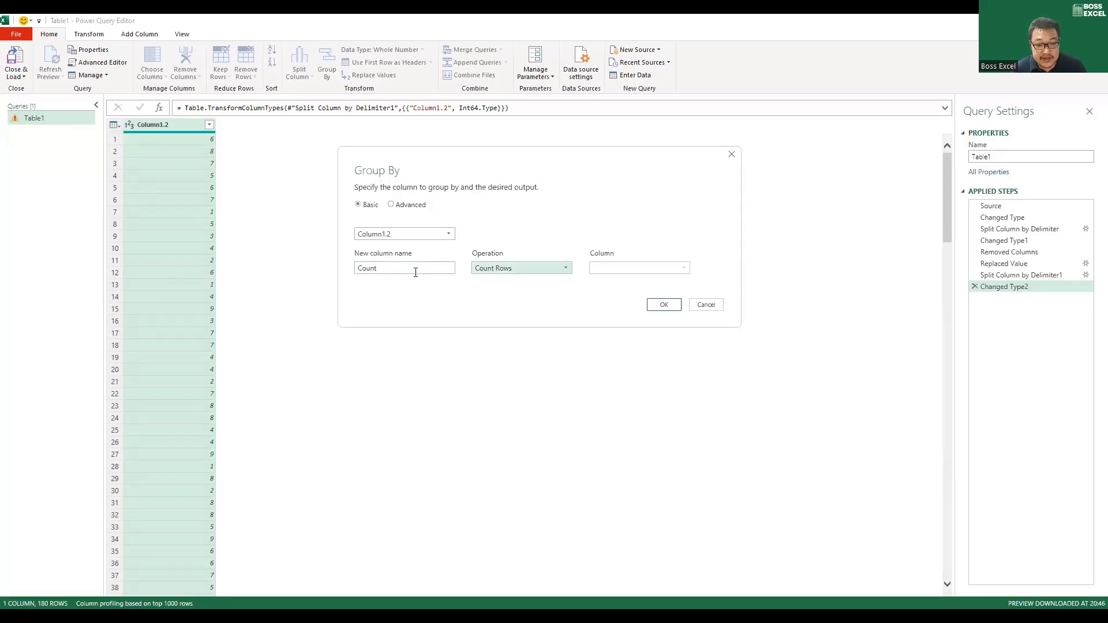
pyautogui.click(663, 305)
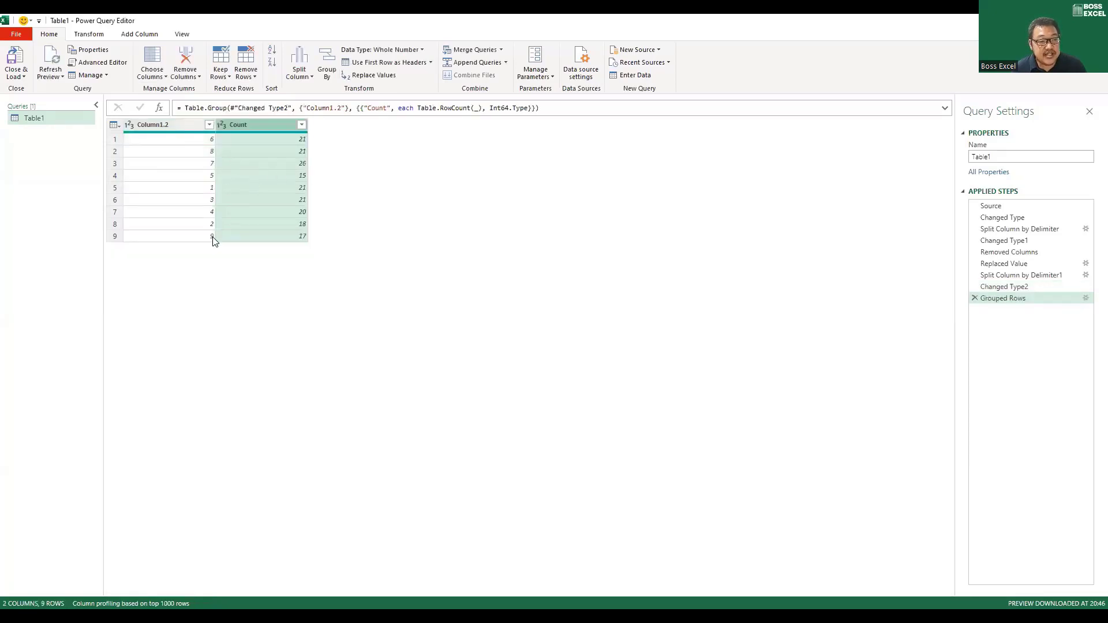
# Examine the numbers in Column1.2 and their counts in the first rows of the grouped table
pyautogui.click(199, 140)
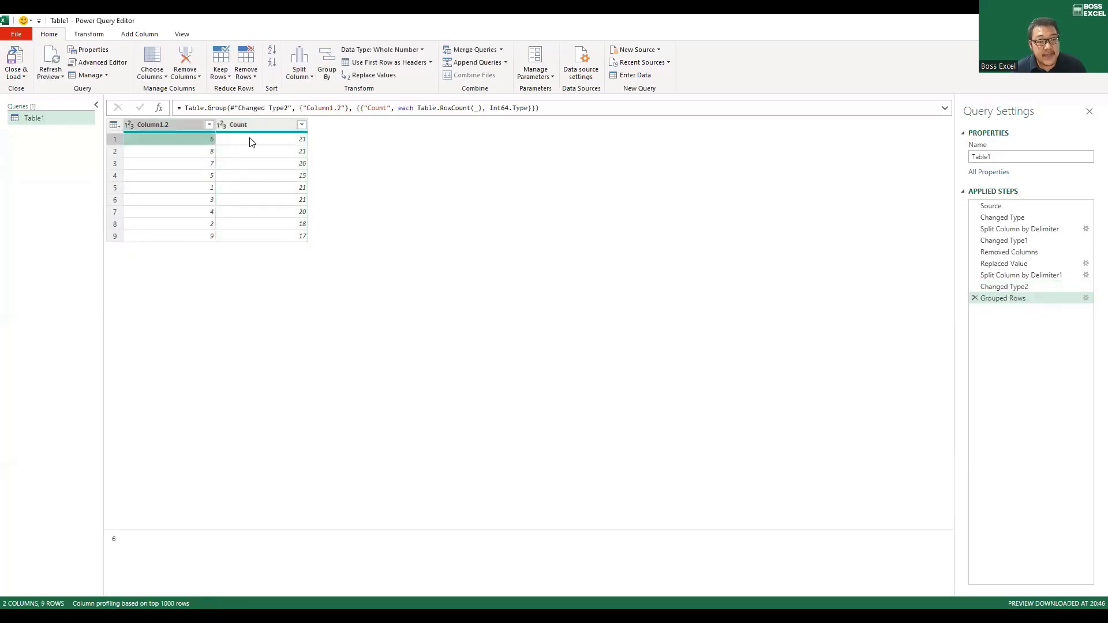
pyautogui.click(271, 142)
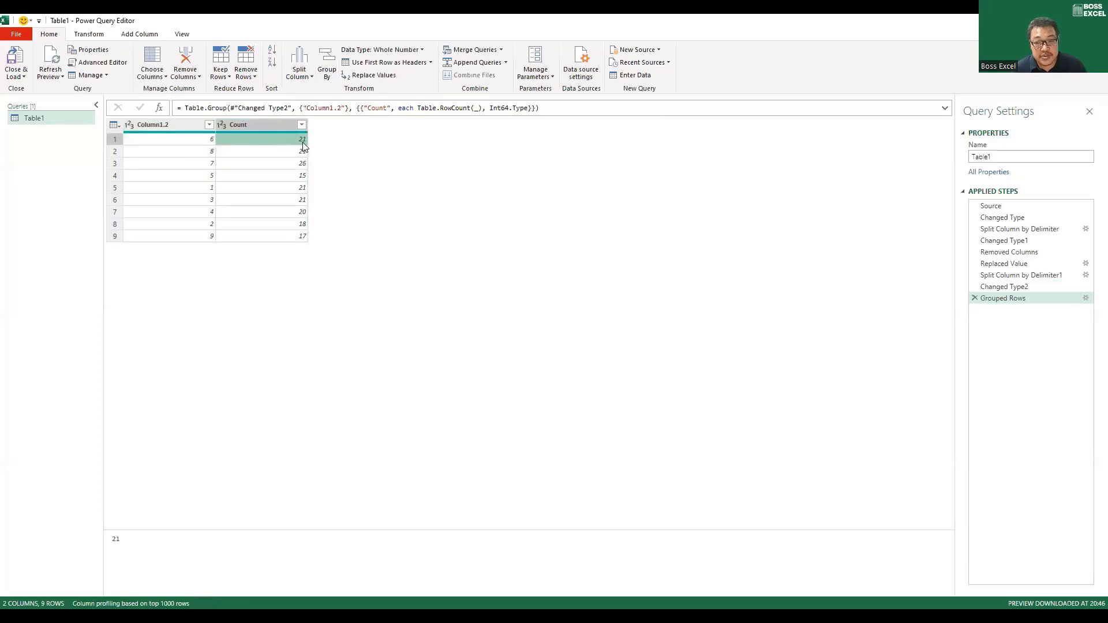
pyautogui.click(208, 154)
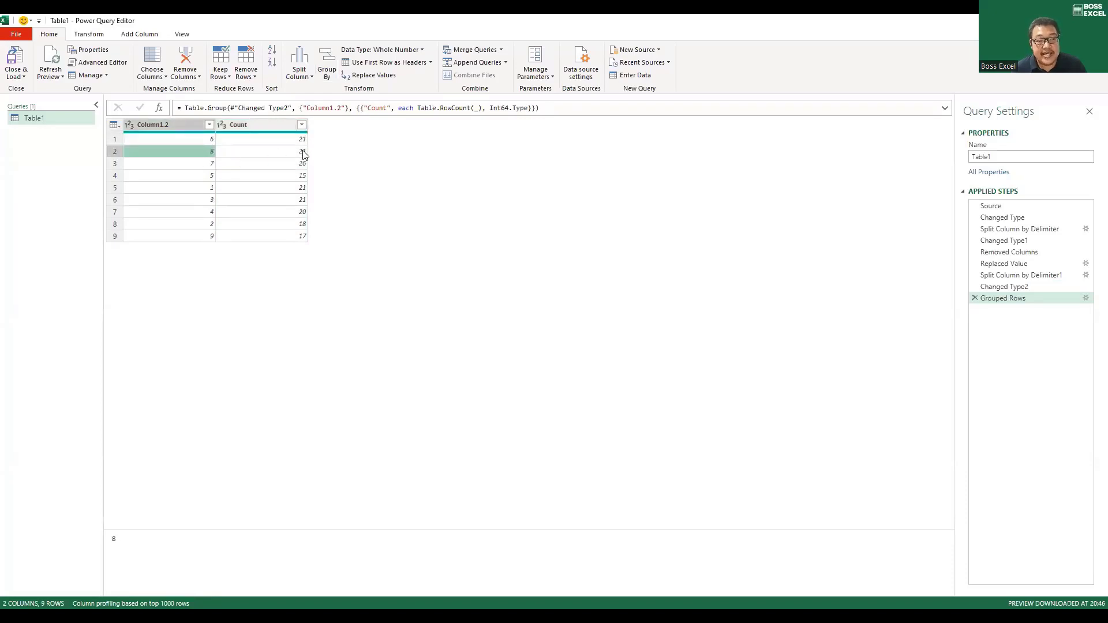
pyautogui.click(279, 165)
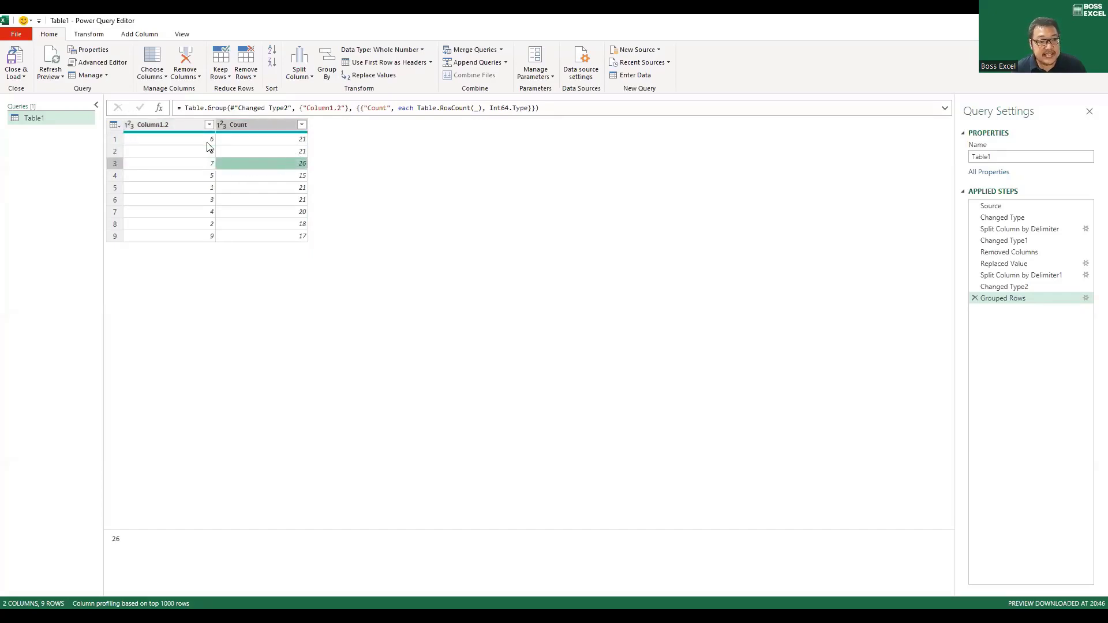
# Sort the grouped table by Column1.2 in ascending order and check the last row's count
pyautogui.click(209, 125)
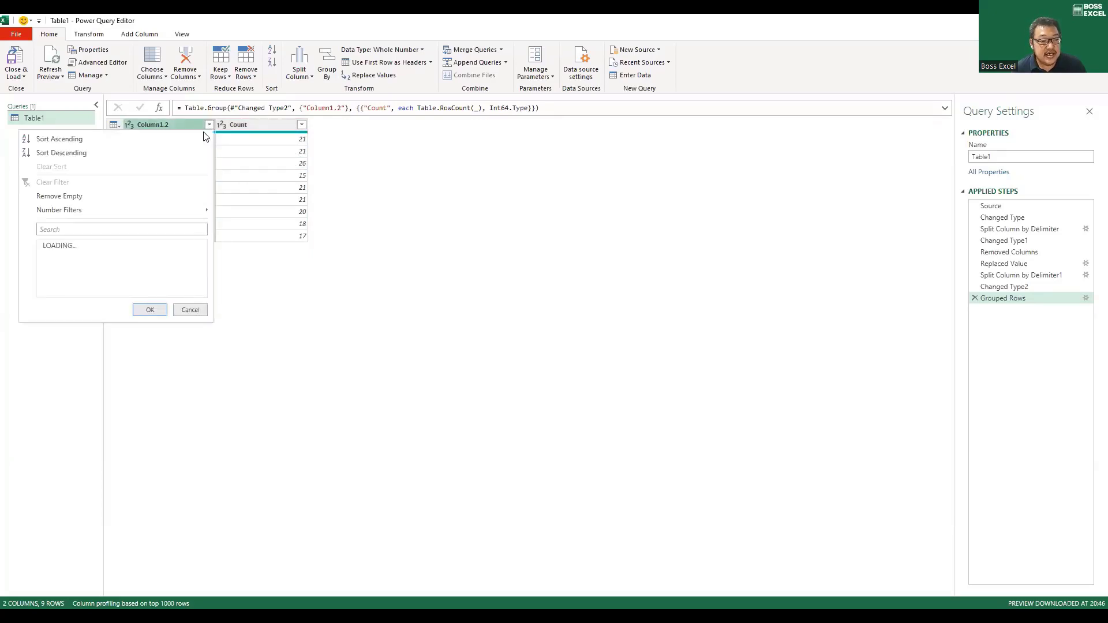
pyautogui.click(175, 138)
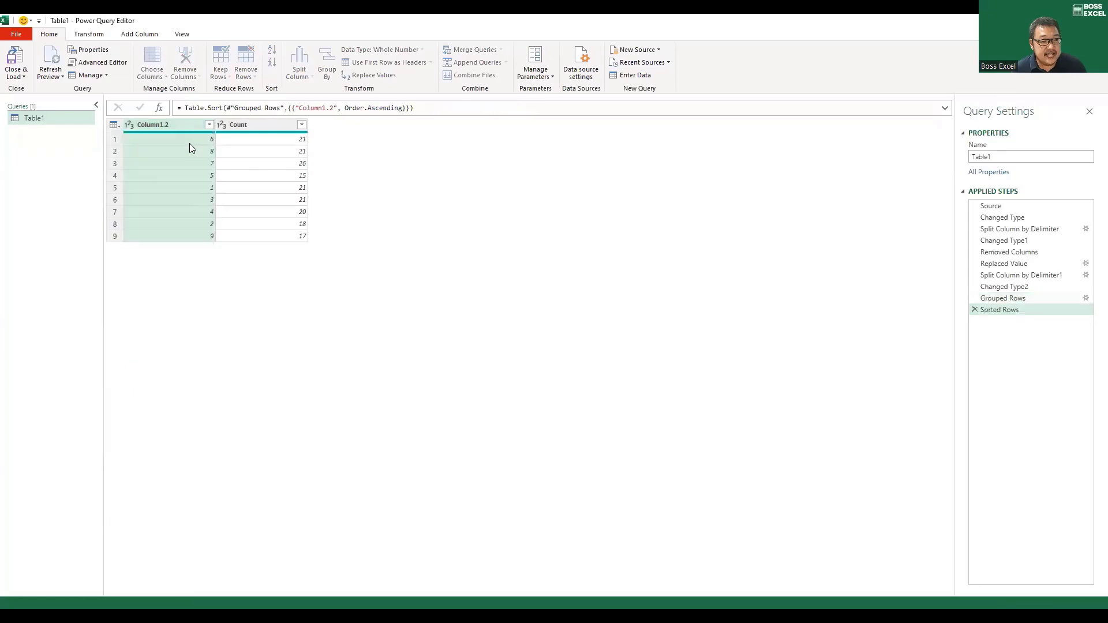
pyautogui.click(209, 238)
pyautogui.click(283, 237)
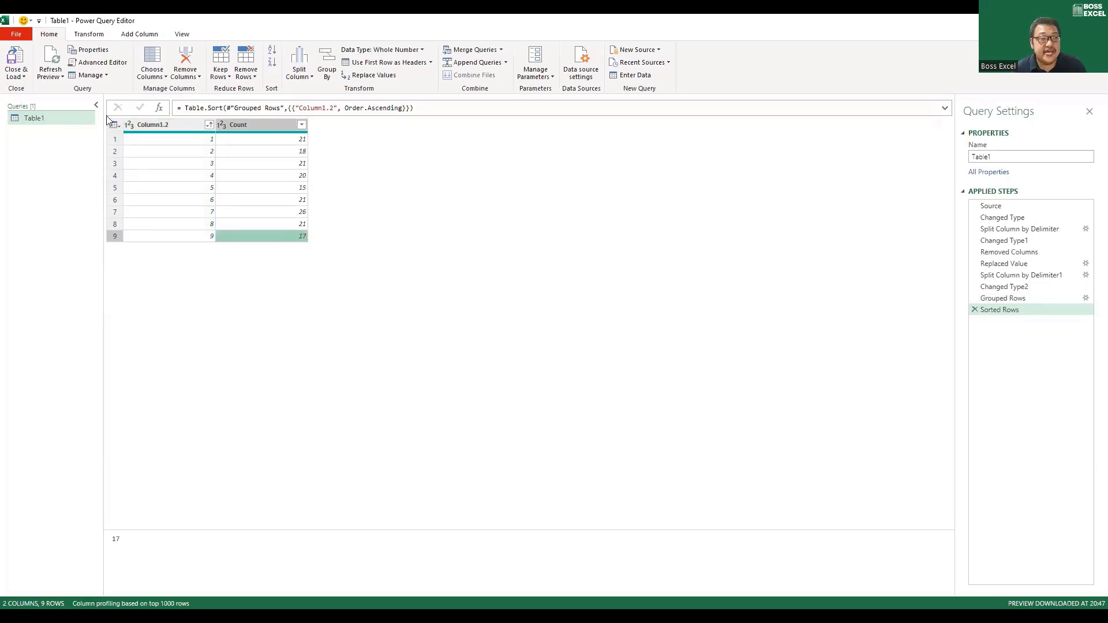
# Close the query editor and load the result as a table into the existing Splitting worksheet, starting at cell V1
pyautogui.click(23, 77)
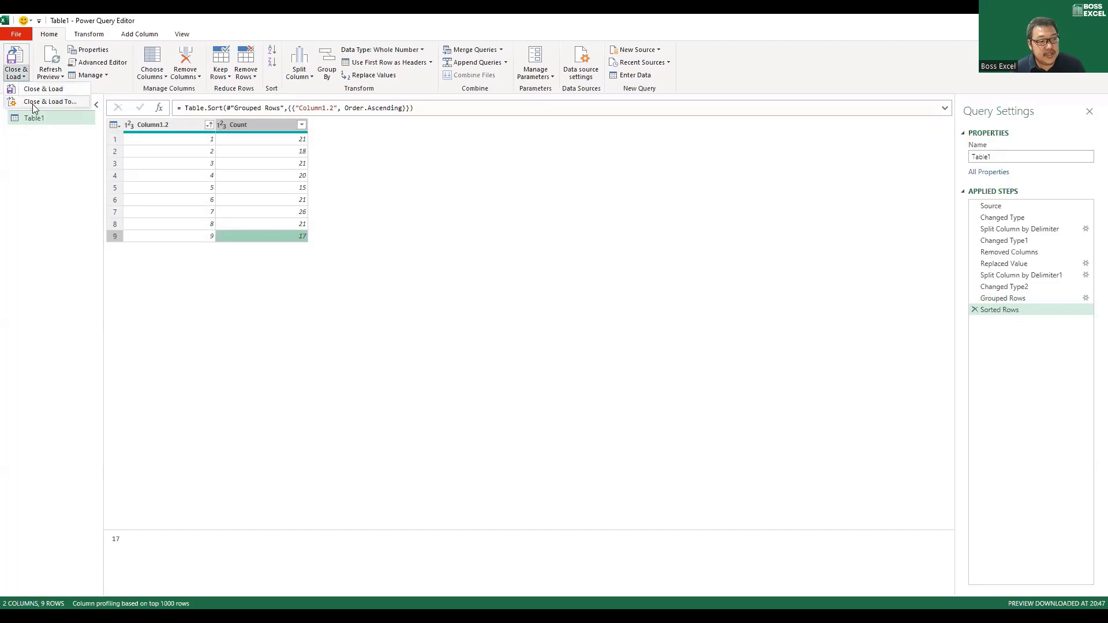
pyautogui.click(35, 102)
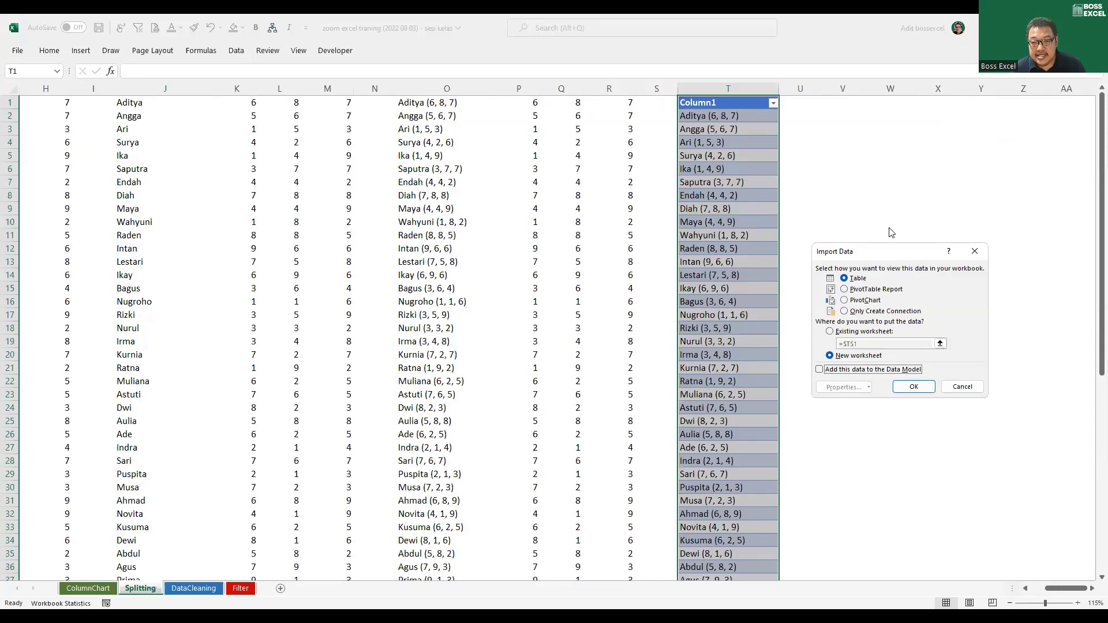
pyautogui.click(830, 333)
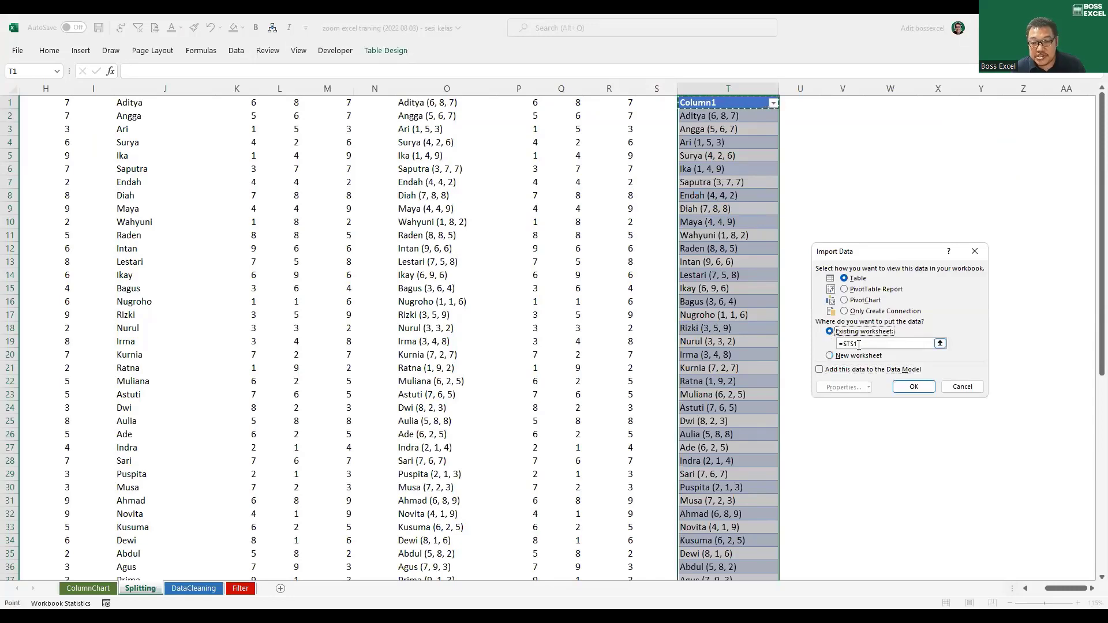
pyautogui.click(939, 344)
pyautogui.click(846, 103)
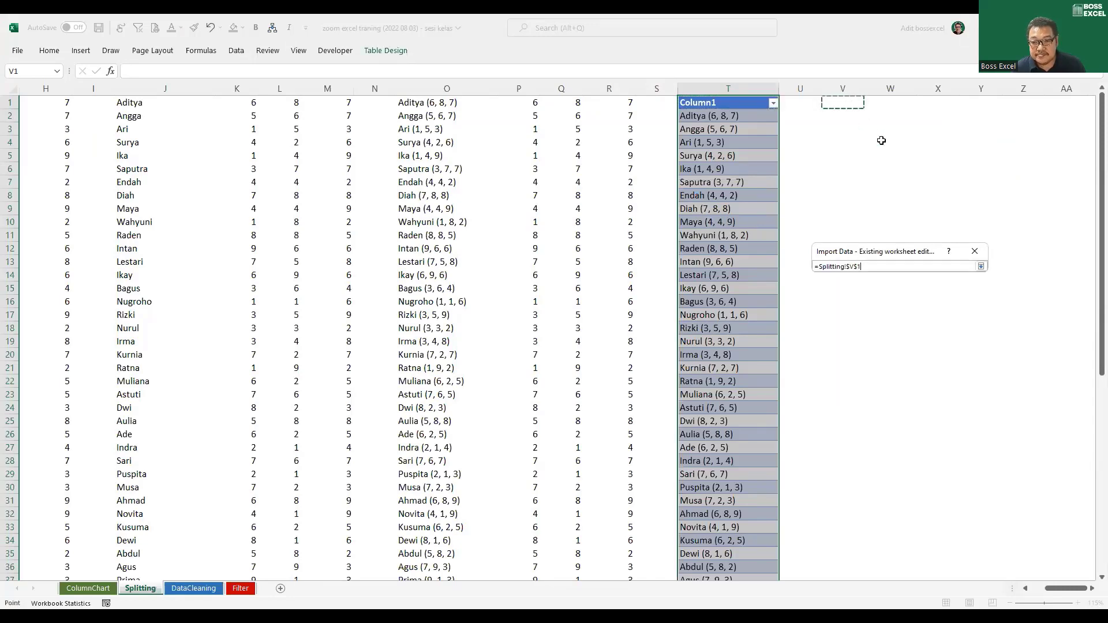
pyautogui.click(981, 266)
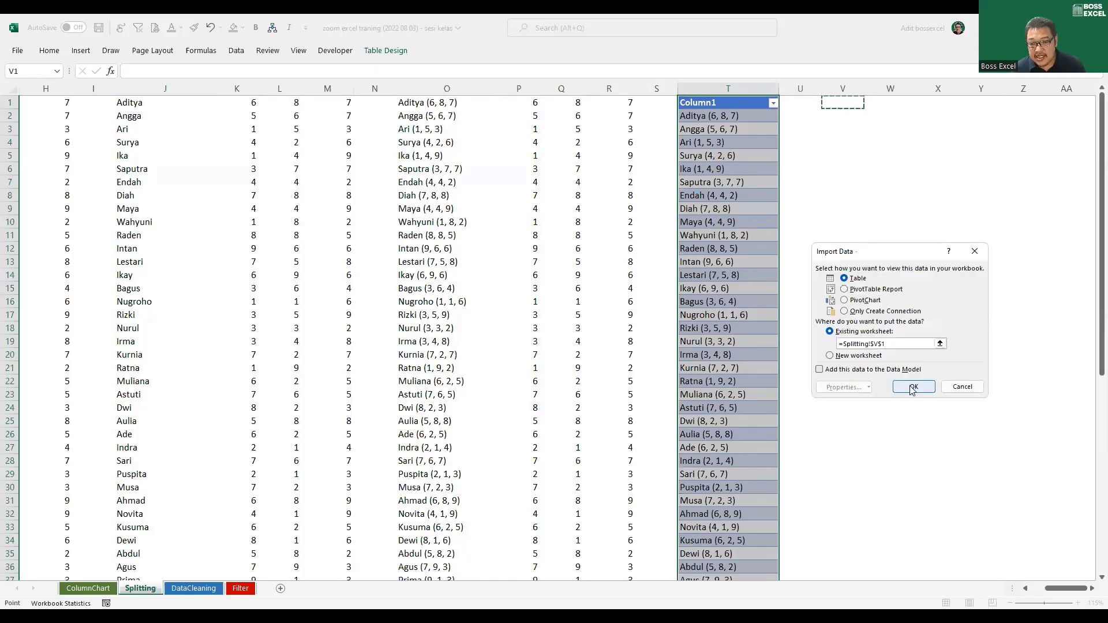
pyautogui.click(912, 387)
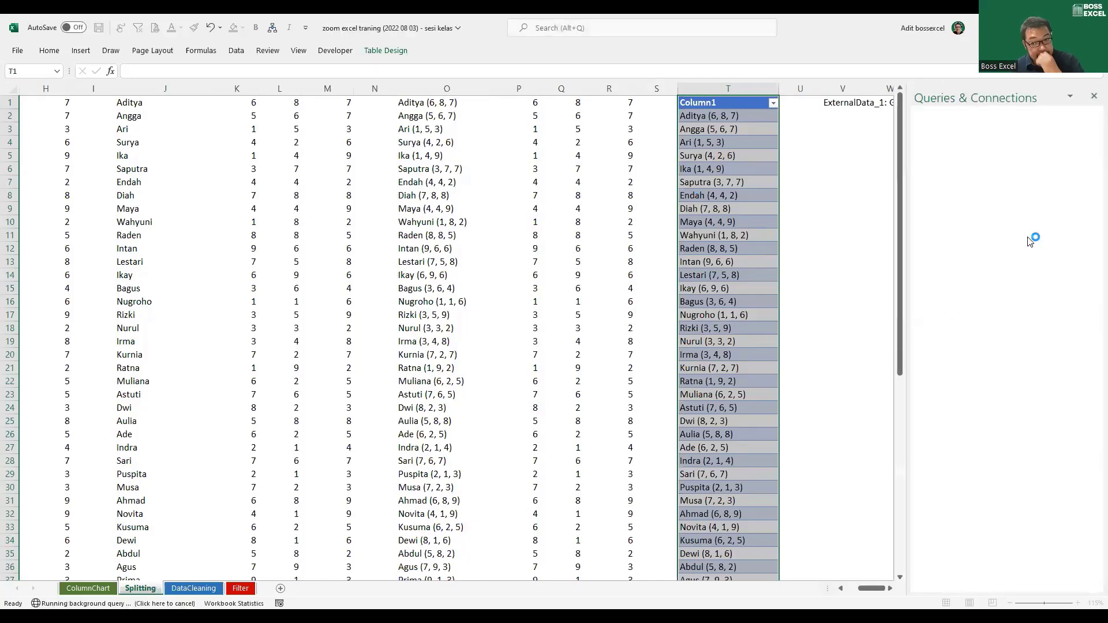
# Compare the first and last counts in the loaded table with those in the Polling Warna table
pyautogui.click(892, 588)
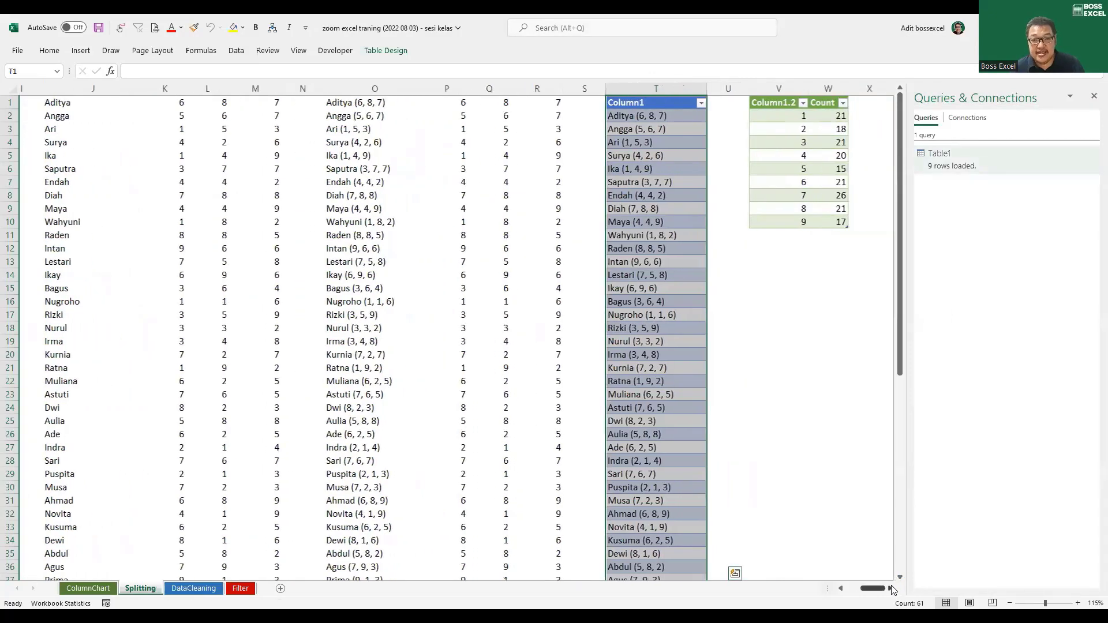
pyautogui.hscroll(2, 696, 136)
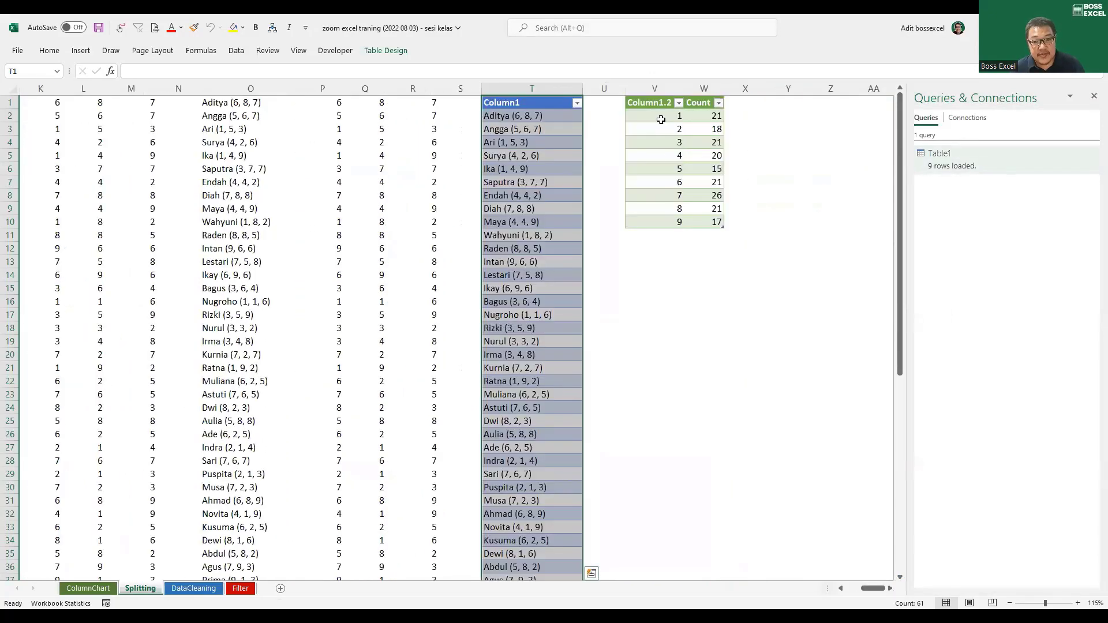
pyautogui.scroll(-1, 630, 214)
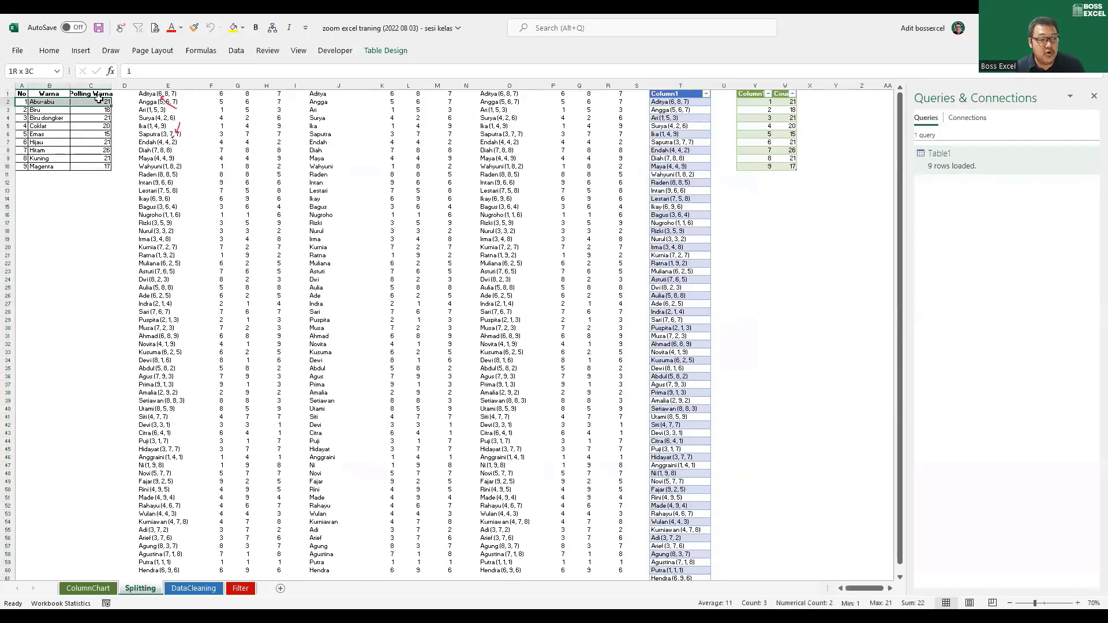
pyautogui.click(782, 103)
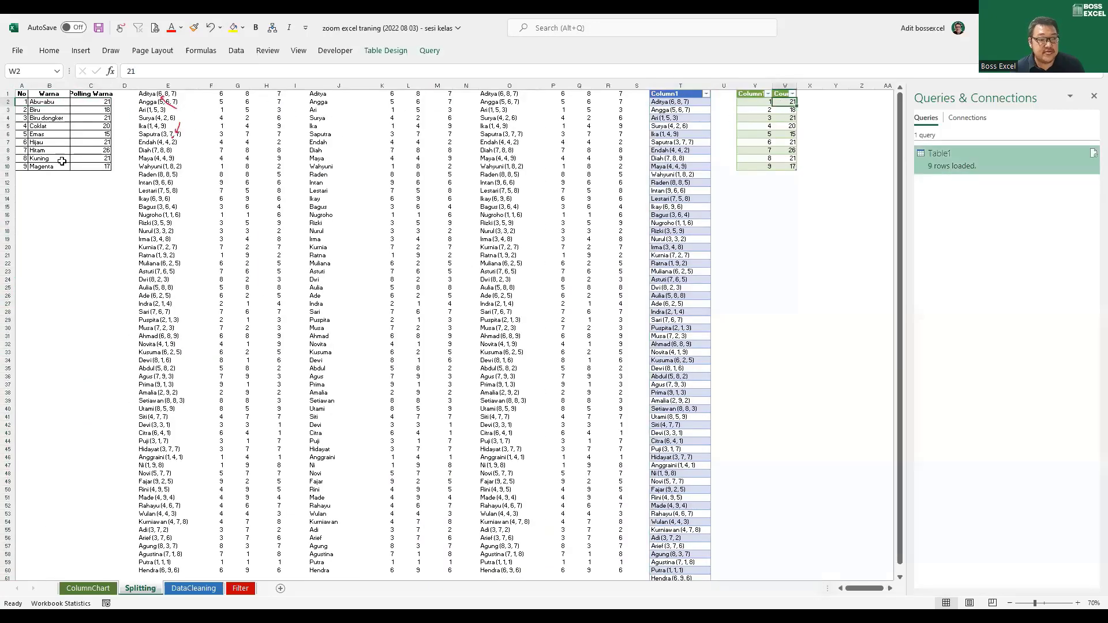
pyautogui.moveTo(50, 165); pyautogui.dragTo(92, 166)
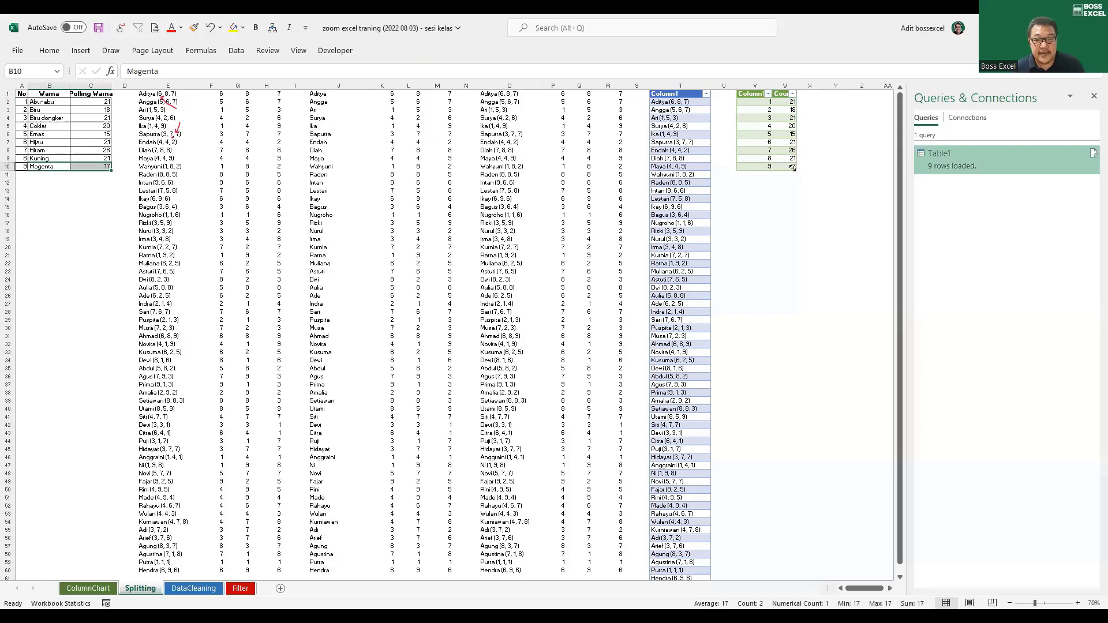
pyautogui.click(785, 214)
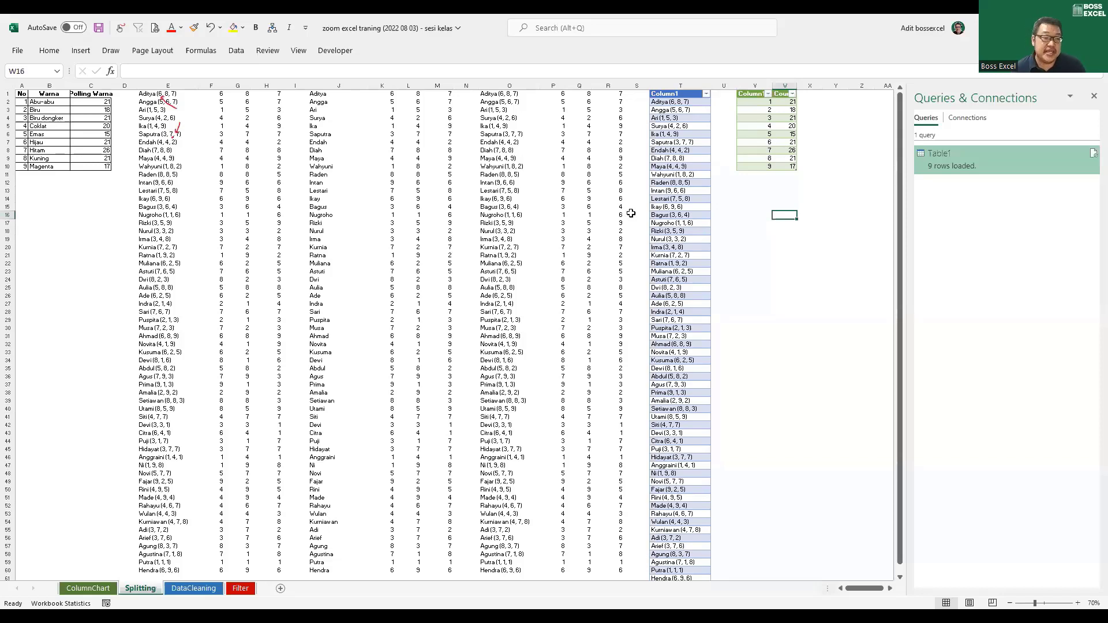
# Hide the Queries & Connections list and set the sheet zoom to 85%
pyautogui.click(1093, 95)
pyautogui.keyDown('ctrl'); pyautogui.scroll(1, 735, 262); pyautogui.keyUp('ctrl')
pyautogui.keyDown('ctrl'); pyautogui.scroll(1, 725, 269); pyautogui.keyUp('ctrl')
pyautogui.scroll(3, 742, 267)
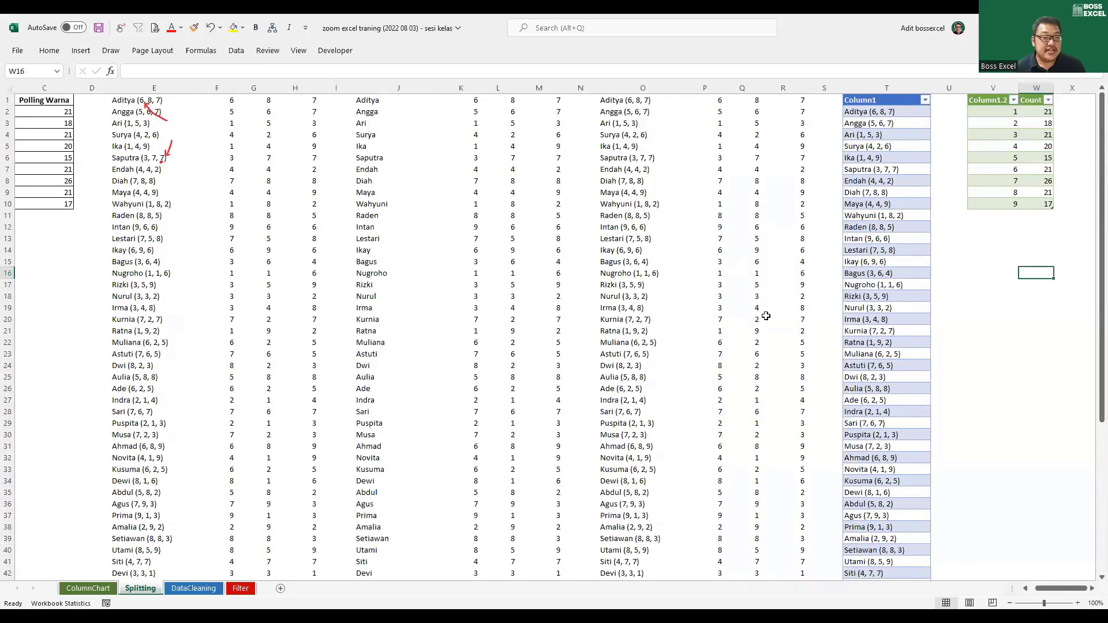
pyautogui.moveTo(1054, 593); pyautogui.dragTo(1046, 593)
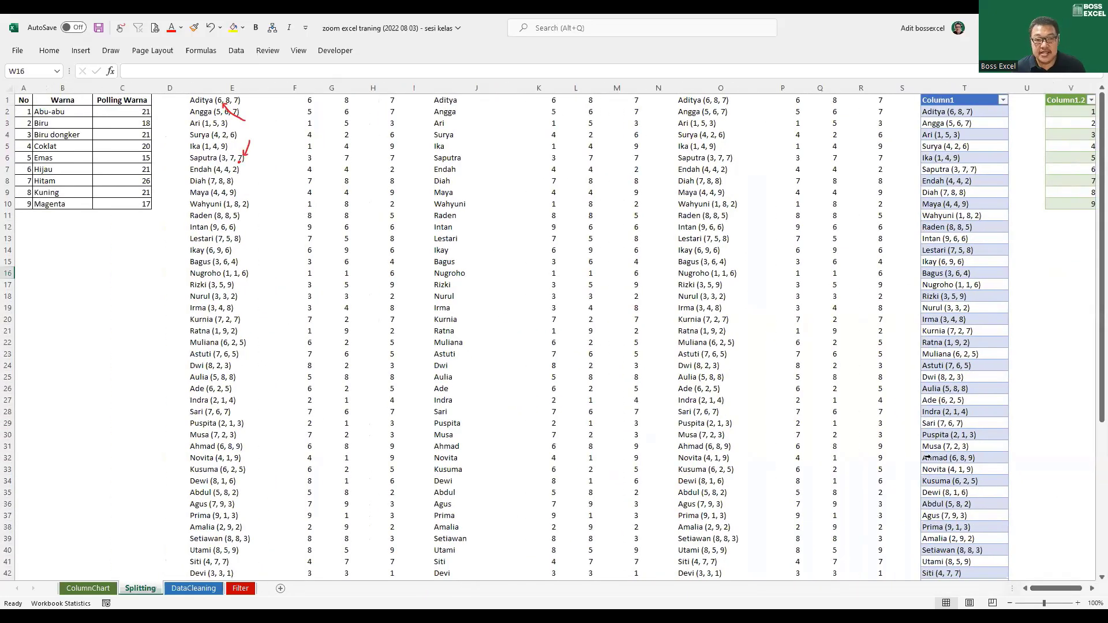
pyautogui.keyDown('ctrl'); pyautogui.scroll(-1, 929, 454); pyautogui.keyUp('ctrl')
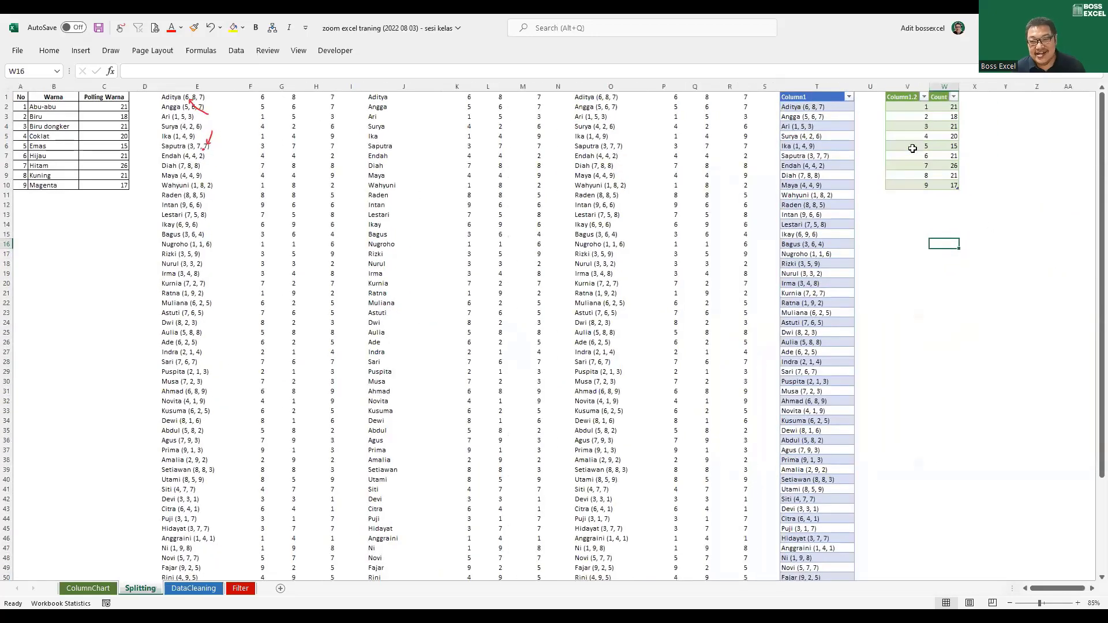
# Review the source text in column T against the loaded count table in columns V and W
pyautogui.moveTo(907, 98); pyautogui.dragTo(945, 184)
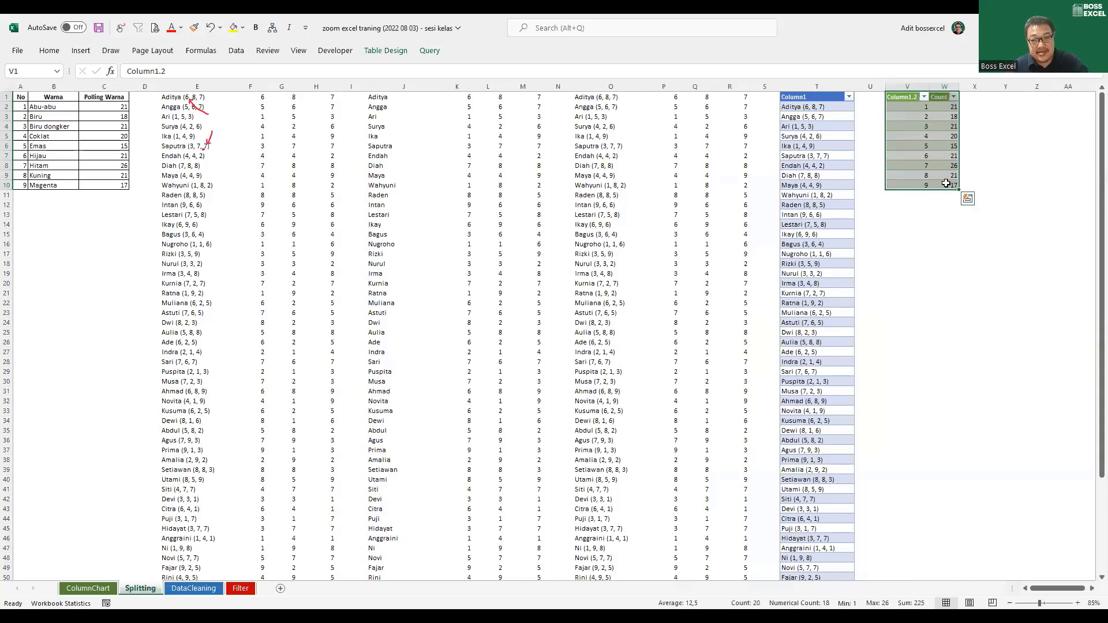
pyautogui.click(807, 84)
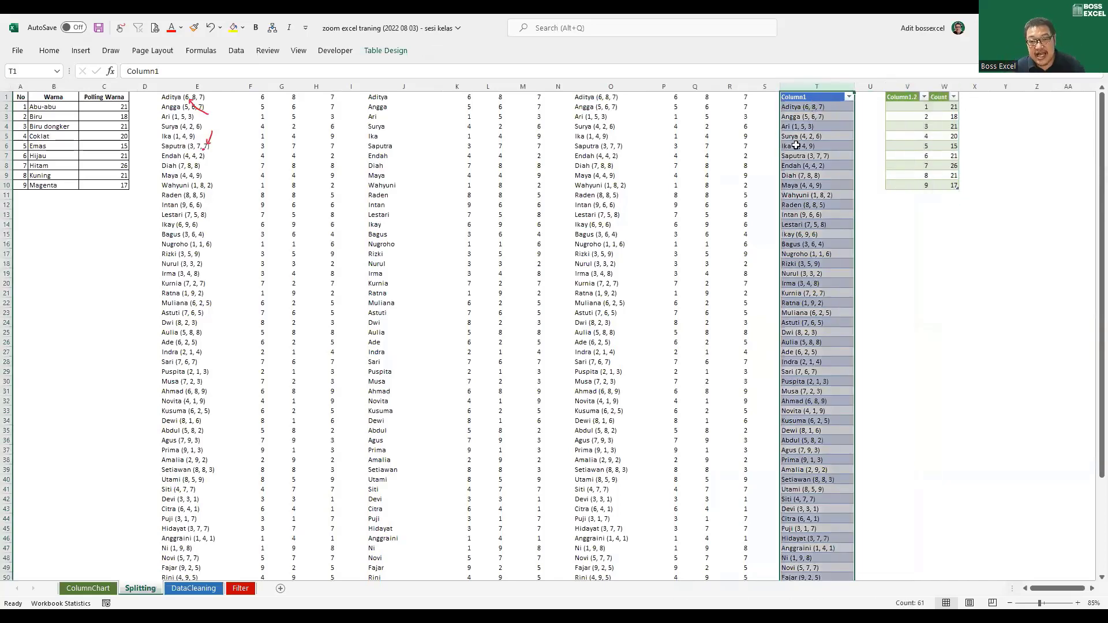
pyautogui.click(813, 87)
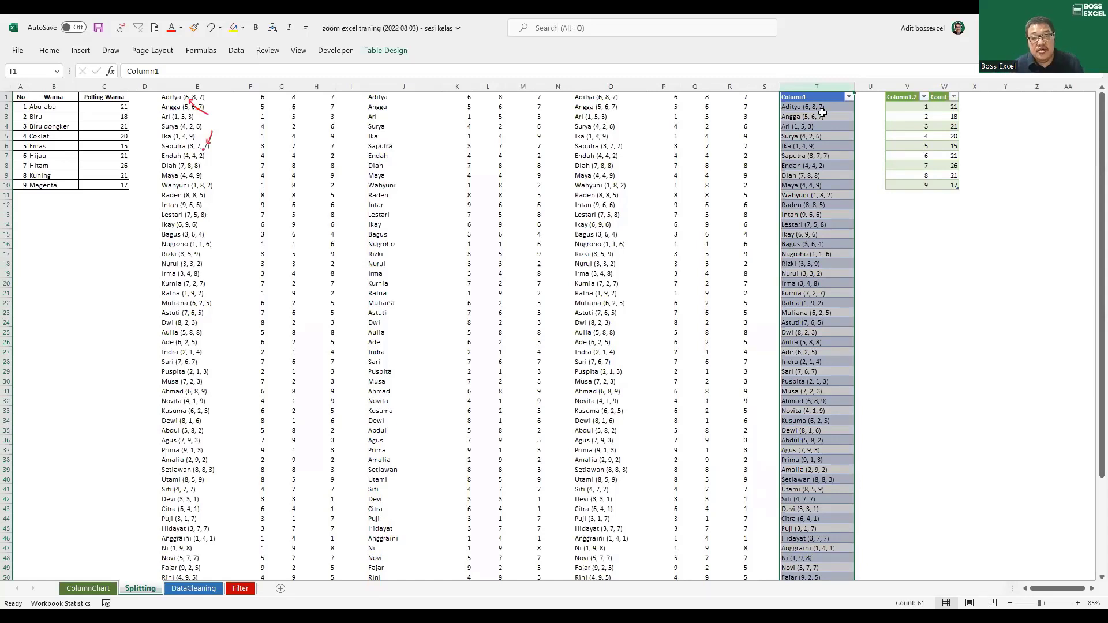
pyautogui.moveTo(907, 97); pyautogui.dragTo(947, 186)
pyautogui.click(934, 202)
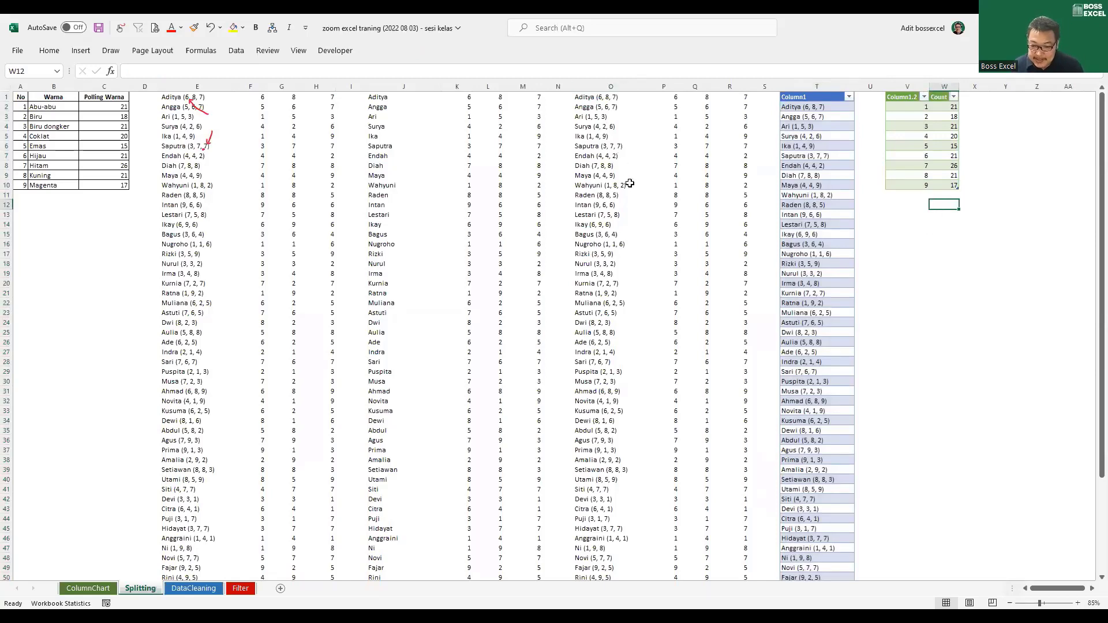
pyautogui.click(632, 35)
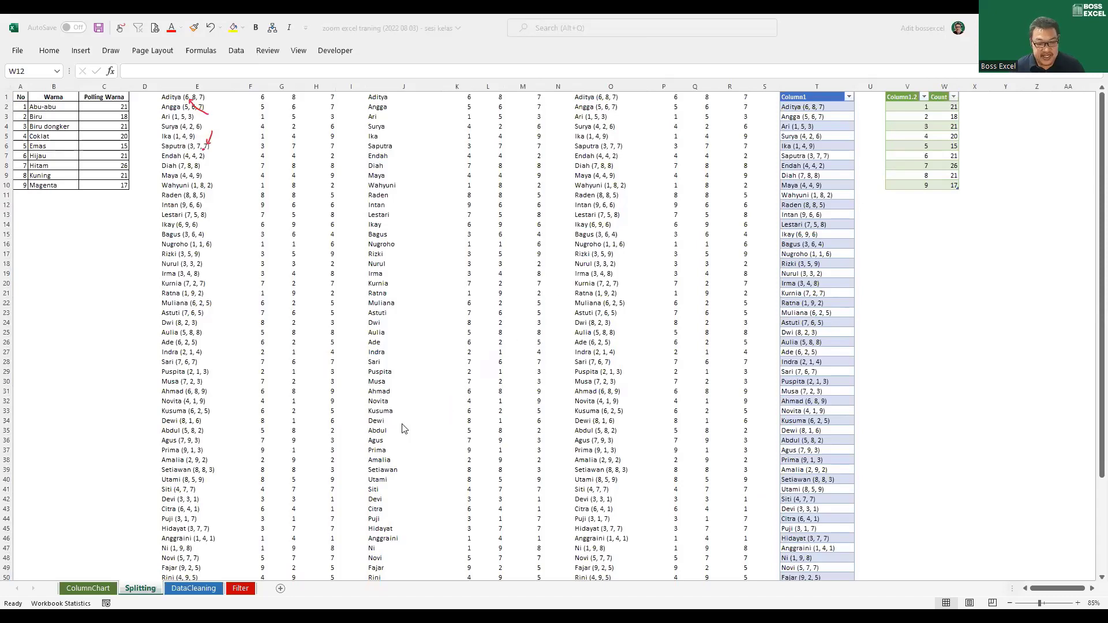
# Go to the DataCleaning sheet and examine the friends list, the villa rental total and the list of days
pyautogui.click(199, 588)
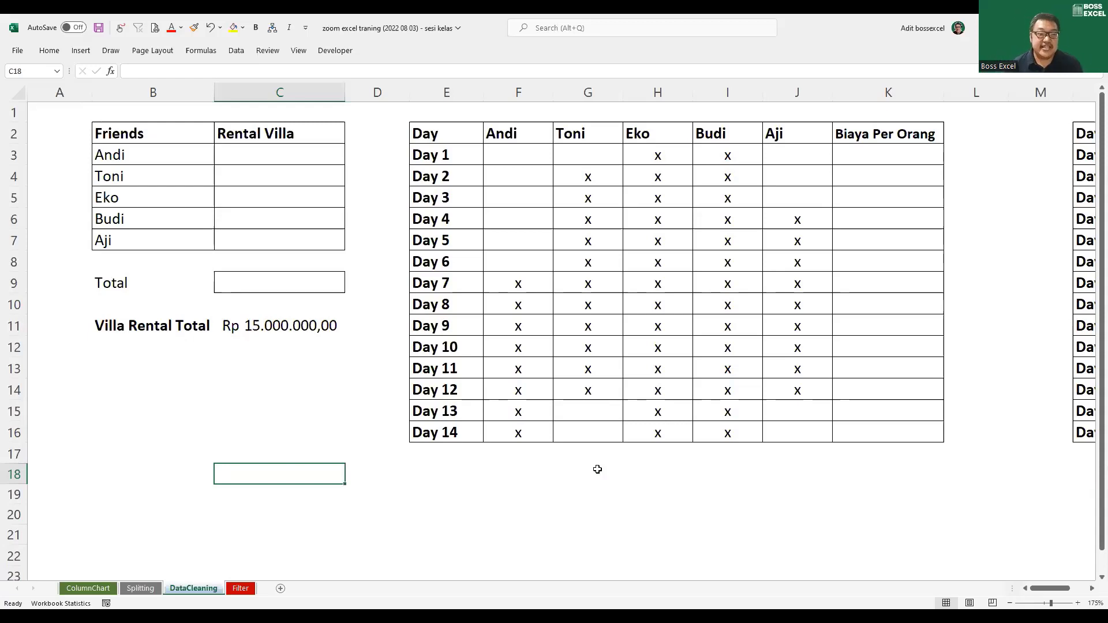
pyautogui.moveTo(125, 158); pyautogui.dragTo(164, 239)
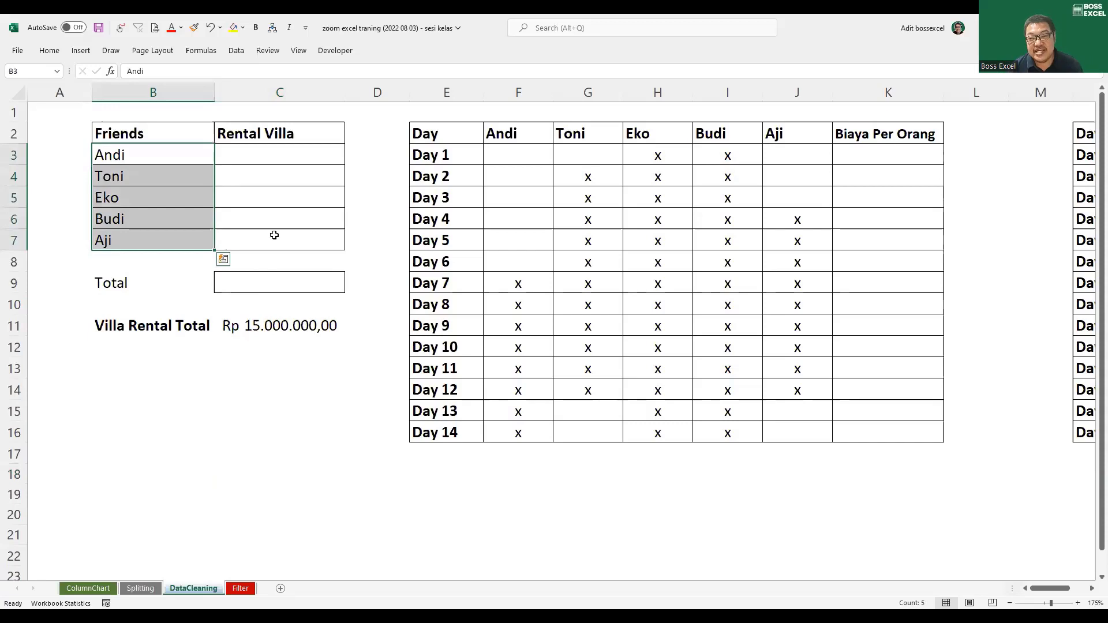
pyautogui.moveTo(188, 329); pyautogui.dragTo(254, 328)
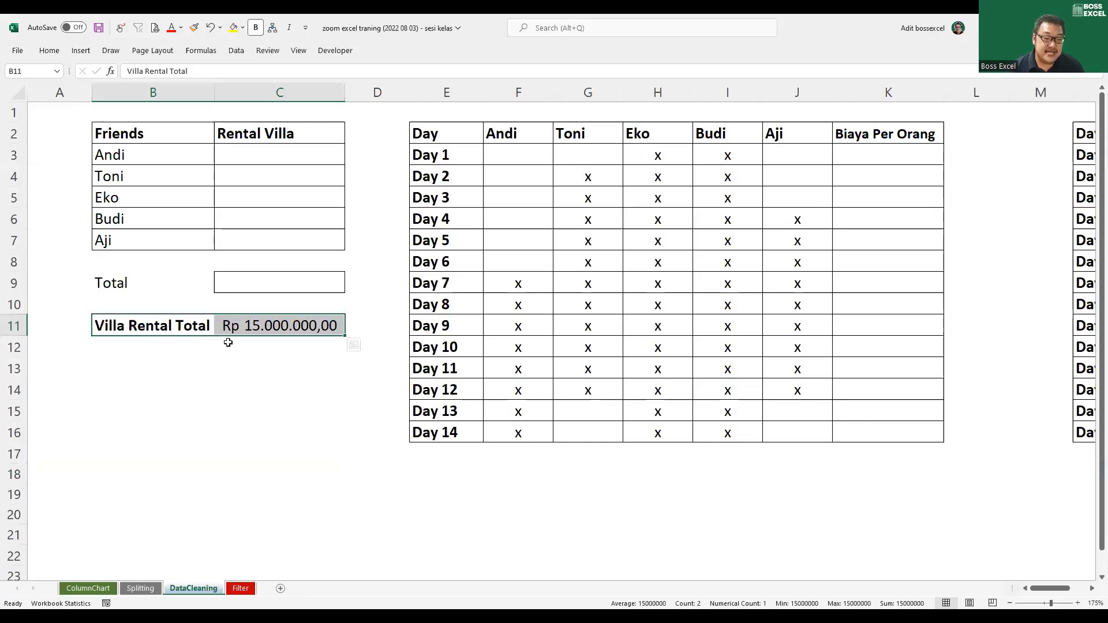
pyautogui.click(269, 327)
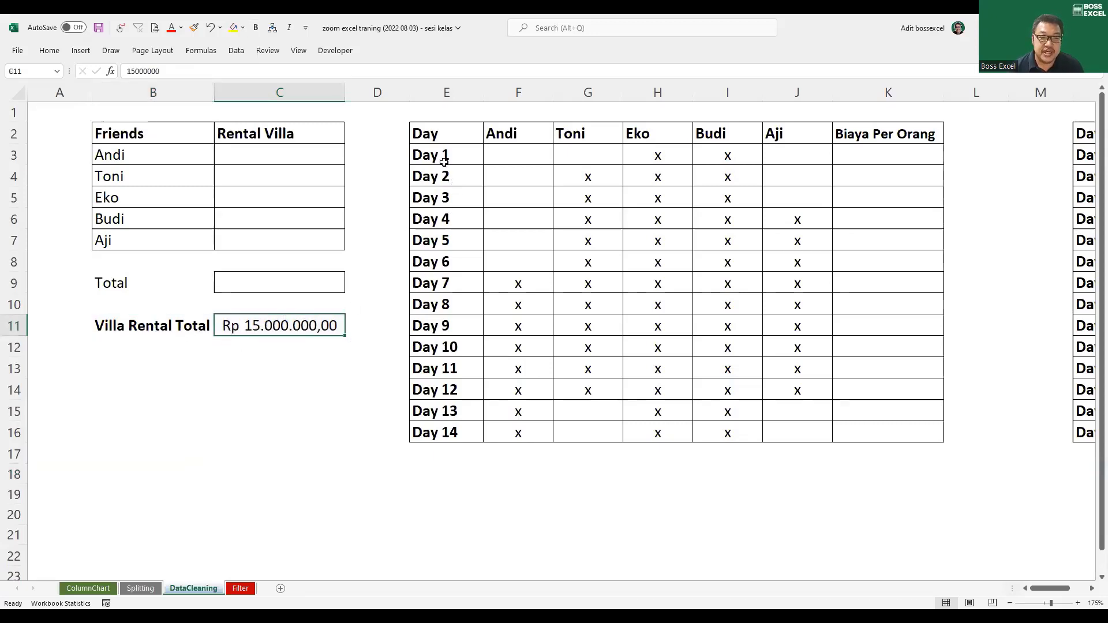
pyautogui.moveTo(440, 156); pyautogui.dragTo(459, 428)
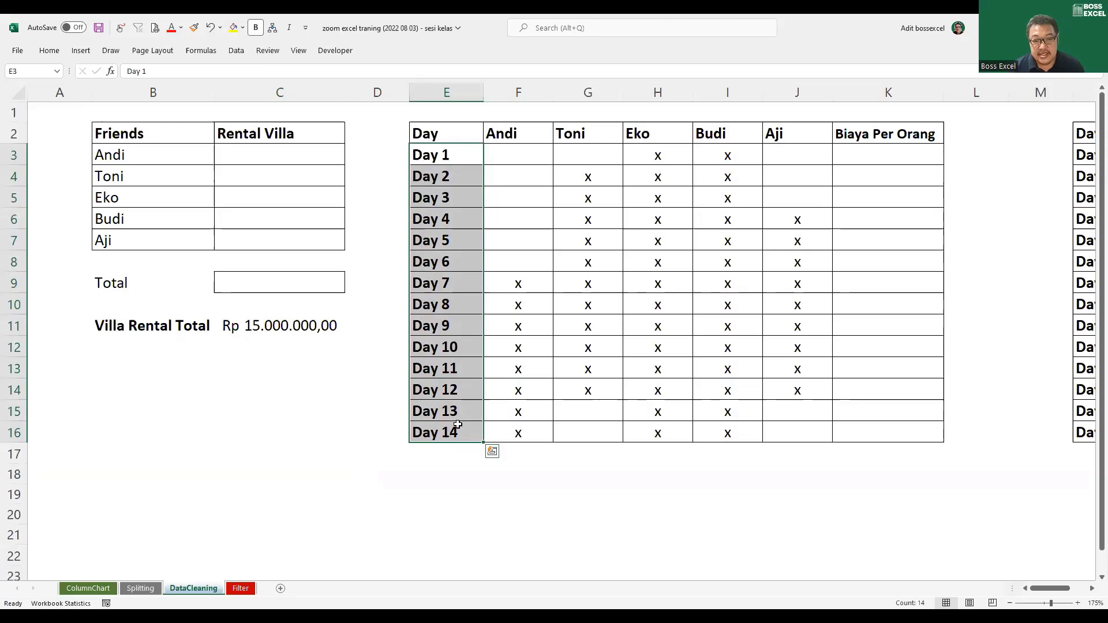
# Examine the attendance marks per friend and day, and the Rental Villa cells C3:C7
pyautogui.click(523, 156)
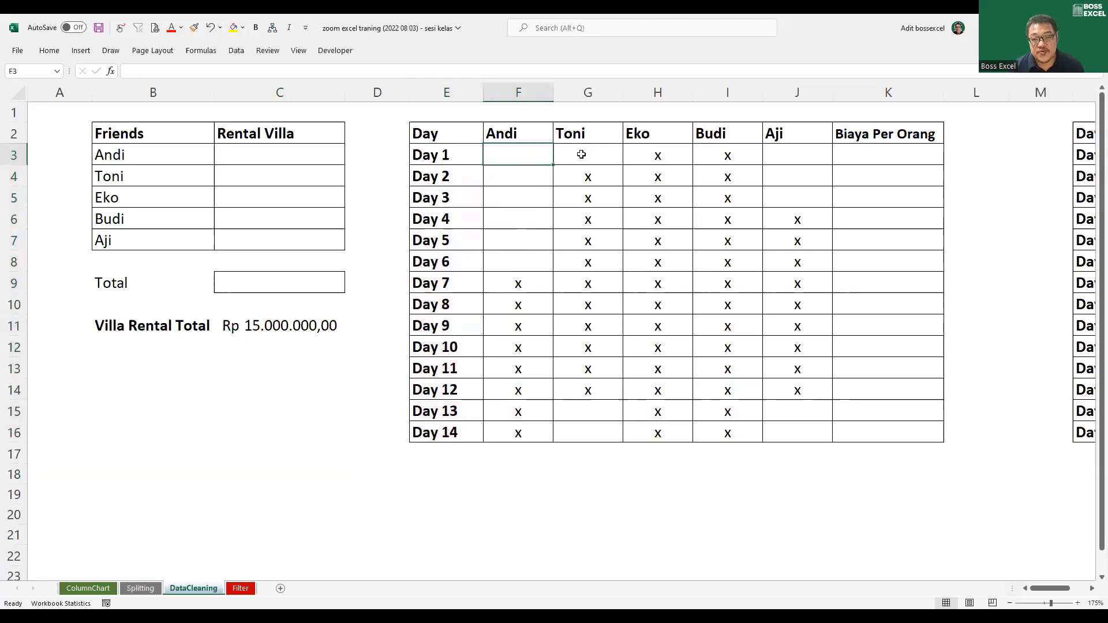
pyautogui.click(577, 155)
pyautogui.click(639, 155)
pyautogui.click(715, 154)
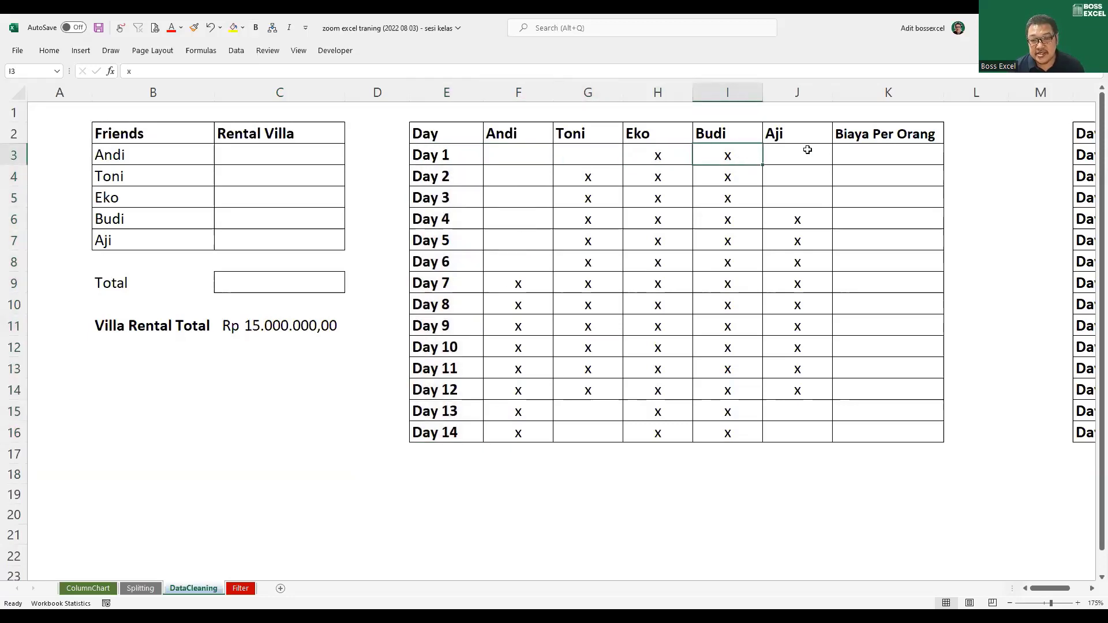
pyautogui.click(806, 150)
pyautogui.moveTo(807, 198); pyautogui.dragTo(808, 221)
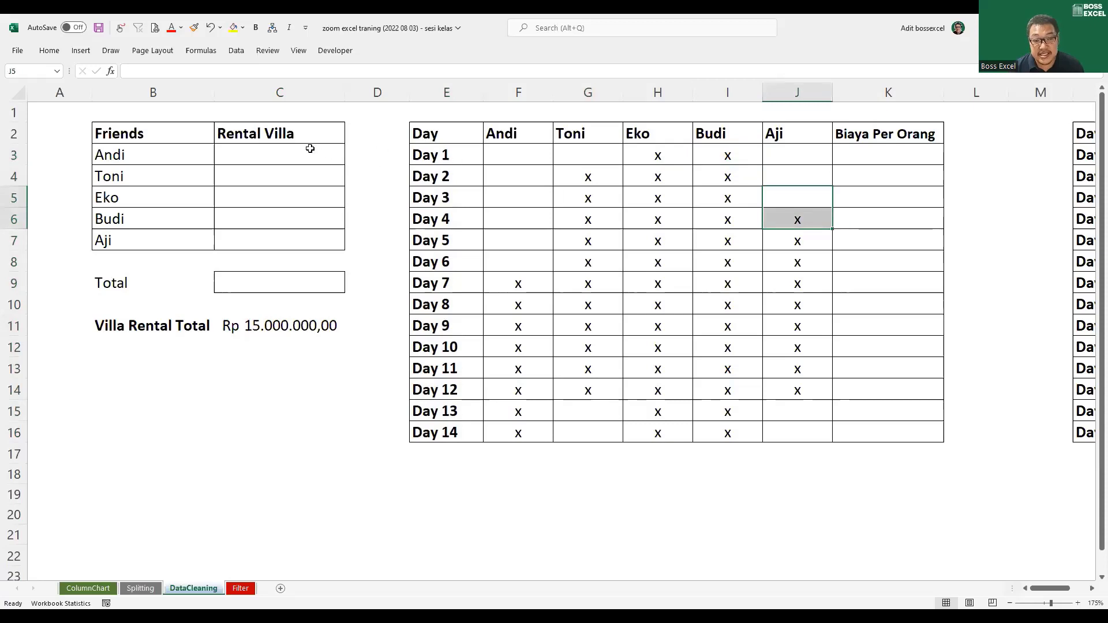
pyautogui.moveTo(310, 149); pyautogui.dragTo(305, 237)
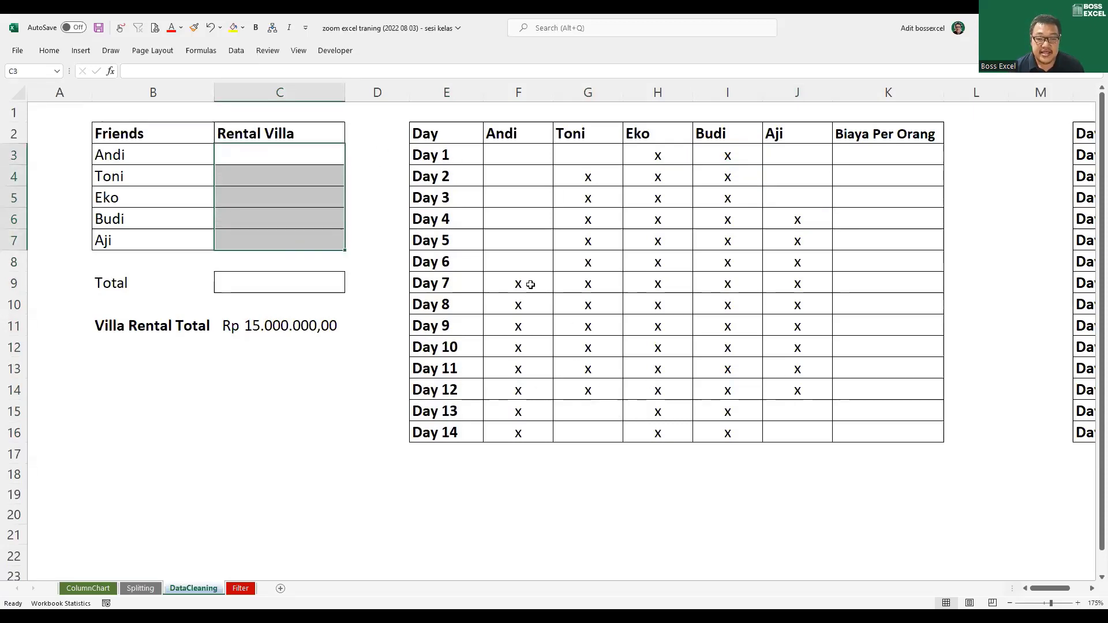
pyautogui.moveTo(530, 285); pyautogui.dragTo(522, 434)
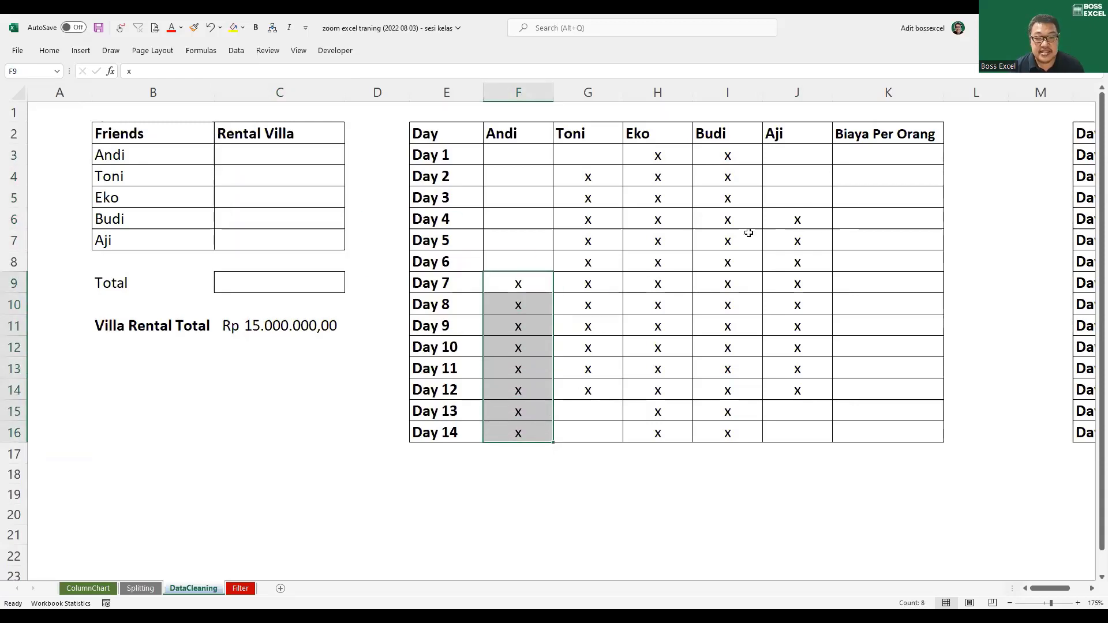
# Start the Day 1 cost formula in K3 with the row-locked villa rental total as the dividend: =C$11/
pyautogui.click(886, 158)
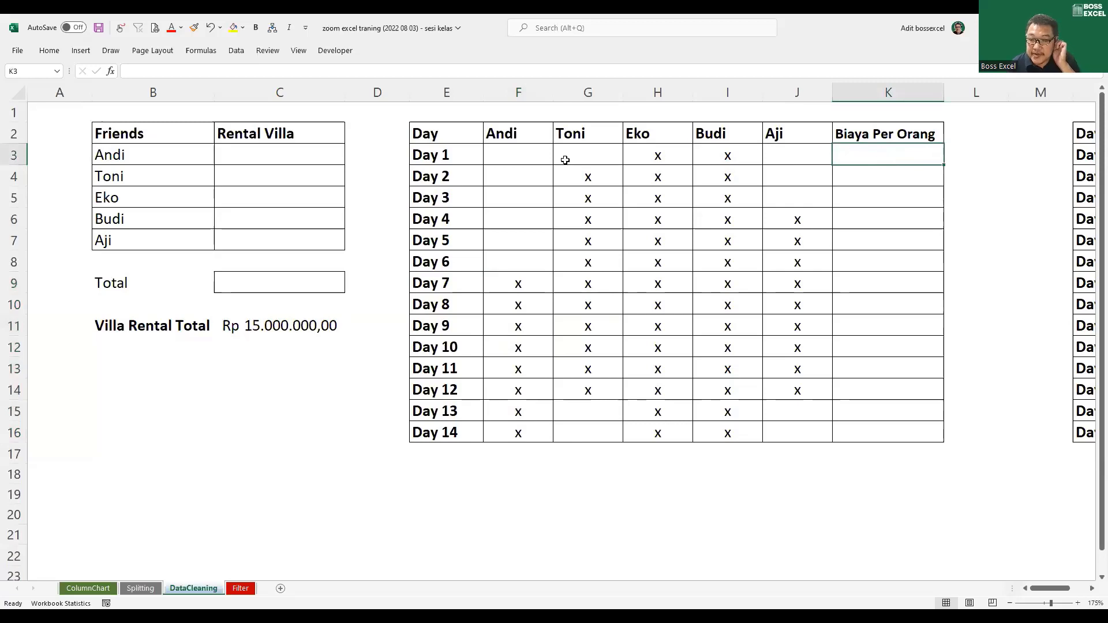
pyautogui.moveTo(471, 163); pyautogui.dragTo(874, 151)
pyautogui.click(875, 152)
pyautogui.write('=')
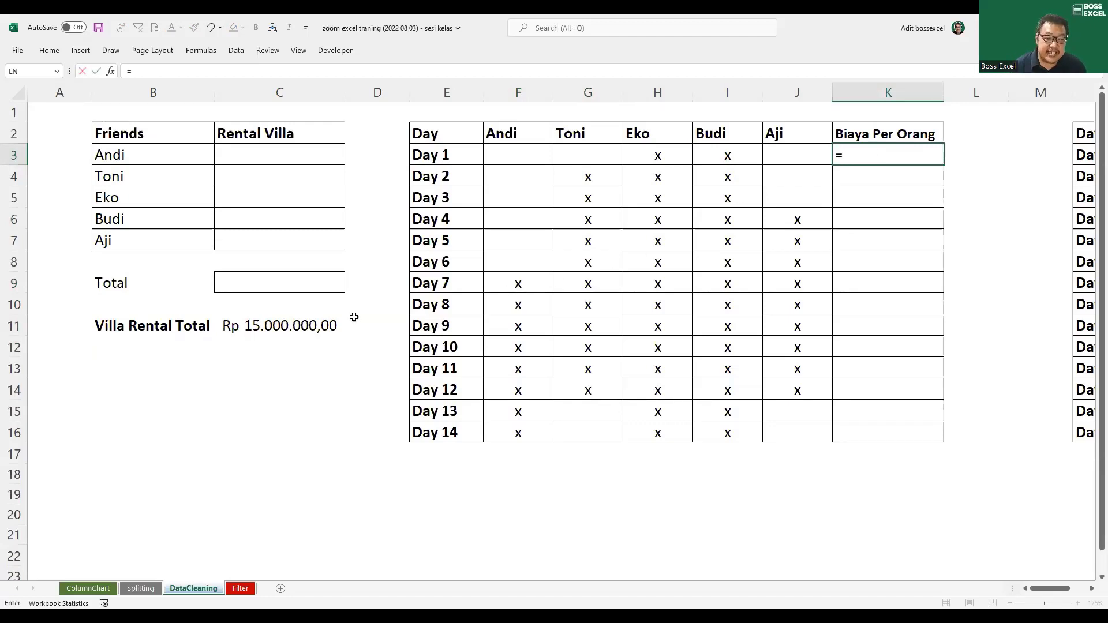
pyautogui.click(283, 325)
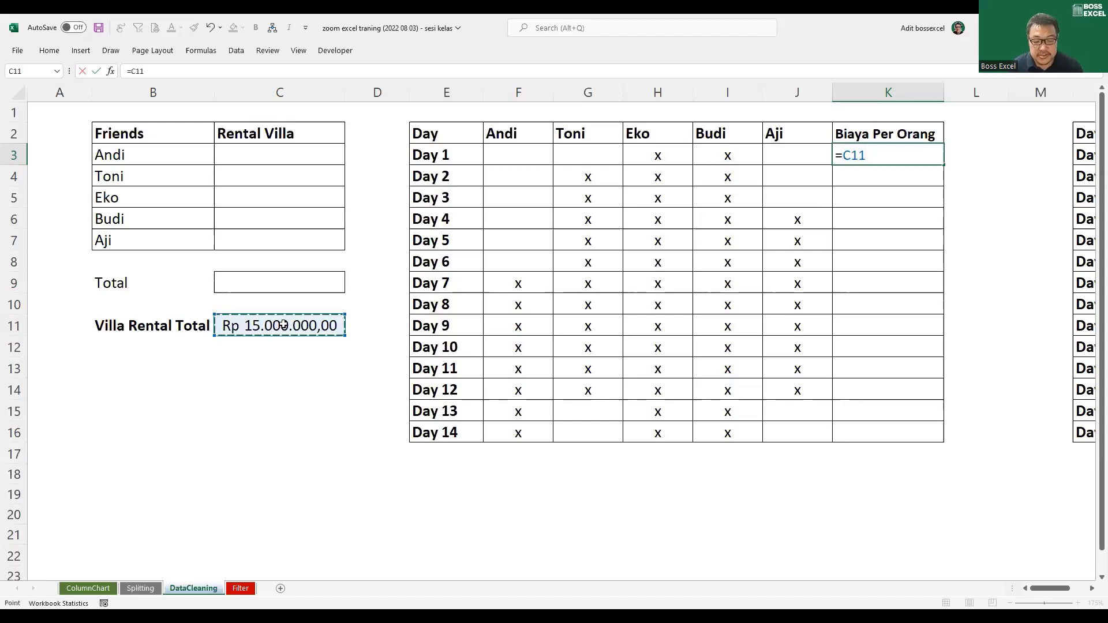
pyautogui.press('F4')
pyautogui.press('F4')
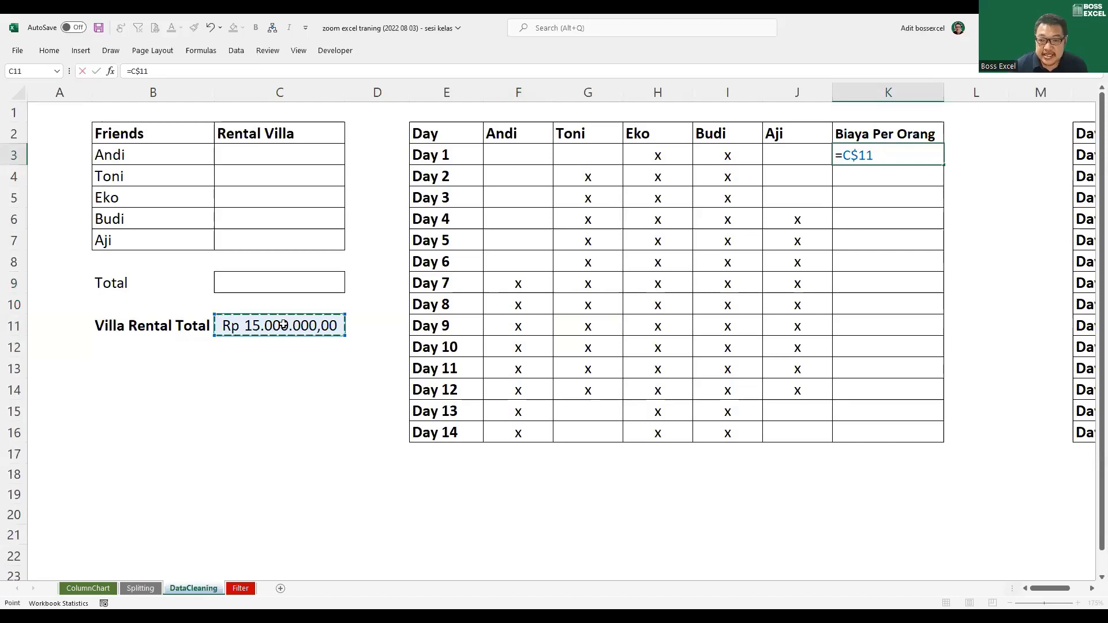
pyautogui.write('/')
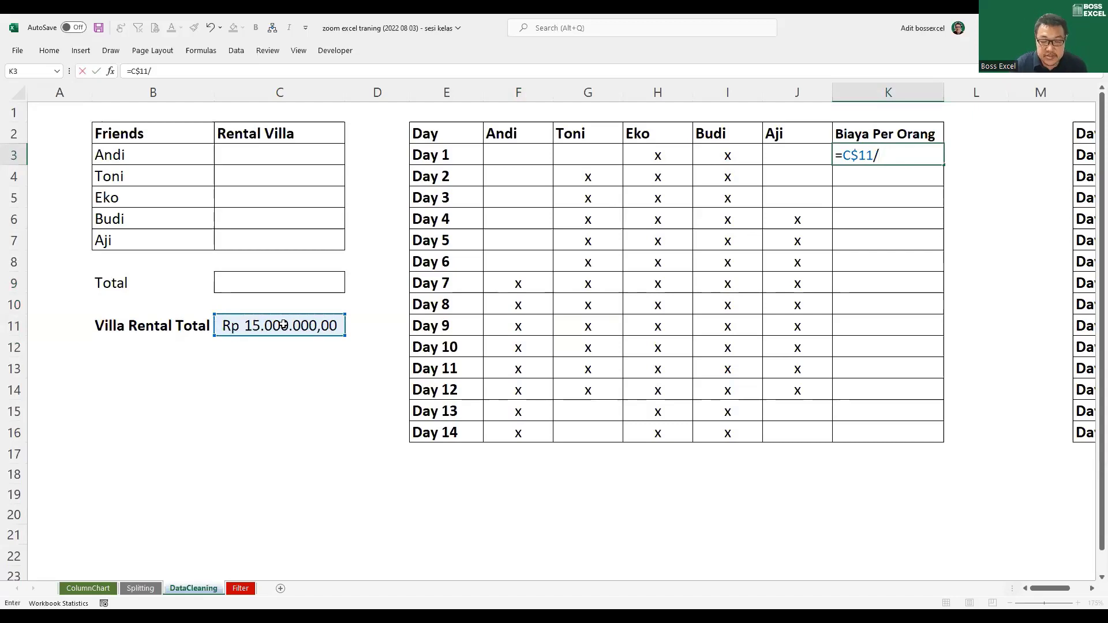
# Complete the K3 formula with a row-locked count of the days as divisor: =C$11/COUNTA(E$3:E$16)
pyautogui.write('counta')
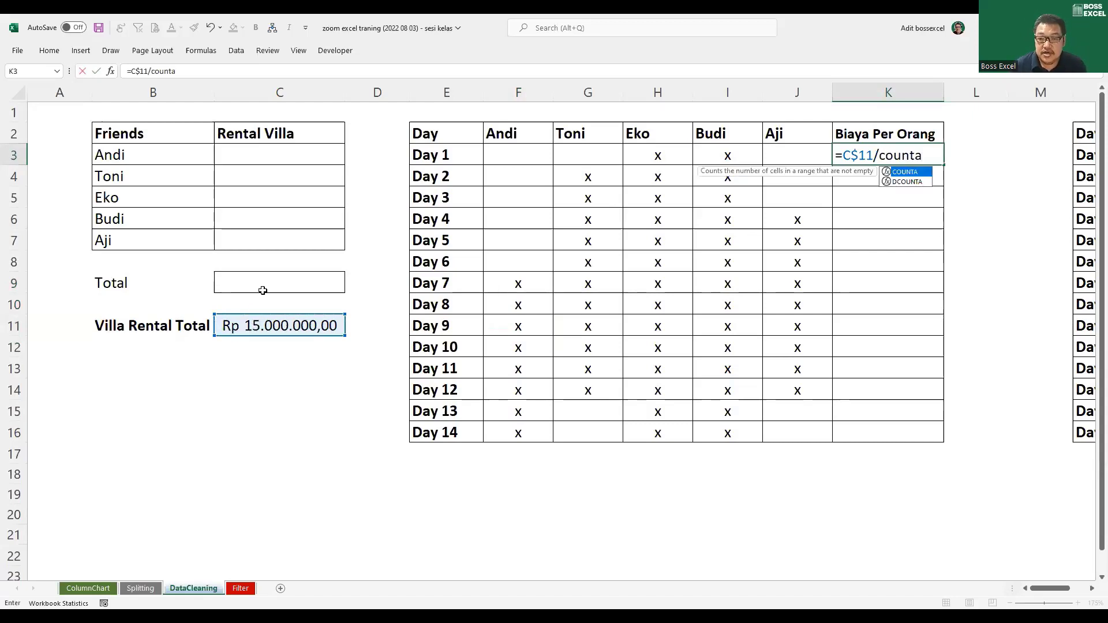
pyautogui.moveTo(470, 153); pyautogui.dragTo(468, 383)
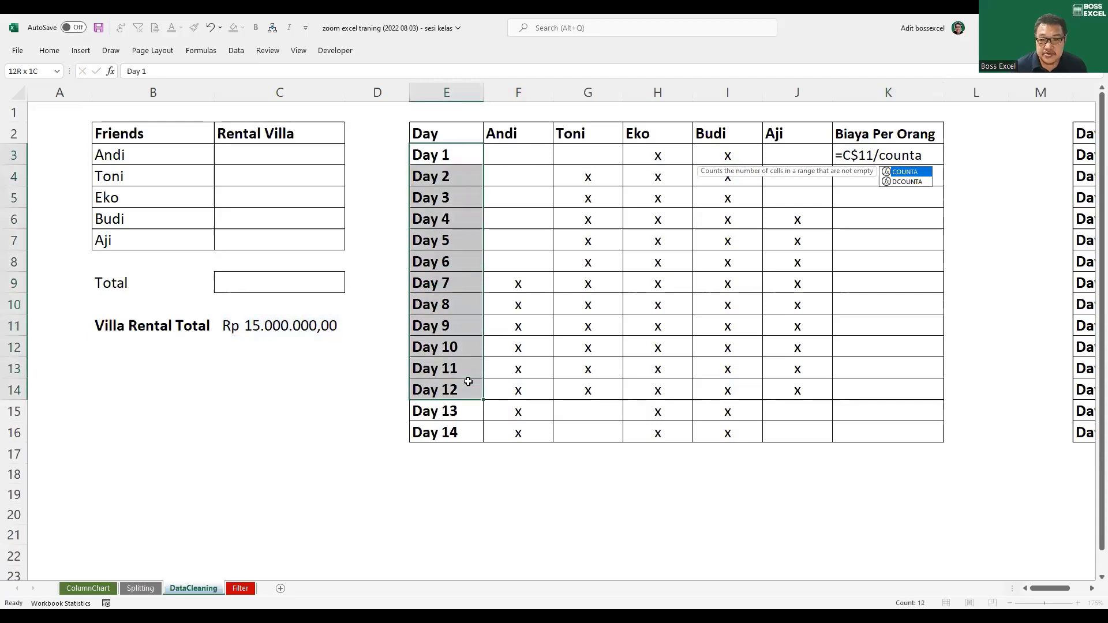
pyautogui.click(907, 157)
pyautogui.press('F2')
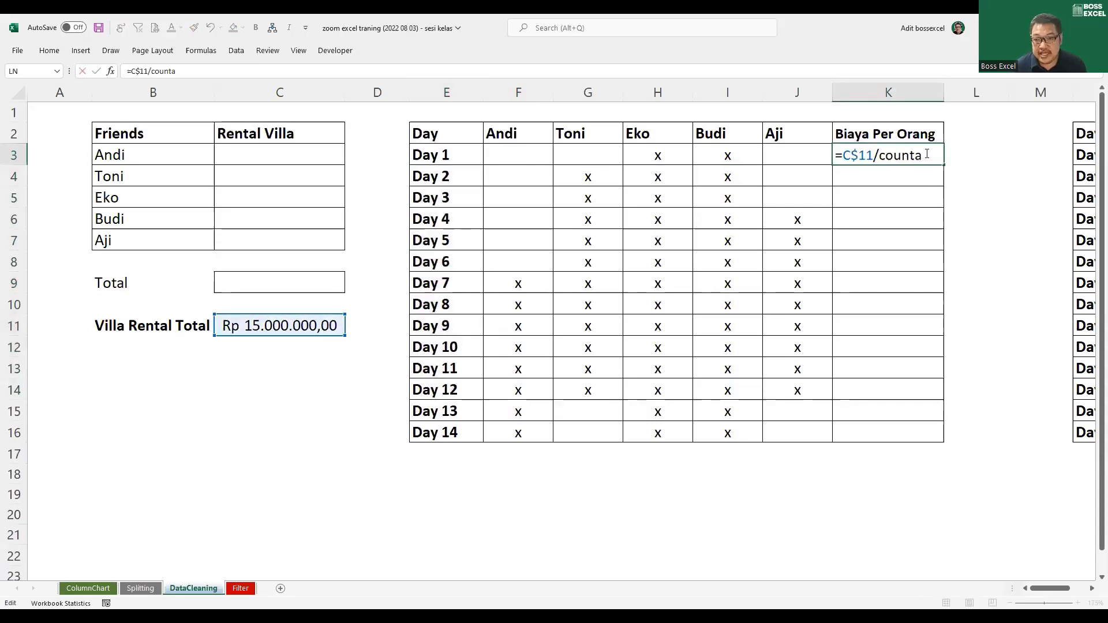
pyautogui.press('BackSpace')
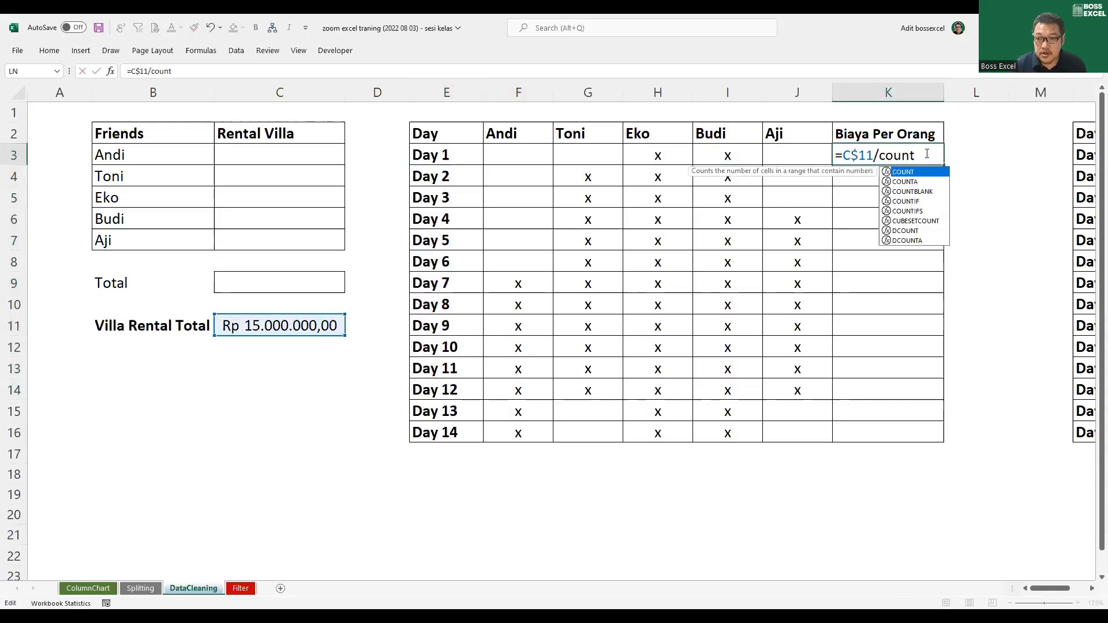
pyautogui.press('Down')
pyautogui.press('Tab')
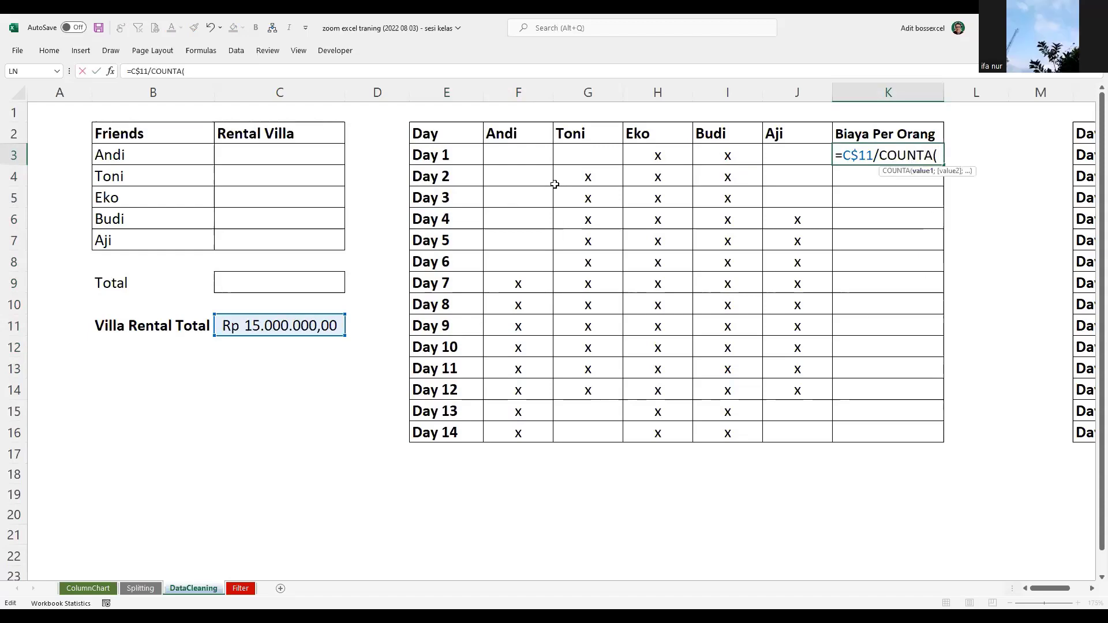
pyautogui.moveTo(446, 156); pyautogui.dragTo(440, 184)
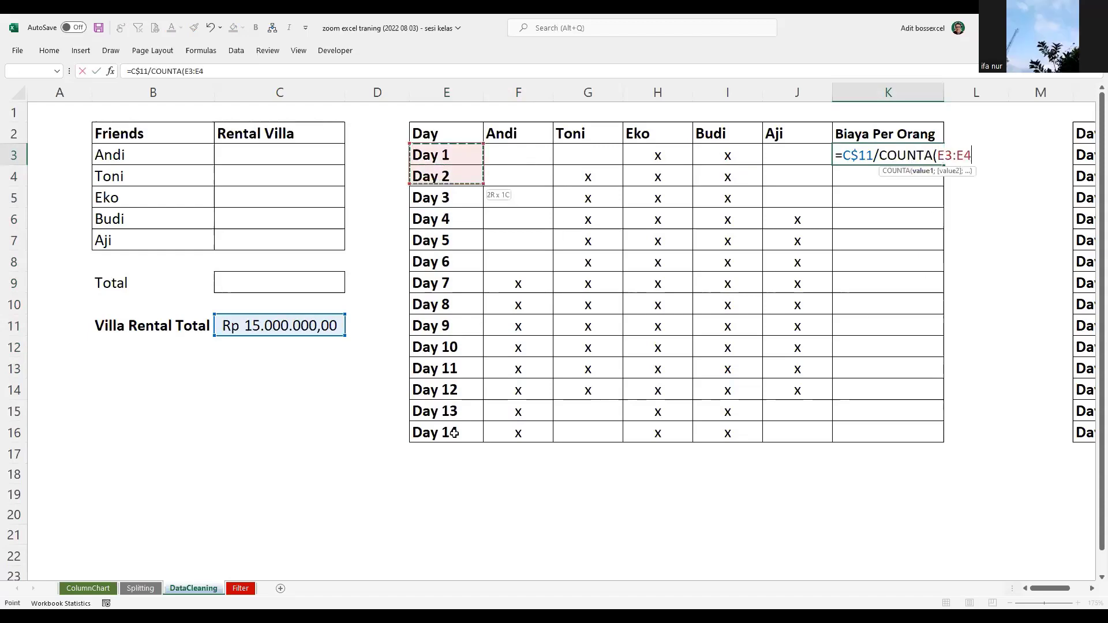
pyautogui.moveTo(454, 433); pyautogui.dragTo(455, 434)
pyautogui.press('F4')
pyautogui.press('F4')
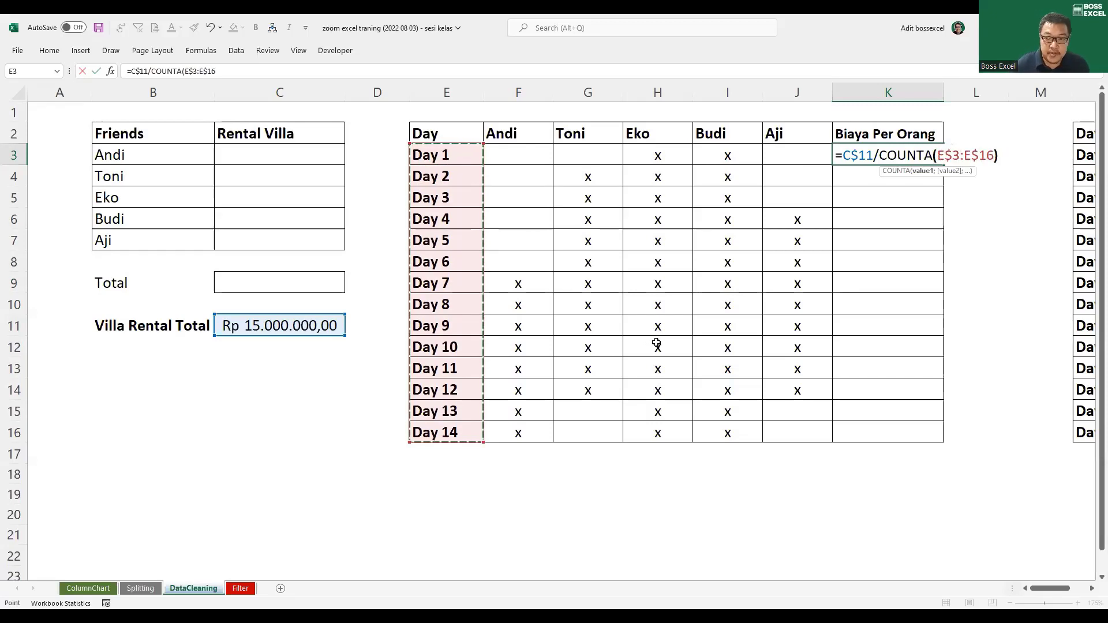
pyautogui.press('Return')
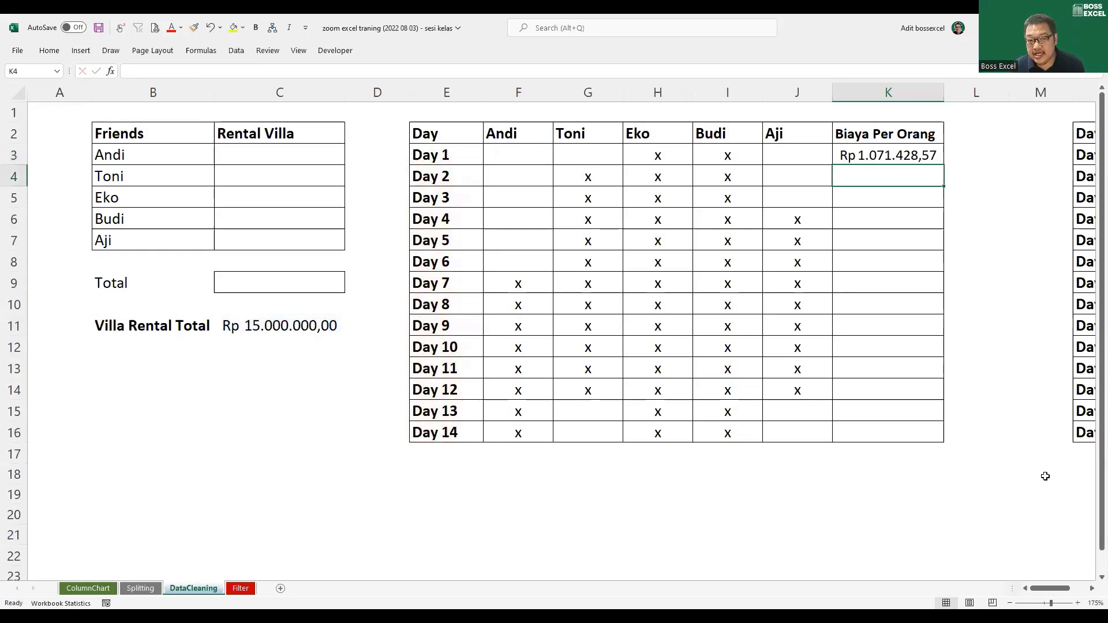
# Compare the daily cost in K3 with the villa rental total and the Day 1 attendance marks in F3:J3
pyautogui.hscroll(2, 1066, 563)
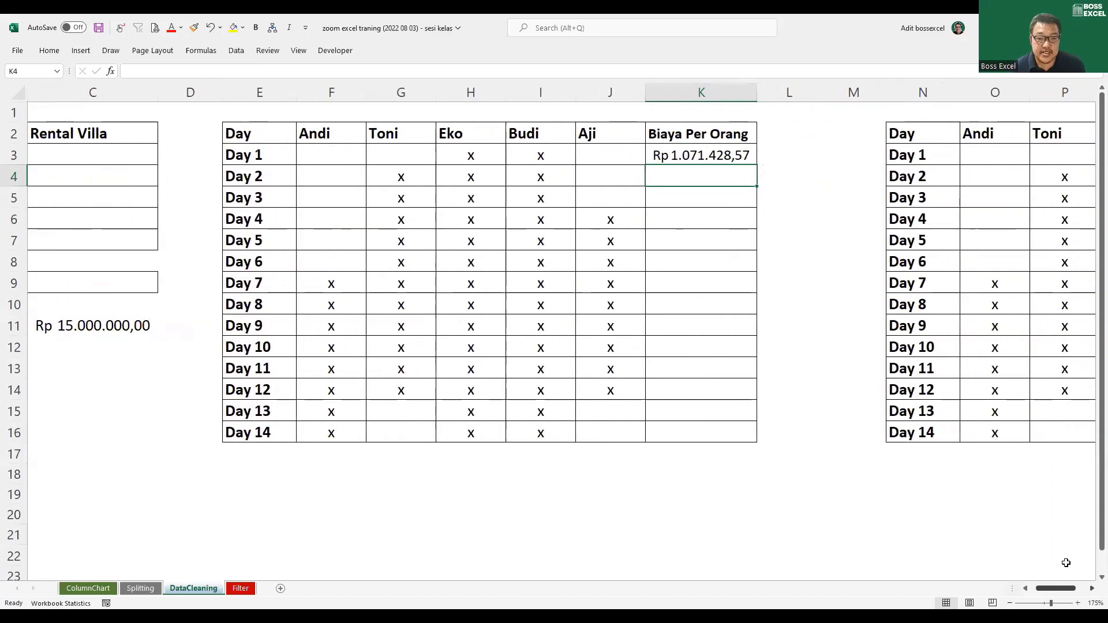
pyautogui.click(717, 157)
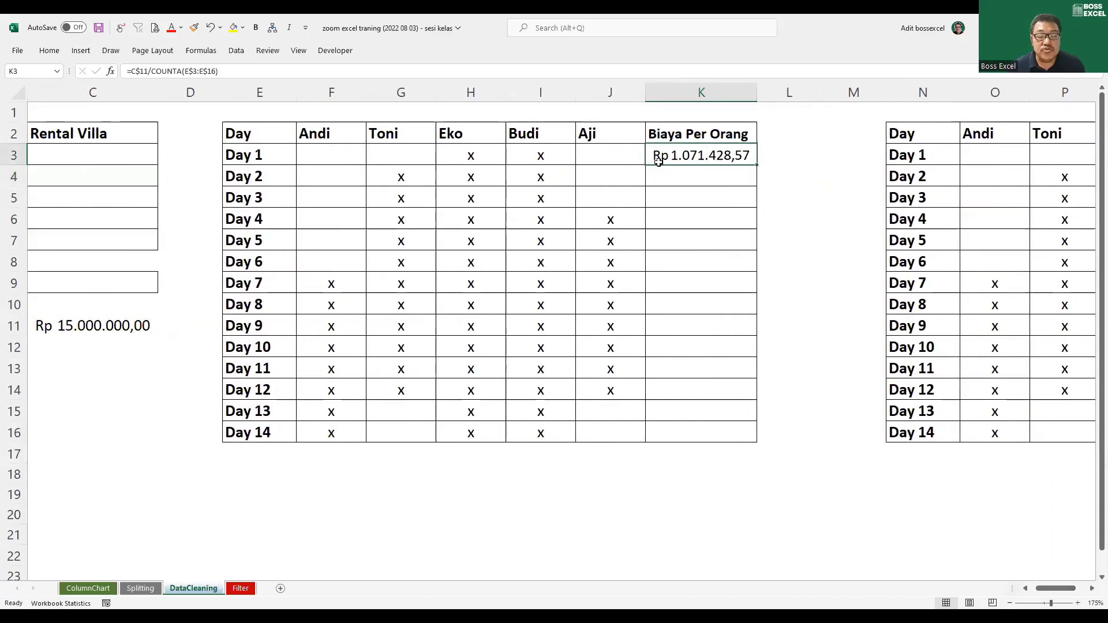
pyautogui.moveTo(633, 150); pyautogui.dragTo(346, 158)
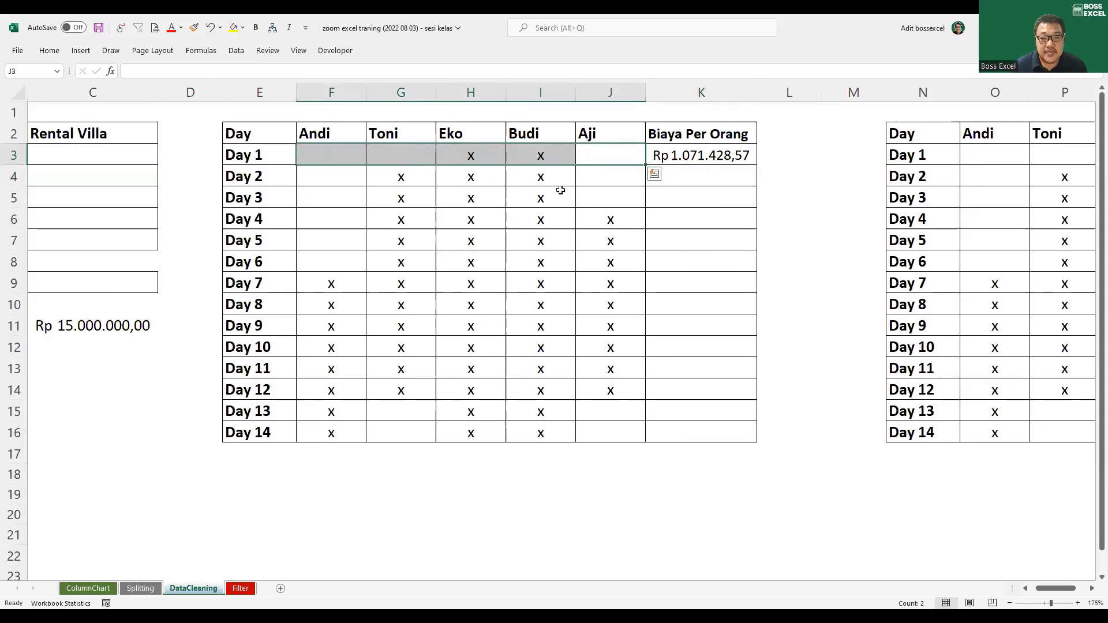
pyautogui.click(90, 328)
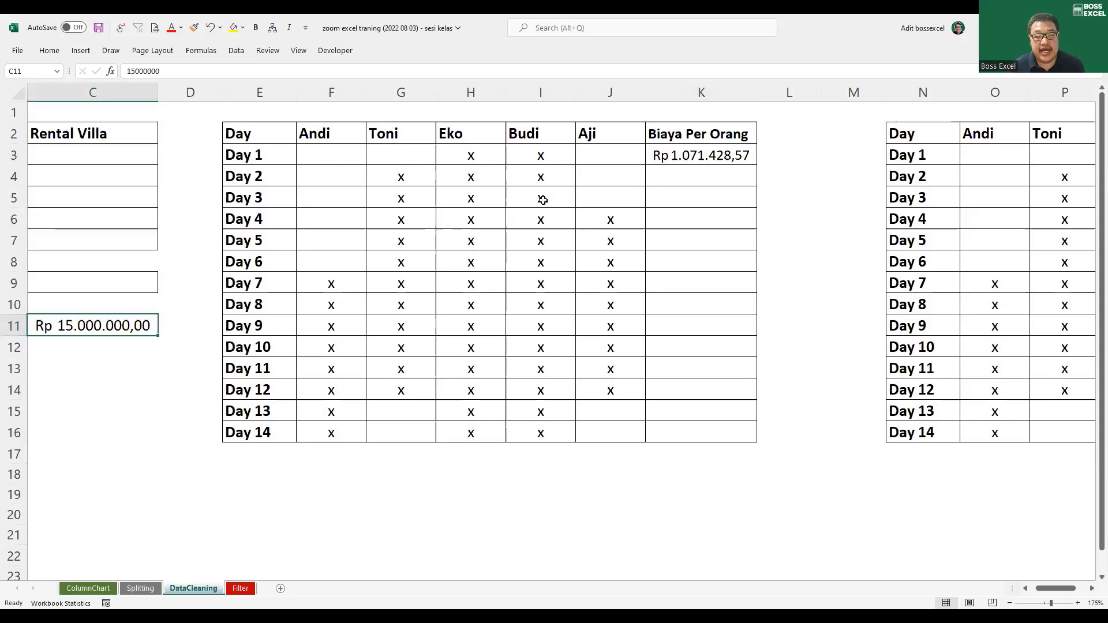
pyautogui.click(671, 160)
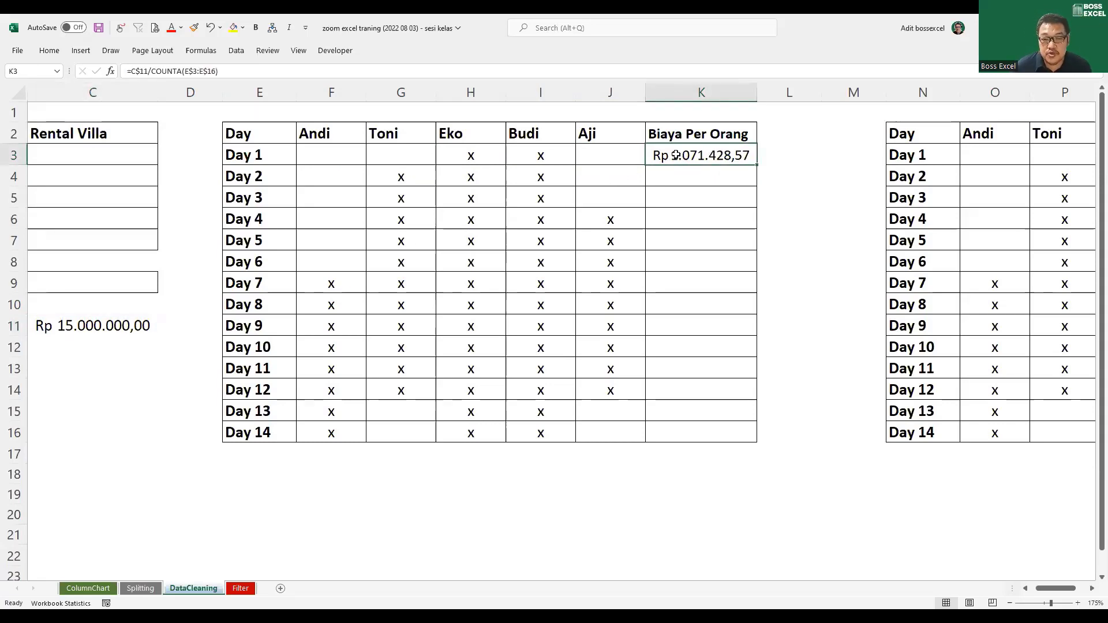
pyautogui.click(475, 159)
pyautogui.click(535, 158)
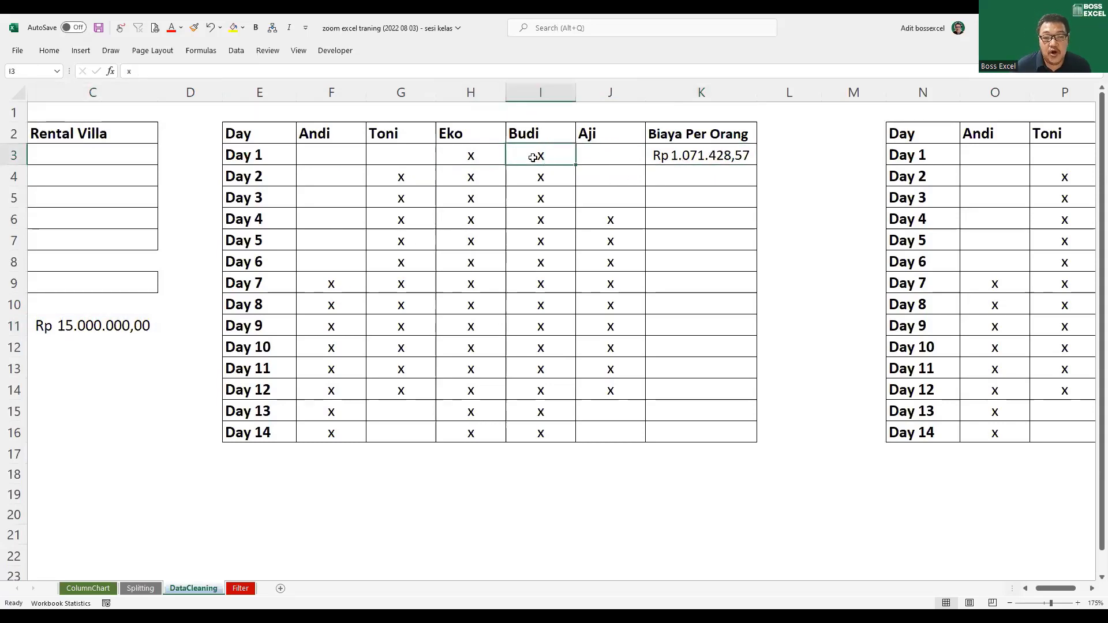
# Extend the K3 formula to divide by the number of friends present on Day 1: =C$11/COUNTA(E$3:E$16)/COUNTA(F3:J3)
pyautogui.click(686, 156)
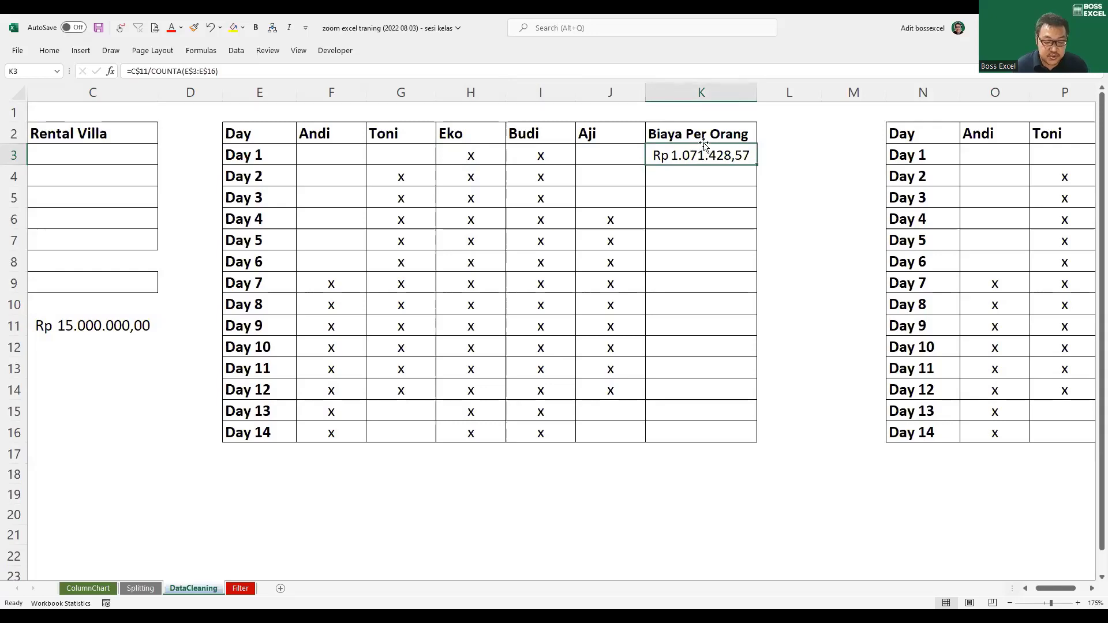
pyautogui.press('F2')
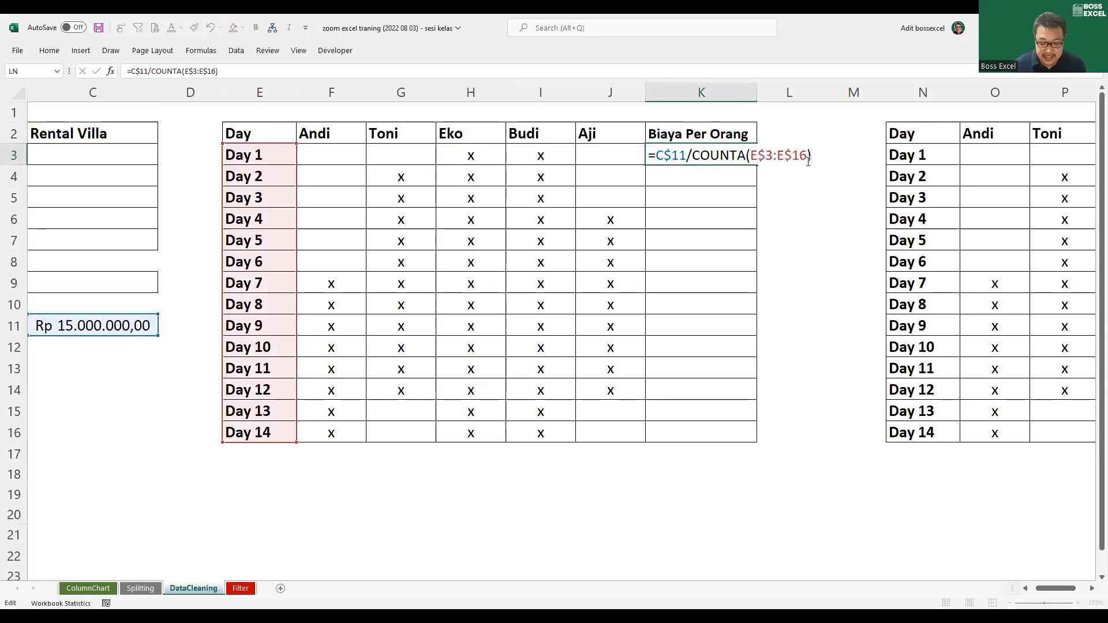
pyautogui.write('/')
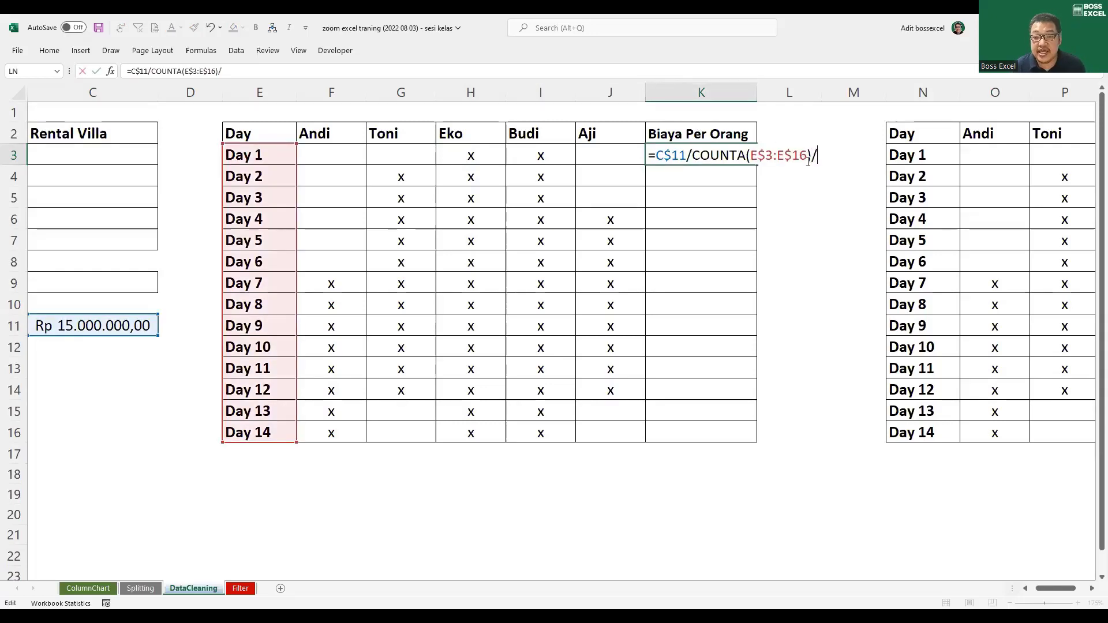
pyautogui.write('COUNTA(')
pyautogui.moveTo(630, 155); pyautogui.dragTo(501, 156)
pyautogui.moveTo(384, 159); pyautogui.dragTo(350, 155)
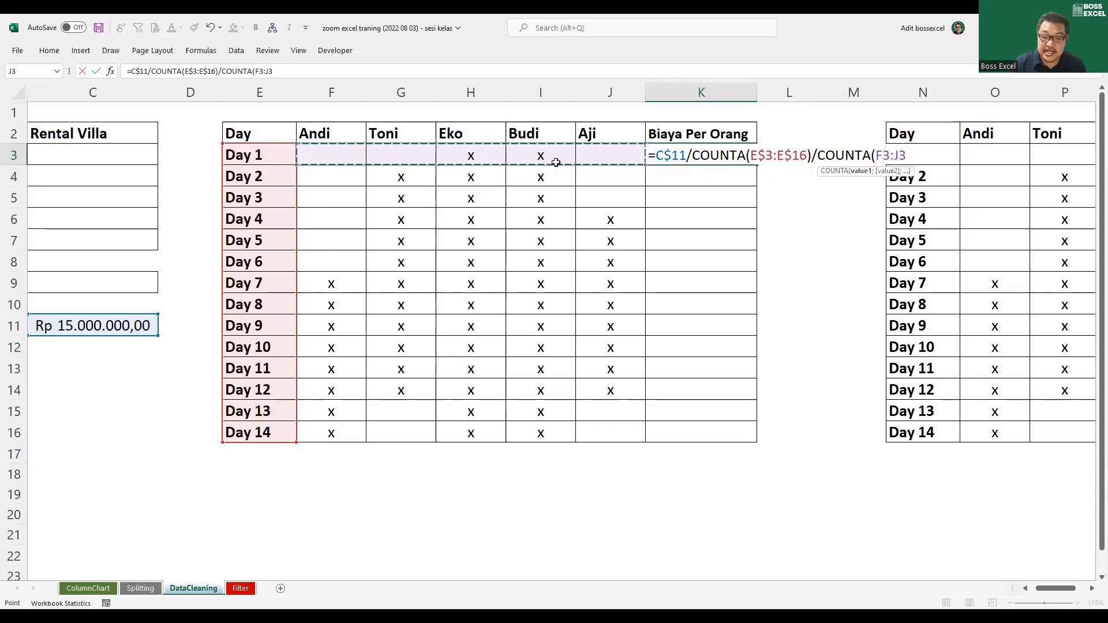
pyautogui.write(')')
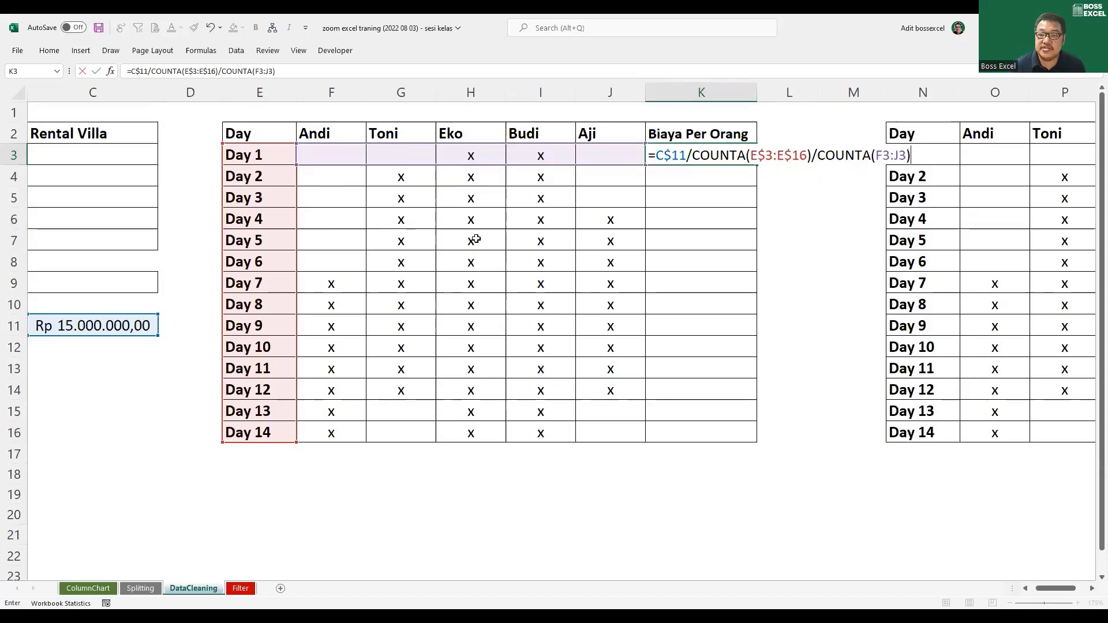
pyautogui.press('Return')
# Check the Day 1 per-person cost against its attendance marks and fill the K3 formula down to K16
pyautogui.click(723, 160)
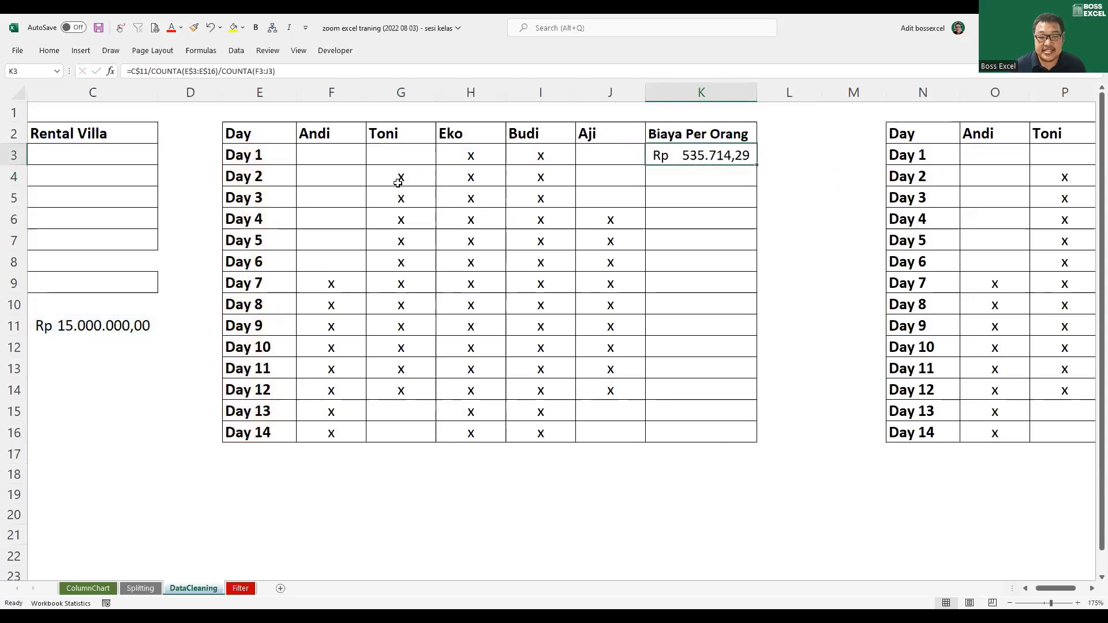
pyautogui.moveTo(471, 154); pyautogui.dragTo(539, 155)
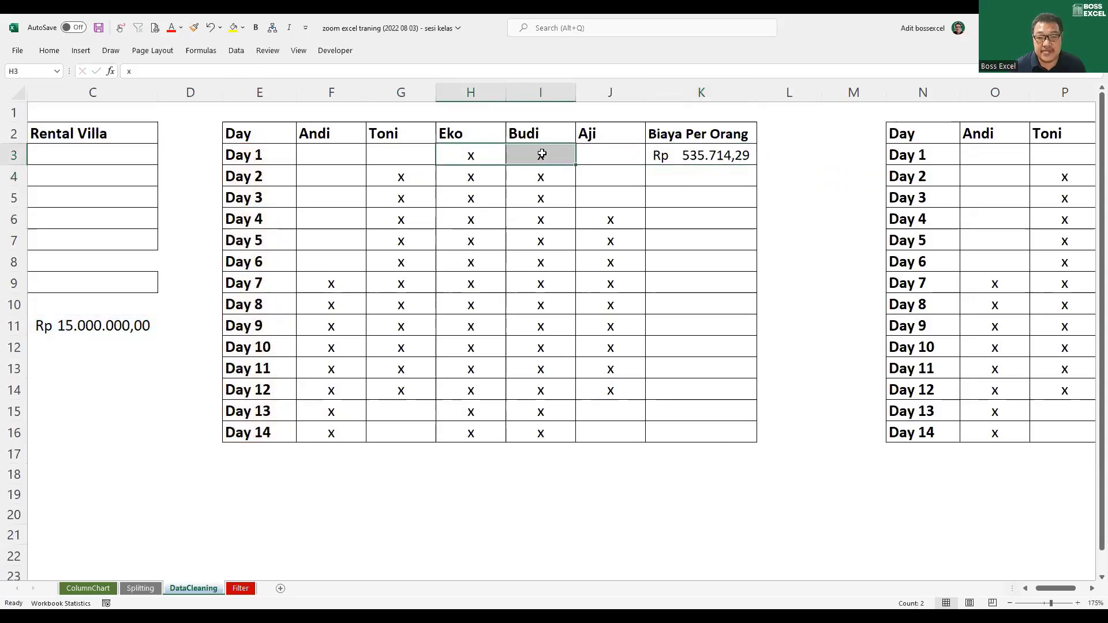
pyautogui.click(701, 157)
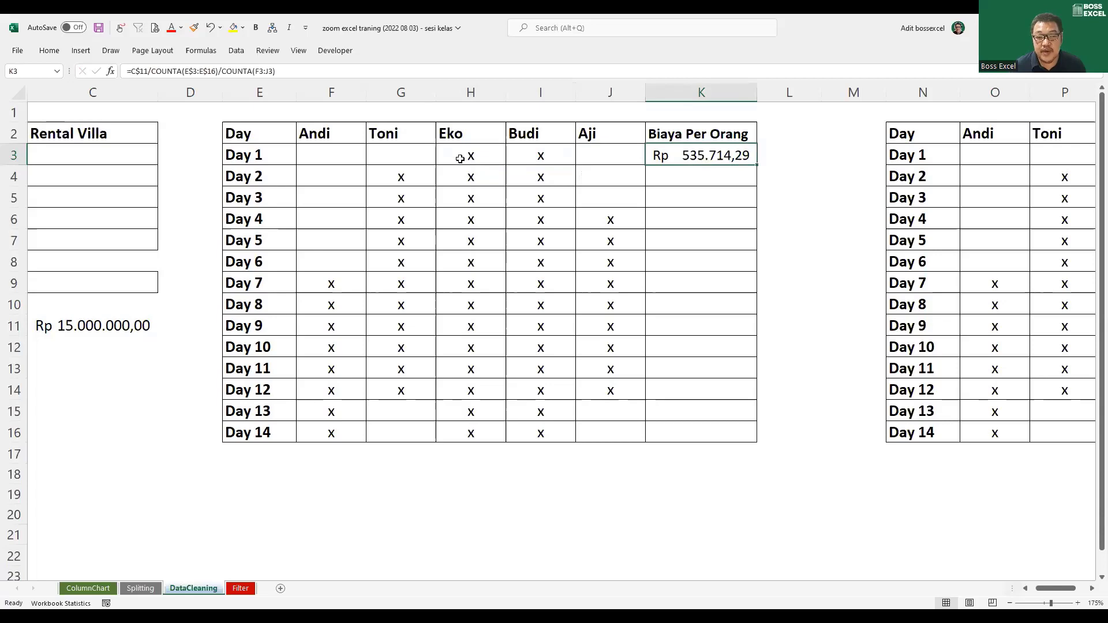
pyautogui.moveTo(460, 159); pyautogui.dragTo(522, 154)
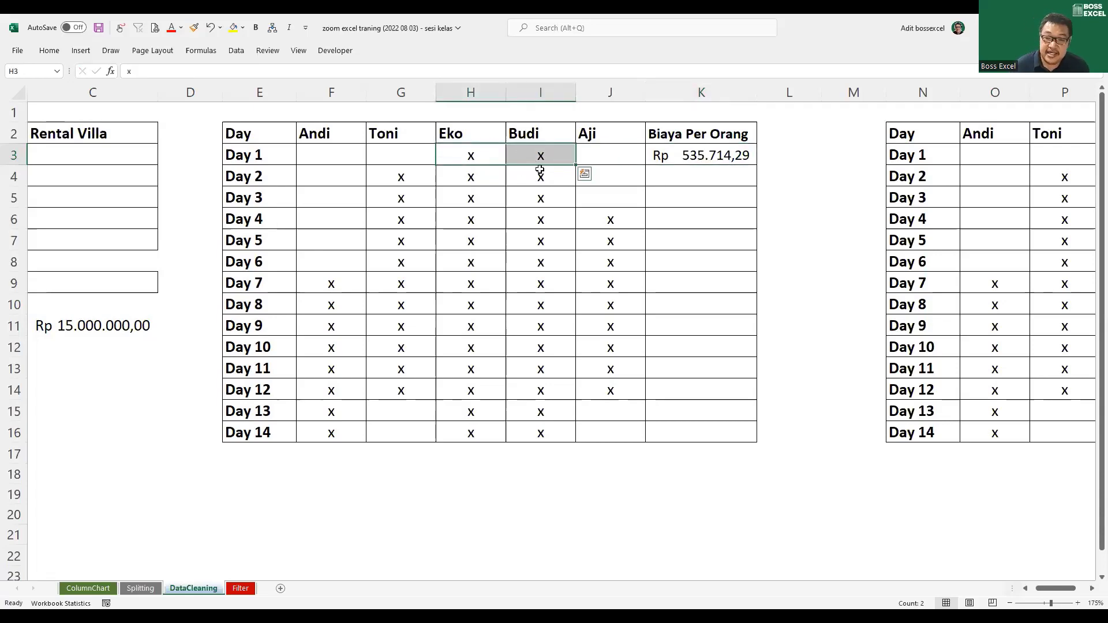
pyautogui.click(747, 157)
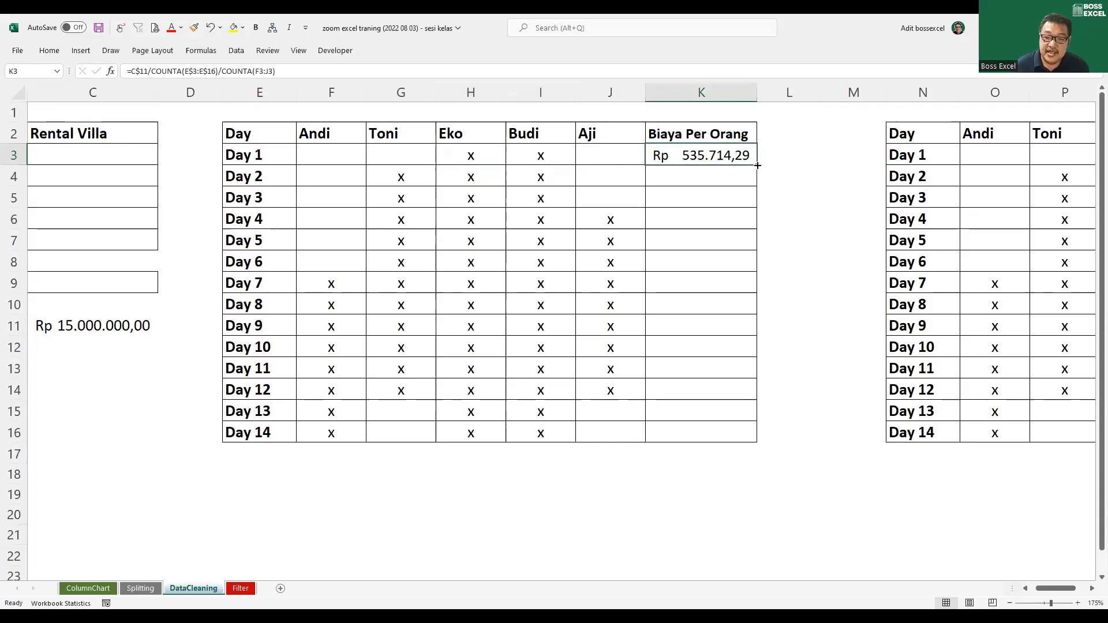
pyautogui.doubleClick(757, 166)
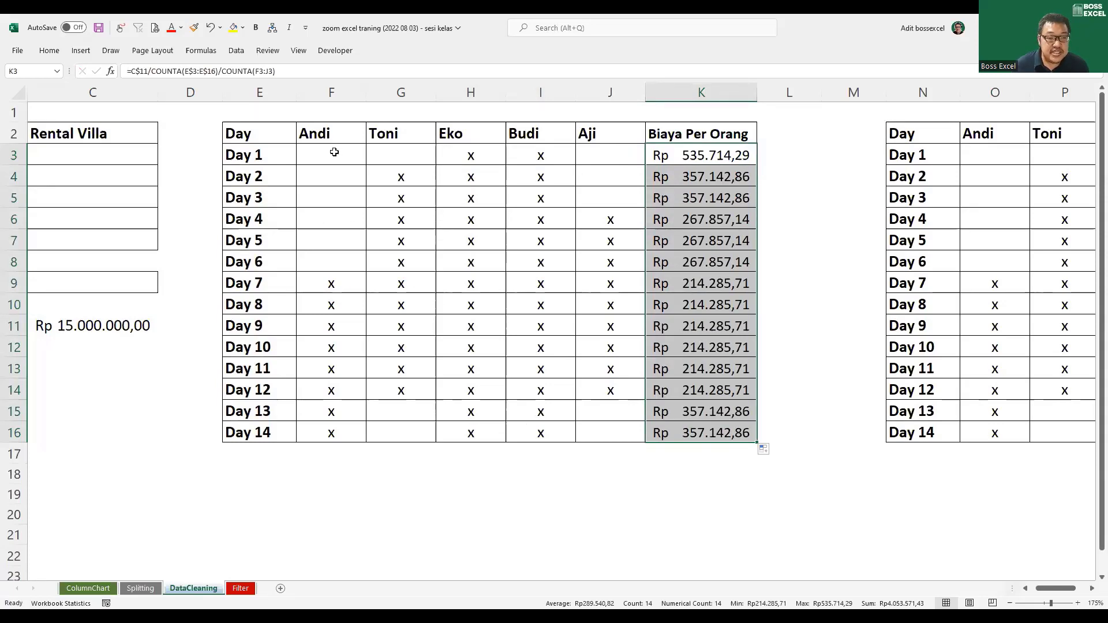
# Start a SUMPRODUCT formula in F18 that tests the first friend's attendance marks for "x": =SUMPRODUCT((F3:F16="x")
pyautogui.moveTo(331, 151); pyautogui.dragTo(334, 432)
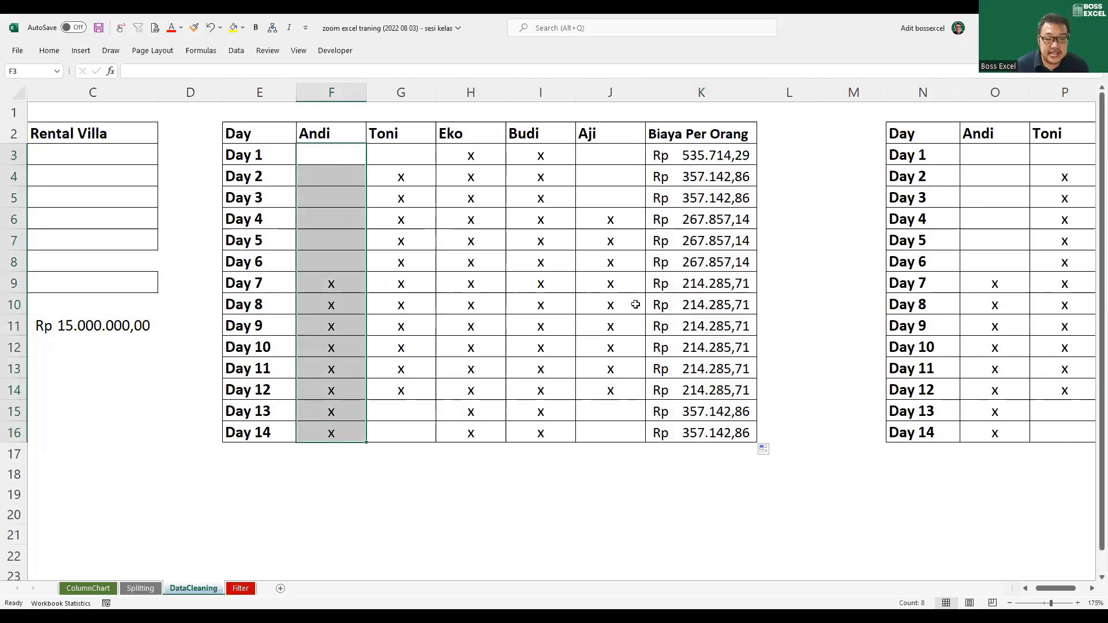
pyautogui.moveTo(663, 283); pyautogui.dragTo(680, 437)
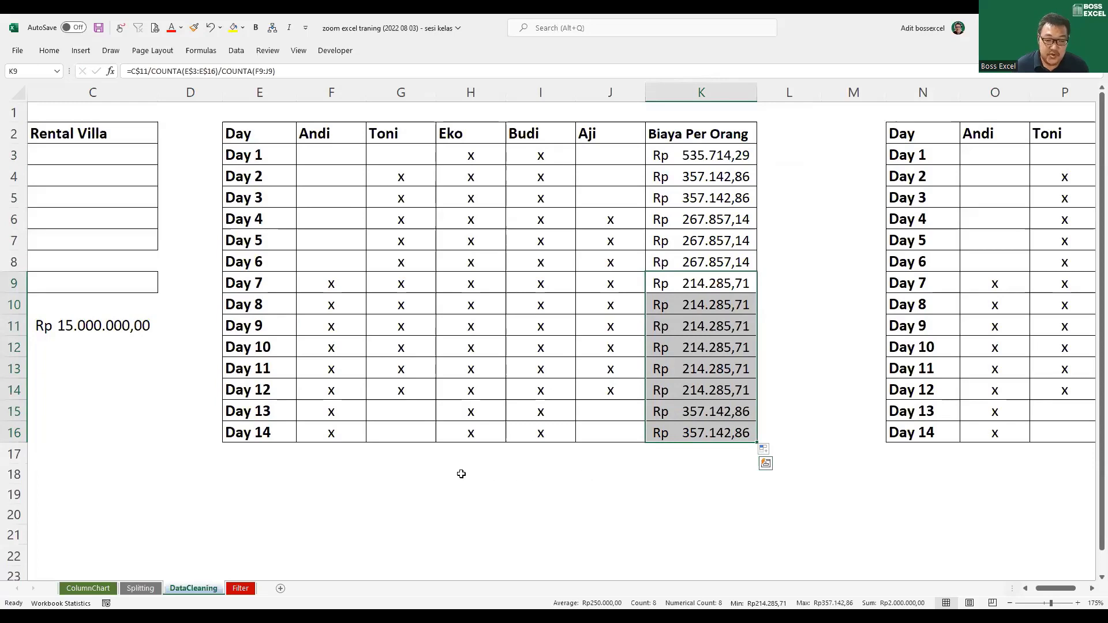
pyautogui.click(319, 478)
pyautogui.write('=')
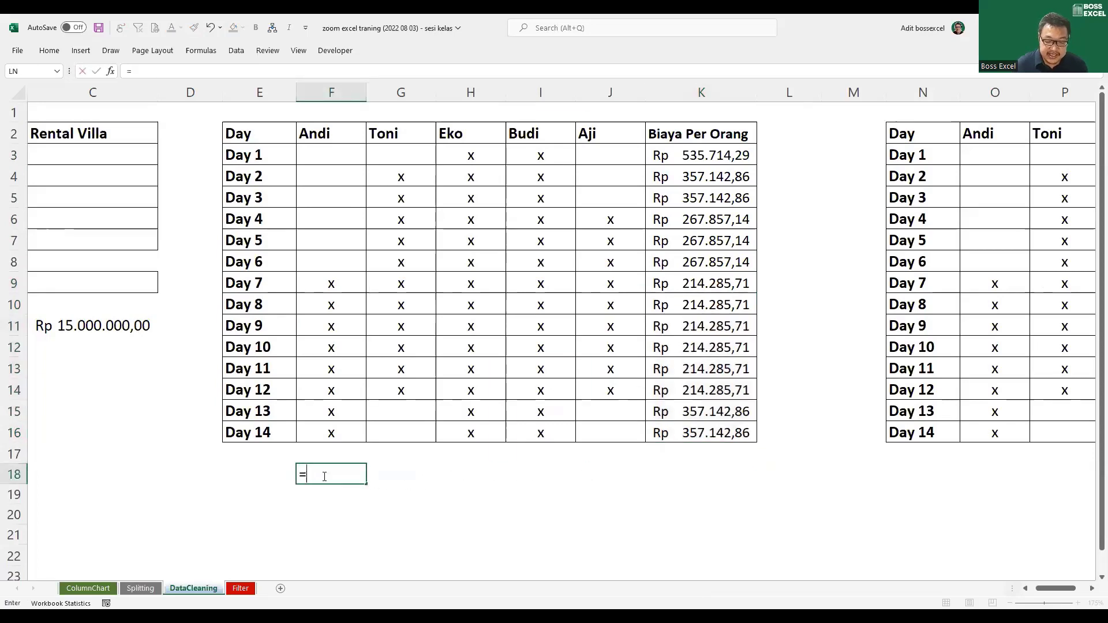
pyautogui.write('su')
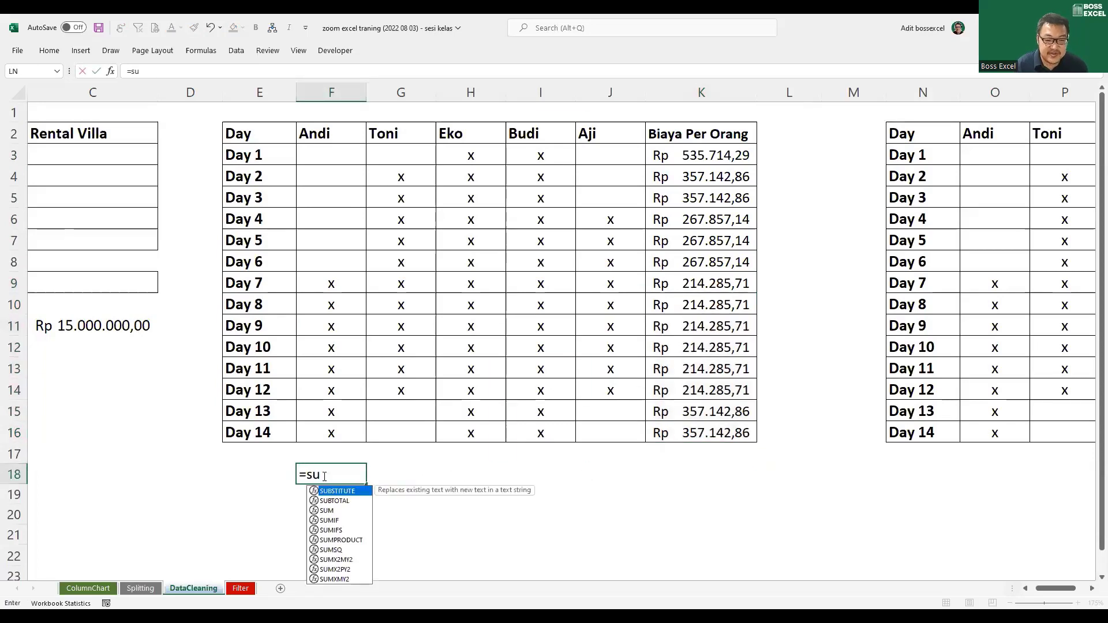
pyautogui.write('MPRODUCT((')
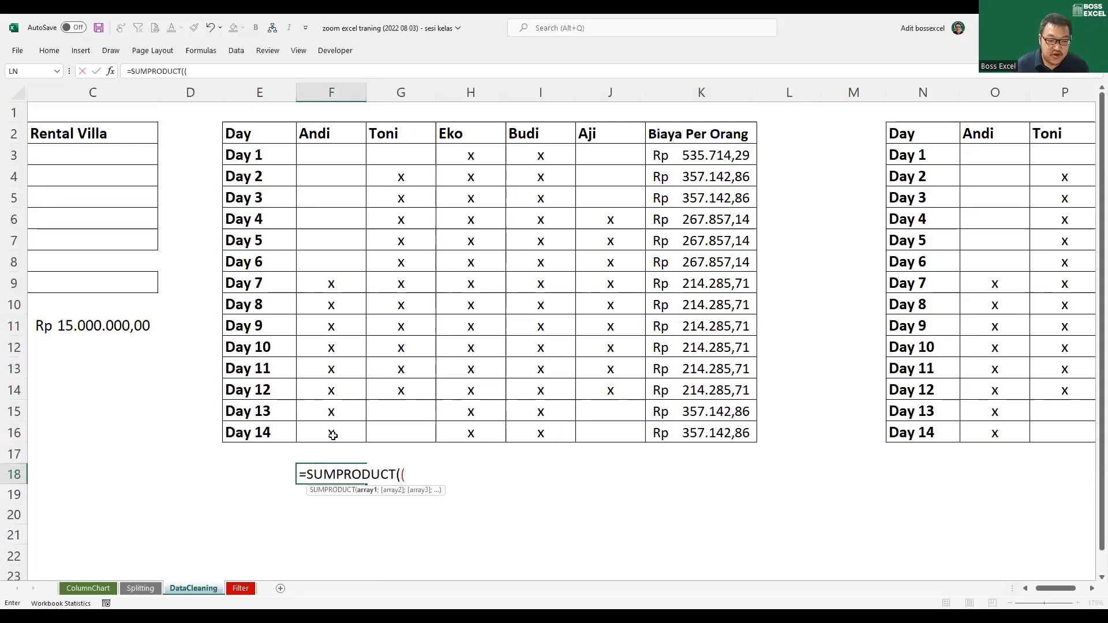
pyautogui.moveTo(333, 435); pyautogui.dragTo(331, 400)
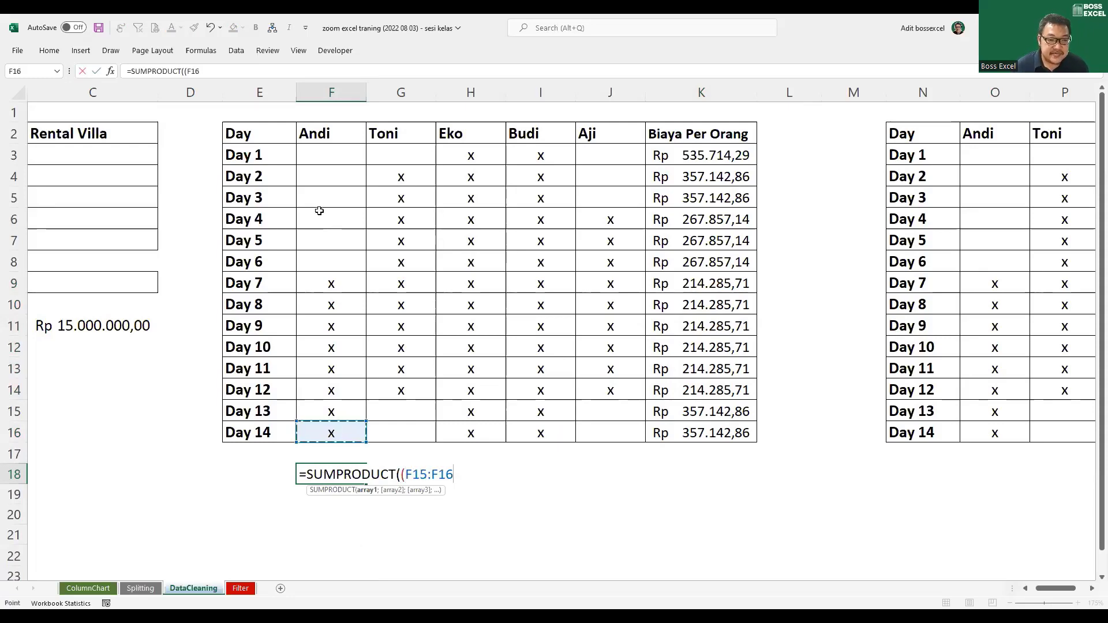
pyautogui.keyDown('shift'); pyautogui.click(322, 160); pyautogui.keyUp('shift')
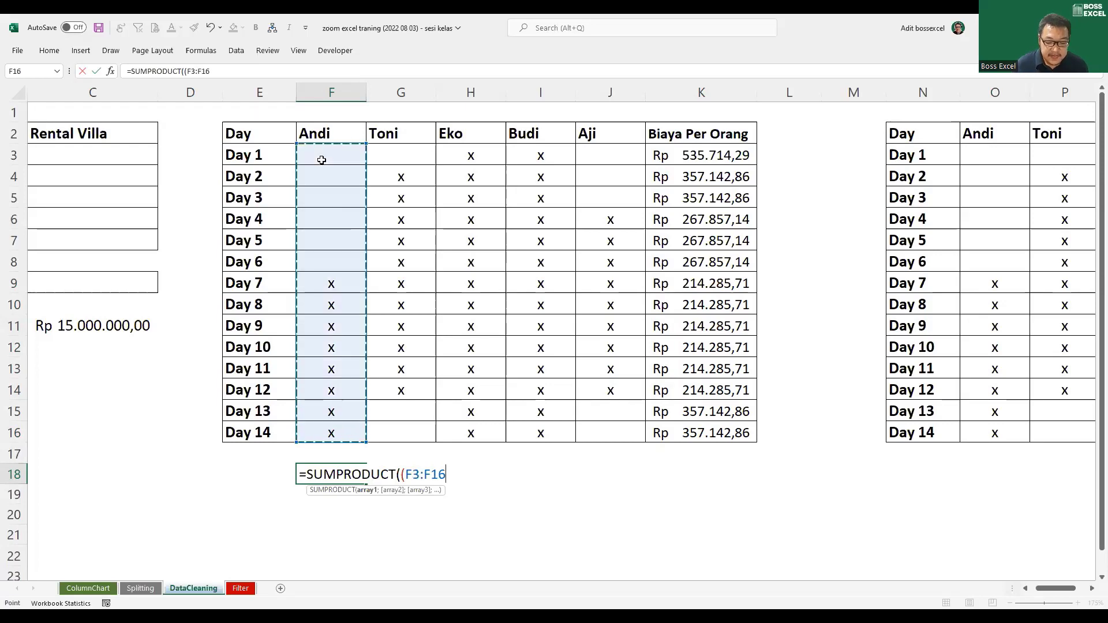
pyautogui.write('="x"')
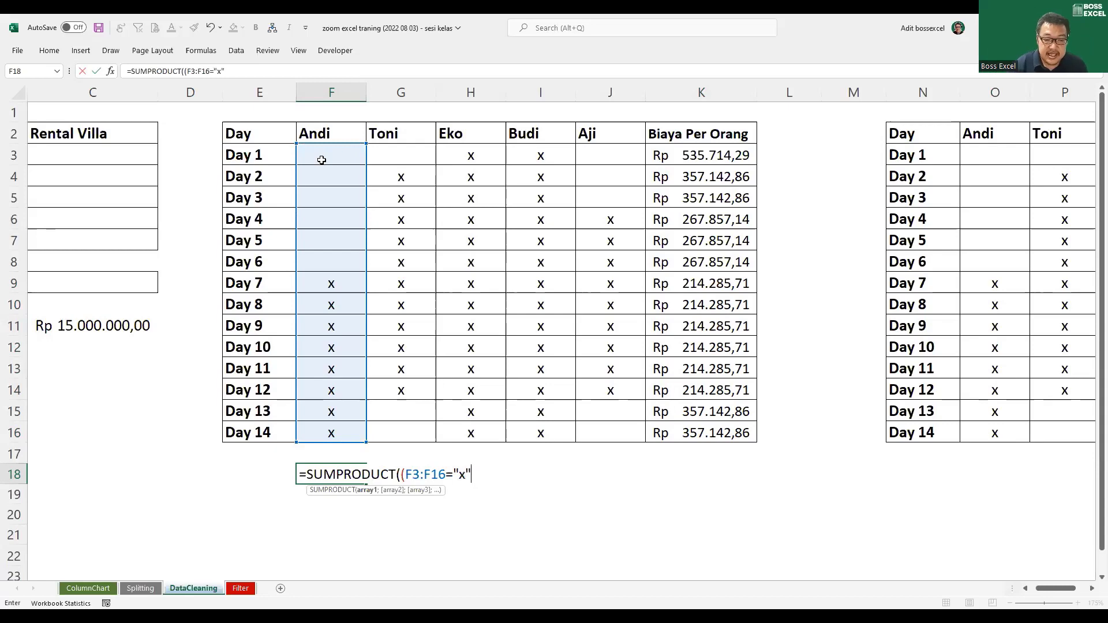
pyautogui.write(')')
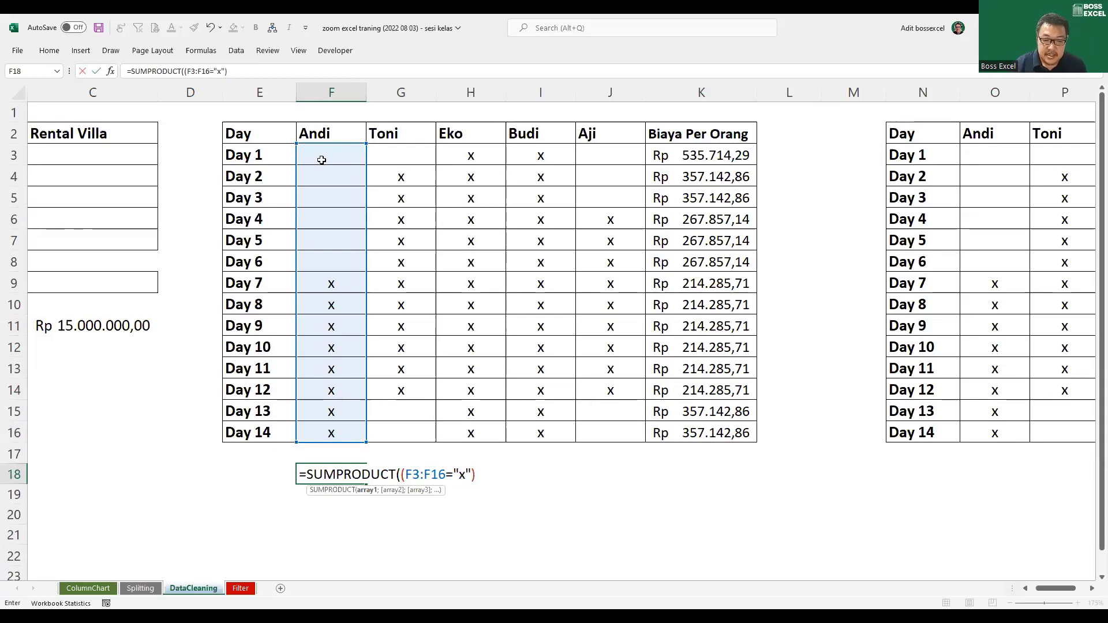
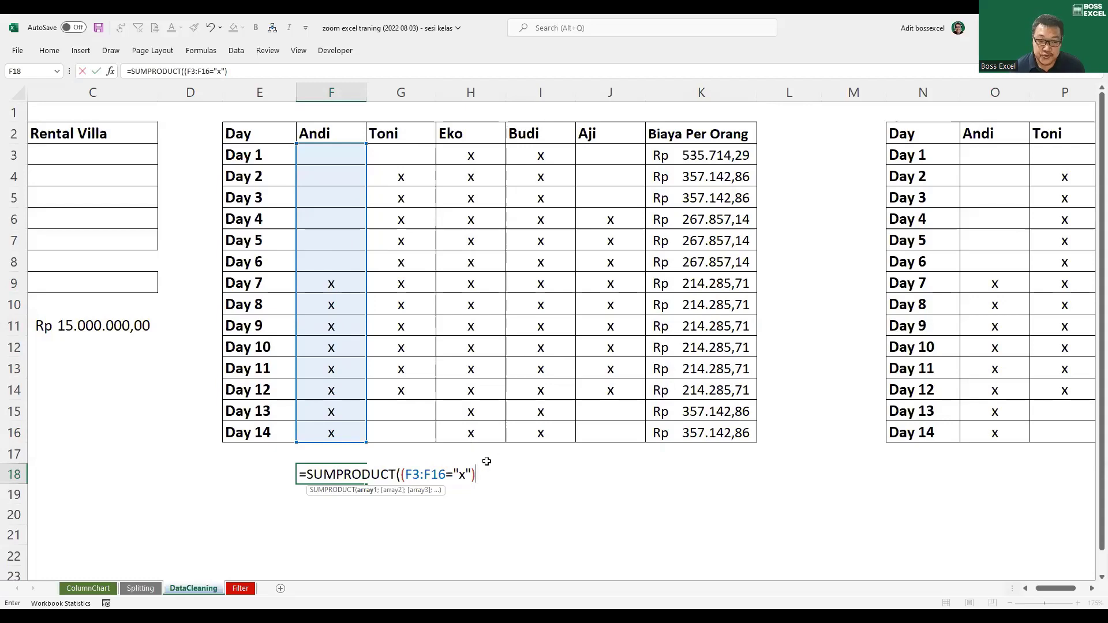
# Evaluate the (F3:F16="x") condition in place to inspect its array, and restore the original expression
pyautogui.moveTo(401, 474); pyautogui.dragTo(476, 475)
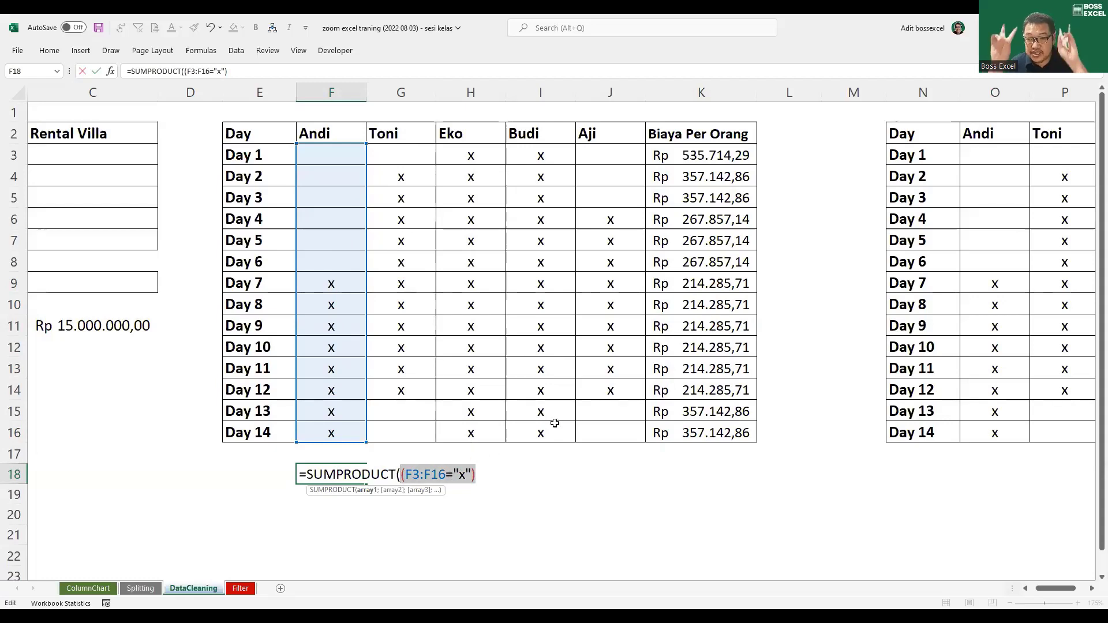
pyautogui.press('F9')
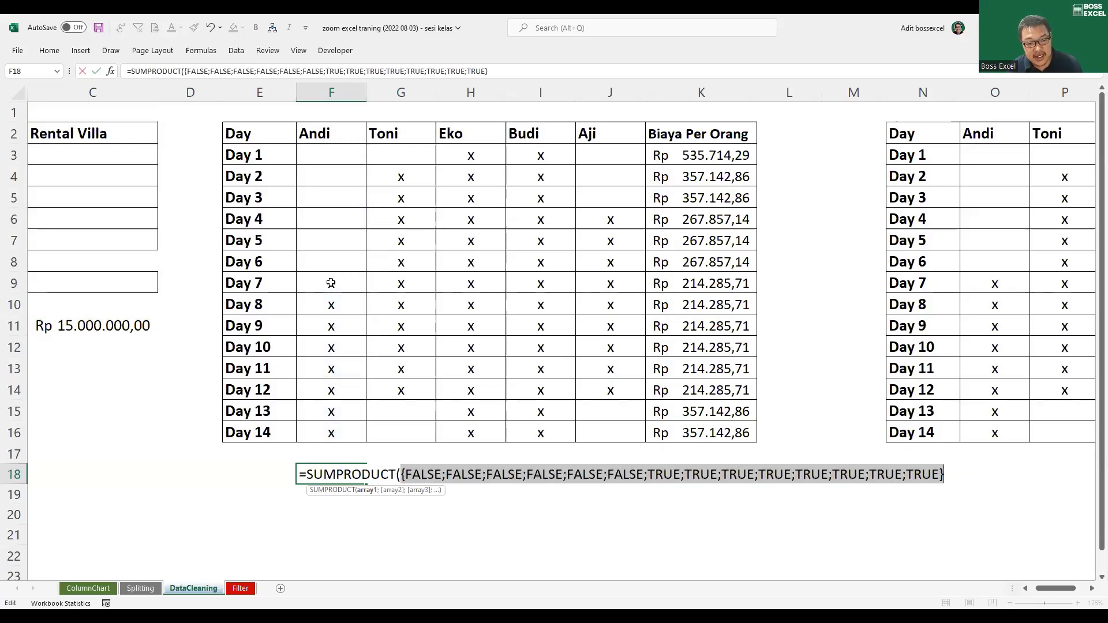
pyautogui.hotkey('ctrl', 'z')
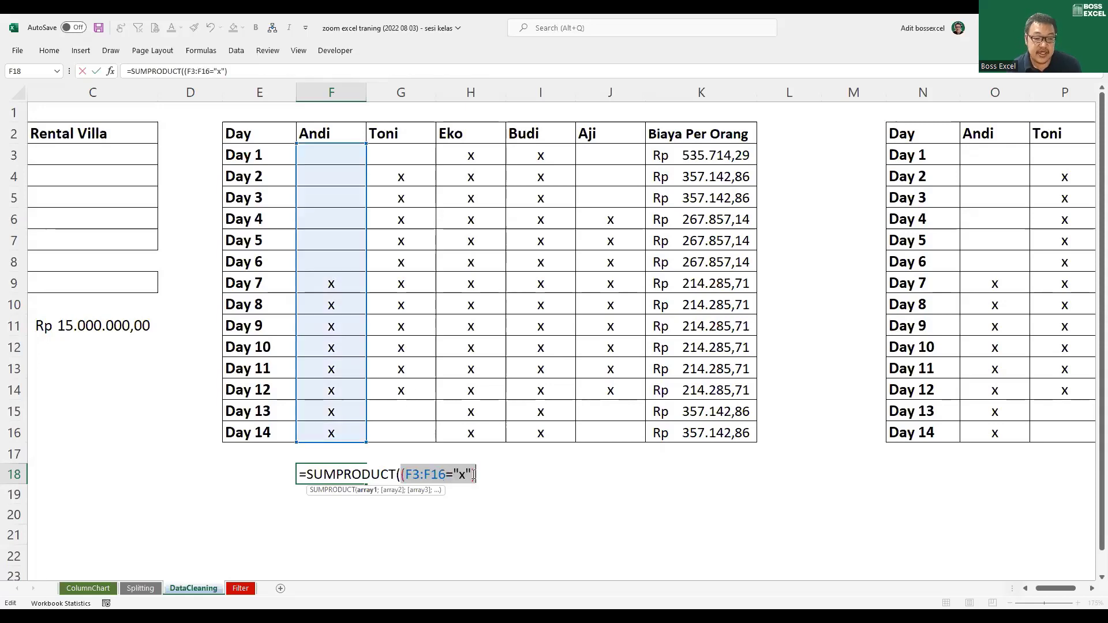
pyautogui.click(484, 473)
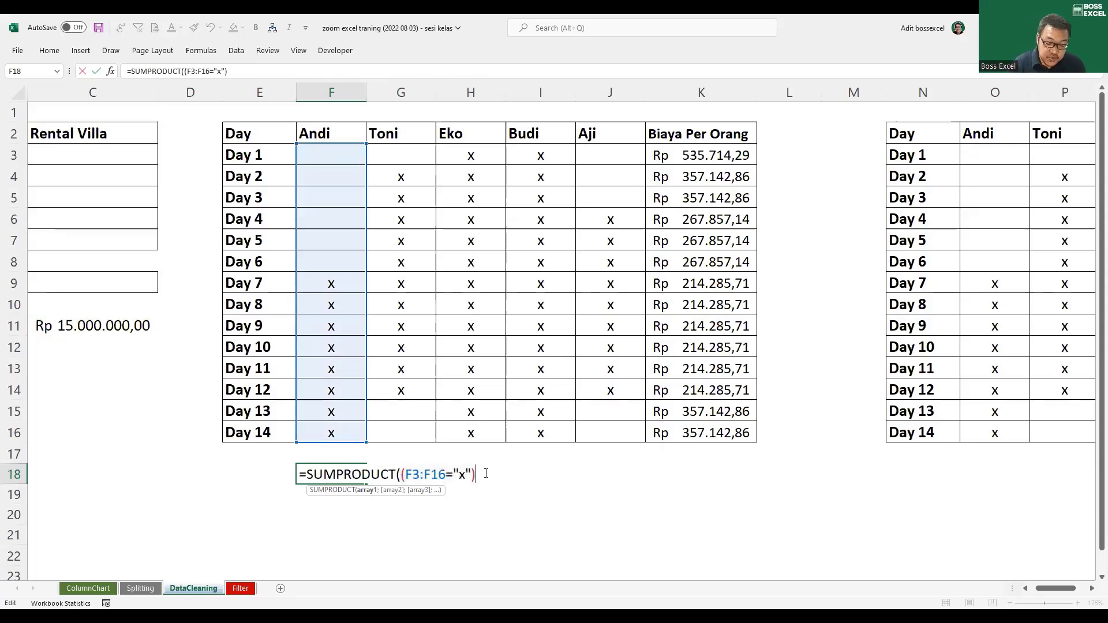
# Multiply the condition by the column-locked per-person costs to complete the F18 formula: =SUMPRODUCT((F3:F16="x")*($K3:$K16))
pyautogui.write('*(')
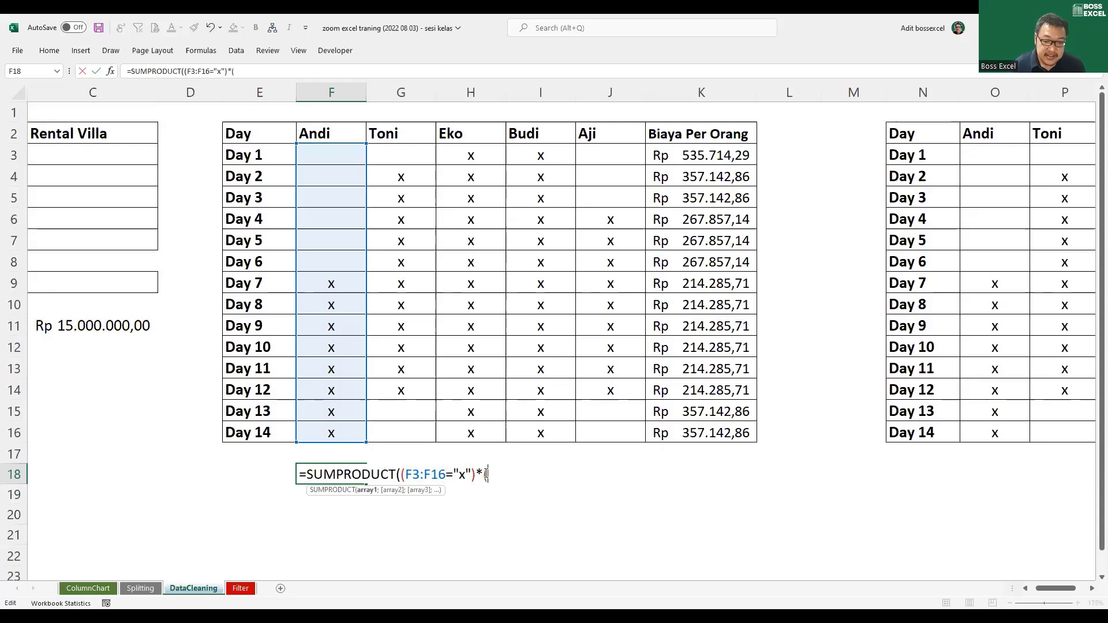
pyautogui.moveTo(692, 164); pyautogui.dragTo(692, 186)
pyautogui.keyDown('shift'); pyautogui.click(723, 427); pyautogui.keyUp('shift')
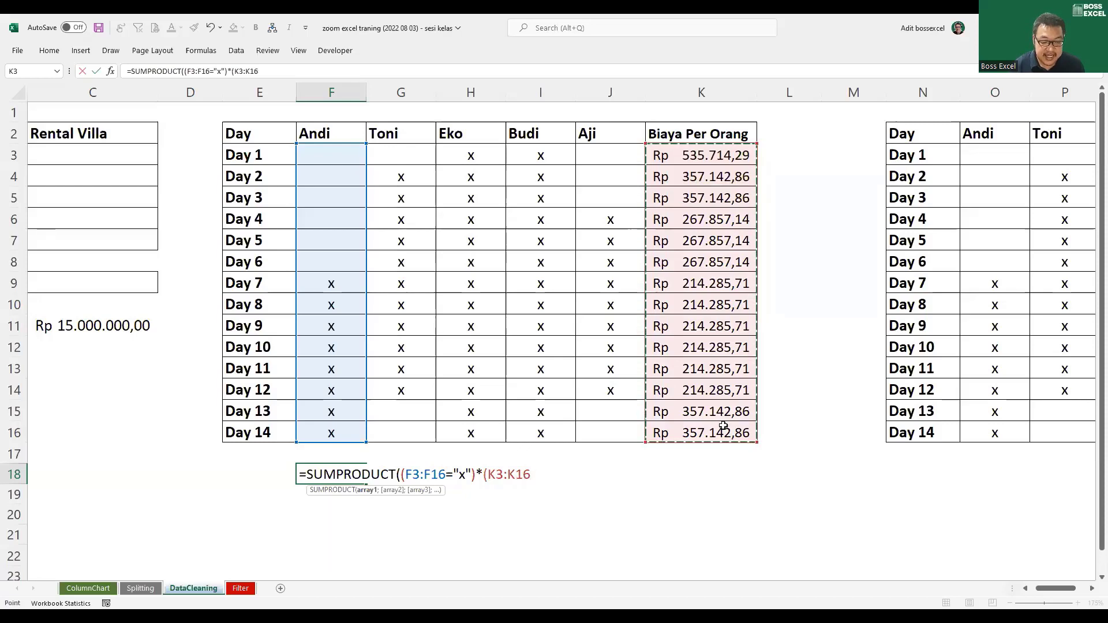
pyautogui.press('F4')
pyautogui.press('F4')
pyautogui.press('F4')
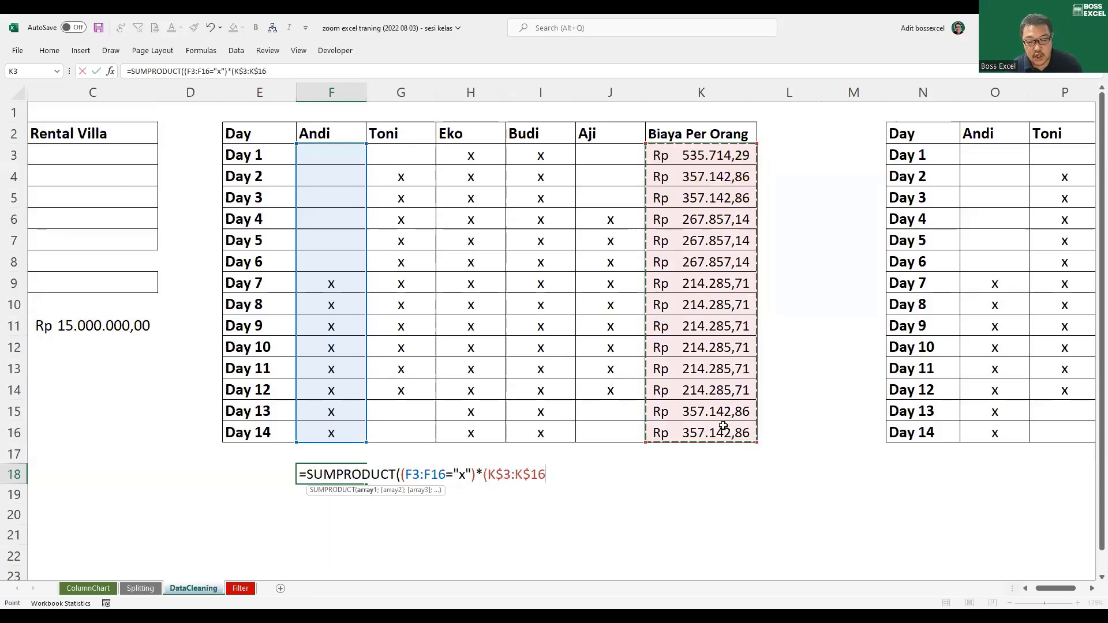
pyautogui.write('))')
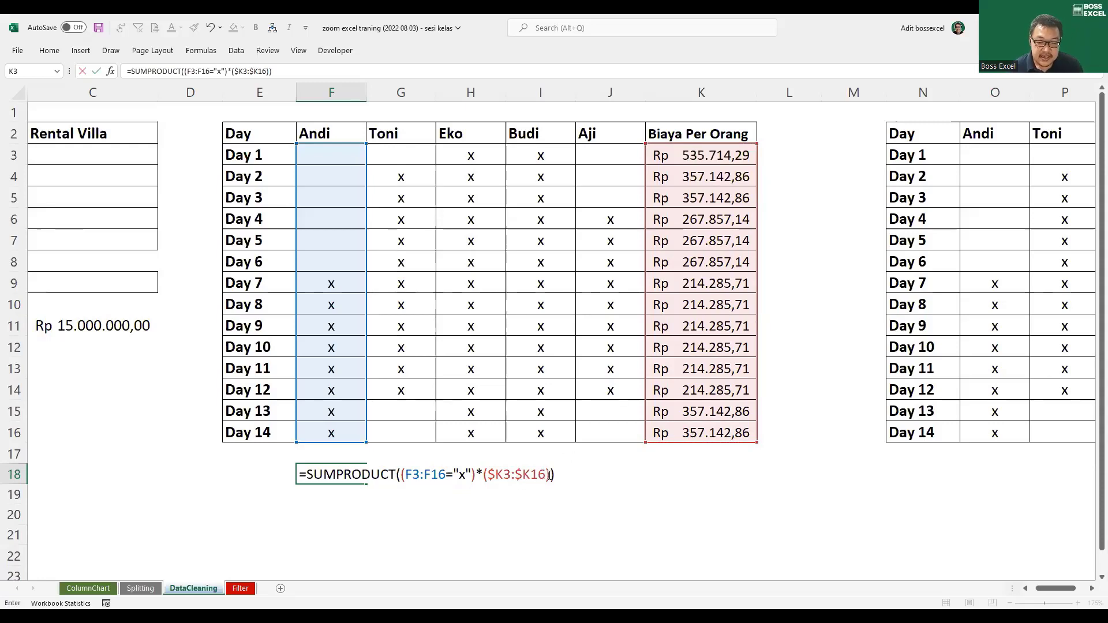
# Evaluate the ($K3:$K16) part of the F18 formula to inspect its cost array, and restore the reference
pyautogui.moveTo(550, 476); pyautogui.dragTo(486, 477)
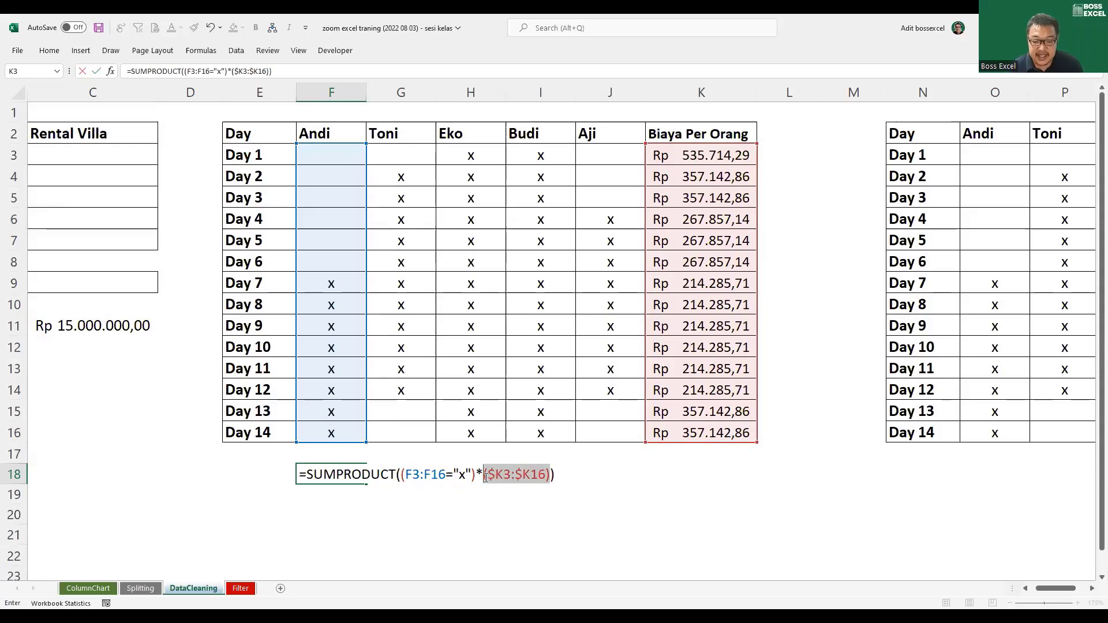
pyautogui.press('F9')
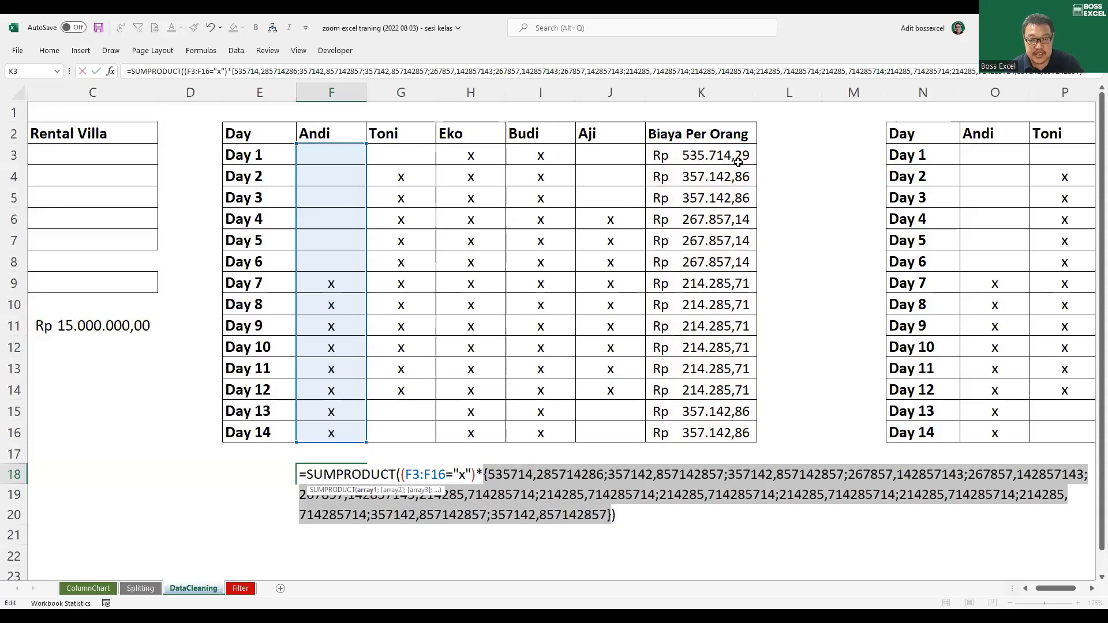
pyautogui.hotkey('ctrl', 'z')
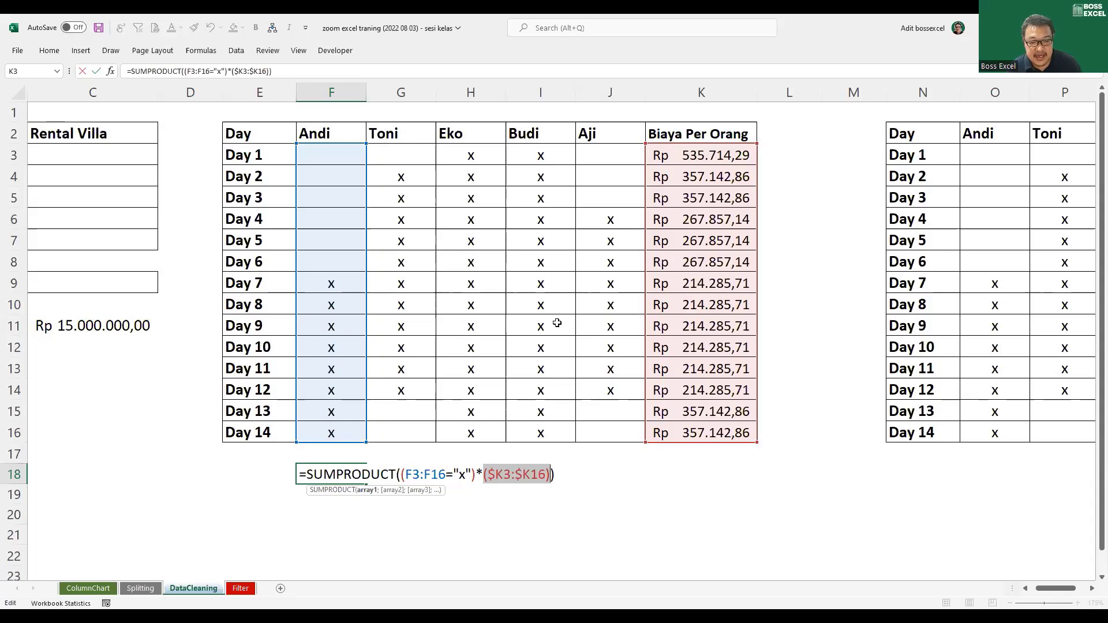
pyautogui.click(551, 477)
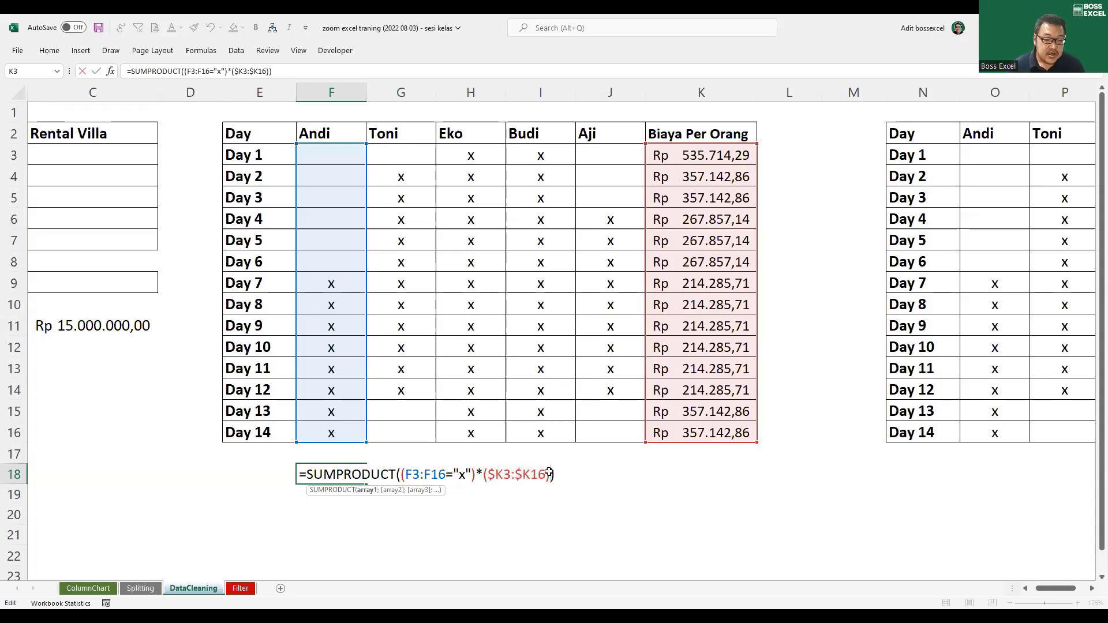
# Enter the SUMPRODUCT formula in F18 and fill it across to J18 for the remaining friends
pyautogui.press('Return')
pyautogui.press('Up')
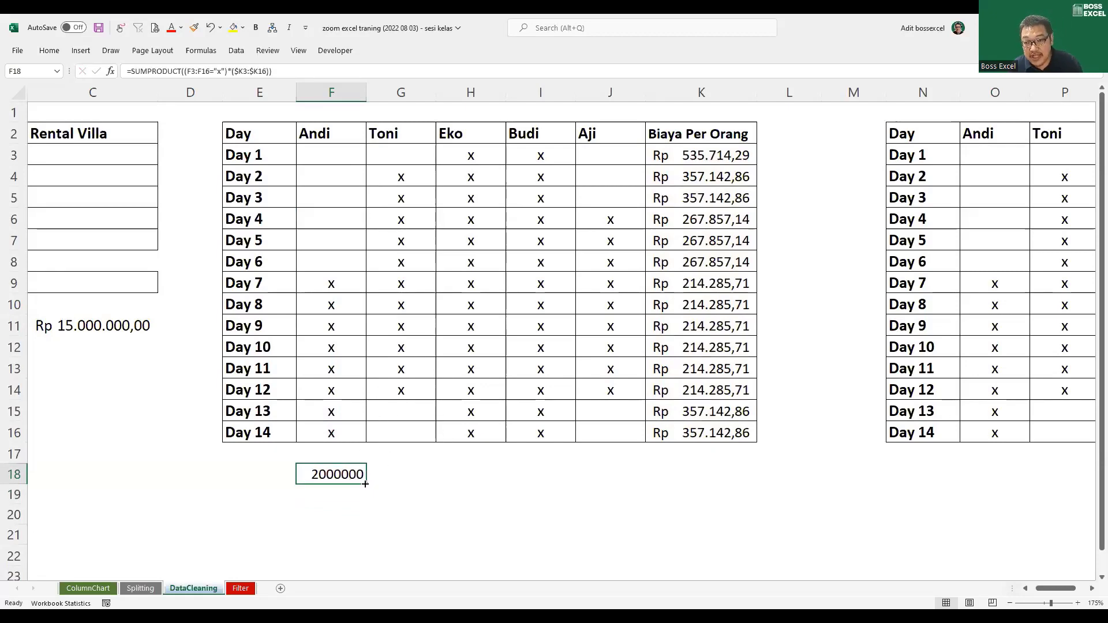
pyautogui.moveTo(366, 484); pyautogui.dragTo(632, 474)
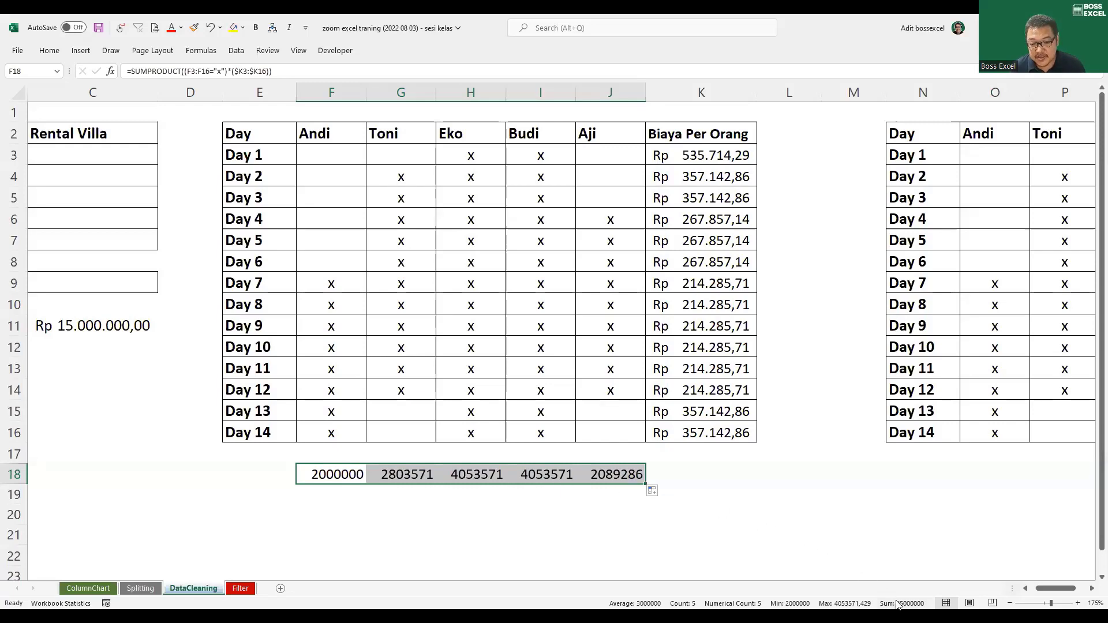
# Compare the friends' column headers with their shares in row 18 and the empty Rental Villa column in the summary table
pyautogui.click(341, 137)
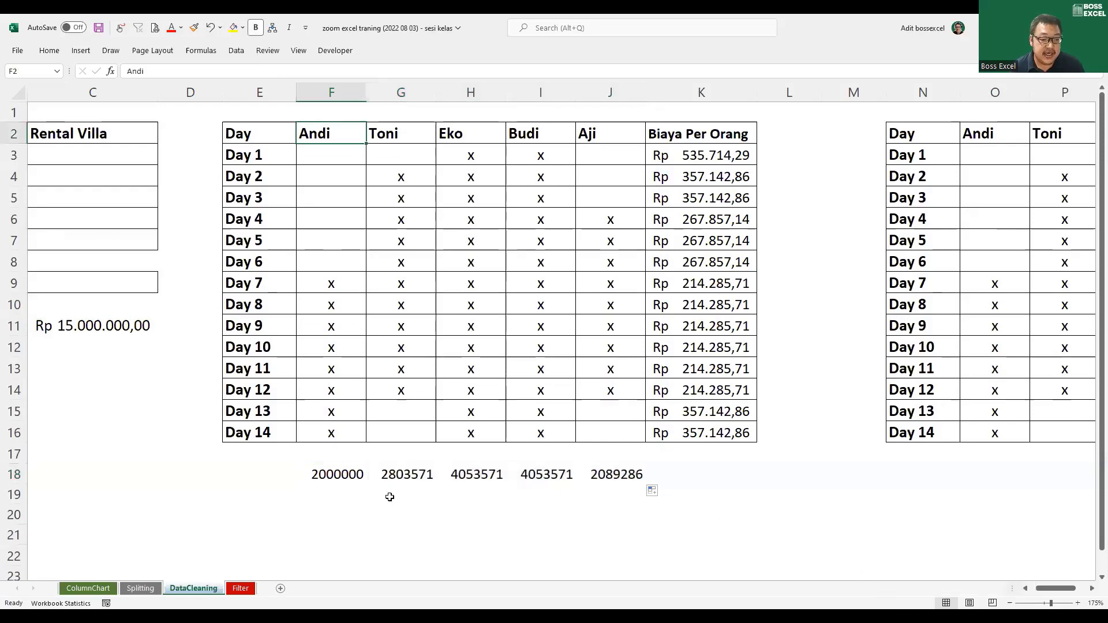
pyautogui.click(410, 139)
pyautogui.click(426, 475)
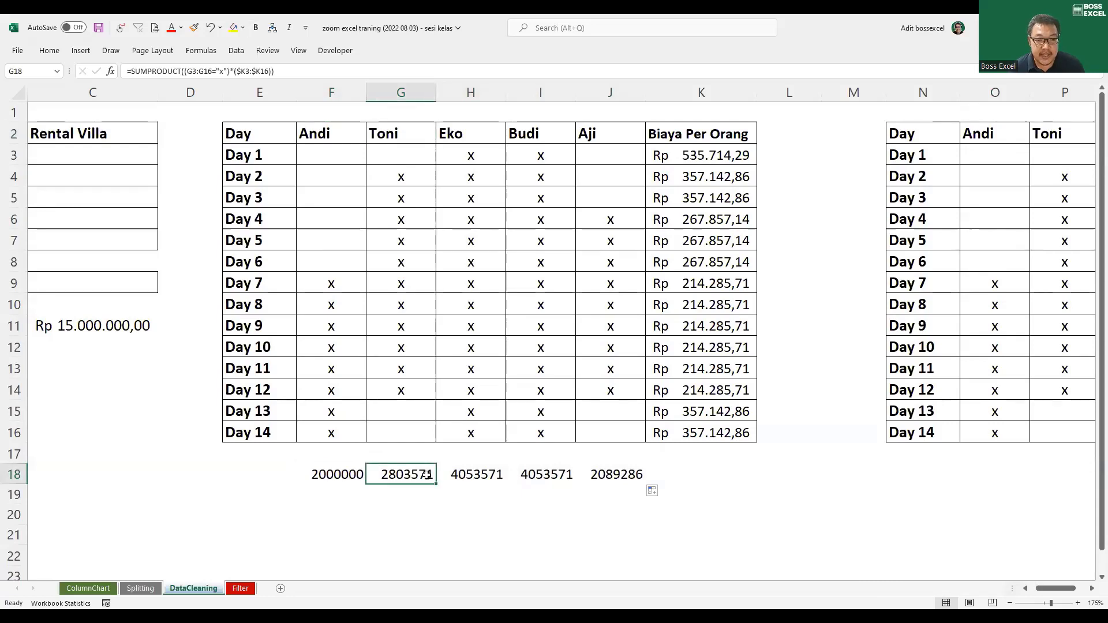
pyautogui.click(488, 132)
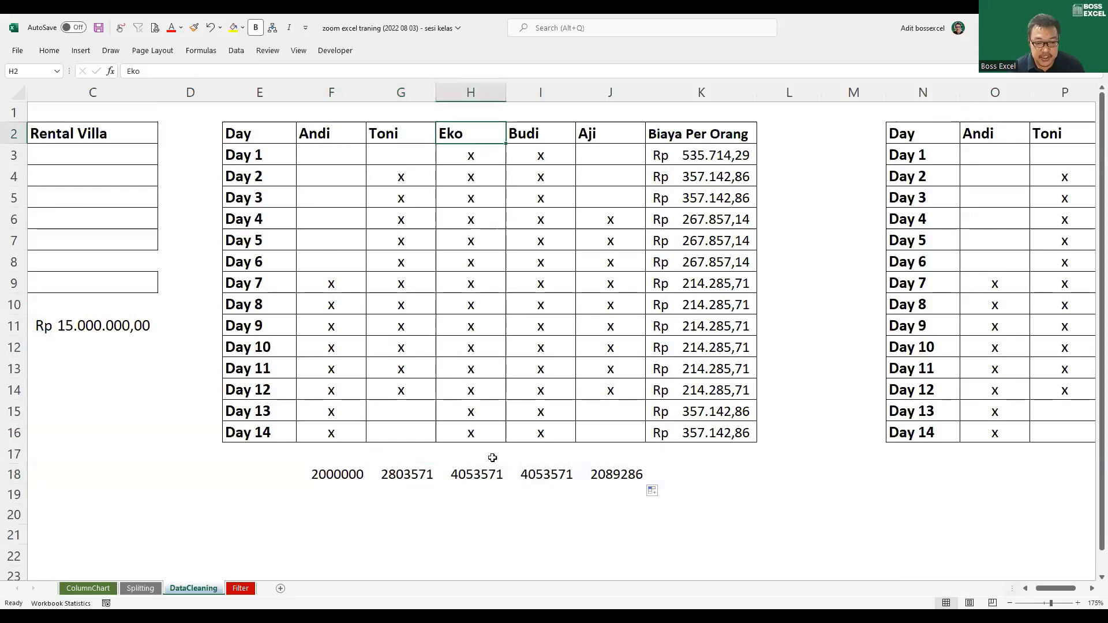
pyautogui.click(477, 473)
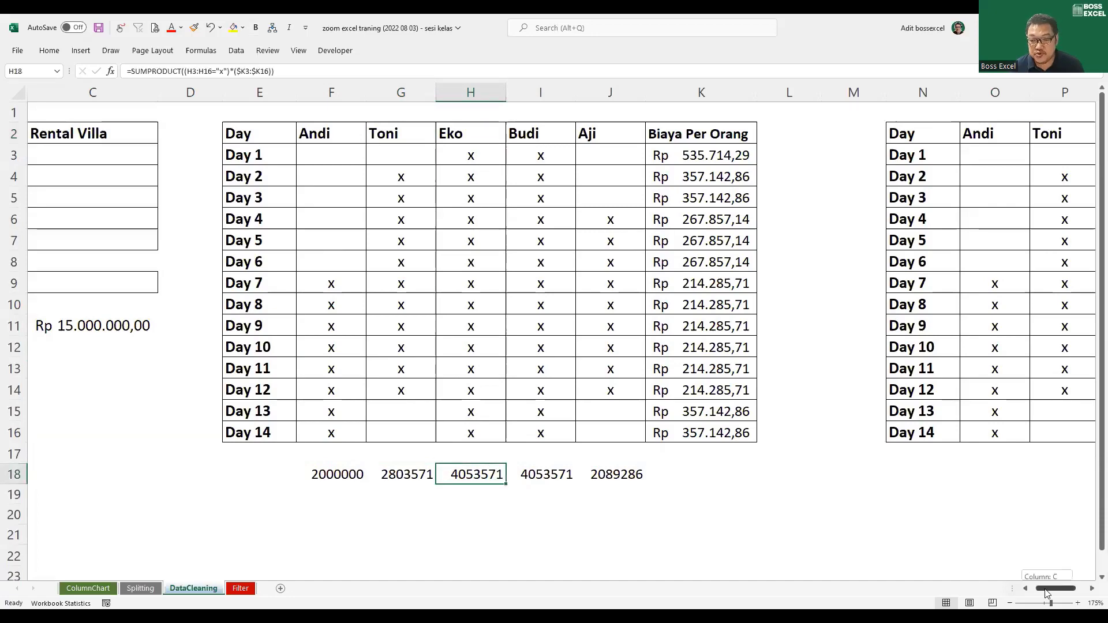
pyautogui.moveTo(1046, 593); pyautogui.dragTo(1041, 592)
pyautogui.click(254, 155)
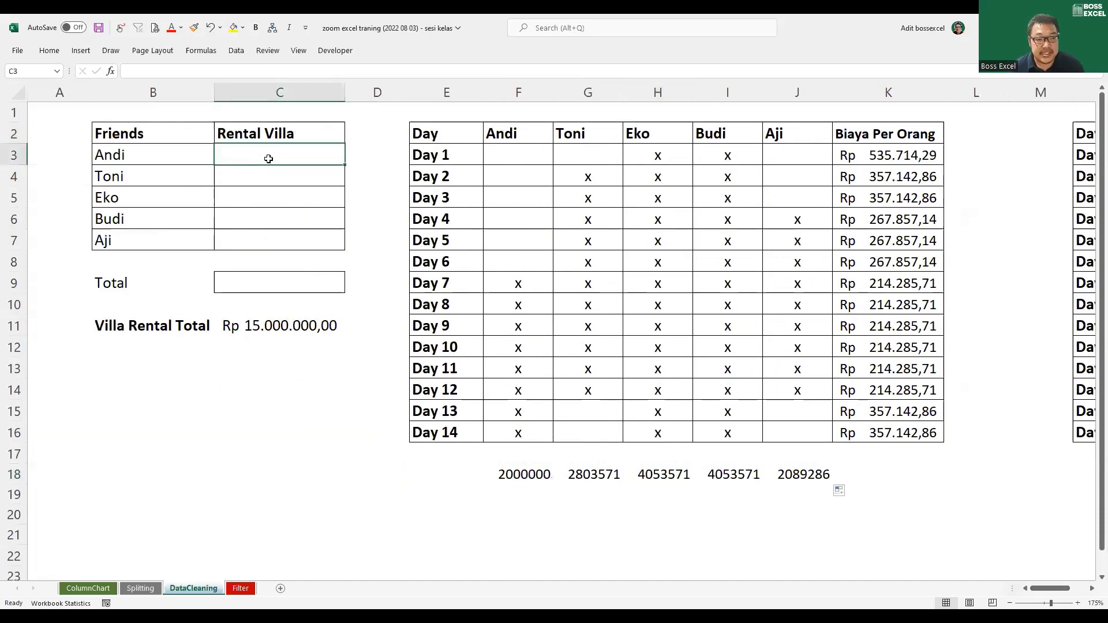
pyautogui.moveTo(508, 474); pyautogui.dragTo(733, 473)
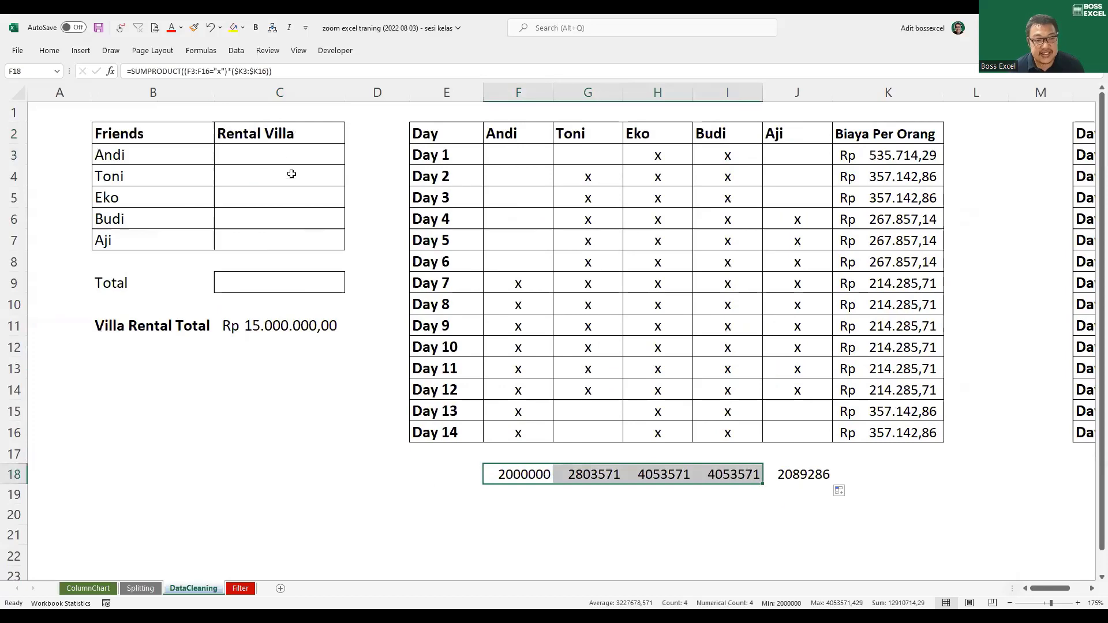
# Start an XLOOKUP formula in C3 with B3 as the lookup value and the row-locked name headers F$2:J$2 as the lookup array
pyautogui.click(290, 156)
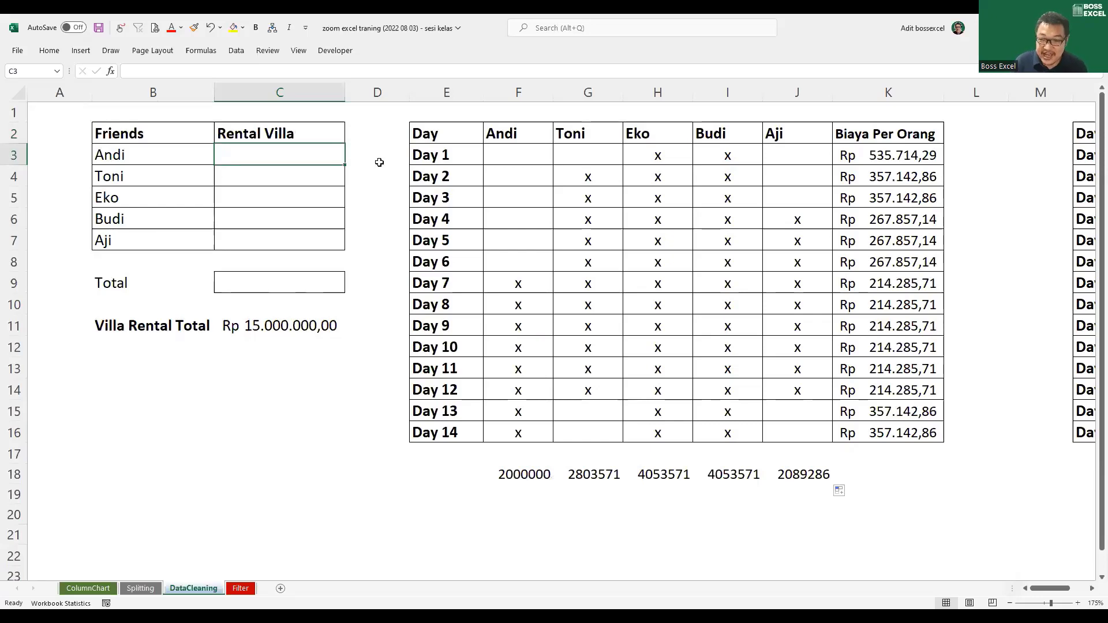
pyautogui.write('=x')
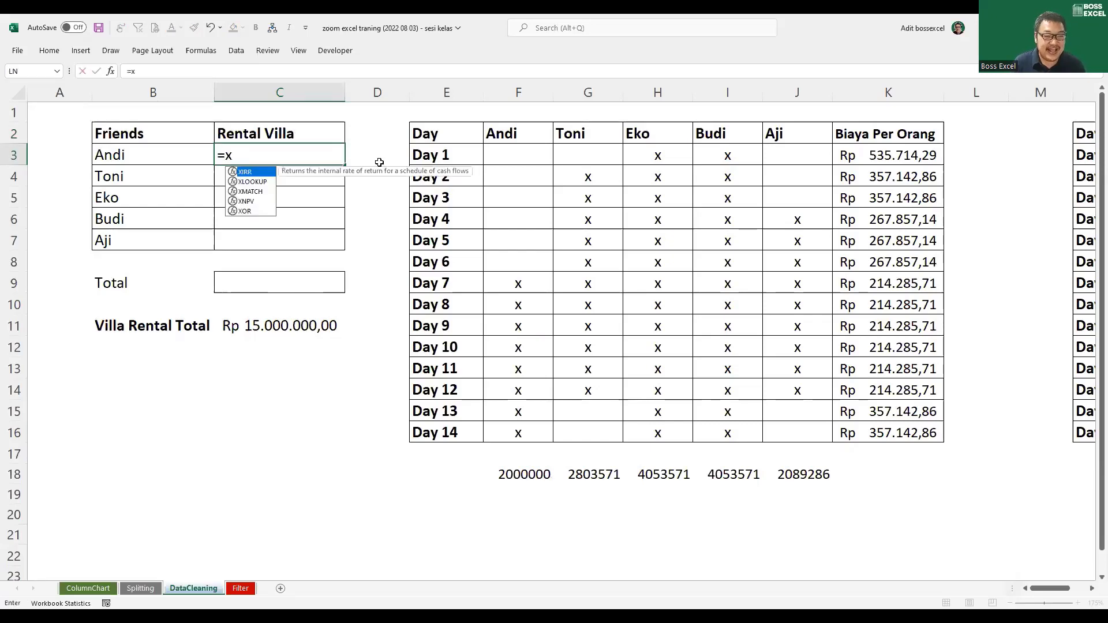
pyautogui.press('Down')
pyautogui.press('Tab')
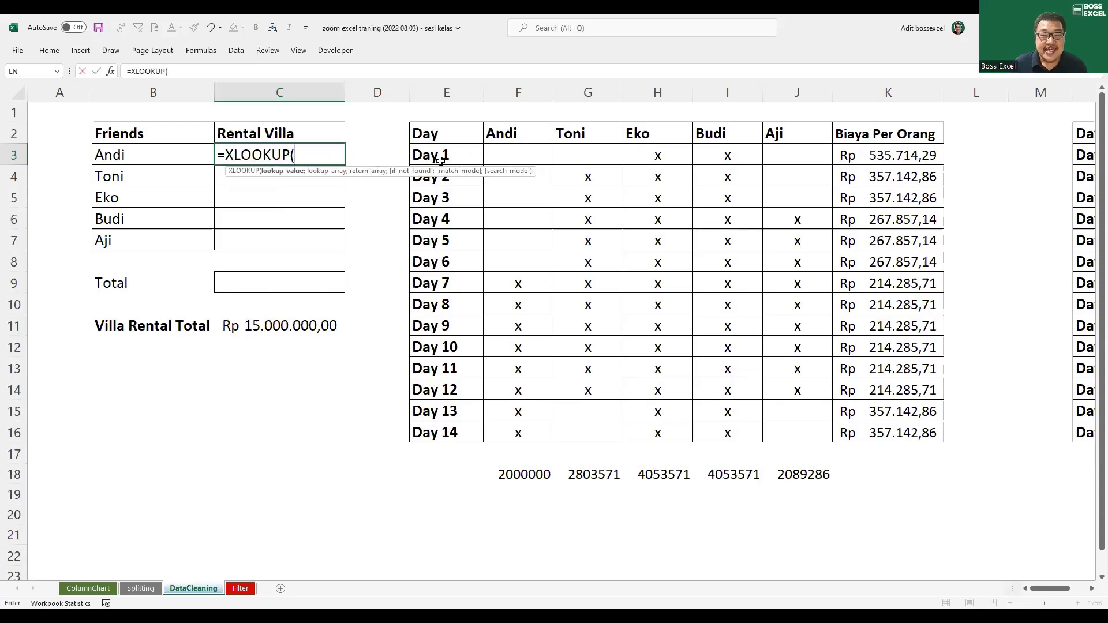
pyautogui.click(168, 153)
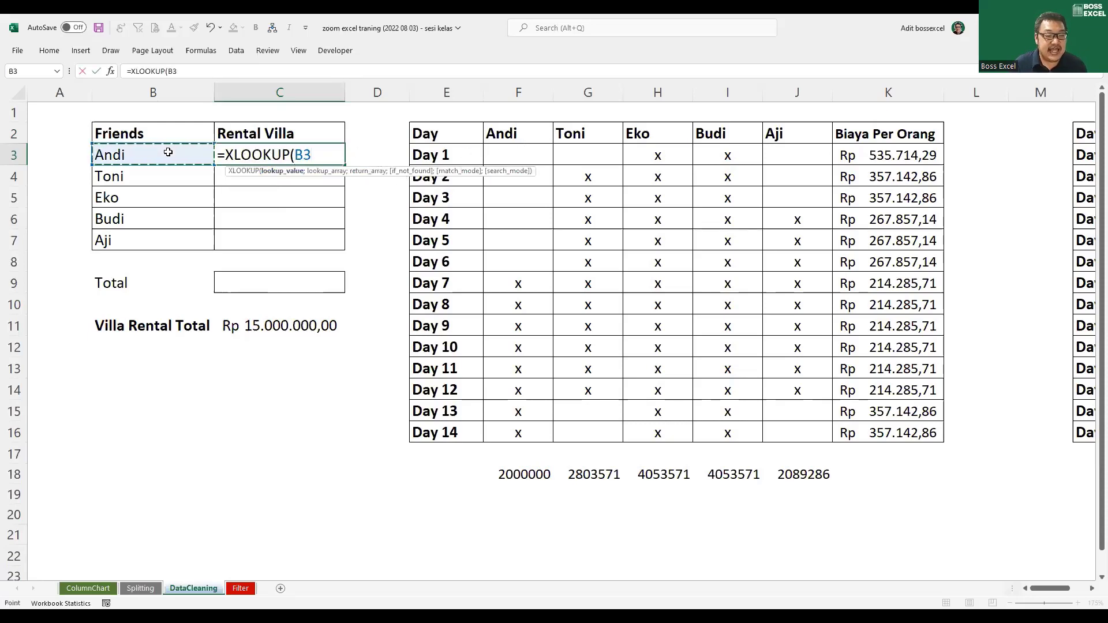
pyautogui.write(';')
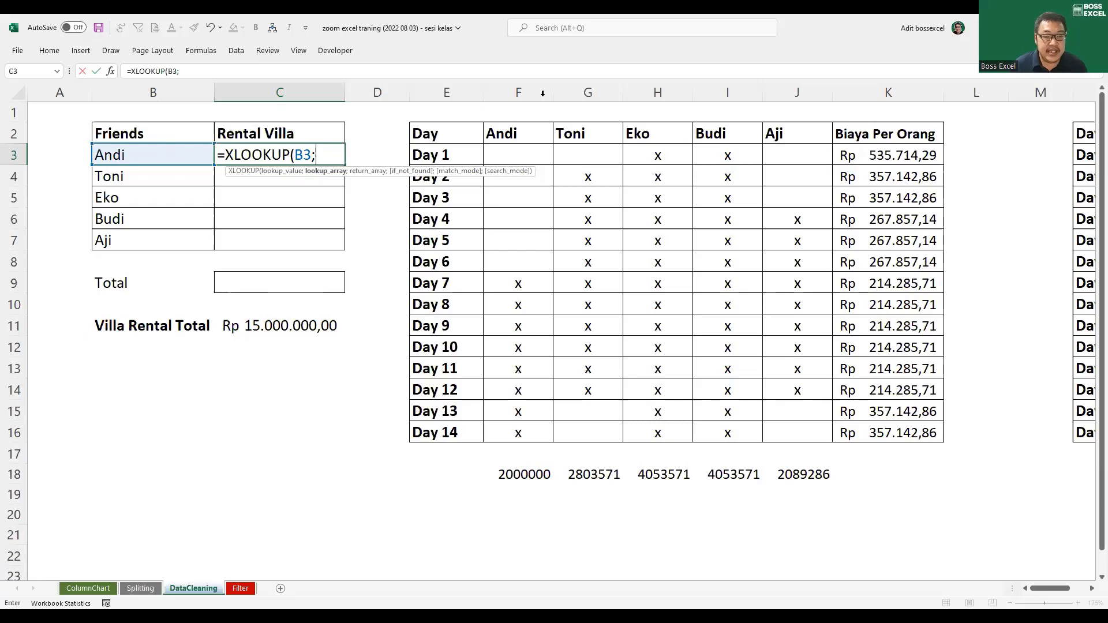
pyautogui.moveTo(533, 133); pyautogui.dragTo(600, 133)
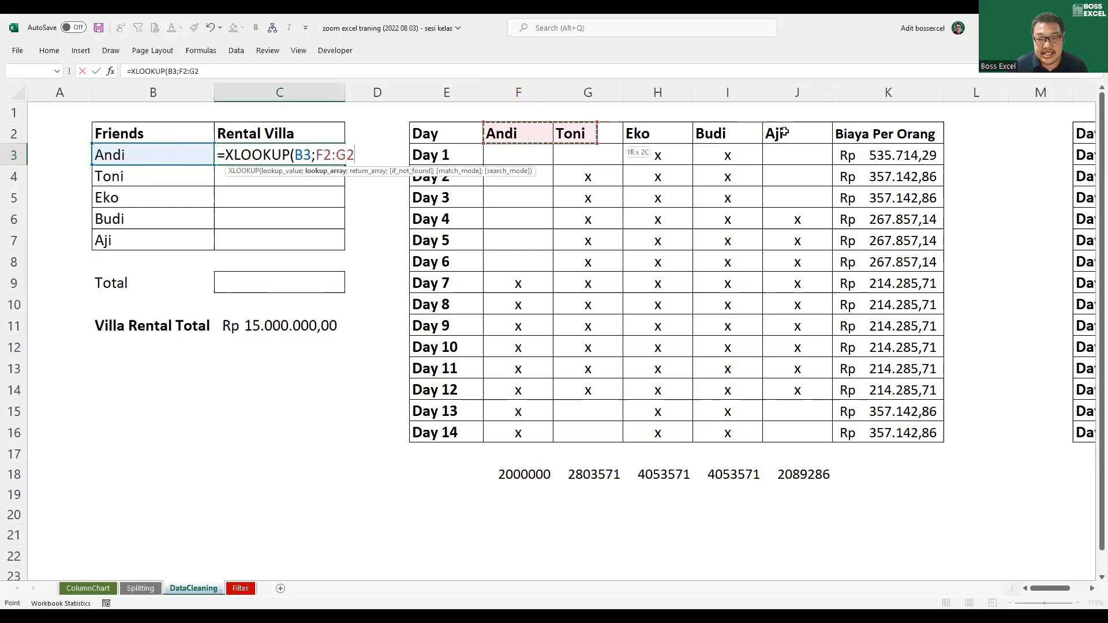
pyautogui.moveTo(783, 132); pyautogui.dragTo(783, 132)
pyautogui.press('F4')
pyautogui.press('F4')
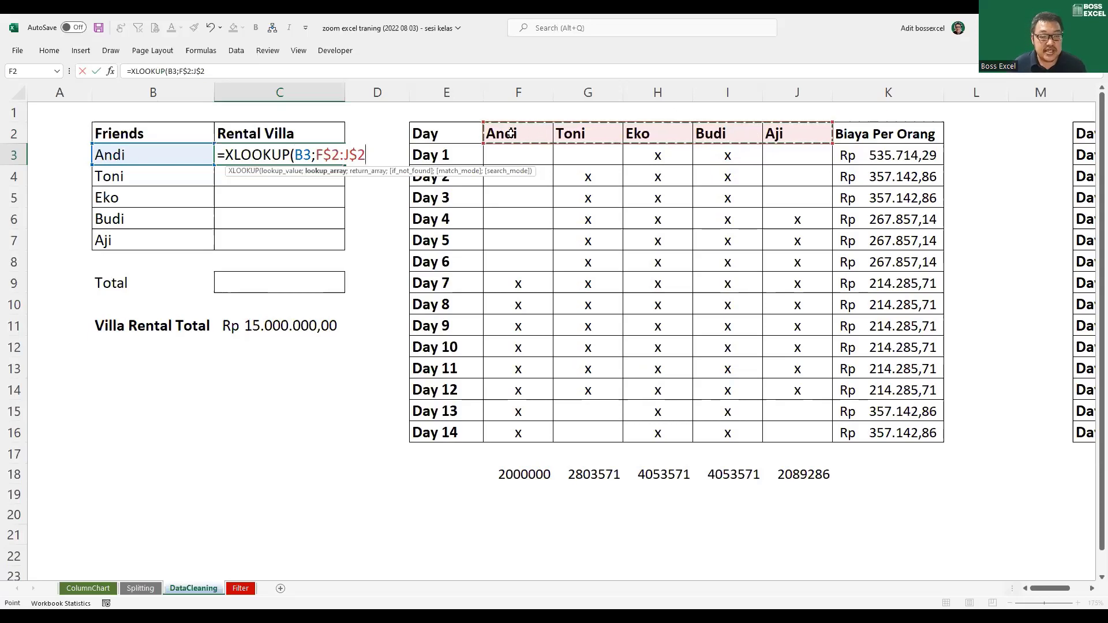
pyautogui.write(';')
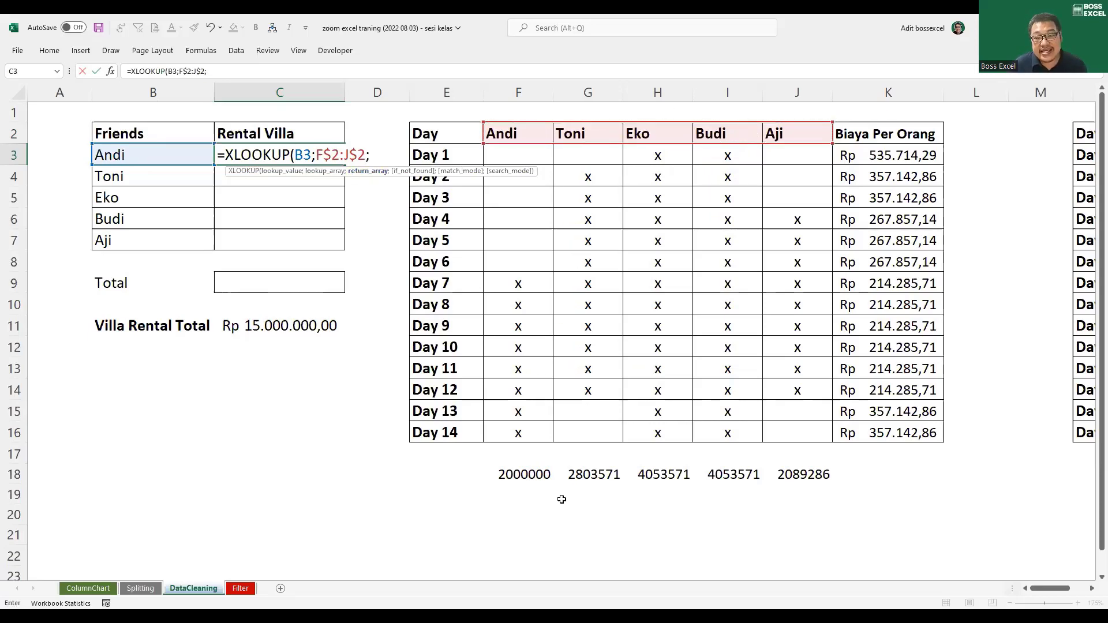
# Complete the C3 XLOOKUP with the row-locked return array F$18:J$18, and fill the formula down to C4
pyautogui.click(537, 475)
pyautogui.moveTo(537, 474); pyautogui.dragTo(634, 475)
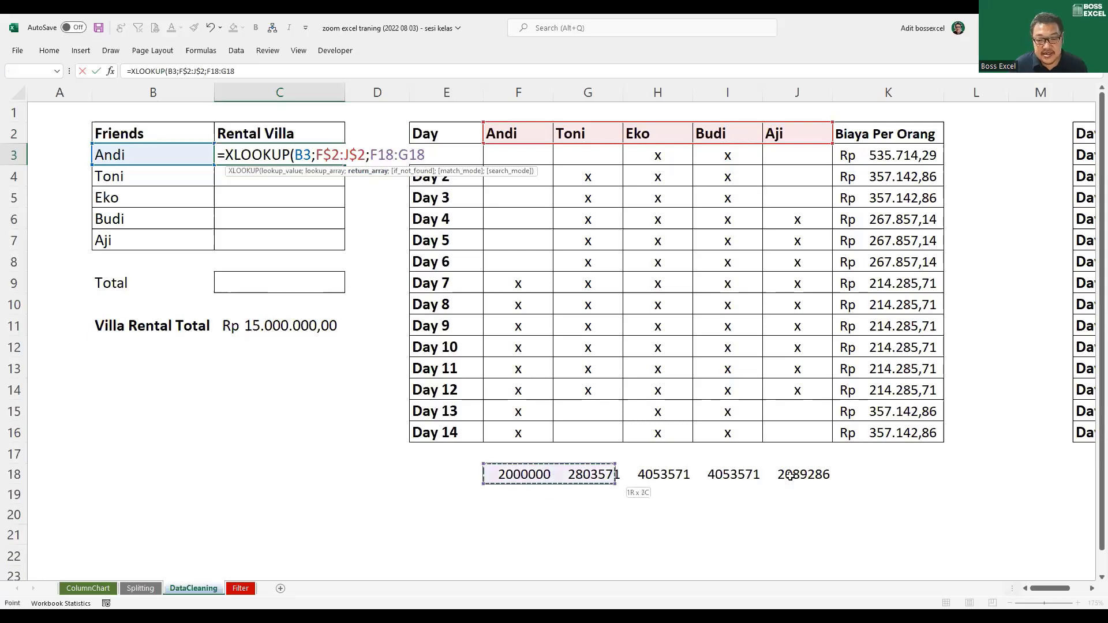
pyautogui.moveTo(790, 474); pyautogui.dragTo(790, 475)
pyautogui.press('F4')
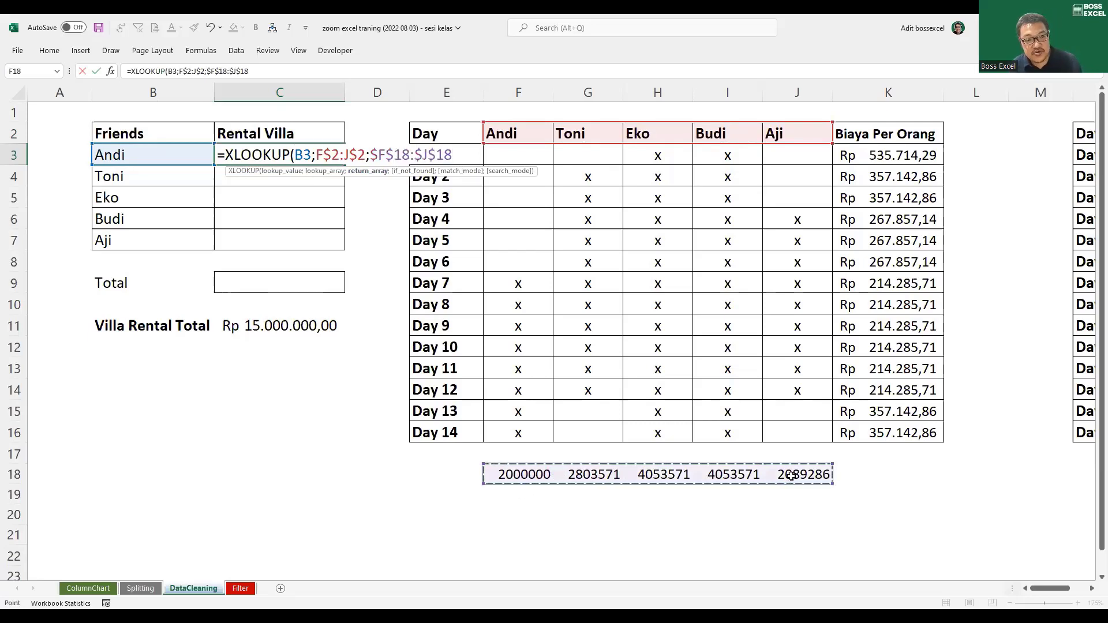
pyautogui.press('F4')
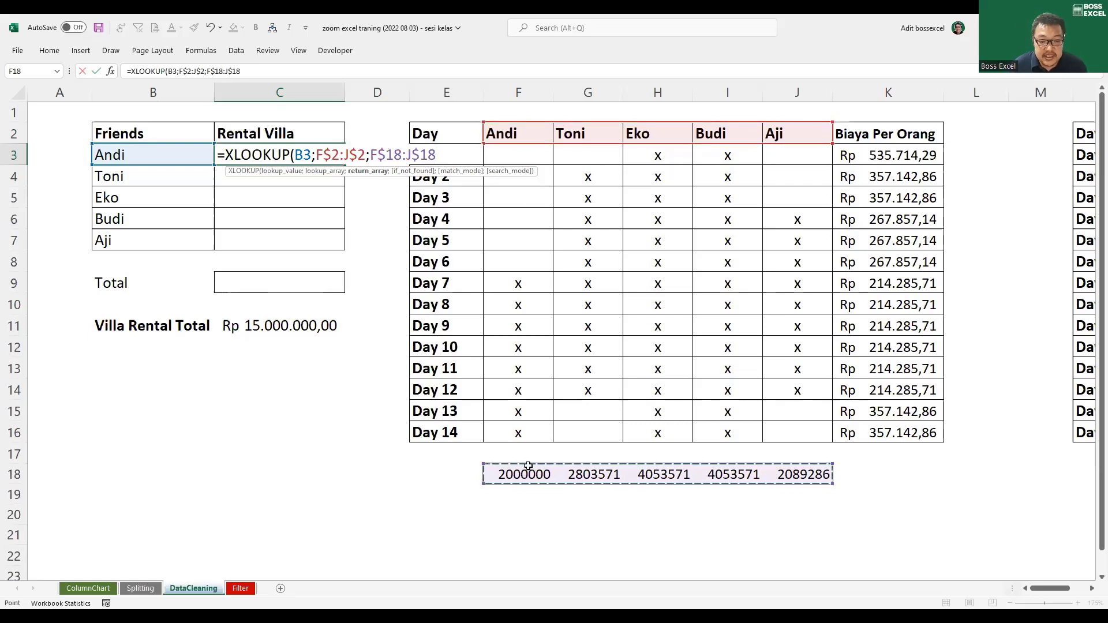
pyautogui.press('Return')
pyautogui.click(301, 164)
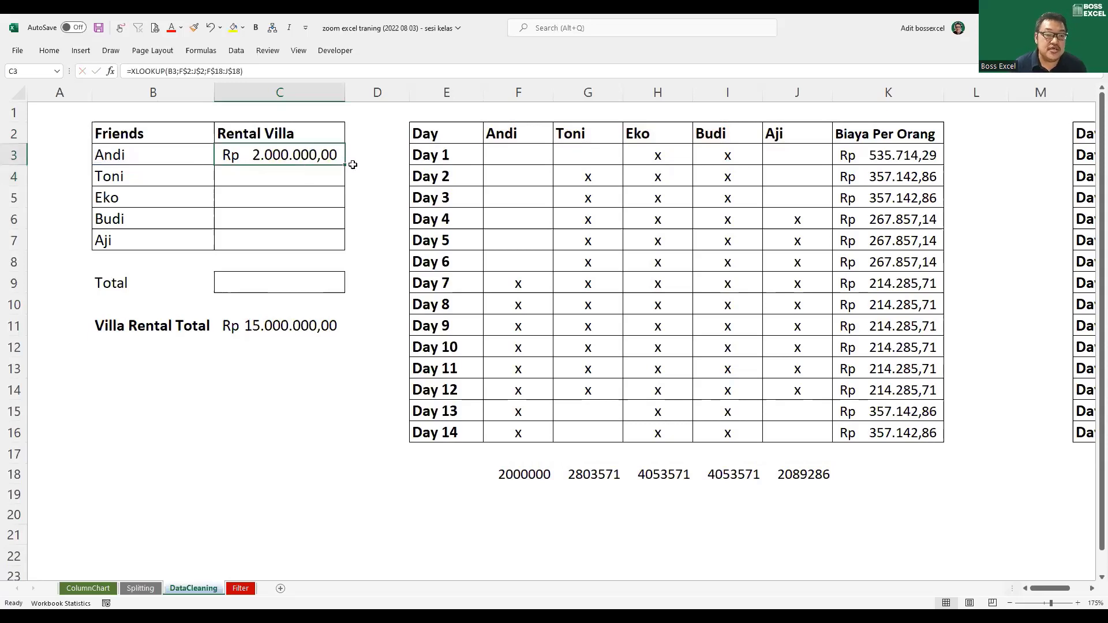
pyautogui.moveTo(347, 166); pyautogui.dragTo(346, 186)
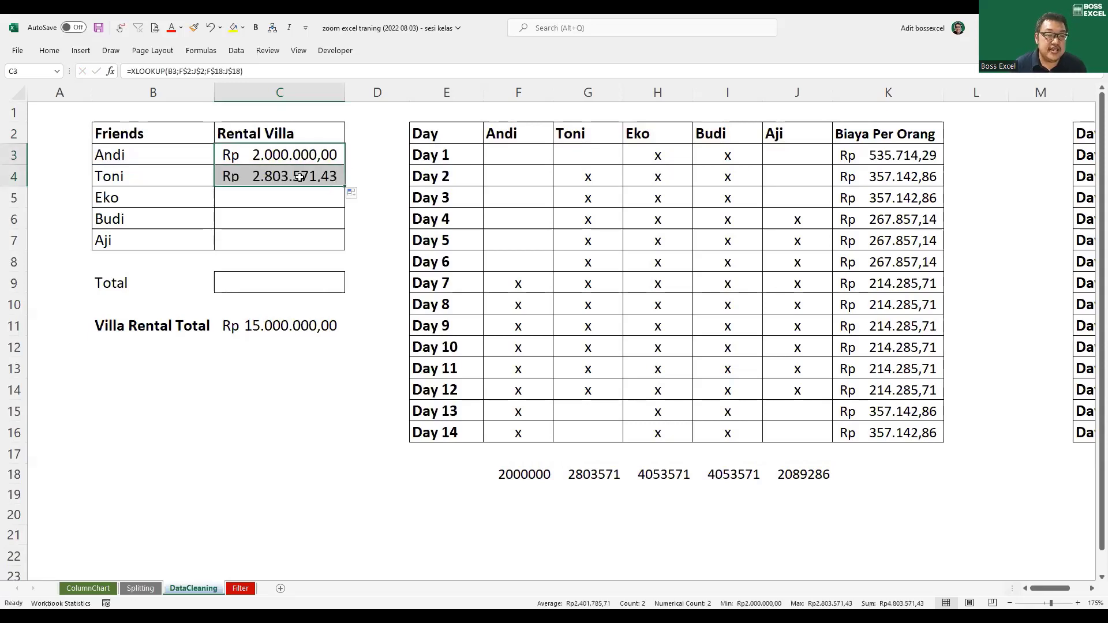
# Trace how the C4 lookup matches the friend's name in the row 2 headers to the corresponding share in row 18
pyautogui.click(205, 180)
pyautogui.moveTo(521, 135); pyautogui.dragTo(785, 136)
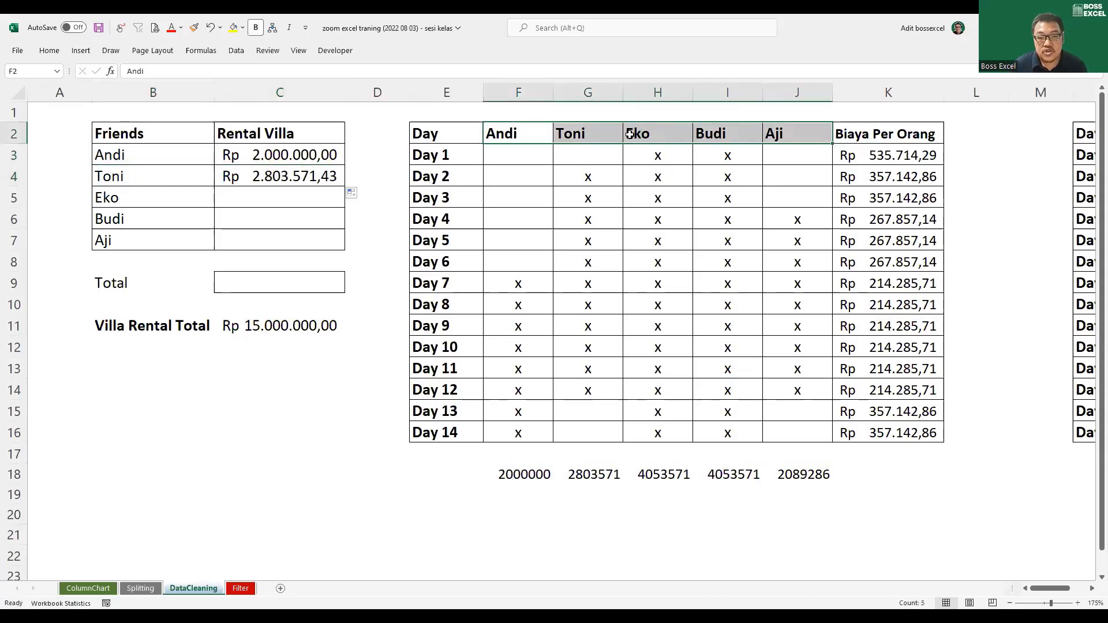
pyautogui.click(594, 131)
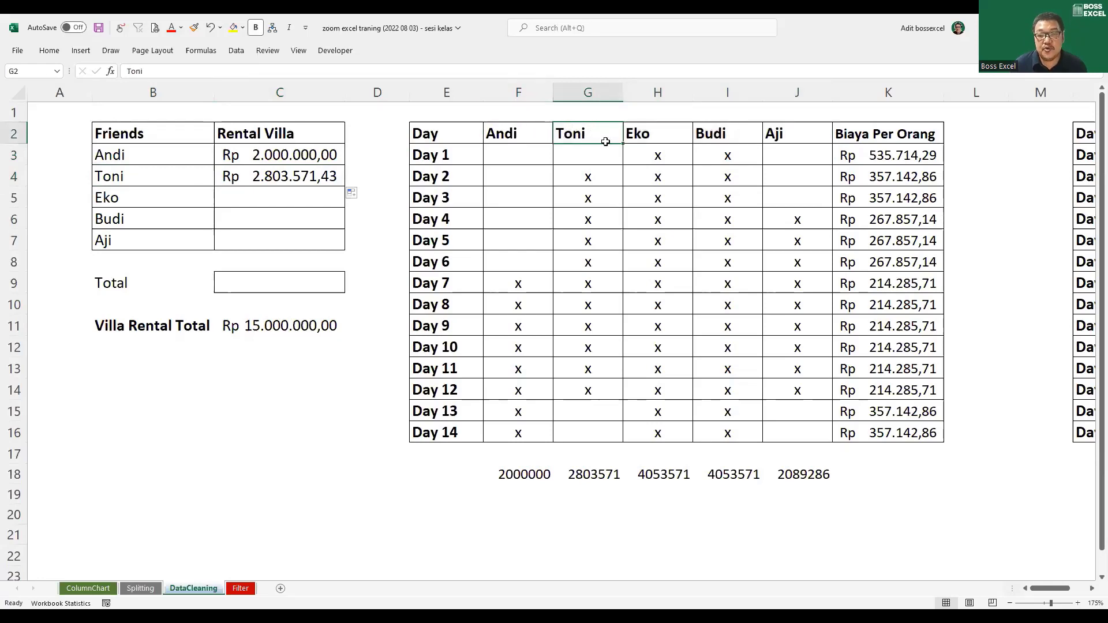
pyautogui.moveTo(521, 481); pyautogui.dragTo(808, 474)
pyautogui.moveTo(703, 474); pyautogui.dragTo(710, 475)
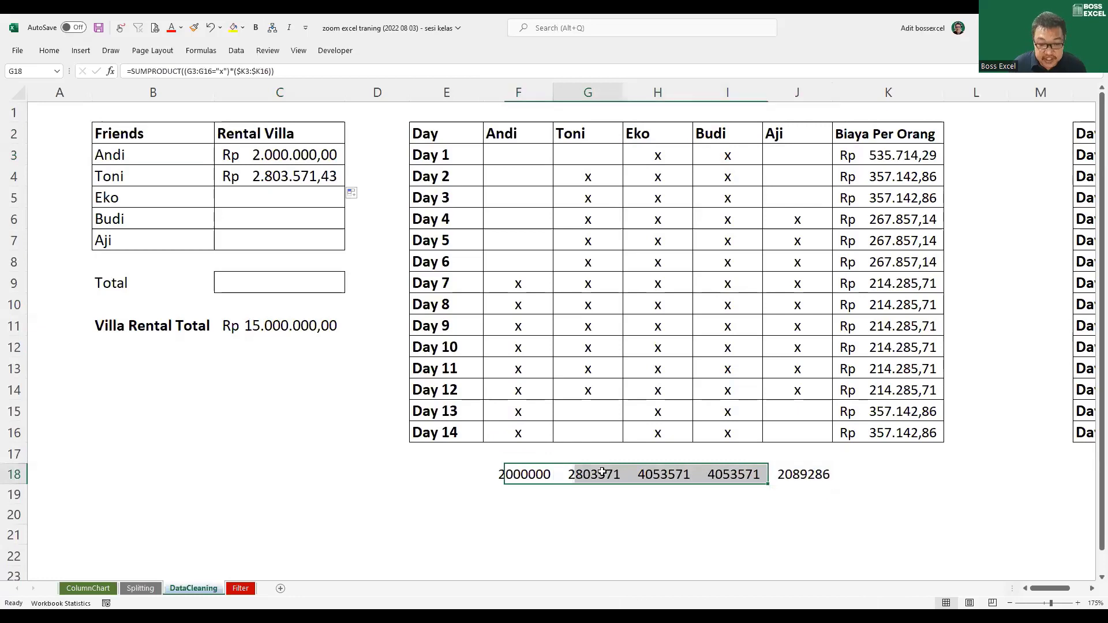
pyautogui.click(589, 474)
# Fill the XLOOKUP formula from C4 down to C7 and total the shares in C9 with =SUM(C3:C8), checking against the villa rental total
pyautogui.click(289, 179)
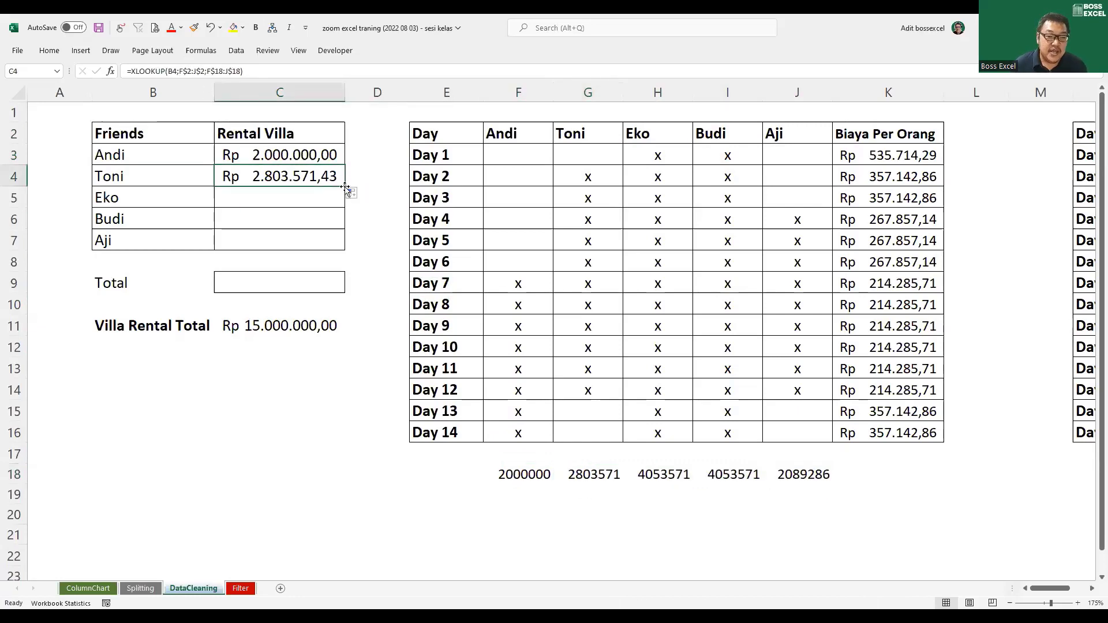
pyautogui.moveTo(348, 190); pyautogui.dragTo(335, 249)
pyautogui.click(310, 285)
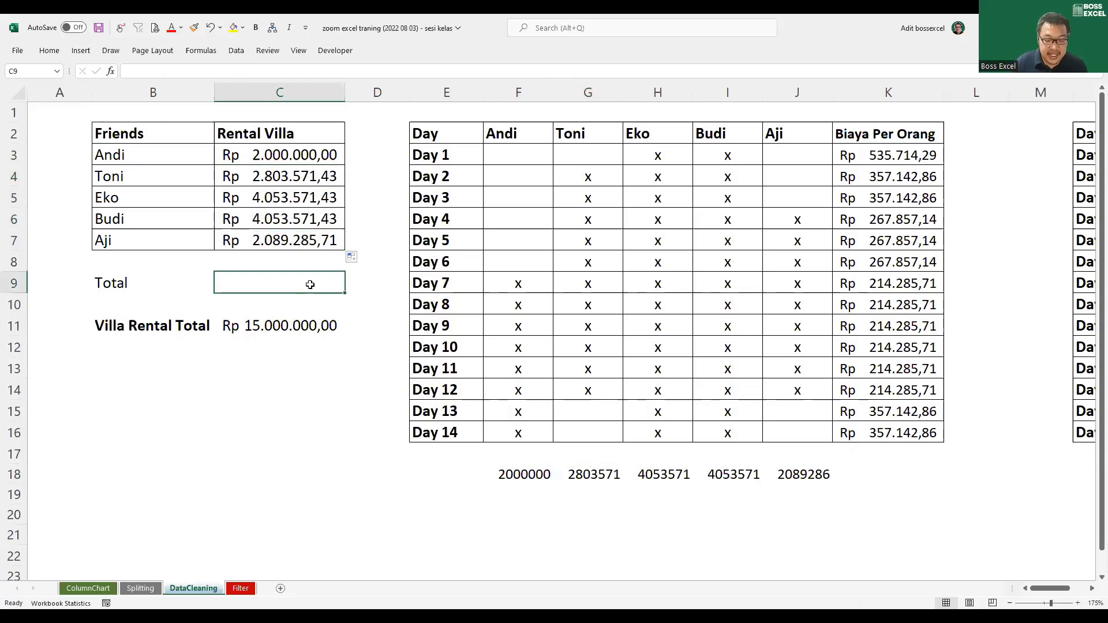
pyautogui.doubleClick(310, 284)
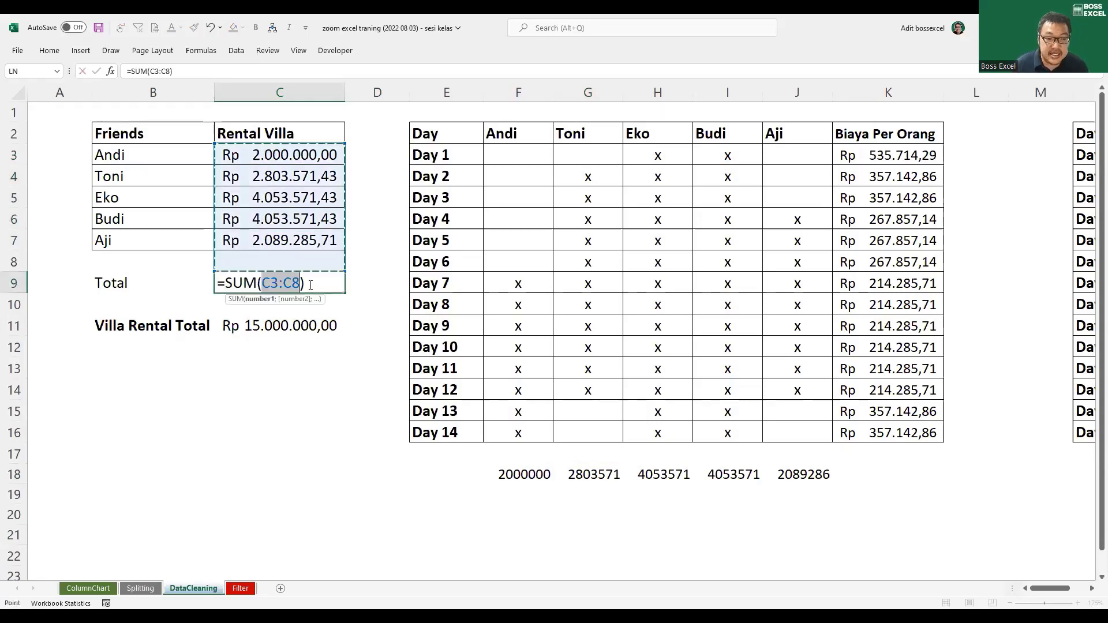
pyautogui.press('Return')
pyautogui.click(315, 325)
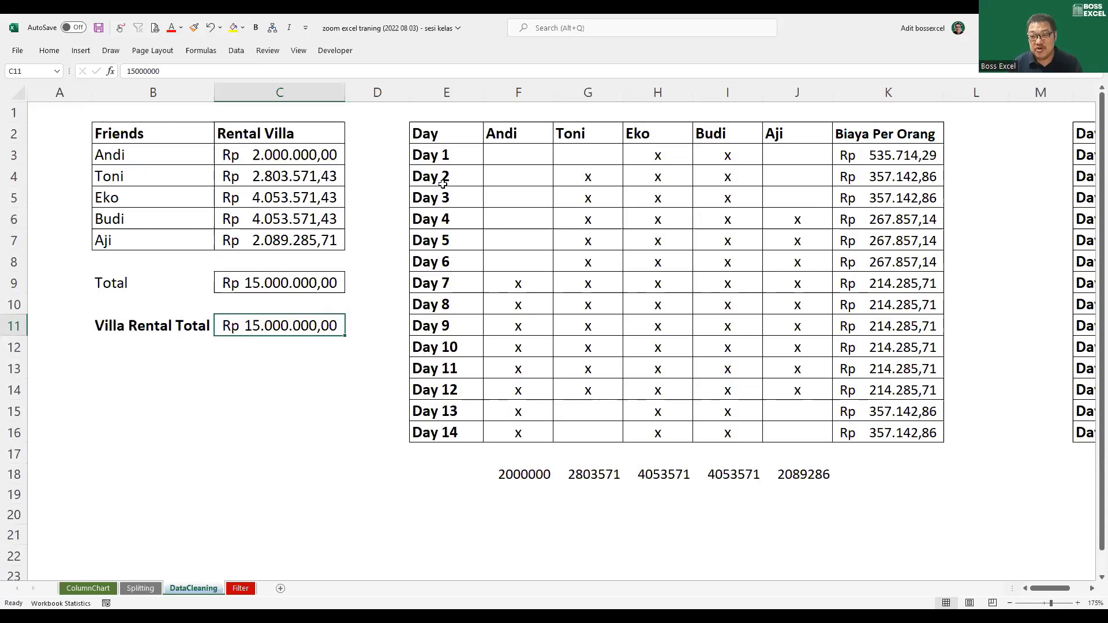
pyautogui.moveTo(302, 159)
pyautogui.mouseDown()
pyautogui.moveTo(307, 236)
pyautogui.moveTo(323, 231)
pyautogui.mouseUp()
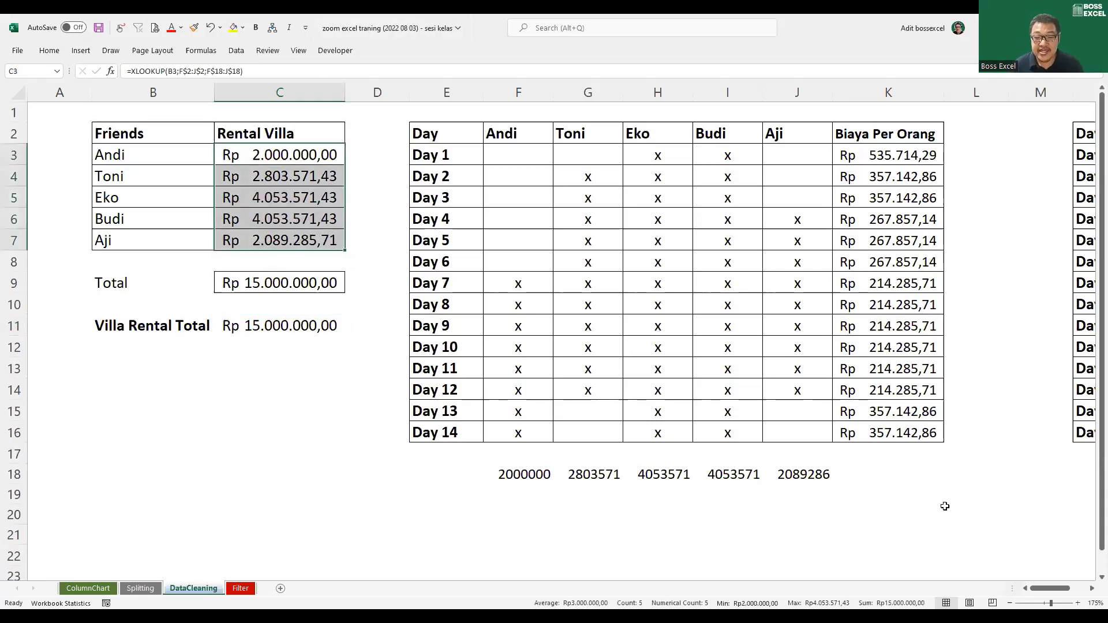
# Start the Biaya Per Orang formula in T3 of the second day table with the row-locked villa rental total, =C$11/
pyautogui.click(1091, 589)
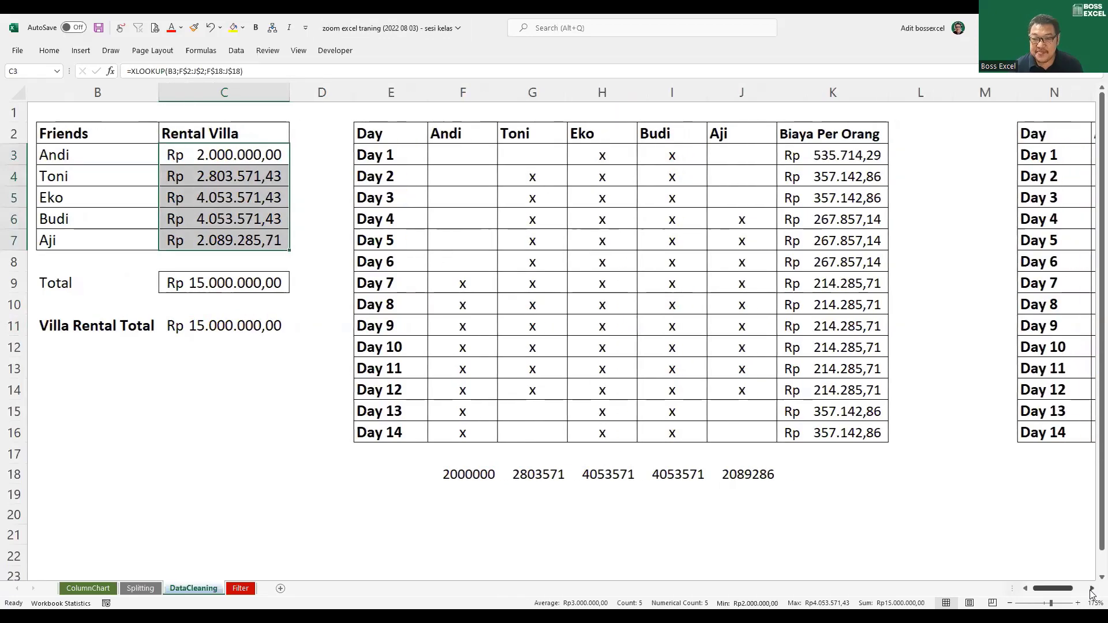
pyautogui.moveTo(1091, 589); pyautogui.dragTo(1091, 589)
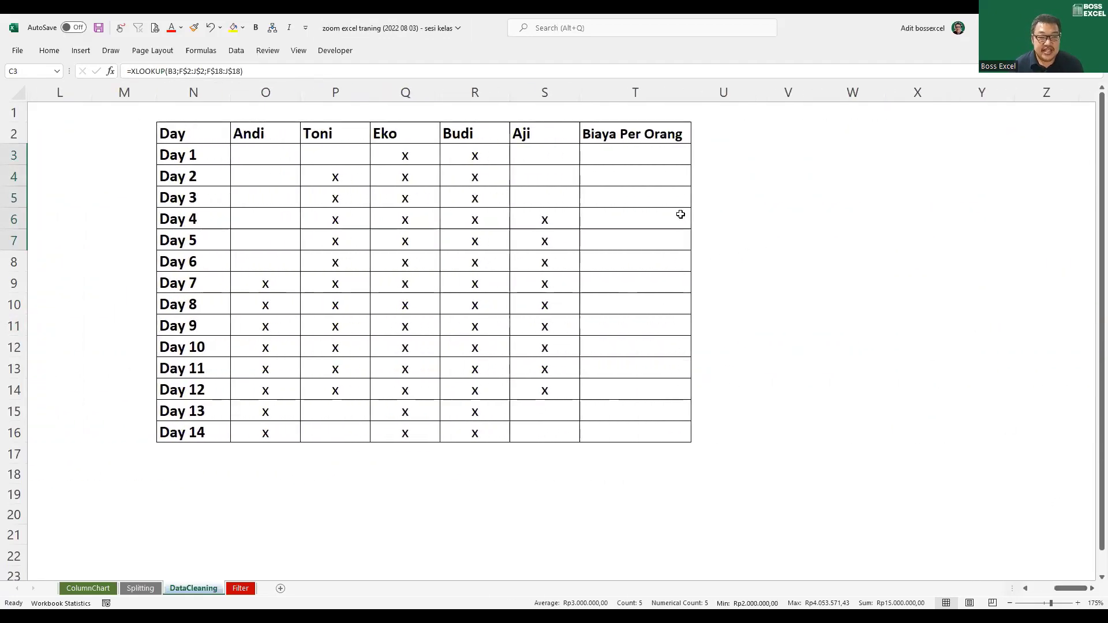
pyautogui.click(653, 158)
pyautogui.write('=')
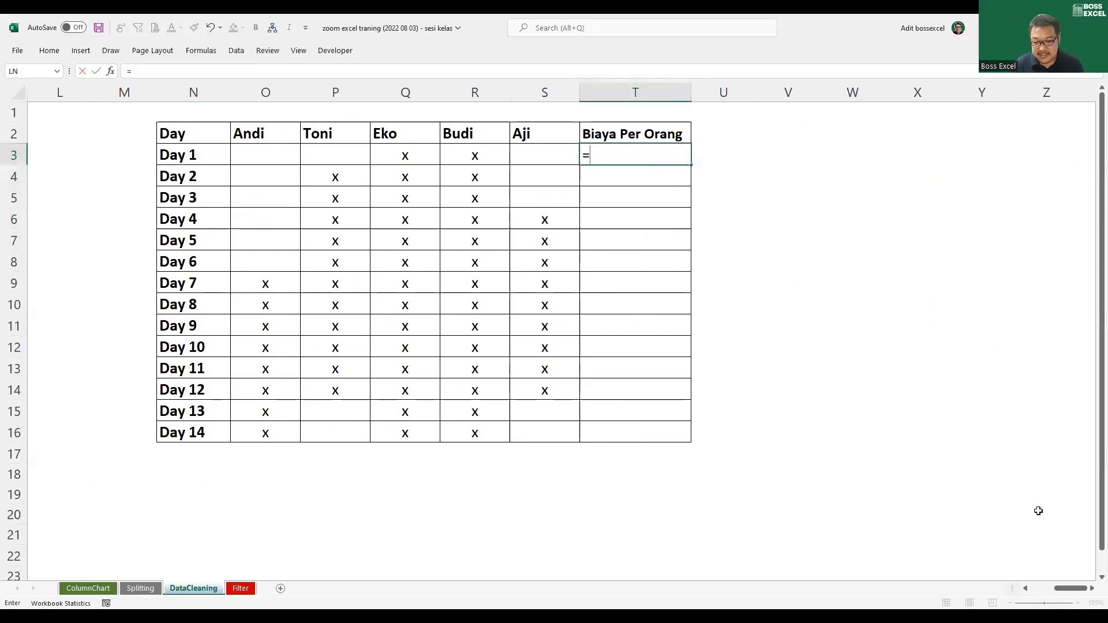
pyautogui.moveTo(1071, 589); pyautogui.dragTo(1042, 591)
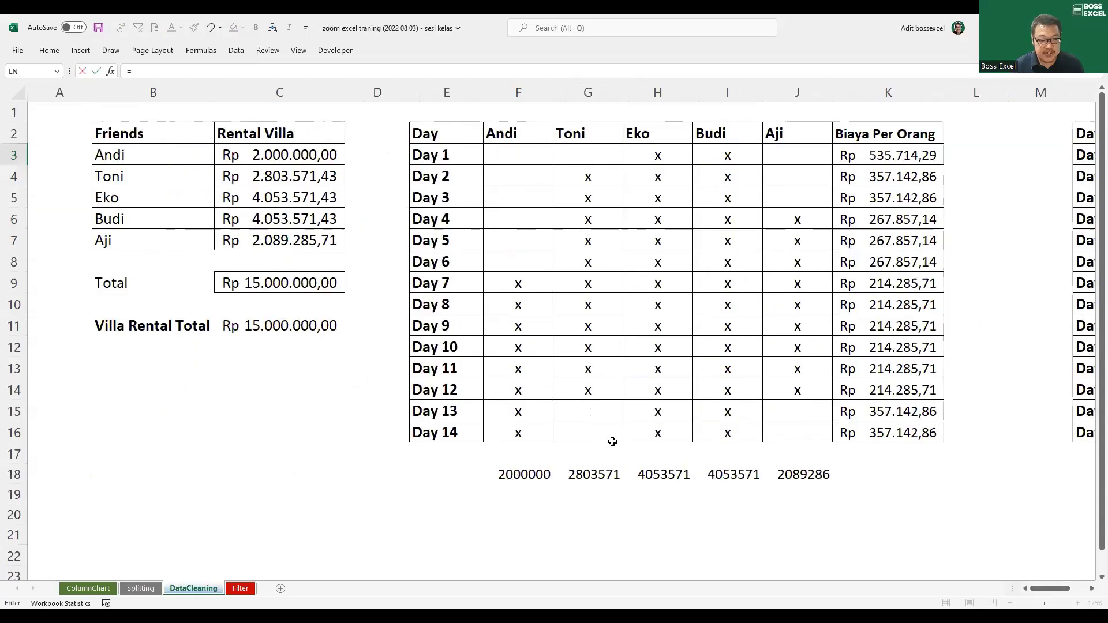
pyautogui.click(323, 325)
pyautogui.press('F4')
pyautogui.press('F4')
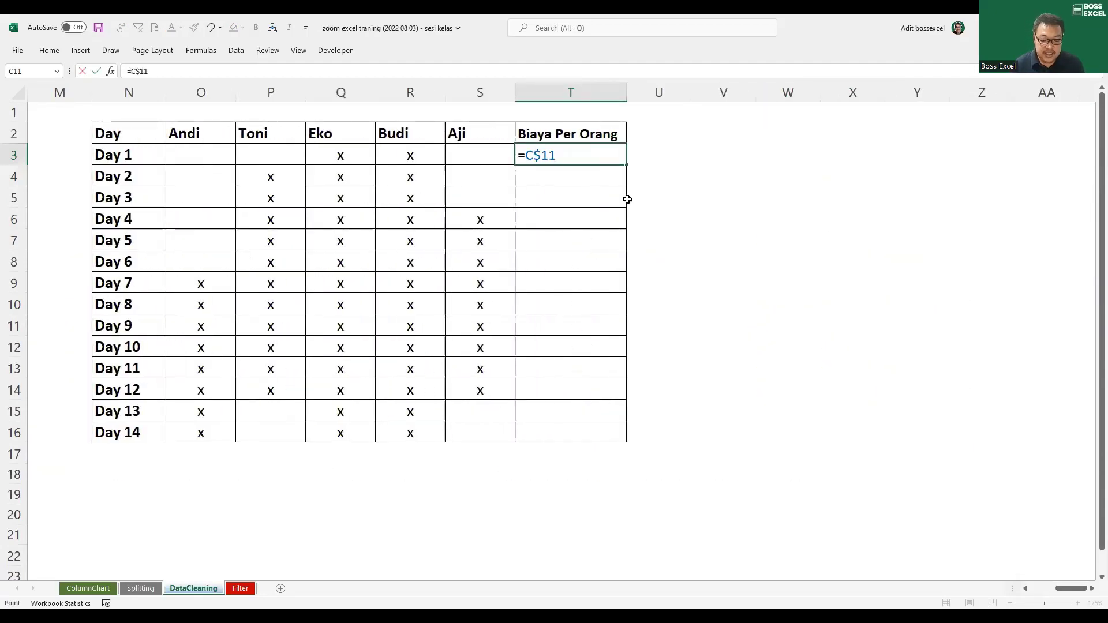
pyautogui.write('/')
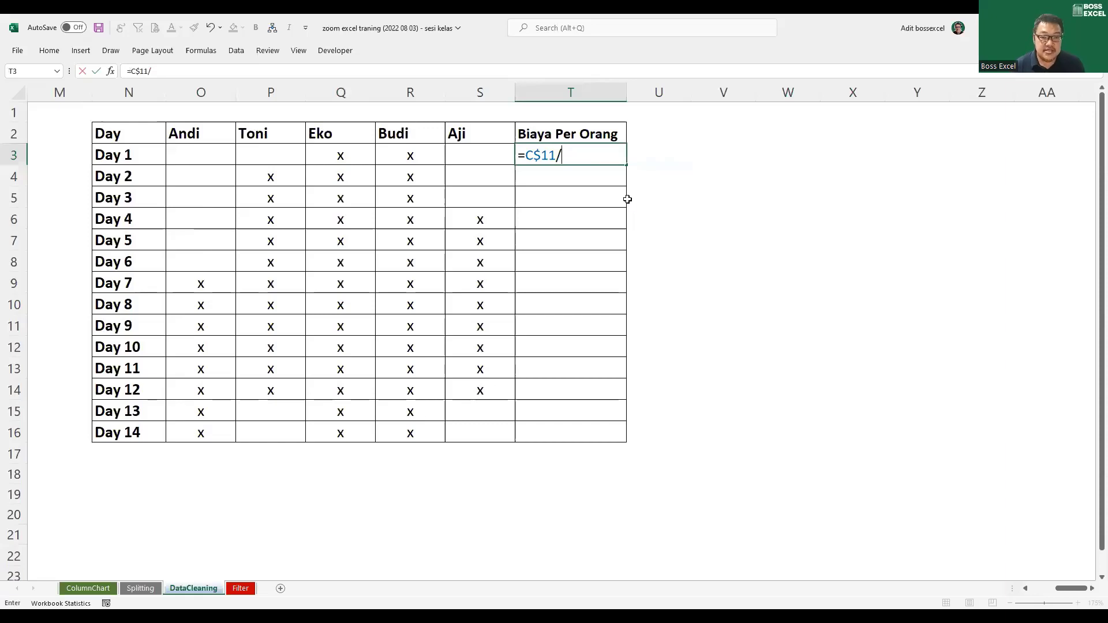
# Divide the rental total in T3 by the number of days using COUNTA(N$3:N$16), and enter the formula
pyautogui.write('COUNTA(')
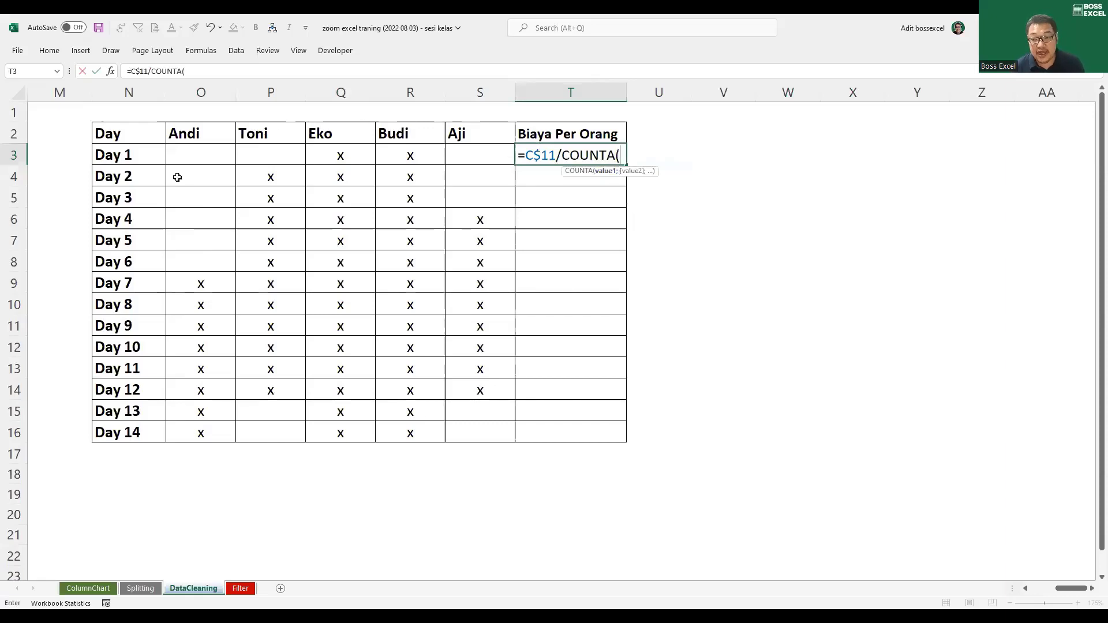
pyautogui.click(144, 155)
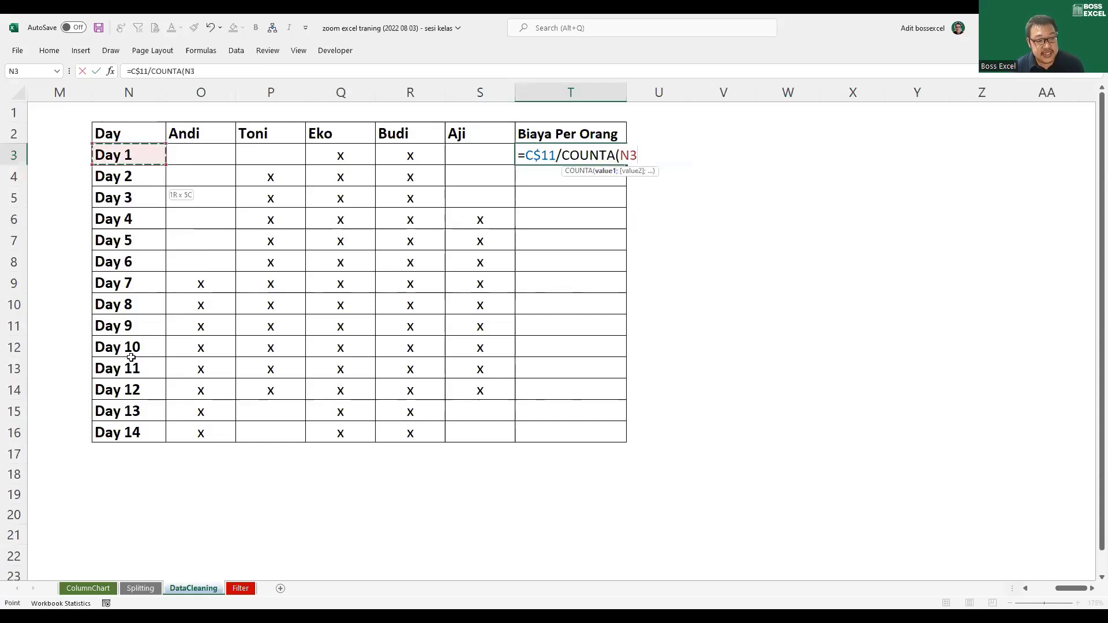
pyautogui.keyDown('shift'); pyautogui.click(138, 432); pyautogui.keyUp('shift')
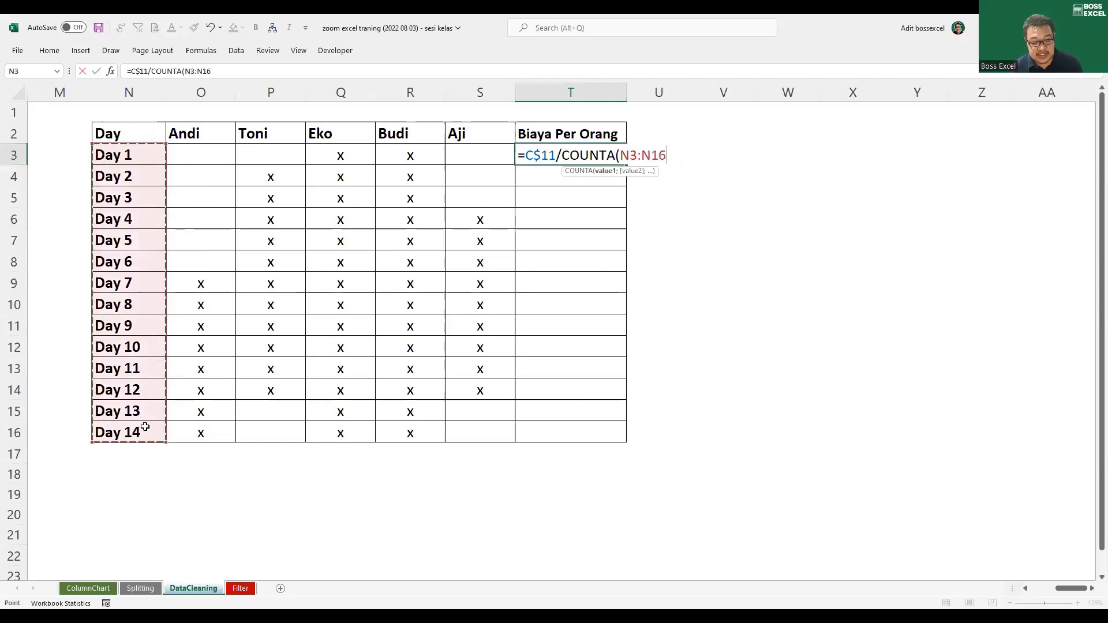
pyautogui.press('F4')
pyautogui.press('F4')
pyautogui.write(')')
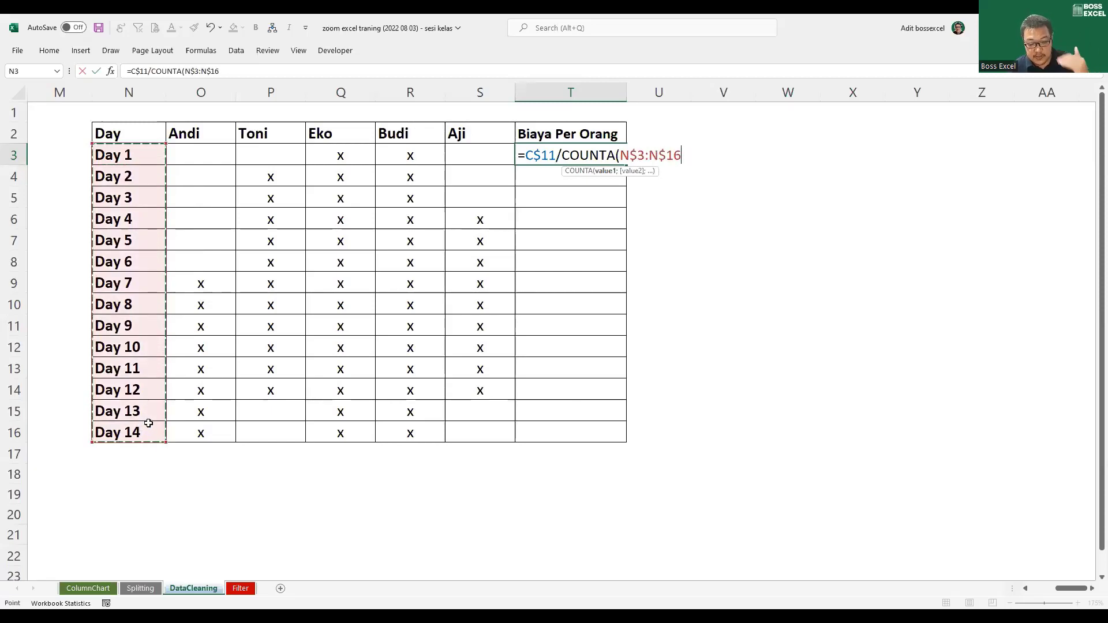
pyautogui.press('Return')
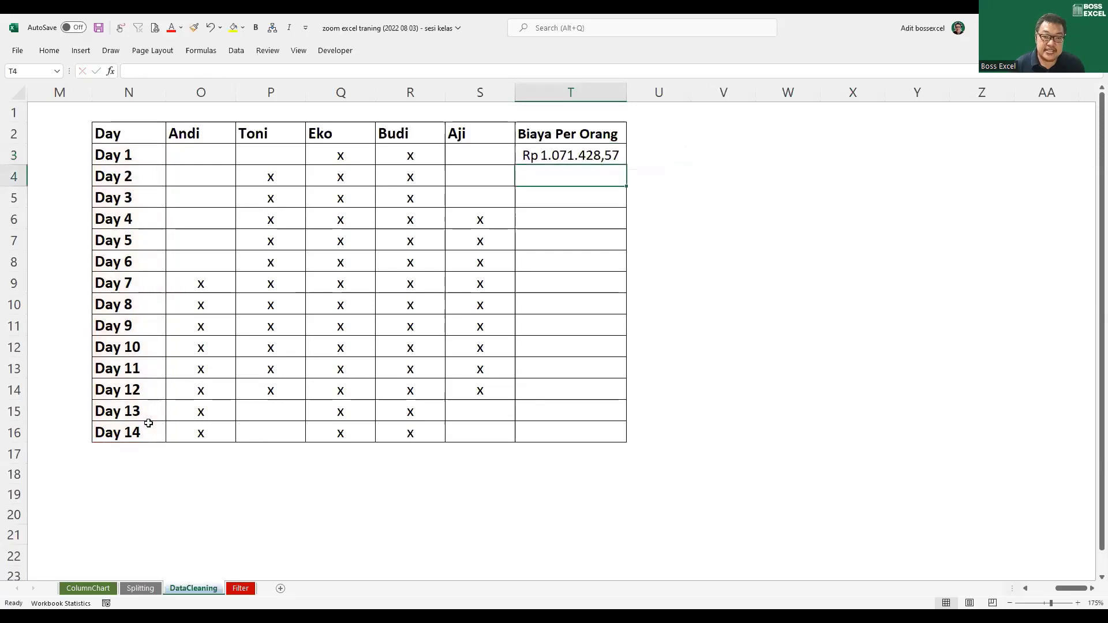
# Extend the Biaya Per Orang formula in T3 by dividing by the day's attendees with /COUNTA(O3:S3)
pyautogui.click(569, 158)
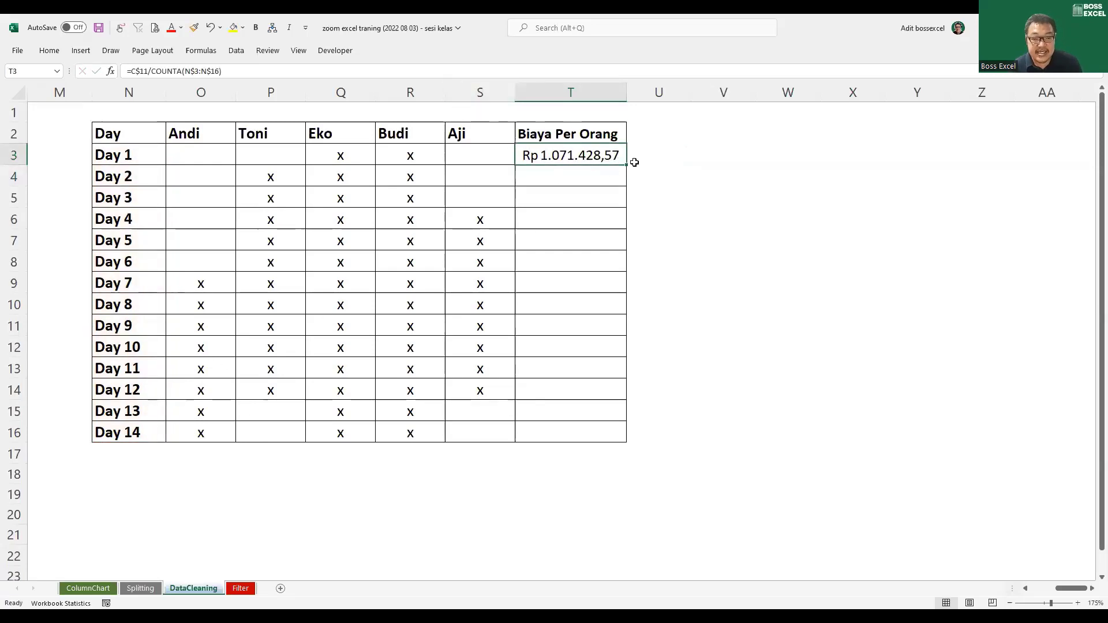
pyautogui.press('F2')
pyautogui.write('/')
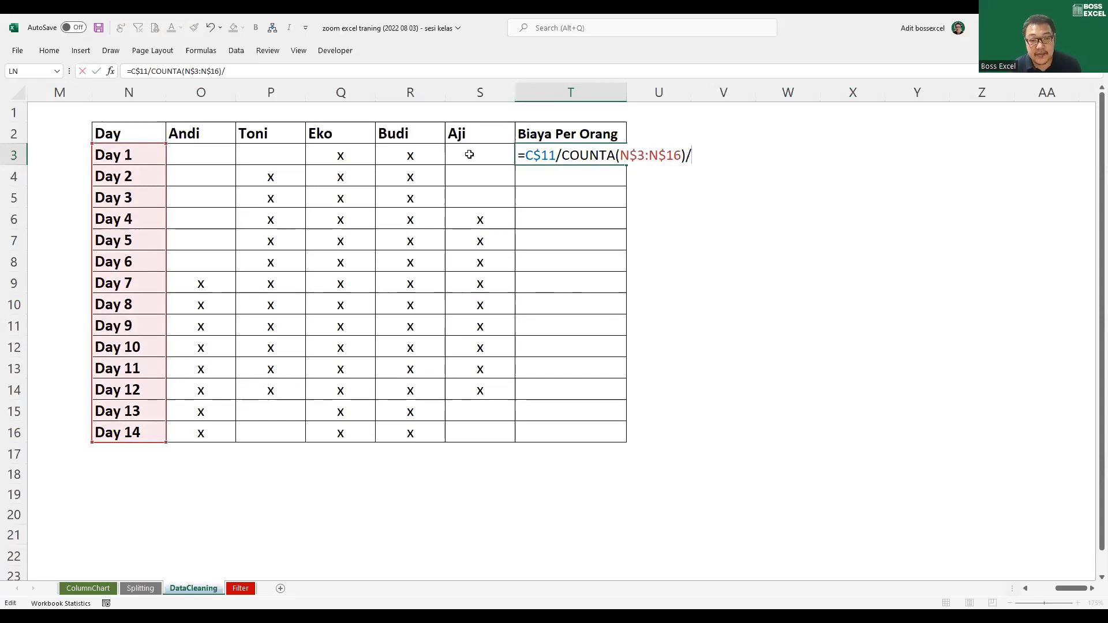
pyautogui.write('COUNTA(')
pyautogui.moveTo(469, 154); pyautogui.dragTo(222, 159)
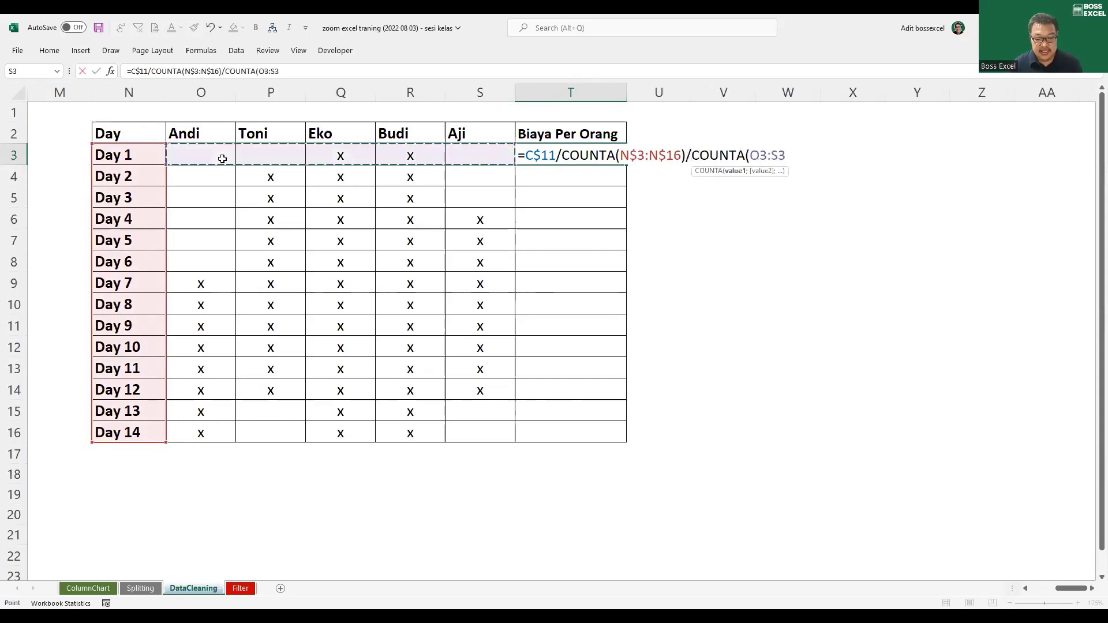
pyautogui.write(')')
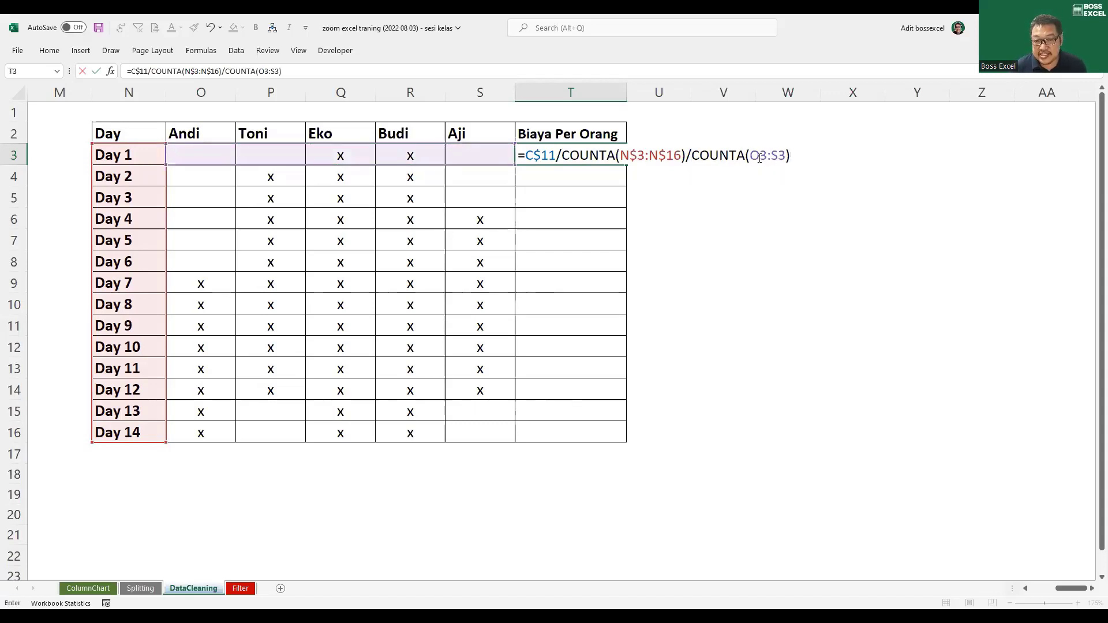
pyautogui.press('Return')
# Fill the Biaya Per Orang formula from T3 down to T16 for all days
pyautogui.click(622, 157)
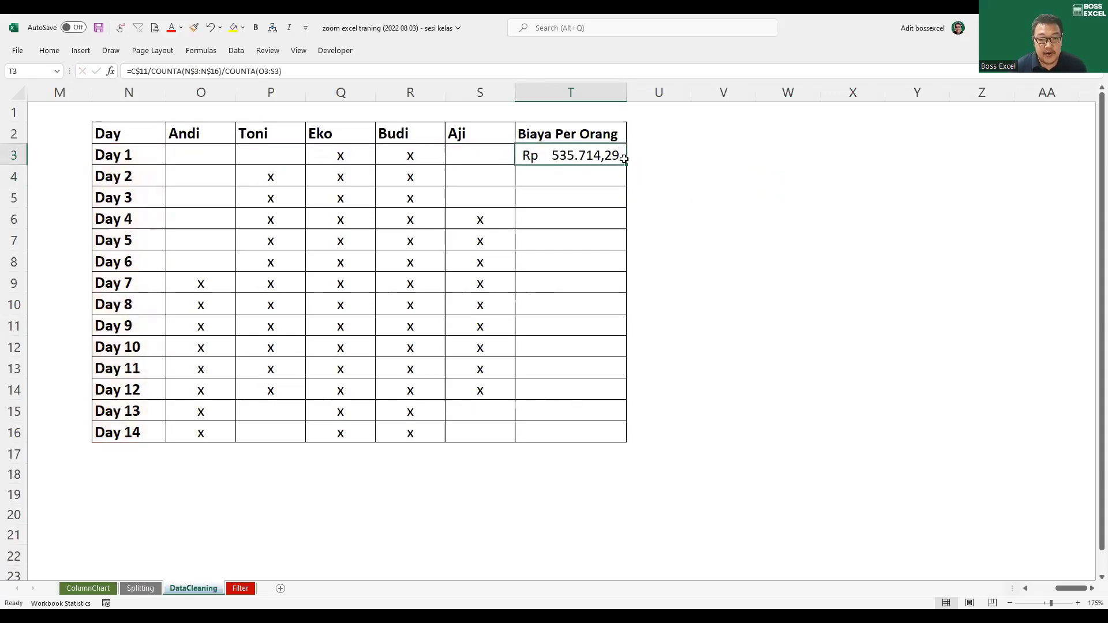
pyautogui.doubleClick(627, 166)
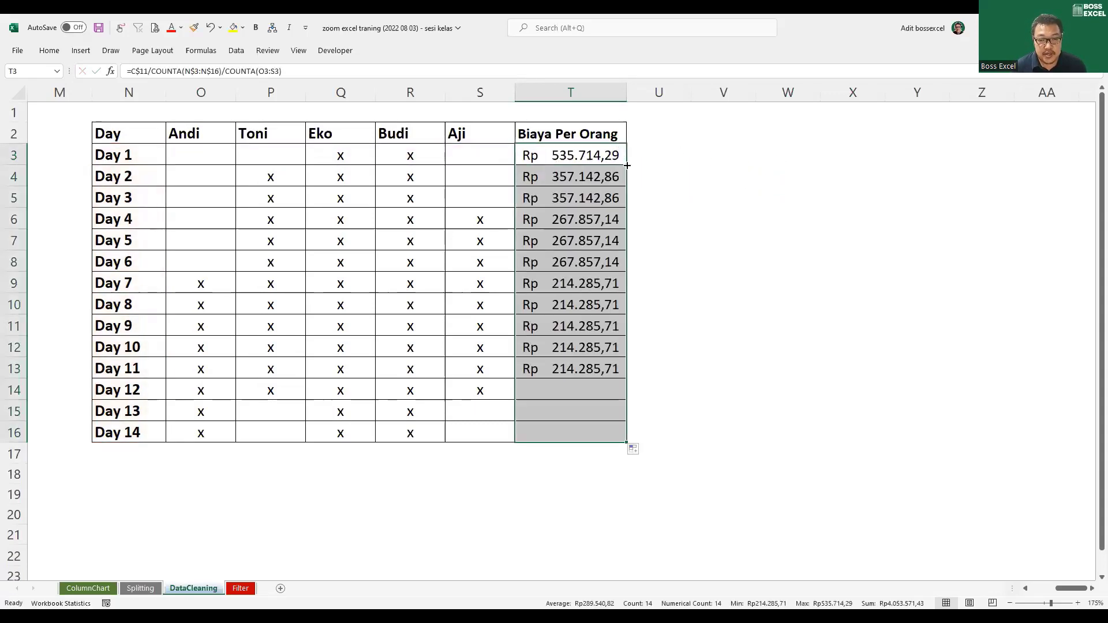
pyautogui.click(697, 286)
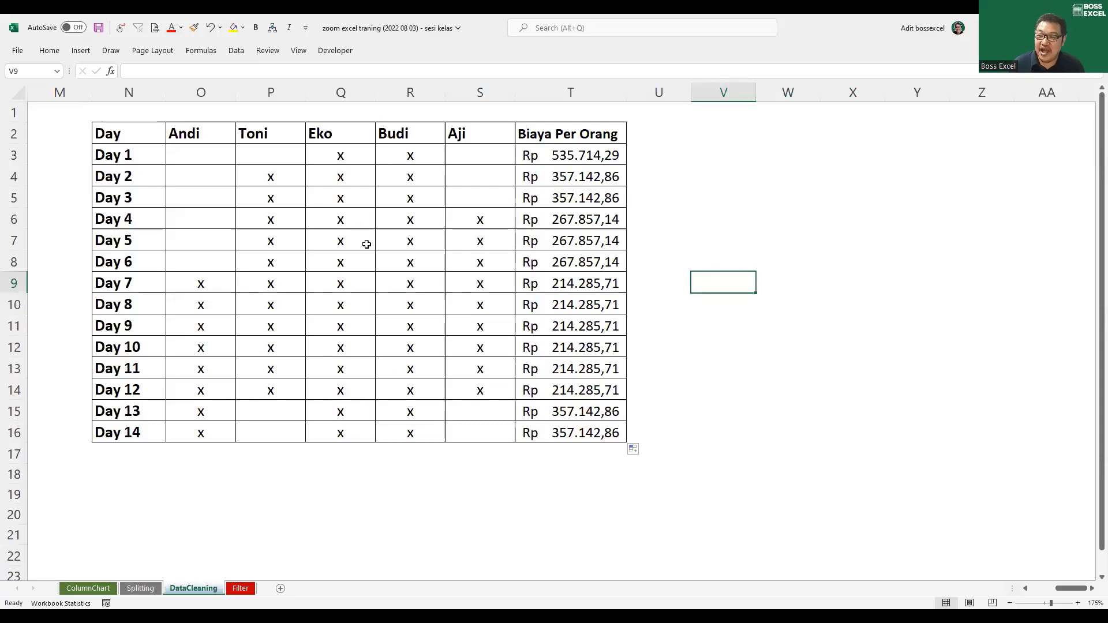
# Turn the range N2:T16 into a table with headers and load it into the Power Query Editor
pyautogui.click(153, 140)
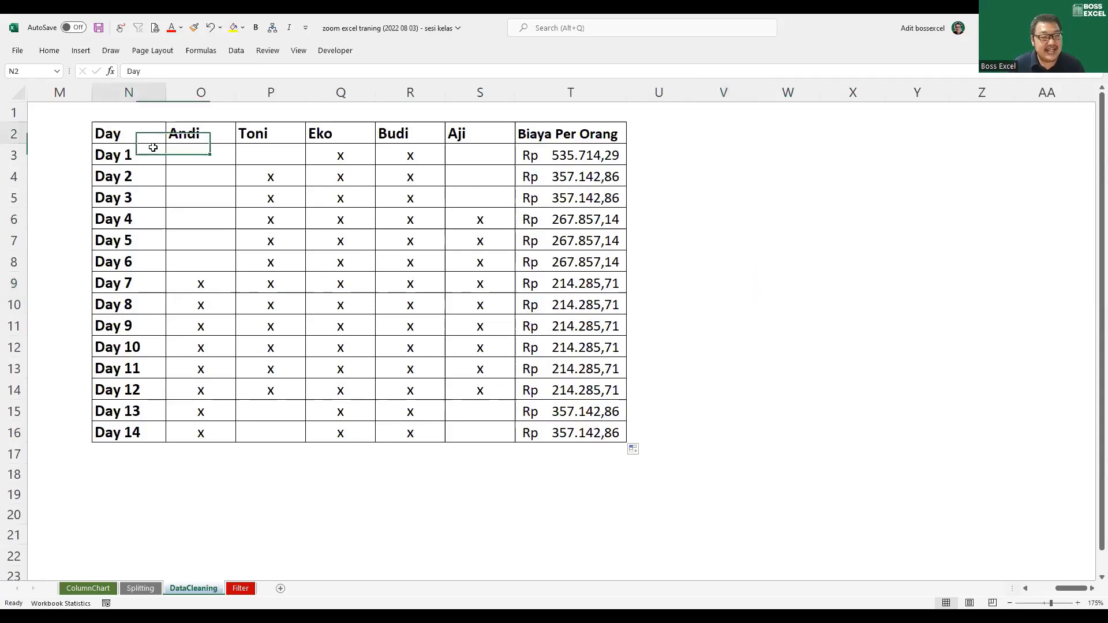
pyautogui.moveTo(153, 147); pyautogui.dragTo(626, 439)
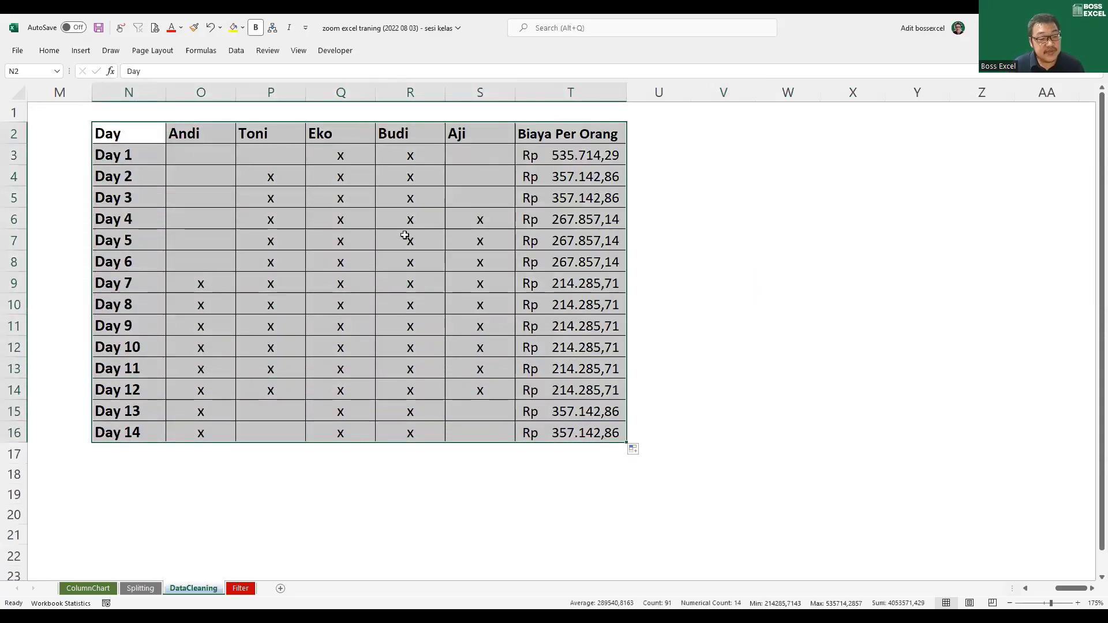
pyautogui.click(341, 222)
pyautogui.moveTo(116, 138); pyautogui.dragTo(626, 439)
pyautogui.click(481, 265)
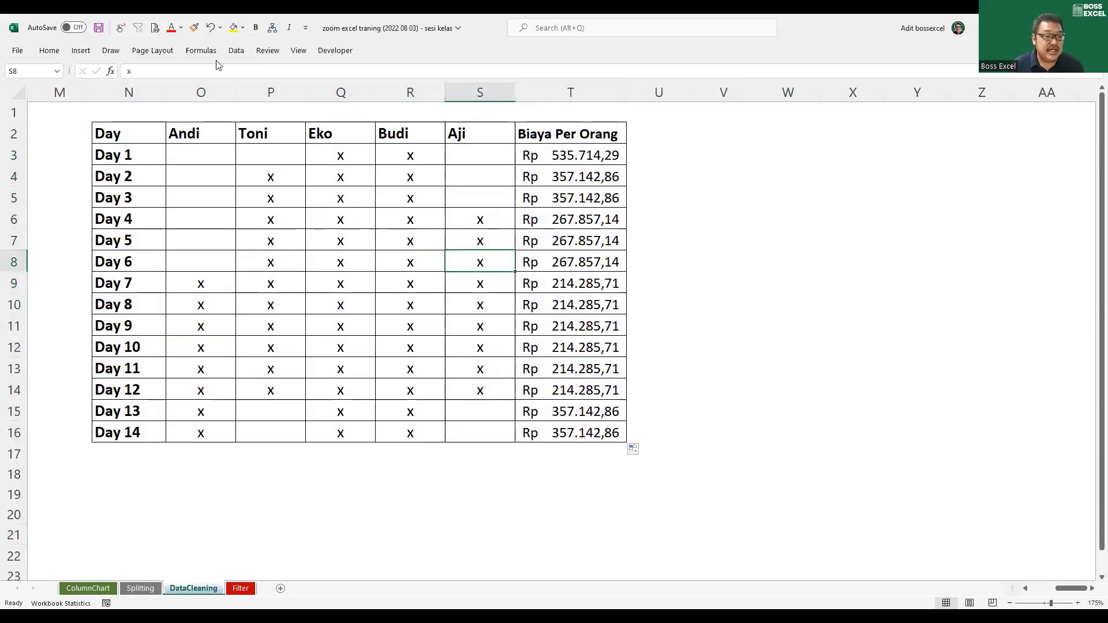
pyautogui.click(233, 54)
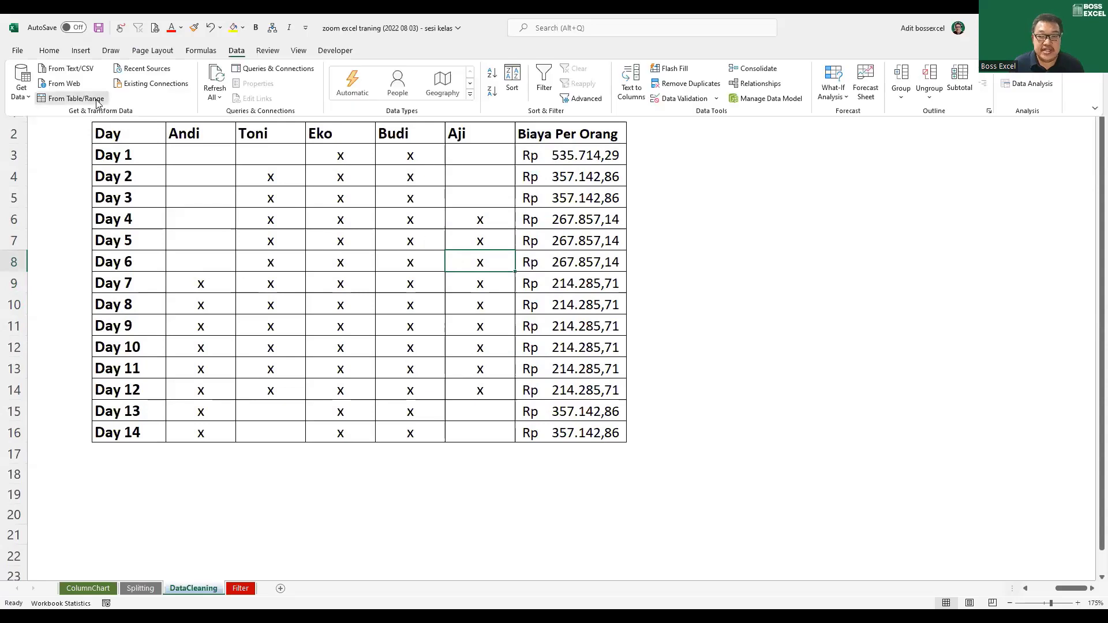
pyautogui.hotkey('ctrl', 't')
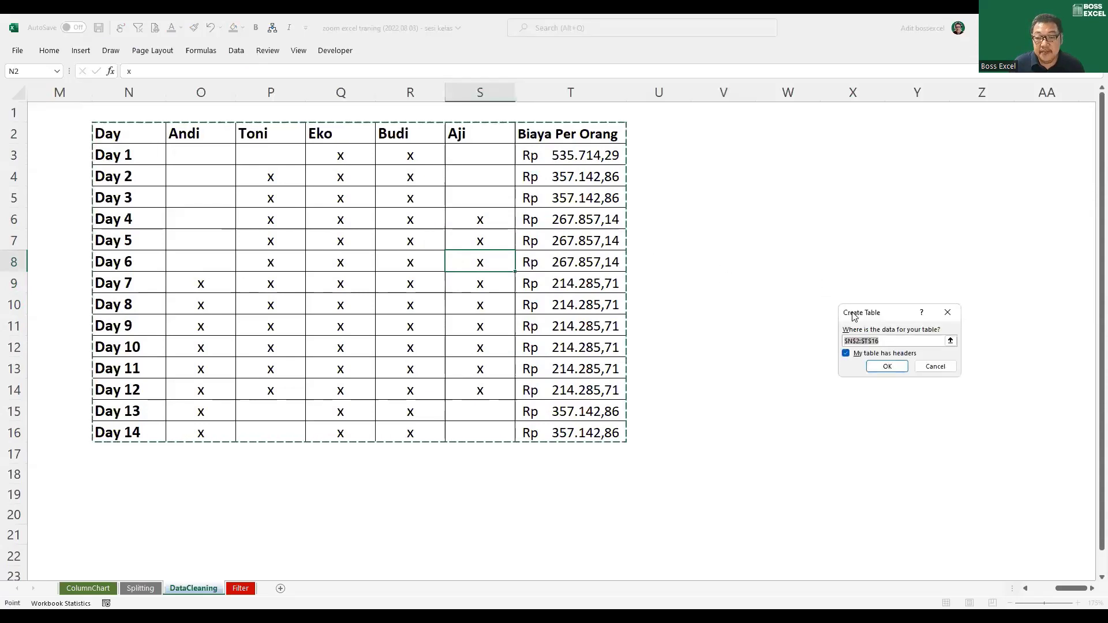
pyautogui.moveTo(853, 316); pyautogui.dragTo(666, 148)
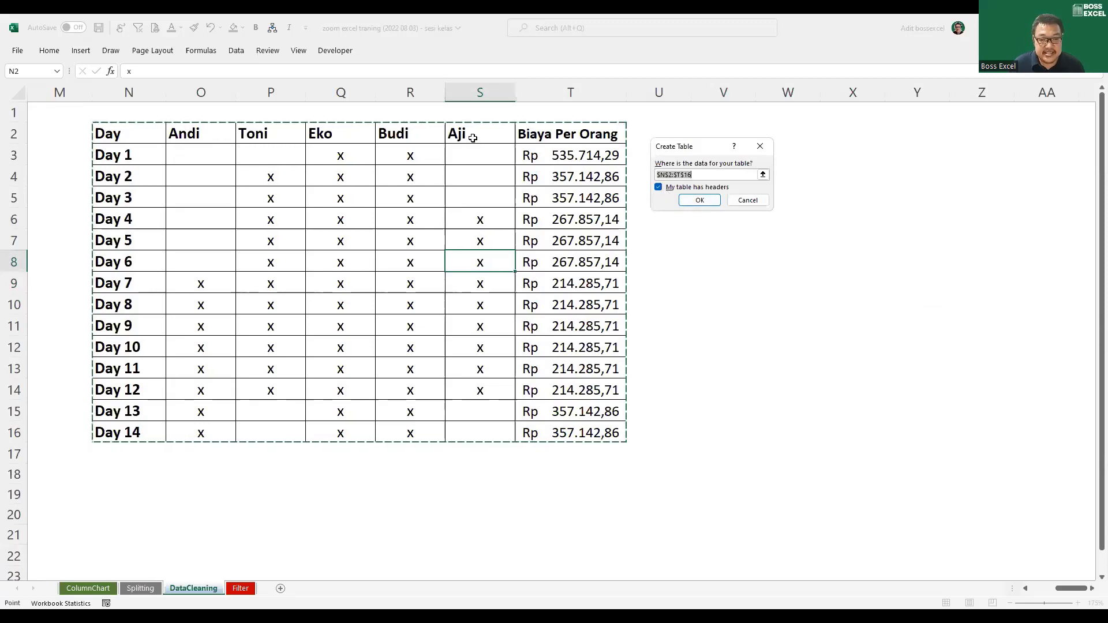
pyautogui.click(695, 201)
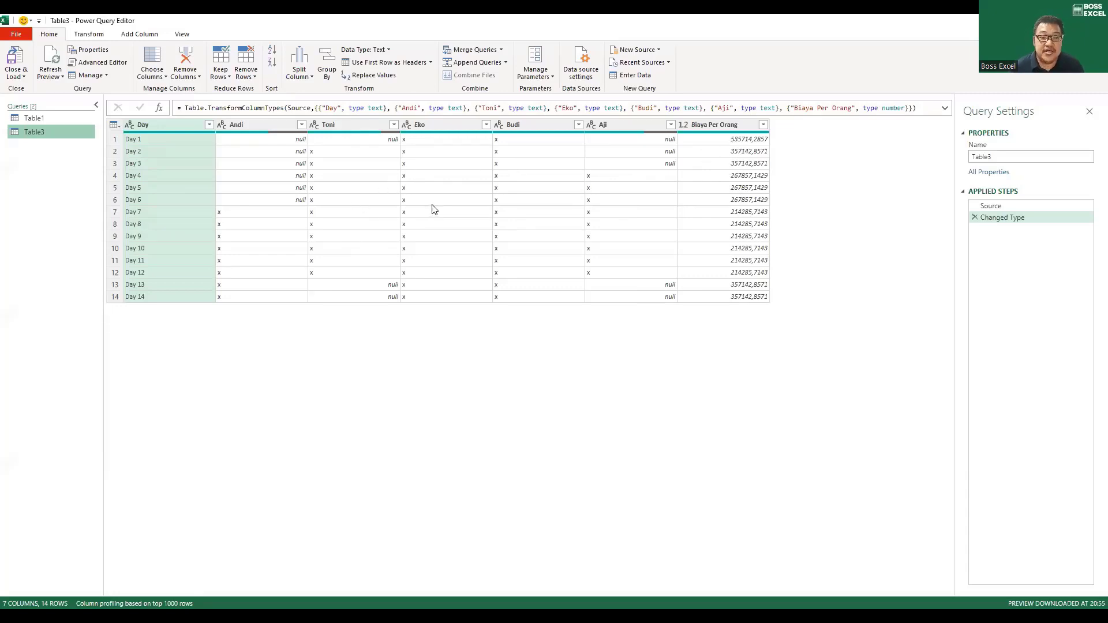
# Remove the Day column from the query and move Biaya Per Orang to the beginning
pyautogui.rightClick(166, 128)
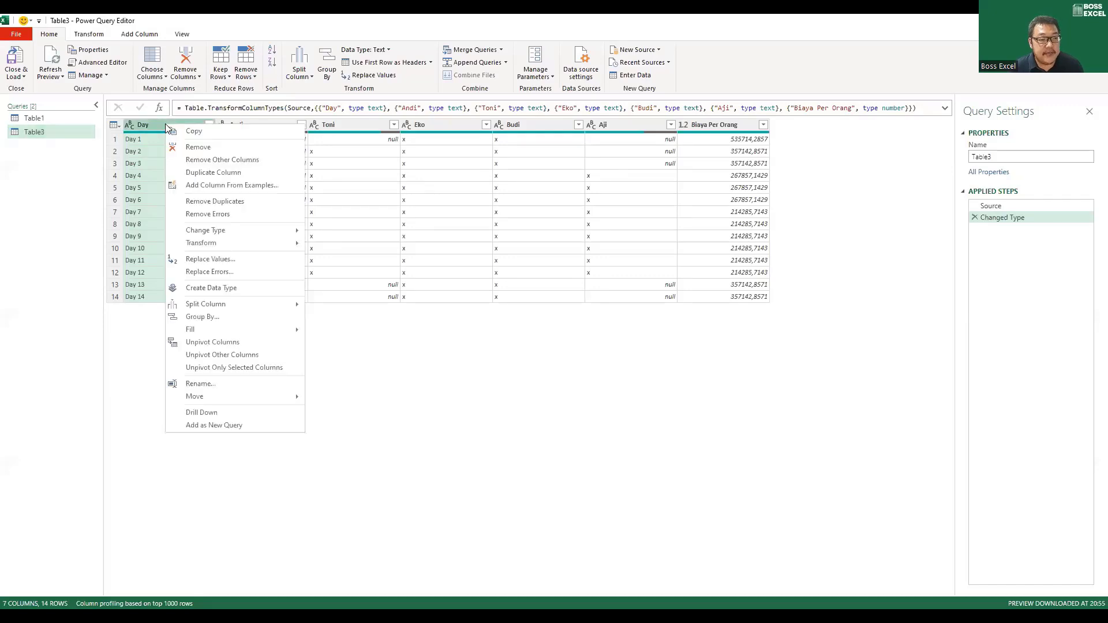
pyautogui.click(190, 149)
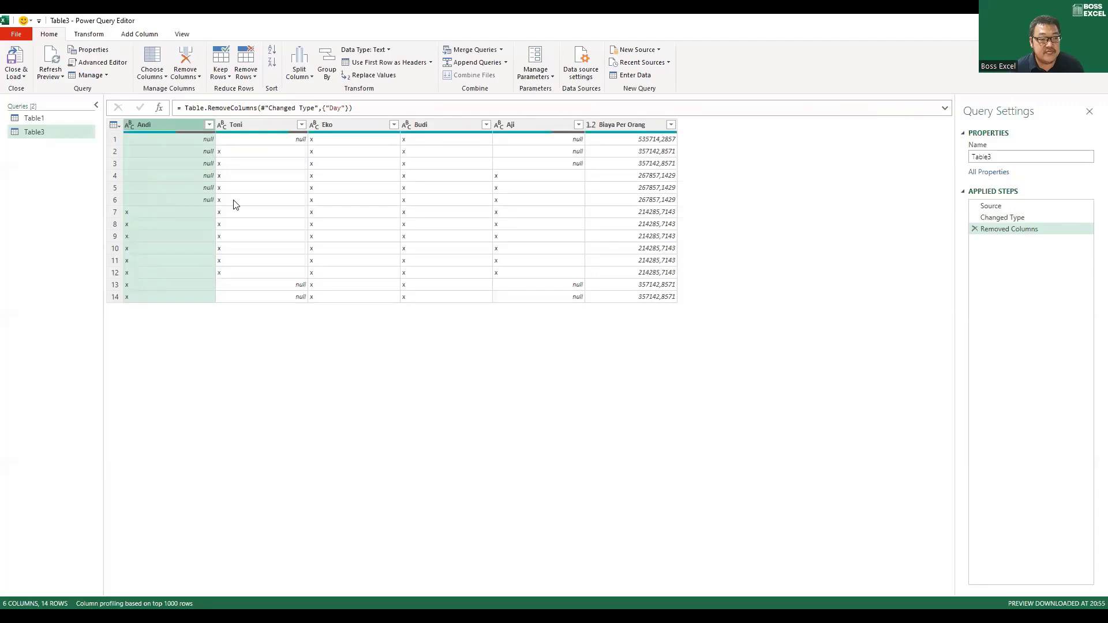
pyautogui.rightClick(652, 128)
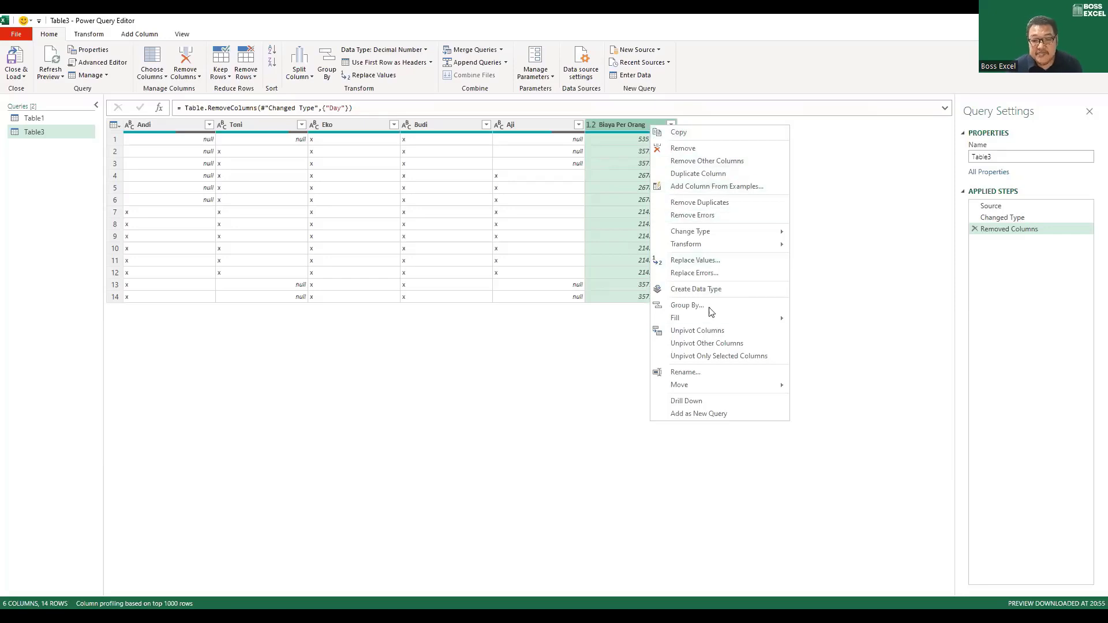
pyautogui.moveTo(732, 391)
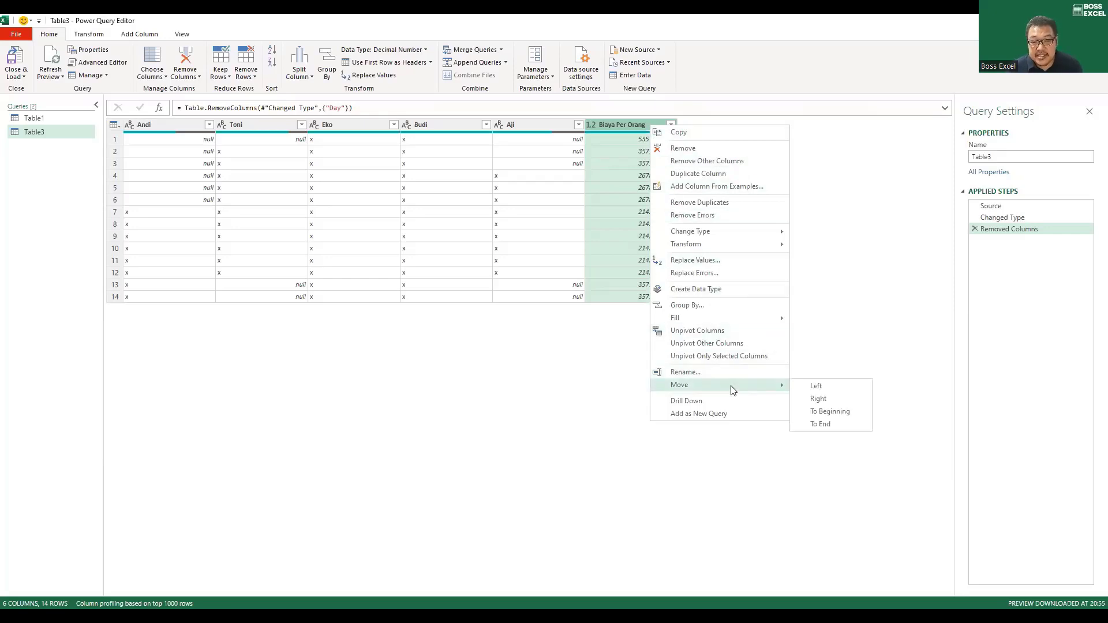
pyautogui.click(817, 412)
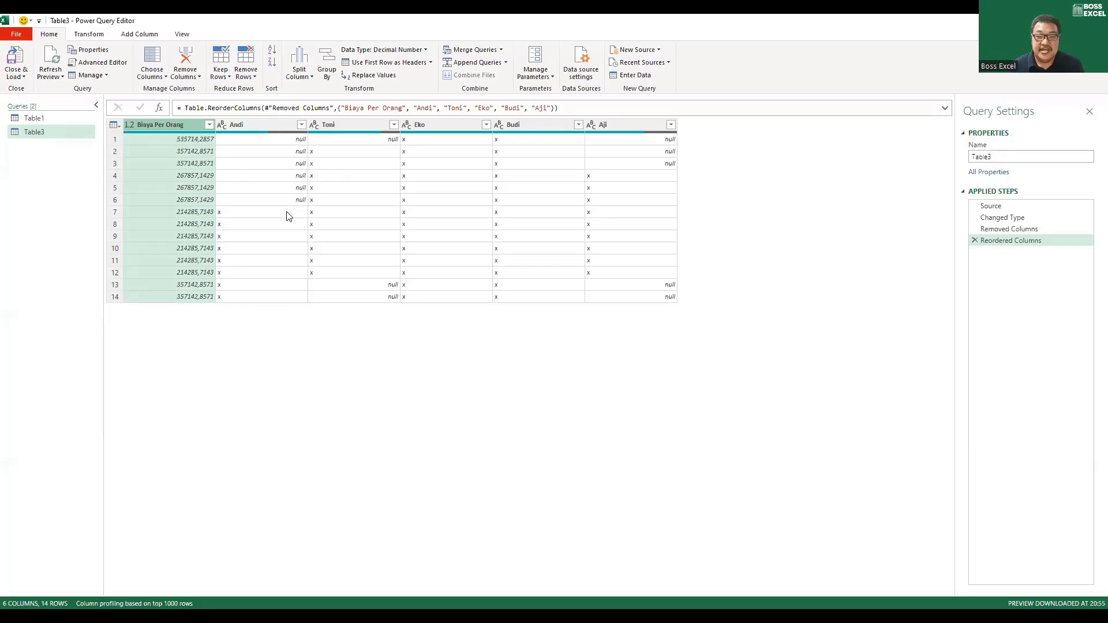
# Unpivot all columns other than Biaya Per Orang and check the cost, attribute and value in the first rows
pyautogui.rightClick(177, 130)
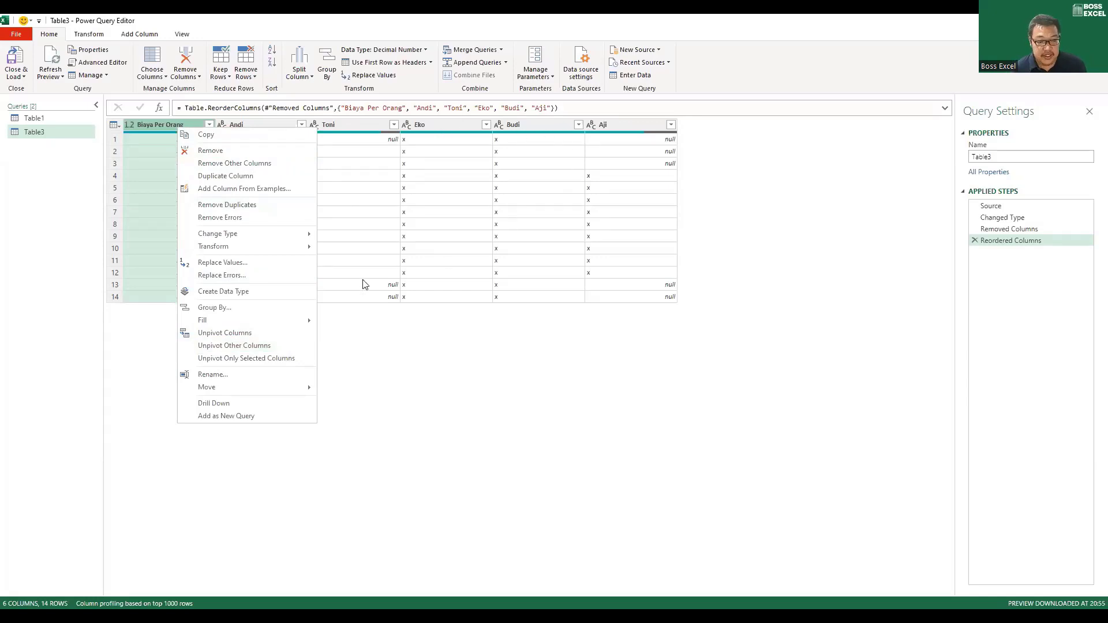
pyautogui.click(276, 348)
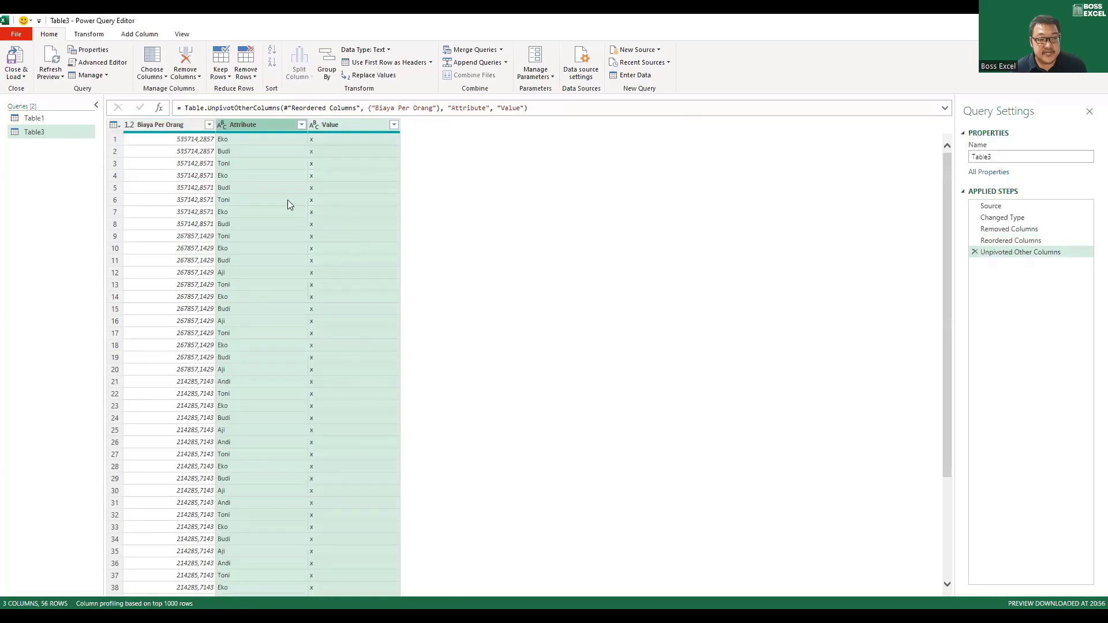
pyautogui.click(171, 140)
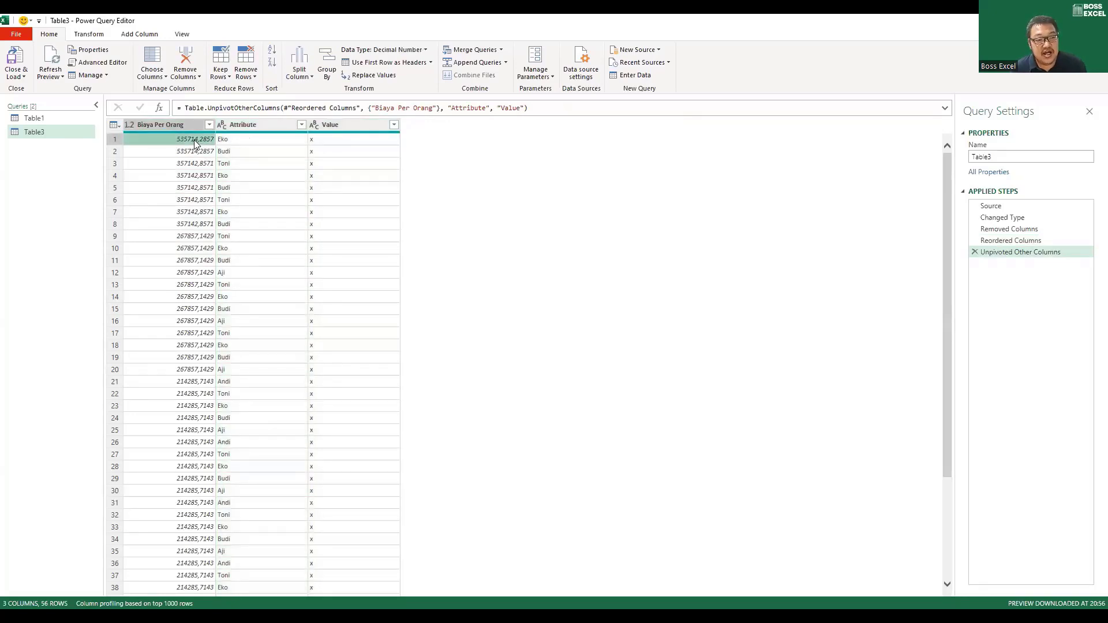
pyautogui.click(260, 140)
pyautogui.click(338, 142)
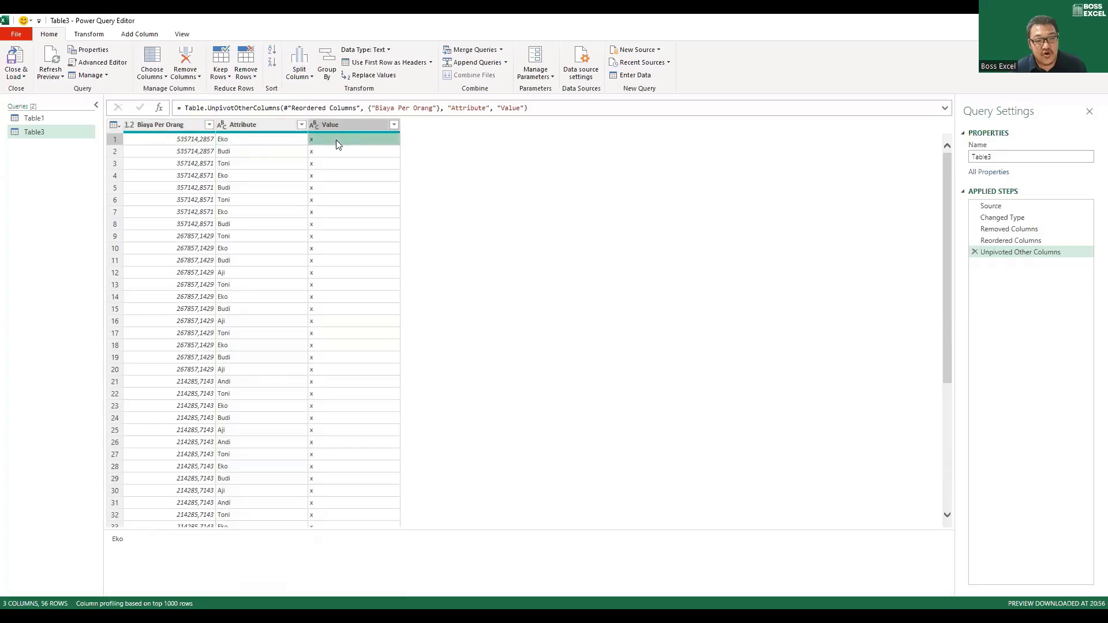
pyautogui.click(195, 152)
pyautogui.click(239, 151)
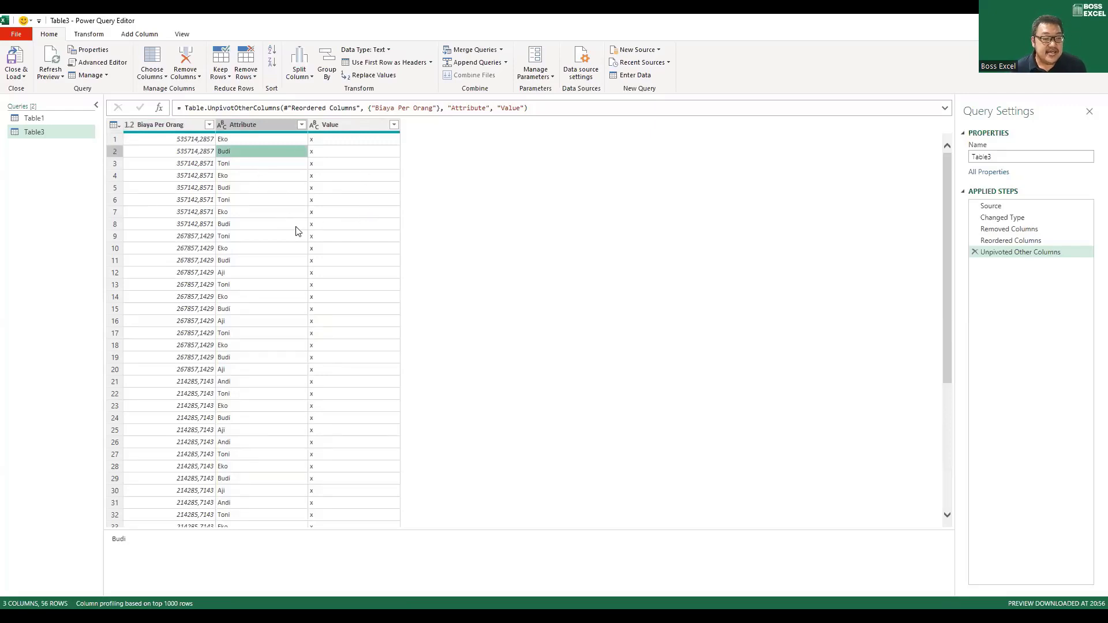
# Group the rows by Attribute with the Sum of Biaya Per Orang in a column named Count, and review the totals per friend
pyautogui.click(280, 124)
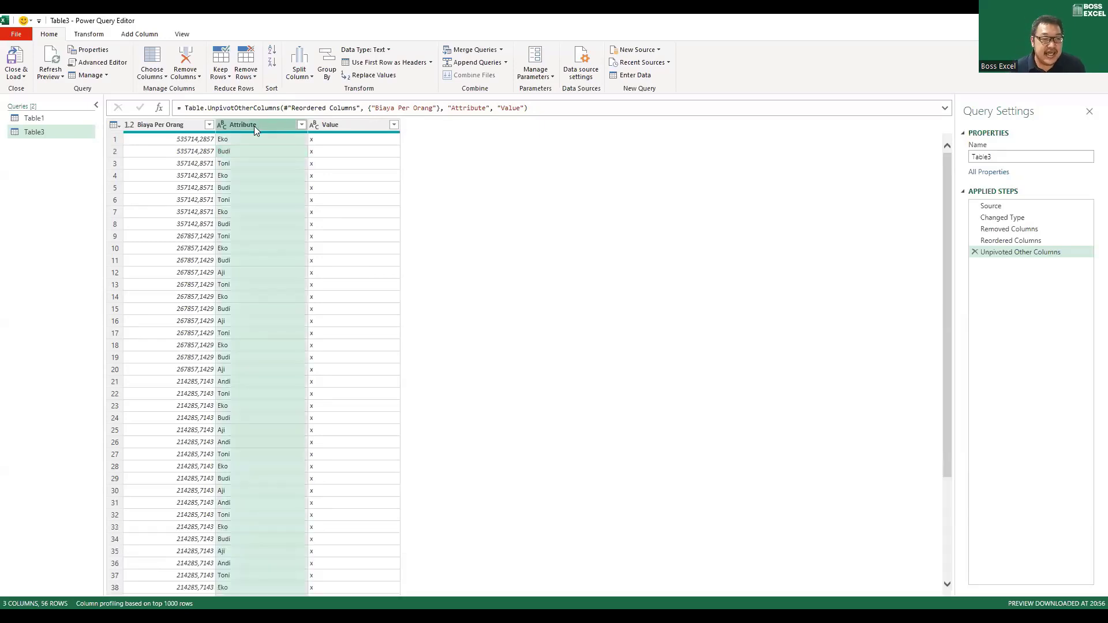
pyautogui.click(327, 54)
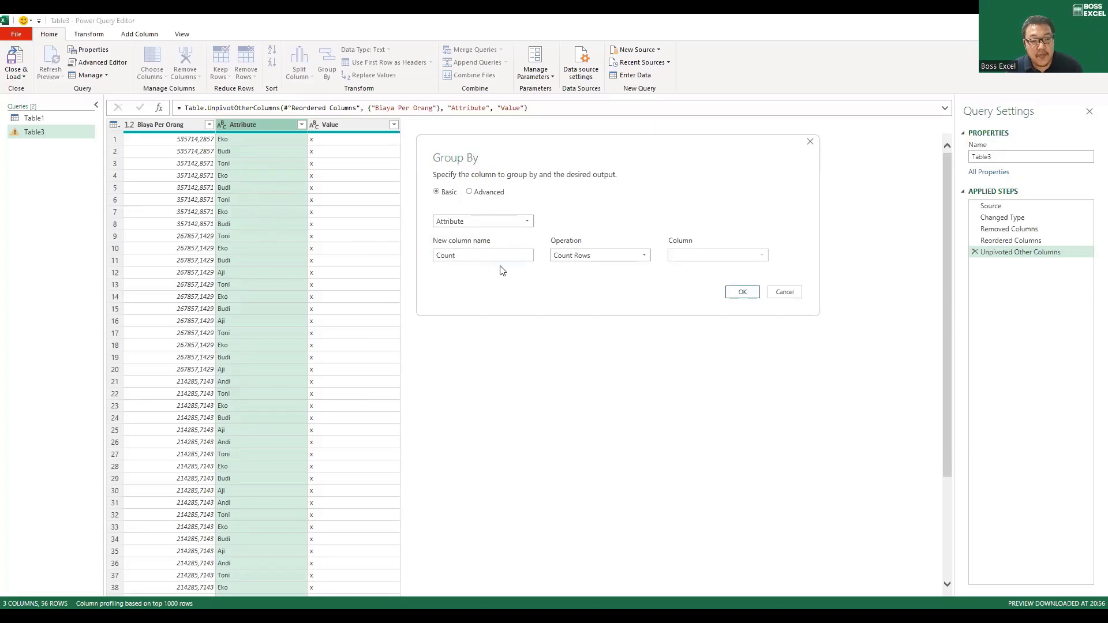
pyautogui.click(572, 261)
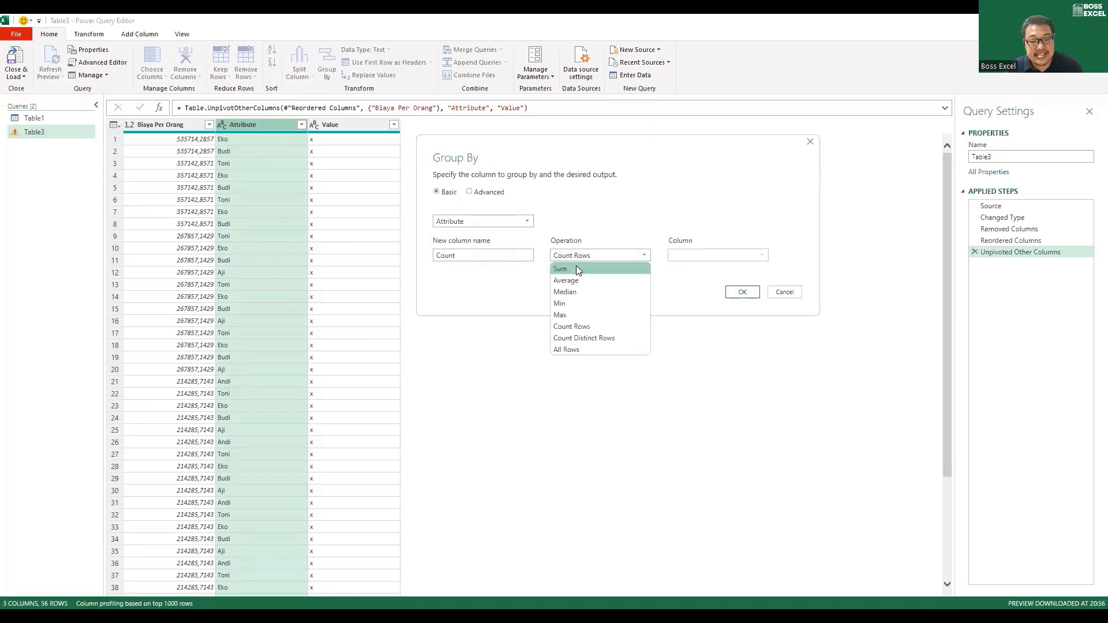
pyautogui.click(595, 267)
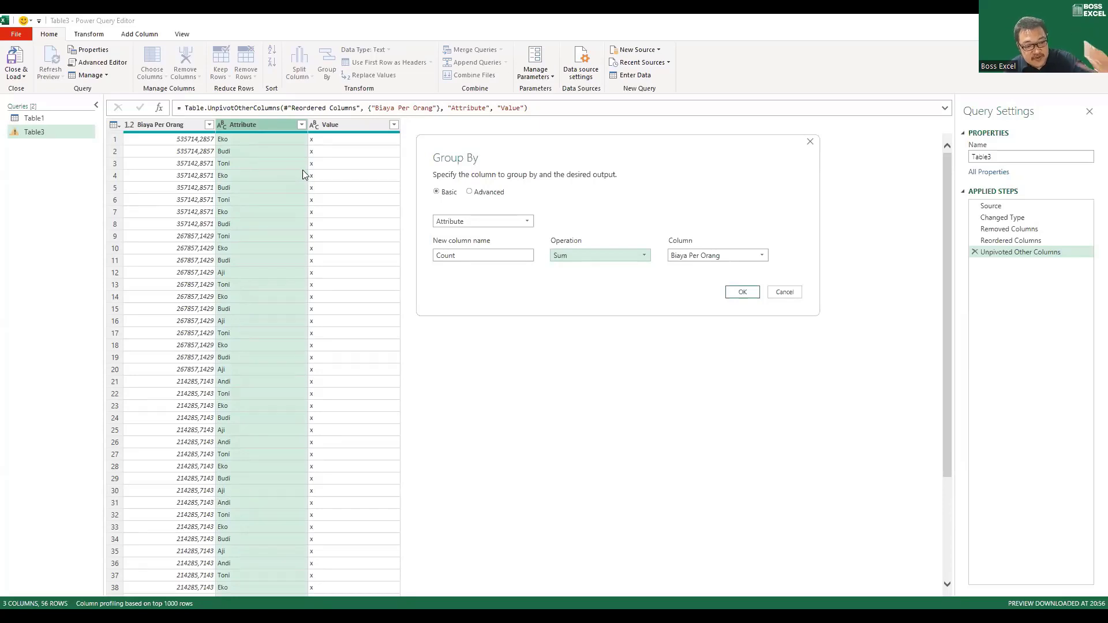
pyautogui.click(741, 296)
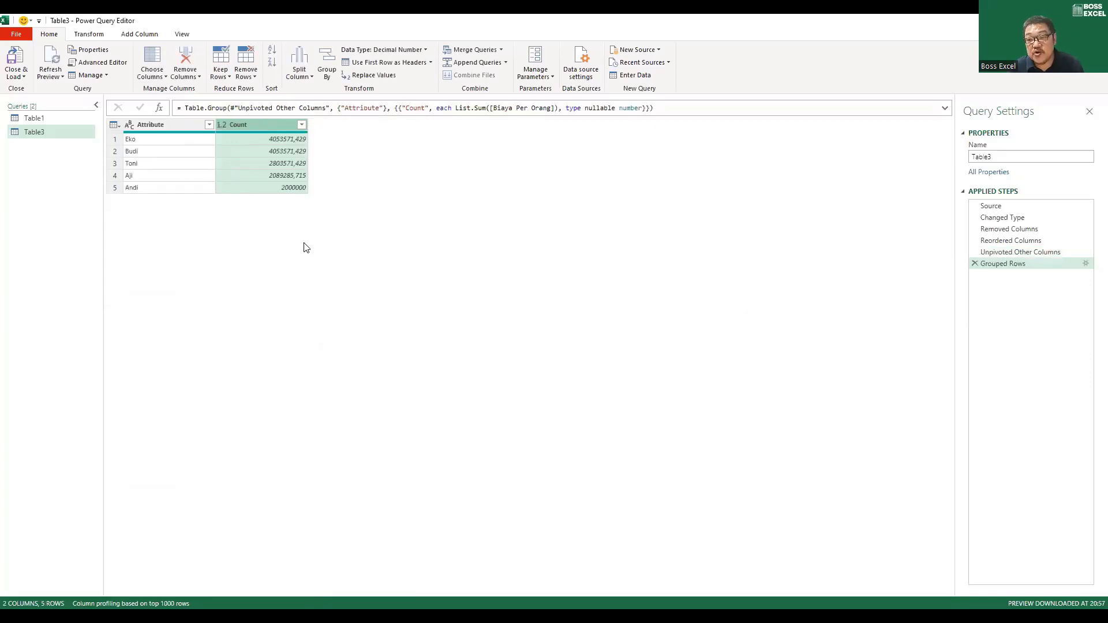
pyautogui.click(168, 142)
pyautogui.click(169, 151)
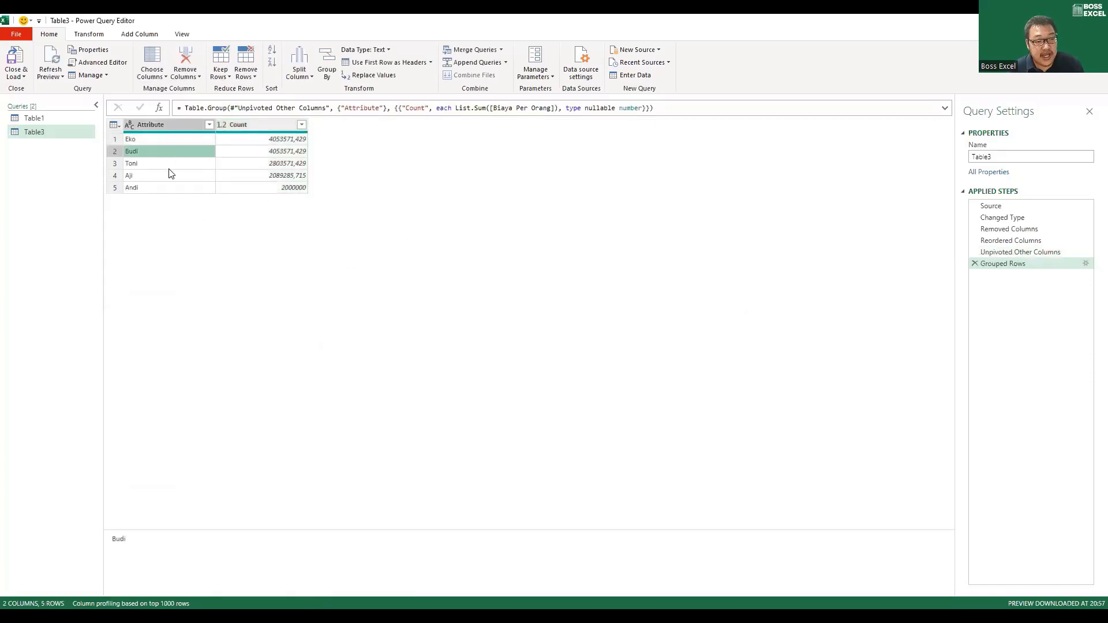
pyautogui.click(260, 144)
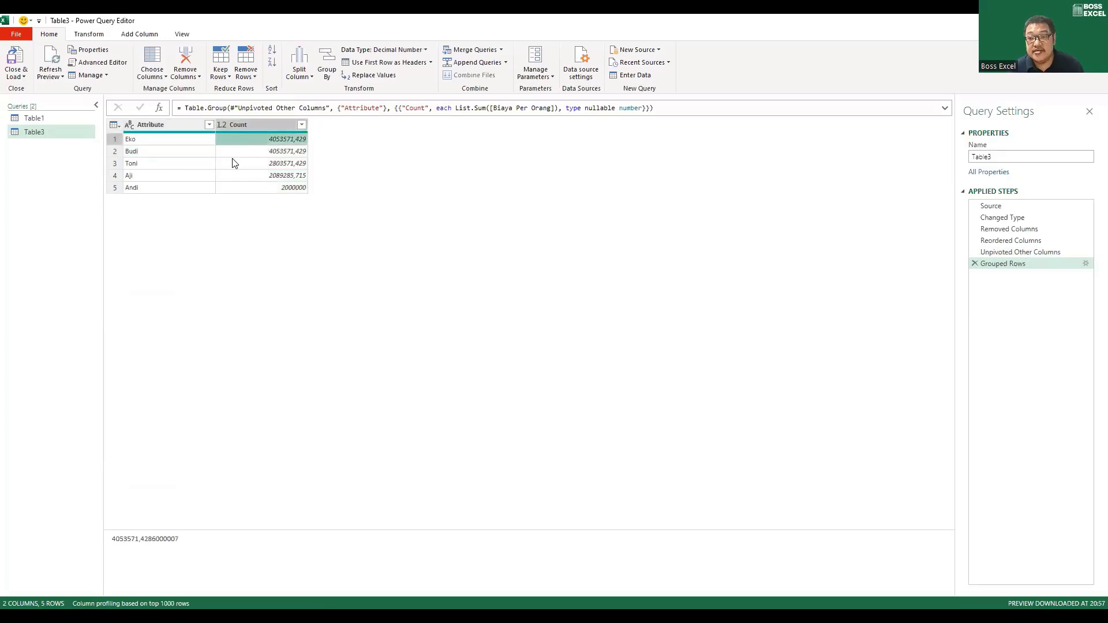
pyautogui.click(167, 143)
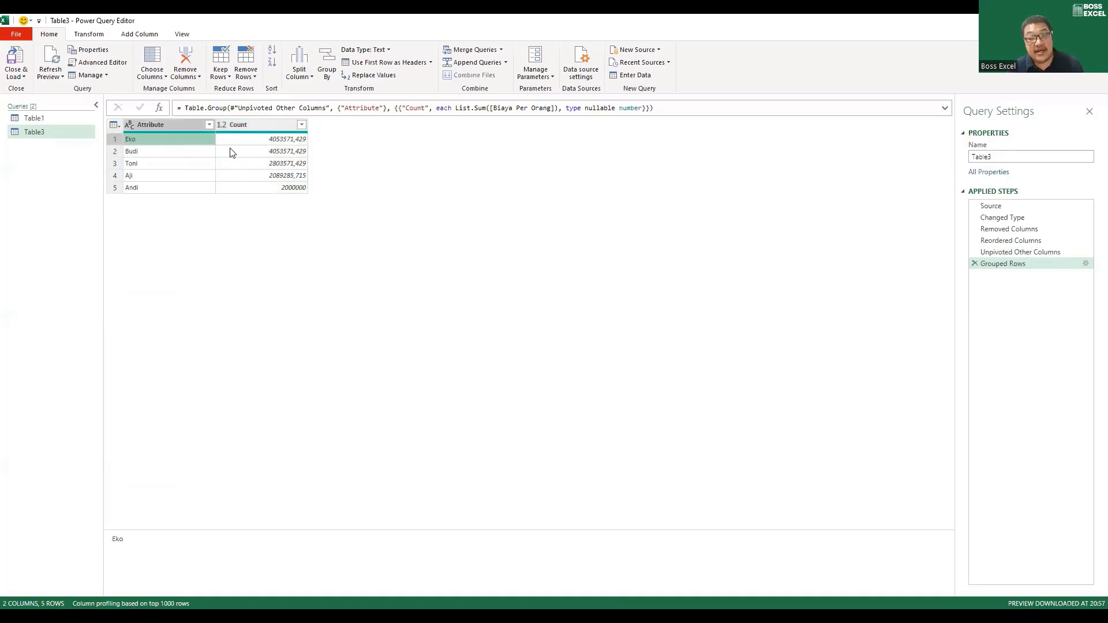
# Load the grouped query as a table into cell B13 of the DataCleaning sheet and widen column C to fit its contents
pyautogui.click(17, 75)
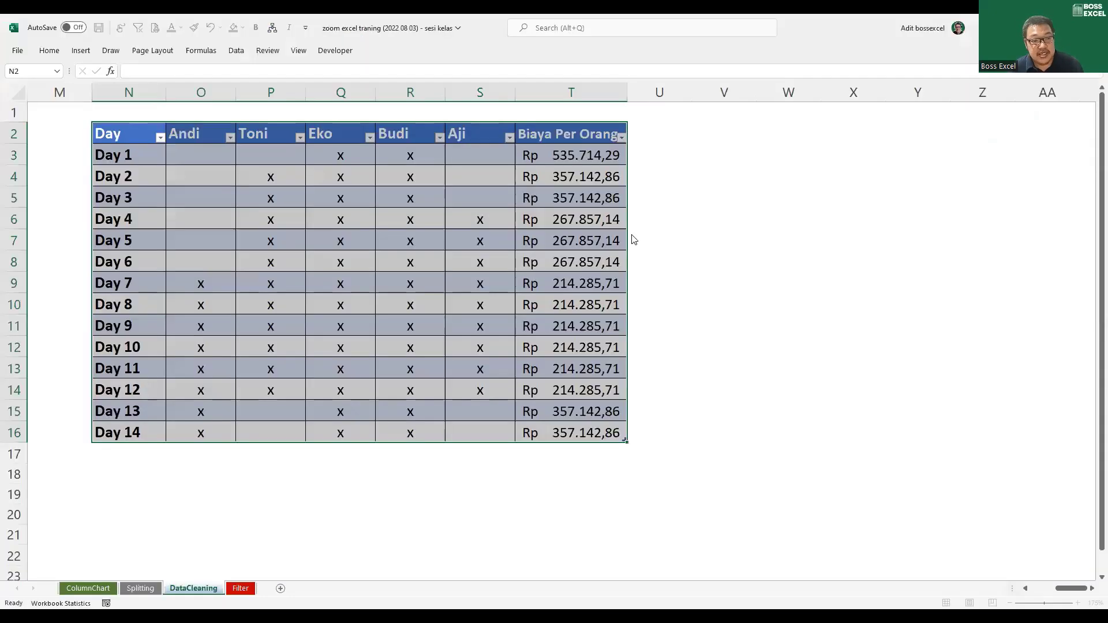
pyautogui.click(643, 165)
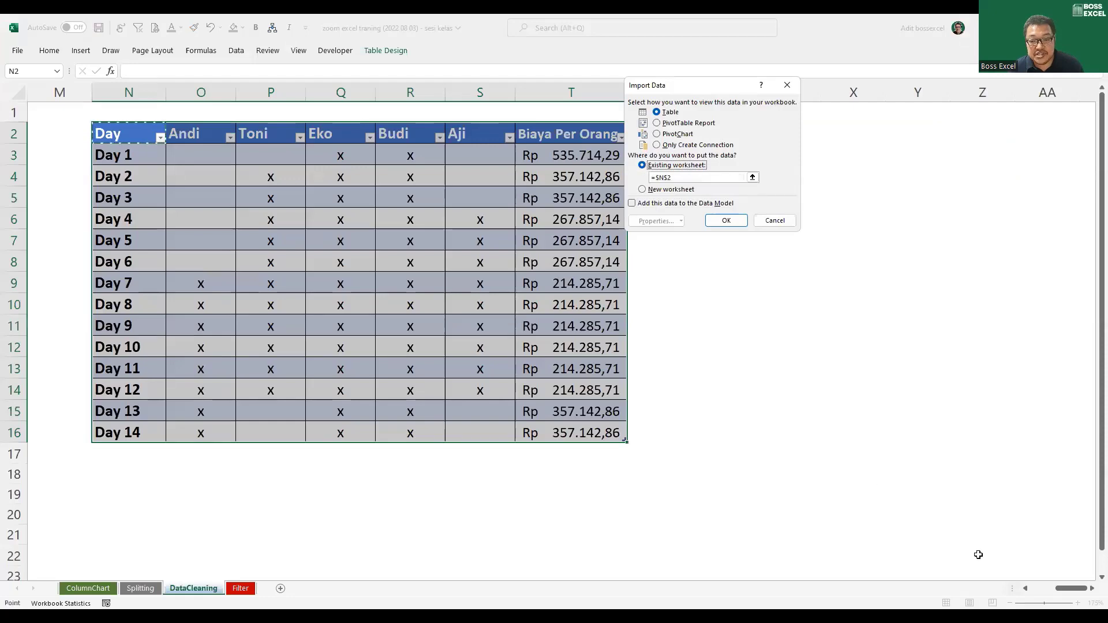
pyautogui.moveTo(1070, 588); pyautogui.dragTo(1002, 596)
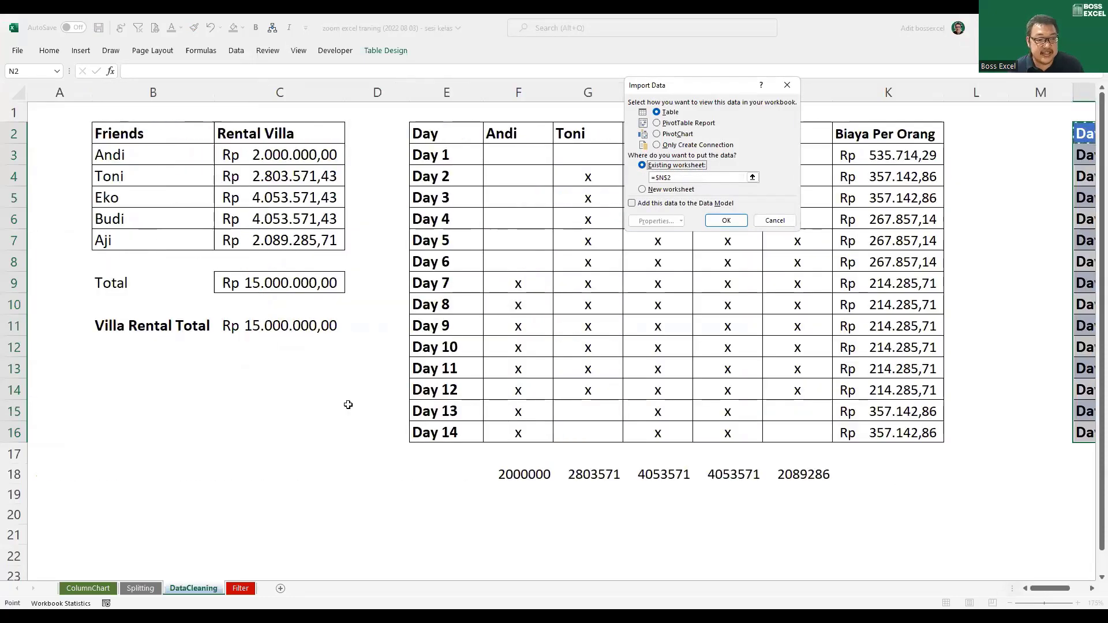
pyautogui.click(120, 366)
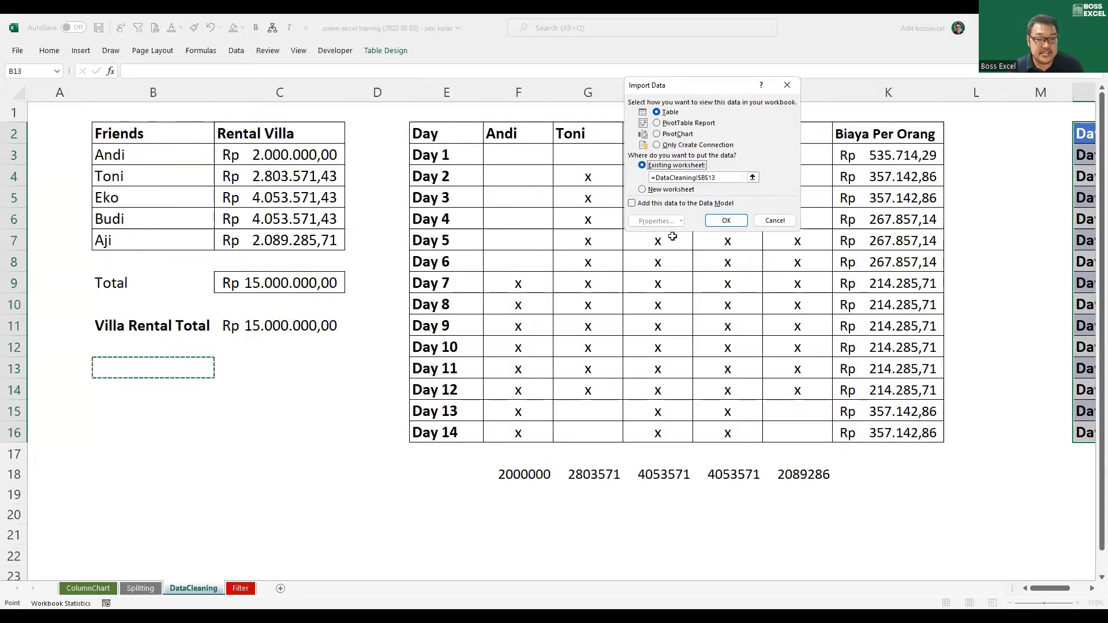
pyautogui.click(728, 221)
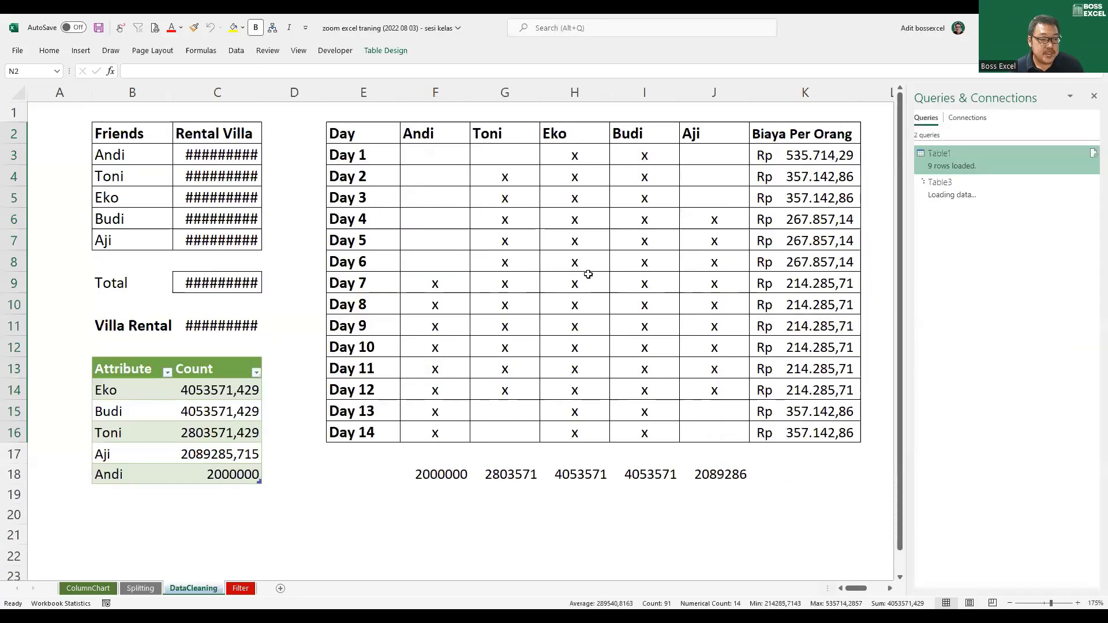
pyautogui.doubleClick(264, 95)
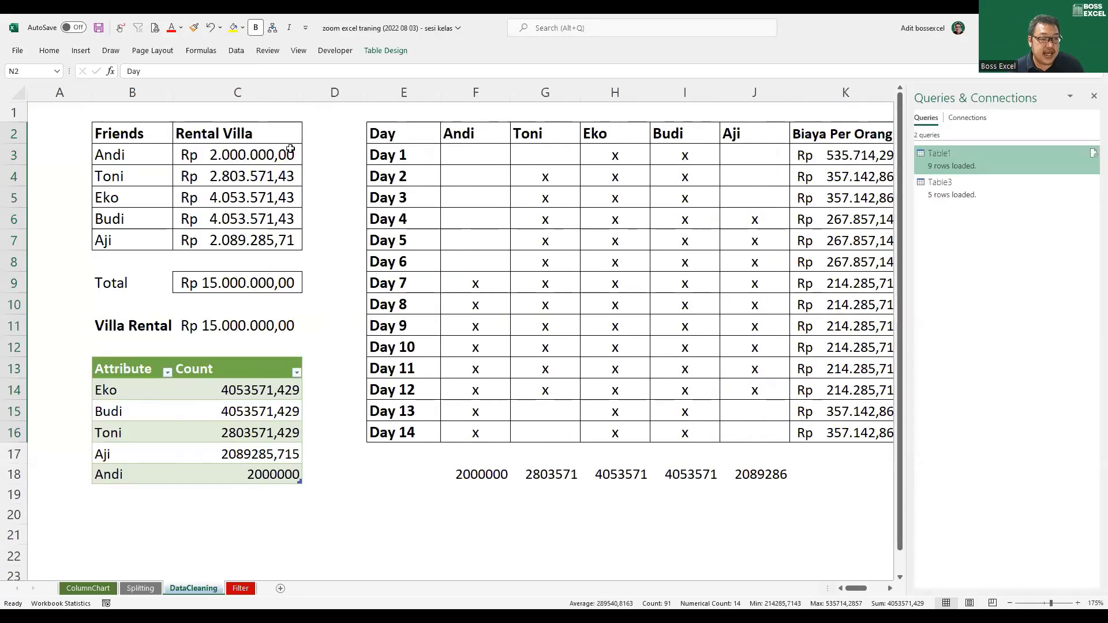
# Compare the loaded Count values with the Rental Villa amounts and the SUMPRODUCT totals in F18:J18
pyautogui.click(258, 466)
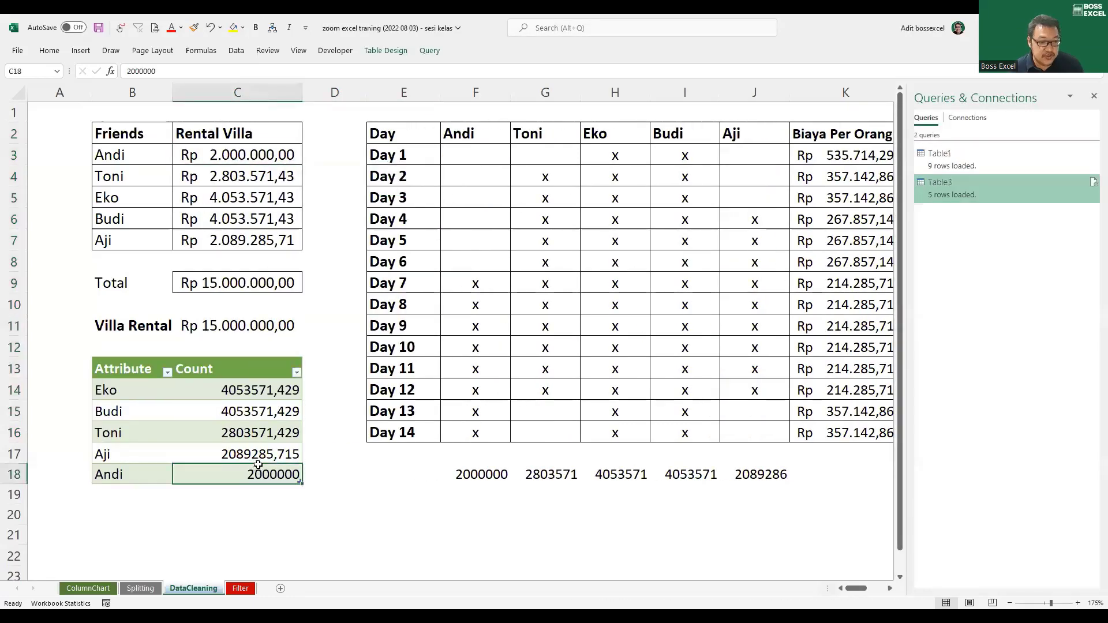
pyautogui.click(233, 179)
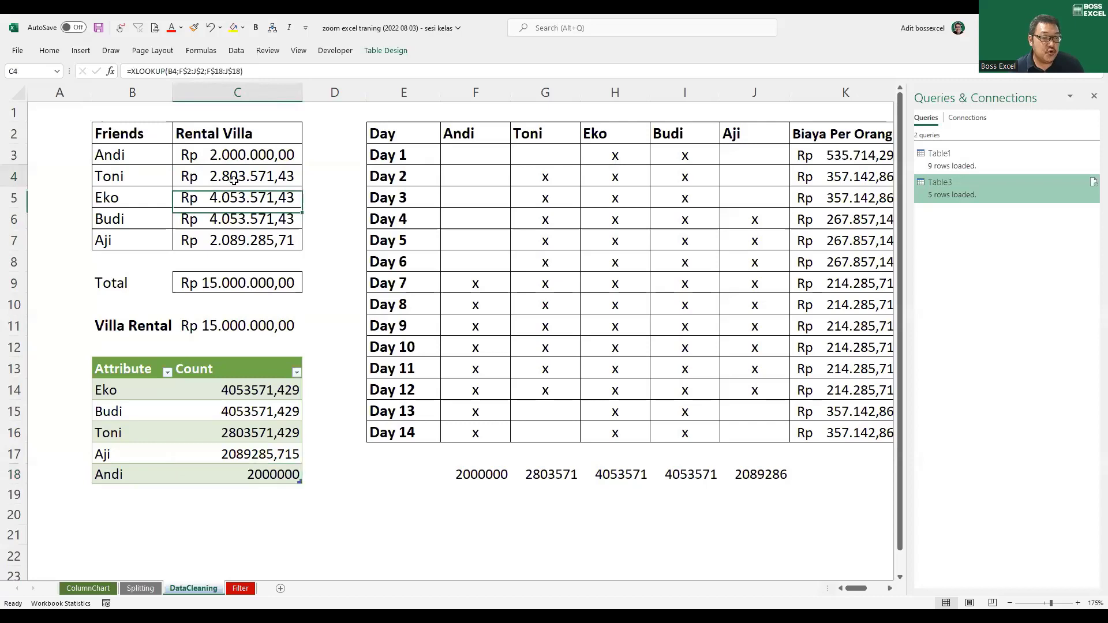
pyautogui.click(264, 437)
pyautogui.click(255, 199)
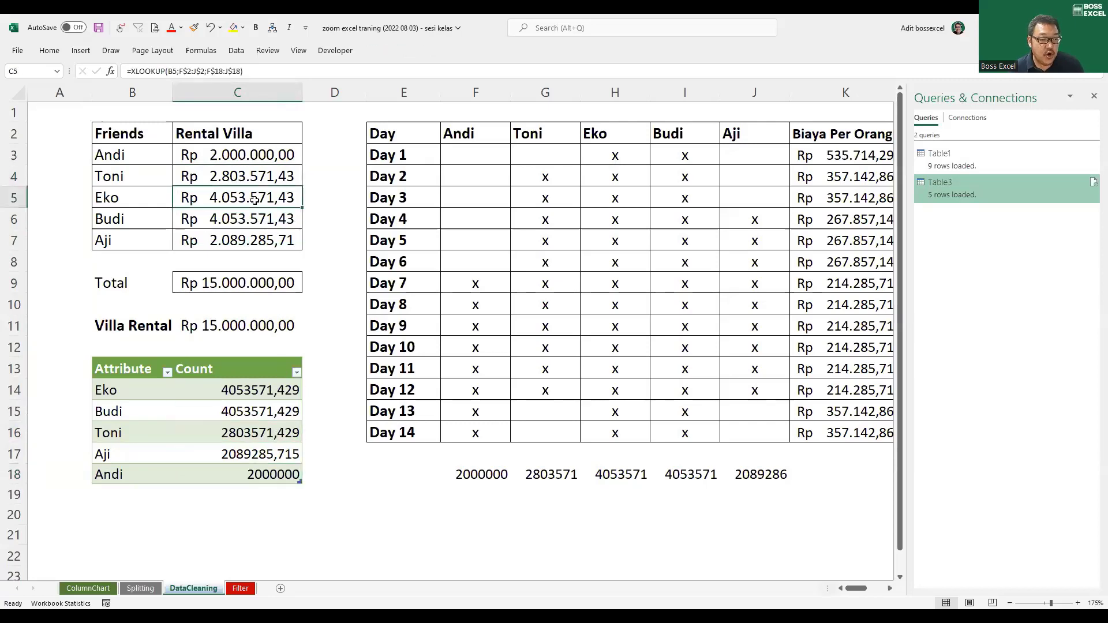
pyautogui.click(270, 411)
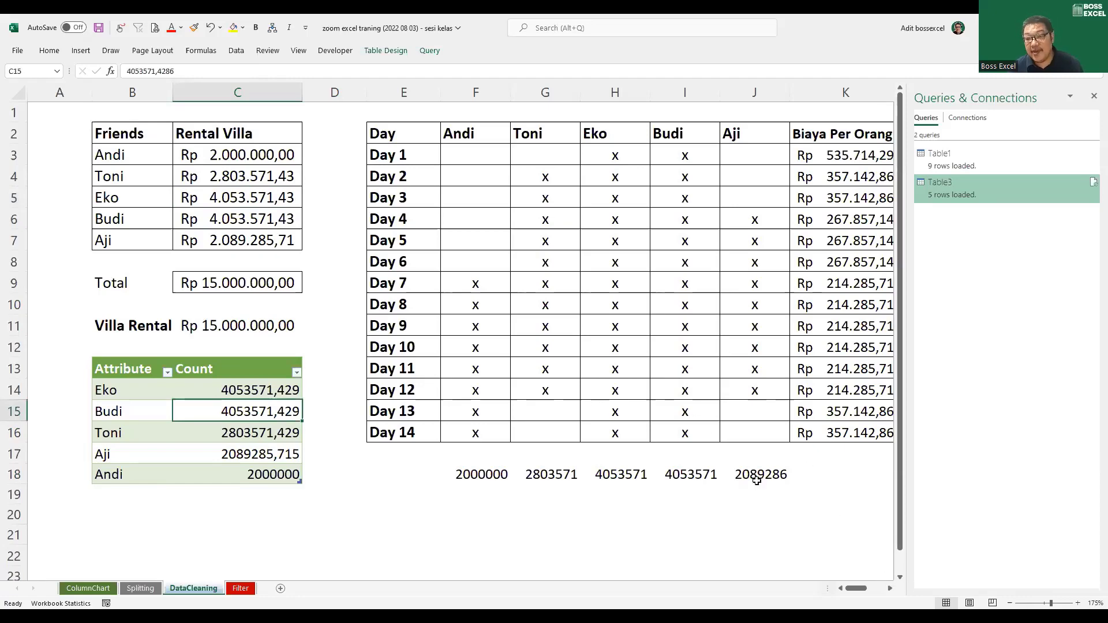
pyautogui.keyDown('ctrl'); pyautogui.scroll(-1, 772, 488); pyautogui.keyUp('ctrl')
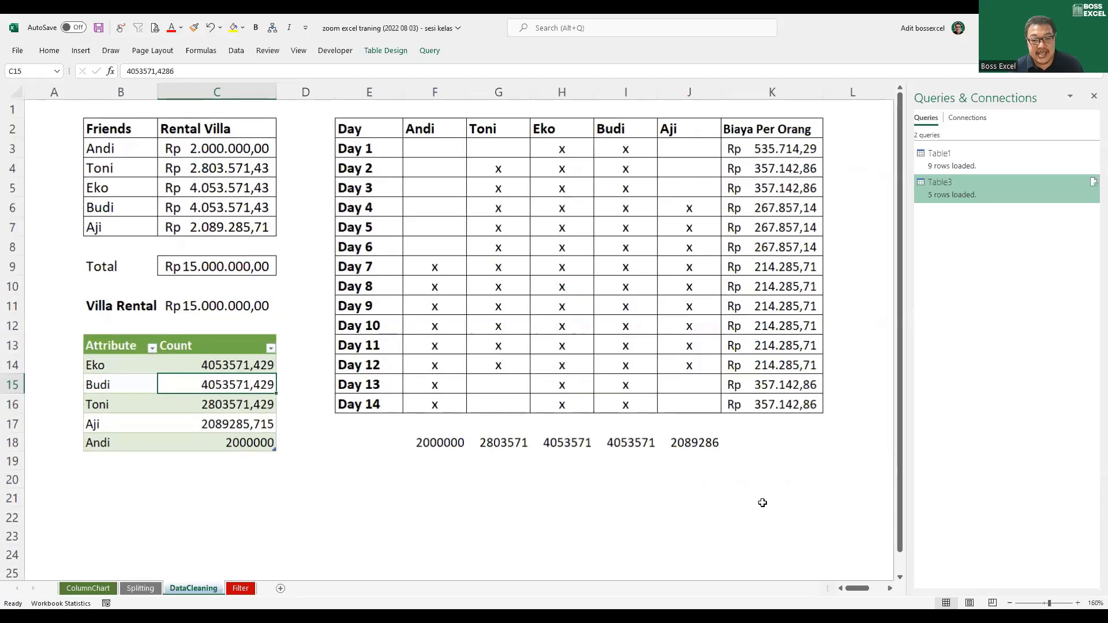
pyautogui.moveTo(458, 445); pyautogui.dragTo(724, 456)
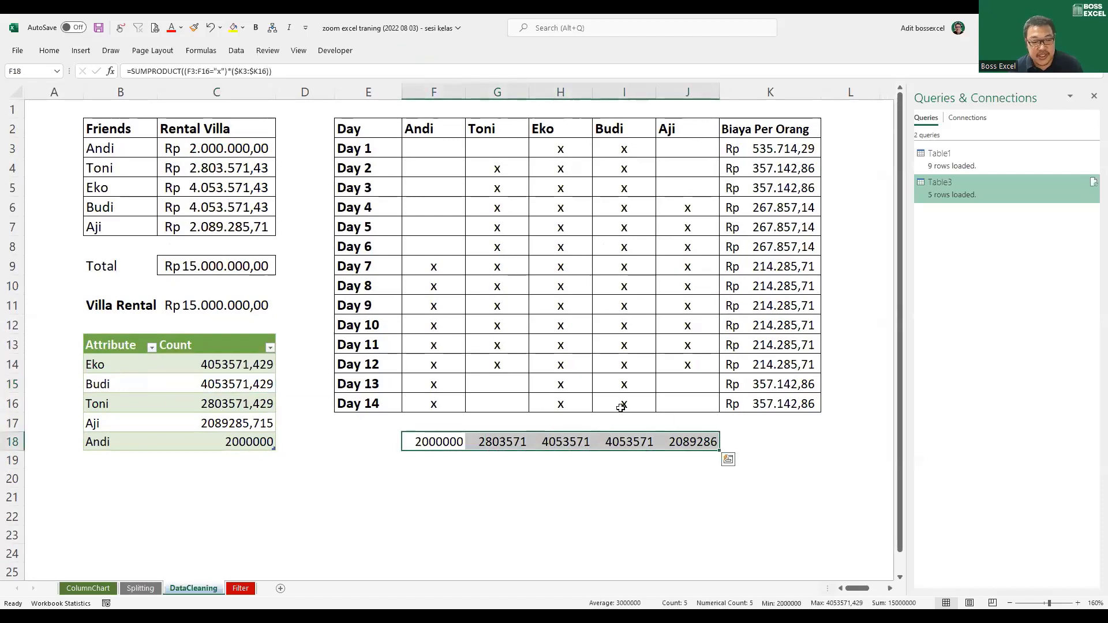
pyautogui.click(254, 369)
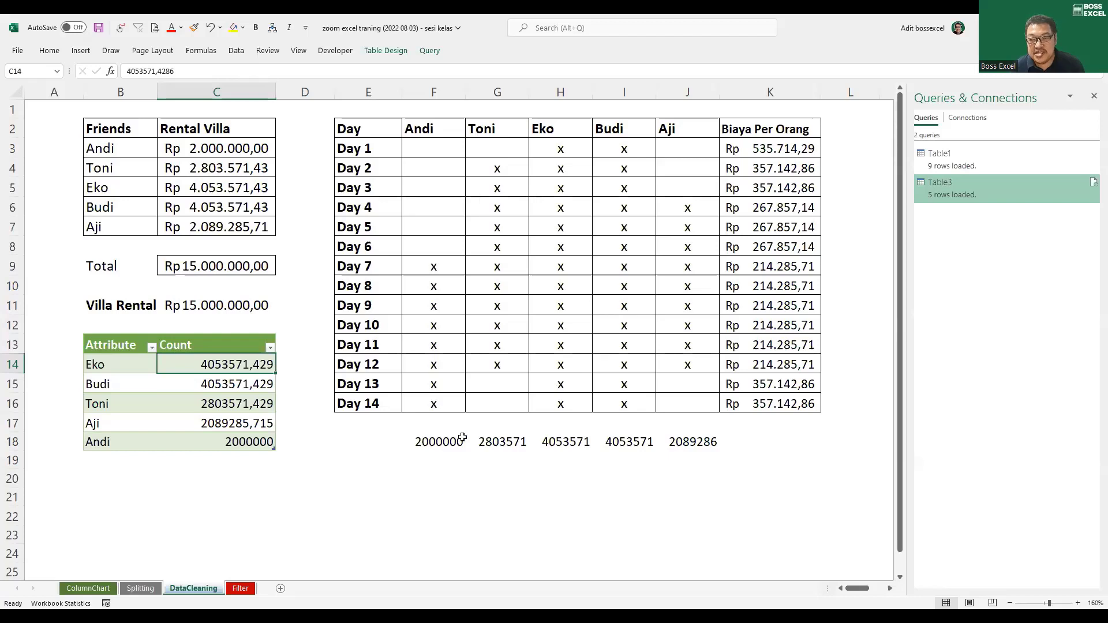
# Enter Day 15 in cell E17, directly below Day 14 in the plain attendance range
pyautogui.click(394, 417)
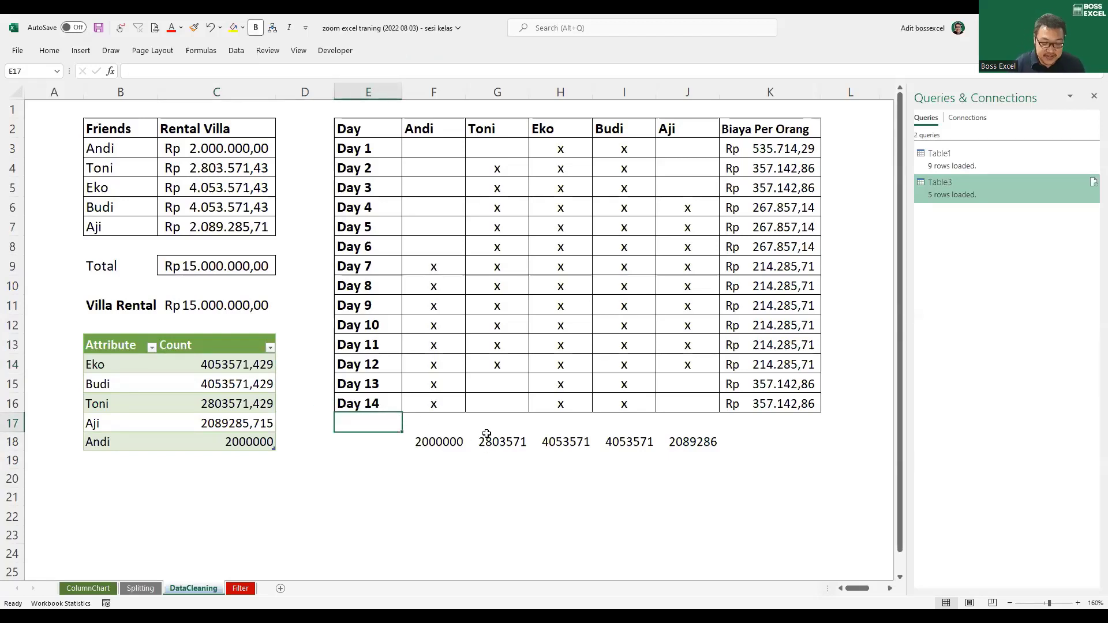
pyautogui.write('Day')
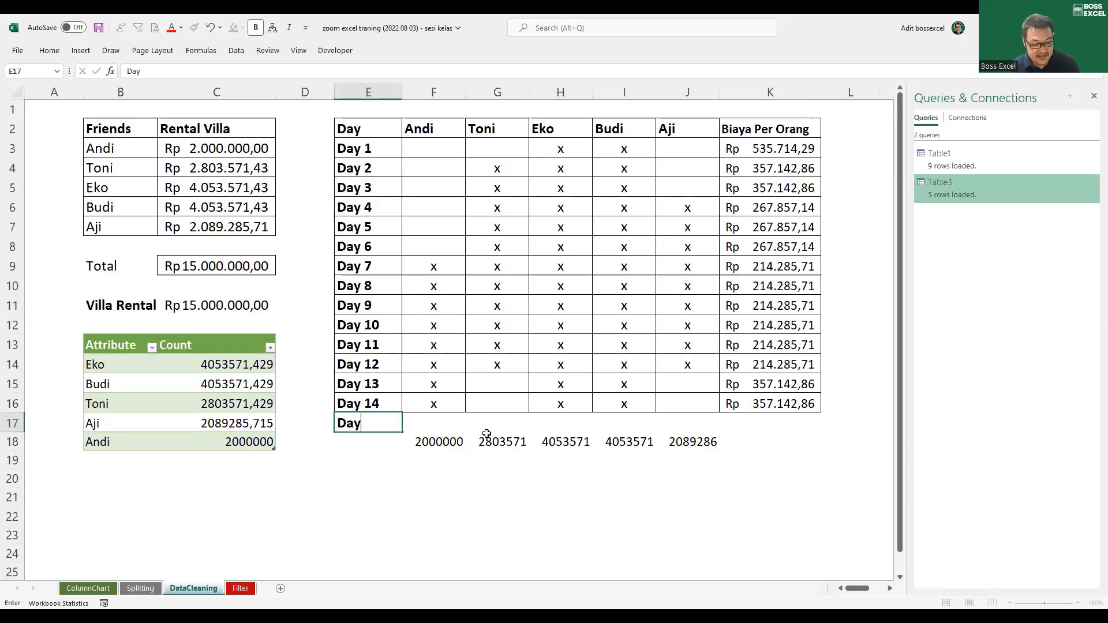
pyautogui.press('Tab')
pyautogui.press('Left')
pyautogui.write('Day 15')
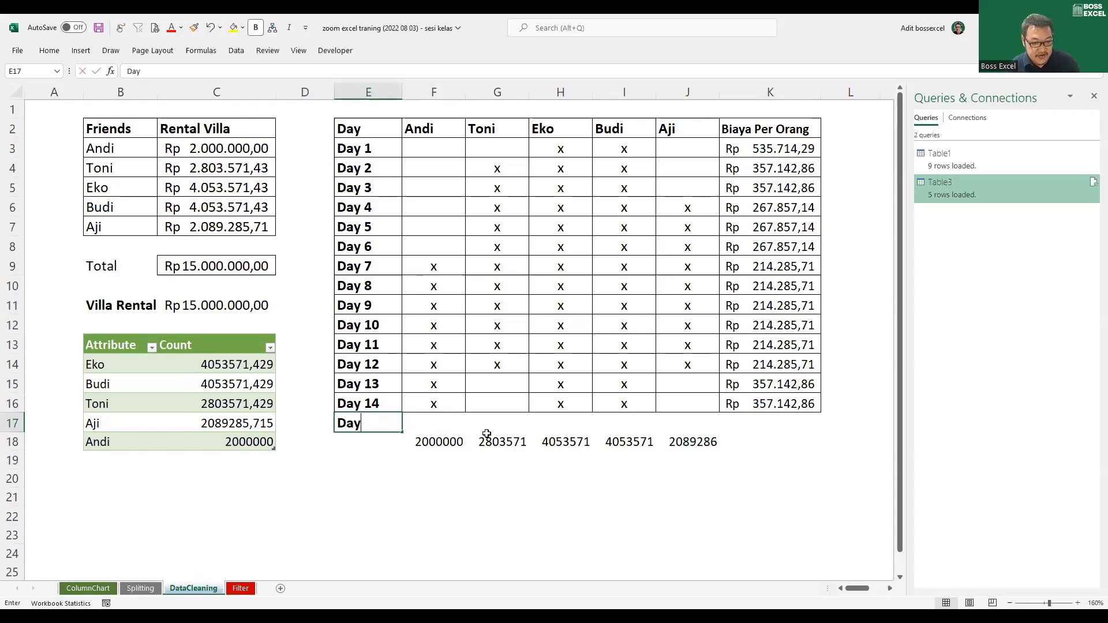
pyautogui.press('Tab')
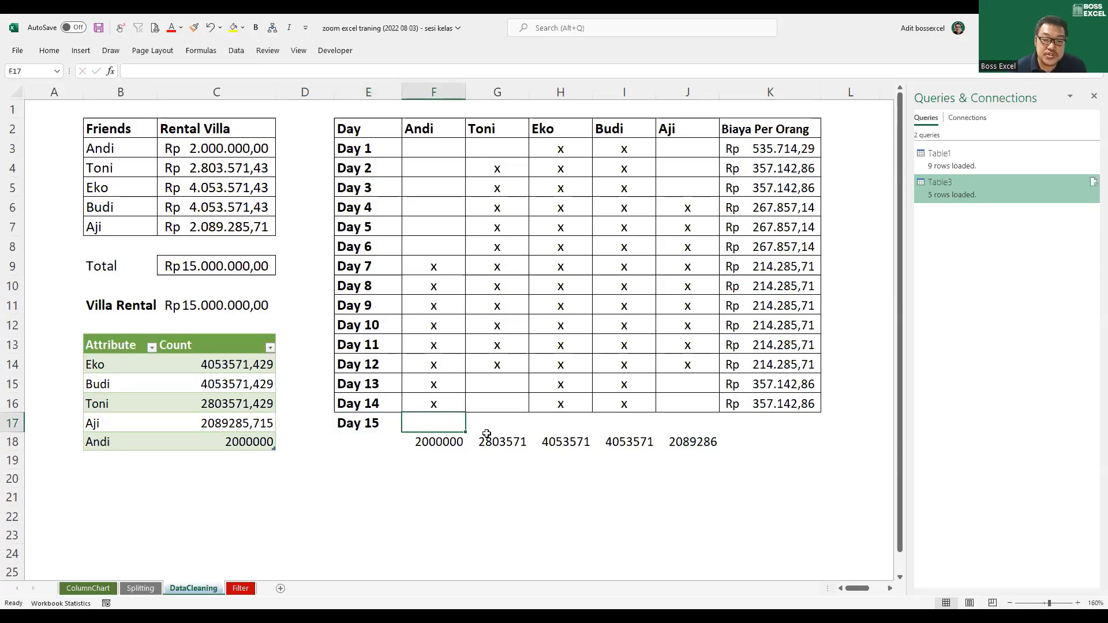
# Mark all five friends with x for Day 15 in F17:J17
pyautogui.hotkey('shift', 'Right')
pyautogui.hotkey('shift', 'Right')
pyautogui.hotkey('shift', 'Right')
pyautogui.hotkey('shift', 'Right')
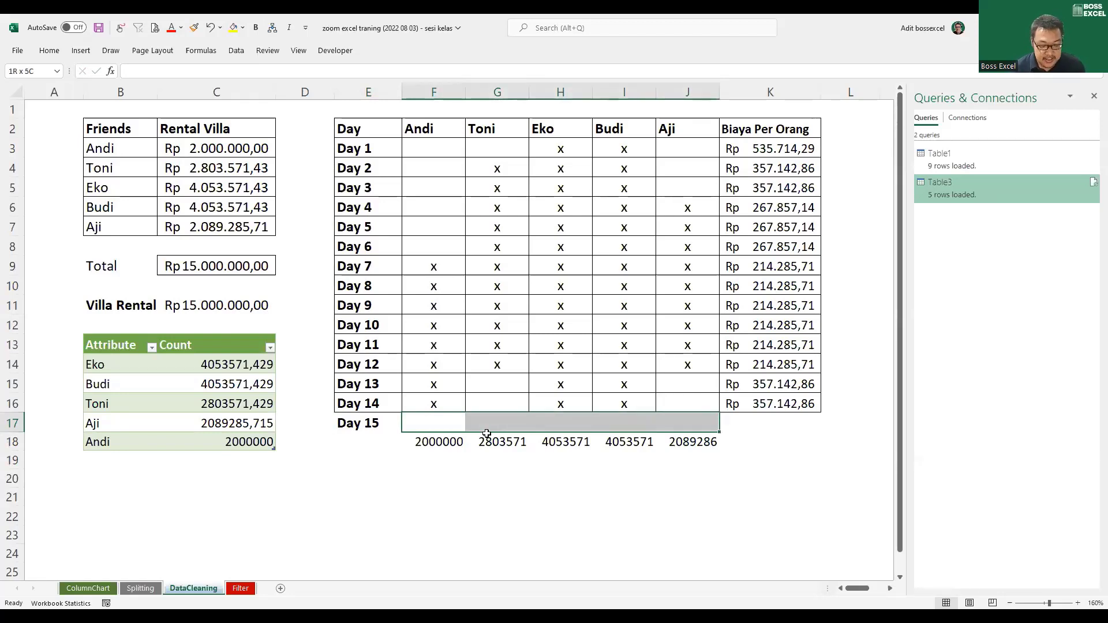
pyautogui.write('x')
pyautogui.hotkey('ctrl', 'Return')
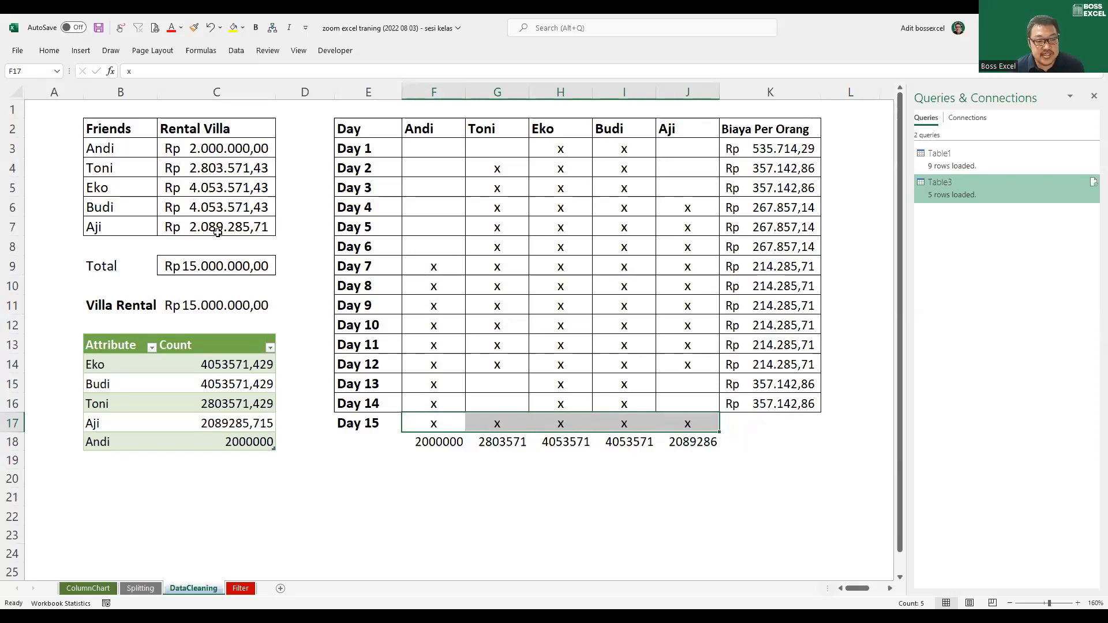
# Inspect the ranges referenced by the Biaya Per Orang formula in K3
pyautogui.click(810, 152)
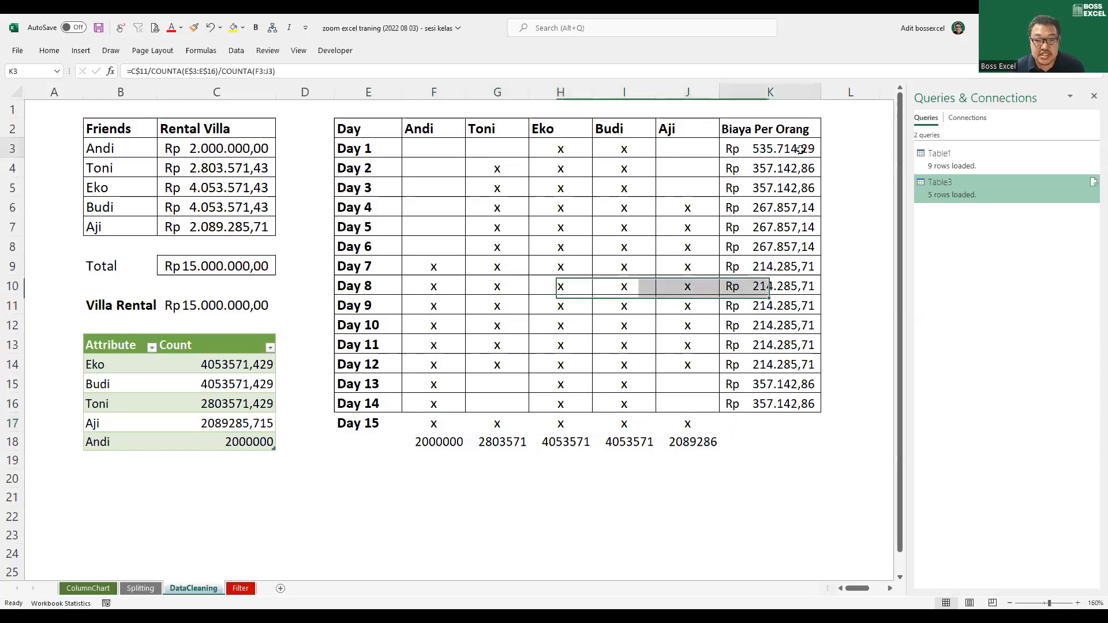
pyautogui.click(717, 70)
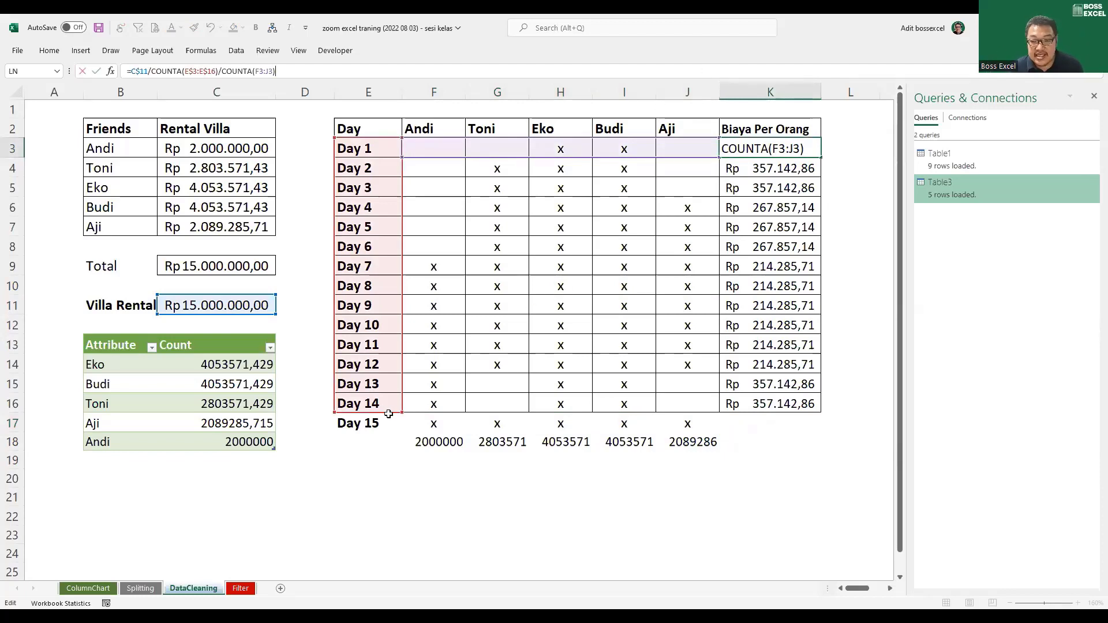
pyautogui.press('Escape')
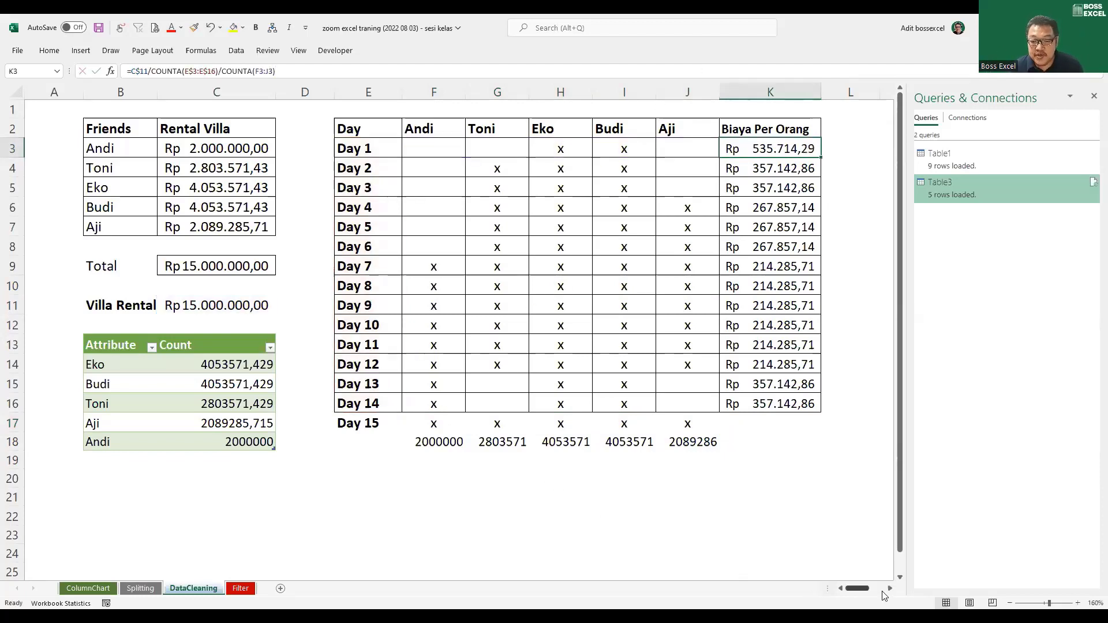
# Add a Day 15 row in cell N17 beneath the last row of the formatted attendance table
pyautogui.click(889, 589)
pyautogui.click(889, 589)
pyautogui.click(888, 589)
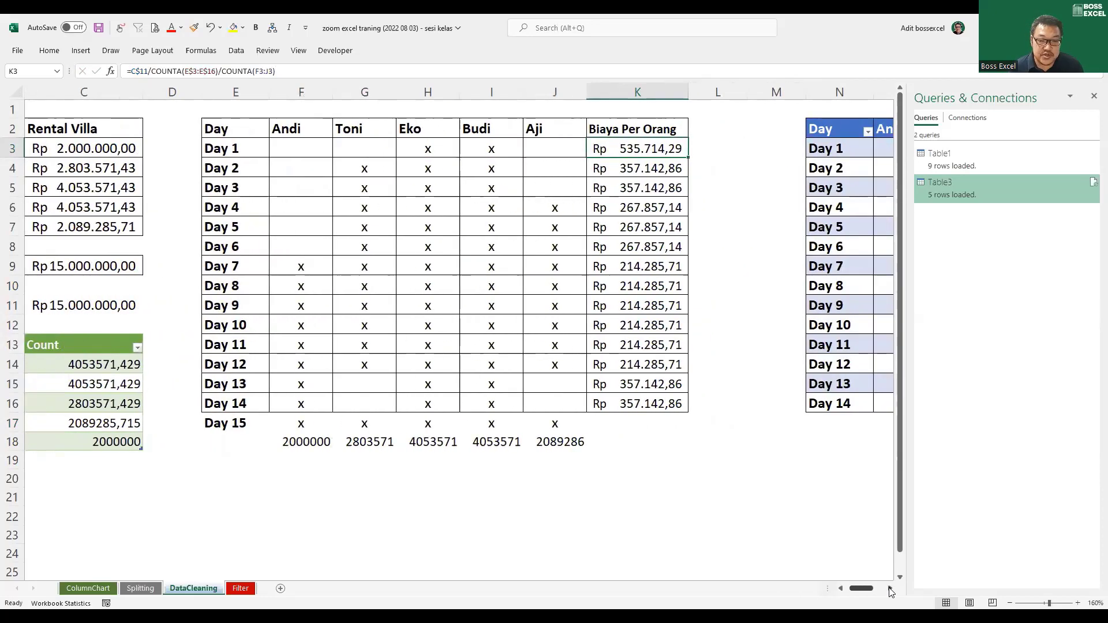
pyautogui.click(889, 589)
pyautogui.click(890, 589)
pyautogui.click(889, 589)
pyautogui.click(890, 589)
pyautogui.click(889, 588)
pyautogui.click(889, 588)
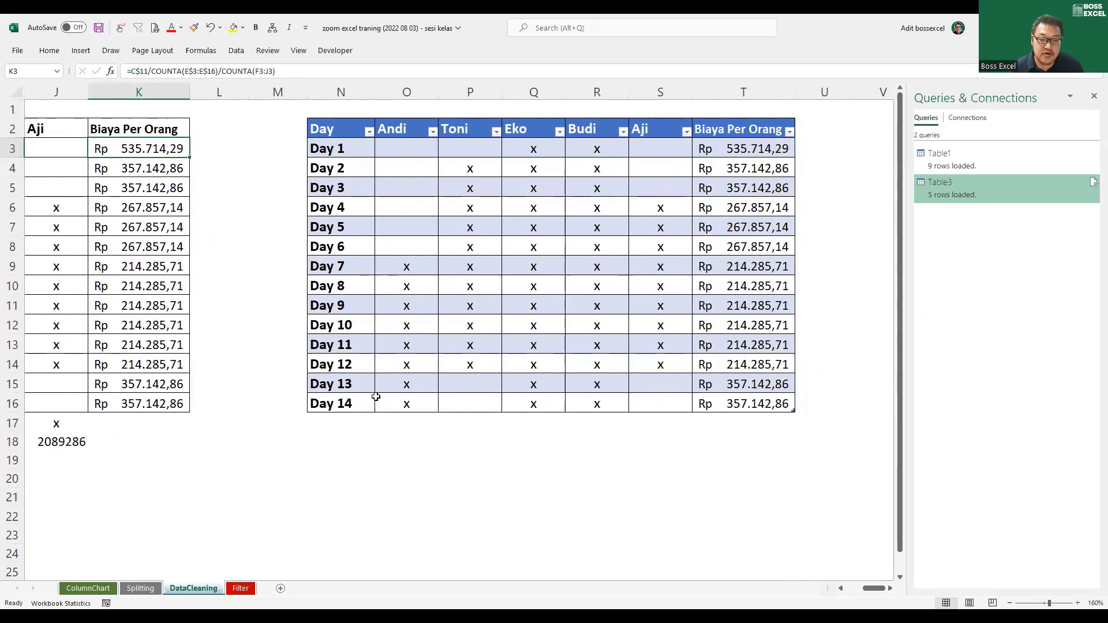
pyautogui.click(319, 419)
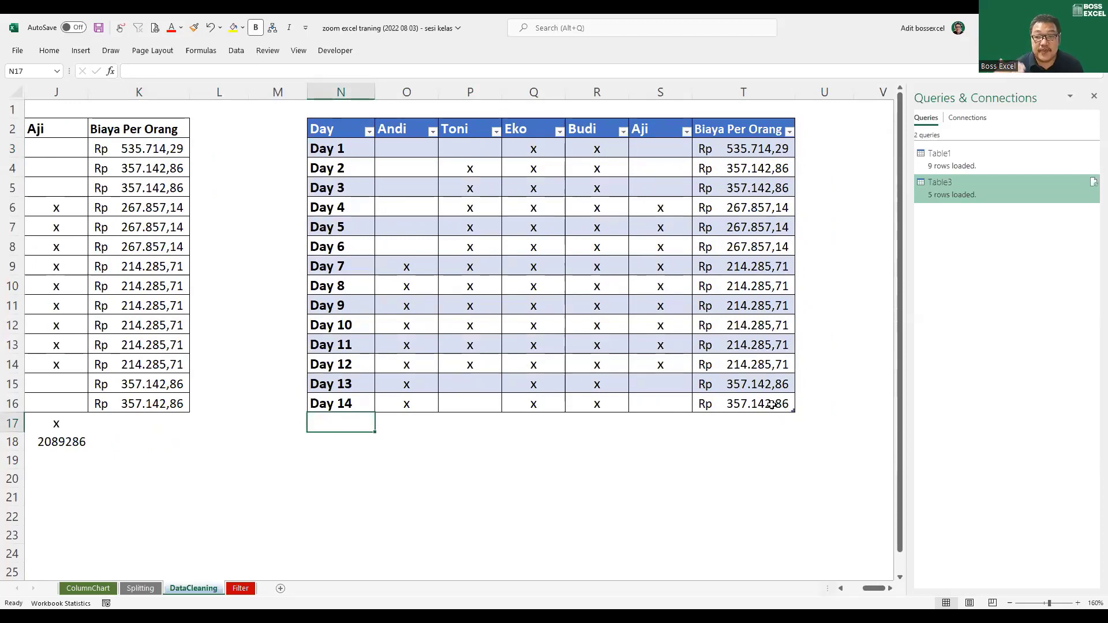
pyautogui.write('Dya')
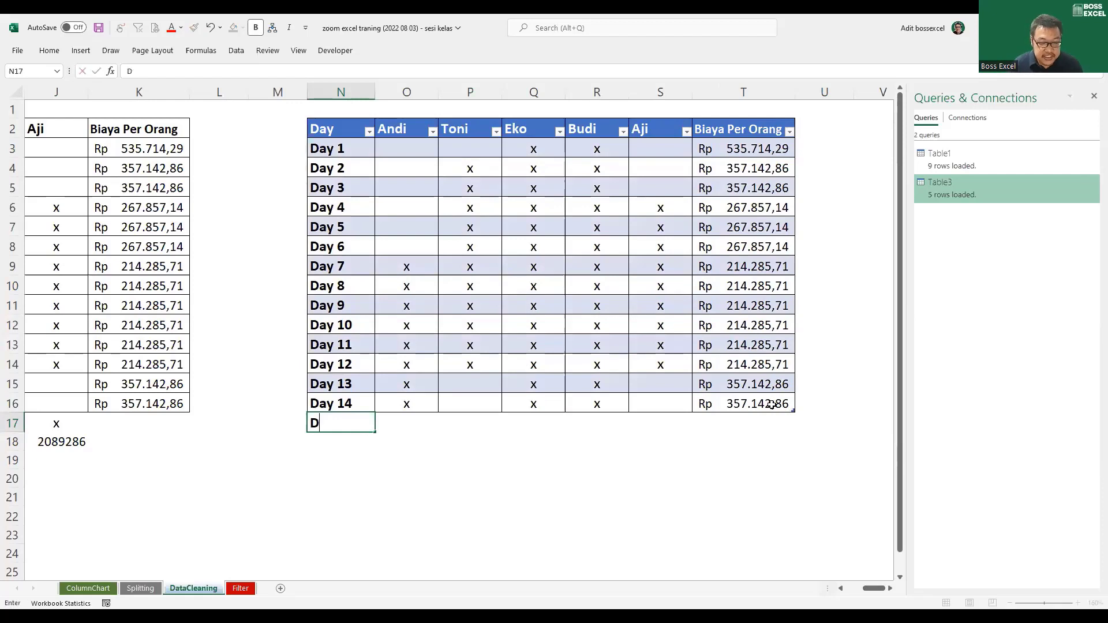
pyautogui.press('BackSpace')
pyautogui.press('BackSpace')
pyautogui.write('ay 15')
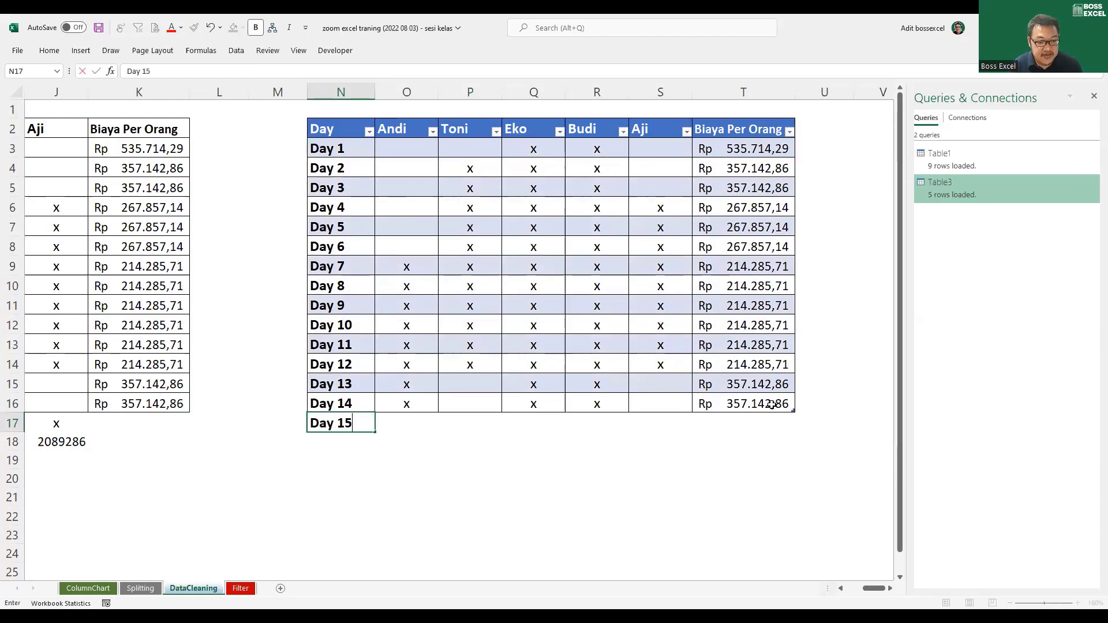
pyautogui.press('Tab')
# Fill O17:S17 with x so all five friends are marked present in the formatted table's Day 15 row
pyautogui.hotkey('shift', 'Right')
pyautogui.hotkey('shift', 'Right')
pyautogui.hotkey('shift', 'Right')
pyautogui.hotkey('shift', 'Right')
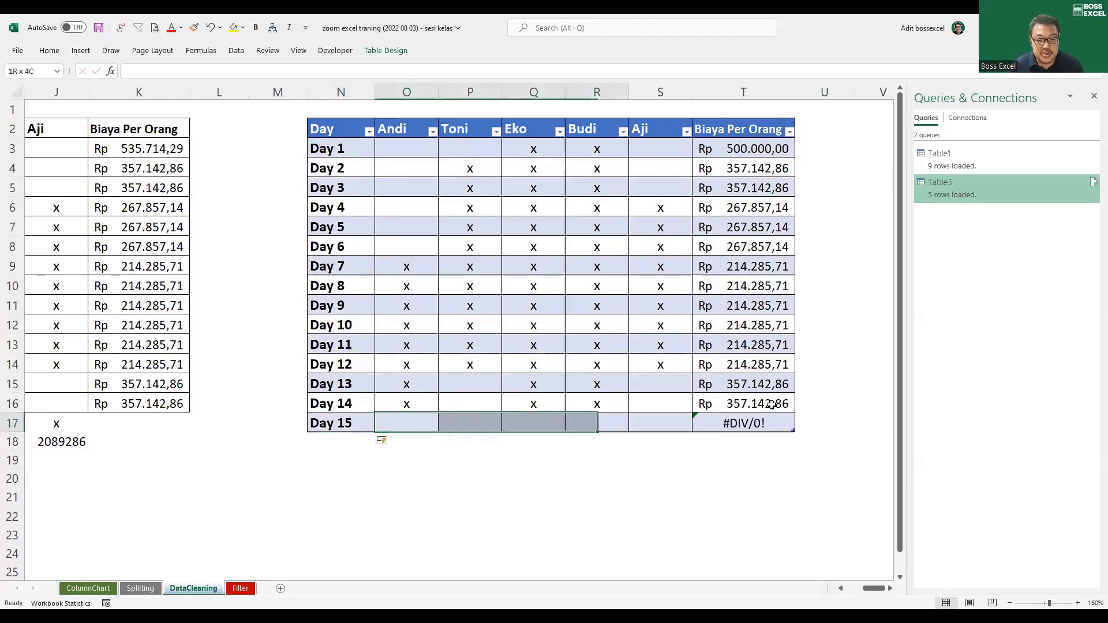
pyautogui.write('x')
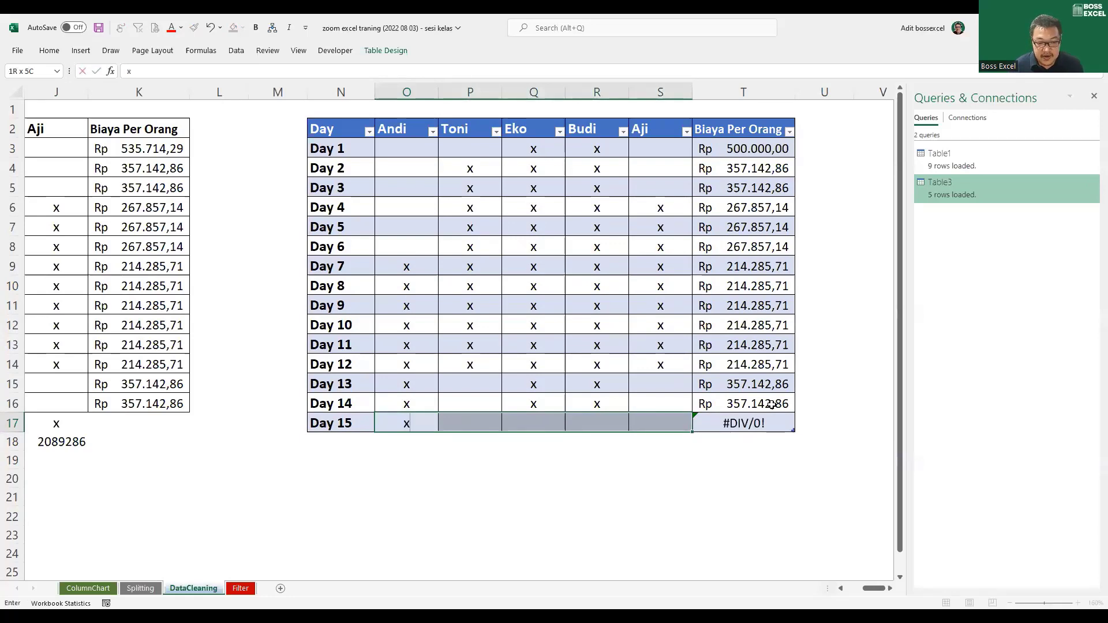
pyautogui.hotkey('ctrl', 'Return')
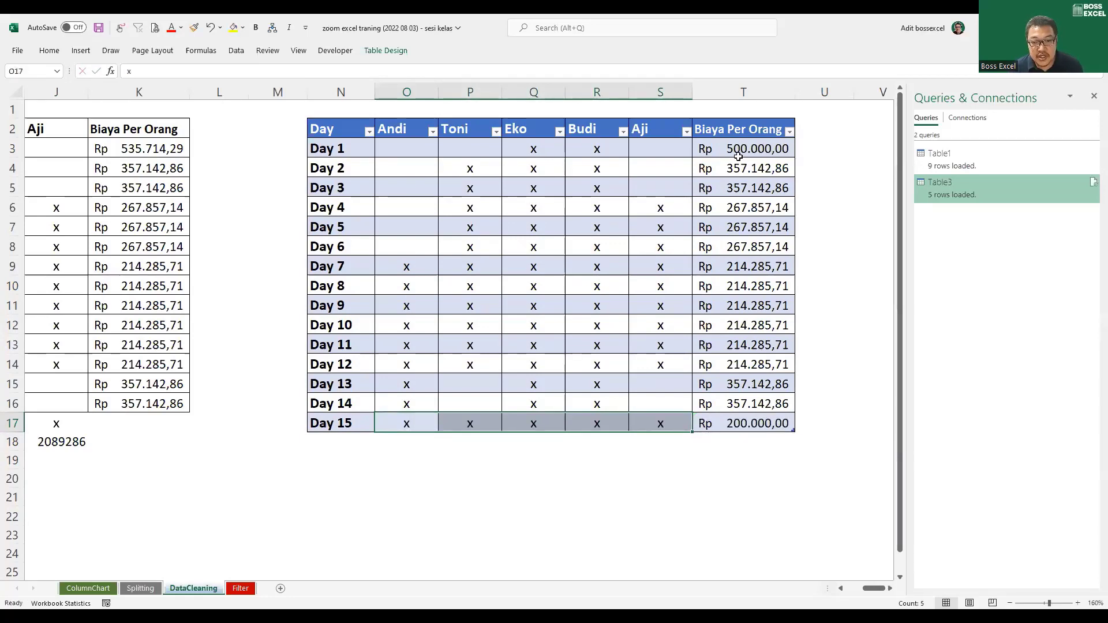
# Check the Biaya Per Orang formulas in T3 and T17 for the ranges they cover in the extended table
pyautogui.click(735, 149)
pyautogui.click(211, 70)
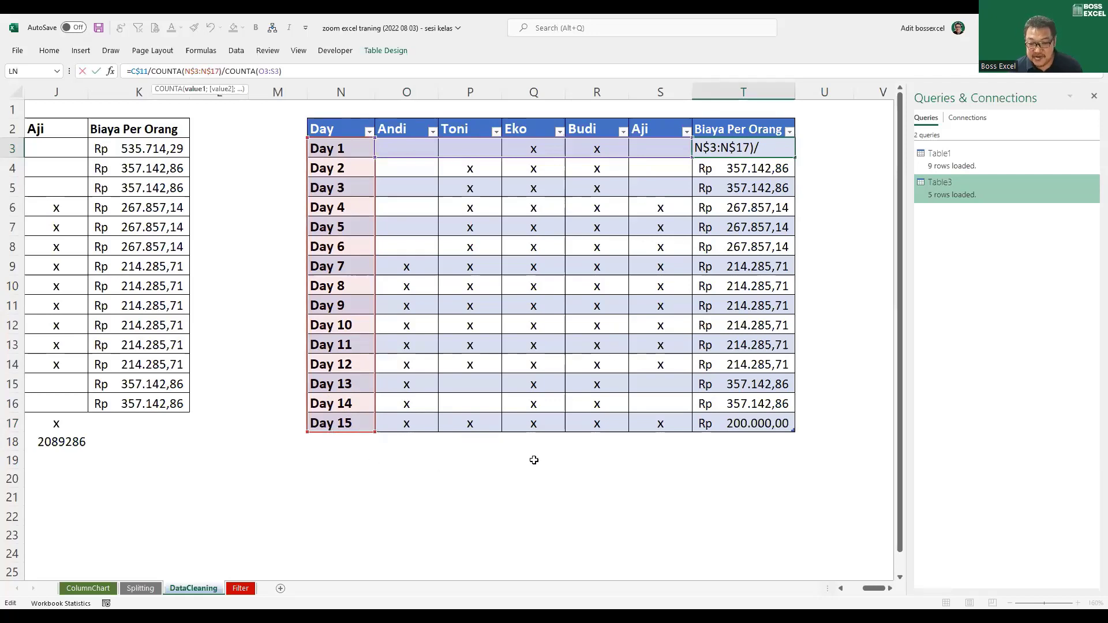
pyautogui.click(762, 427)
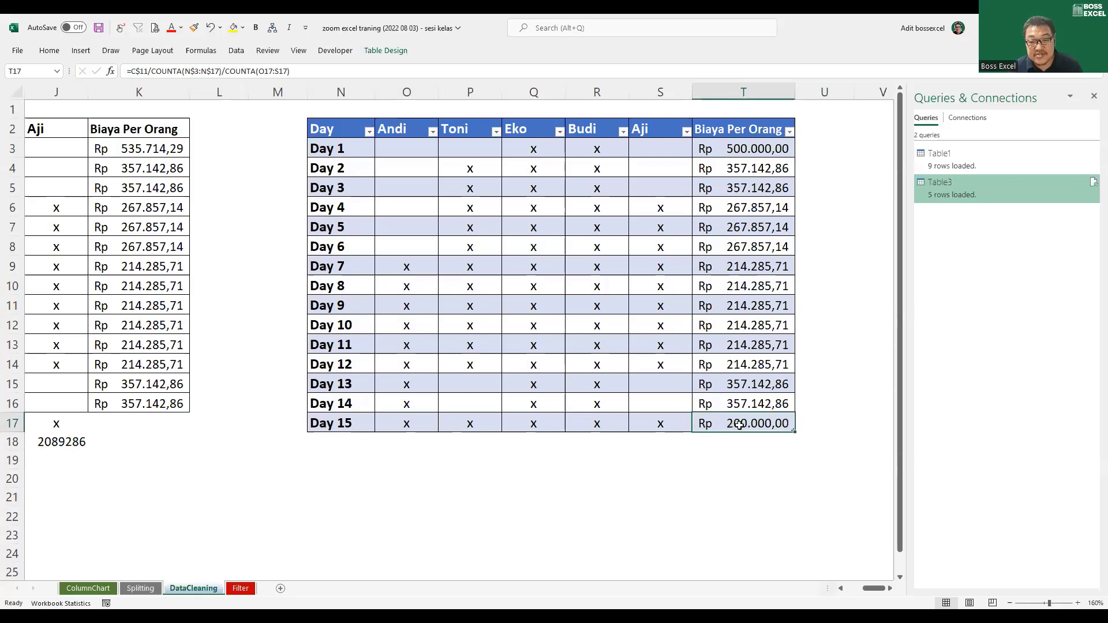
pyautogui.moveTo(659, 424); pyautogui.dragTo(416, 425)
pyautogui.click(749, 426)
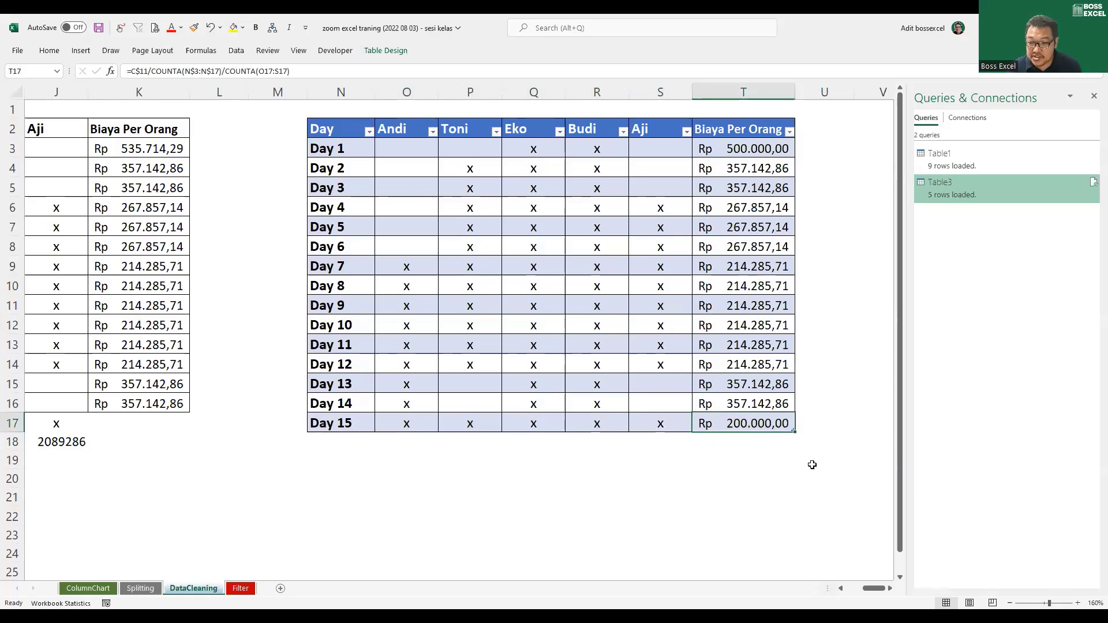
# Refresh the Attribute and Count query result table and autofit column C so its rental amounts fit
pyautogui.moveTo(878, 589); pyautogui.dragTo(806, 592)
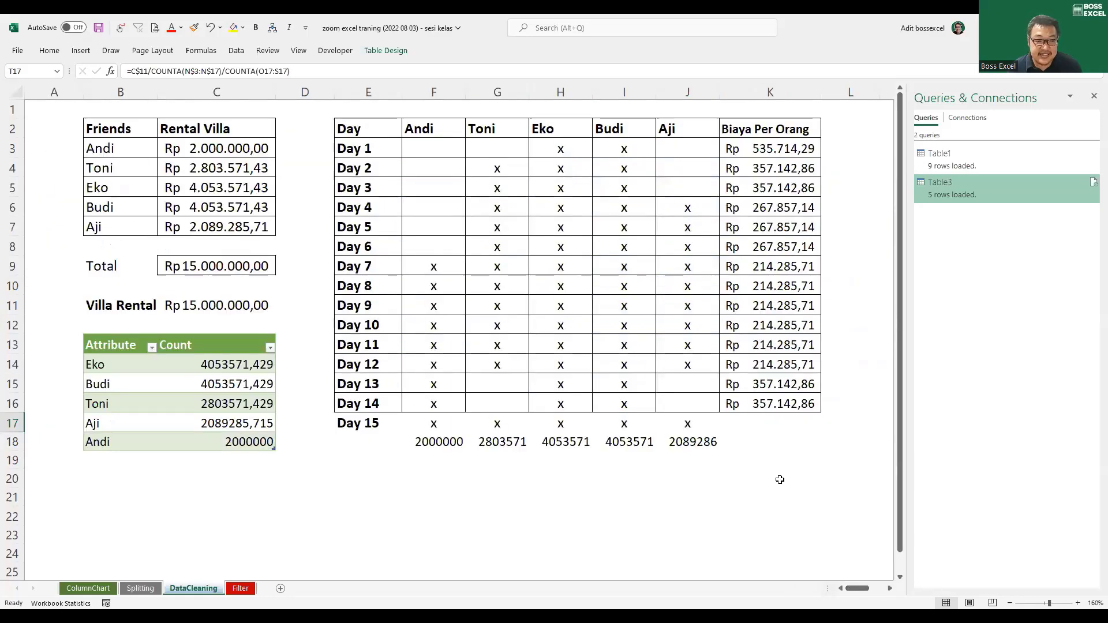
pyautogui.click(220, 389)
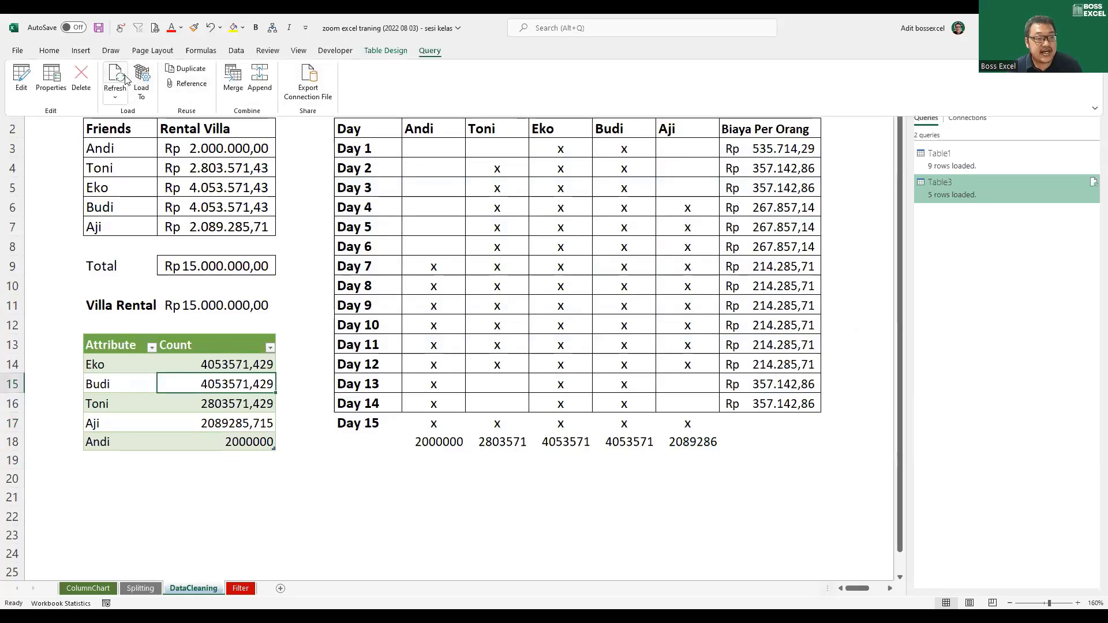
pyautogui.click(115, 76)
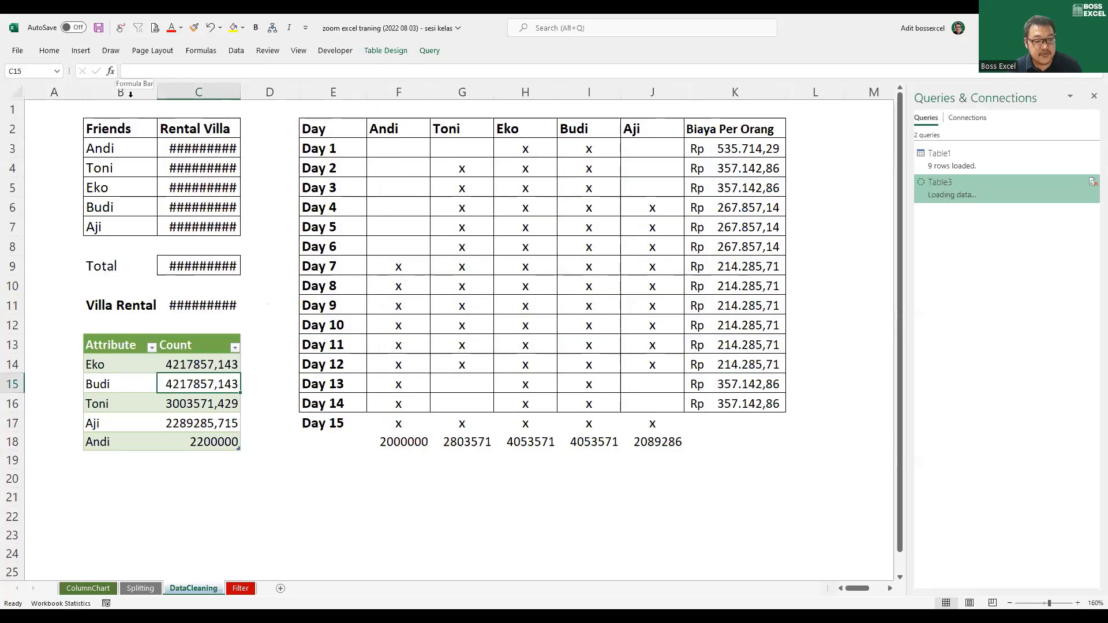
pyautogui.doubleClick(238, 96)
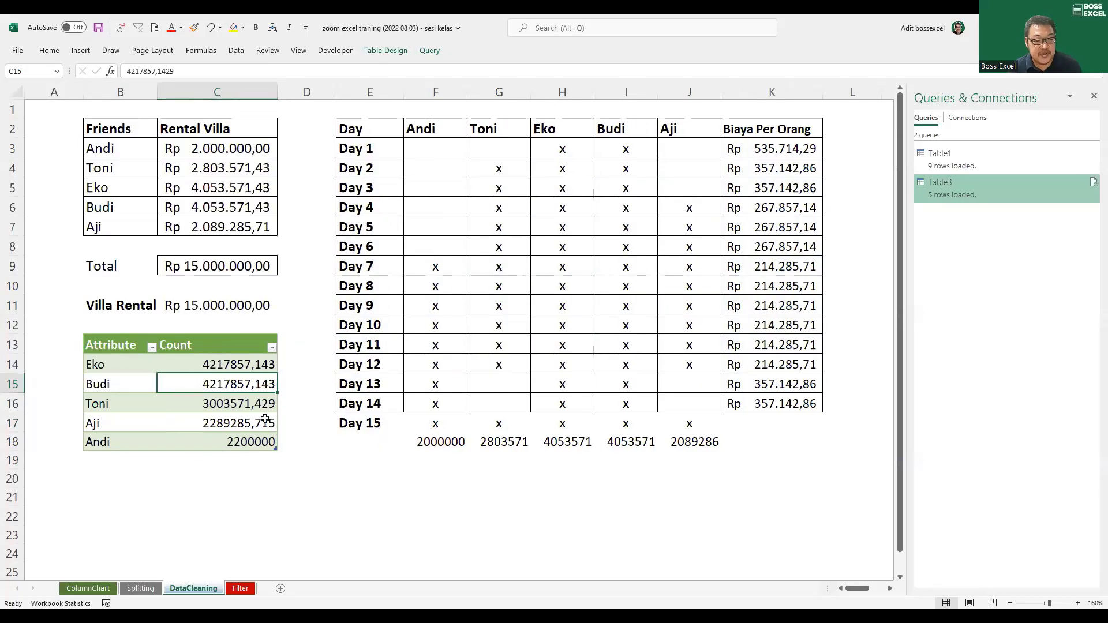
# Compare the last friend's refreshed query amount in C18 with the same friend's formula-based share in C3
pyautogui.click(239, 440)
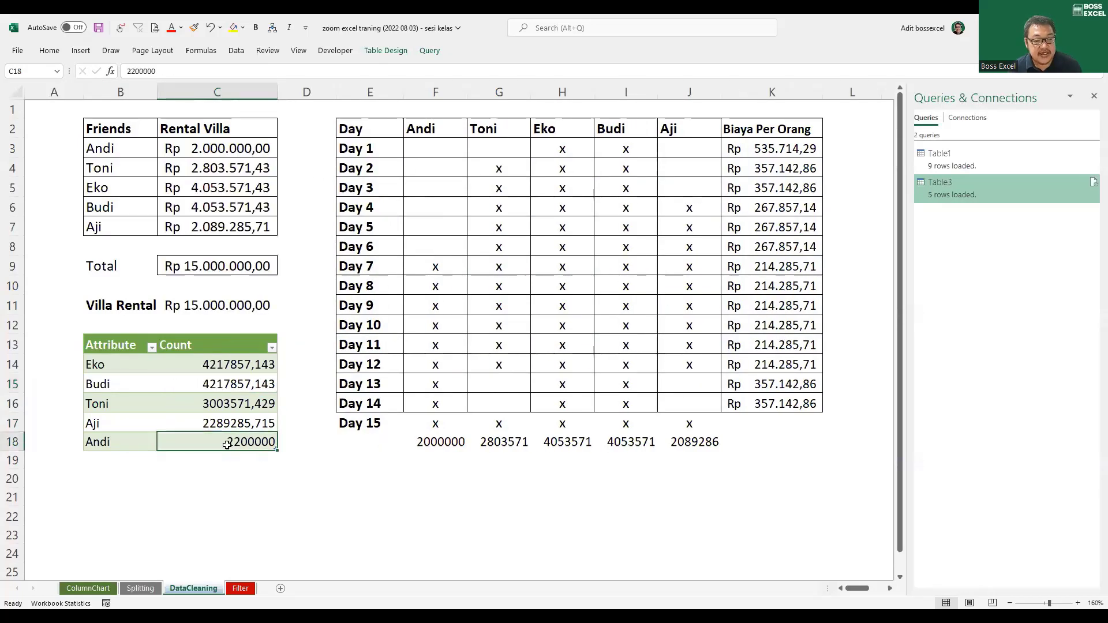
pyautogui.click(237, 150)
pyautogui.click(244, 442)
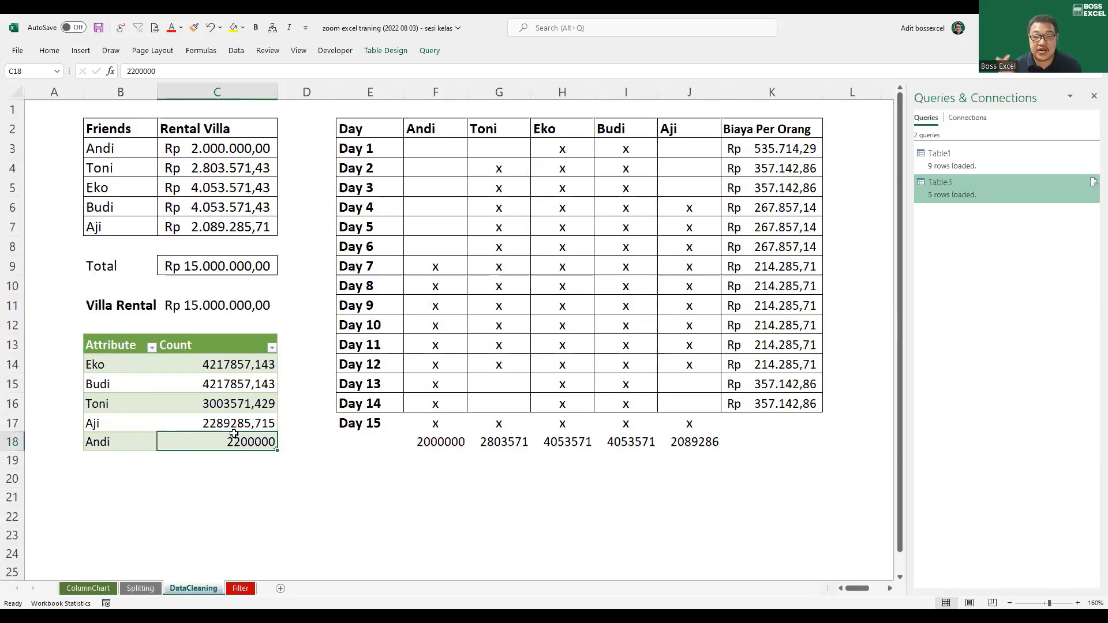
# Compare the plain attendance range E2:K16 with the formatted attendance table that includes Day 15
pyautogui.moveTo(372, 129); pyautogui.dragTo(779, 405)
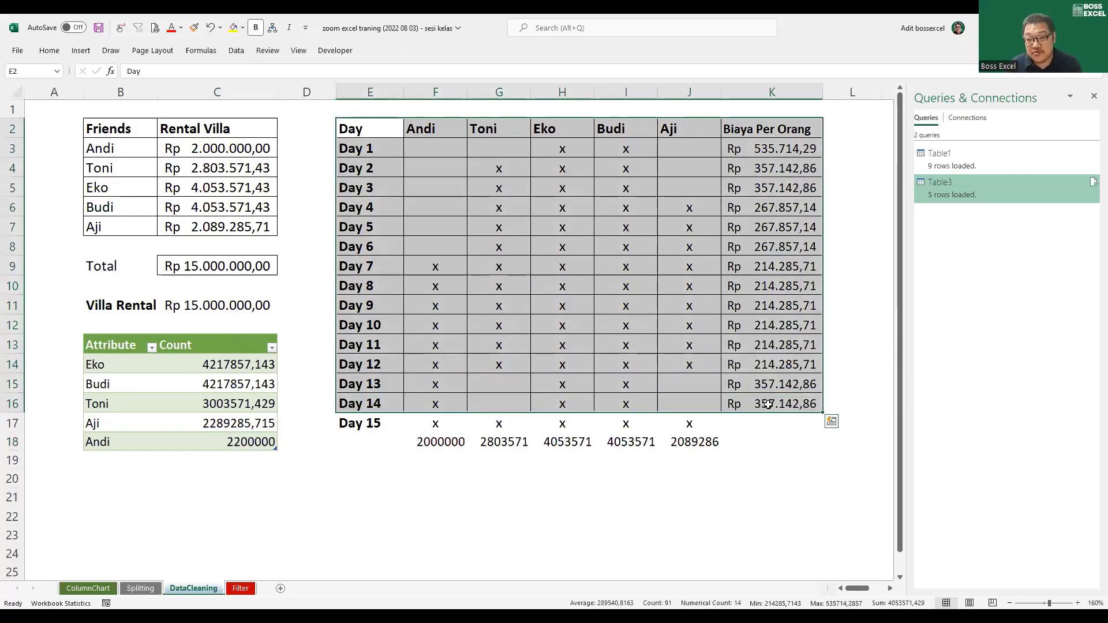
pyautogui.click(890, 589)
pyautogui.click(890, 589)
pyautogui.click(889, 589)
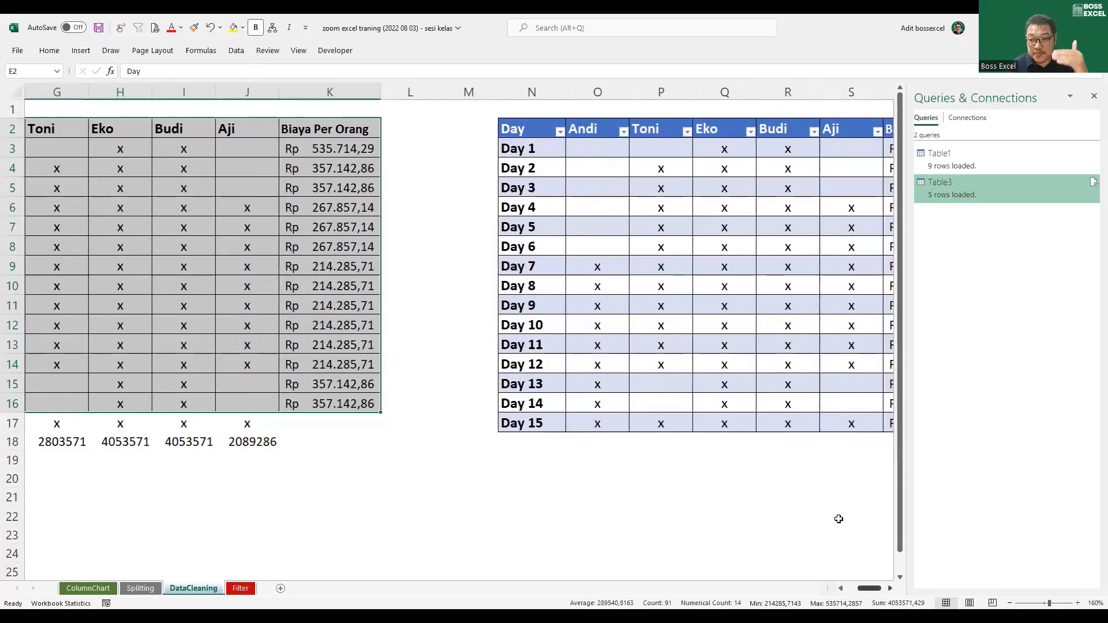
pyautogui.hscroll(1, 846, 540)
pyautogui.moveTo(874, 588); pyautogui.dragTo(848, 589)
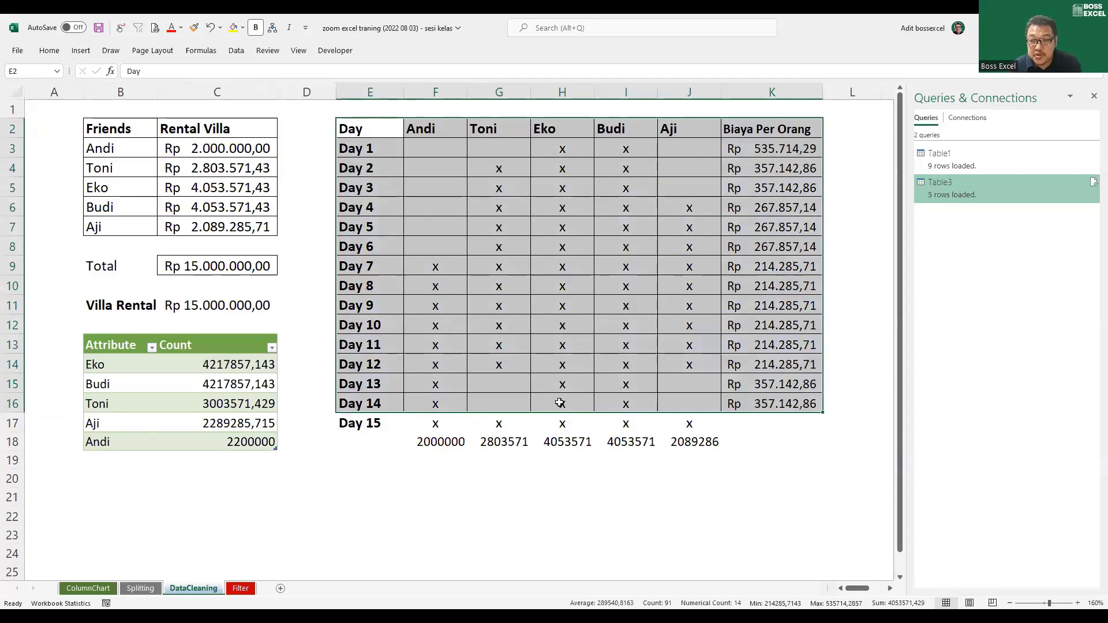
# Refresh the query result table once more and close the Queries & Connections pane
pyautogui.rightClick(244, 377)
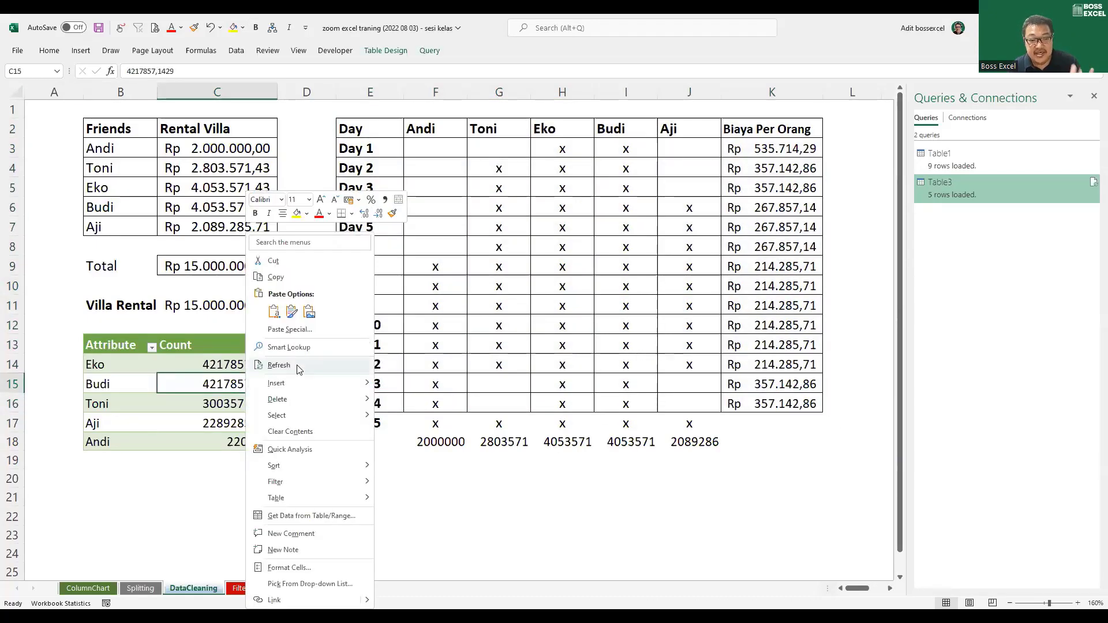
pyautogui.click(279, 365)
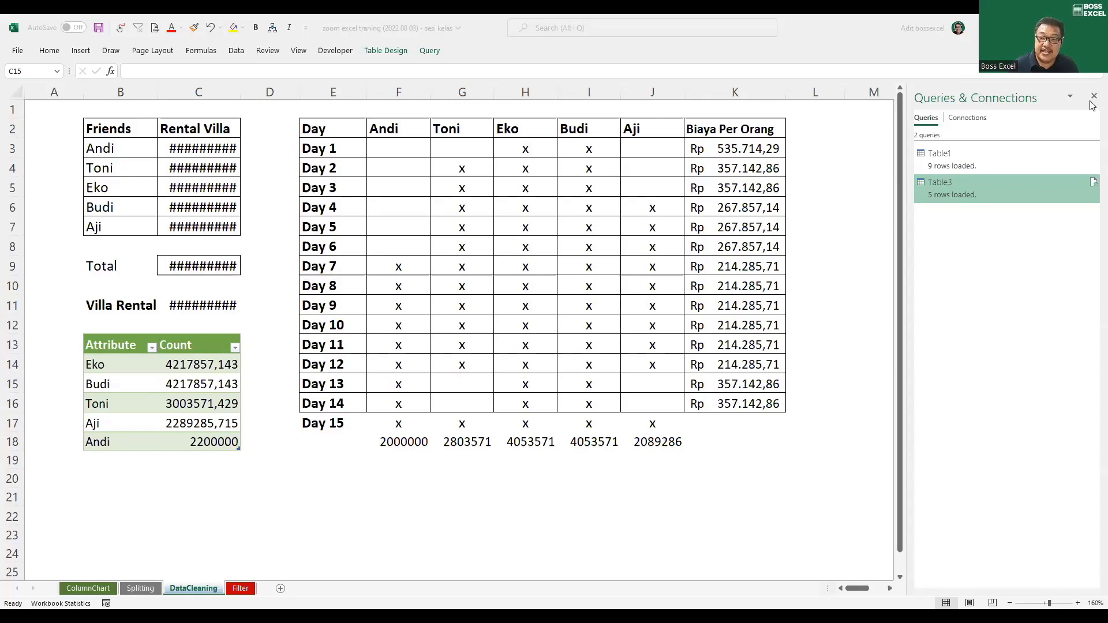
pyautogui.click(1036, 185)
pyautogui.click(1094, 96)
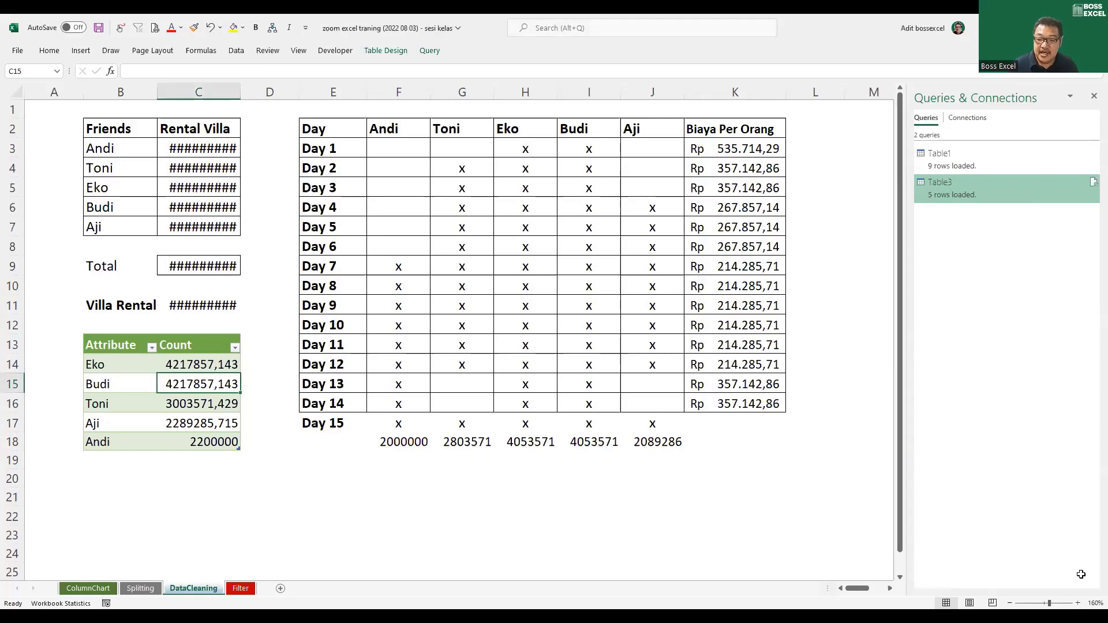
# Review the formatted attendance table in N2:T17 and the query result it feeds in B13:C18
pyautogui.click(1091, 588)
pyautogui.click(1091, 588)
pyautogui.click(1091, 588)
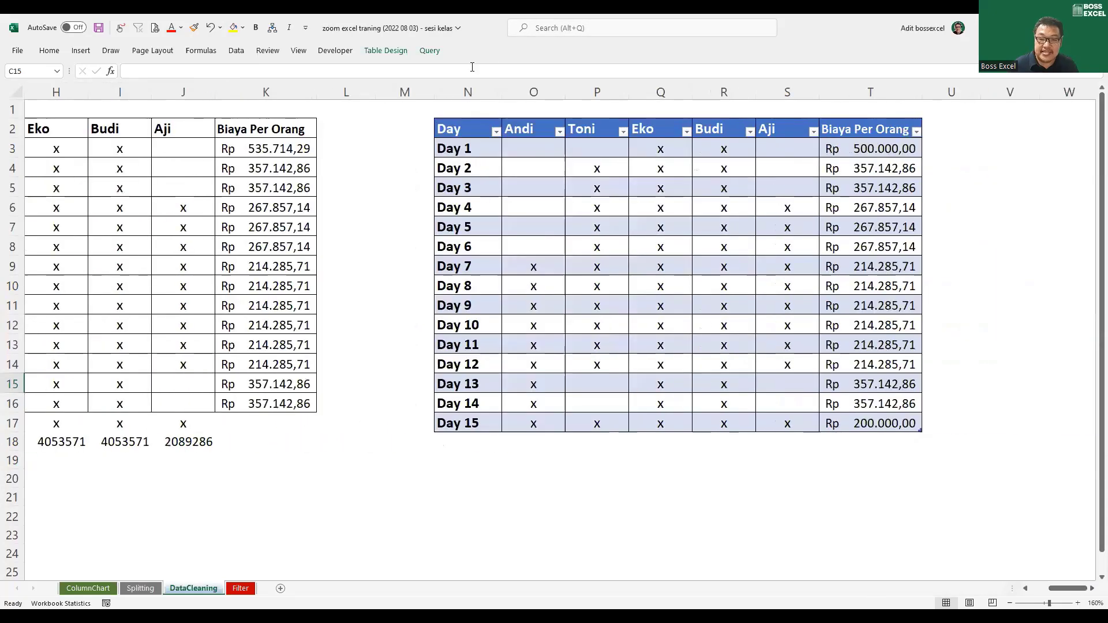
pyautogui.moveTo(470, 139); pyautogui.dragTo(893, 431)
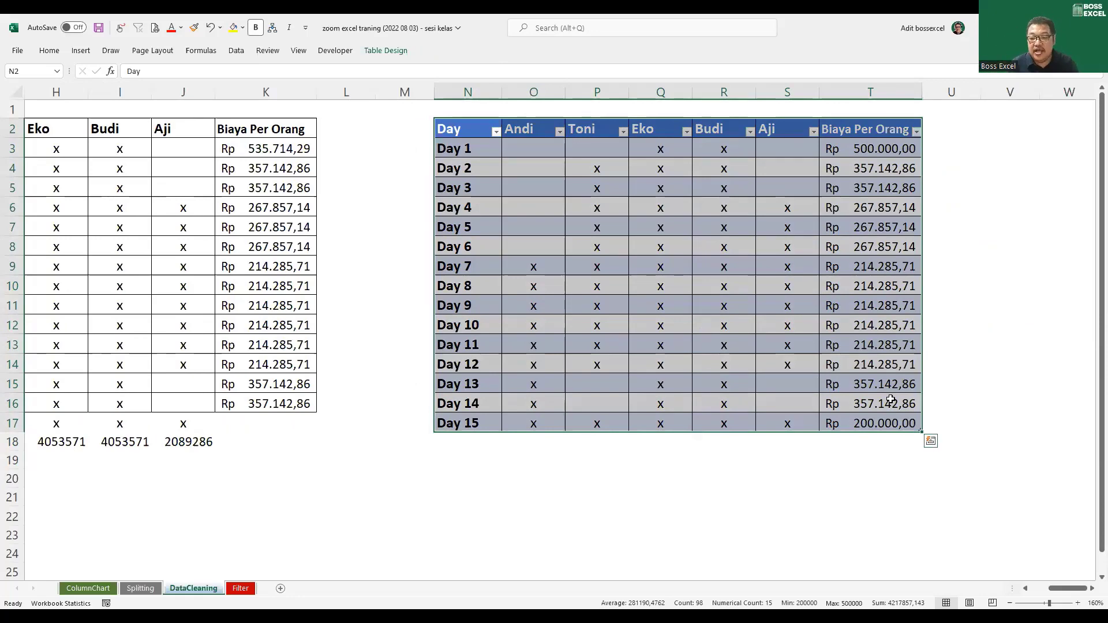
pyautogui.moveTo(1062, 589); pyautogui.dragTo(1044, 589)
pyautogui.moveTo(133, 349); pyautogui.dragTo(205, 440)
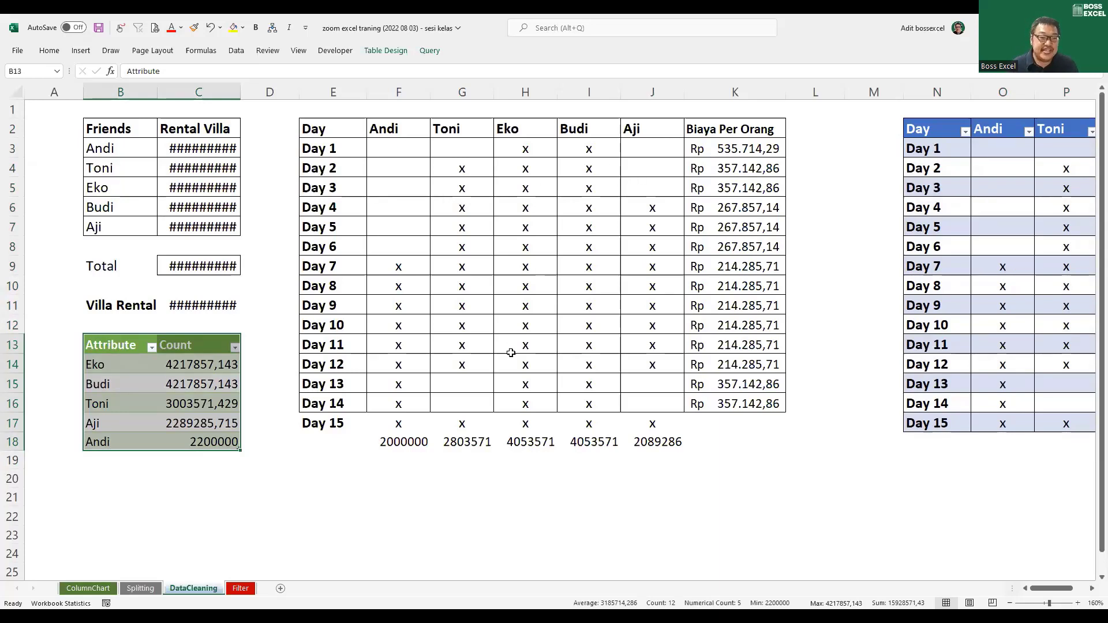
pyautogui.click(240, 589)
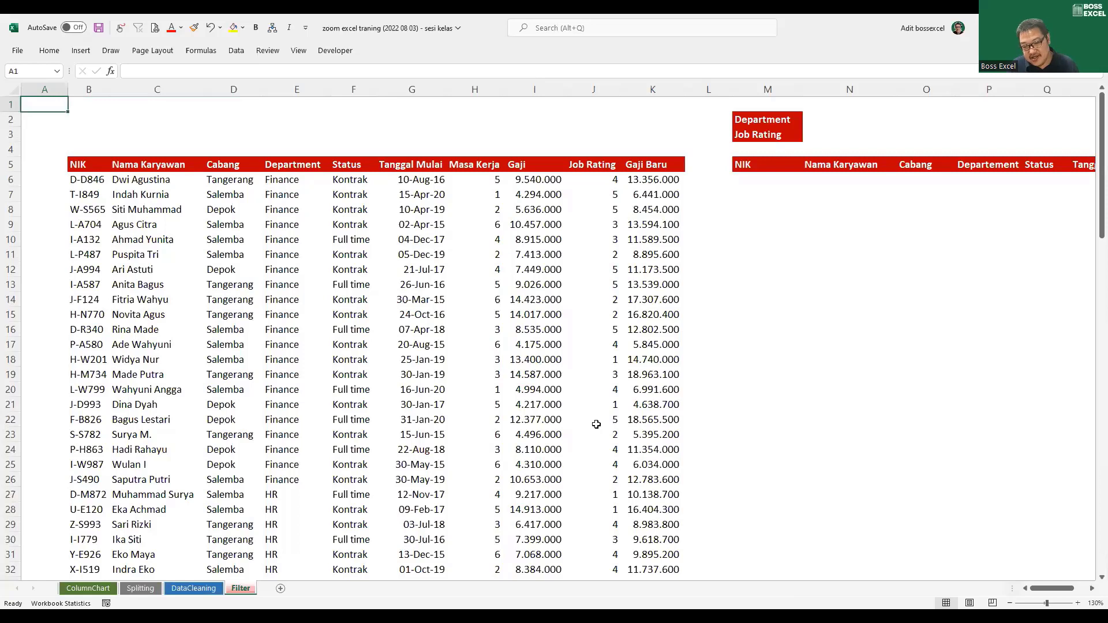
pyautogui.click(772, 210)
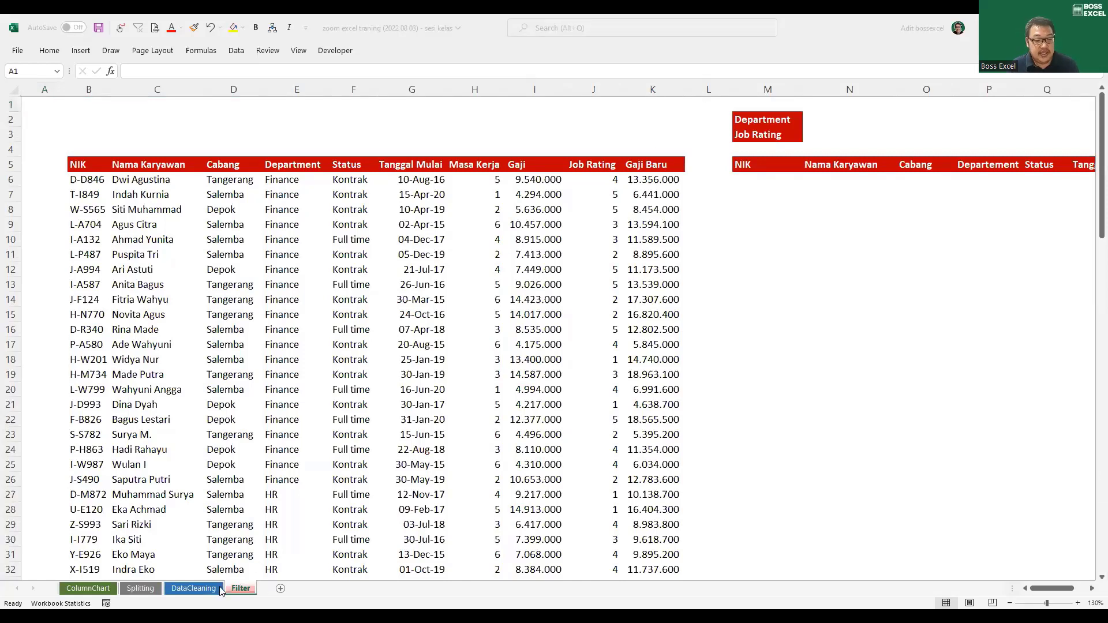
pyautogui.click(195, 589)
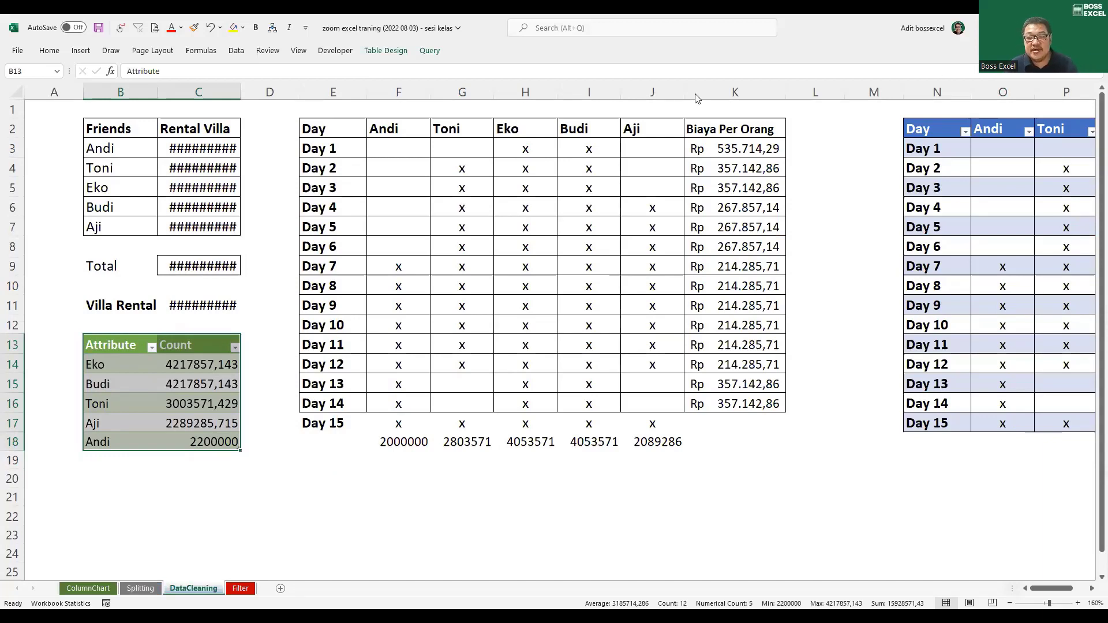
pyautogui.hotkey('alt', 'Tab')
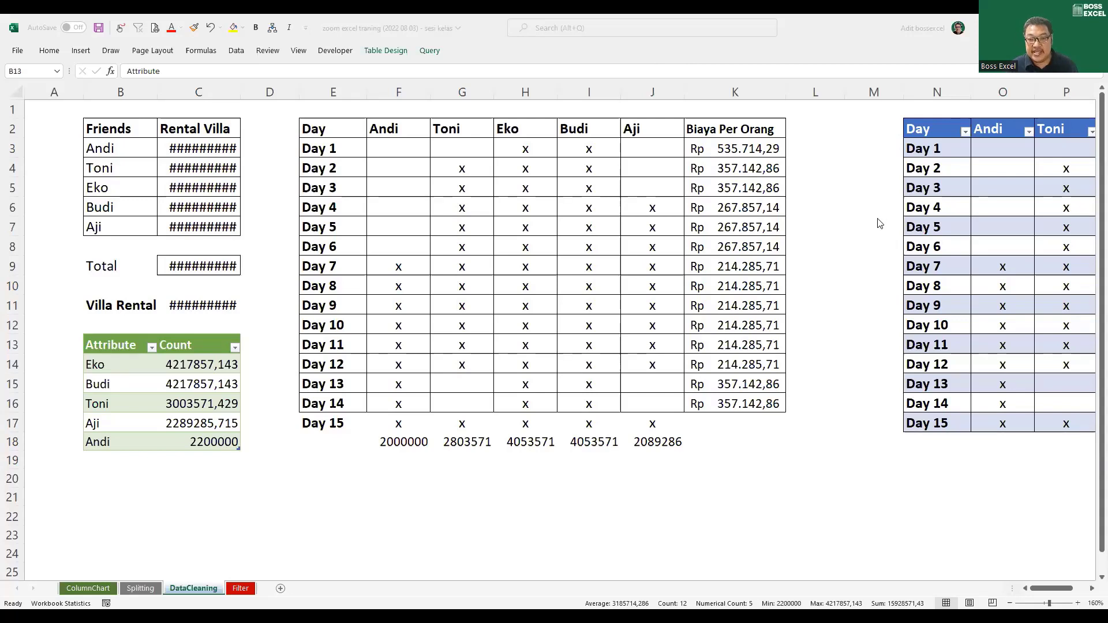
pyautogui.click(854, 225)
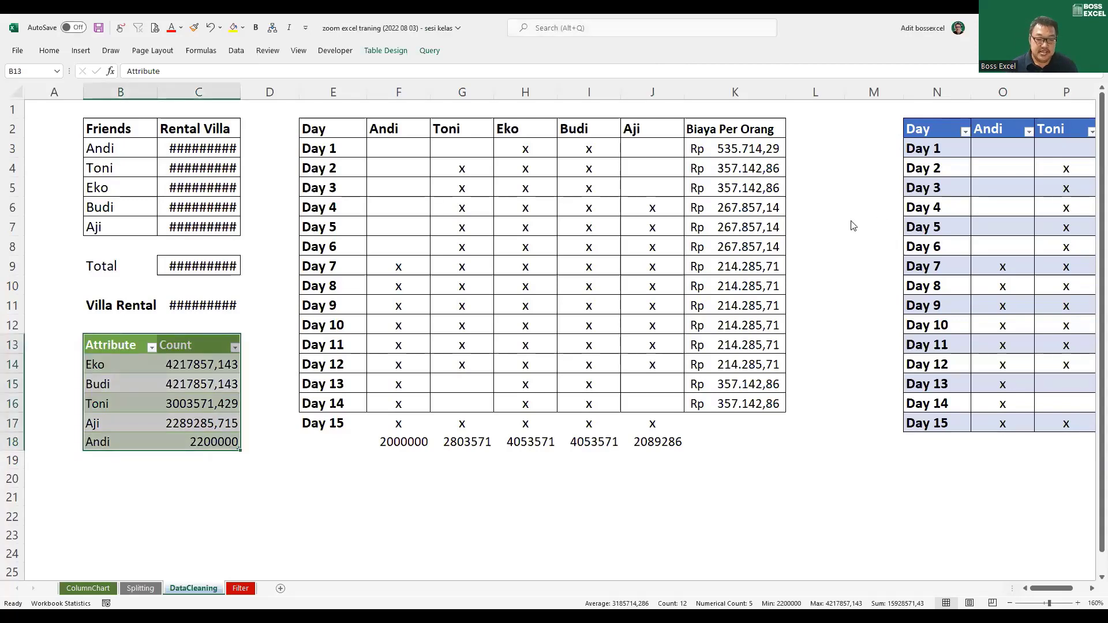
# Open the Filter sheet and examine the employee list's columns from NIK through Job Rating
pyautogui.click(245, 590)
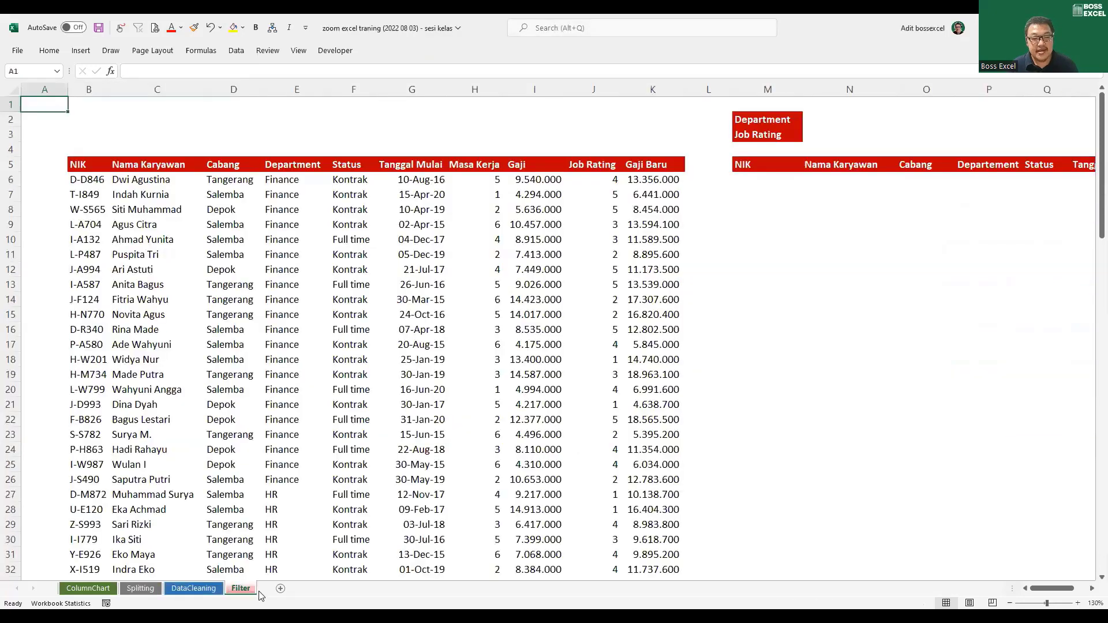
pyautogui.moveTo(84, 169); pyautogui.dragTo(600, 525)
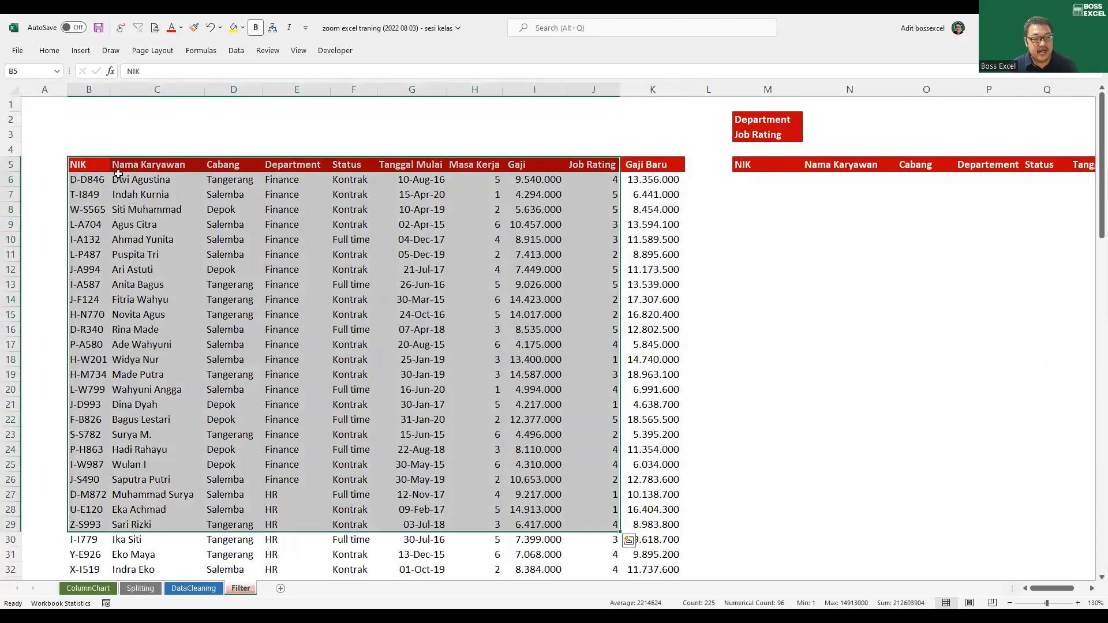
pyautogui.moveTo(118, 171); pyautogui.dragTo(173, 375)
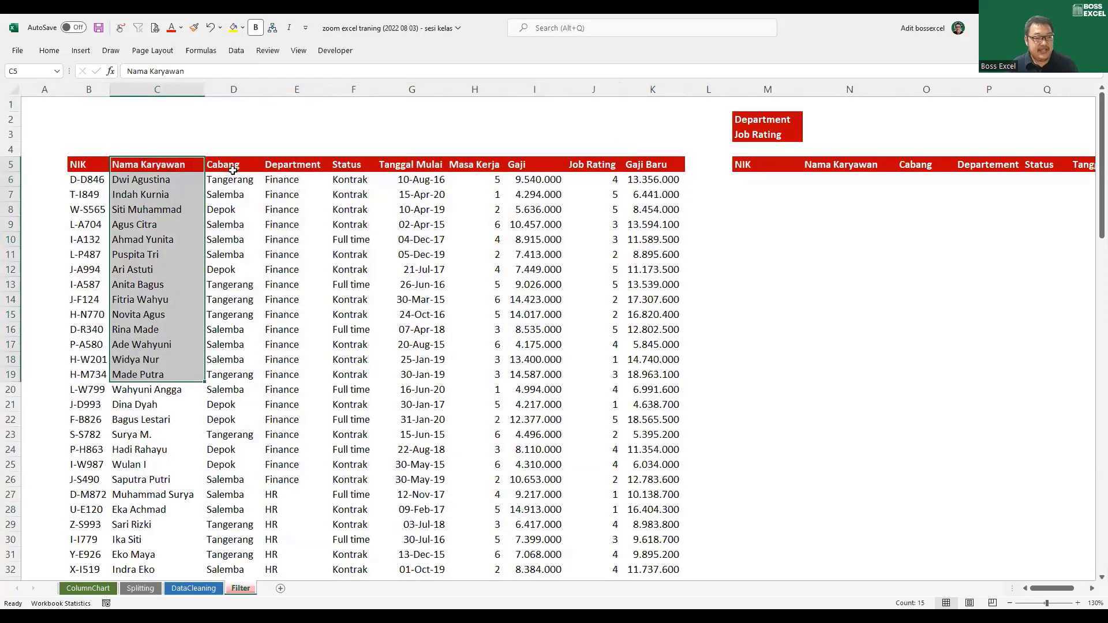
pyautogui.moveTo(232, 170); pyautogui.dragTo(251, 358)
pyautogui.moveTo(295, 177); pyautogui.dragTo(306, 359)
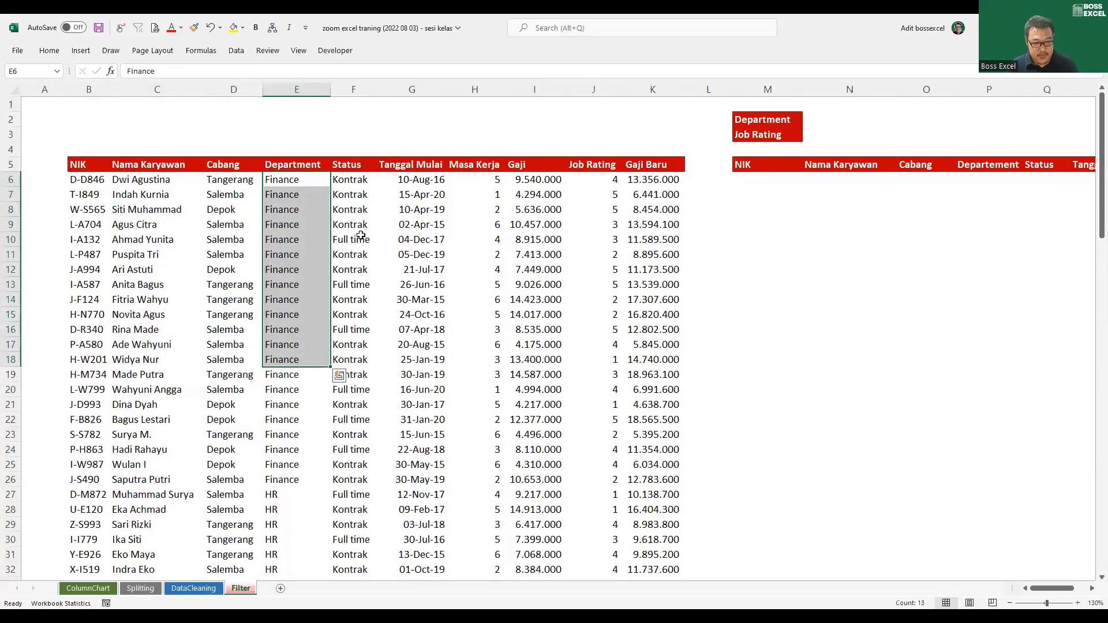
pyautogui.moveTo(361, 191); pyautogui.dragTo(617, 285)
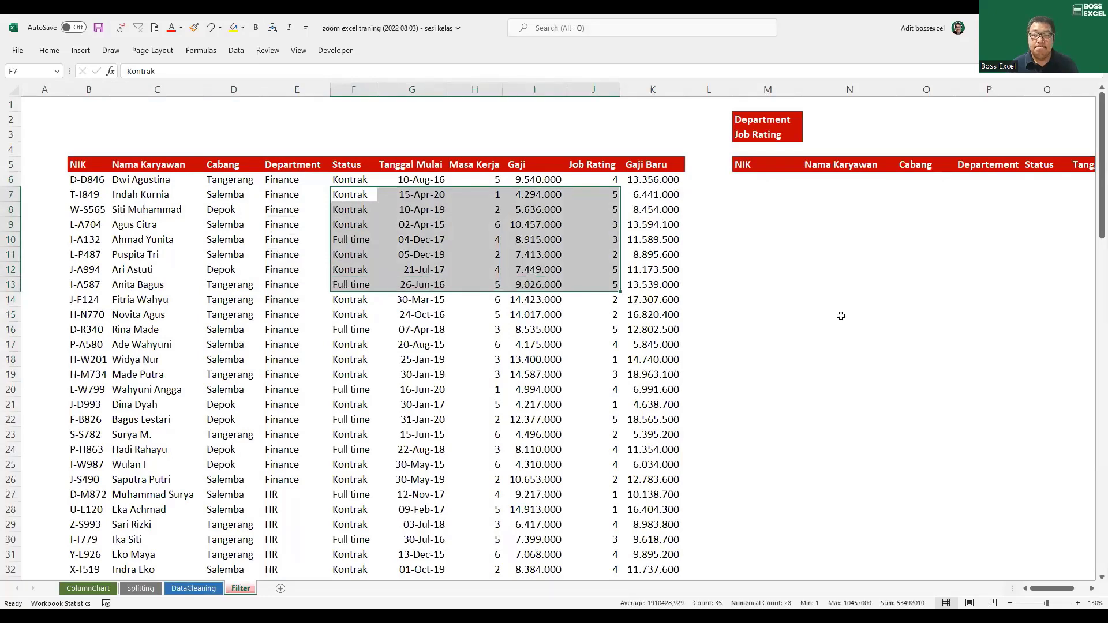
pyautogui.click(841, 315)
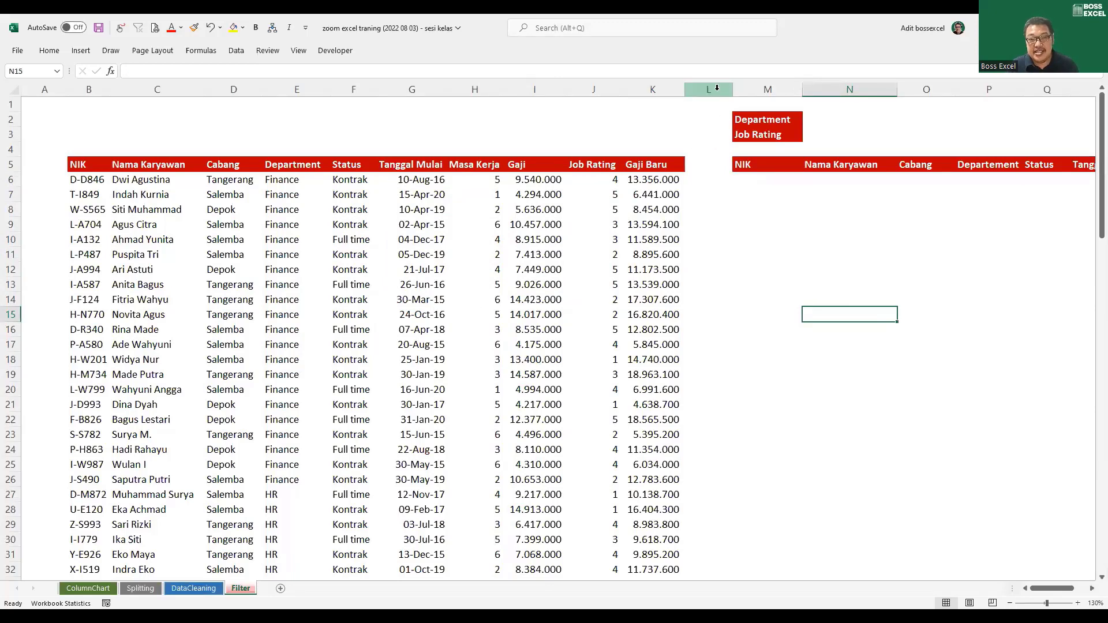
pyautogui.rightClick(715, 88)
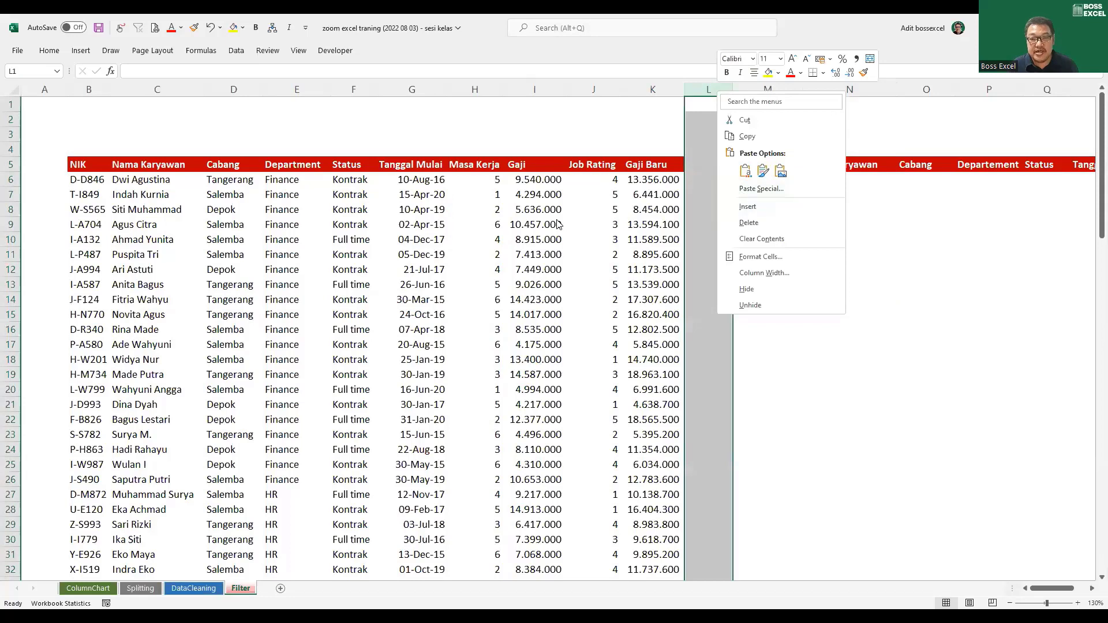
pyautogui.press('Escape')
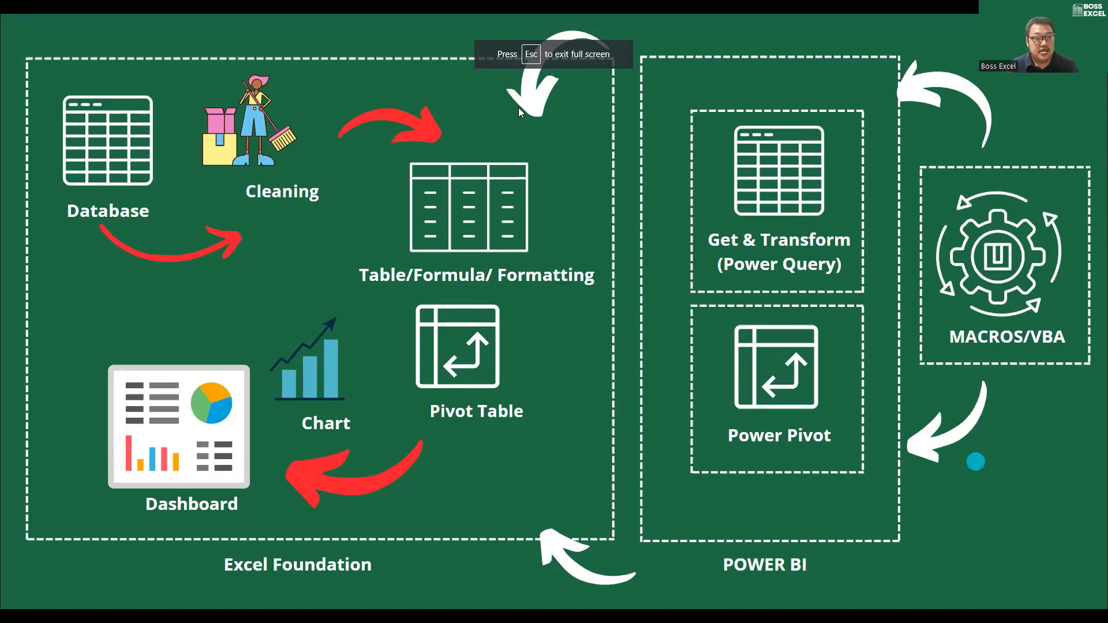
# Exit the full-screen Excel Journey presentation in the browser and pause the Excel tips and tricks video on YouTube
pyautogui.press('Escape')
pyautogui.click(222, 24)
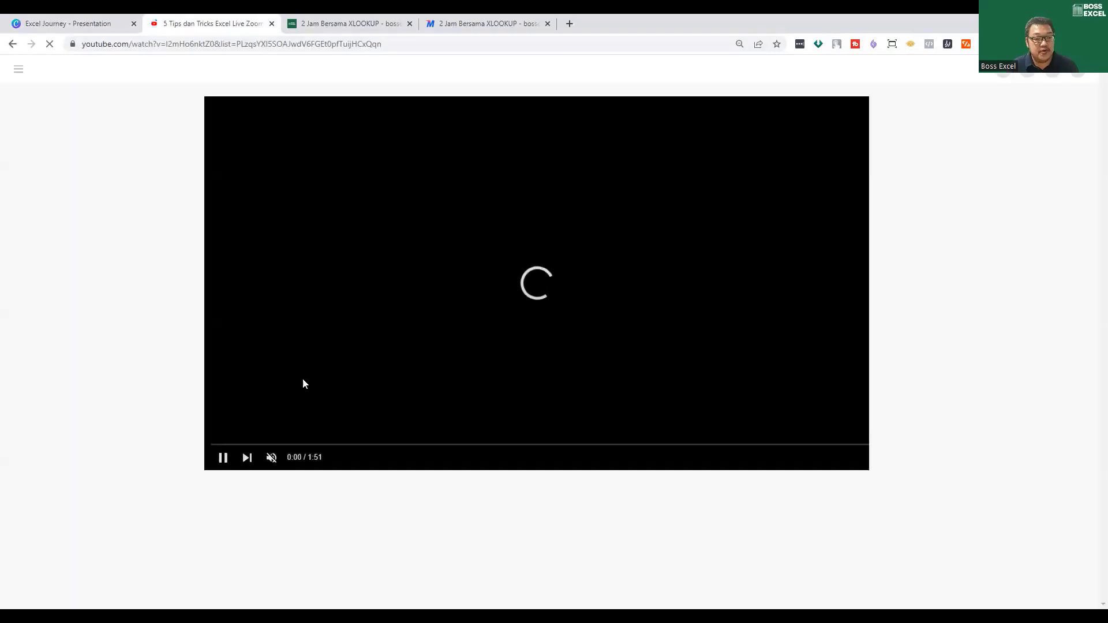
pyautogui.click(226, 460)
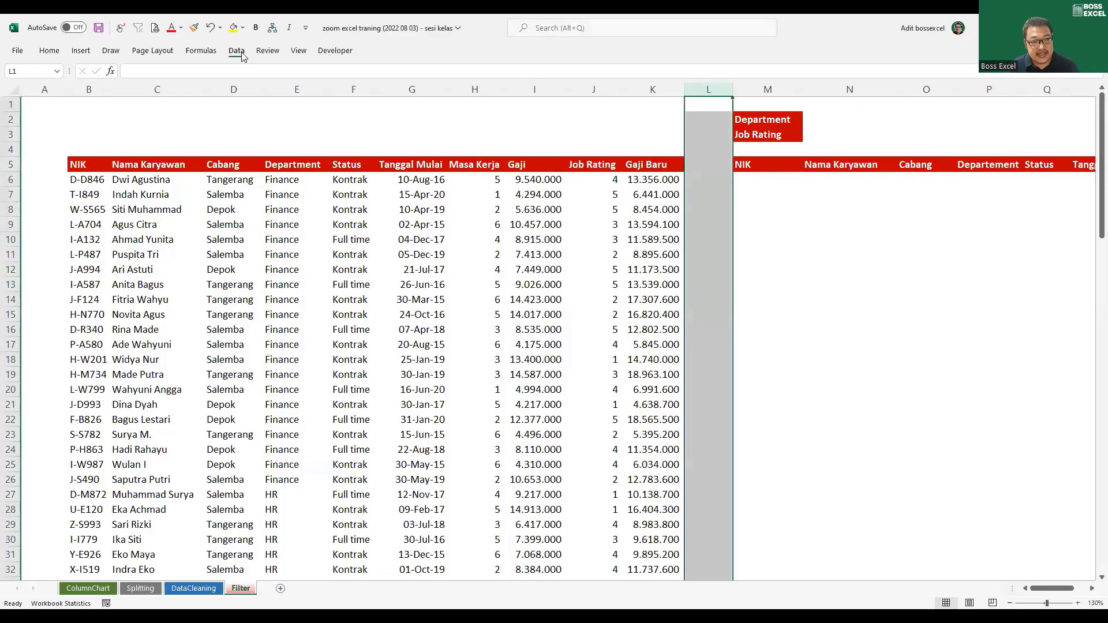
# Check the Advanced filter option for filtering the employee list with complex criteria
pyautogui.click(236, 50)
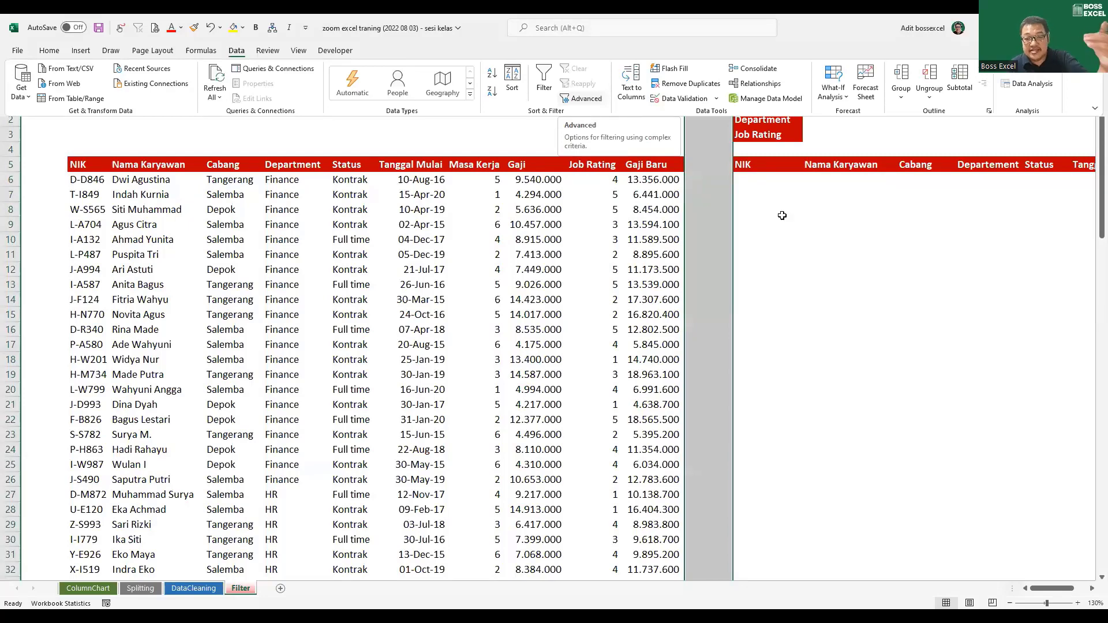
pyautogui.click(786, 182)
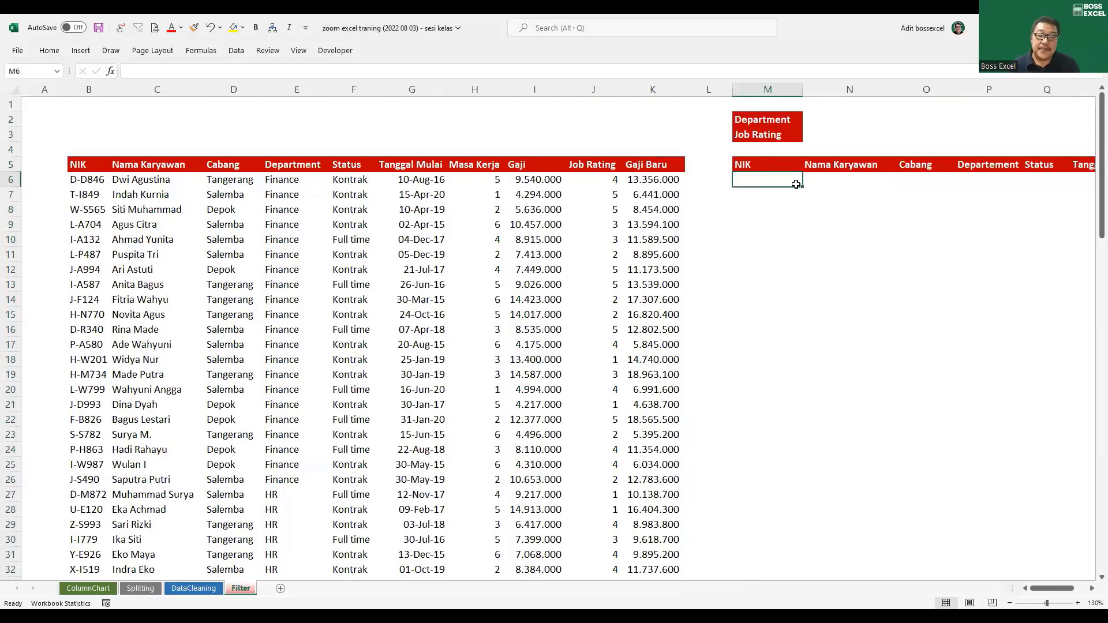
# Insert two blank columns at column M, between the employee list and the Department and Job Rating criteria block
pyautogui.rightClick(768, 87)
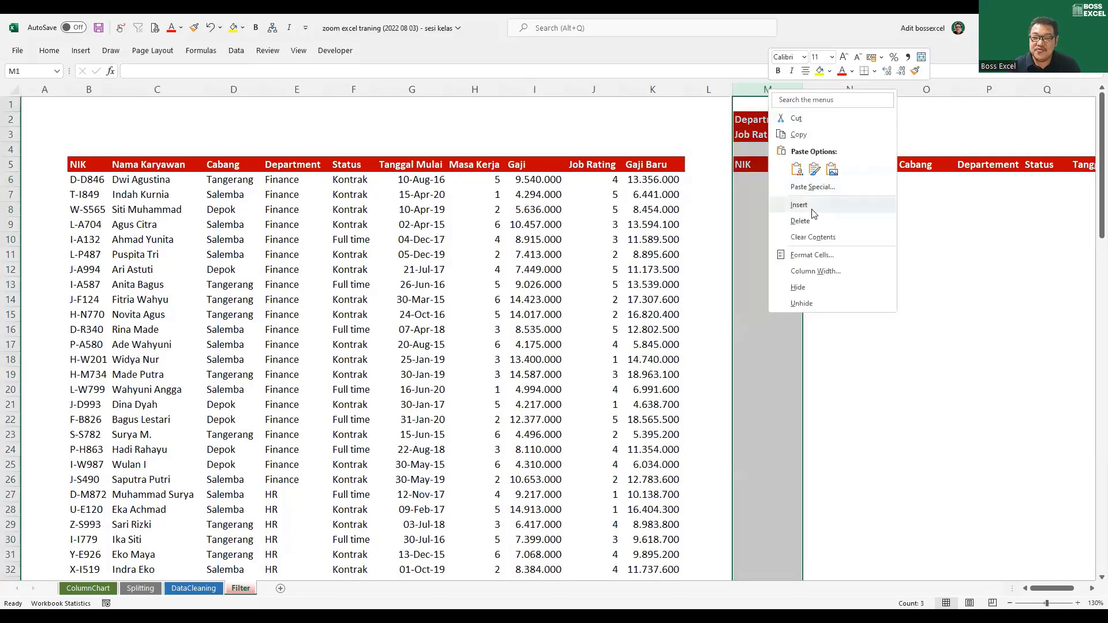
pyautogui.click(811, 200)
pyautogui.rightClick(746, 86)
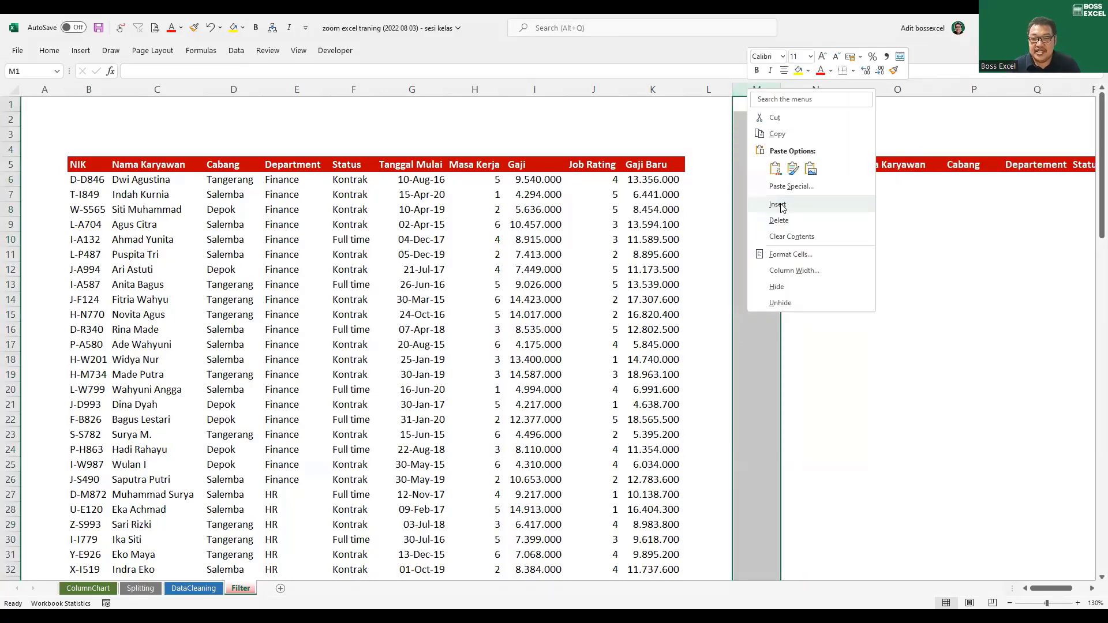
pyautogui.click(779, 205)
pyautogui.click(854, 225)
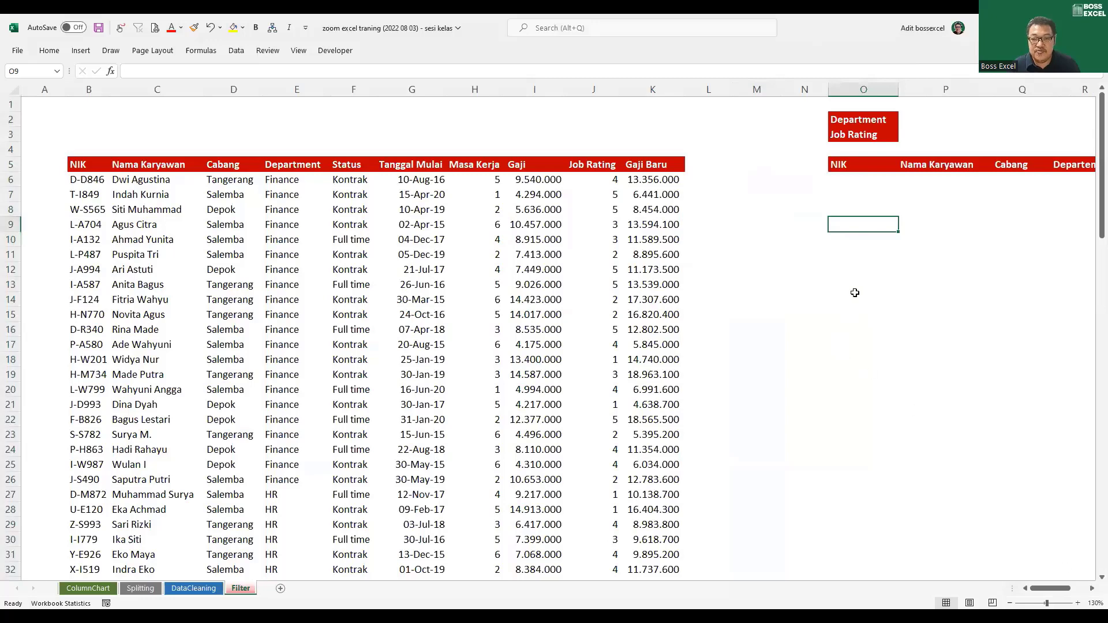
# Copy all Department values of the employee list, starting at E6, into column M starting at M6
pyautogui.scroll(-1, 855, 267)
pyautogui.click(817, 116)
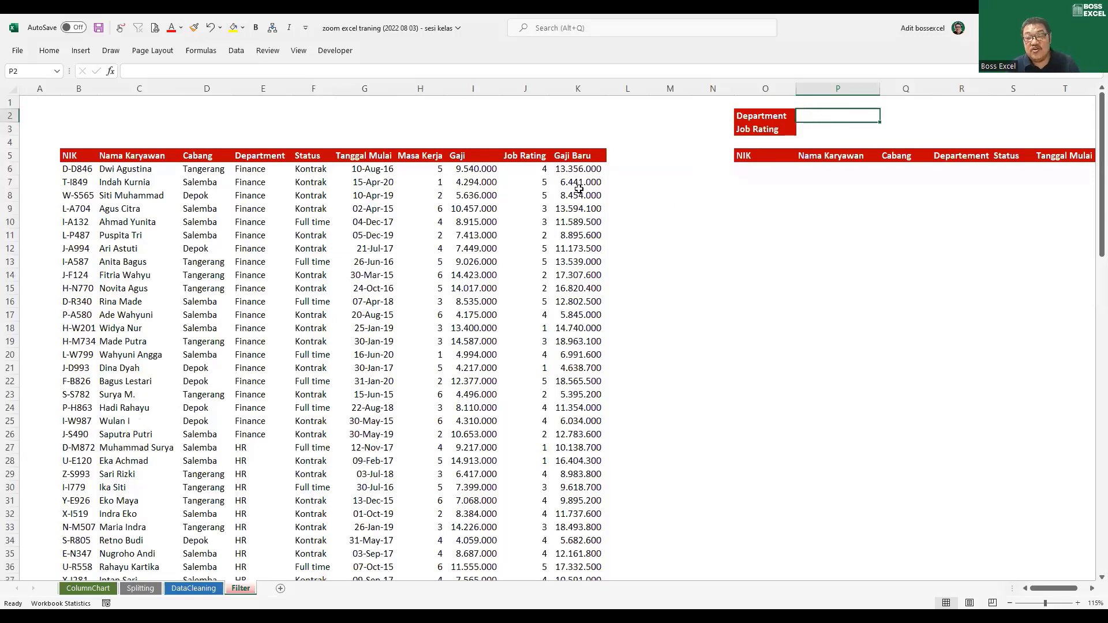
pyautogui.click(268, 170)
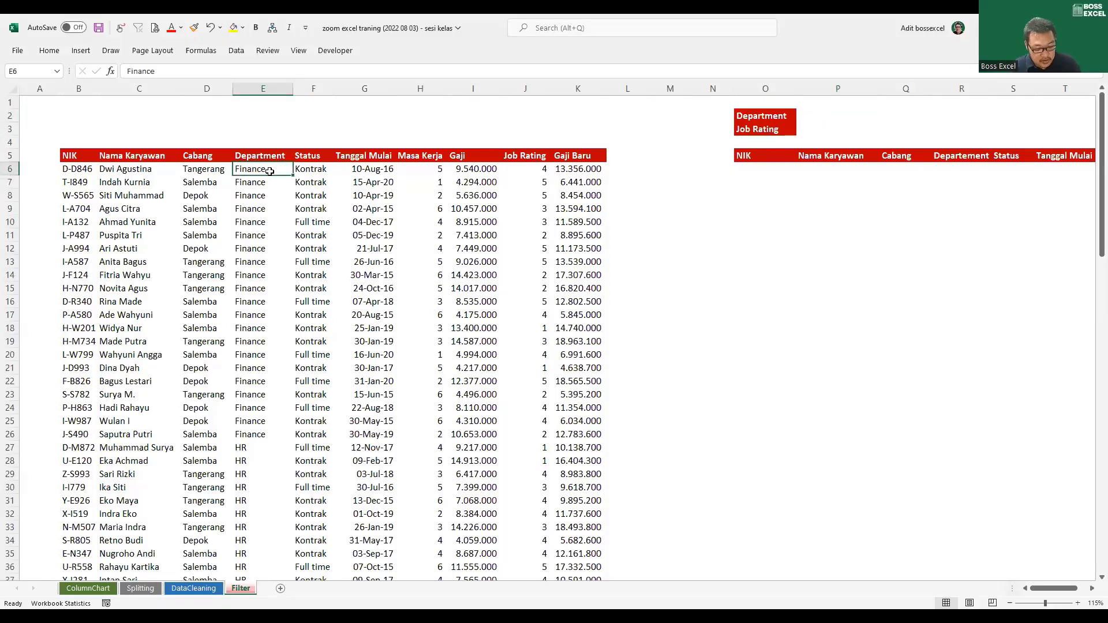
pyautogui.hotkey('ctrl', 'shift', 'Down')
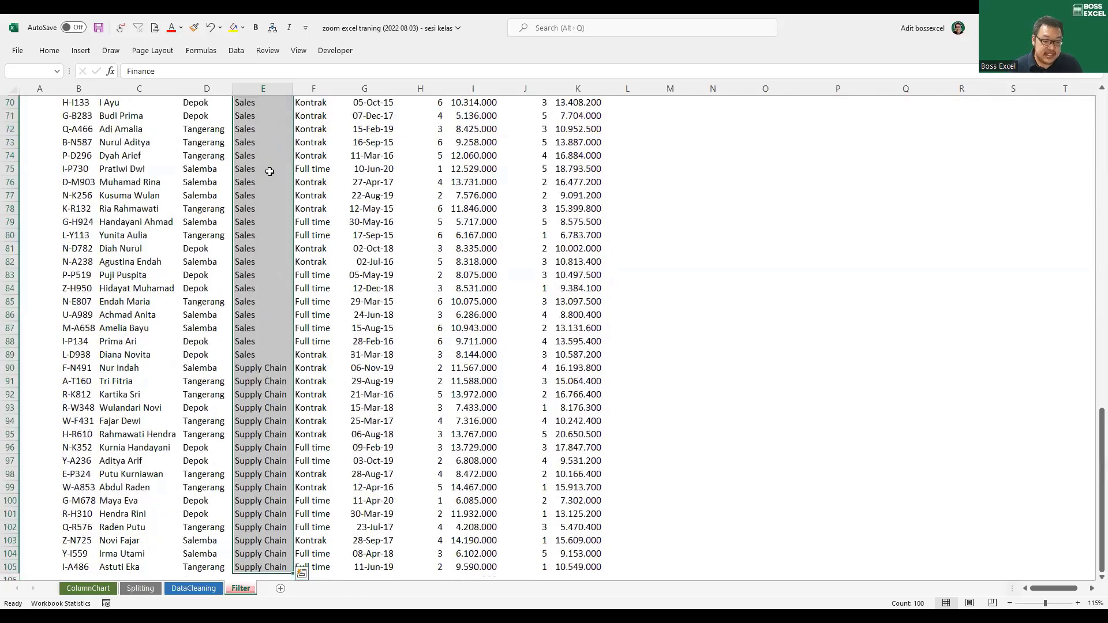
pyautogui.hotkey('ctrl', 'c')
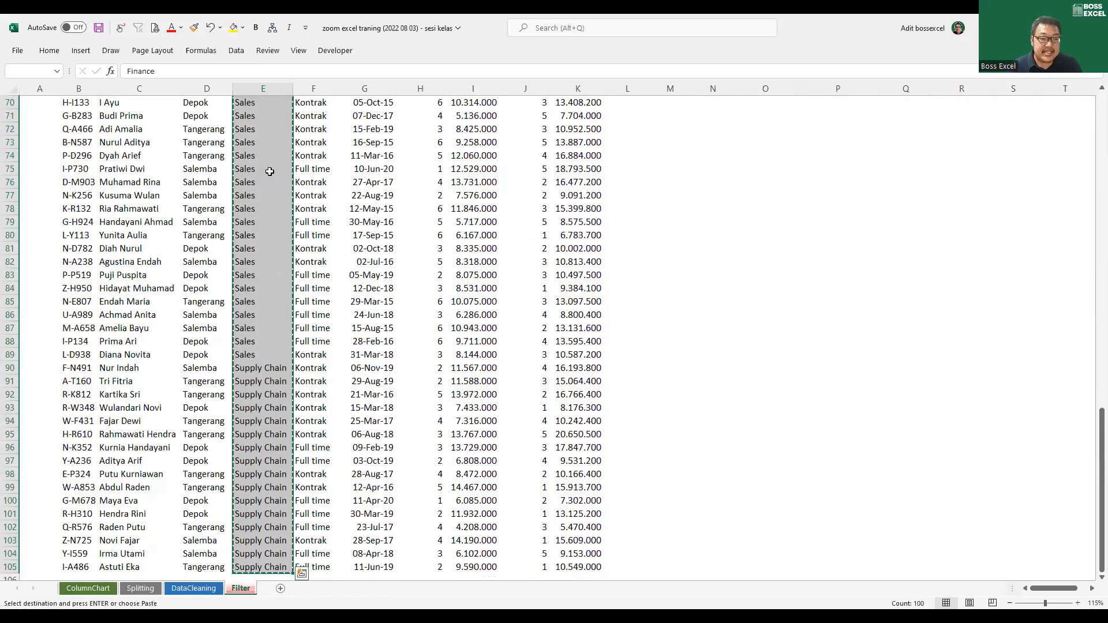
pyautogui.scroll(20, 270, 172)
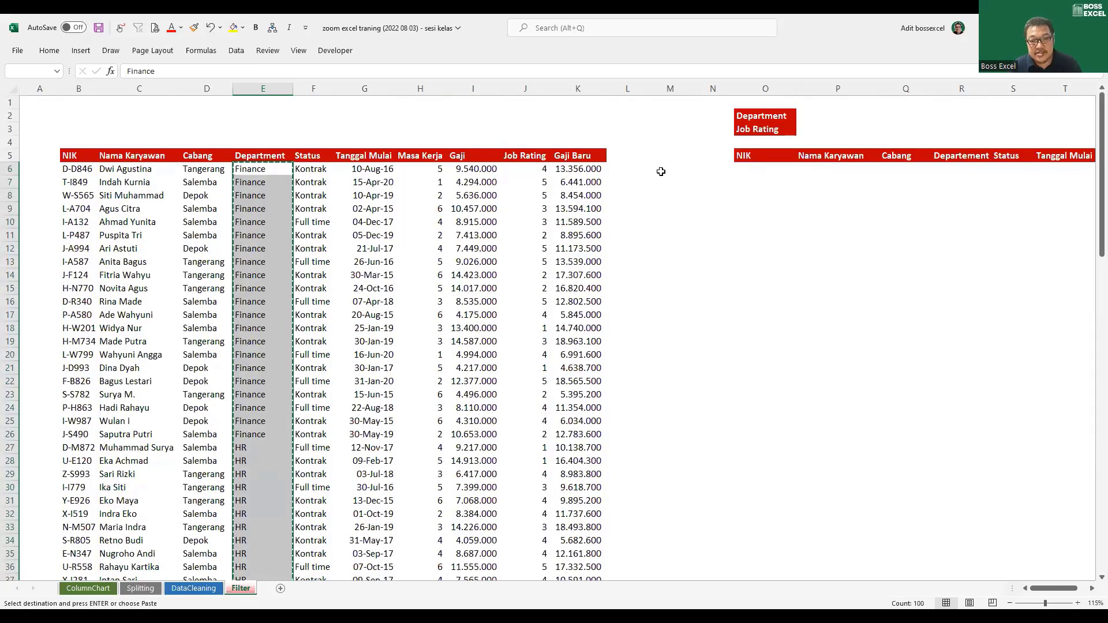
pyautogui.click(660, 170)
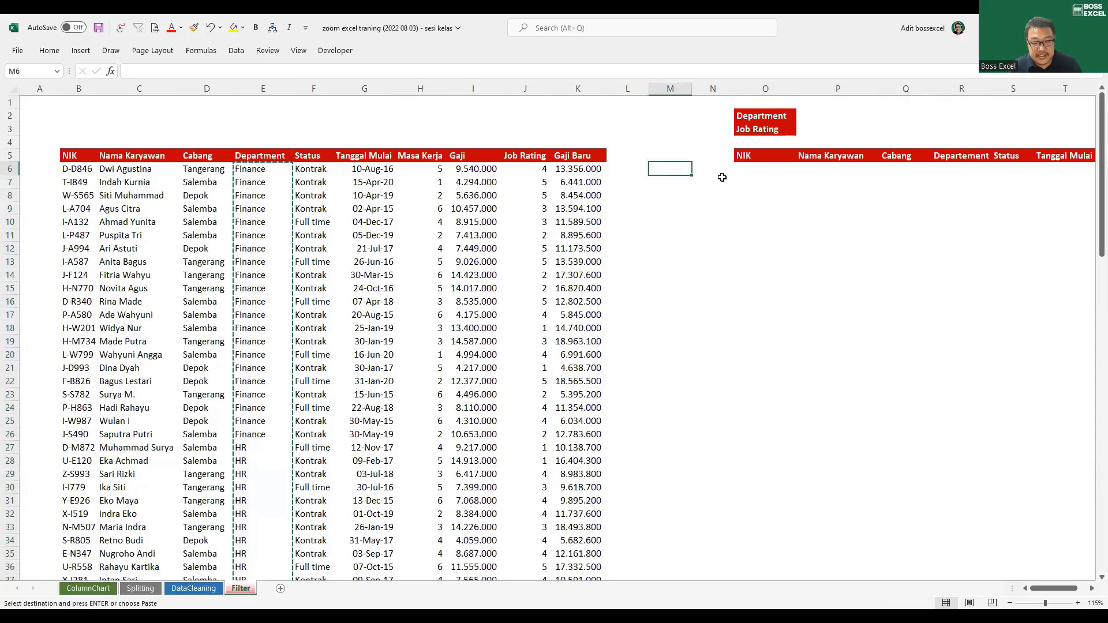
pyautogui.hotkey('ctrl', 'v')
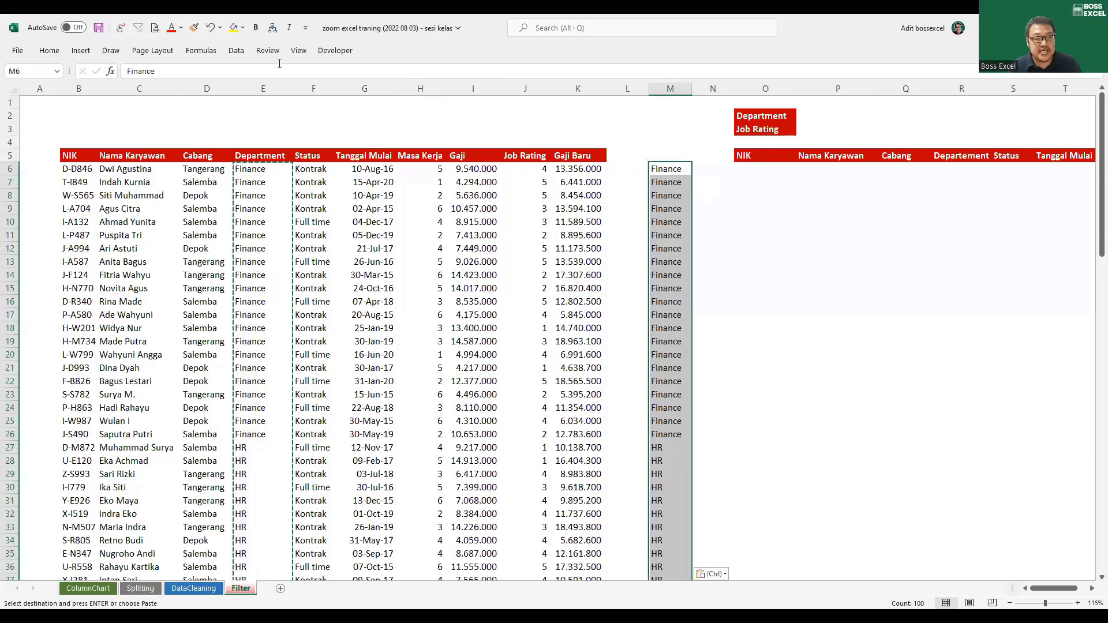
# Remove the duplicates from the department values pasted in column M
pyautogui.click(236, 57)
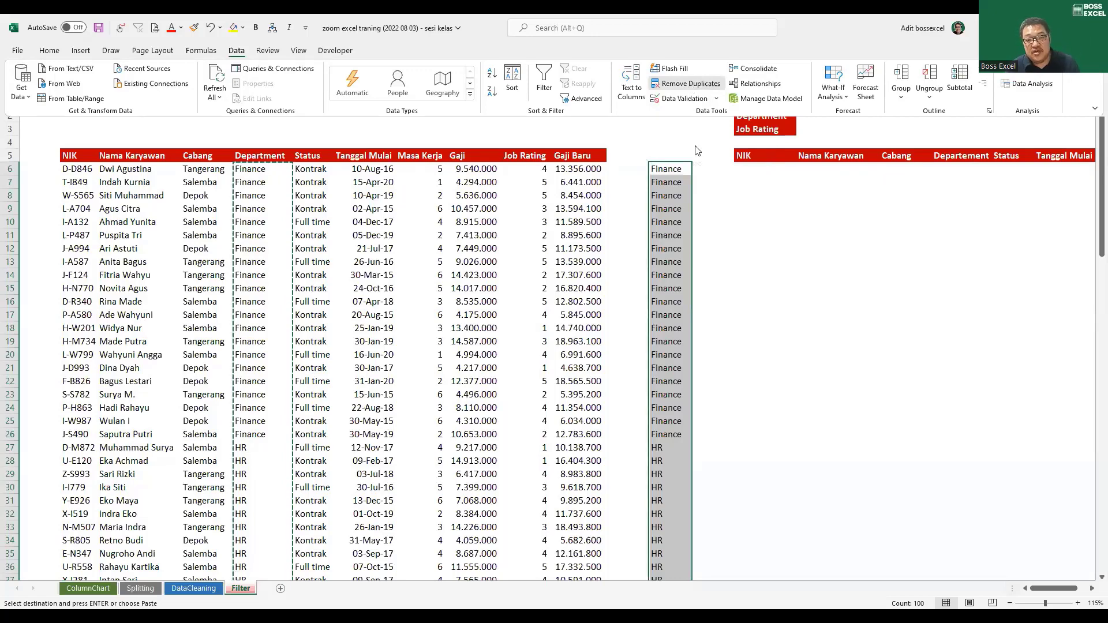
pyautogui.click(691, 85)
pyautogui.click(756, 231)
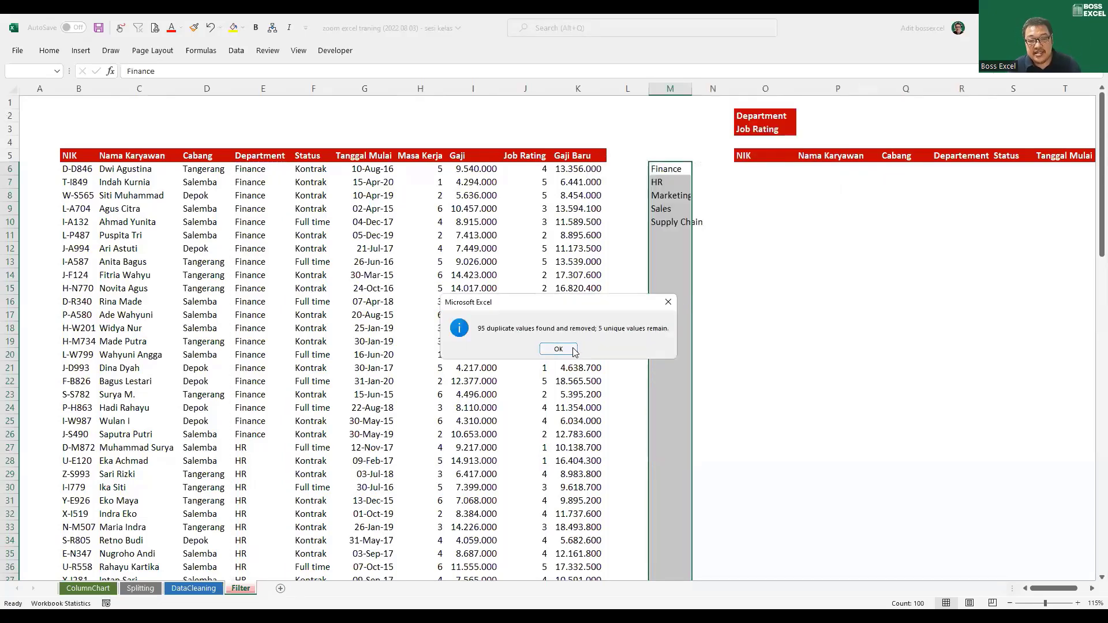
pyautogui.press('Return')
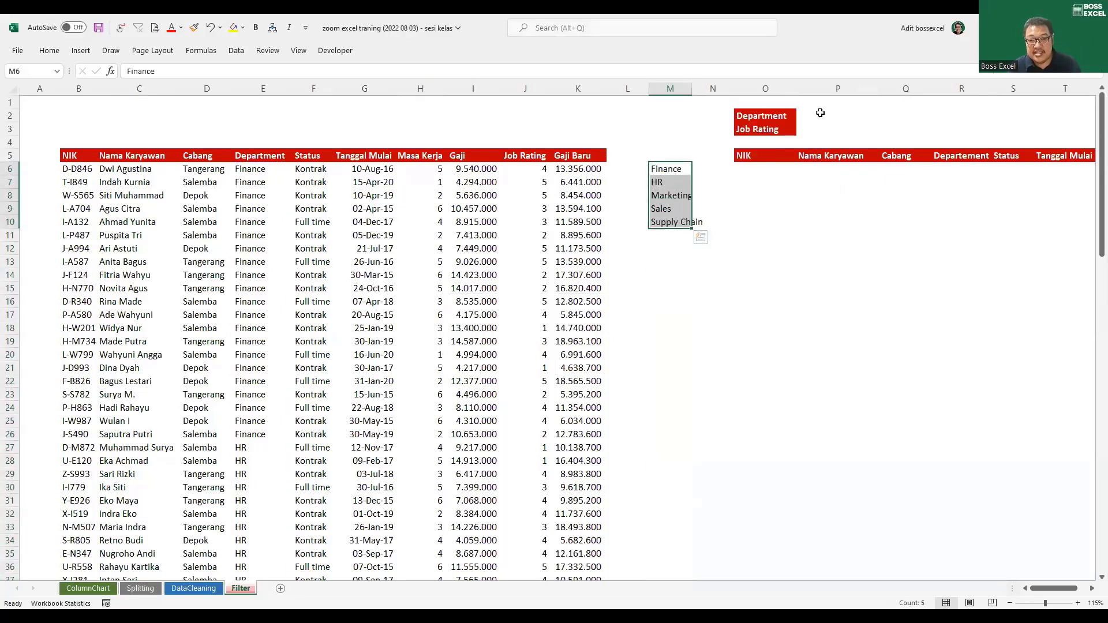
# Add list validation to the Department criteria cell P2 with source =$M$6:$M$10, and choose Marketing from it
pyautogui.click(820, 113)
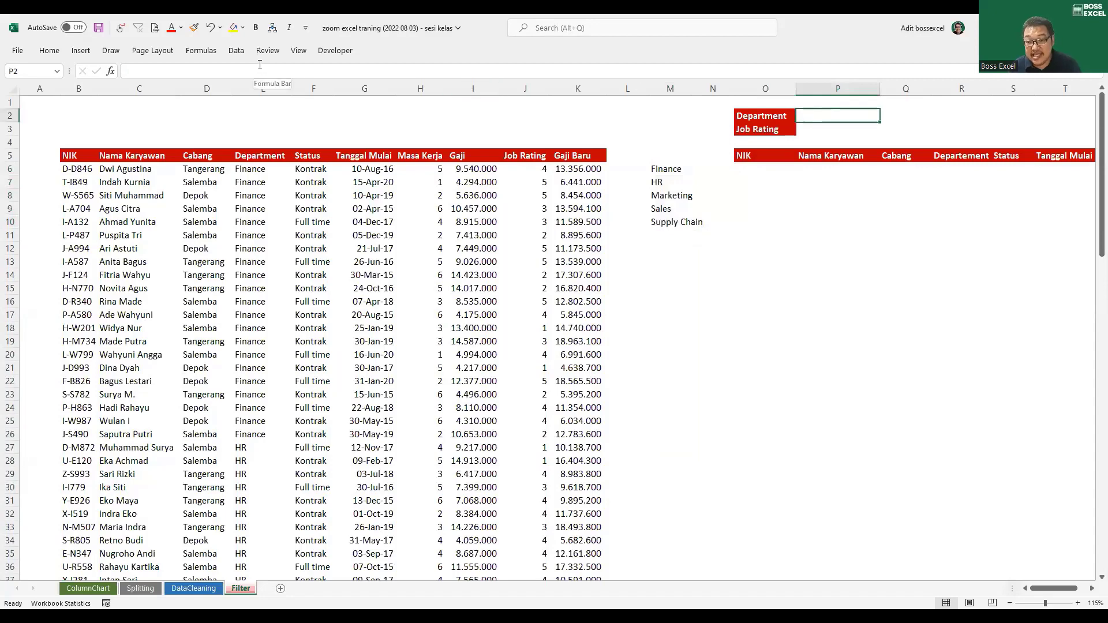
pyautogui.click(236, 51)
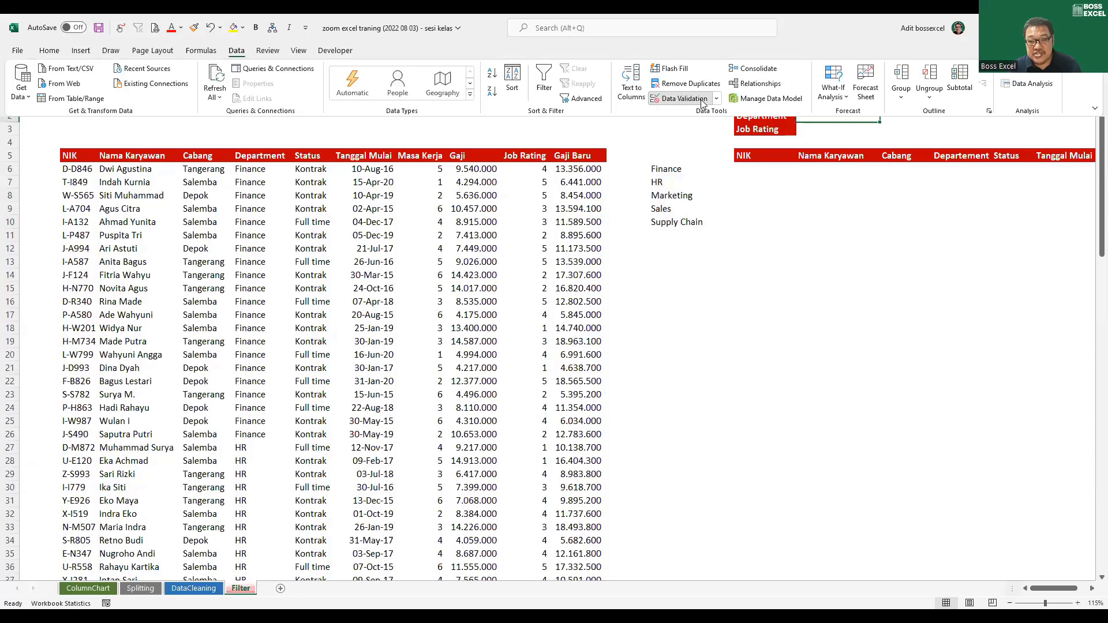
pyautogui.click(696, 129)
pyautogui.click(678, 164)
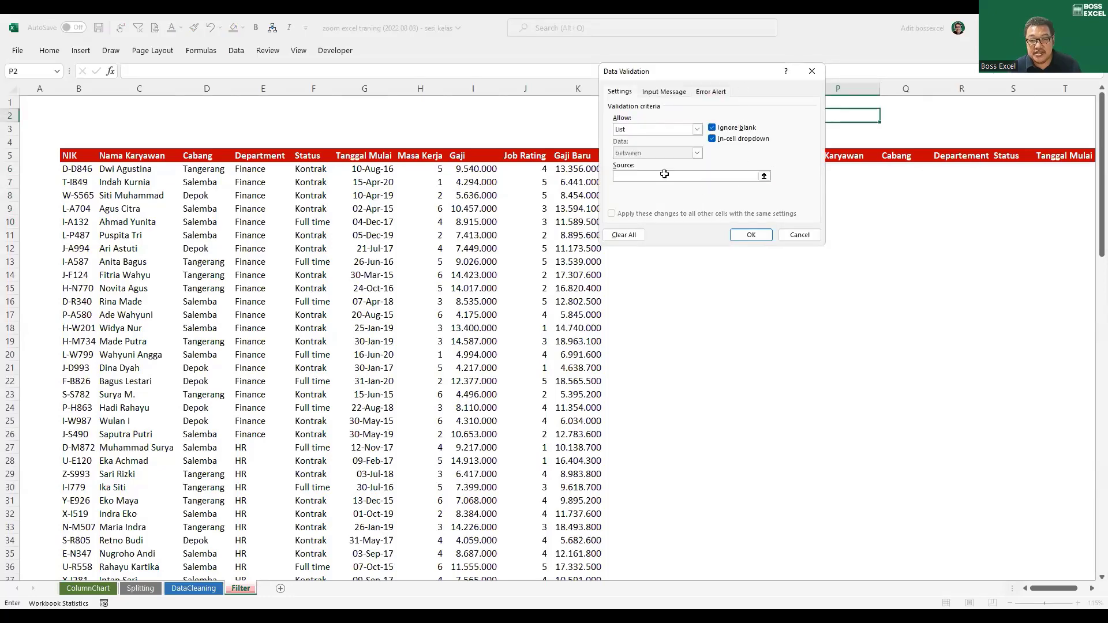
pyautogui.moveTo(664, 174); pyautogui.dragTo(671, 222)
pyautogui.click(892, 263)
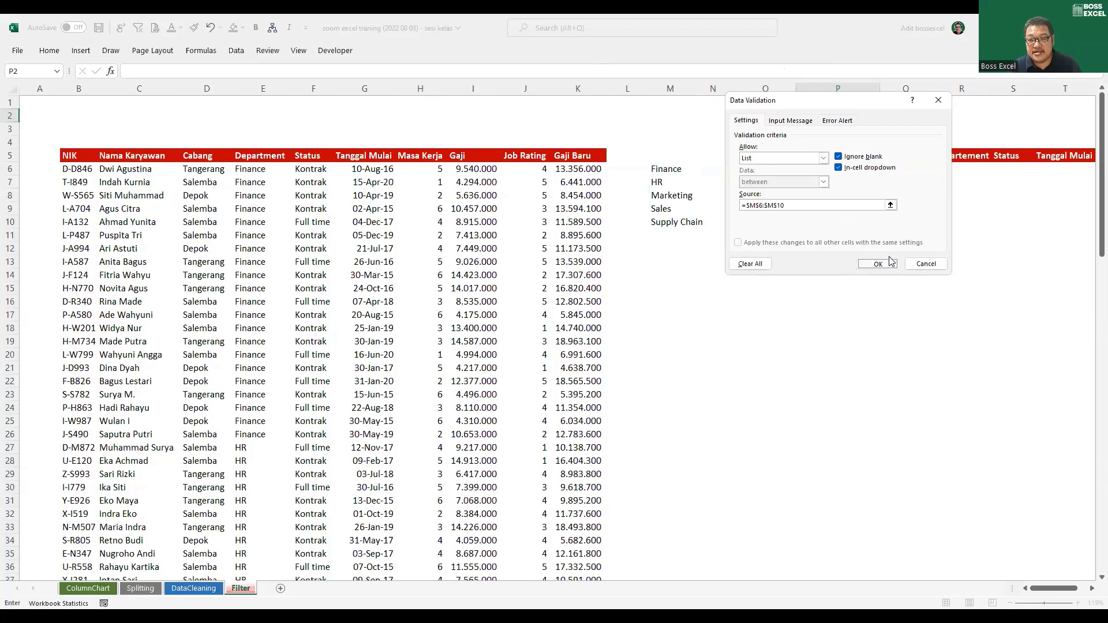
pyautogui.click(884, 116)
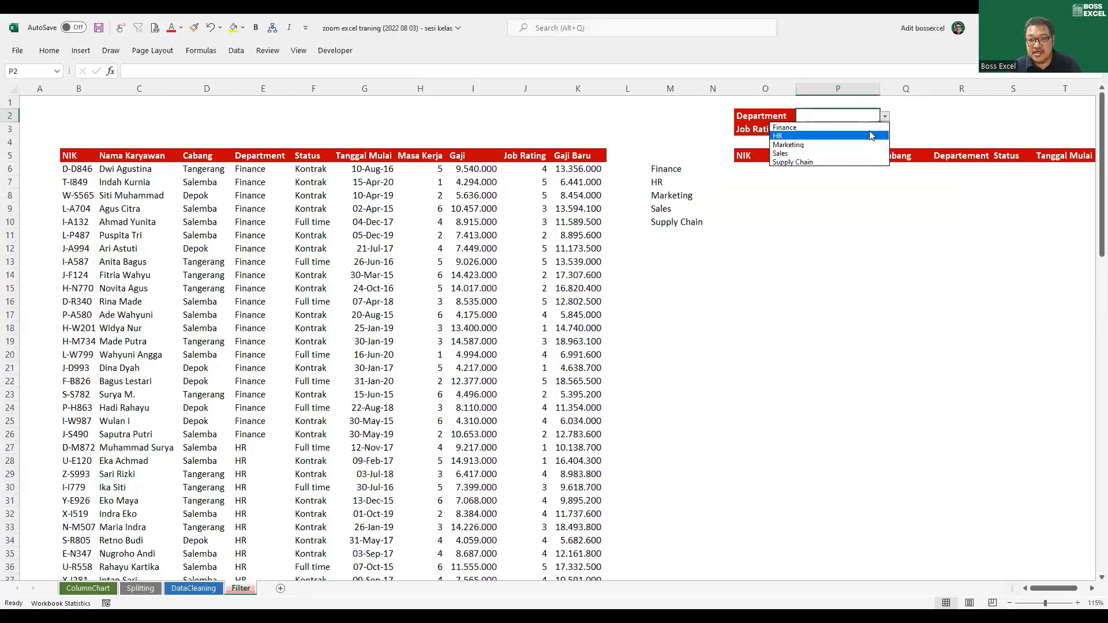
pyautogui.click(870, 146)
# Insert a blank column at column N, between the unique department list and the criteria block
pyautogui.click(856, 130)
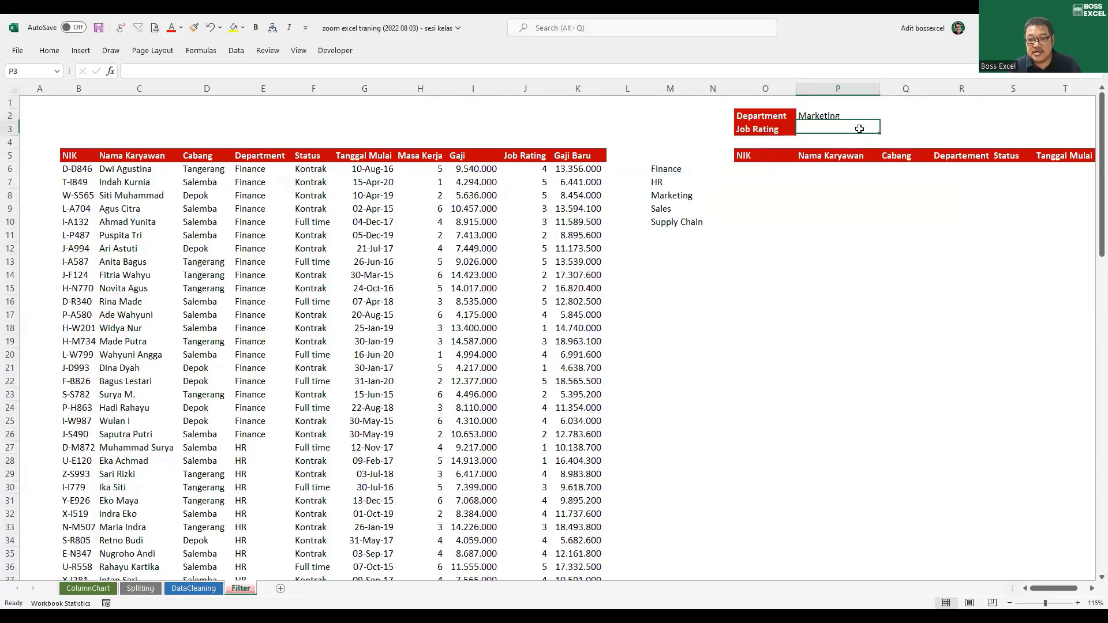
pyautogui.rightClick(714, 90)
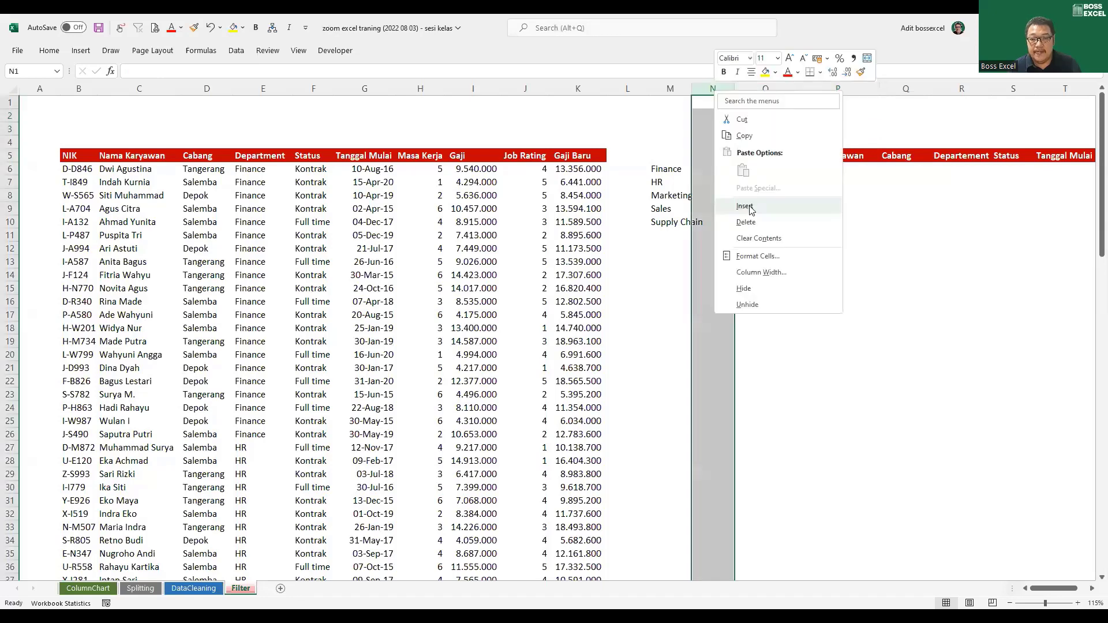
pyautogui.click(751, 209)
pyautogui.click(884, 131)
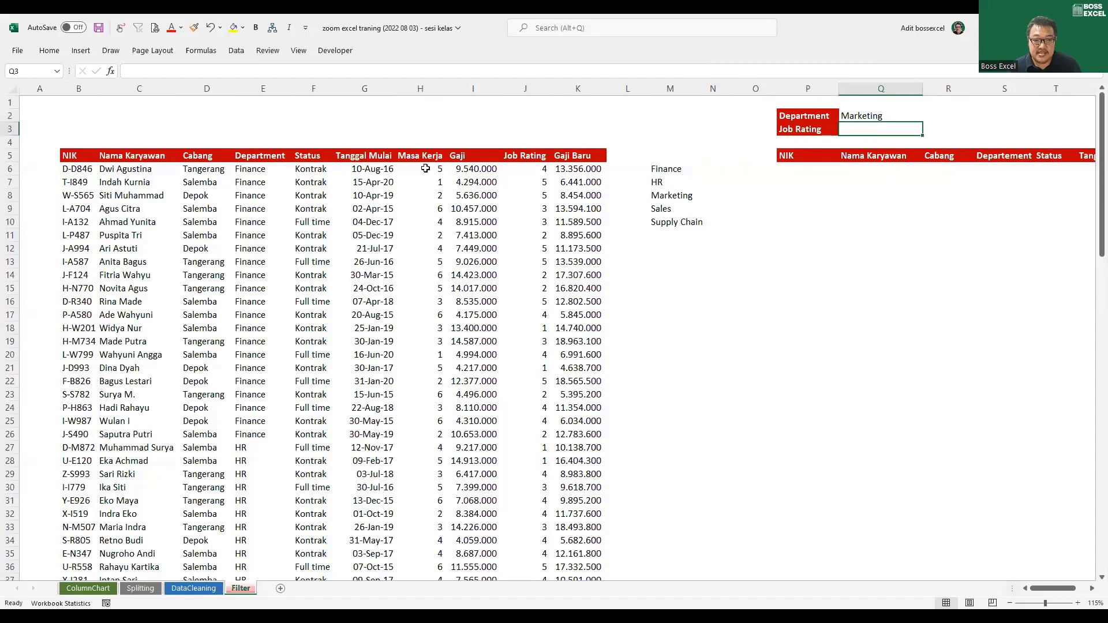
# Widen column M to fit the department names and narrow the empty column L
pyautogui.click(724, 178)
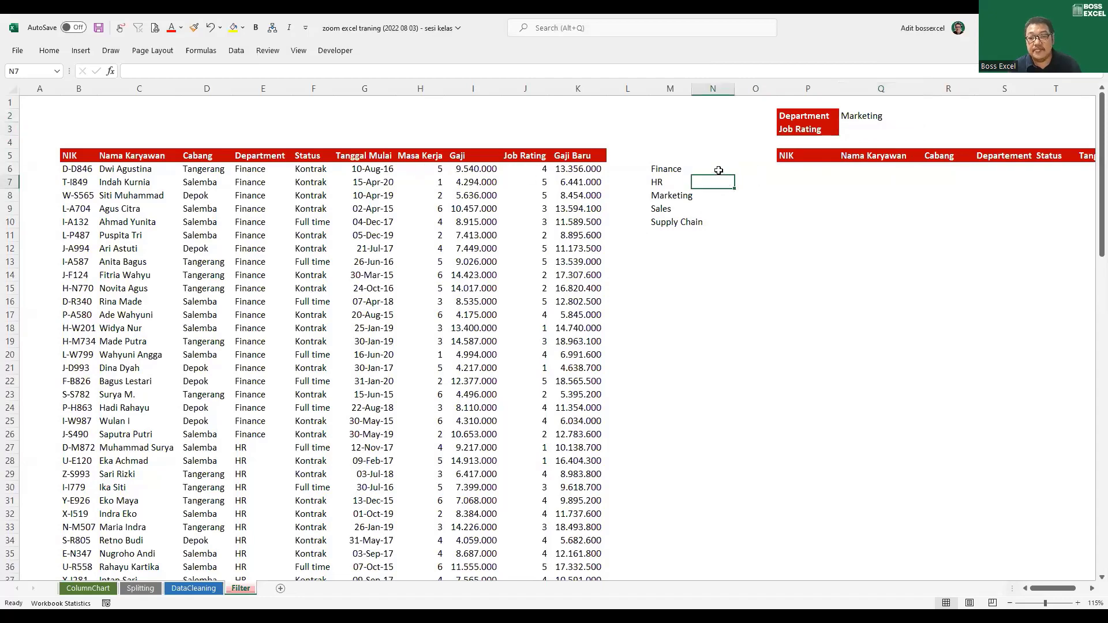
pyautogui.click(719, 170)
pyautogui.moveTo(694, 87); pyautogui.dragTo(624, 90)
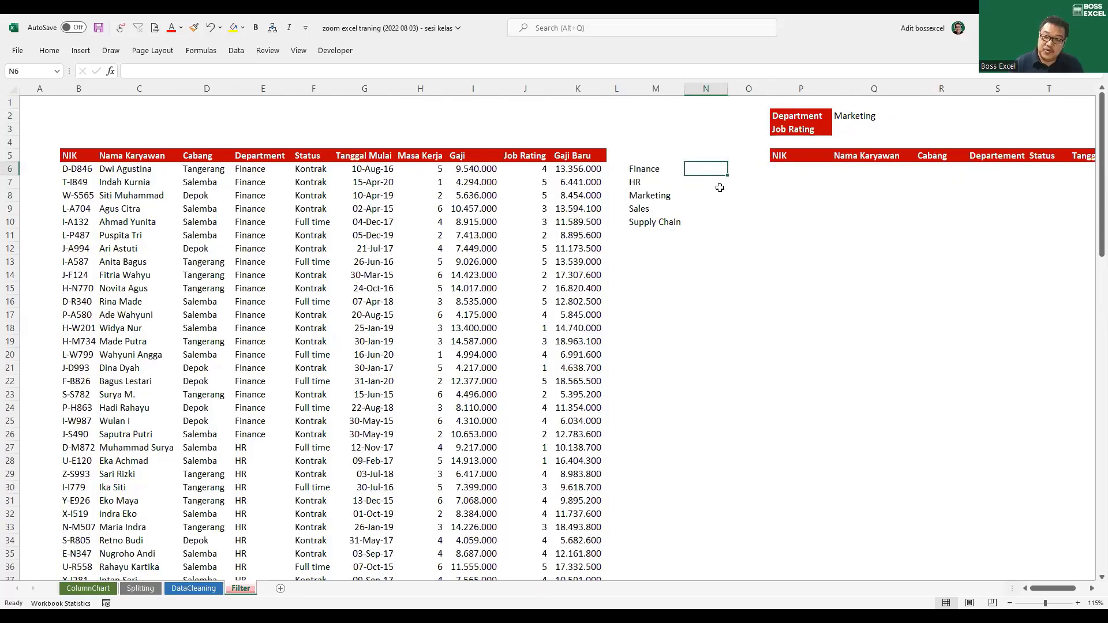
# Enter =UNIQUE(J6:J105) in N6 to list the distinct Job Rating values beside the departments
pyautogui.write('=')
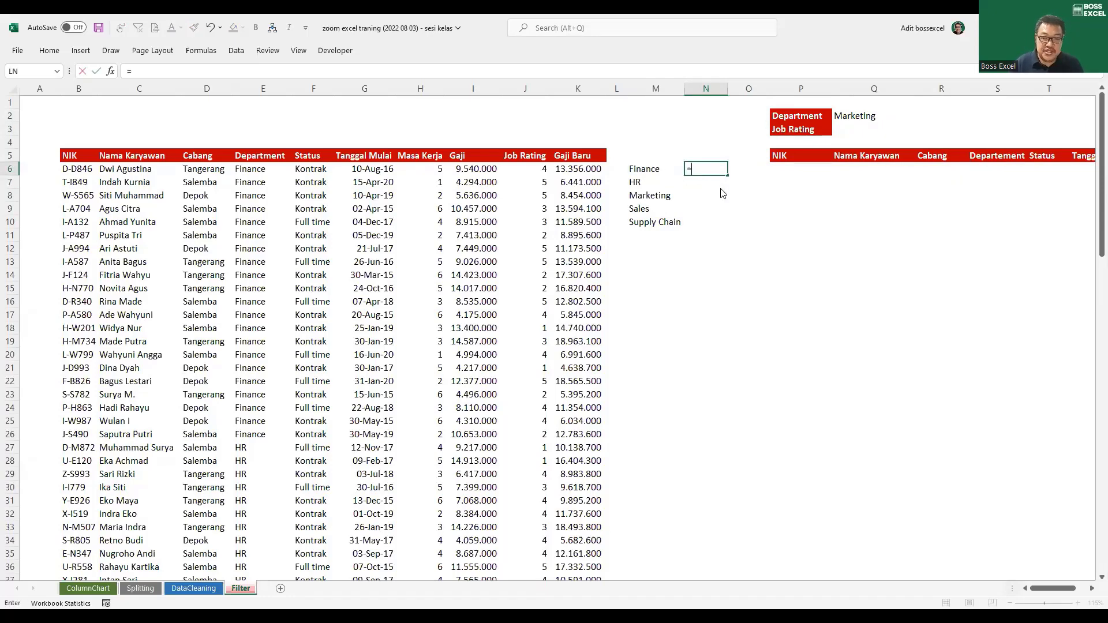
pyautogui.write('uni')
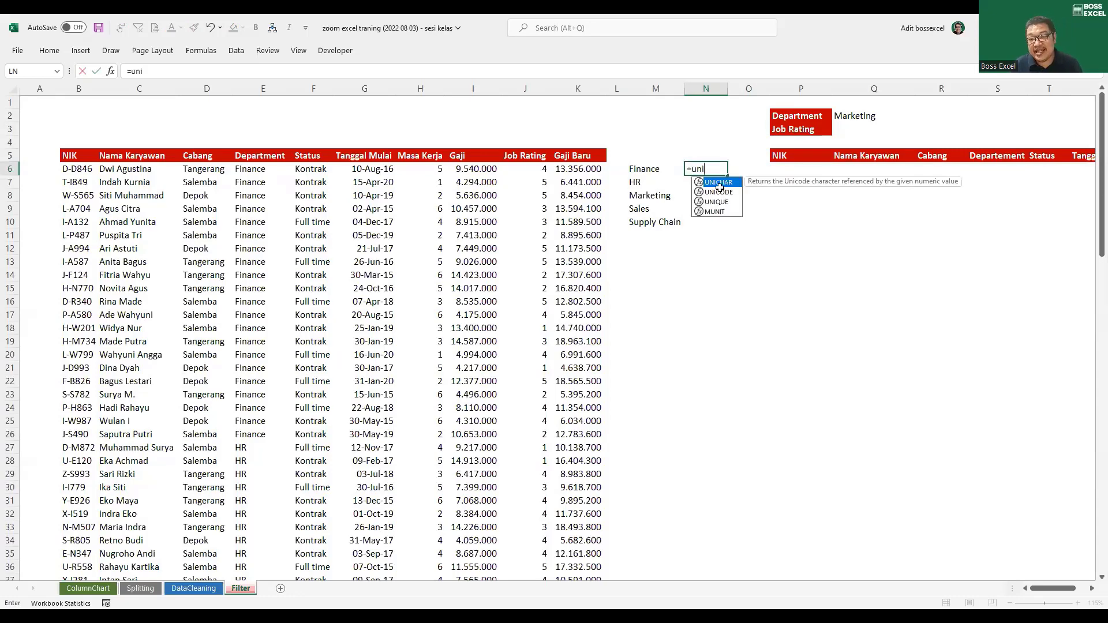
pyautogui.write('QUE(')
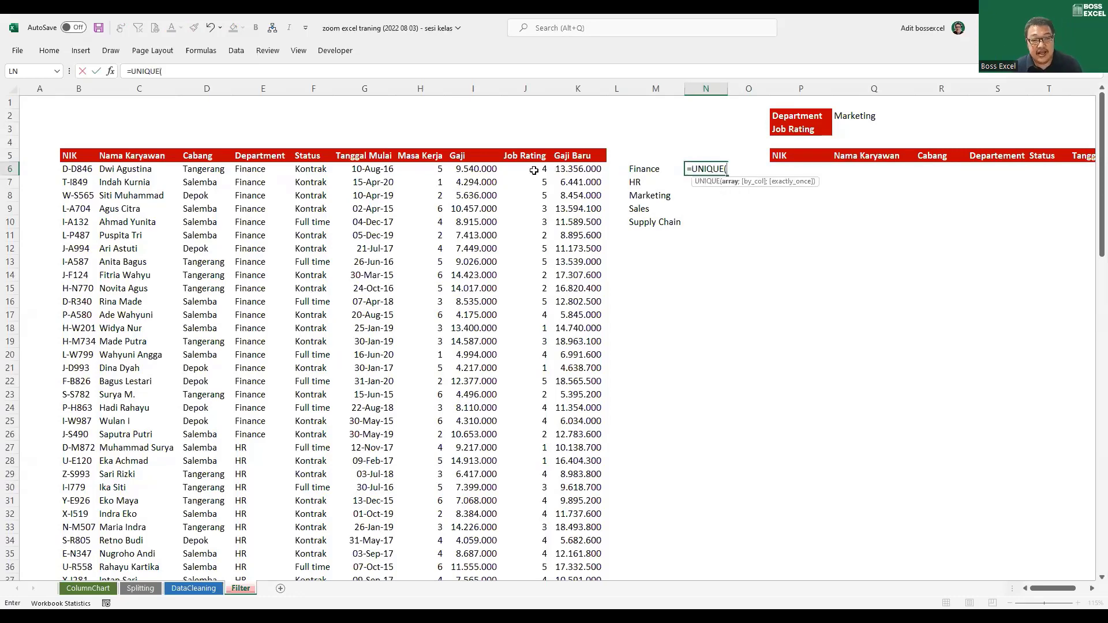
pyautogui.click(534, 170)
pyautogui.hotkey('ctrl', 'shift', 'Down')
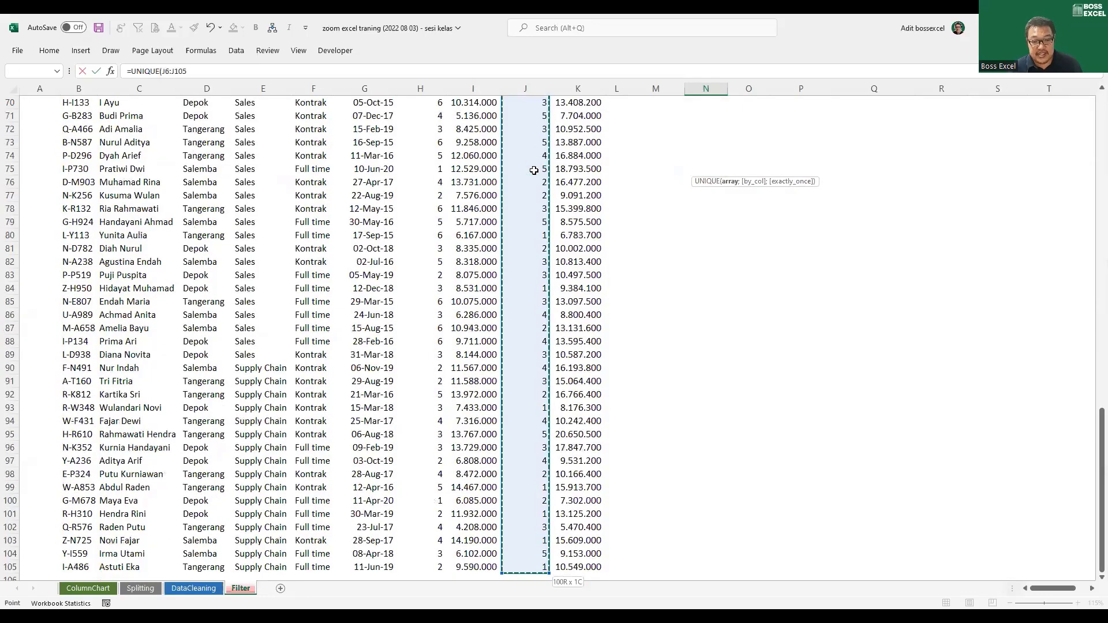
pyautogui.scroll(20, 534, 170)
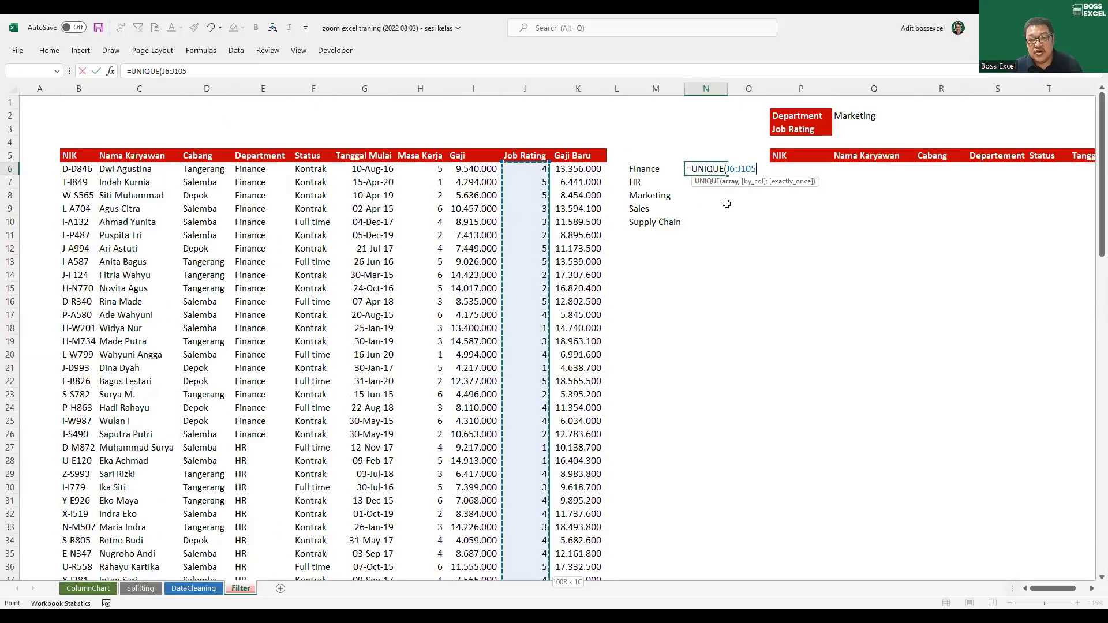
pyautogui.press('Return')
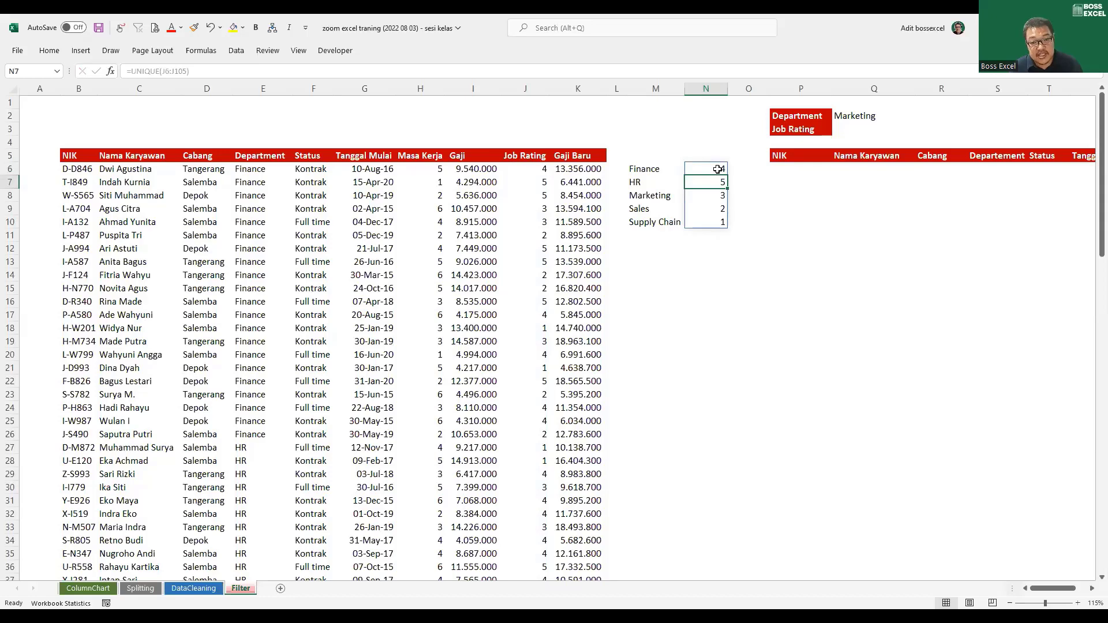
# Wrap the N6 formula in SORT so it reads =SORT(UNIQUE(J6:J105))
pyautogui.click(717, 169)
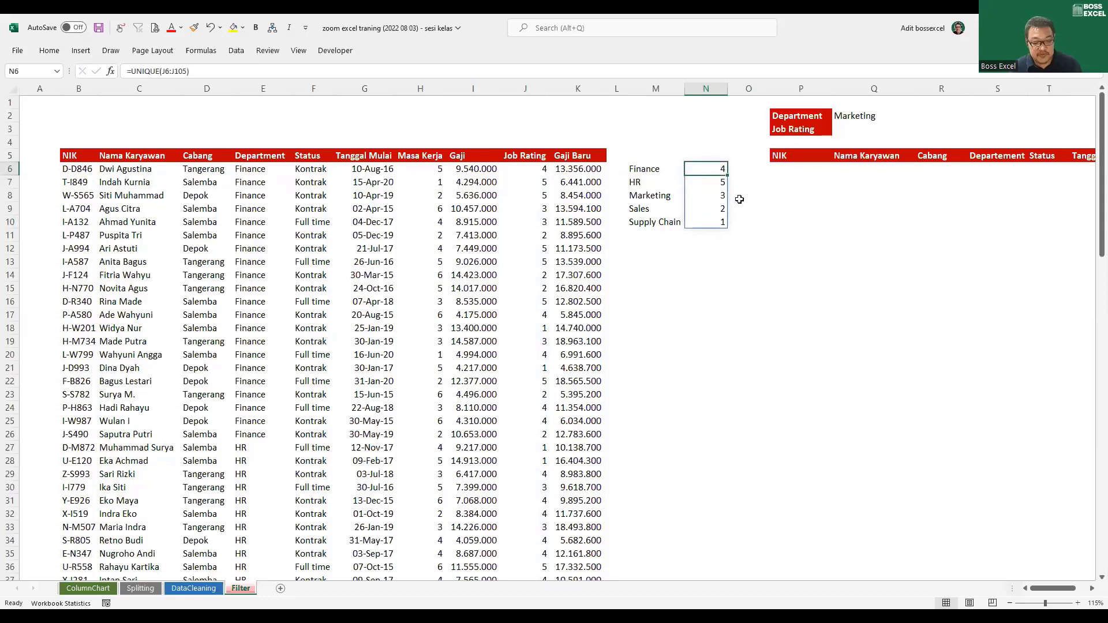
pyautogui.press('F2')
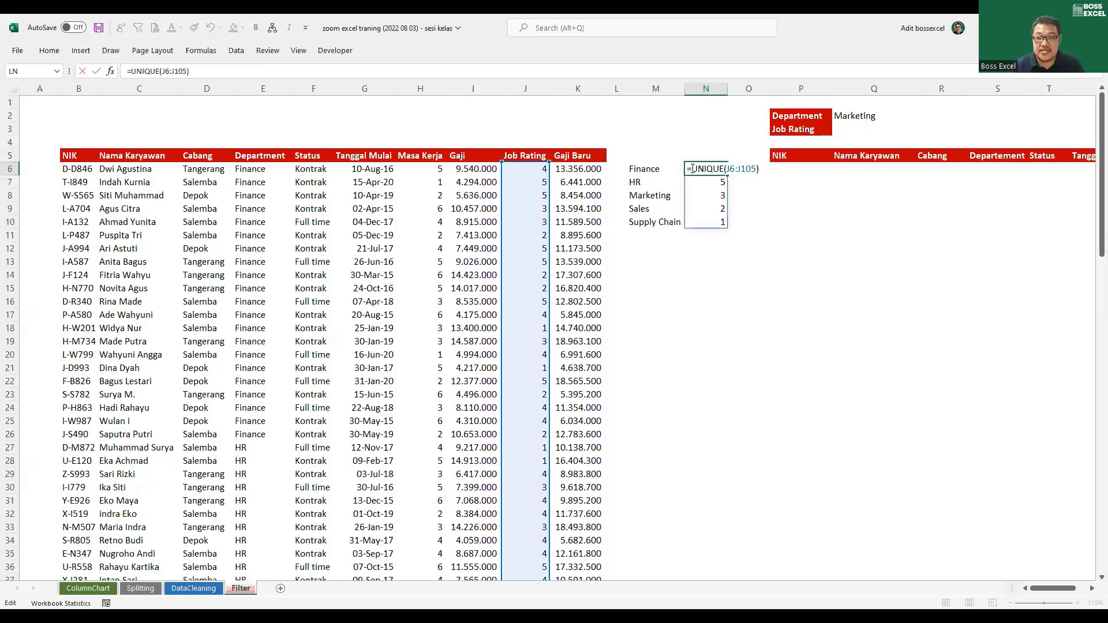
pyautogui.click(693, 168)
pyautogui.write('SORT(')
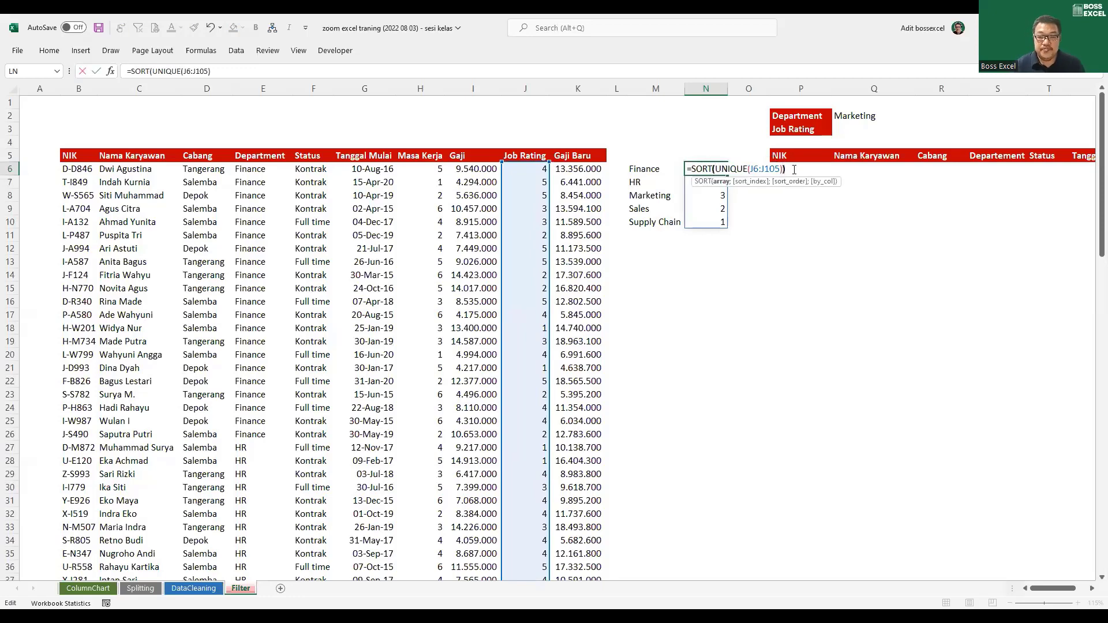
pyautogui.press('Return')
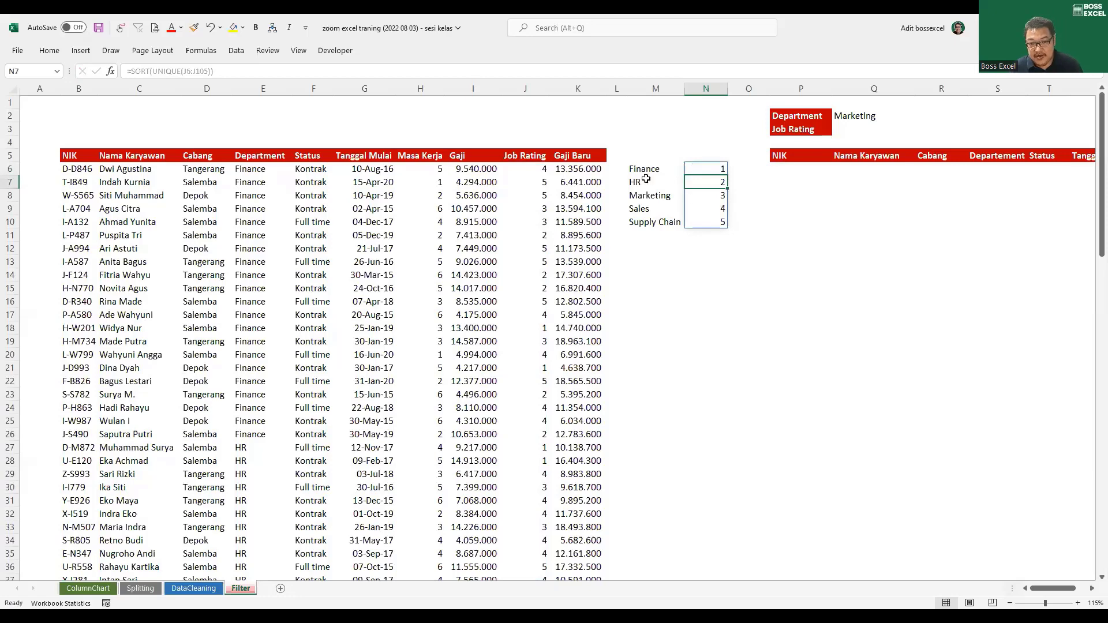
# Sort the department list M6:M10 from A to Z, continuing with the current selection only
pyautogui.click(635, 169)
pyautogui.keyDown('shift'); pyautogui.click(651, 220); pyautogui.keyUp('shift')
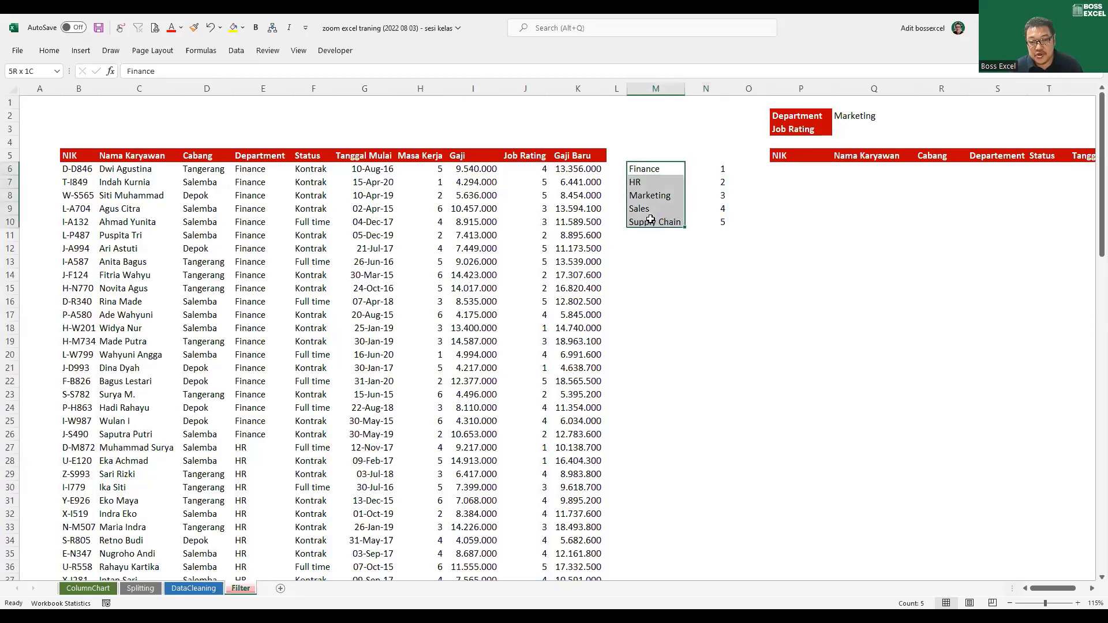
pyautogui.rightClick(655, 169)
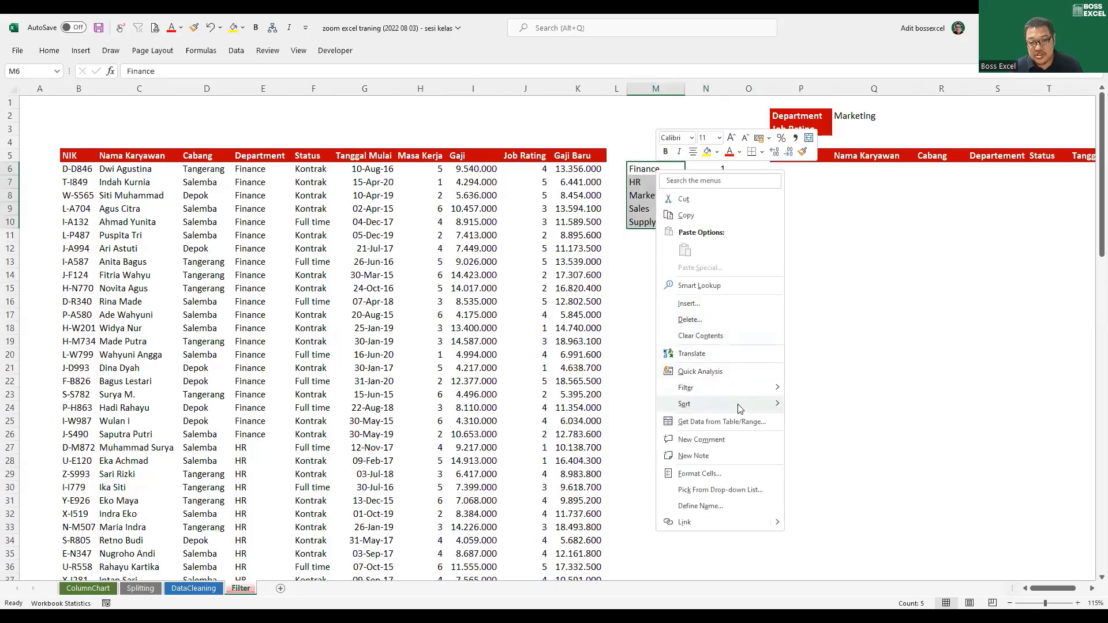
pyautogui.moveTo(740, 409)
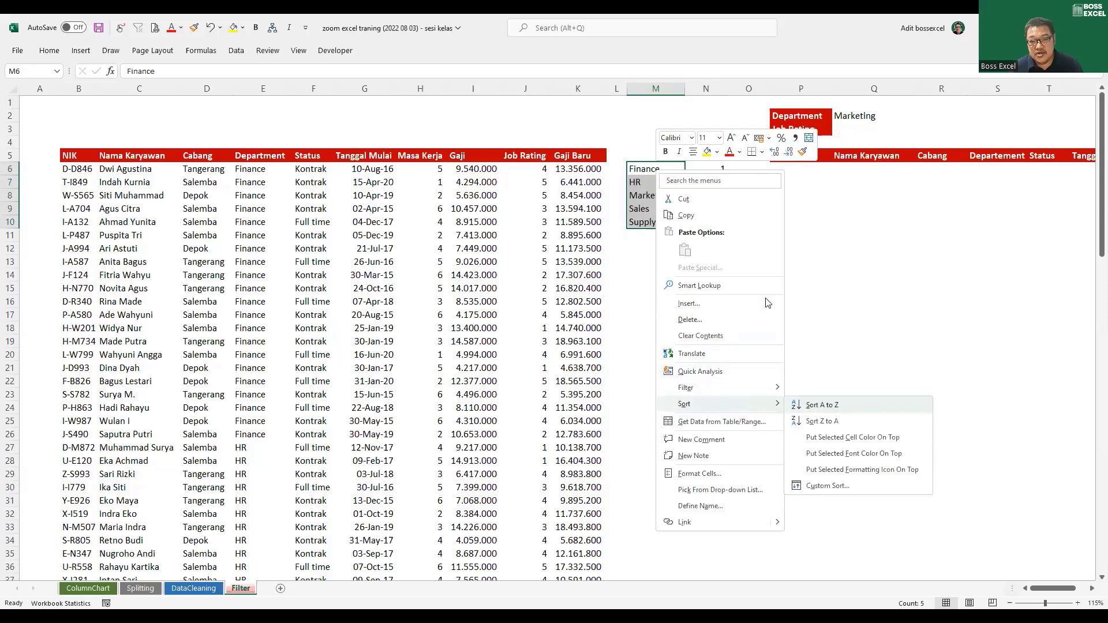
pyautogui.click(822, 404)
pyautogui.click(767, 203)
pyautogui.click(869, 227)
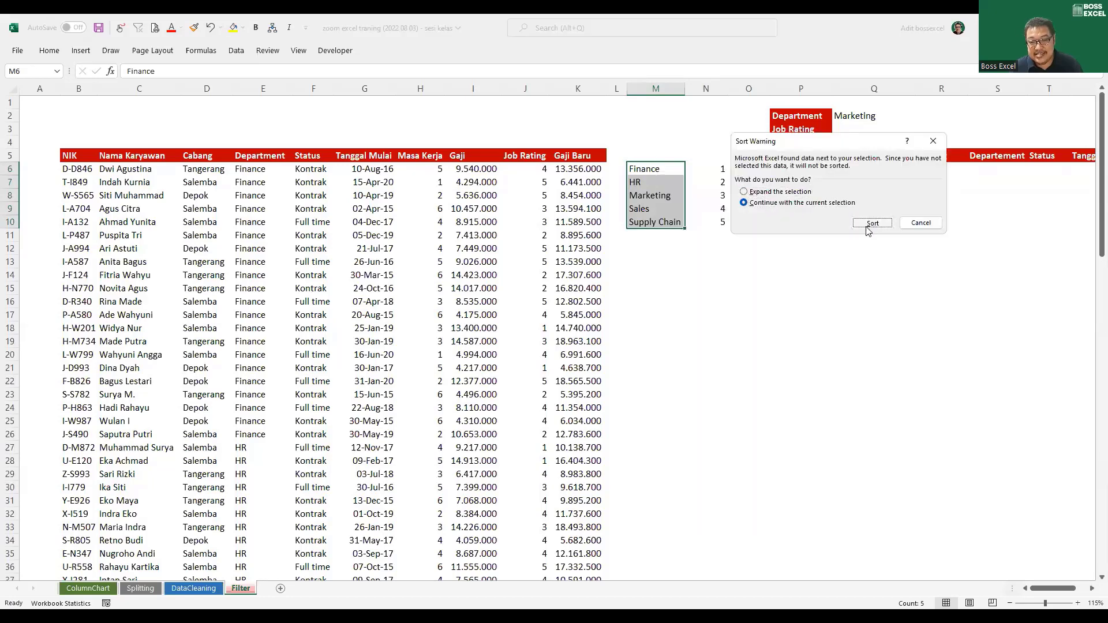
pyautogui.moveTo(644, 169); pyautogui.dragTo(646, 218)
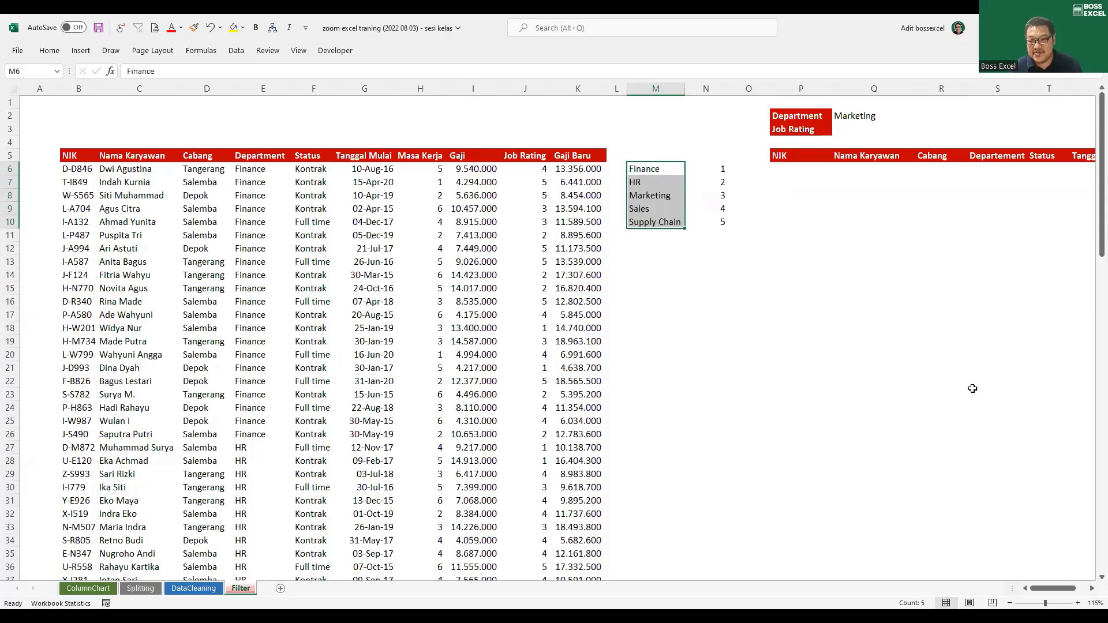
# Add a list validation to the Job Rating criterion Q3 with source =$N$6:$N$10 and choose 1 from its dropdown
pyautogui.click(856, 127)
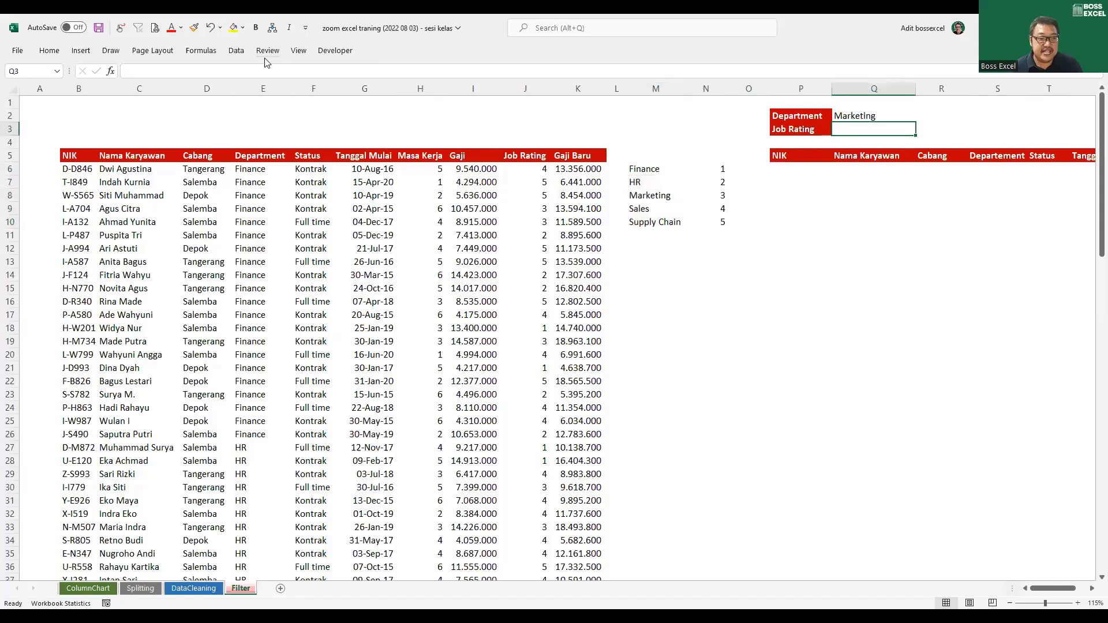
pyautogui.click(241, 53)
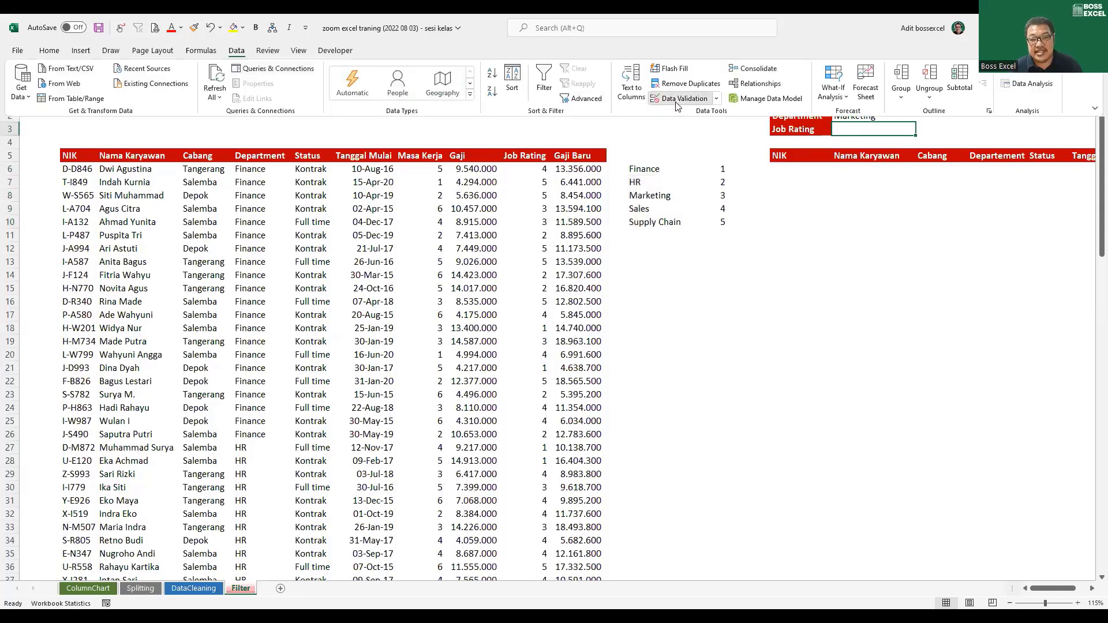
pyautogui.click(785, 158)
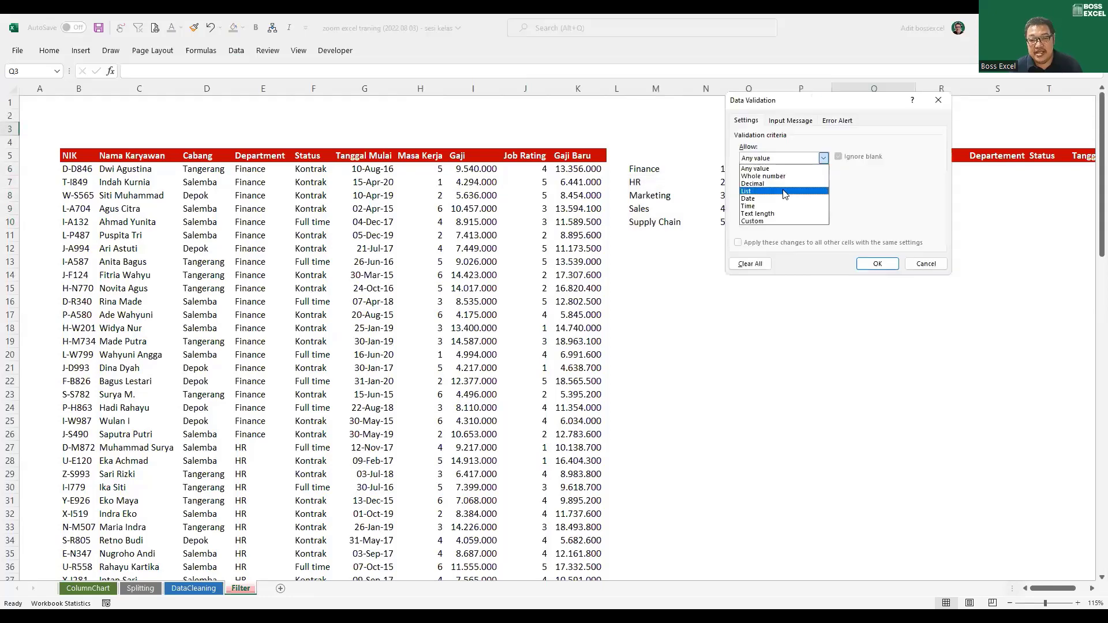
pyautogui.click(750, 188)
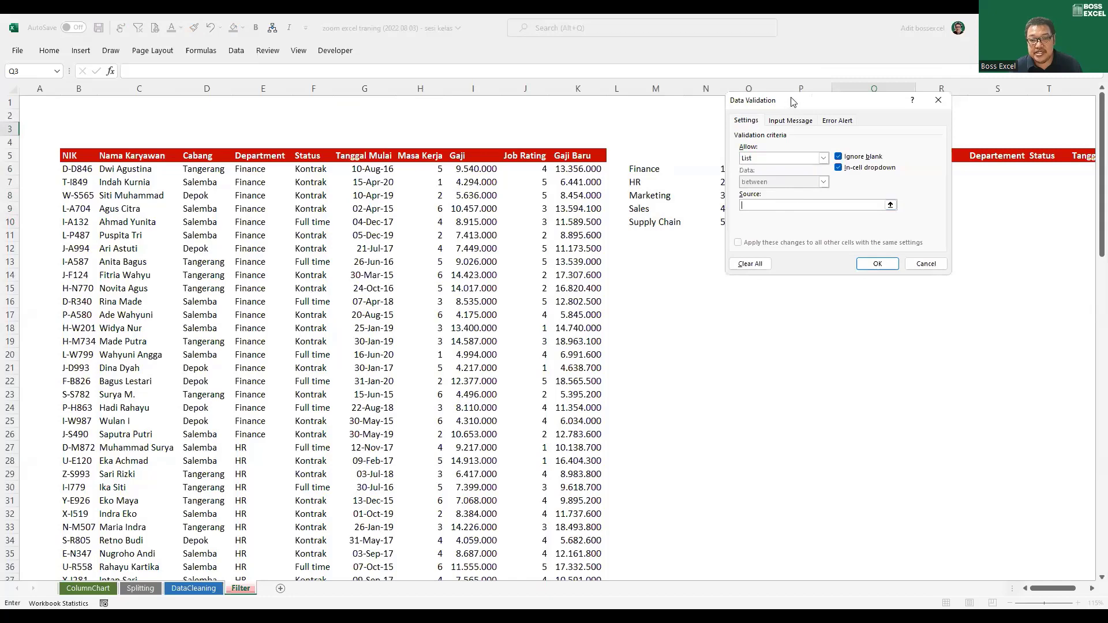
pyautogui.moveTo(793, 102); pyautogui.dragTo(833, 96)
pyautogui.click(720, 168)
pyautogui.keyDown('shift'); pyautogui.click(719, 221); pyautogui.keyUp('shift')
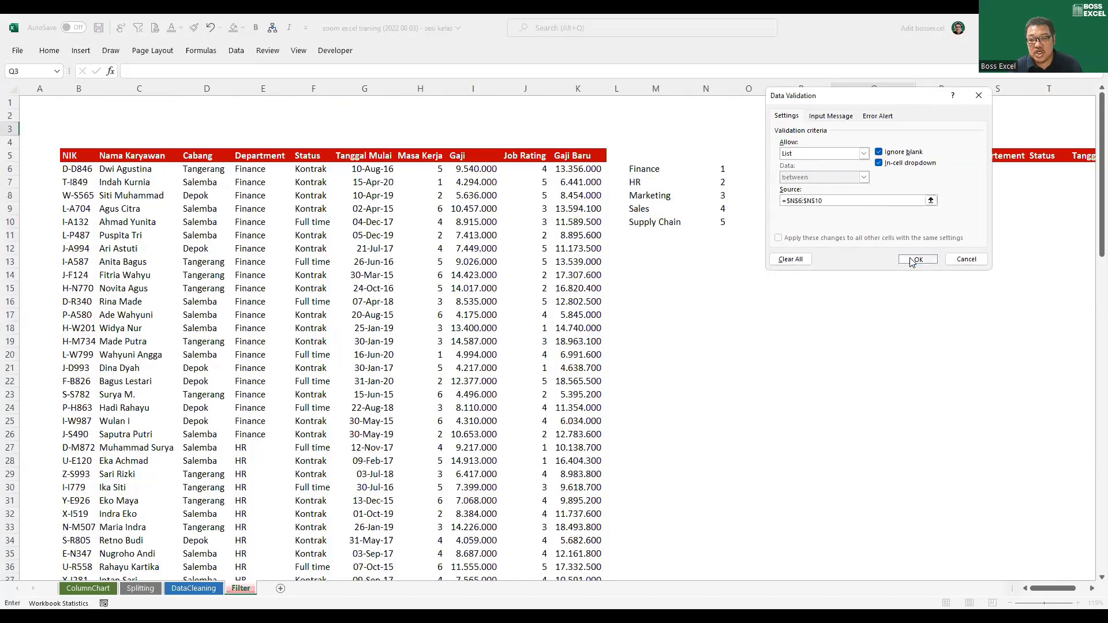
pyautogui.press('Return')
pyautogui.click(921, 129)
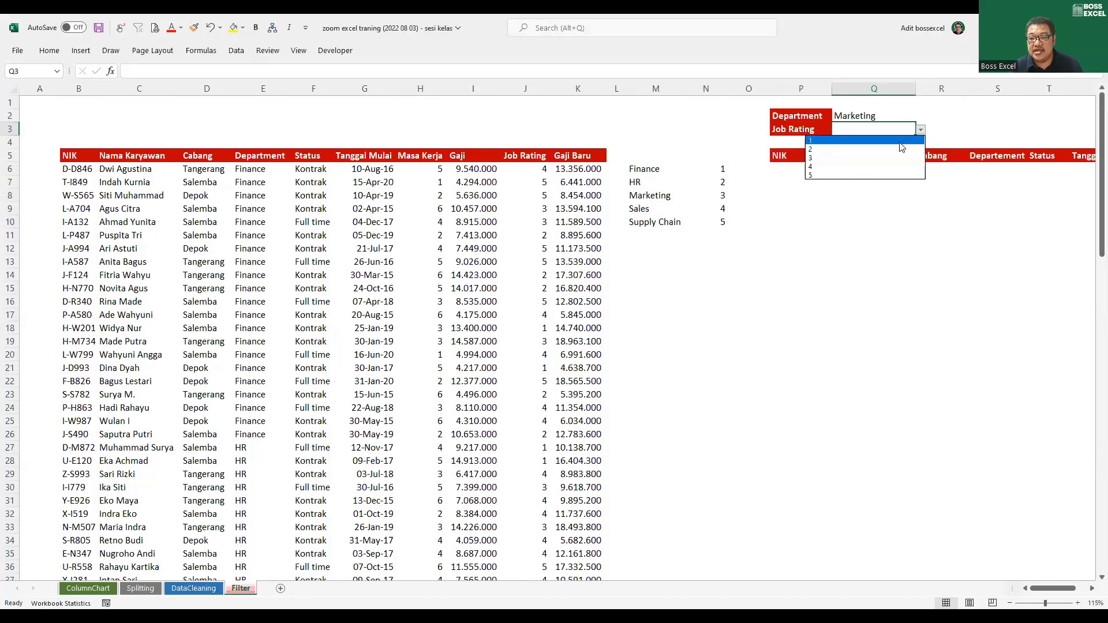
pyautogui.click(902, 140)
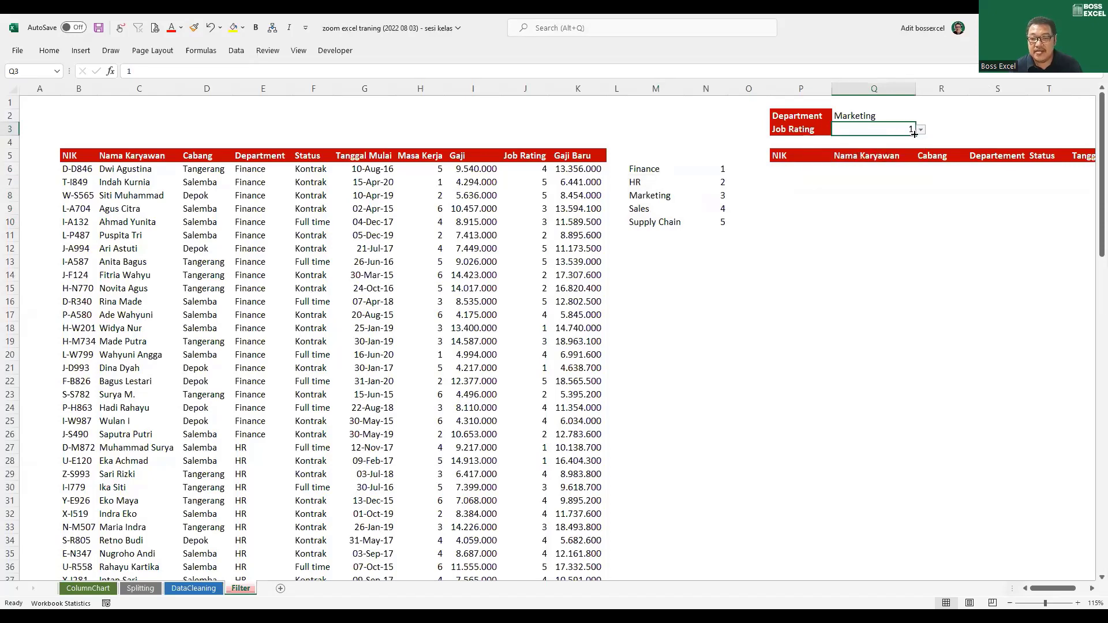
# Start a FILTER formula in P6 under the NIK header, with the employee data B6:K105 as its array
pyautogui.click(1091, 588)
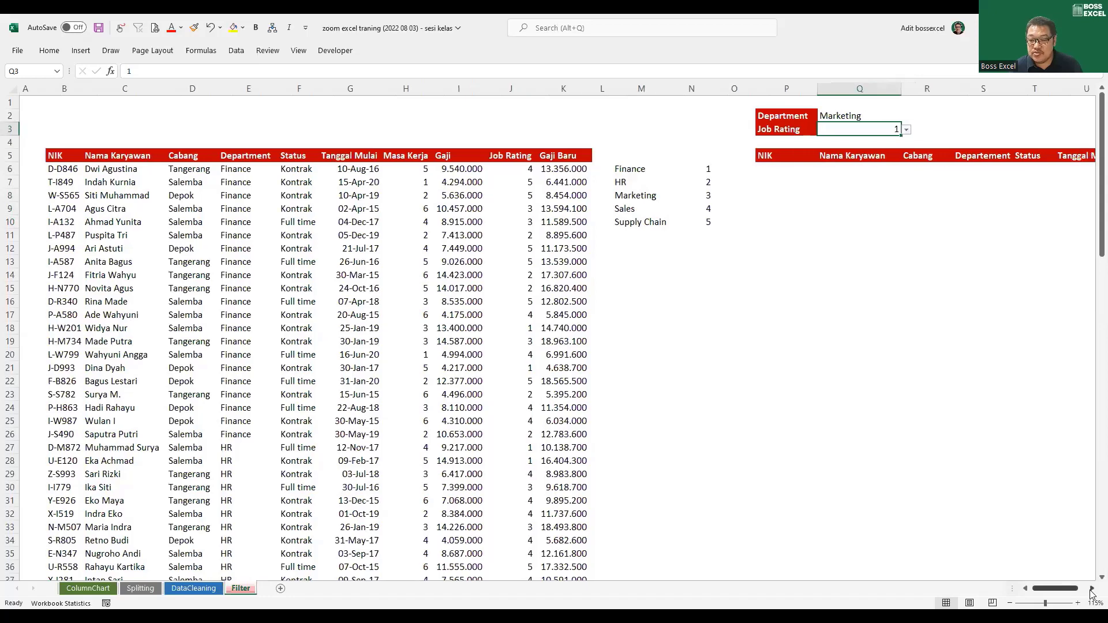
pyautogui.click(1092, 590)
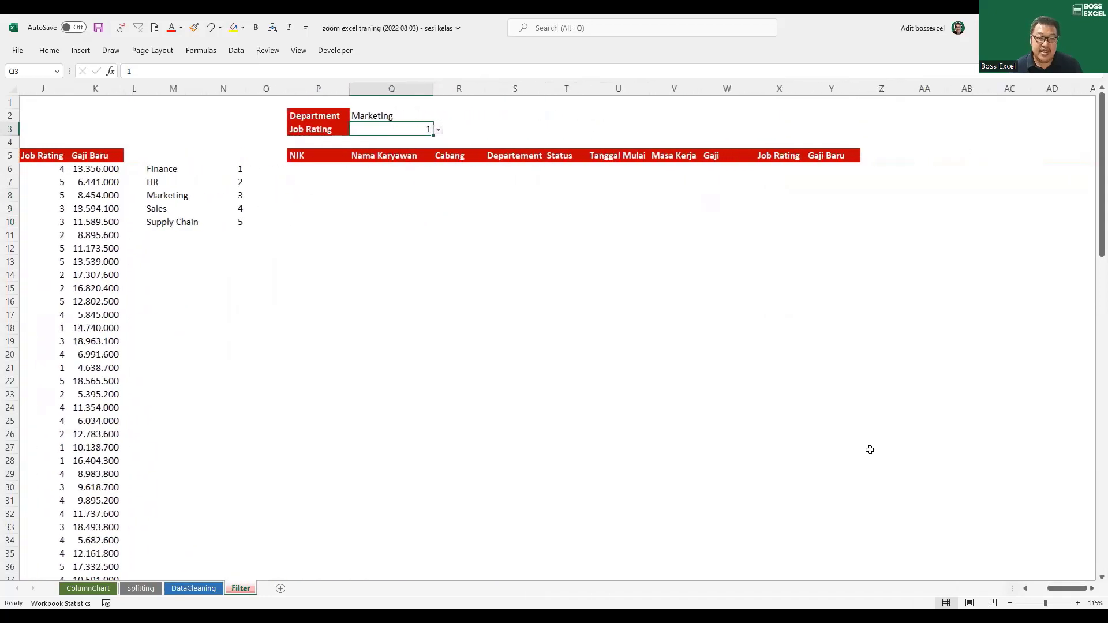
pyautogui.moveTo(306, 155); pyautogui.dragTo(806, 151)
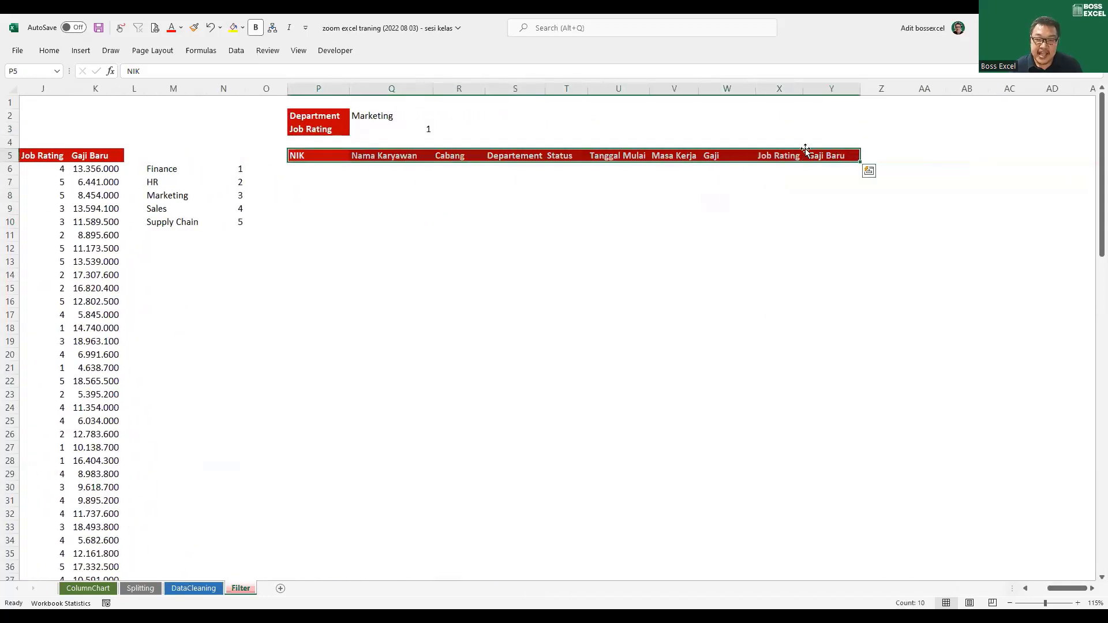
pyautogui.click(330, 170)
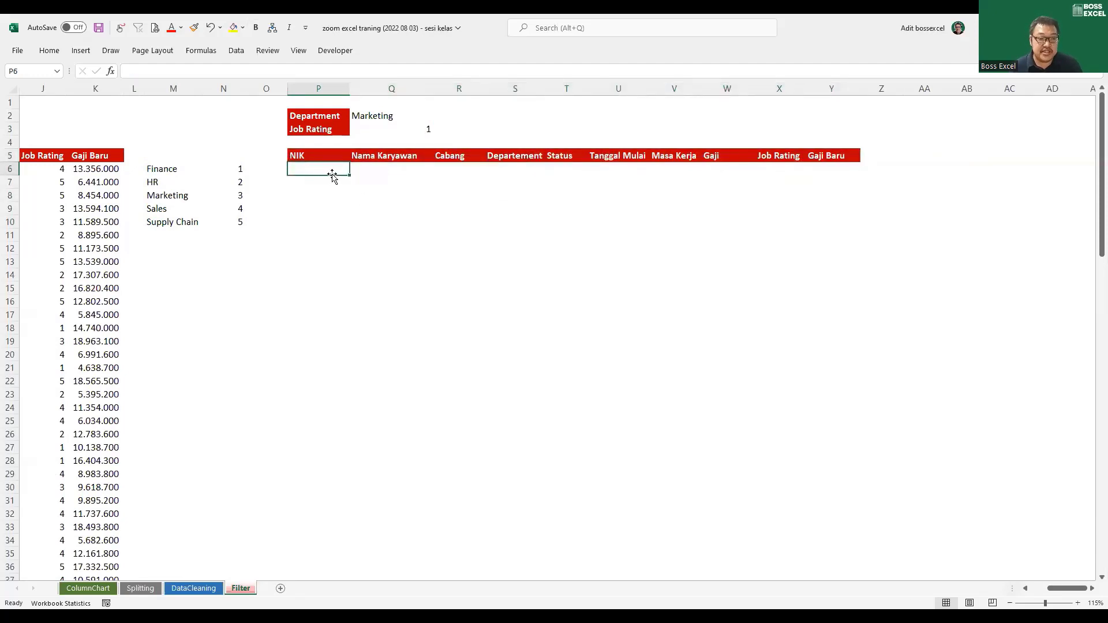
pyautogui.write('=')
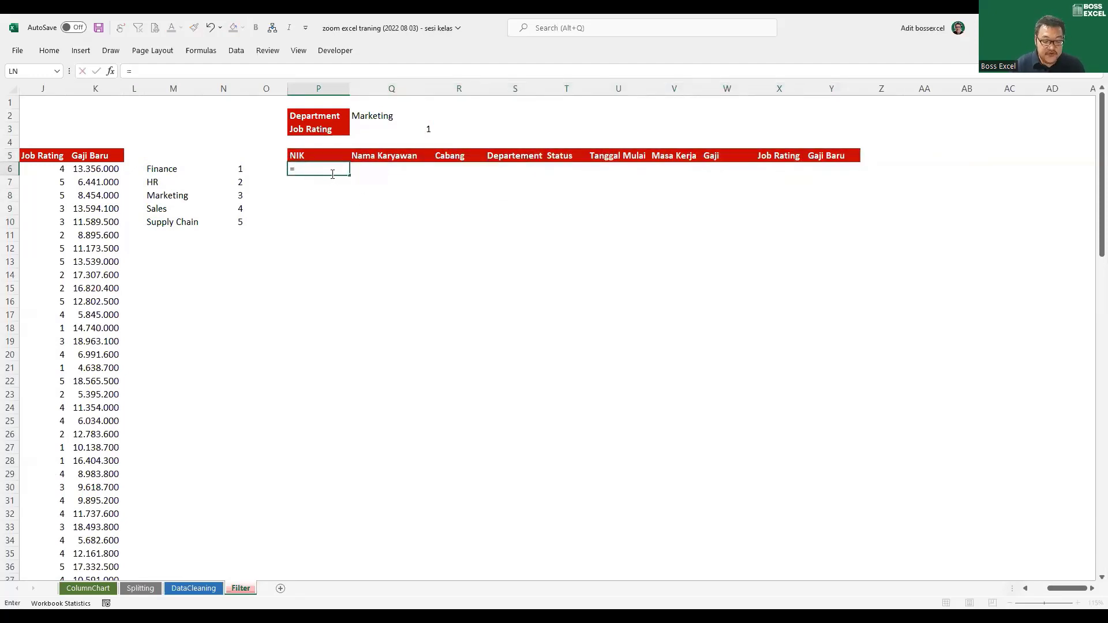
pyautogui.write('filter')
pyautogui.press('Tab')
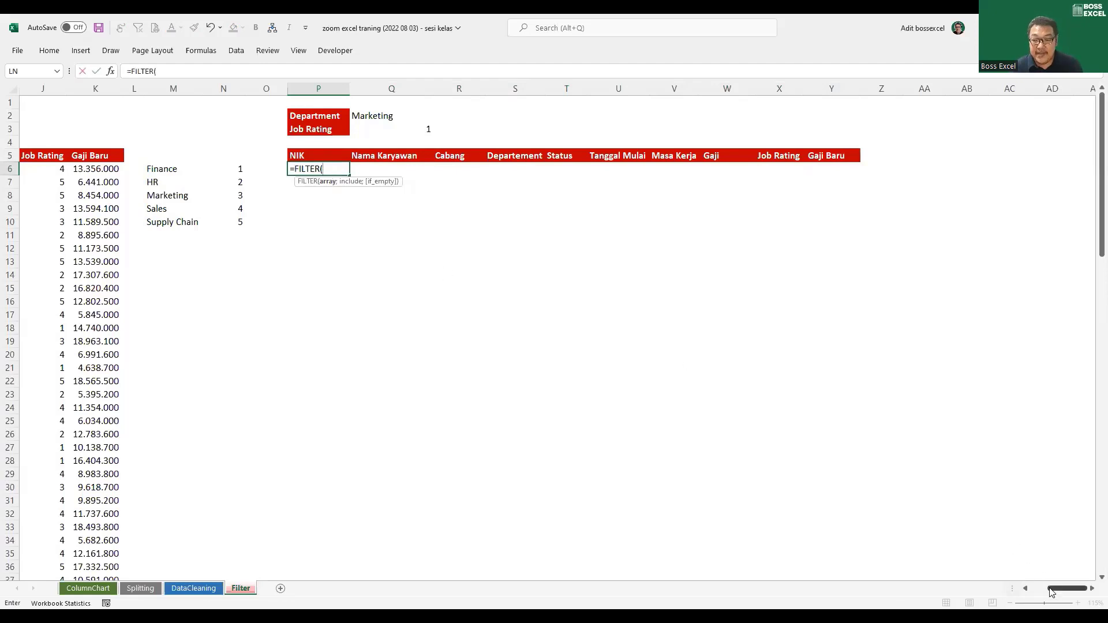
pyautogui.moveTo(1051, 591); pyautogui.dragTo(1023, 593)
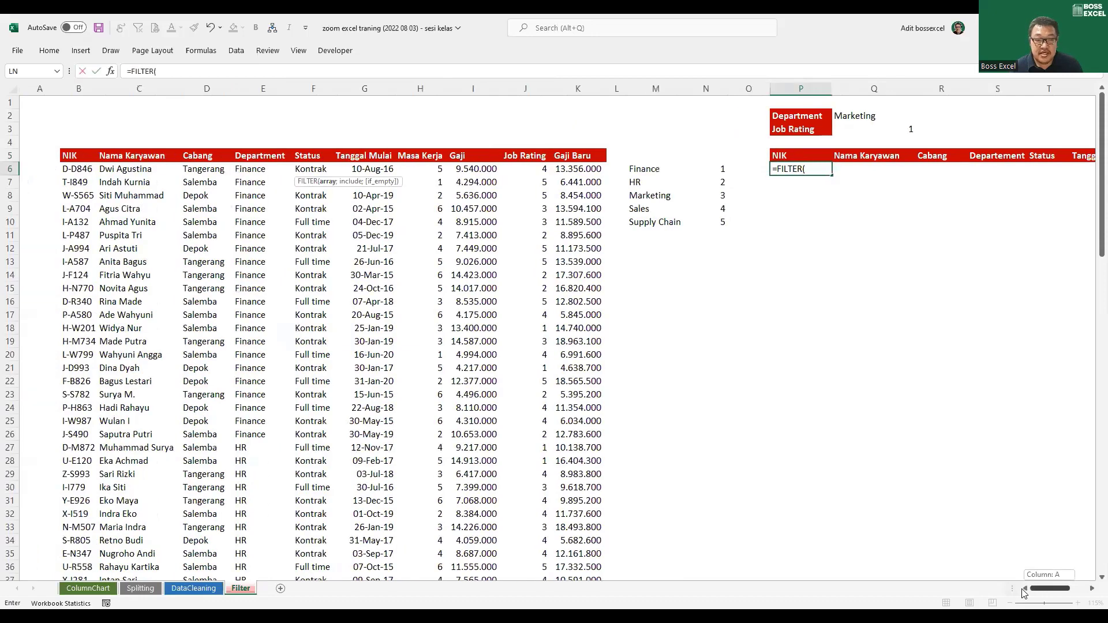
pyautogui.moveTo(81, 169); pyautogui.dragTo(176, 174)
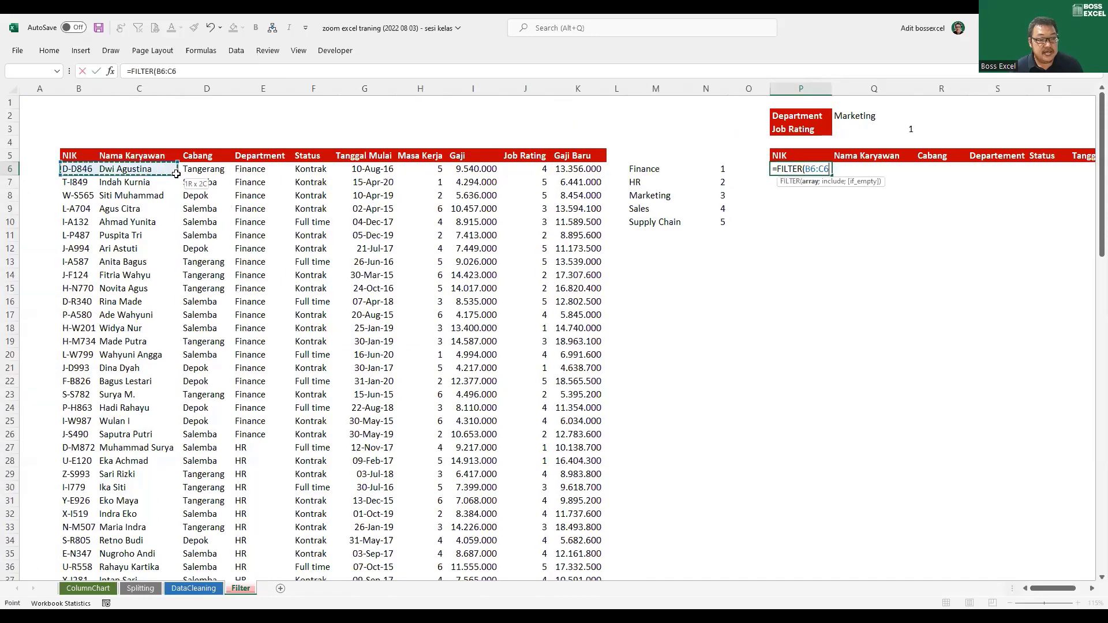
pyautogui.hotkey('ctrl', 'shift', 'Right')
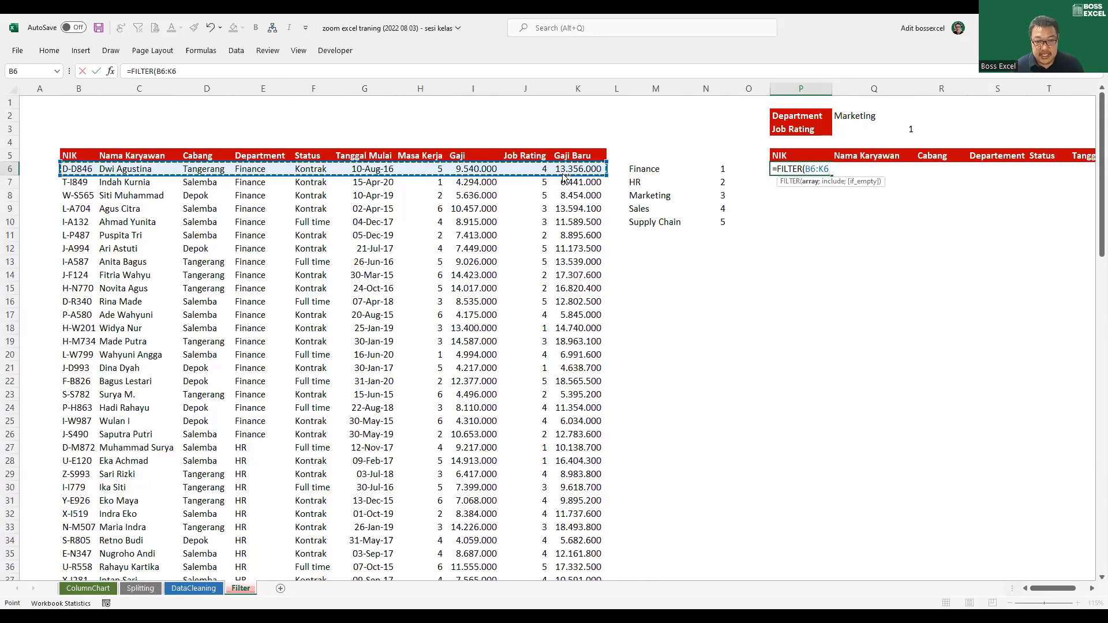
pyautogui.hotkey('ctrl', 'shift', 'Down')
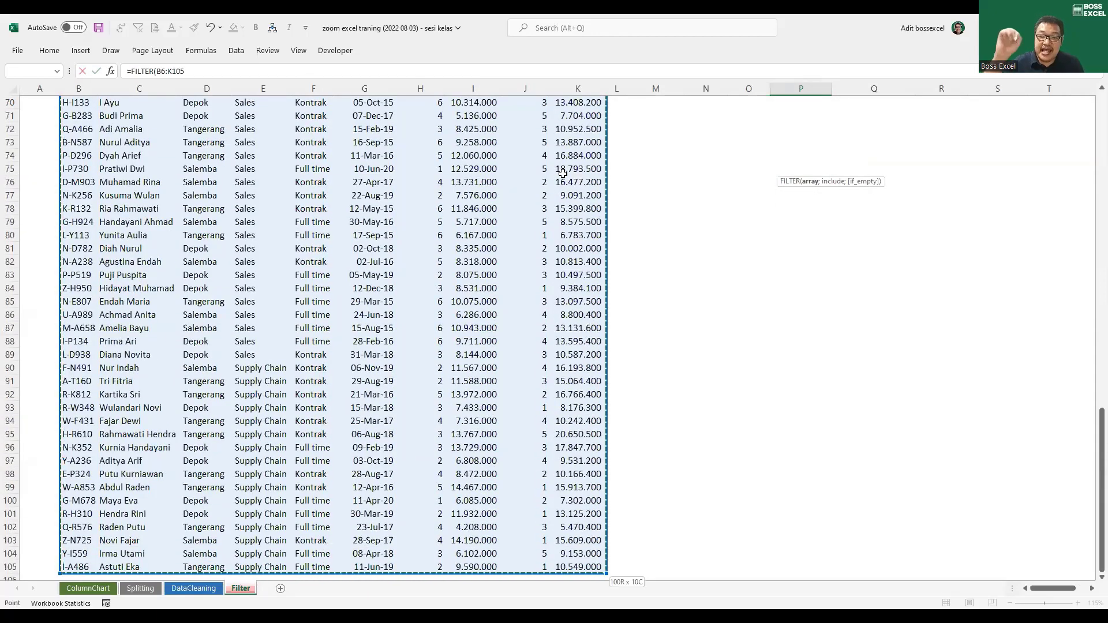
pyautogui.hotkey('ctrl', 'BackSpace')
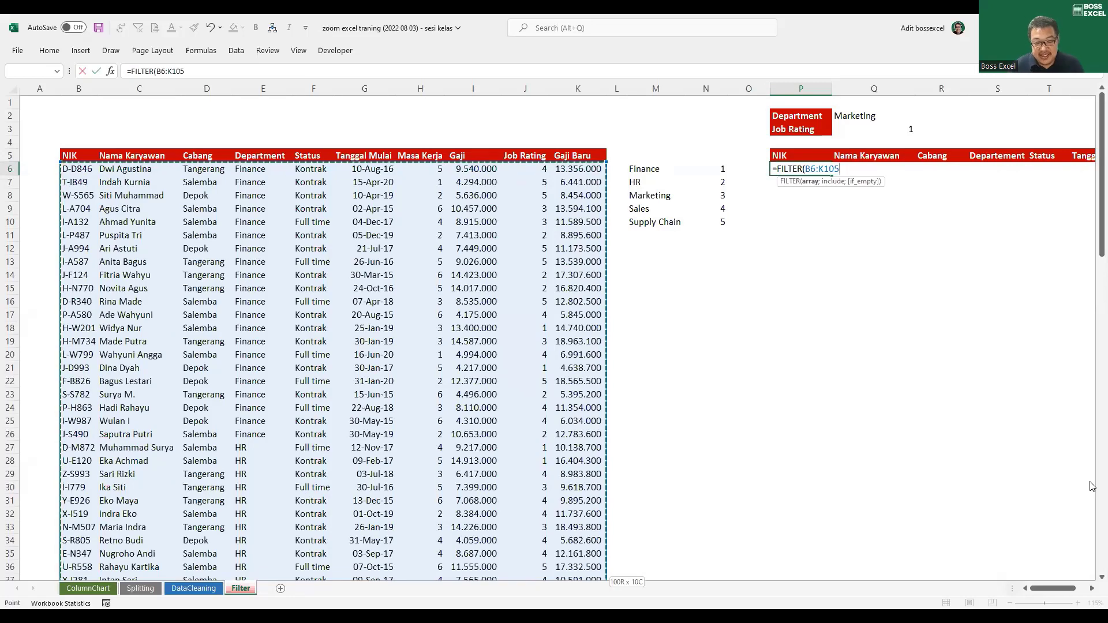
# Add the department condition (E6:E105=Q2) as the FILTER include argument, followed by * and an opening parenthesis
pyautogui.write(';(')
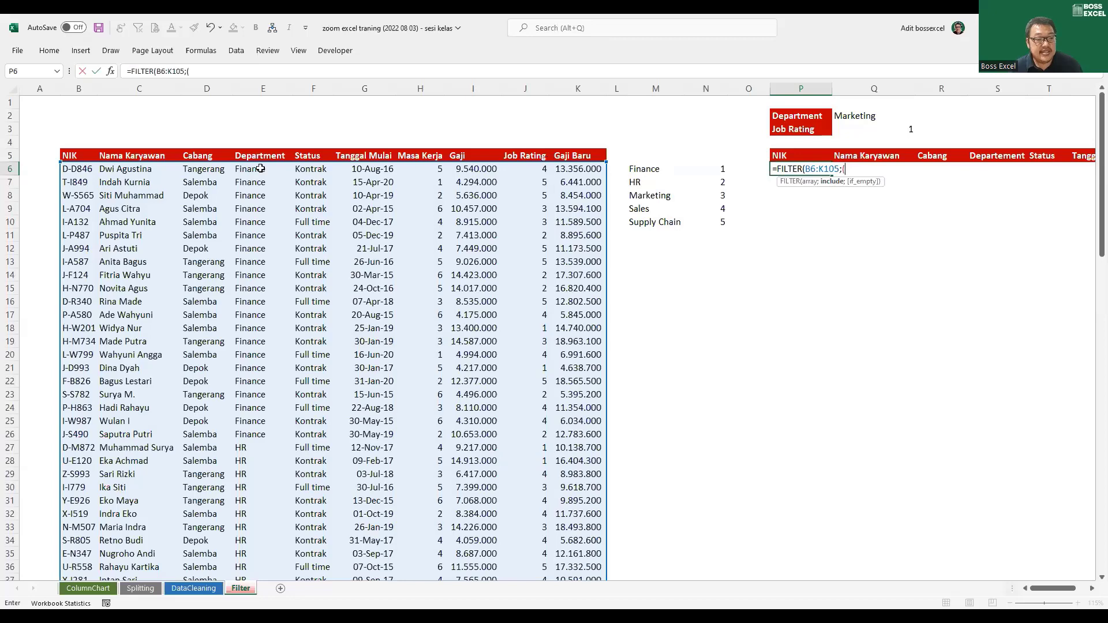
pyautogui.click(260, 168)
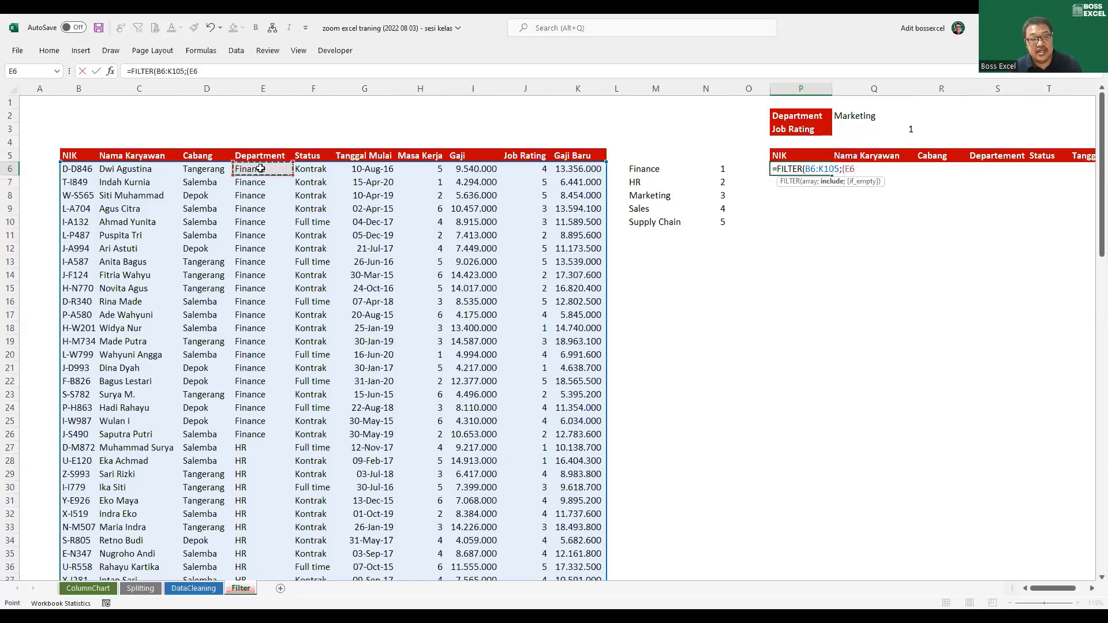
pyautogui.hotkey('ctrl', 'shift', 'Down')
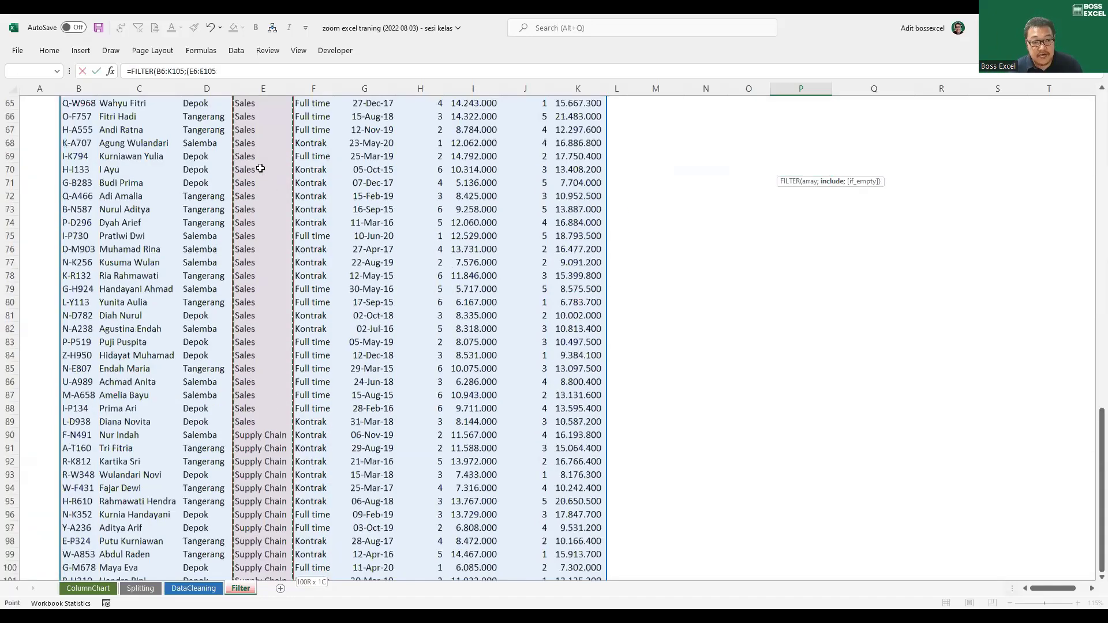
pyautogui.hotkey('ctrl', 'BackSpace')
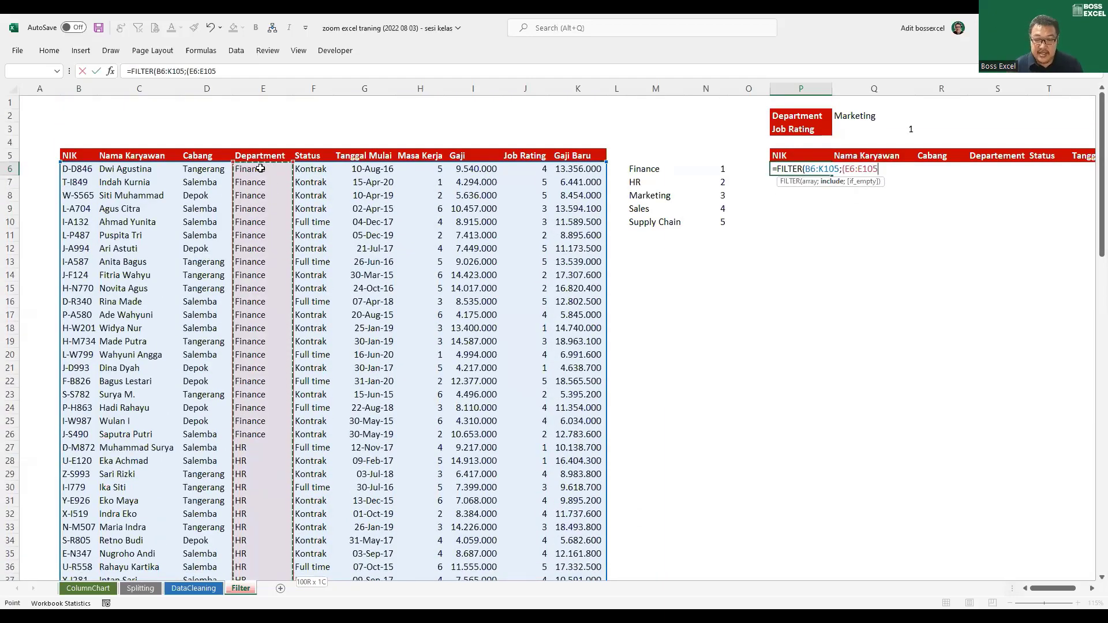
pyautogui.write('=')
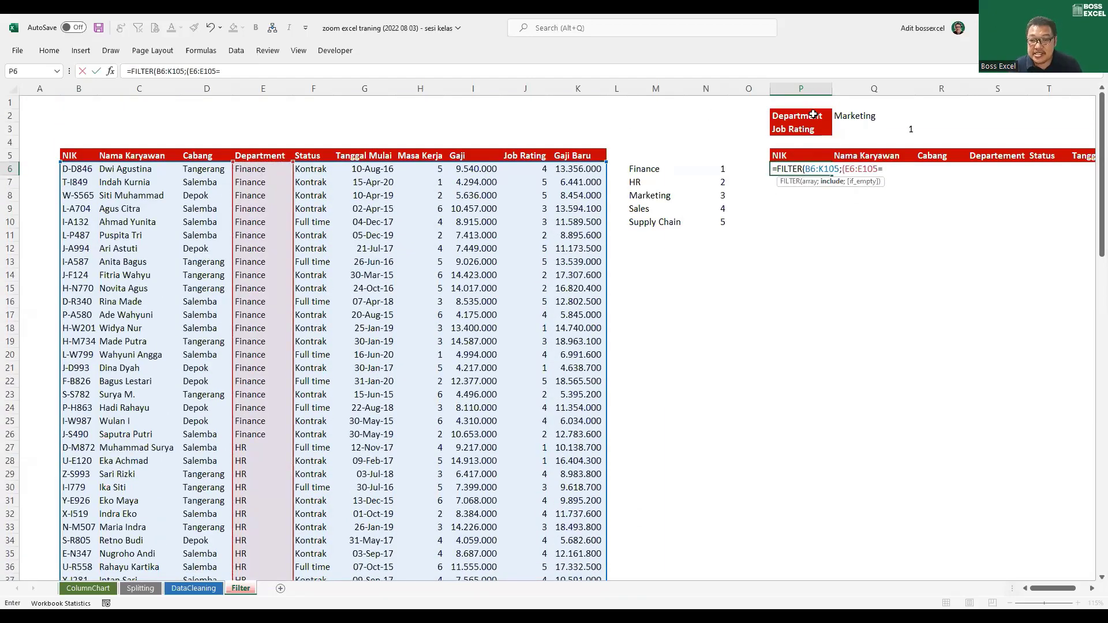
pyautogui.click(836, 116)
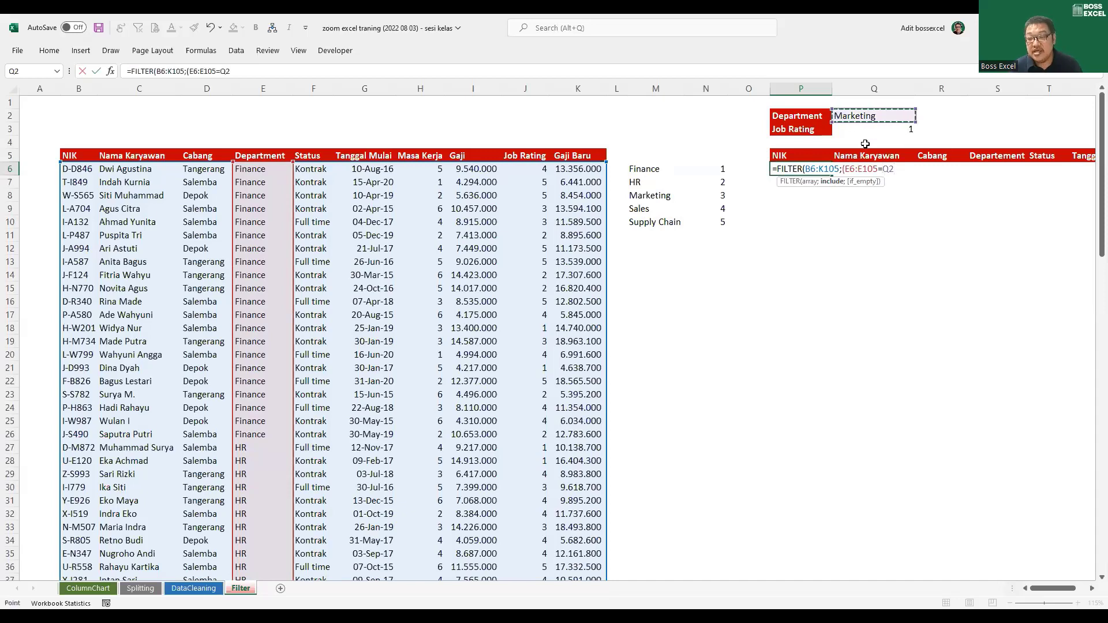
pyautogui.write(')*(')
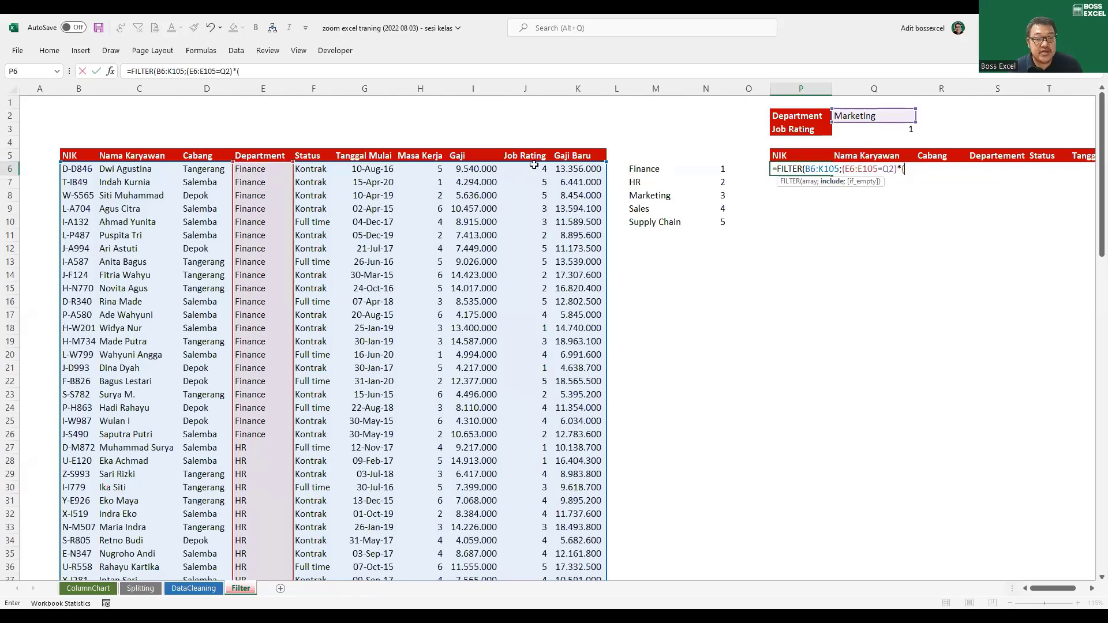
# Add the job rating condition (J6:J105=Q3), completing P6 as =FILTER(B6:K105;(E6:E105=Q2)*(J6:J105=Q3))
pyautogui.click(537, 168)
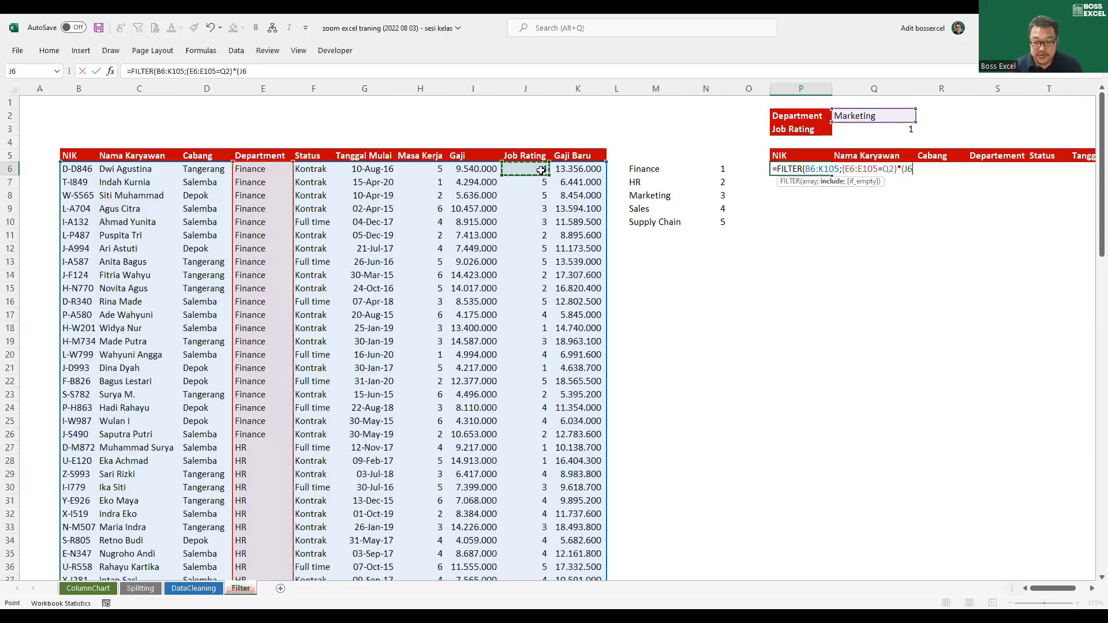
pyautogui.hotkey('ctrl', 'shift', 'Down')
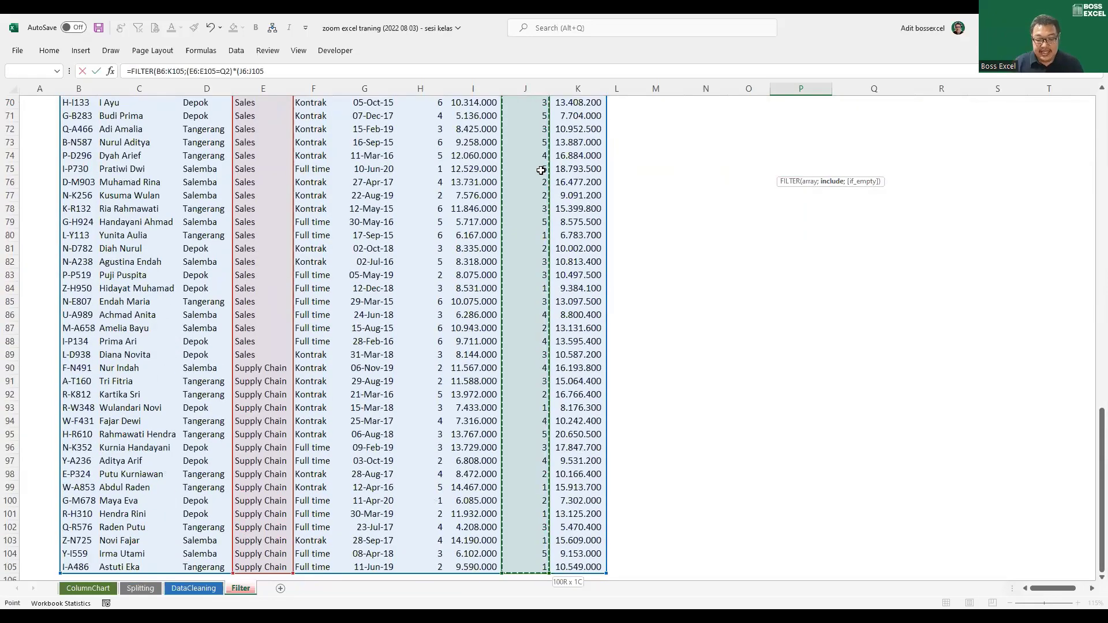
pyautogui.hotkey('ctrl', 'BackSpace')
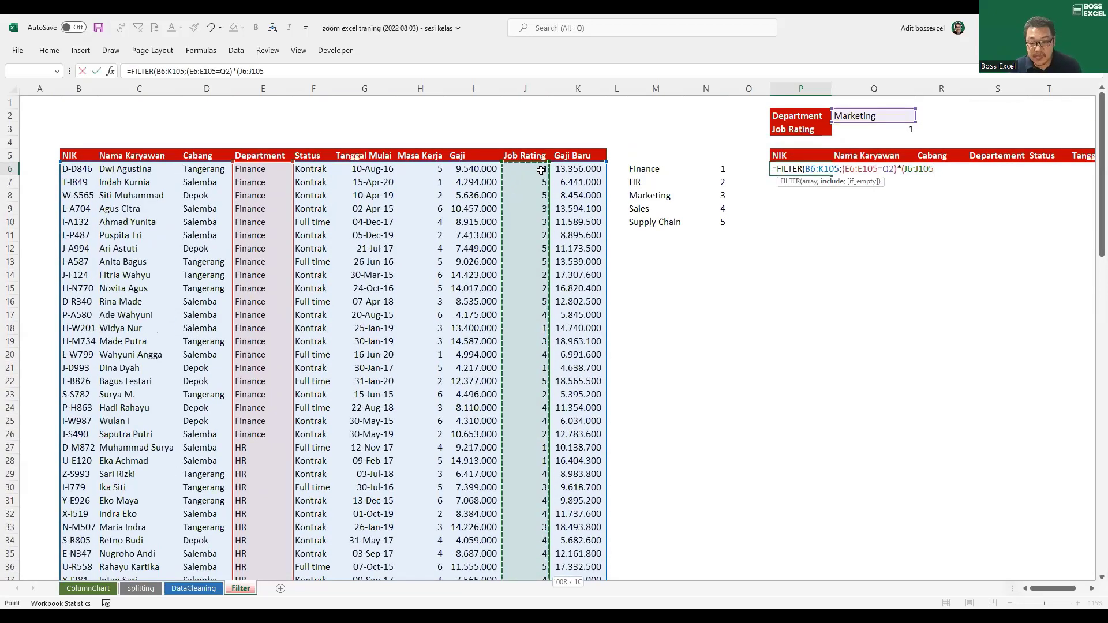
pyautogui.write('=')
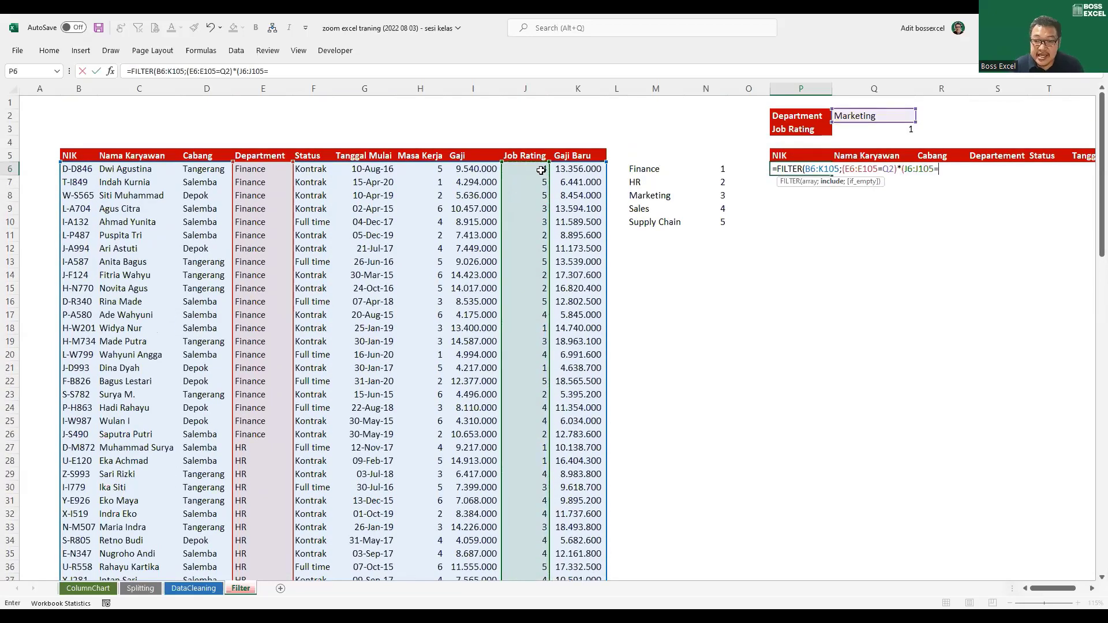
pyautogui.click(856, 128)
pyautogui.write(')')
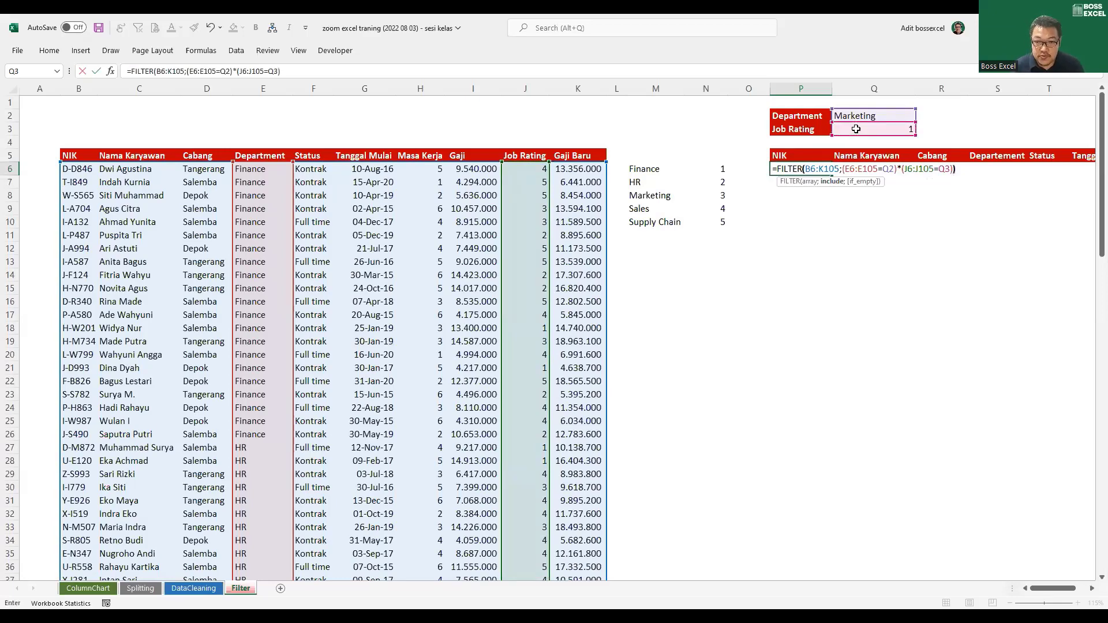
pyautogui.click(1092, 589)
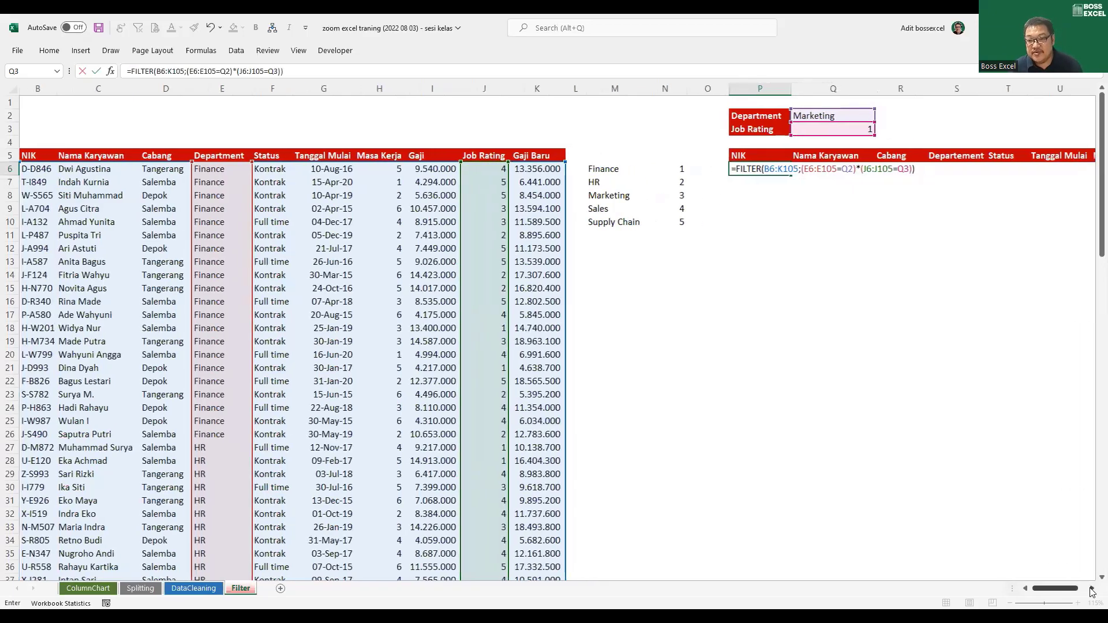
pyautogui.click(1092, 590)
pyautogui.click(1092, 589)
pyautogui.click(1092, 589)
pyautogui.click(1091, 590)
pyautogui.click(1092, 589)
pyautogui.click(1092, 589)
pyautogui.click(1092, 589)
pyautogui.click(1092, 589)
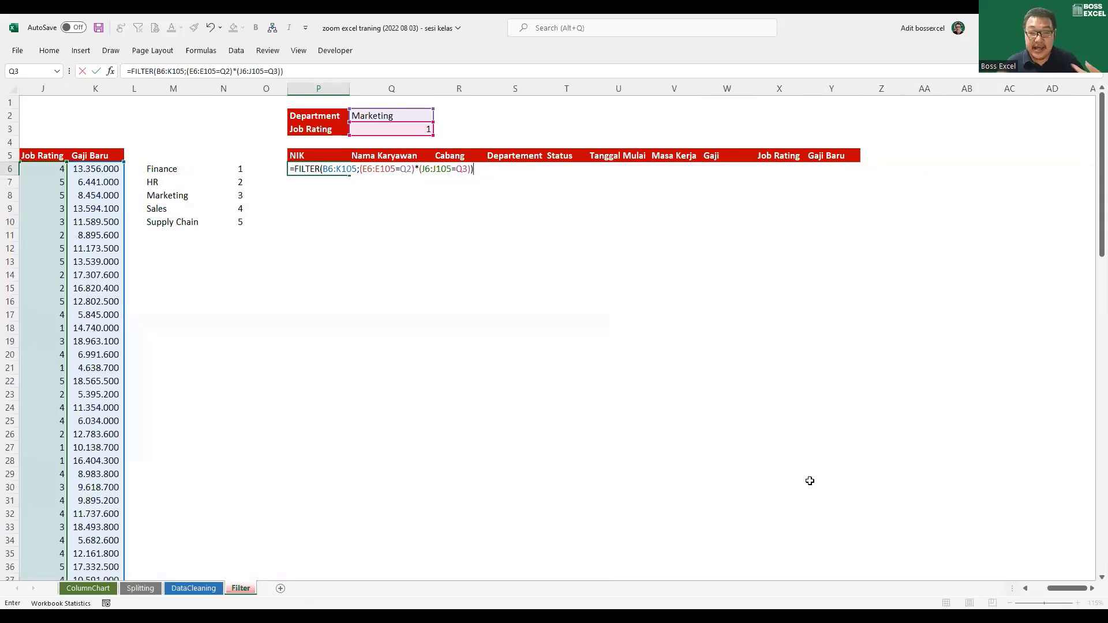
pyautogui.press('Return')
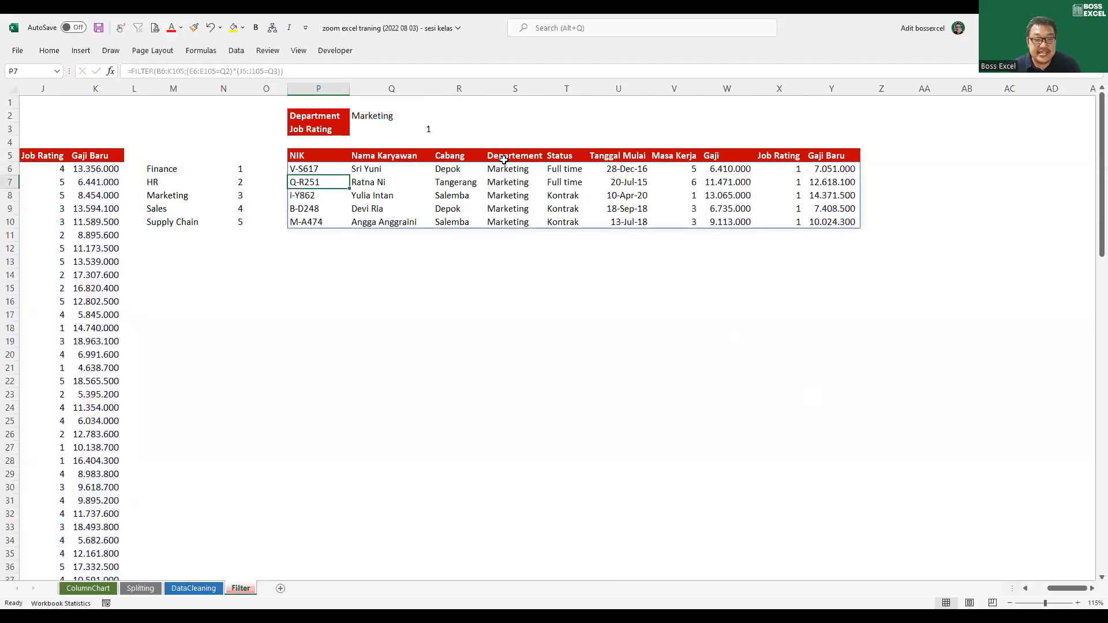
# Check the Departement and Job Rating columns of the filtered results against the chosen criteria
pyautogui.moveTo(505, 168); pyautogui.dragTo(520, 222)
pyautogui.click(779, 177)
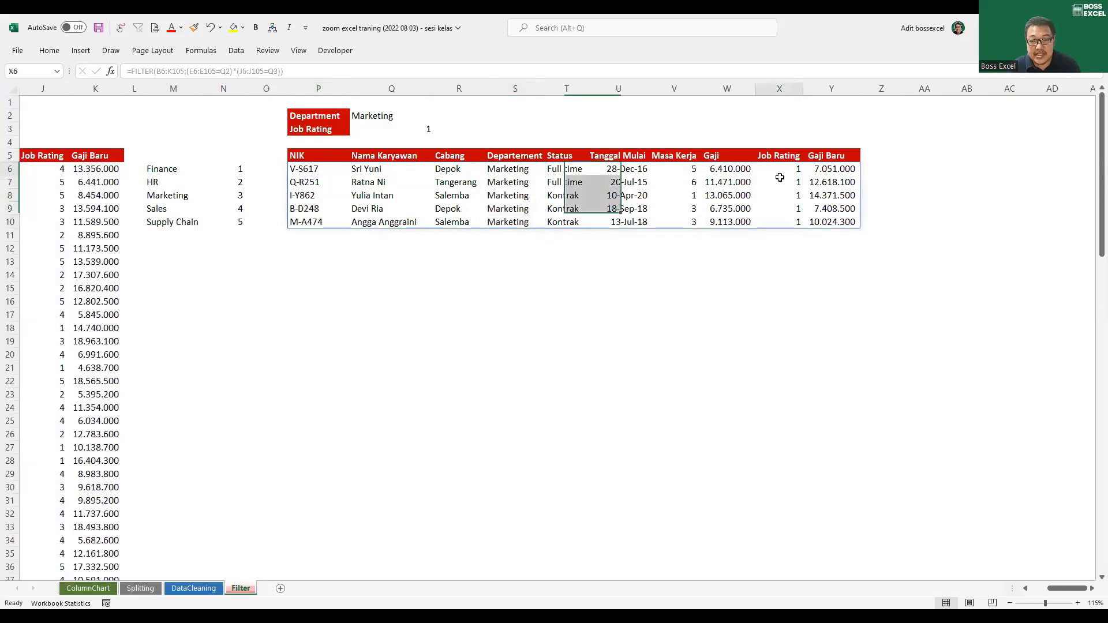
pyautogui.moveTo(779, 178); pyautogui.dragTo(779, 222)
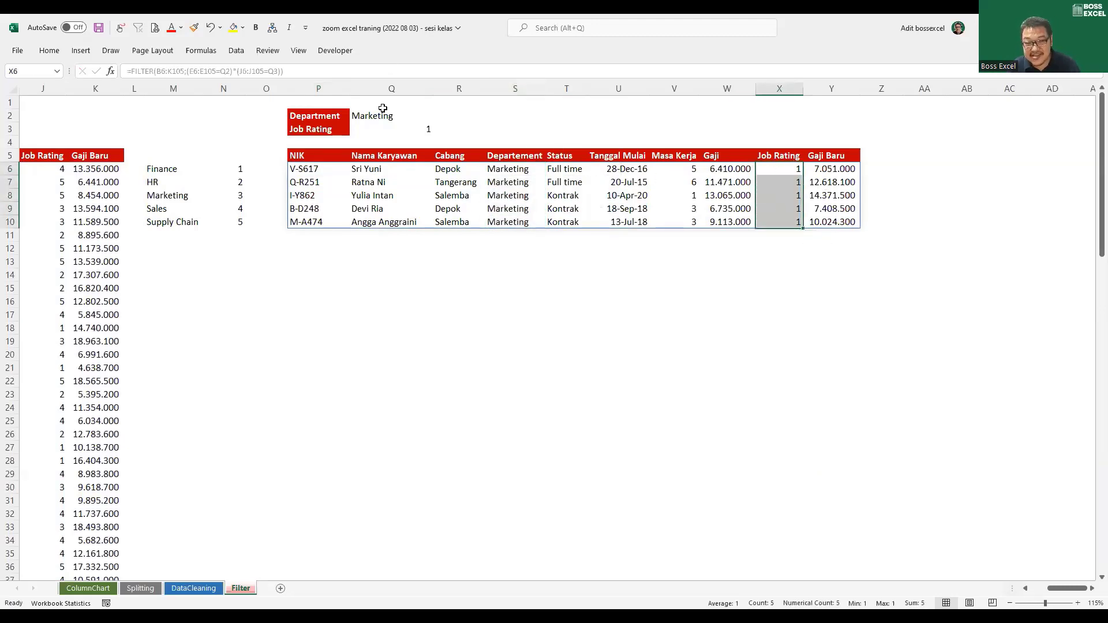
# Set the Job Rating criterion in Q3 to 5 and check the Departement and Job Rating columns of the filtered rows
pyautogui.click(397, 127)
pyautogui.click(439, 130)
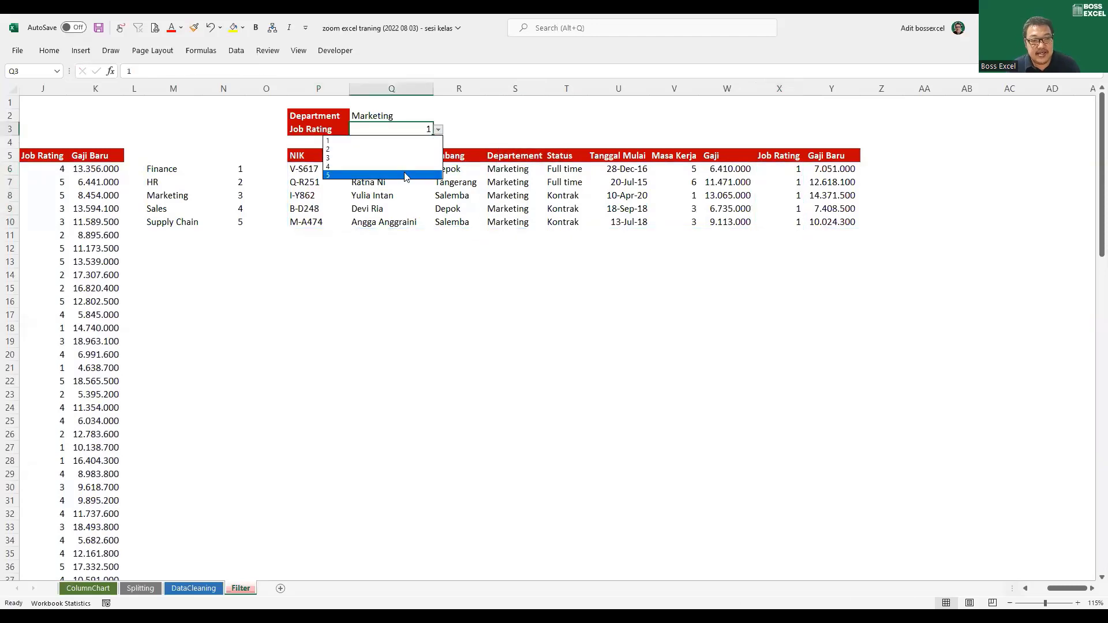
pyautogui.click(406, 175)
pyautogui.moveTo(392, 172); pyautogui.dragTo(795, 207)
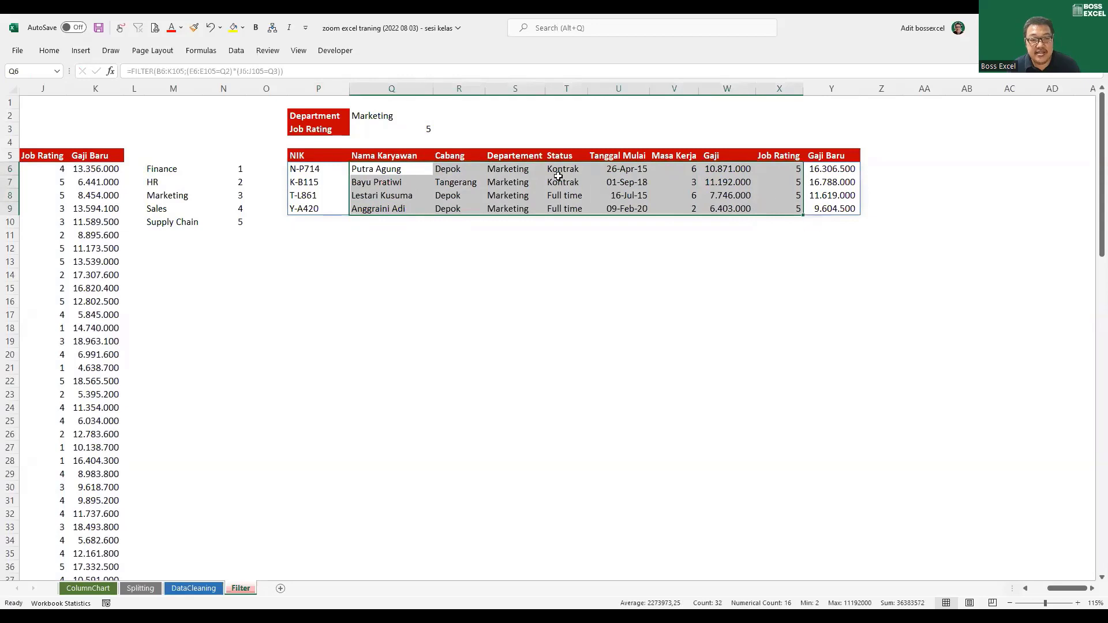
pyautogui.moveTo(516, 168); pyautogui.dragTo(513, 209)
pyautogui.moveTo(781, 165); pyautogui.dragTo(785, 209)
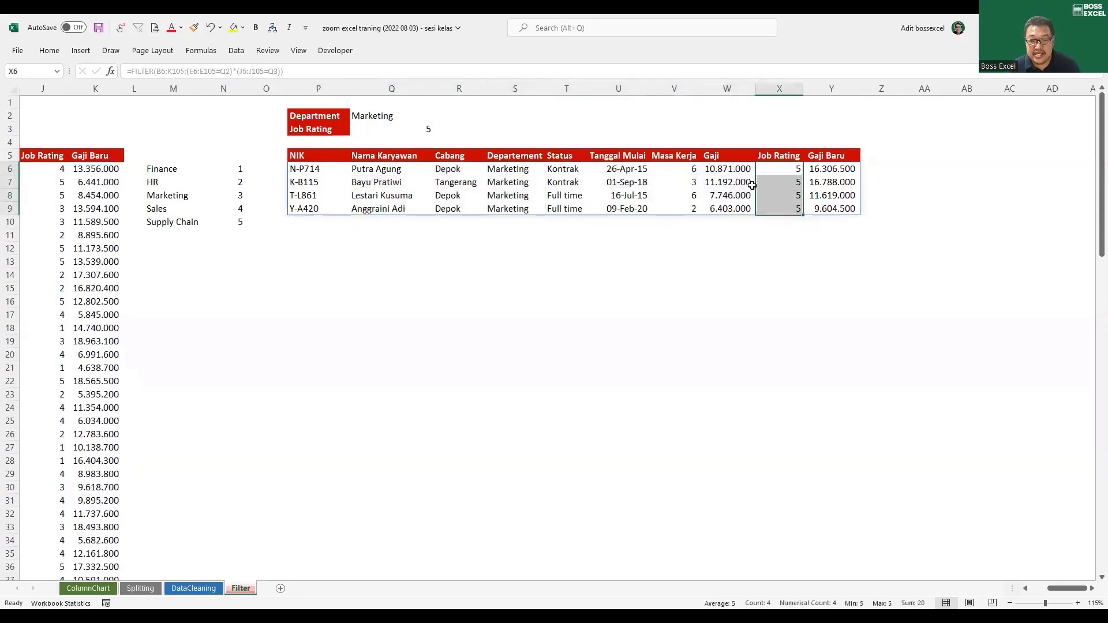
# Set the Department criterion in Q2 to HR and check the extracted employee rows
pyautogui.click(414, 113)
pyautogui.click(439, 116)
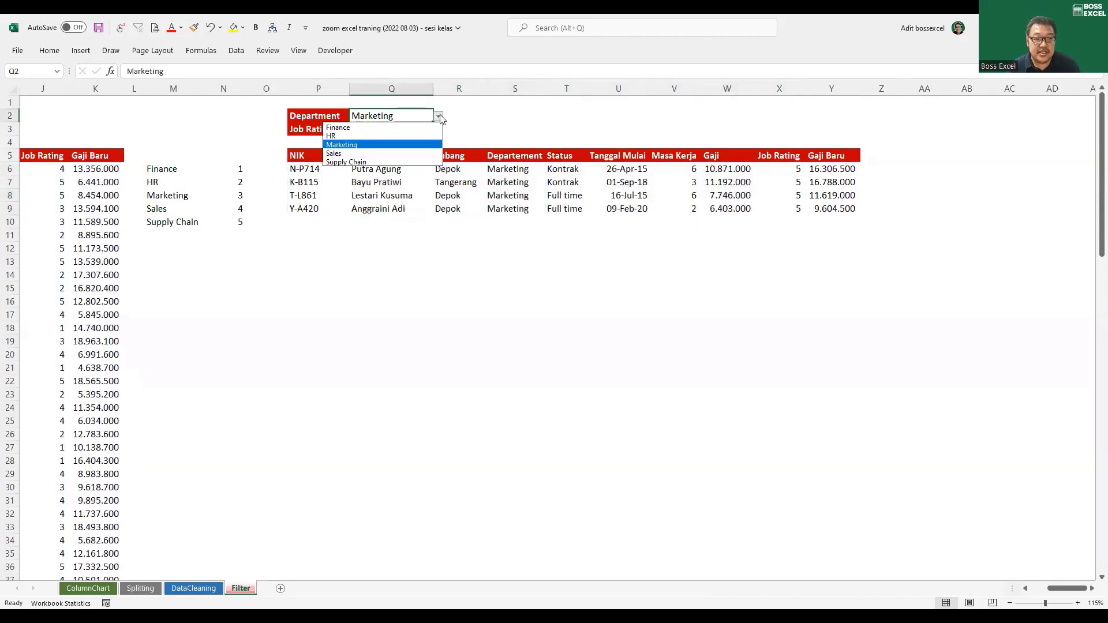
pyautogui.press('Escape')
pyautogui.click(416, 135)
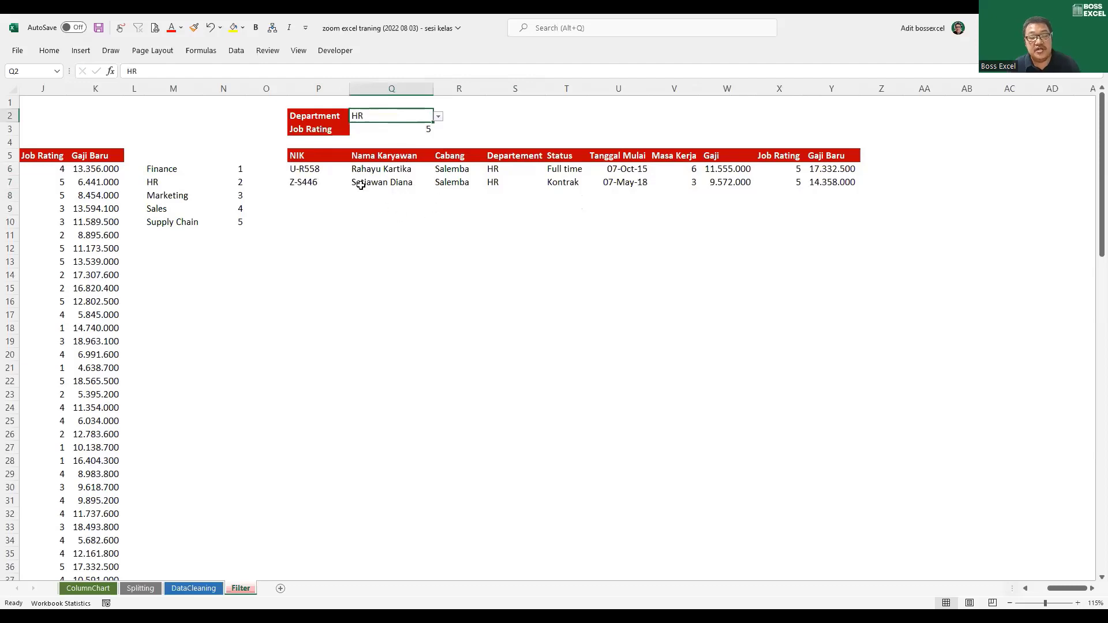
pyautogui.moveTo(355, 169); pyautogui.dragTo(865, 189)
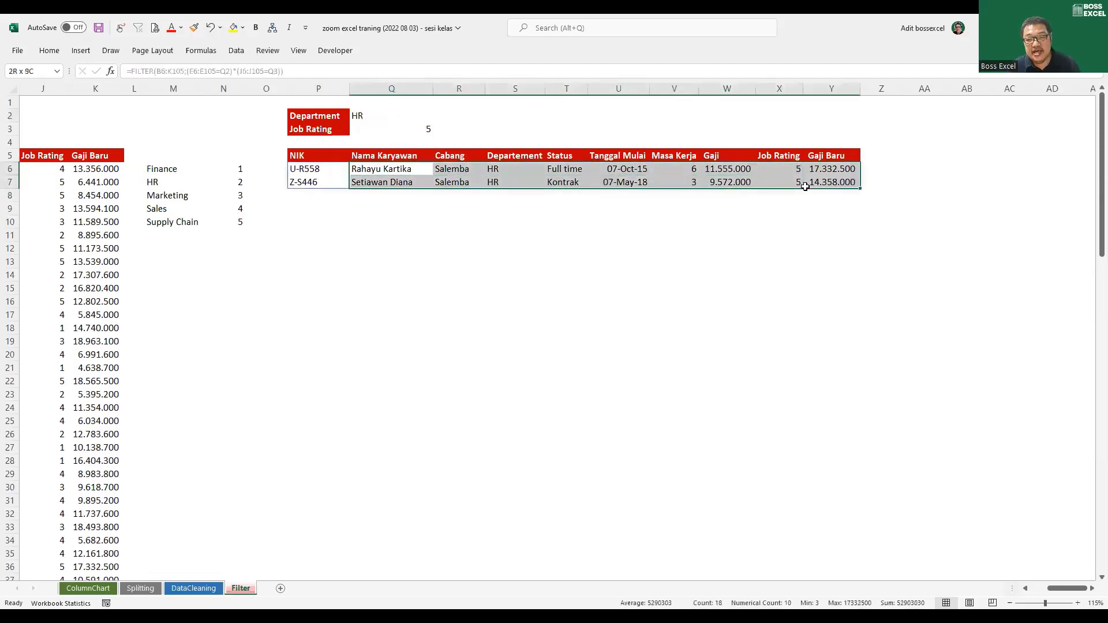
# Set the Department criterion in Q2 to Supply Chain and check the extracted employee rows
pyautogui.click(367, 117)
pyautogui.click(439, 118)
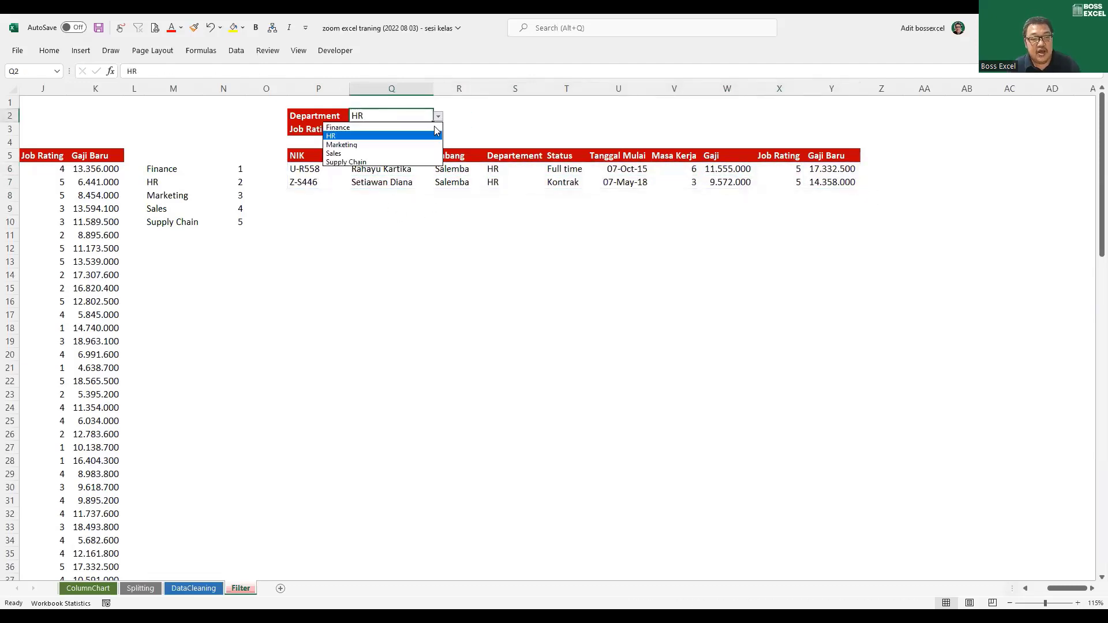
pyautogui.click(414, 162)
pyautogui.moveTo(417, 172); pyautogui.dragTo(843, 185)
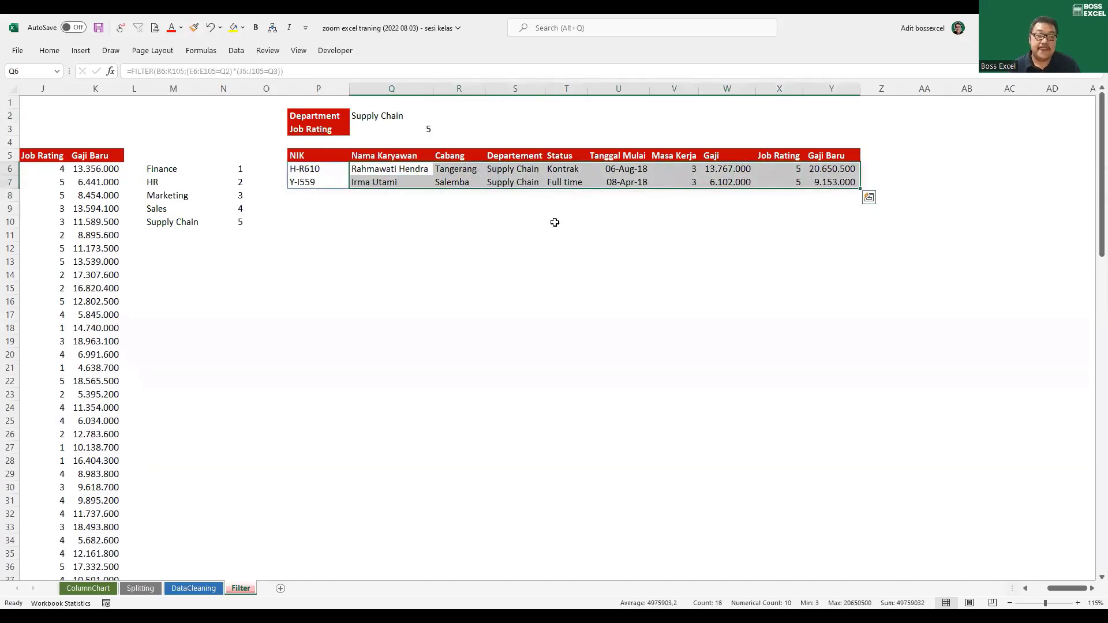
# Review the sorted unique job rating list in N6:N10 and the FILTER formula in P6
pyautogui.click(541, 273)
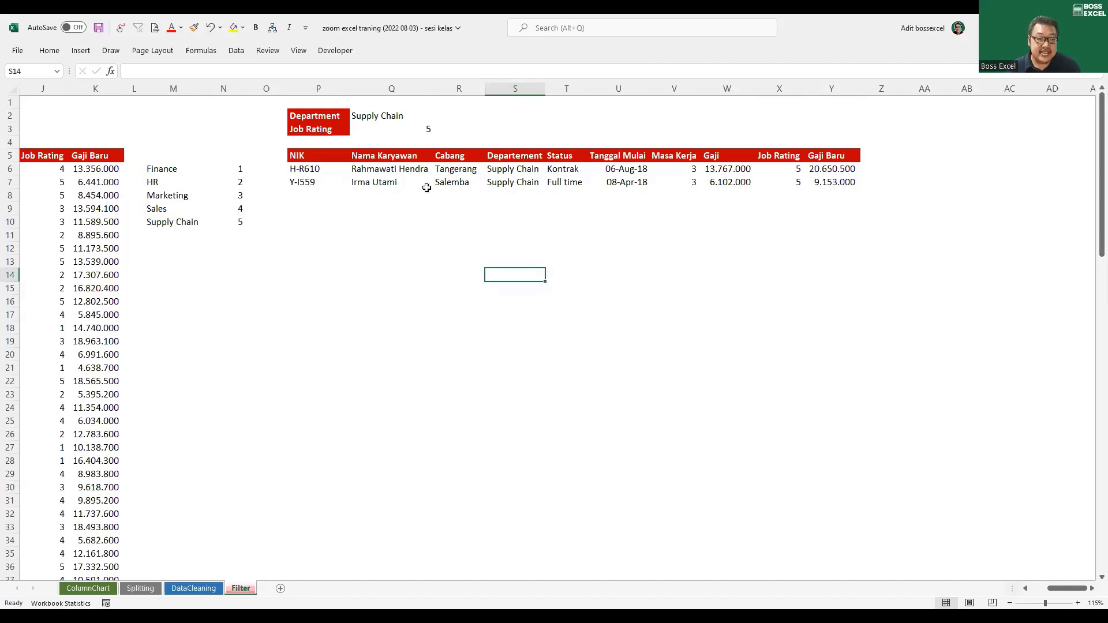
pyautogui.moveTo(234, 169); pyautogui.dragTo(229, 222)
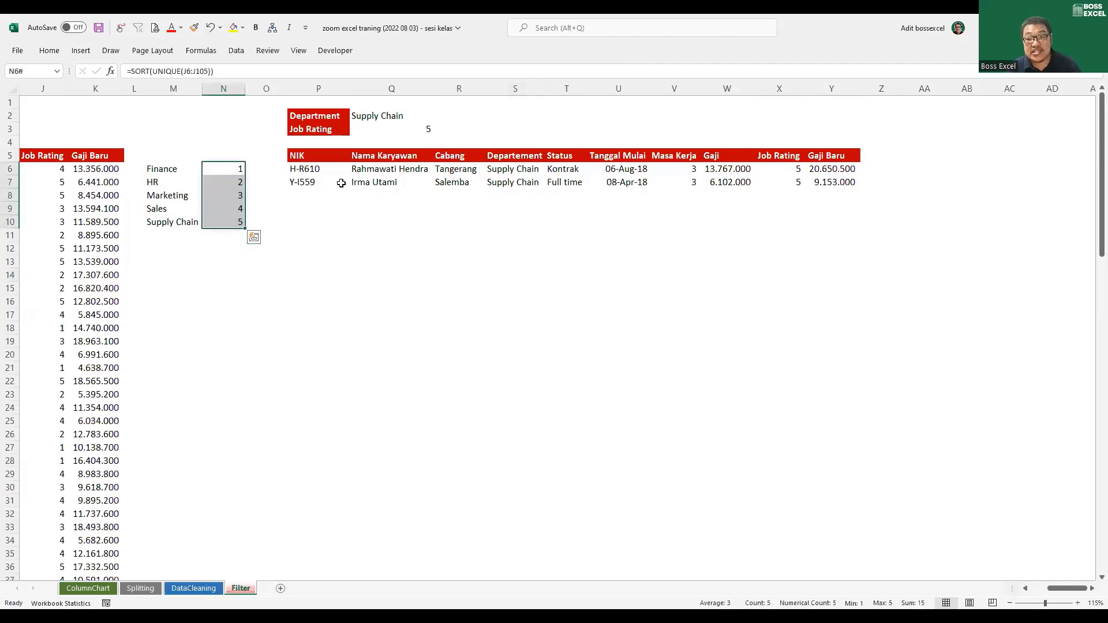
pyautogui.click(324, 169)
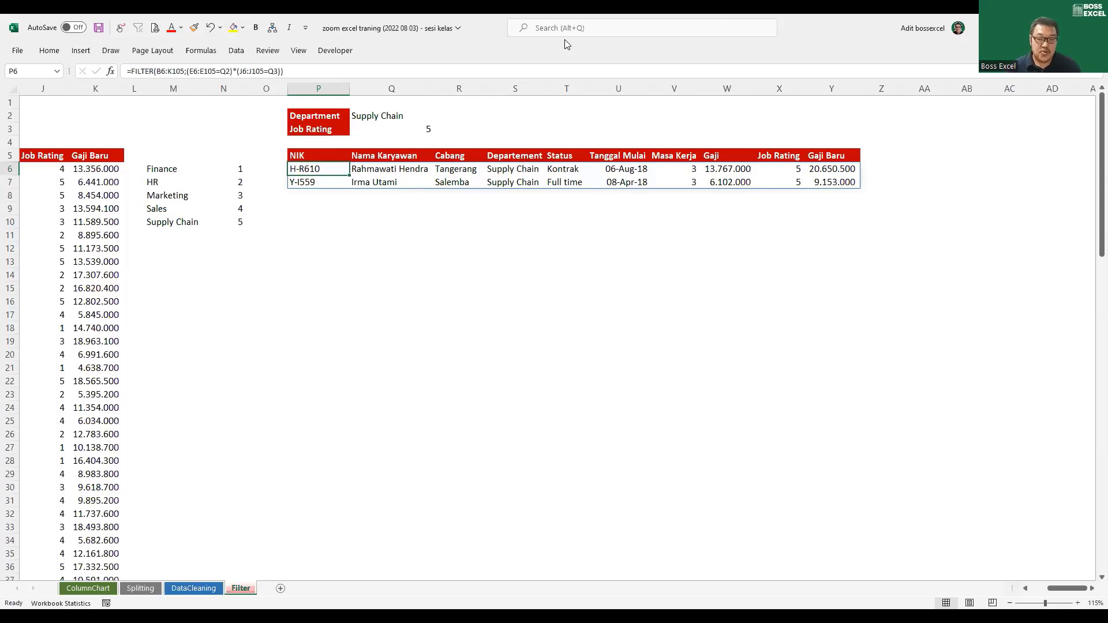
# On the ColumnChart sheet, move the lower arrow column chart off its source table to uncover the dummy 1 to dummy 5 columns
pyautogui.click(93, 588)
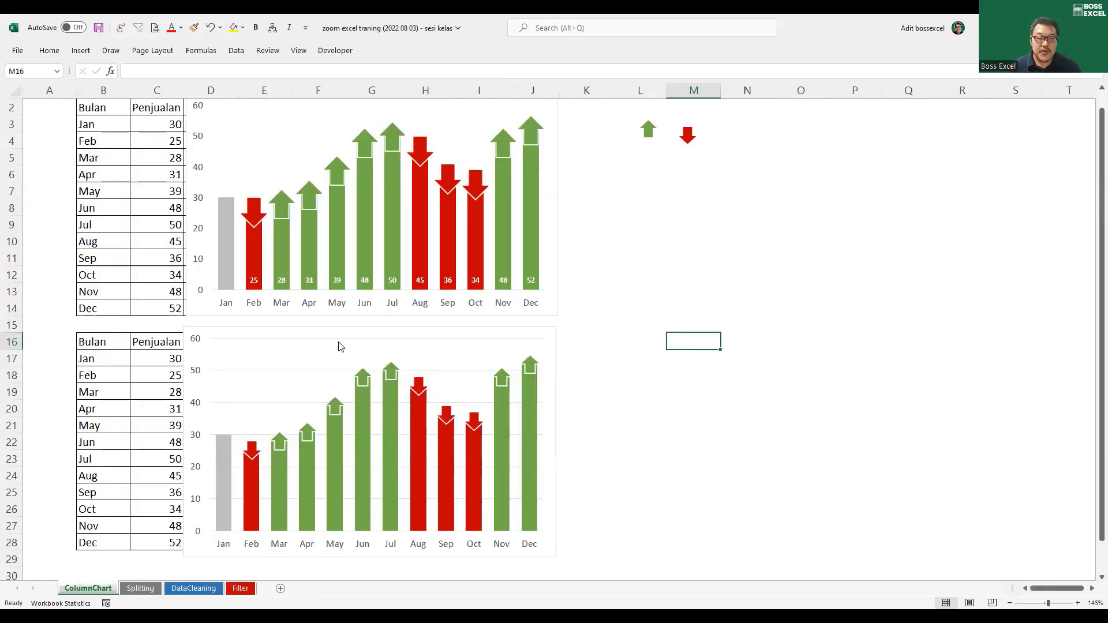
pyautogui.click(299, 330)
pyautogui.moveTo(571, 317); pyautogui.dragTo(620, 318)
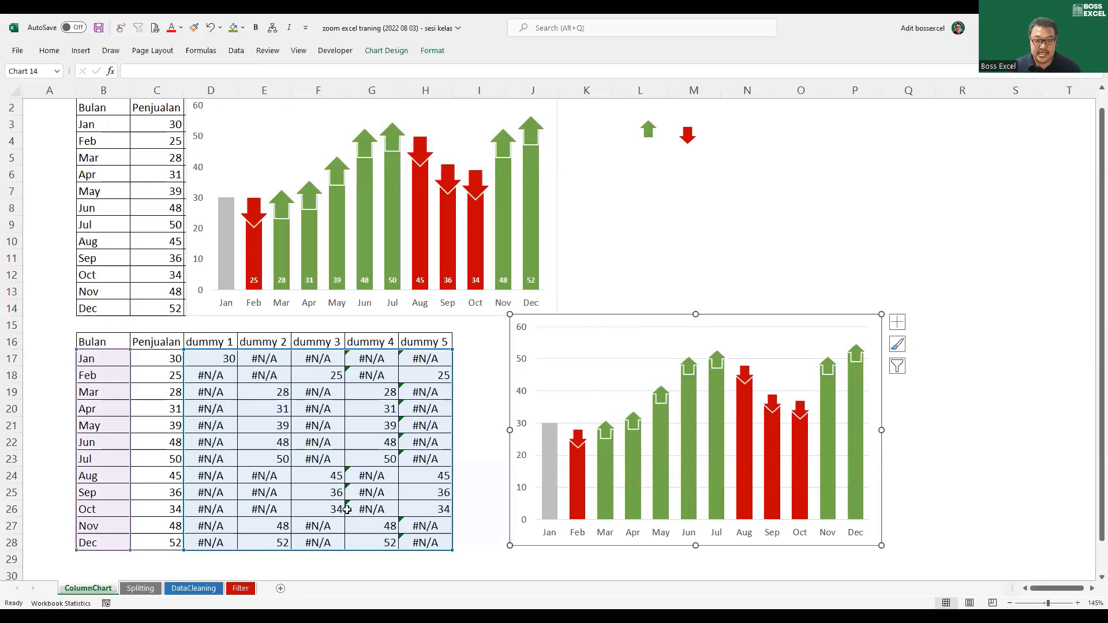
# On the Splitting sheet, review the split number columns of the three name lists and the Column1 table
pyautogui.click(140, 588)
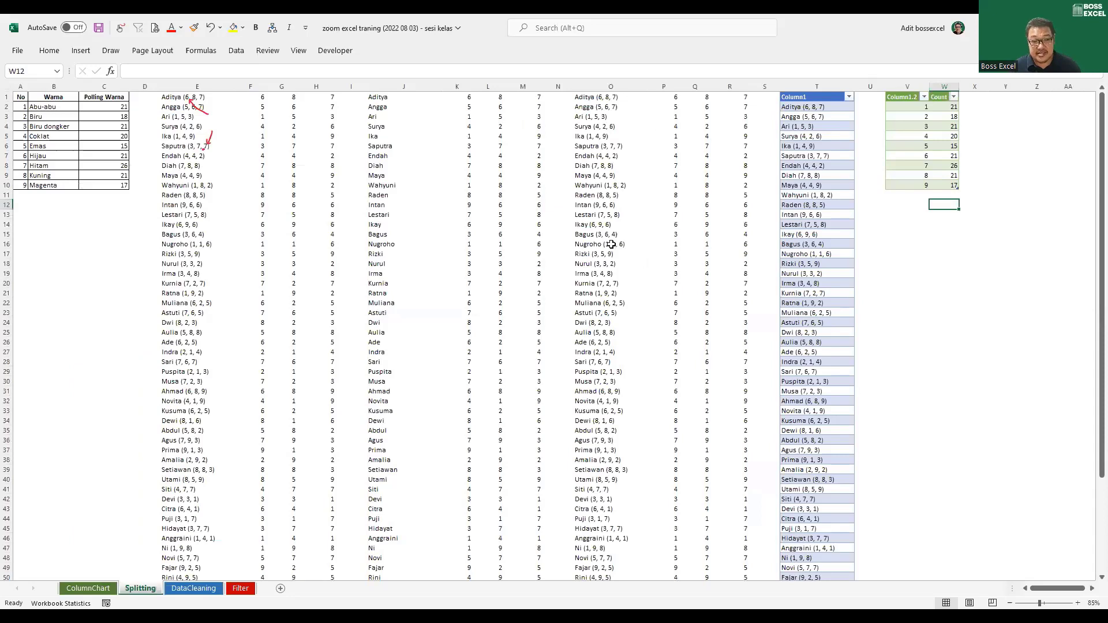
pyautogui.moveTo(254, 96); pyautogui.dragTo(326, 157)
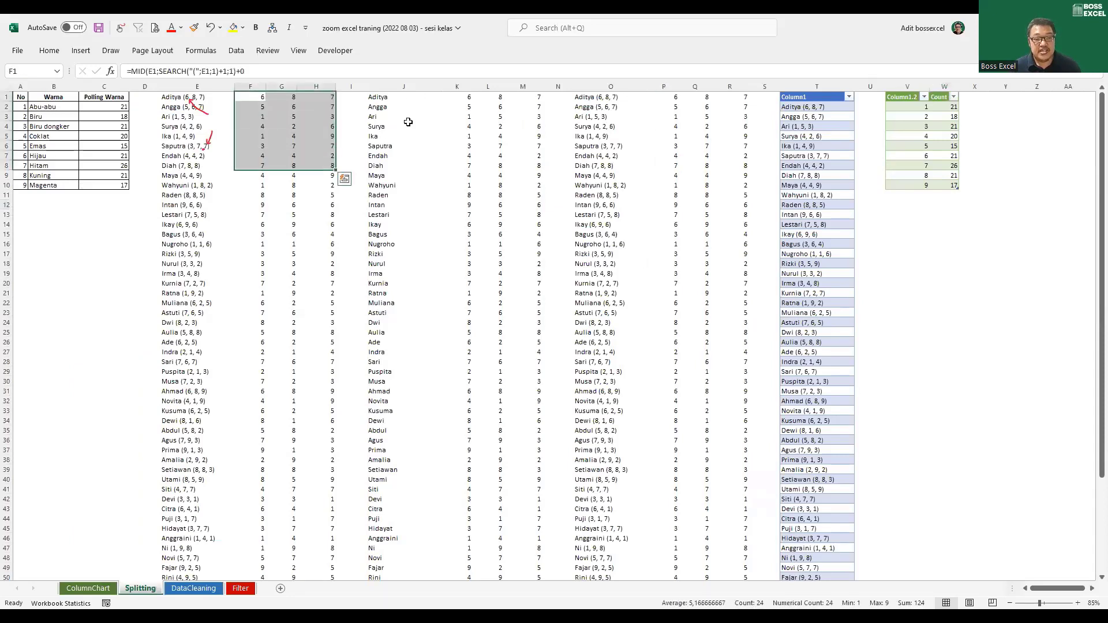
pyautogui.moveTo(456, 97); pyautogui.dragTo(529, 152)
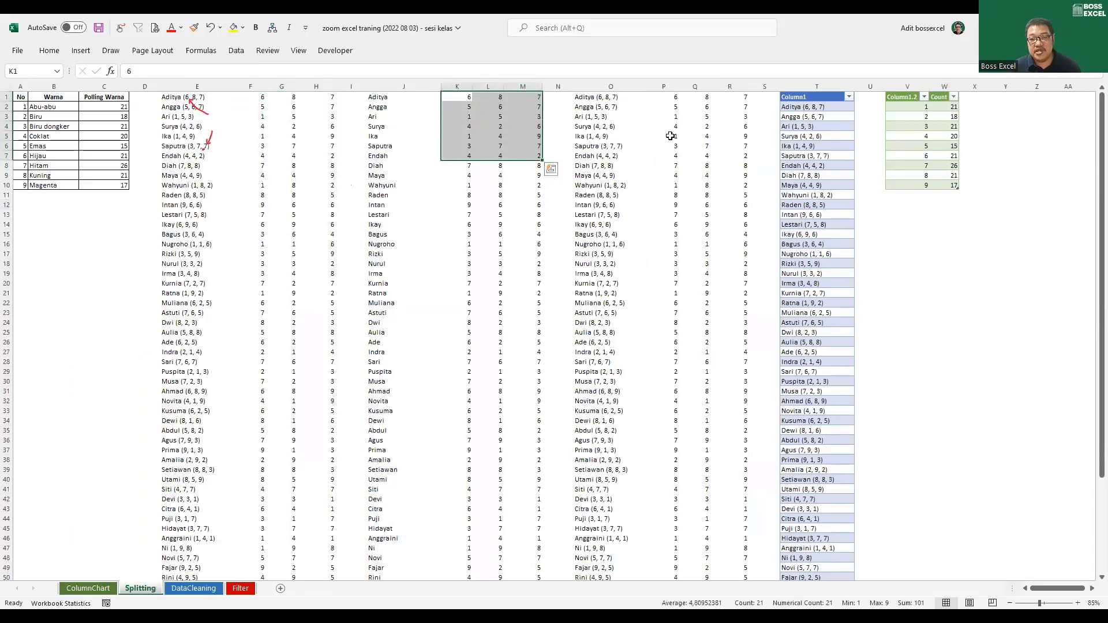
pyautogui.moveTo(671, 97); pyautogui.dragTo(782, 196)
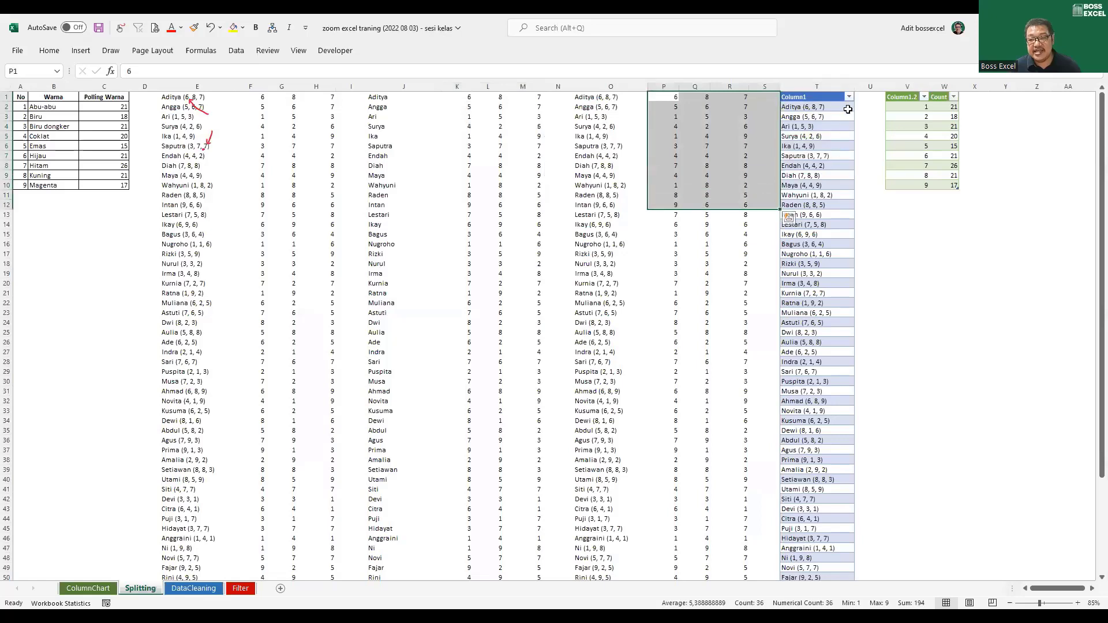
pyautogui.moveTo(846, 107); pyautogui.dragTo(847, 236)
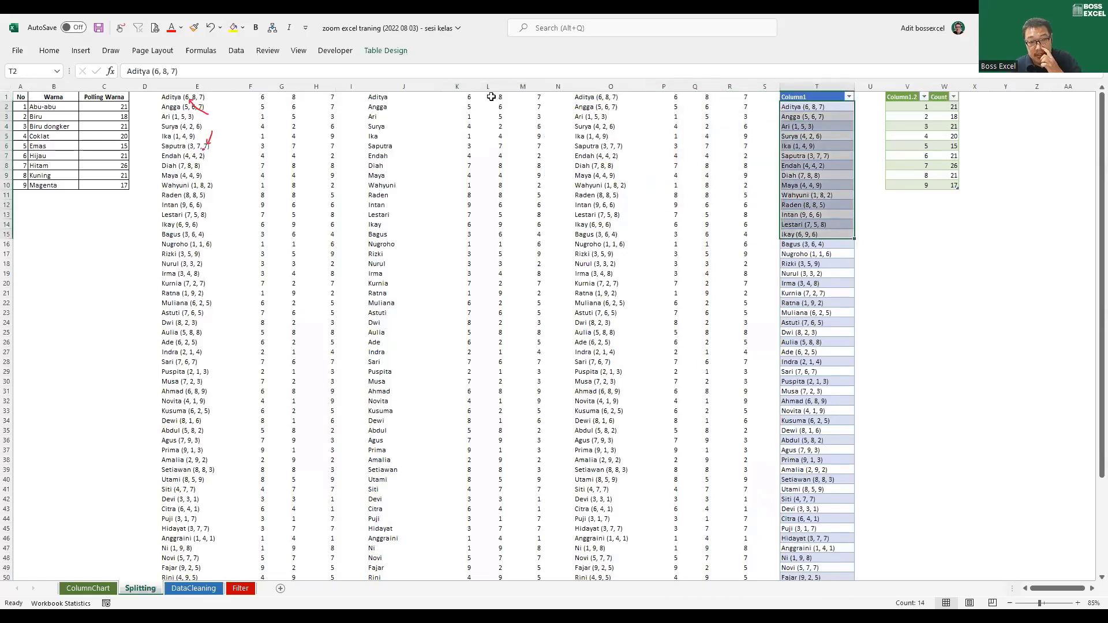
pyautogui.moveTo(422, 86); pyautogui.dragTo(475, 79)
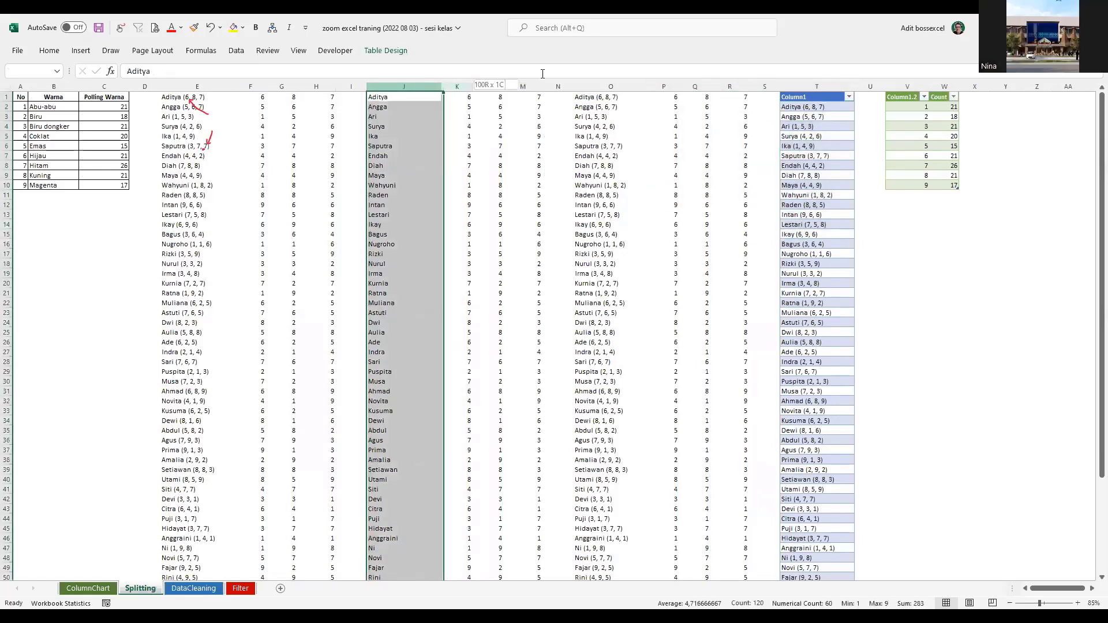
pyautogui.moveTo(611, 87); pyautogui.dragTo(728, 88)
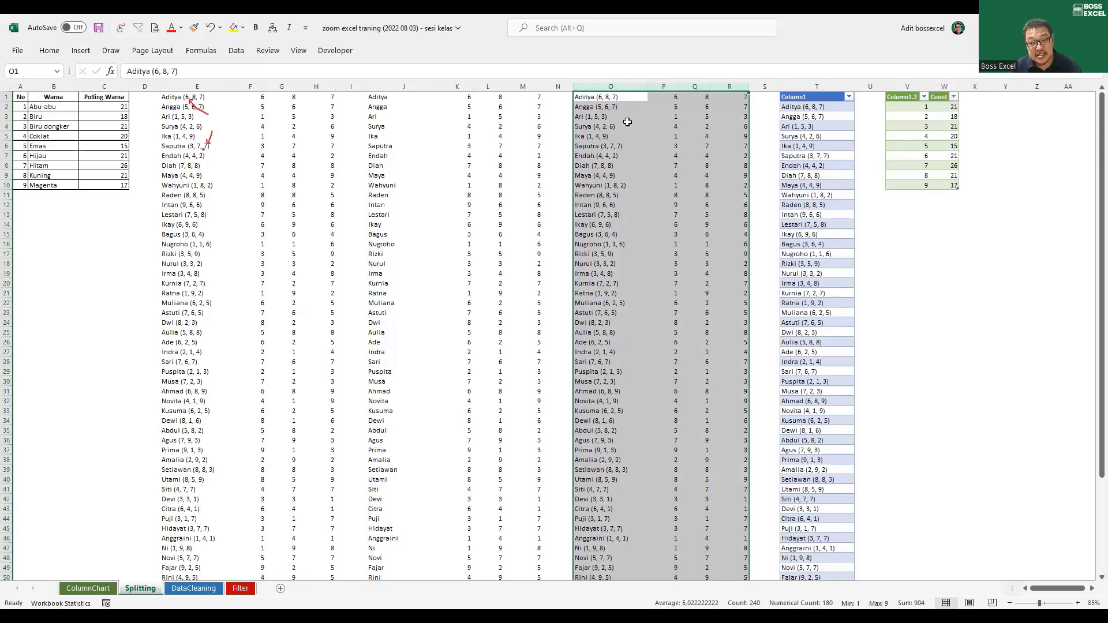
pyautogui.moveTo(195, 88); pyautogui.dragTo(316, 87)
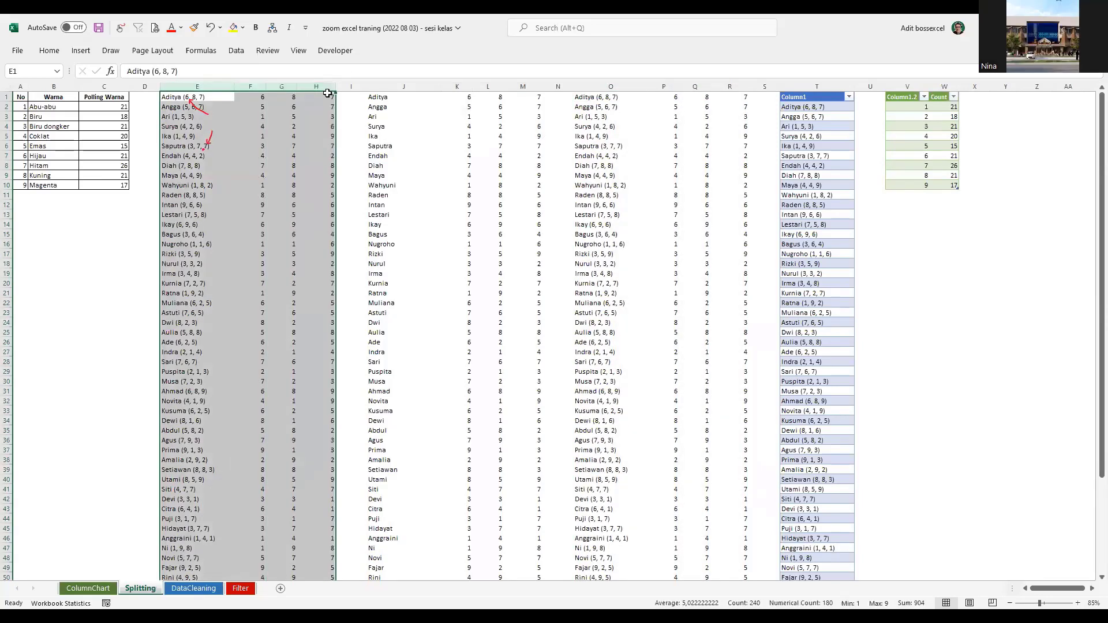
pyautogui.click(828, 88)
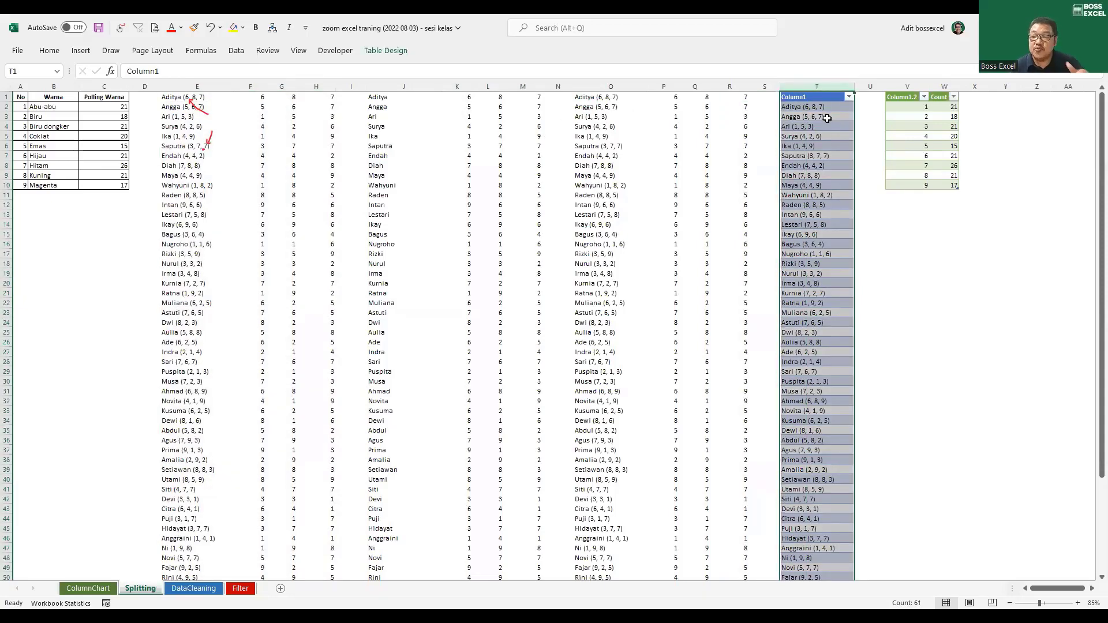
# Review the SUMPRODUCT cost totals in F18:J18 on the DataCleaning sheet and return to the Filter sheet
pyautogui.click(215, 589)
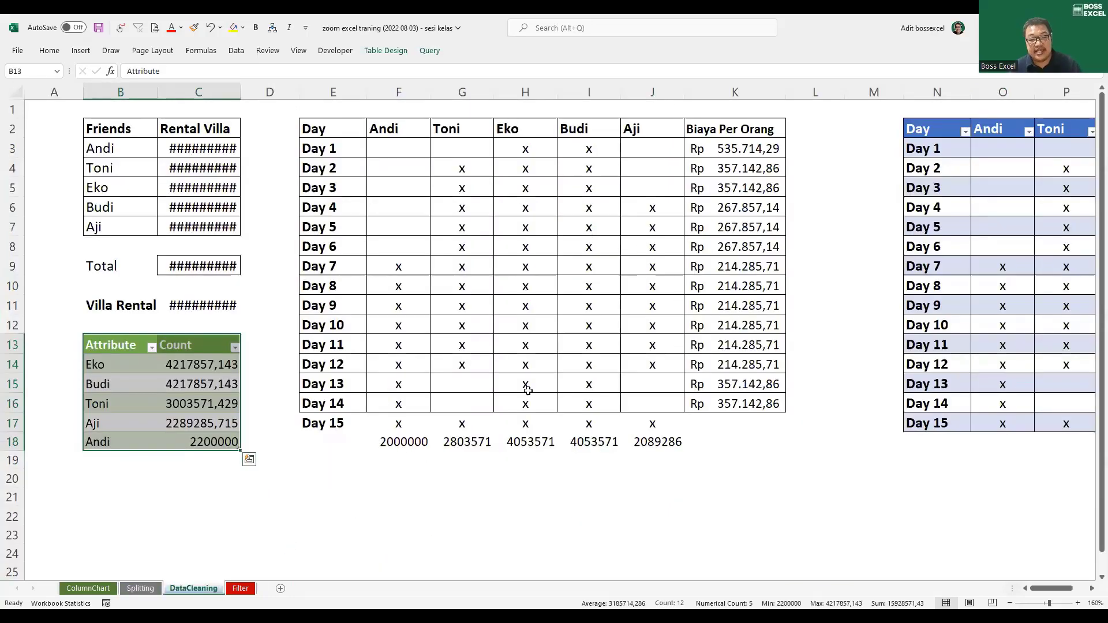
pyautogui.moveTo(392, 441); pyautogui.dragTo(664, 441)
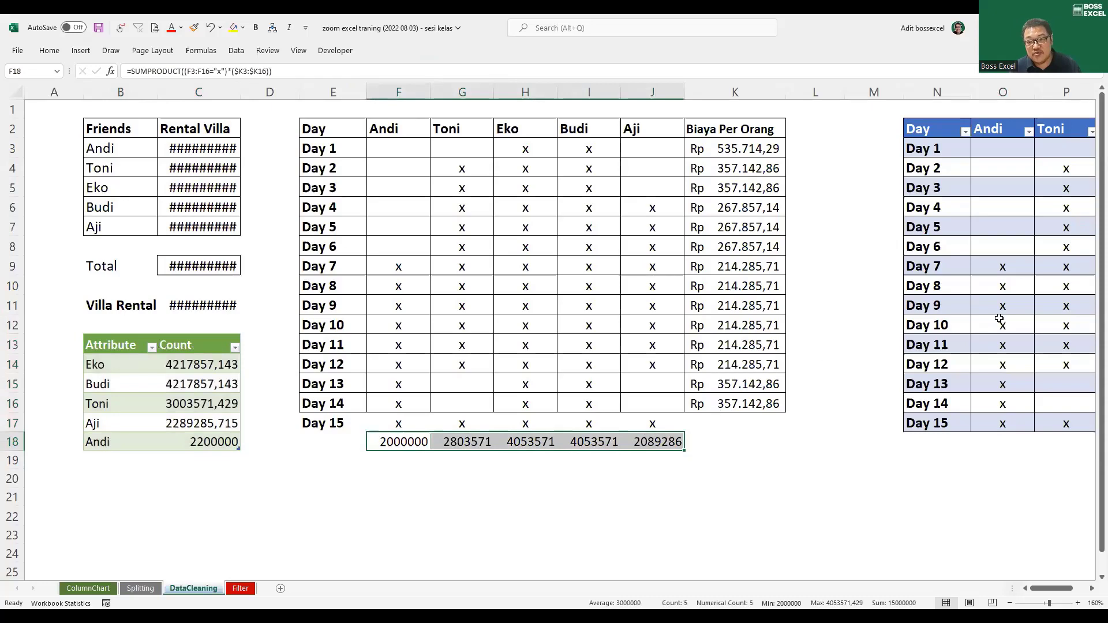
pyautogui.click(242, 590)
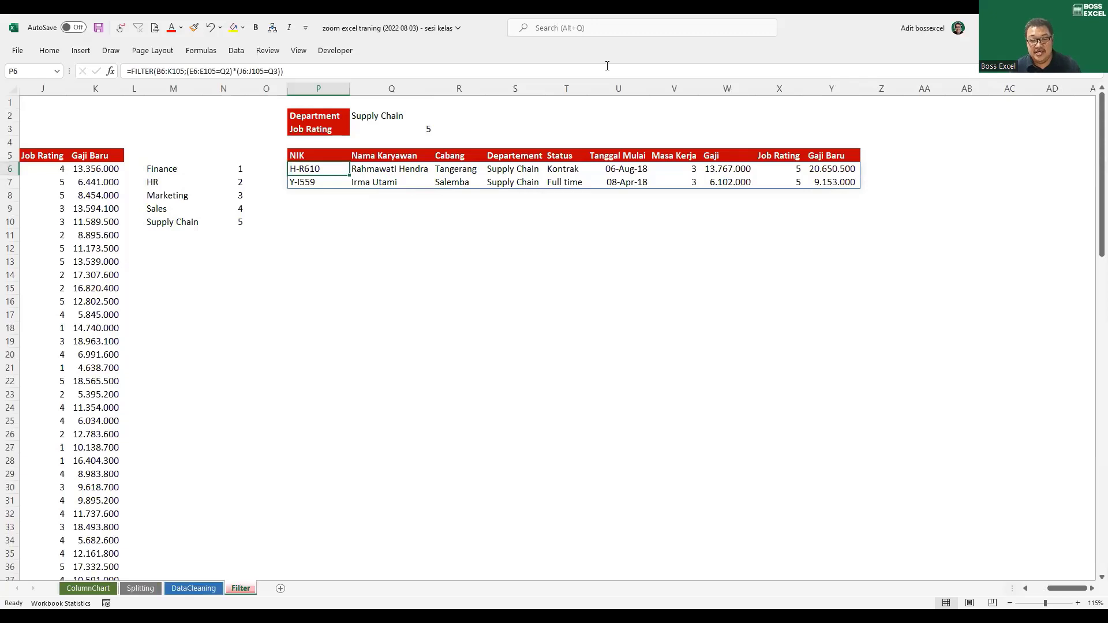
pyautogui.hotkey('alt', 'Tab')
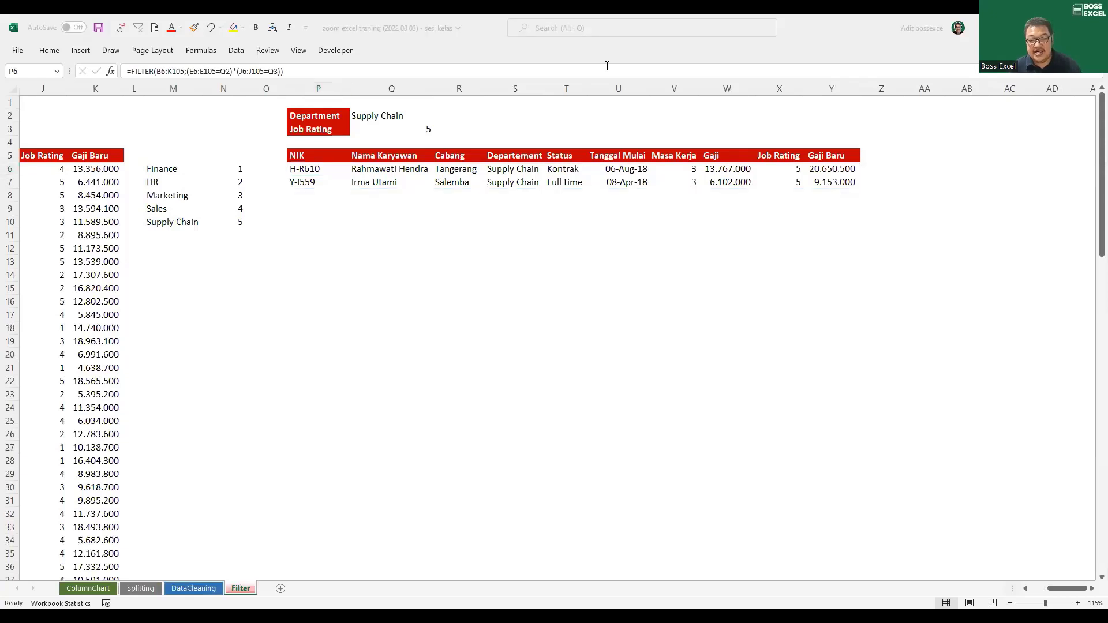